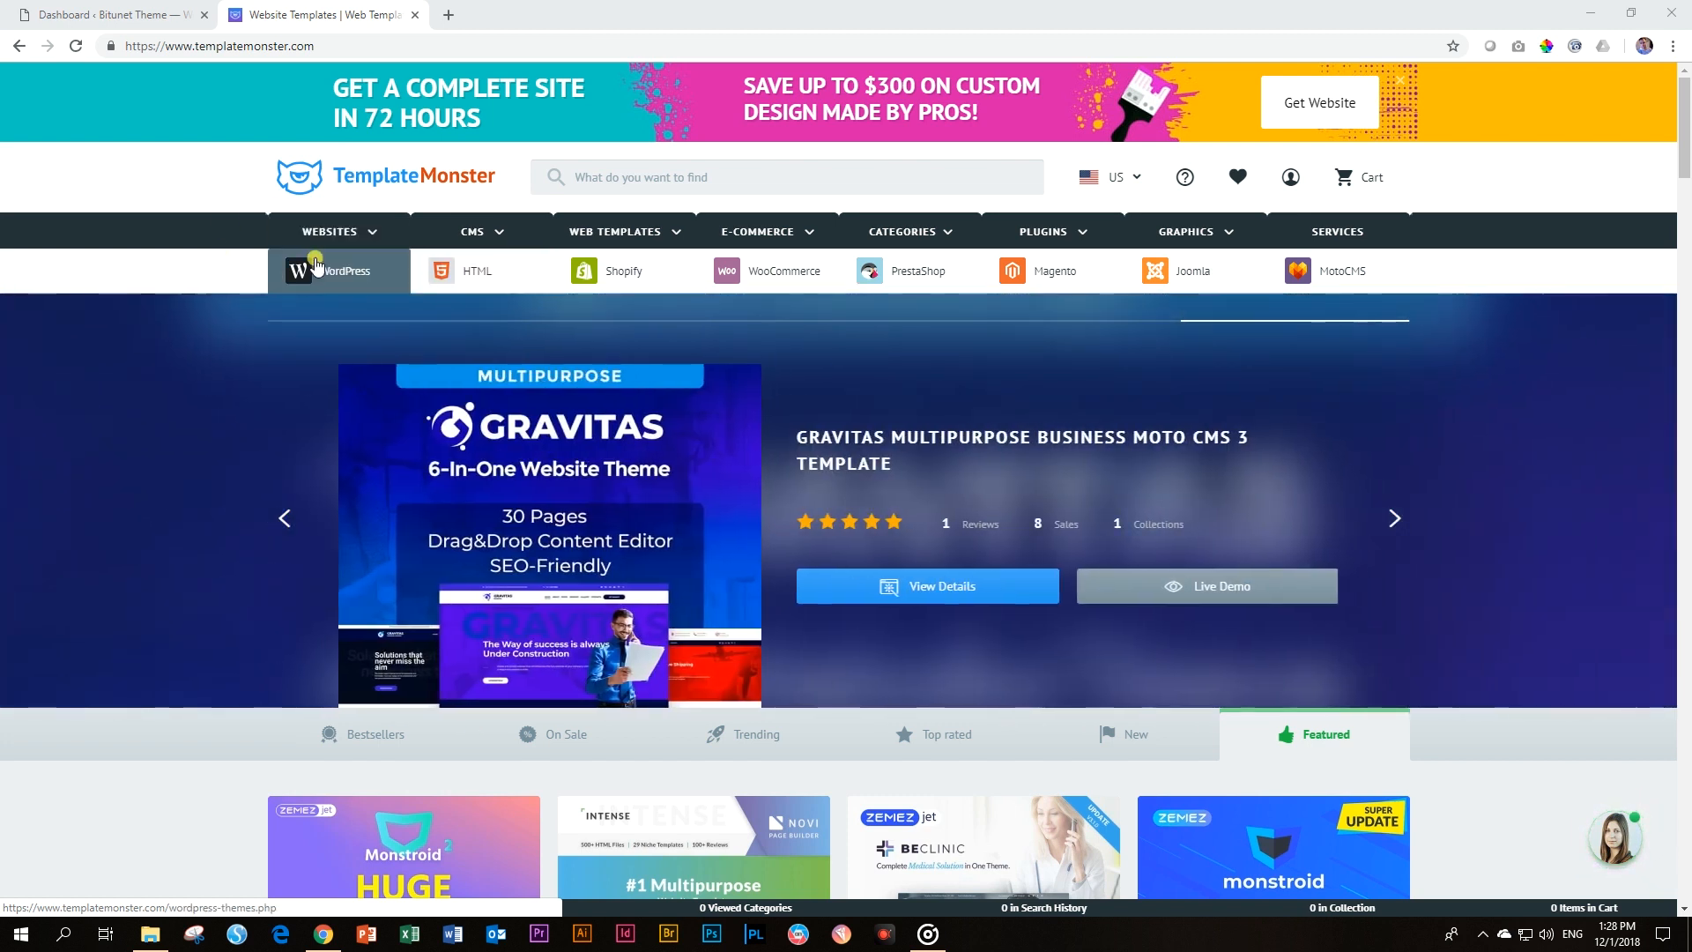
Step: Browse the WordPress themes category and open the details page of the Bitunet Premium Crypto Theme
{"action": "left_click", "coordinate": [348, 276]}
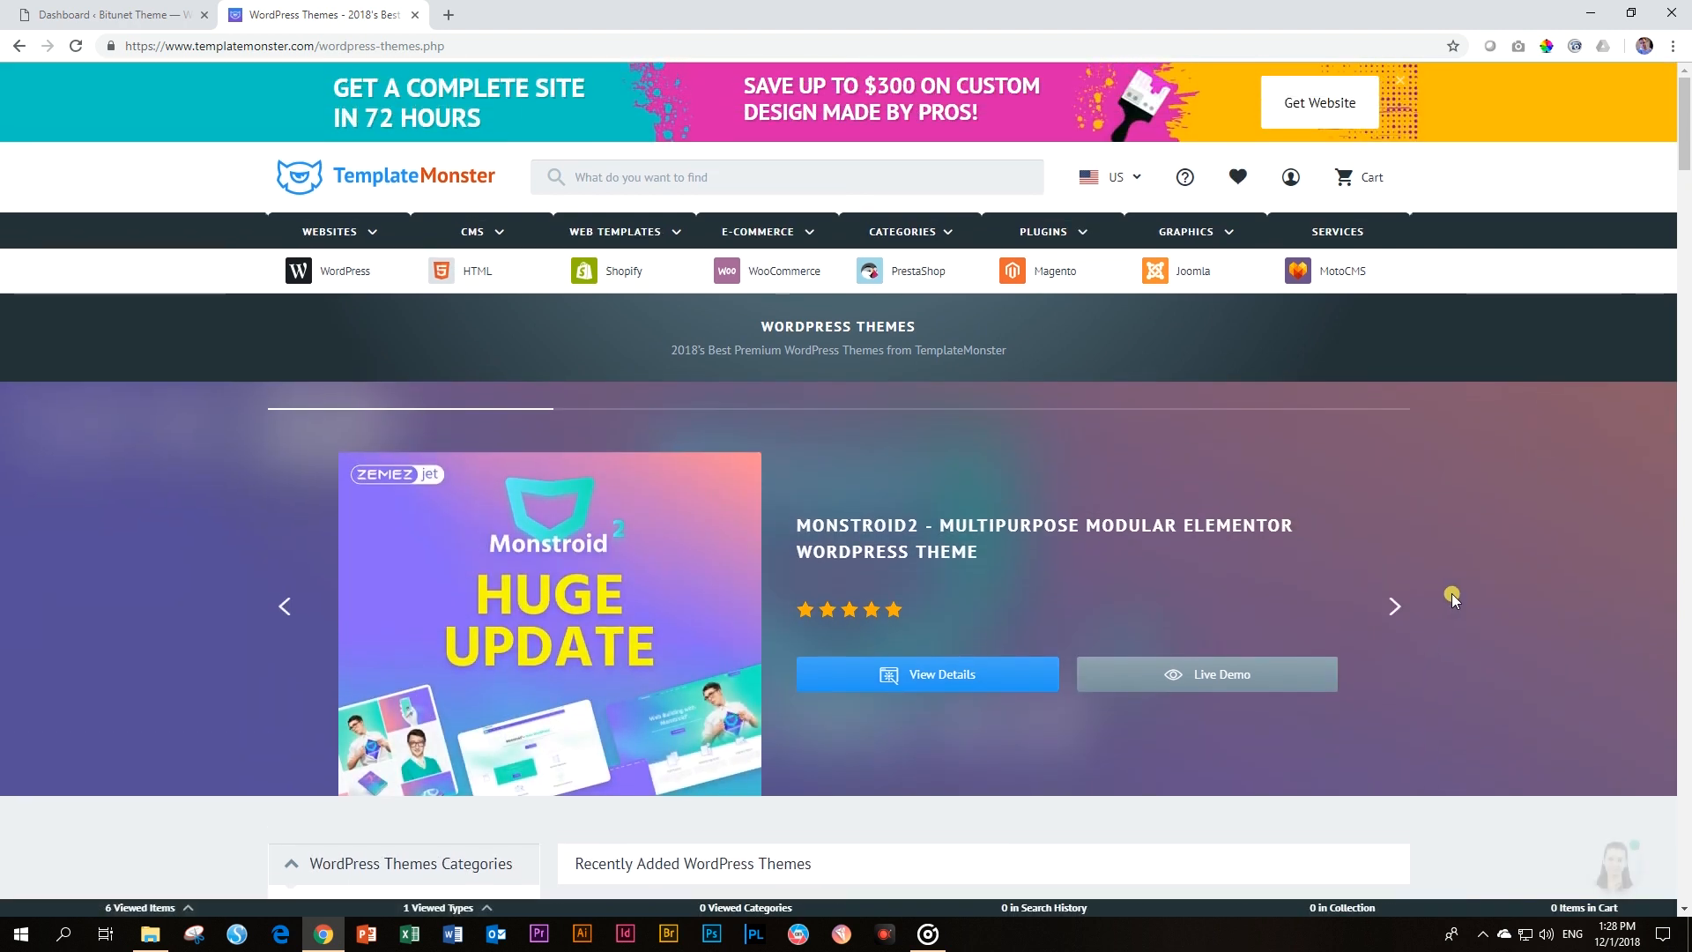
{"action": "scroll", "coordinate": [1494, 586], "scroll_direction": "down", "scroll_amount": 3}
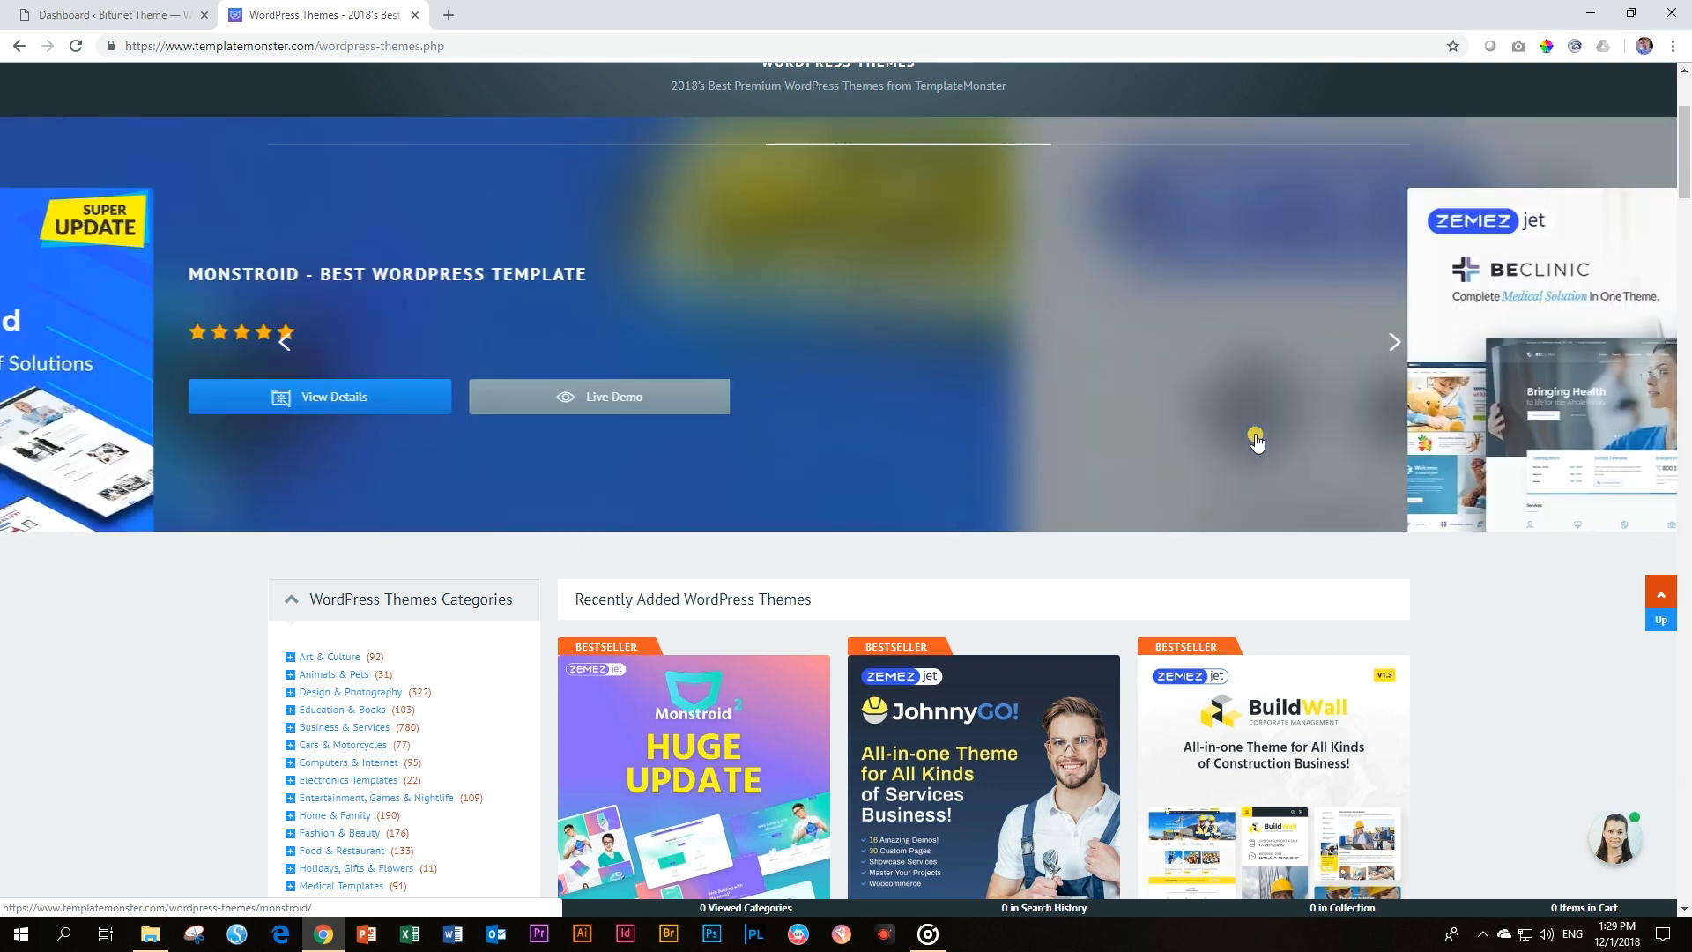
{"action": "scroll", "coordinate": [1278, 431], "scroll_direction": "down", "scroll_amount": 3}
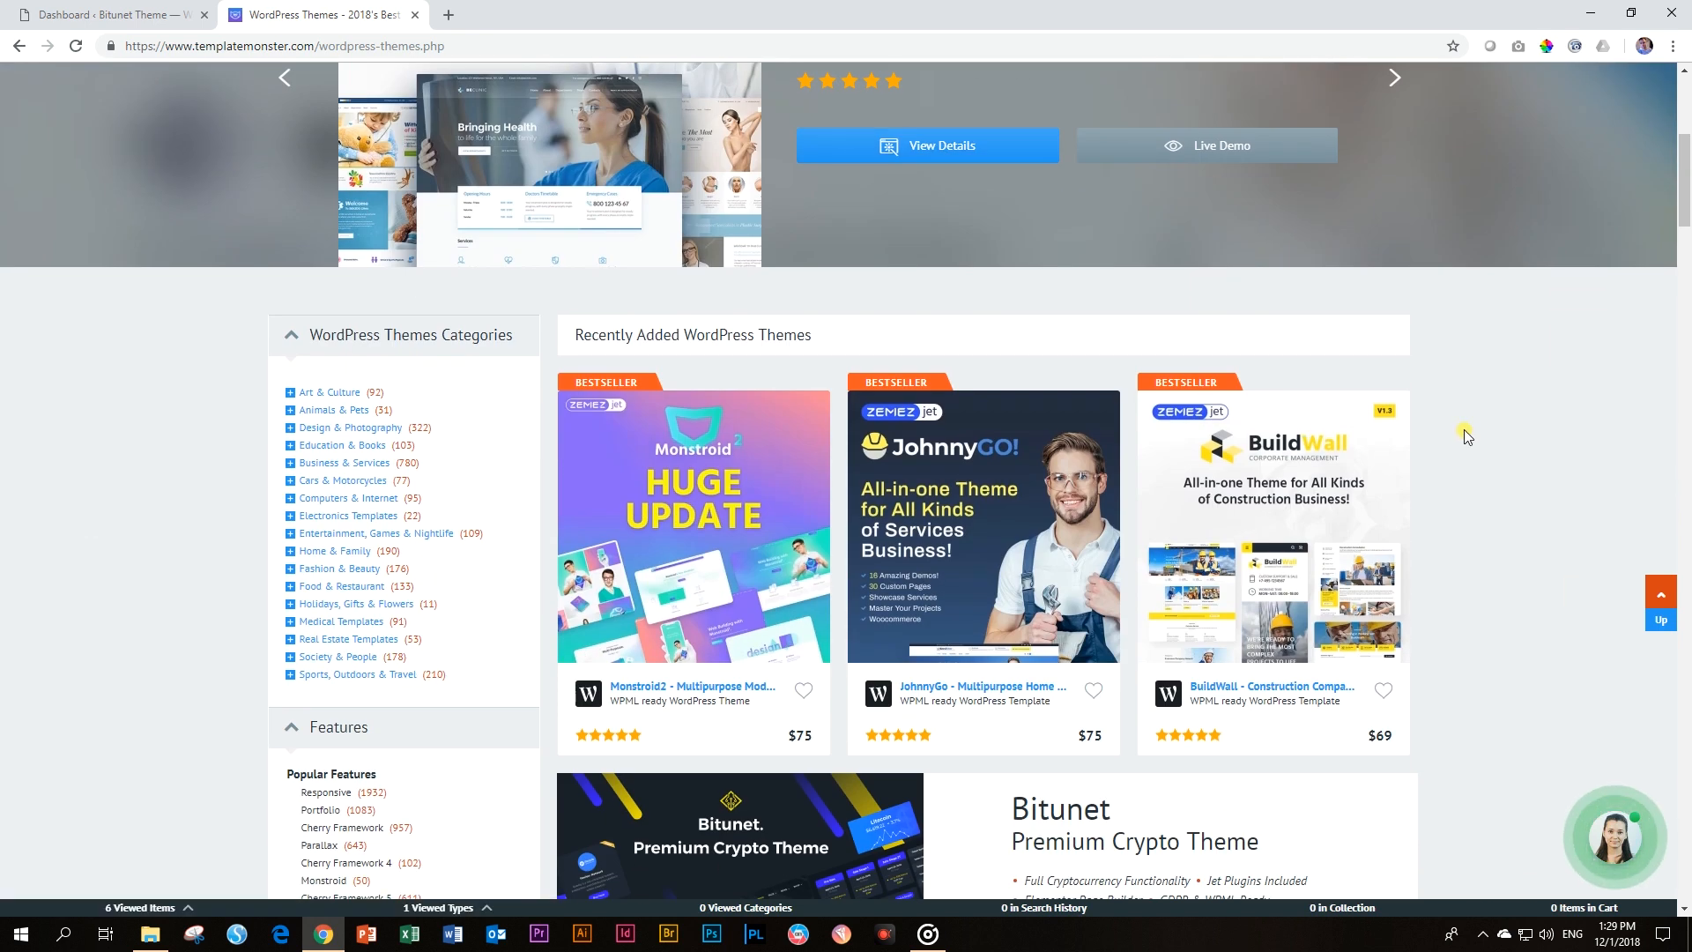
{"action": "scroll", "coordinate": [1463, 430], "scroll_direction": "up", "scroll_amount": 4}
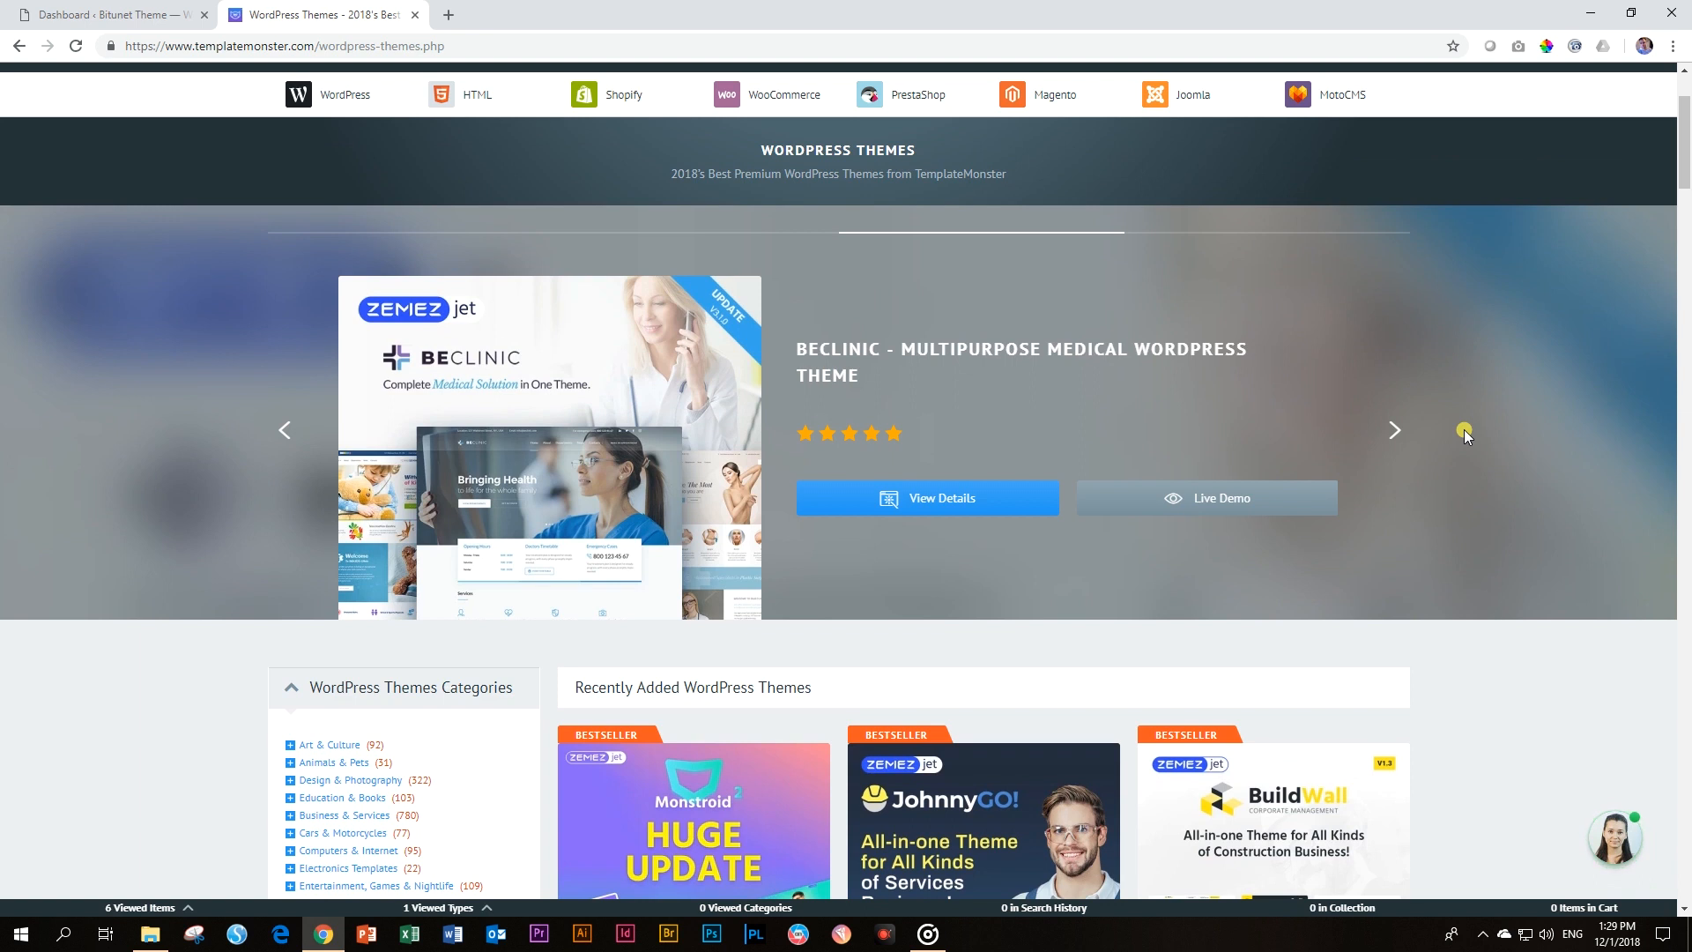
{"action": "scroll", "coordinate": [1463, 430], "scroll_direction": "down", "scroll_amount": 6}
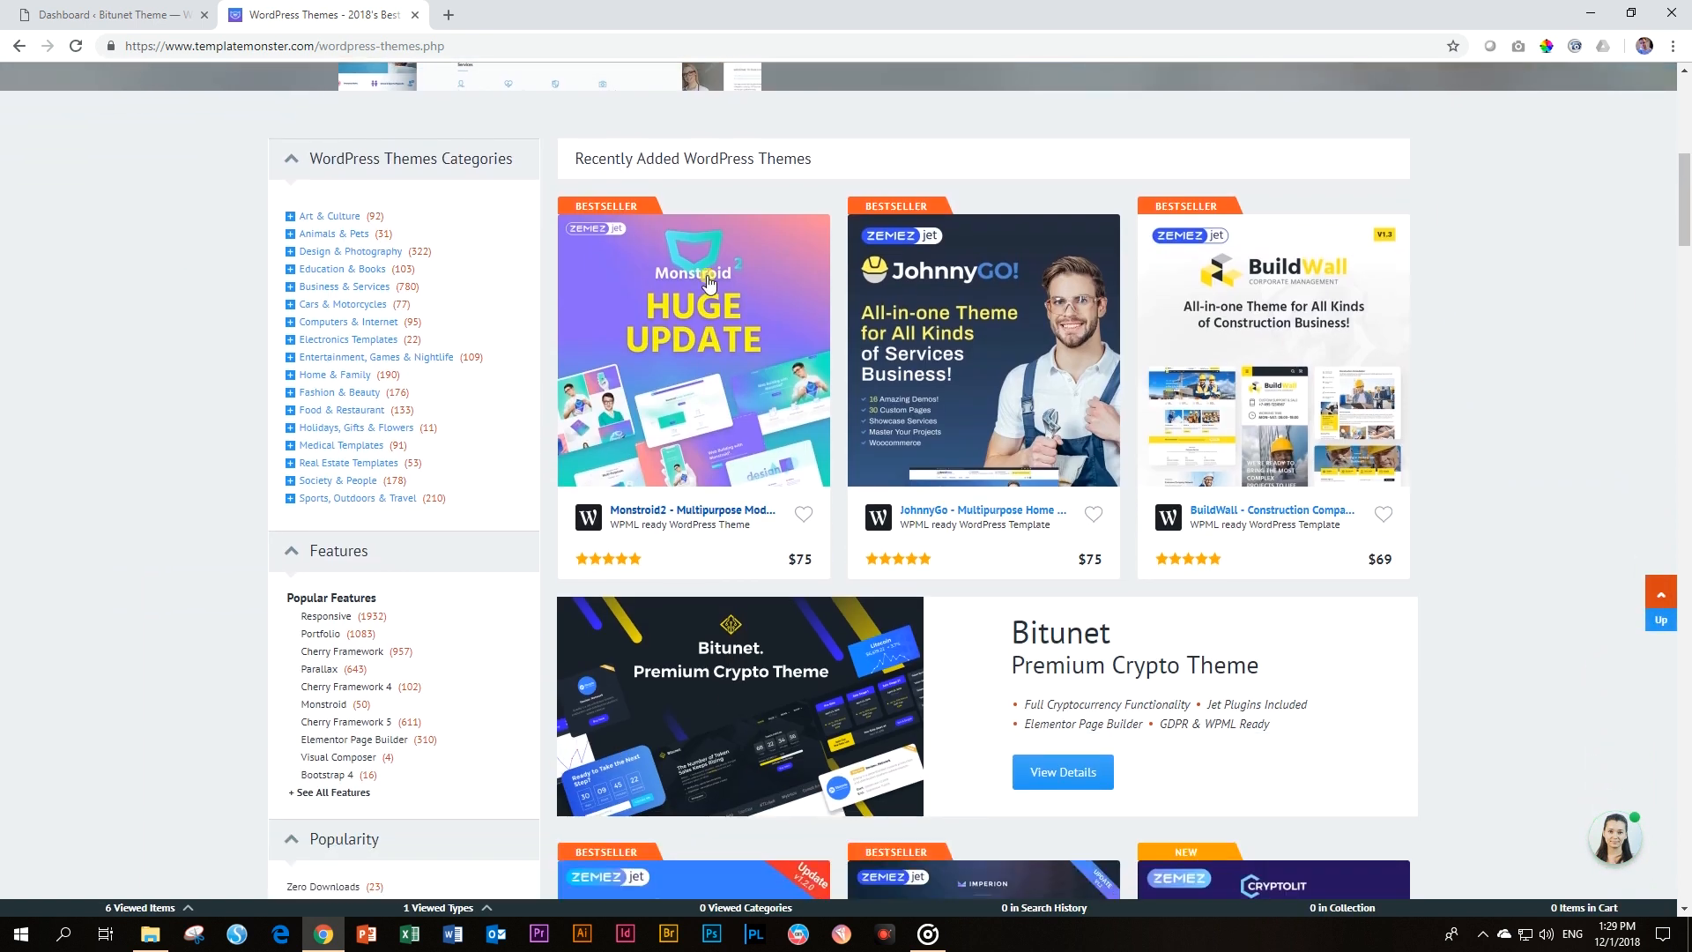
{"action": "scroll", "coordinate": [1516, 352], "scroll_direction": "down", "scroll_amount": 2}
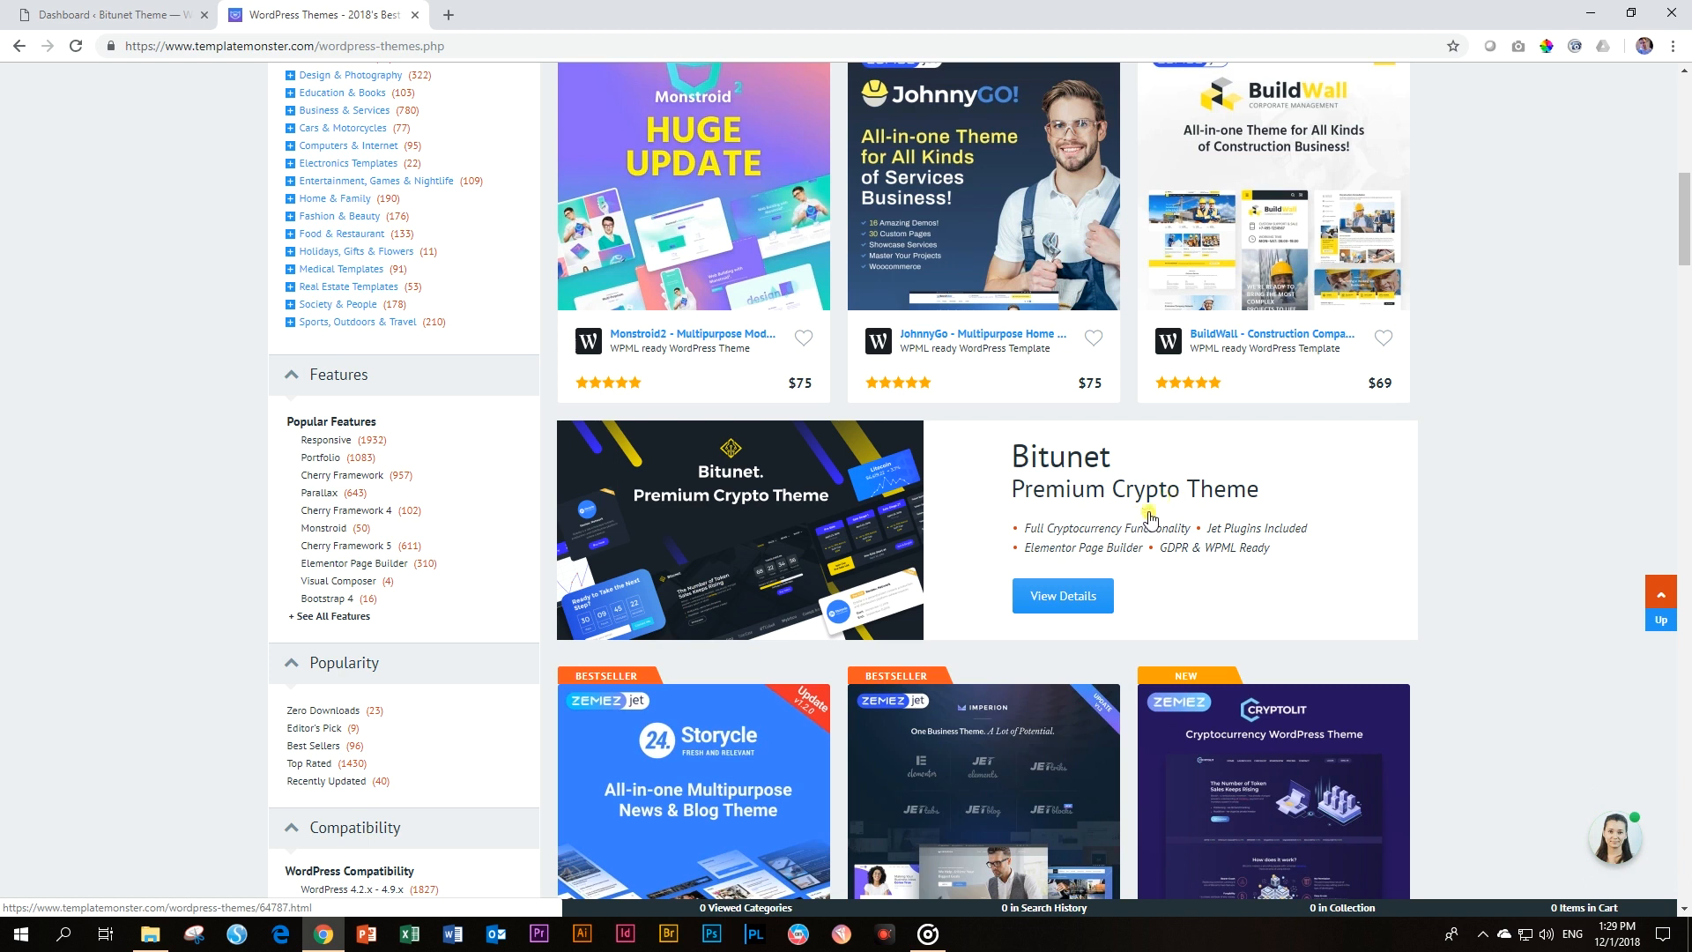
{"action": "left_click", "coordinate": [1072, 606]}
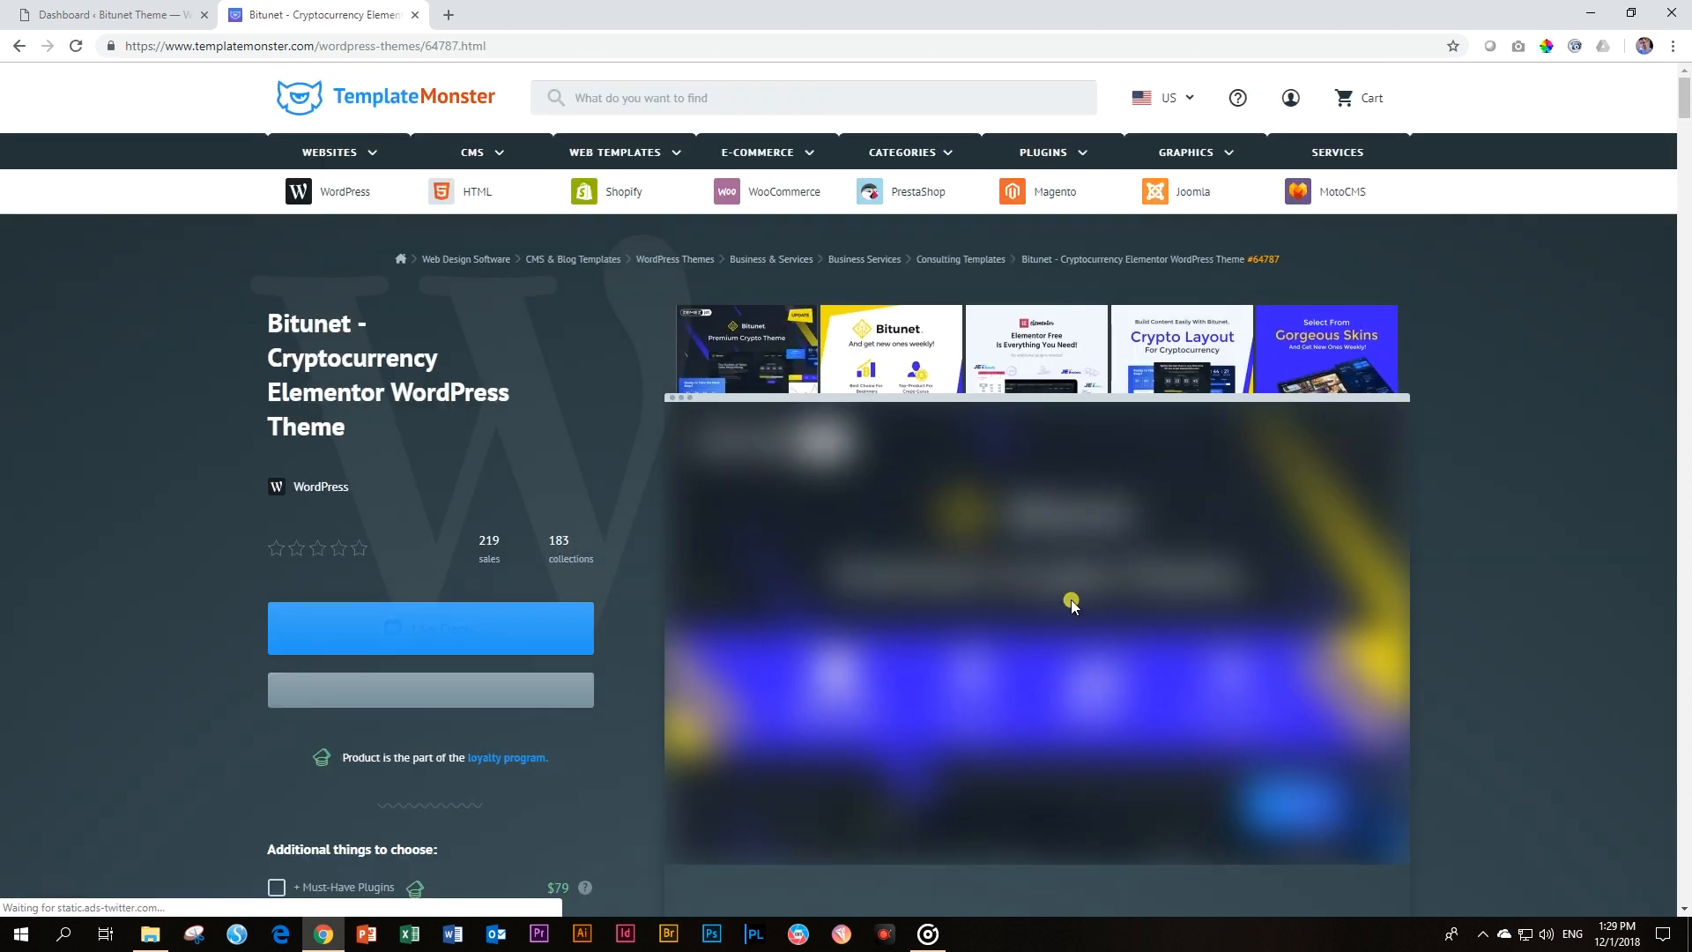
Step: Review the Bitunet theme's name, price, vendor and optional extras on its product page
{"action": "scroll", "coordinate": [1084, 600], "scroll_direction": "down", "scroll_amount": 2}
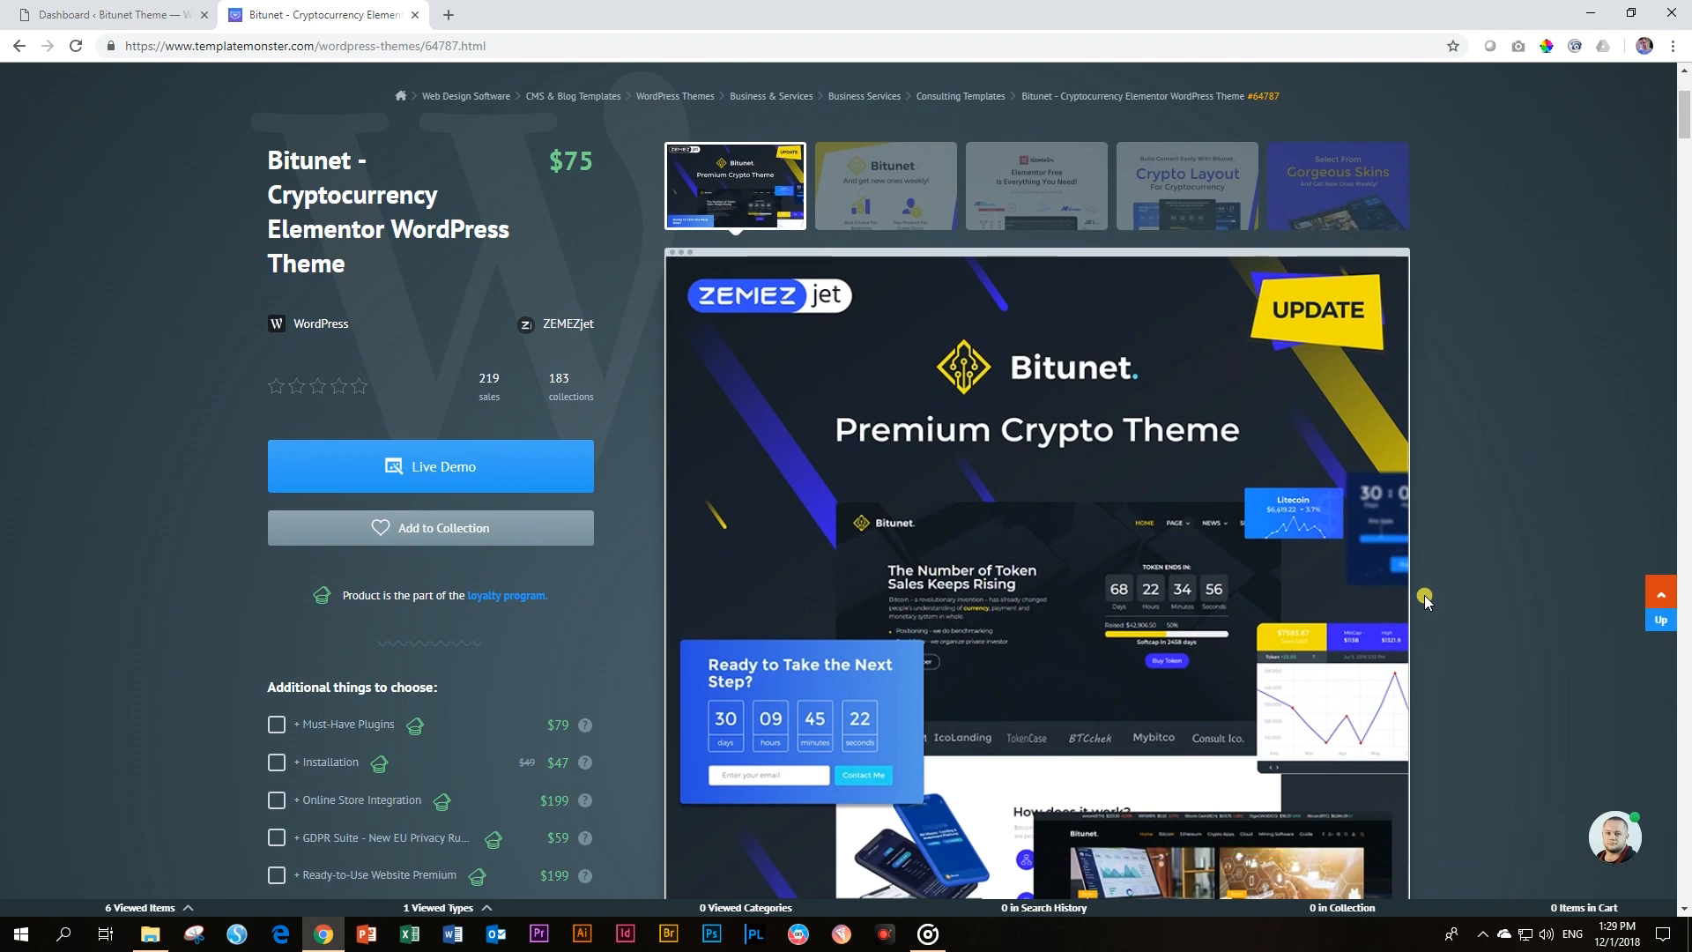
{"action": "scroll", "coordinate": [1428, 595], "scroll_direction": "up", "scroll_amount": 1}
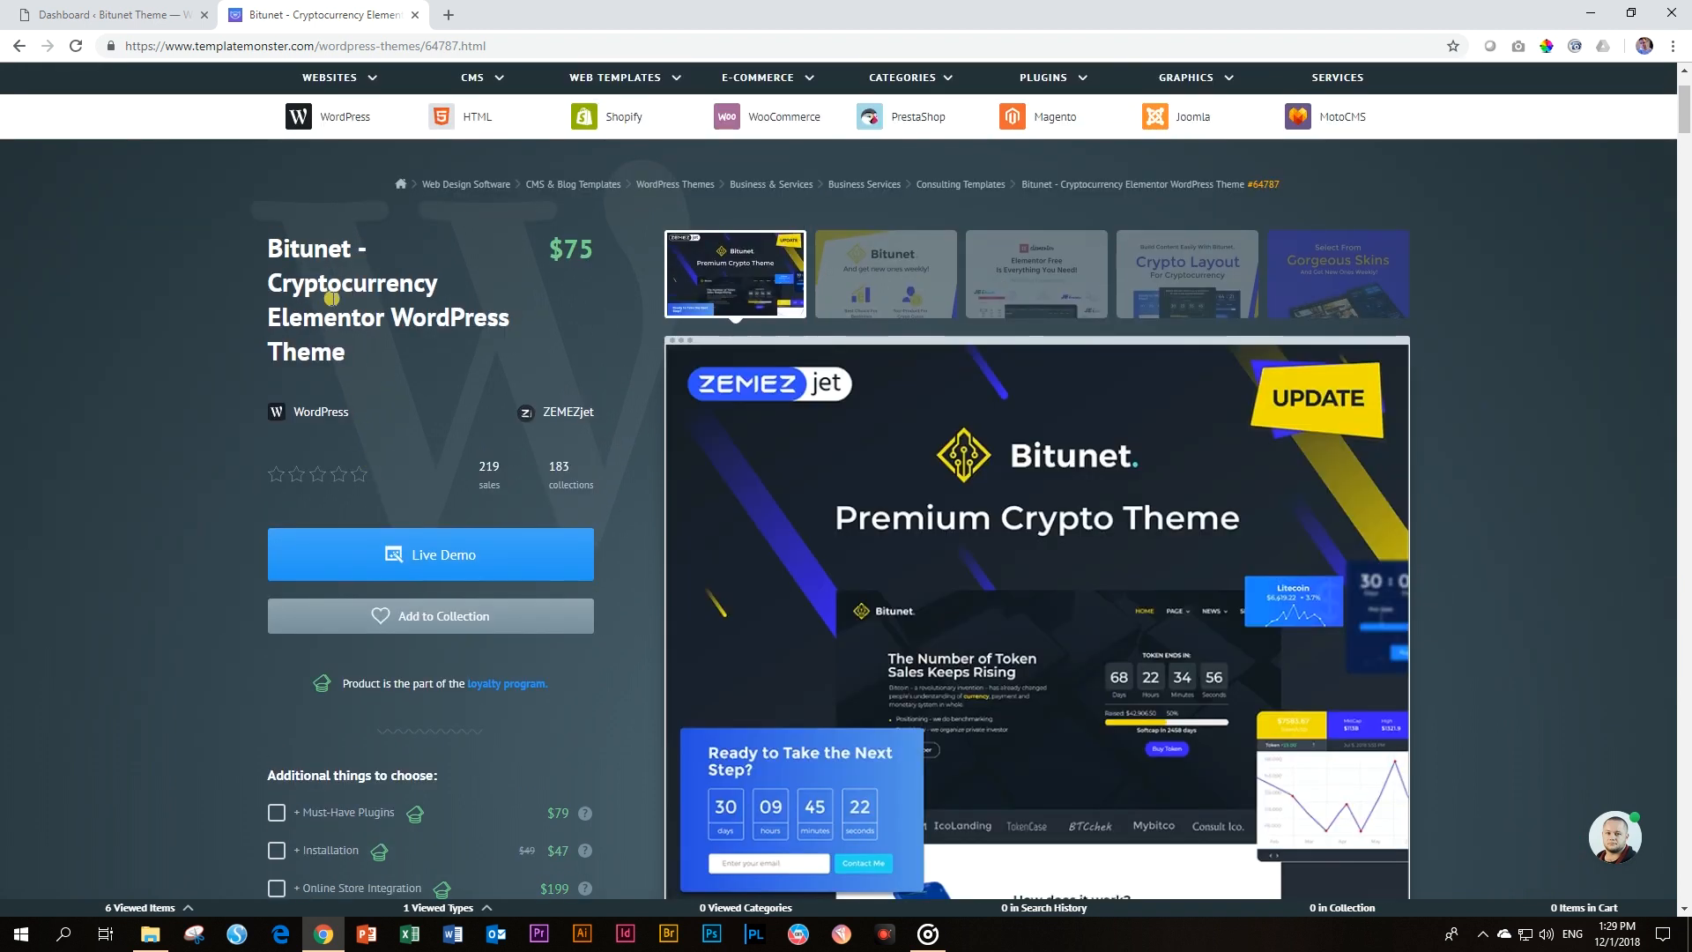
{"action": "double_click", "coordinate": [589, 249]}
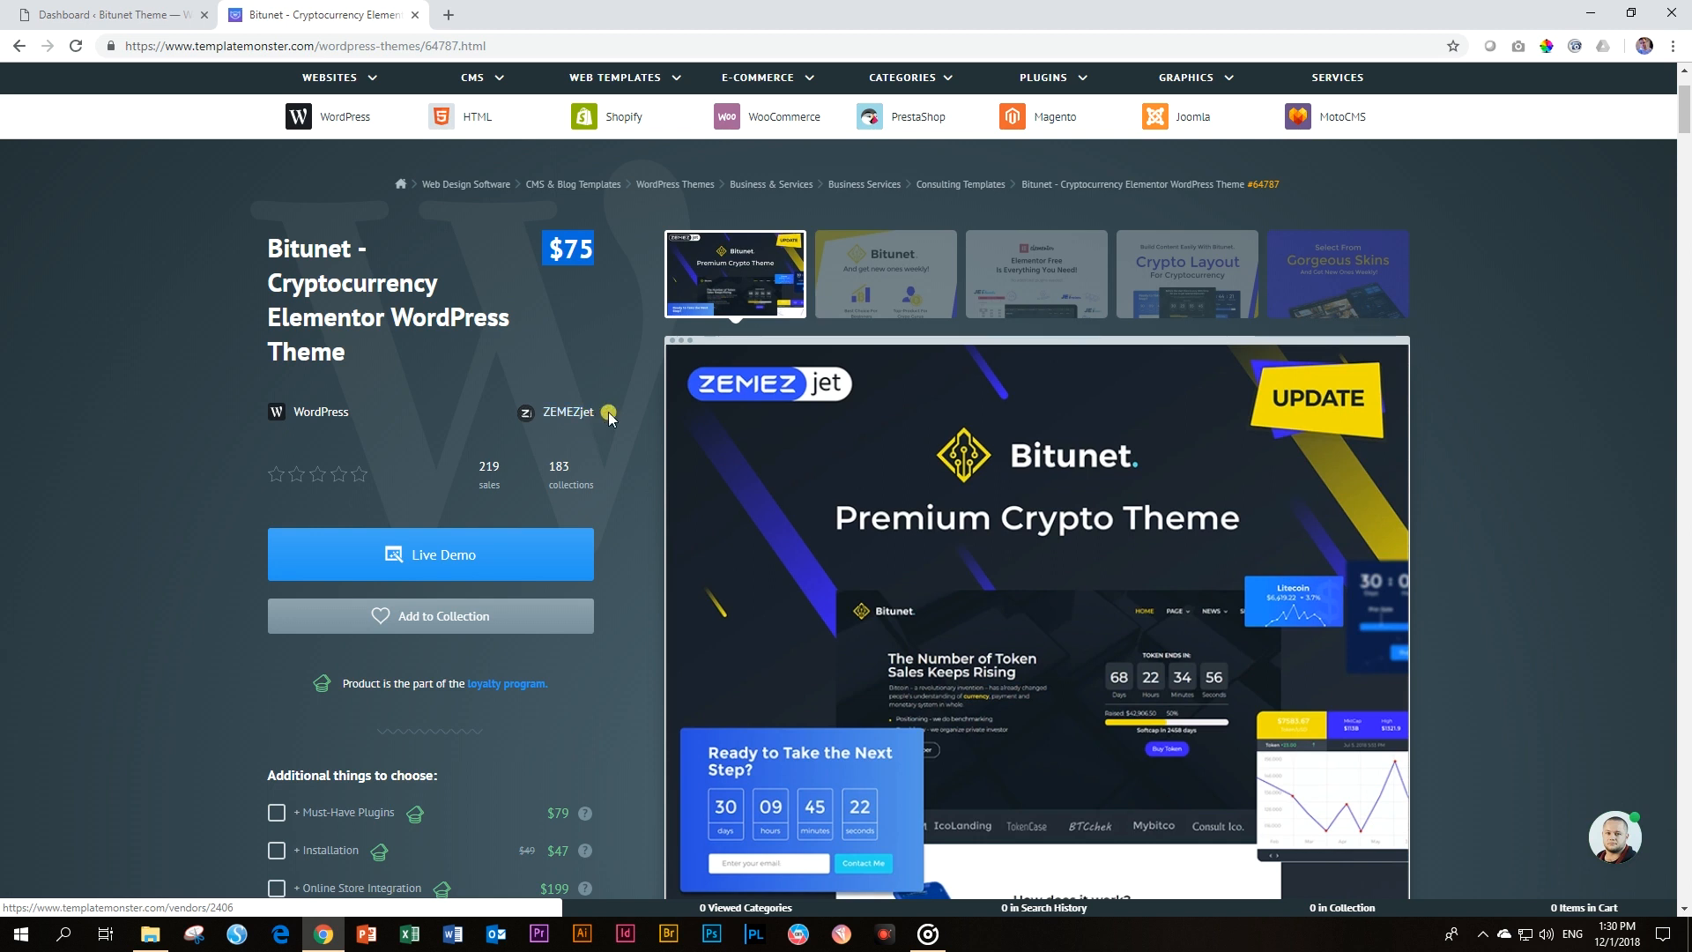
{"action": "scroll", "coordinate": [650, 408], "scroll_direction": "down", "scroll_amount": 3}
{"action": "scroll", "coordinate": [652, 412], "scroll_direction": "down", "scroll_amount": 10}
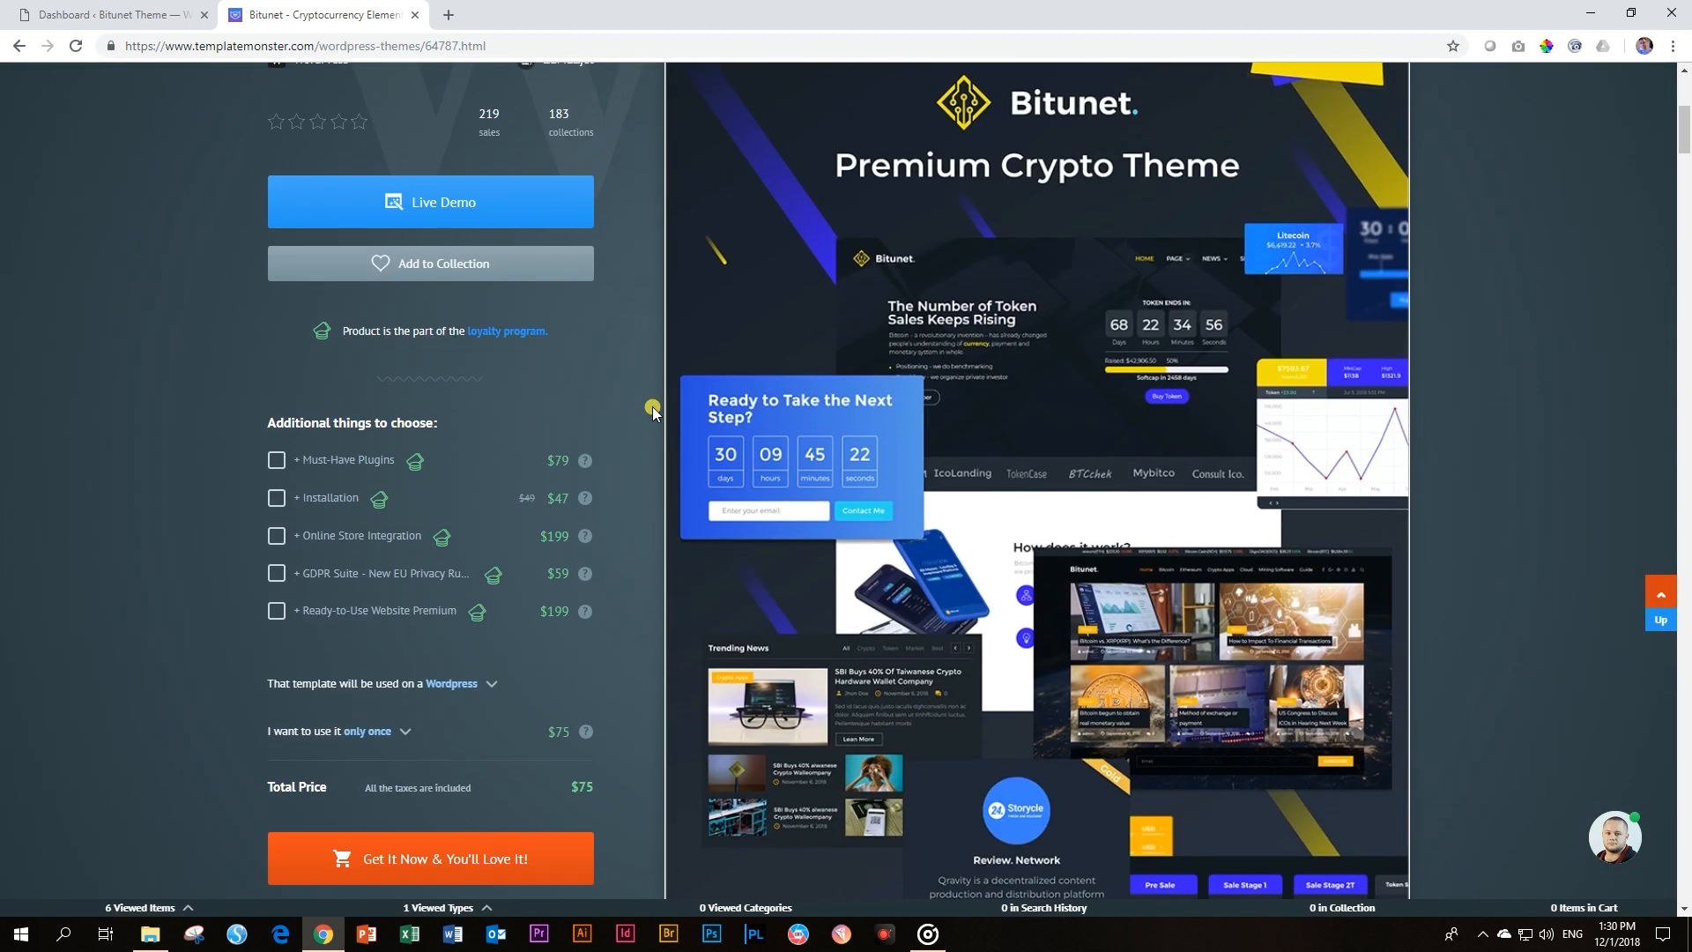
Step: Examine the Bitunet feature overview, covering its page skins, countdowns, graphics, review layouts and informative elements
{"action": "scroll", "coordinate": [653, 410], "scroll_direction": "down", "scroll_amount": 2}
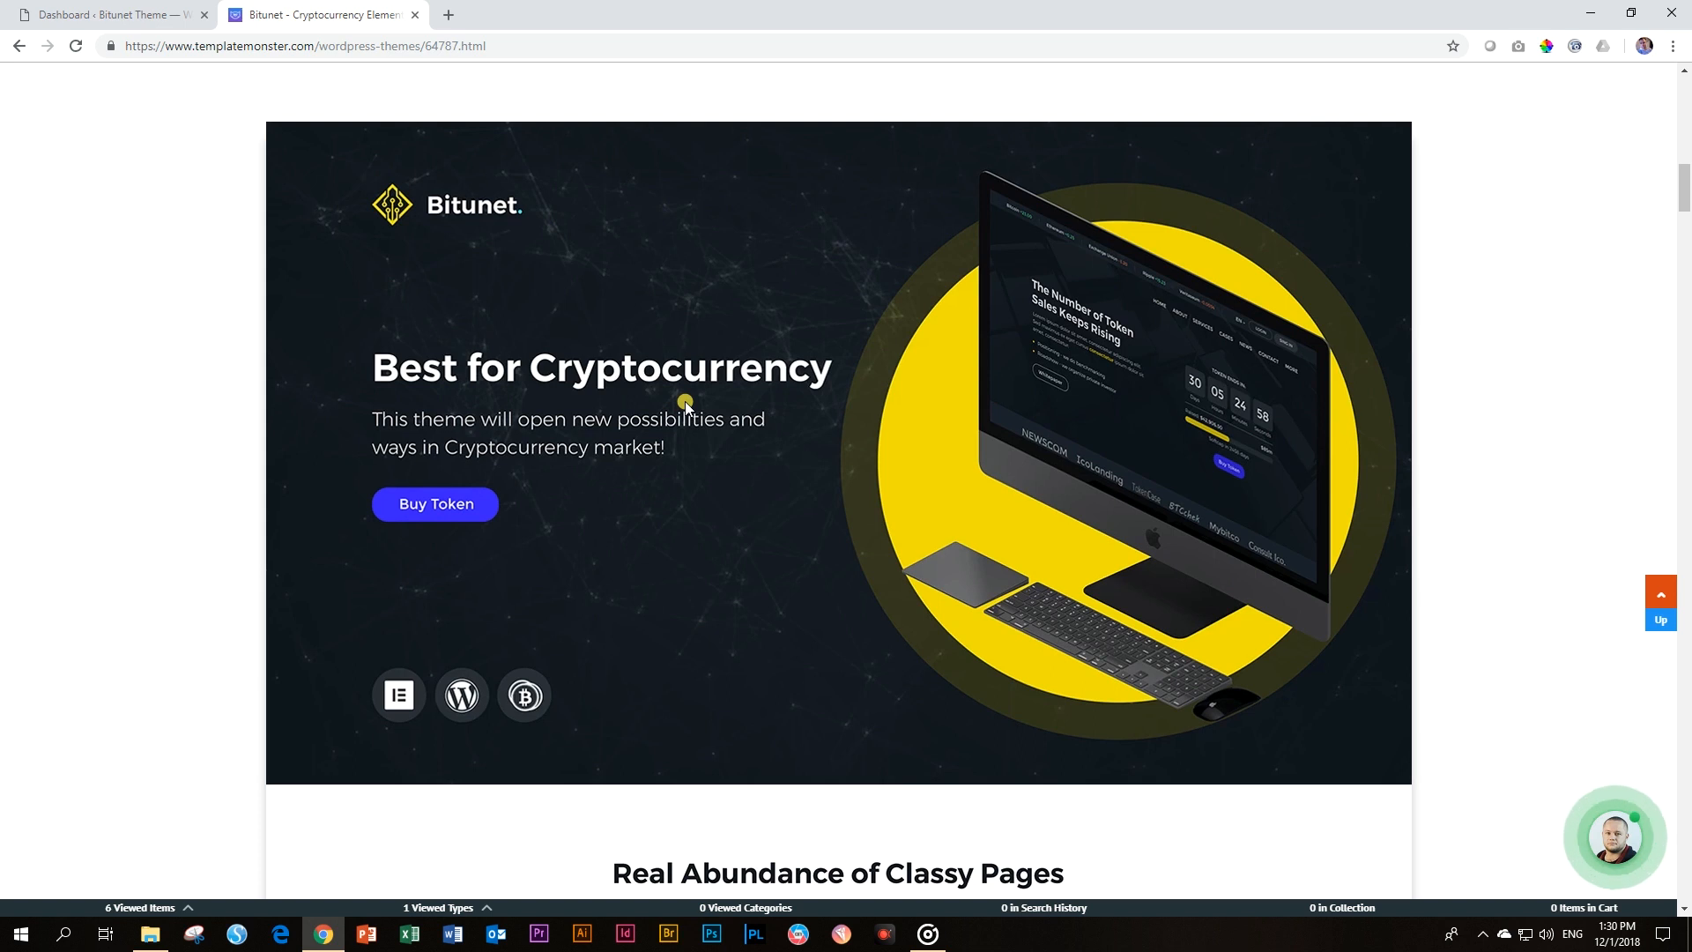
{"action": "scroll", "coordinate": [703, 435], "scroll_direction": "down", "scroll_amount": 6}
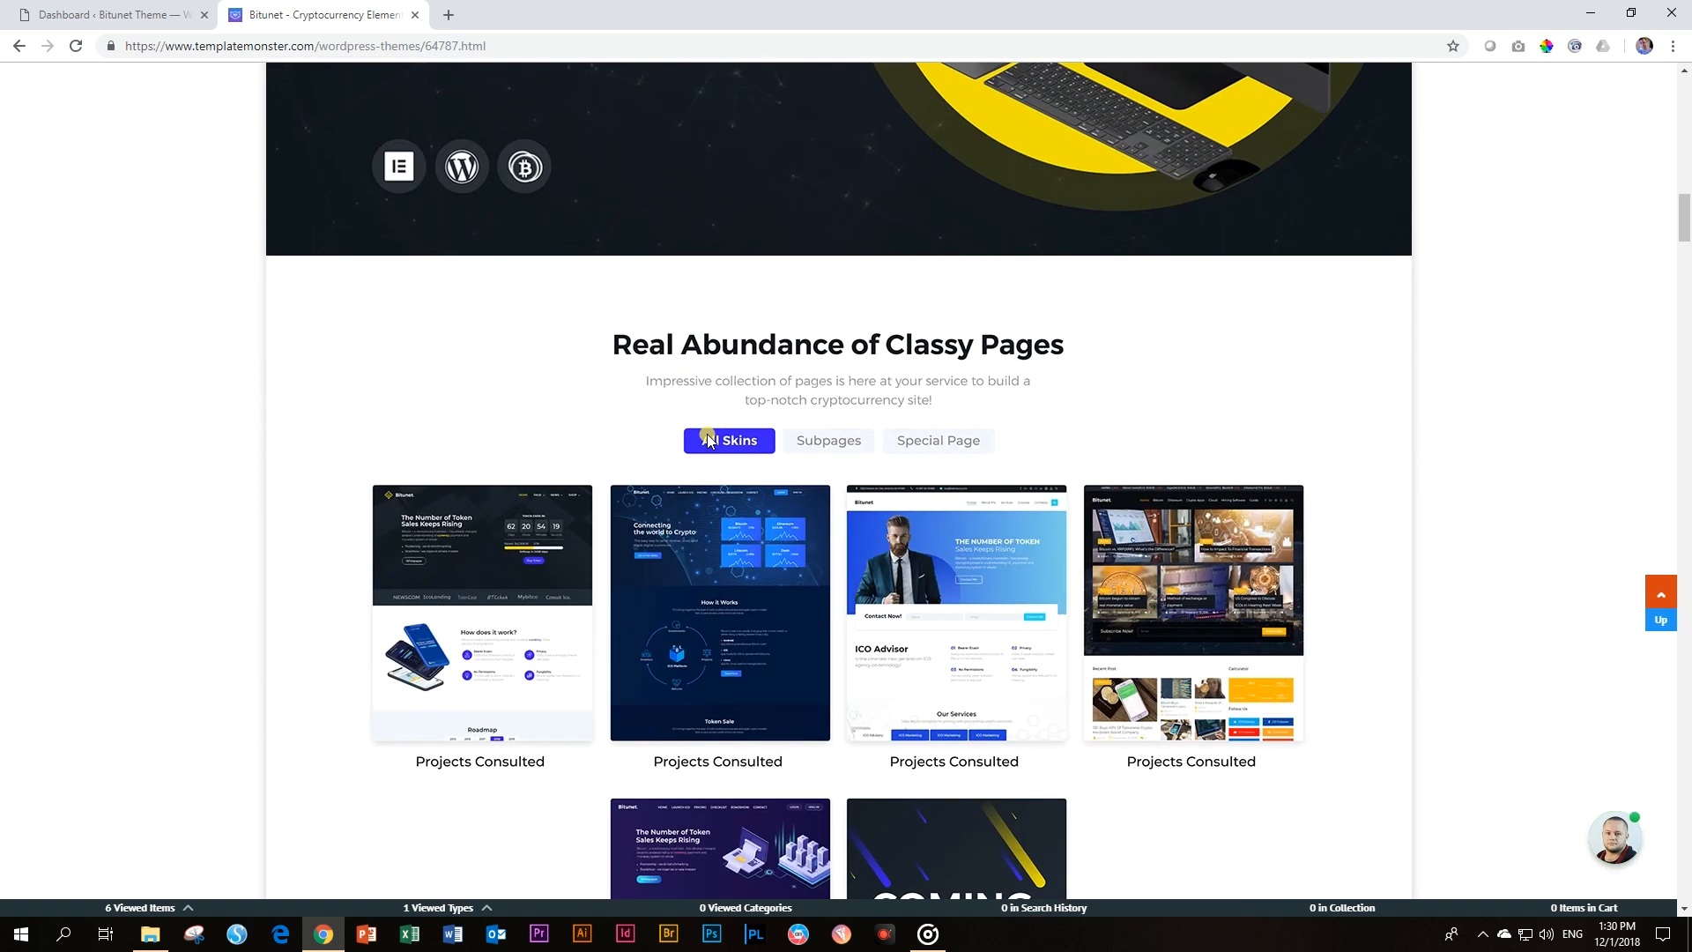
{"action": "scroll", "coordinate": [713, 438], "scroll_direction": "down", "scroll_amount": 1}
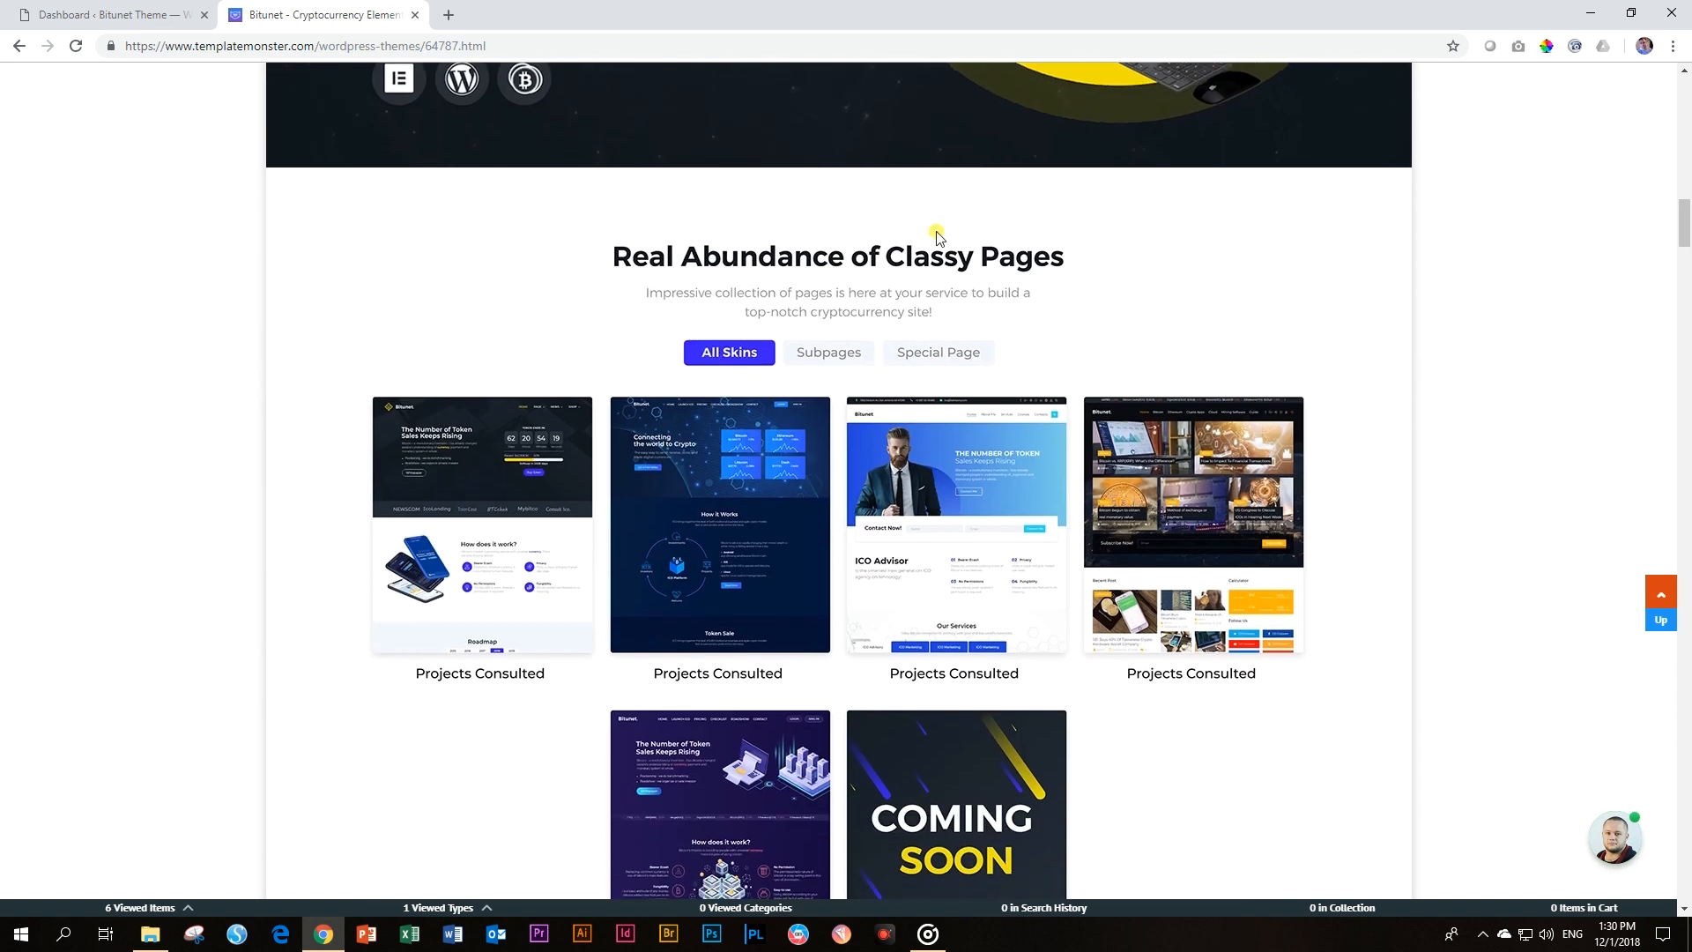
{"action": "scroll", "coordinate": [1064, 282], "scroll_direction": "down", "scroll_amount": 2}
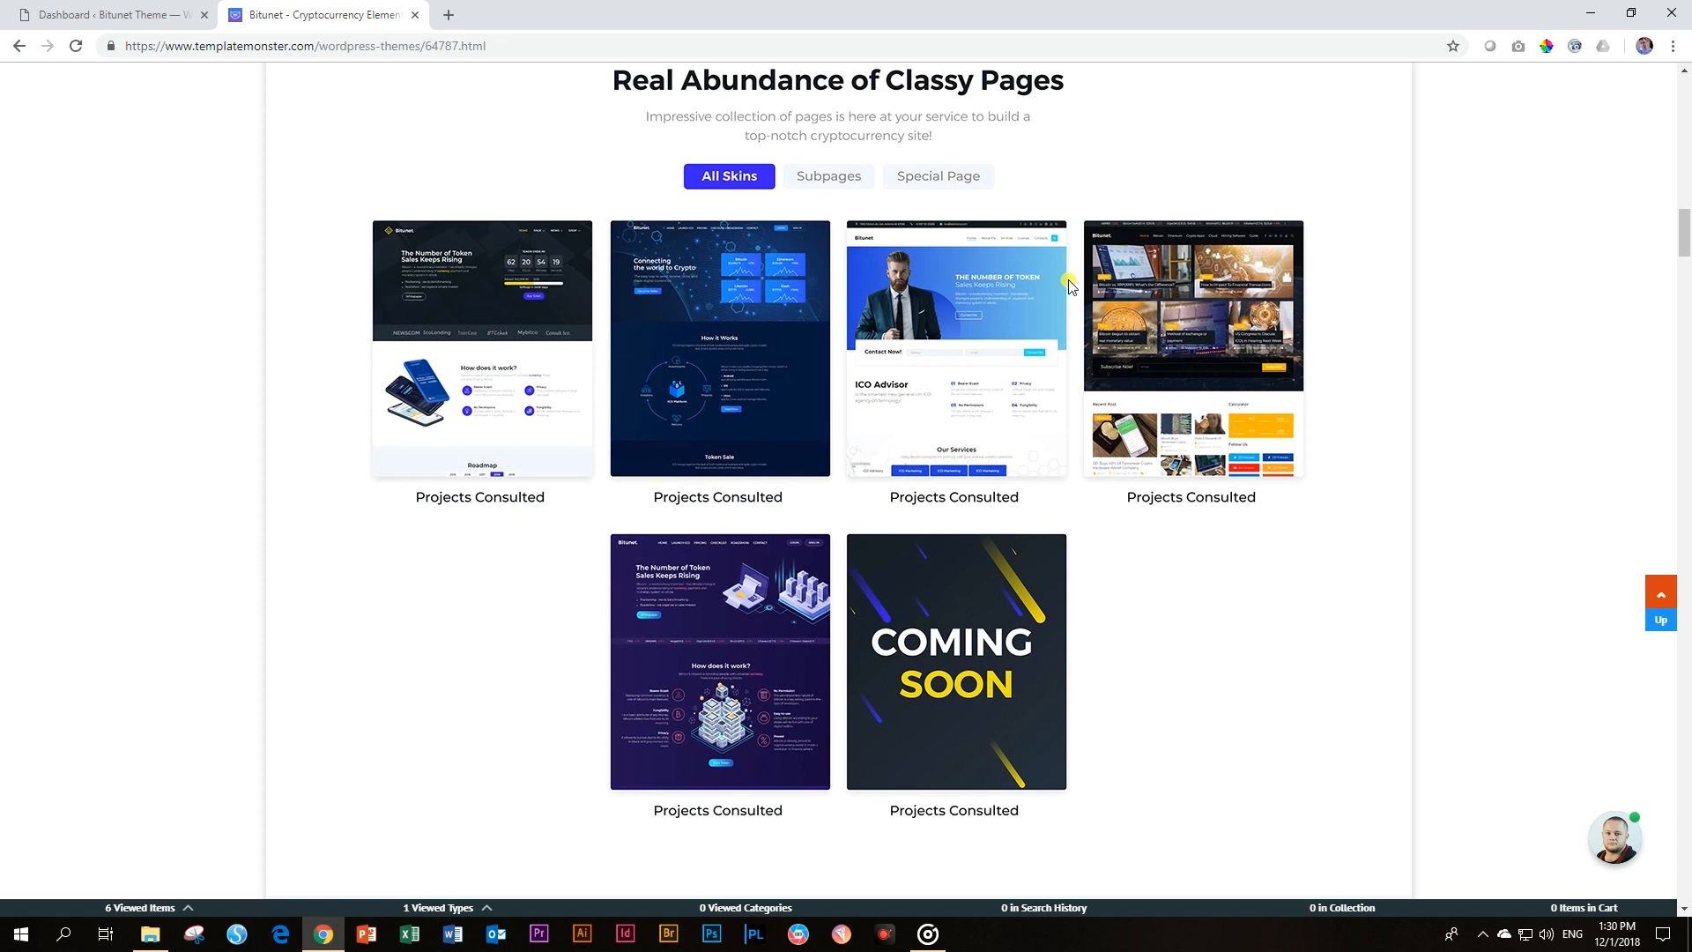
{"action": "scroll", "coordinate": [1073, 284], "scroll_direction": "down", "scroll_amount": 6}
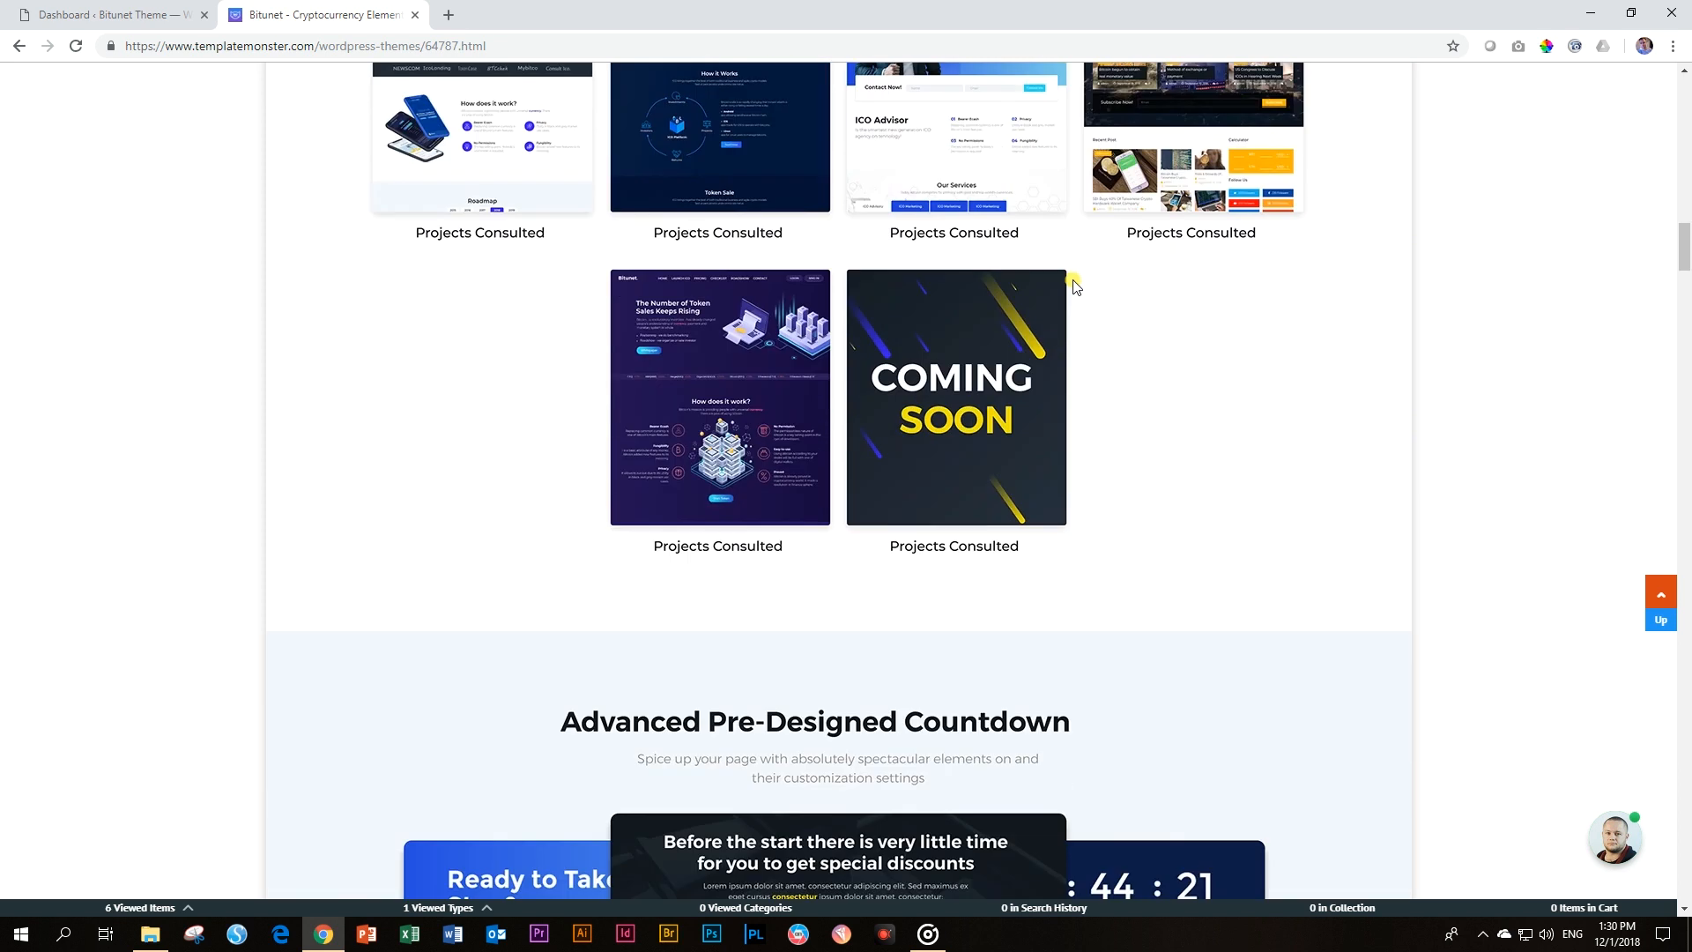
{"action": "scroll", "coordinate": [1077, 284], "scroll_direction": "down", "scroll_amount": 2}
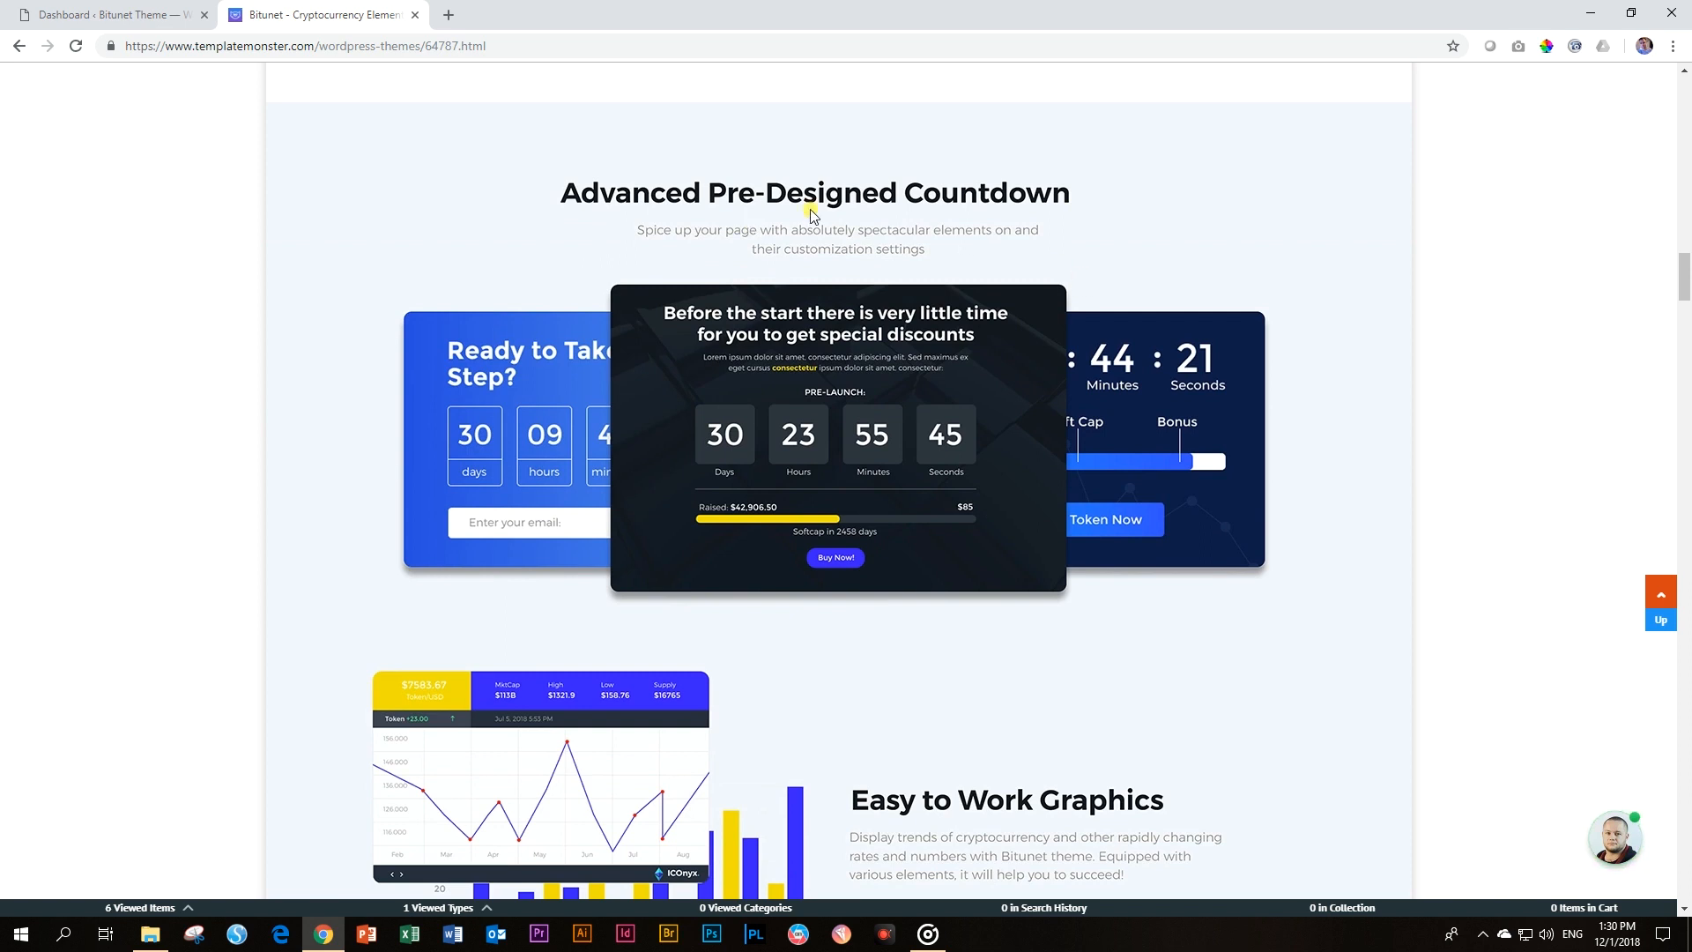
{"action": "scroll", "coordinate": [1054, 466], "scroll_direction": "down", "scroll_amount": 4}
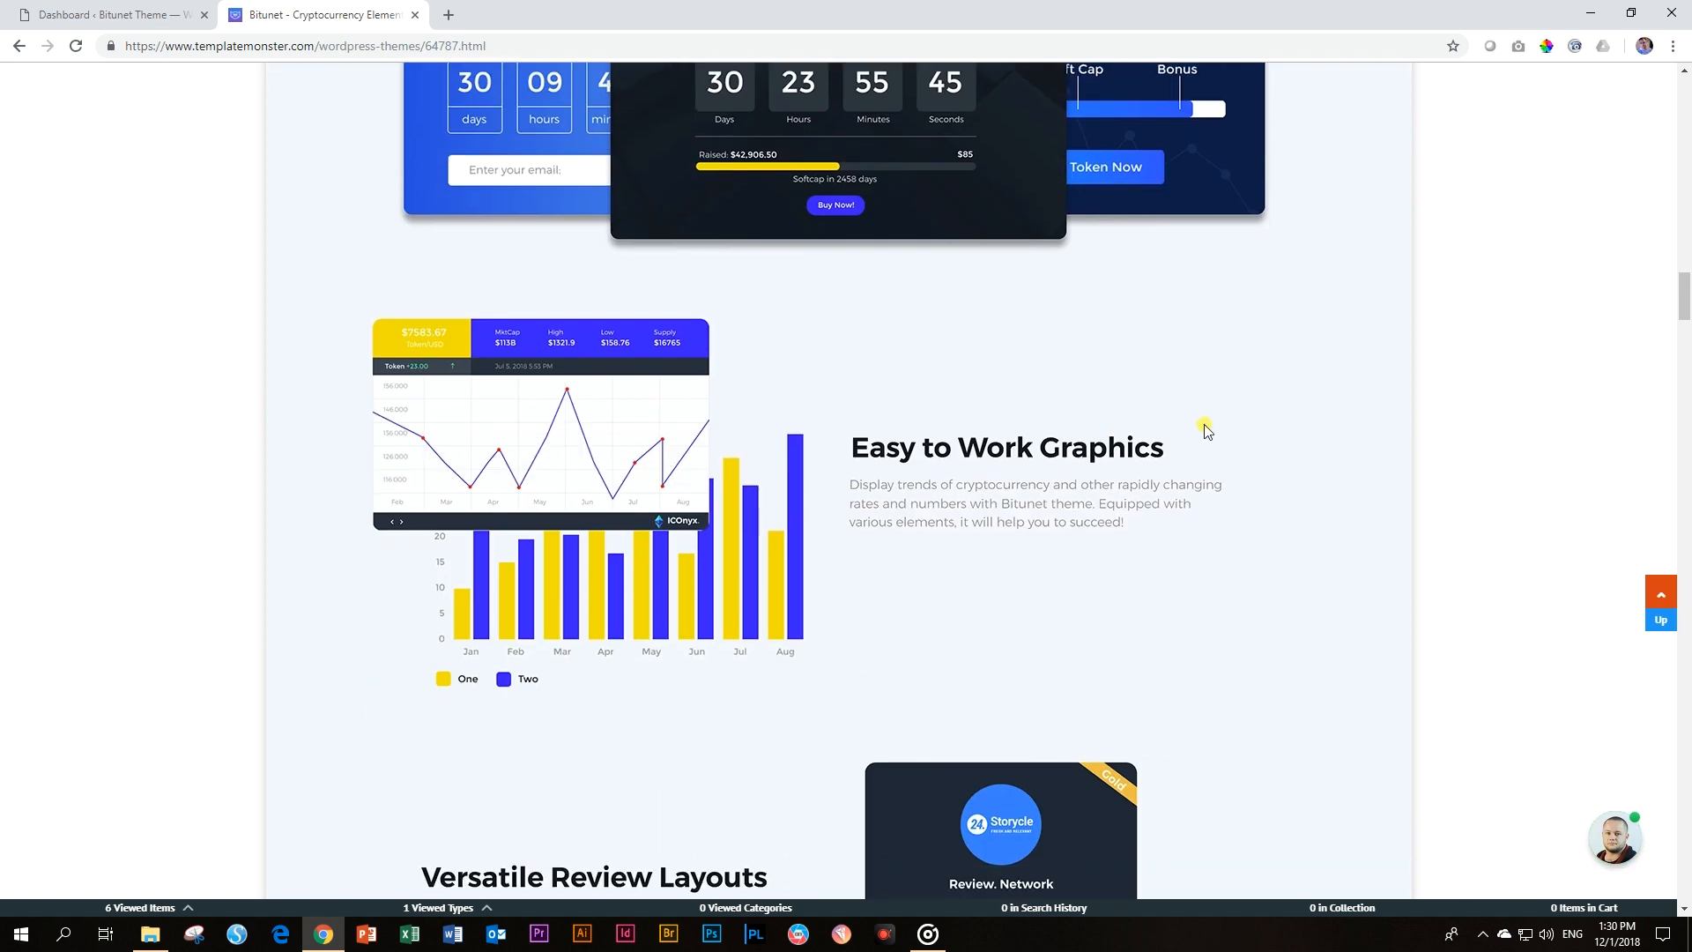
{"action": "scroll", "coordinate": [1234, 421], "scroll_direction": "down", "scroll_amount": 8}
{"action": "scroll", "coordinate": [1265, 414], "scroll_direction": "down", "scroll_amount": 2}
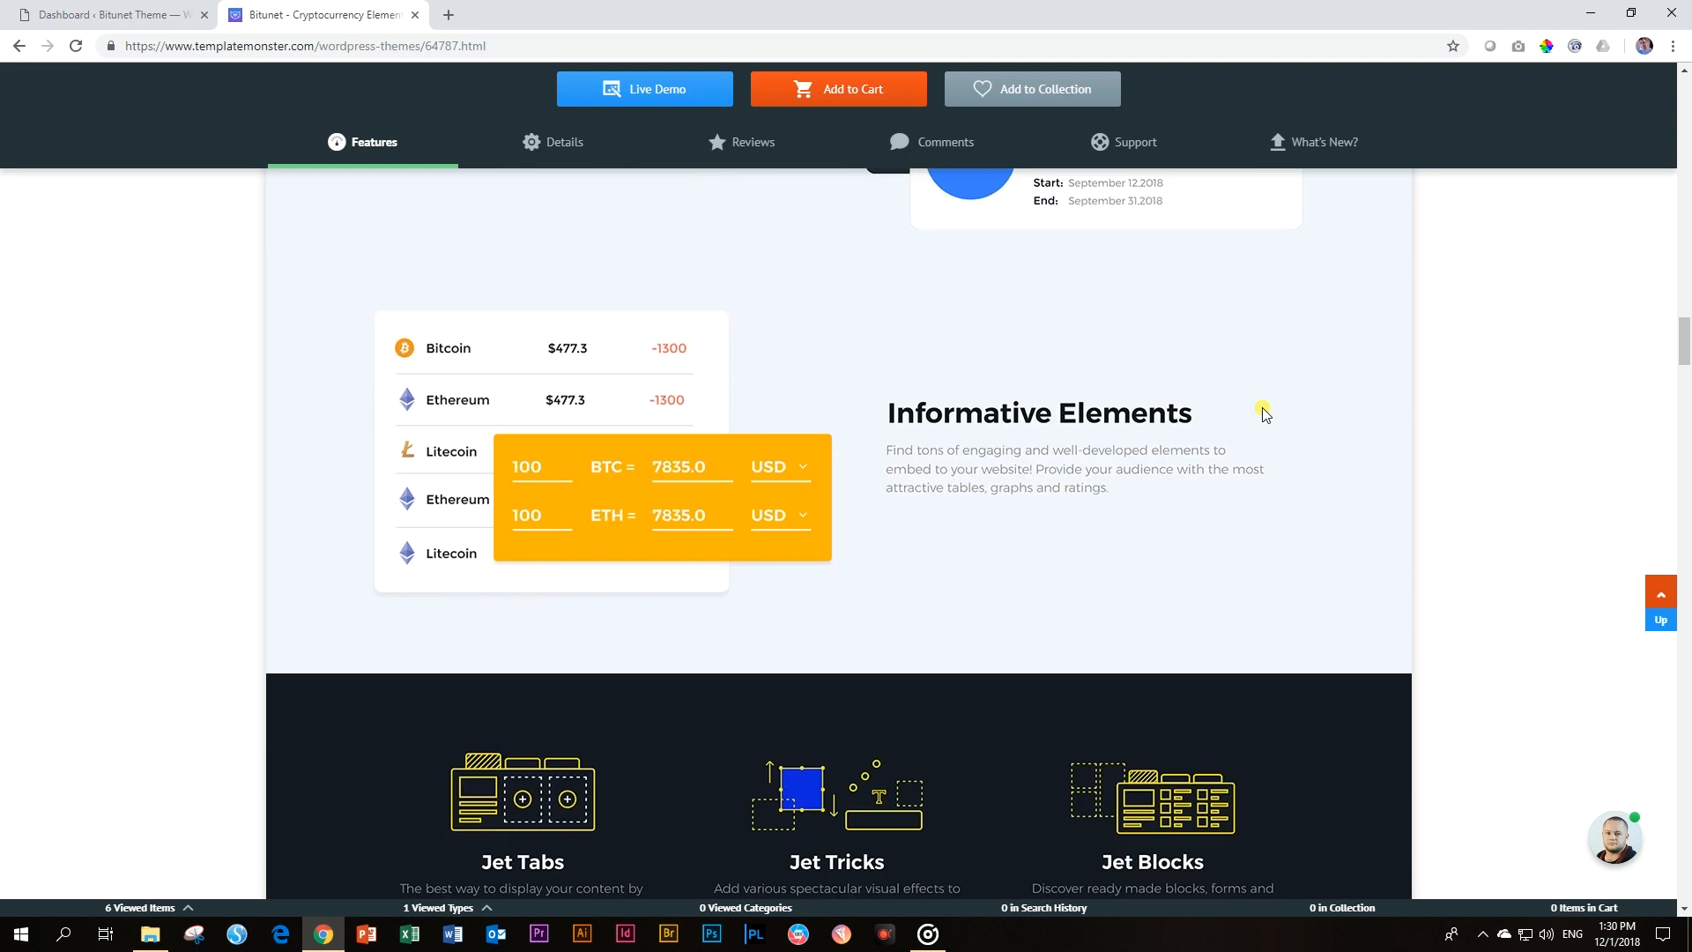
Step: Examine the included Jet plugins, the Elementor page builder, and the mega menu, blogging and shop features
{"action": "scroll", "coordinate": [1265, 415], "scroll_direction": "down", "scroll_amount": 5}
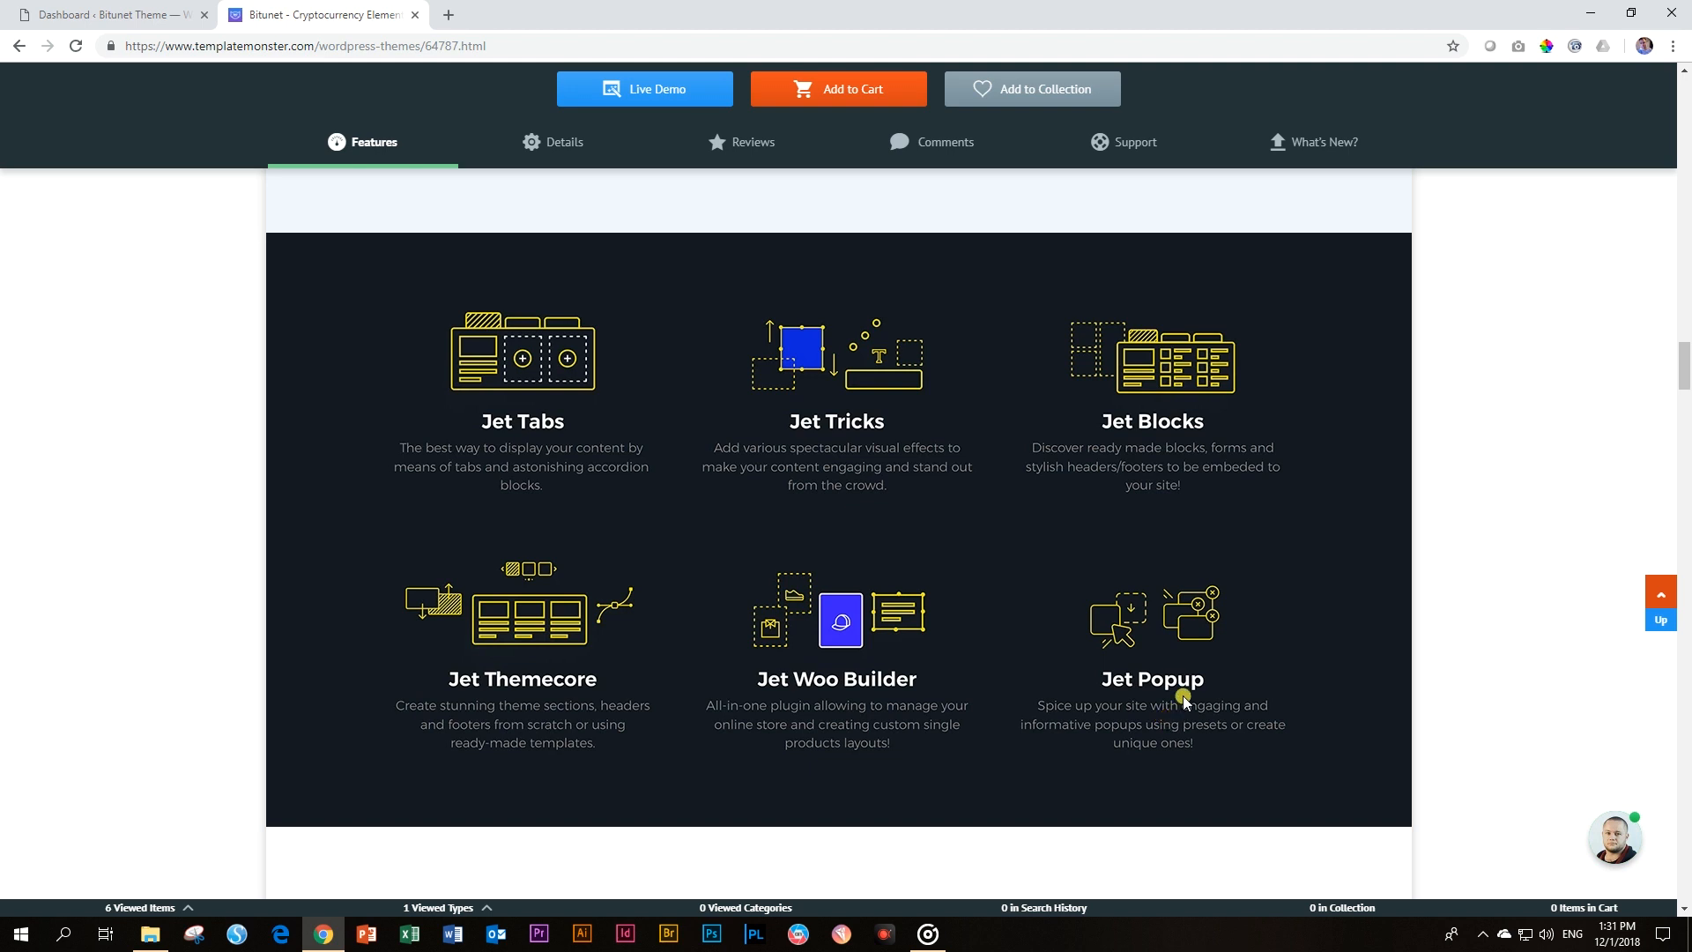
{"action": "scroll", "coordinate": [1183, 695], "scroll_direction": "down", "scroll_amount": 5}
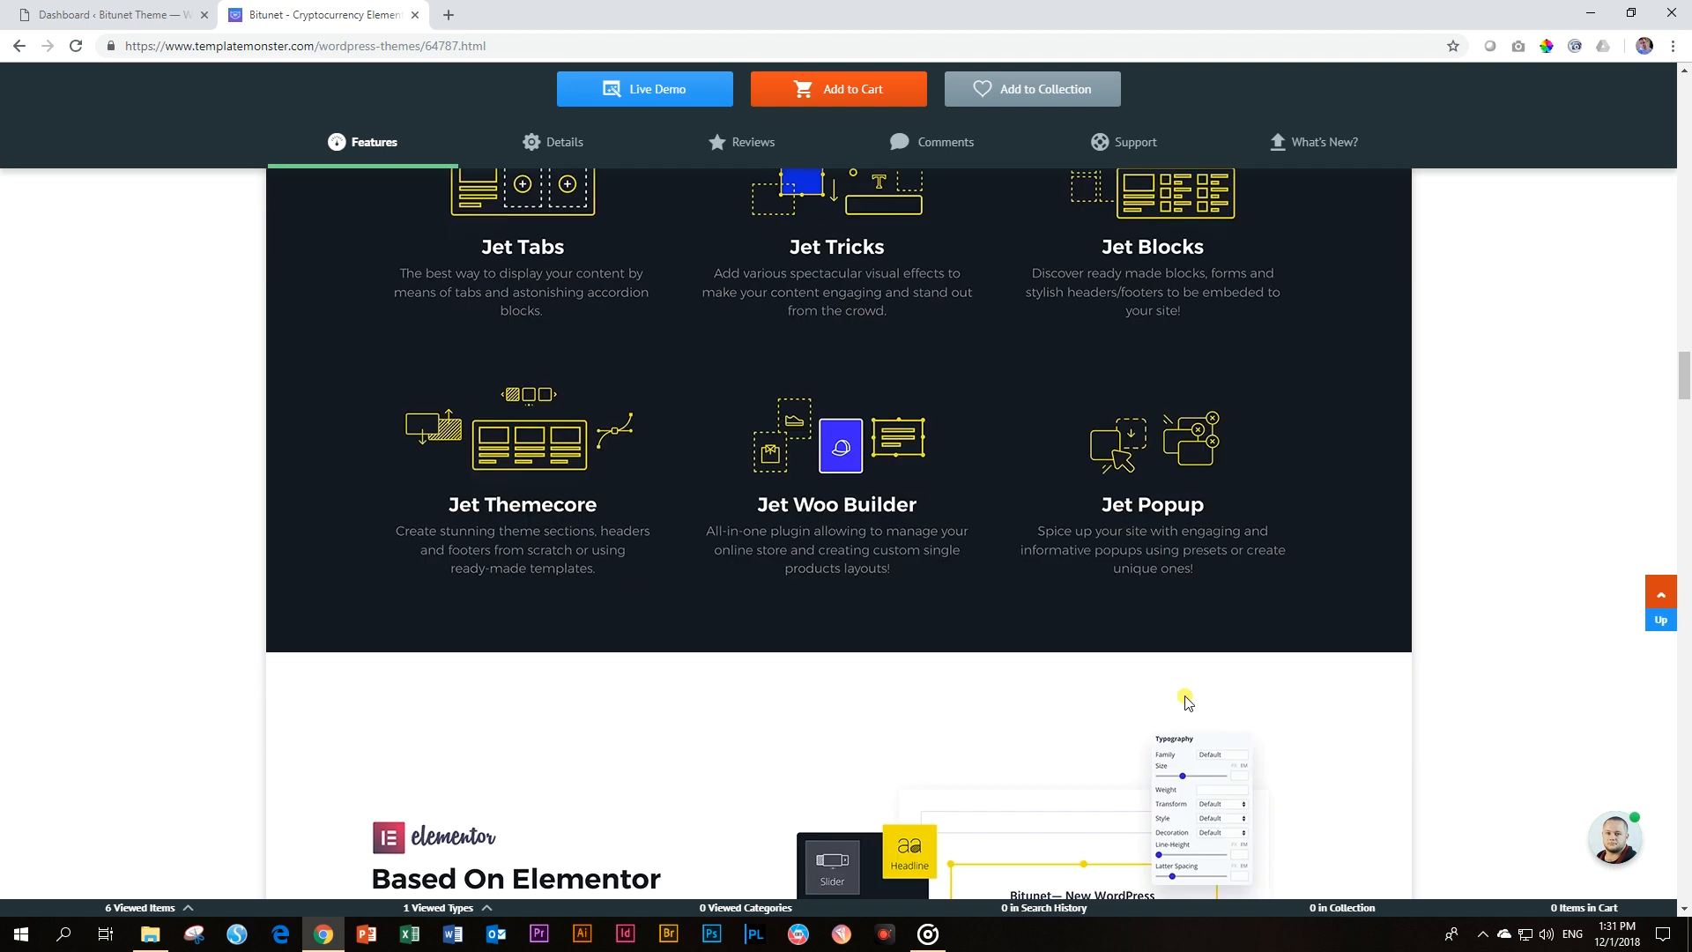
{"action": "scroll", "coordinate": [1442, 616], "scroll_direction": "down", "scroll_amount": 2}
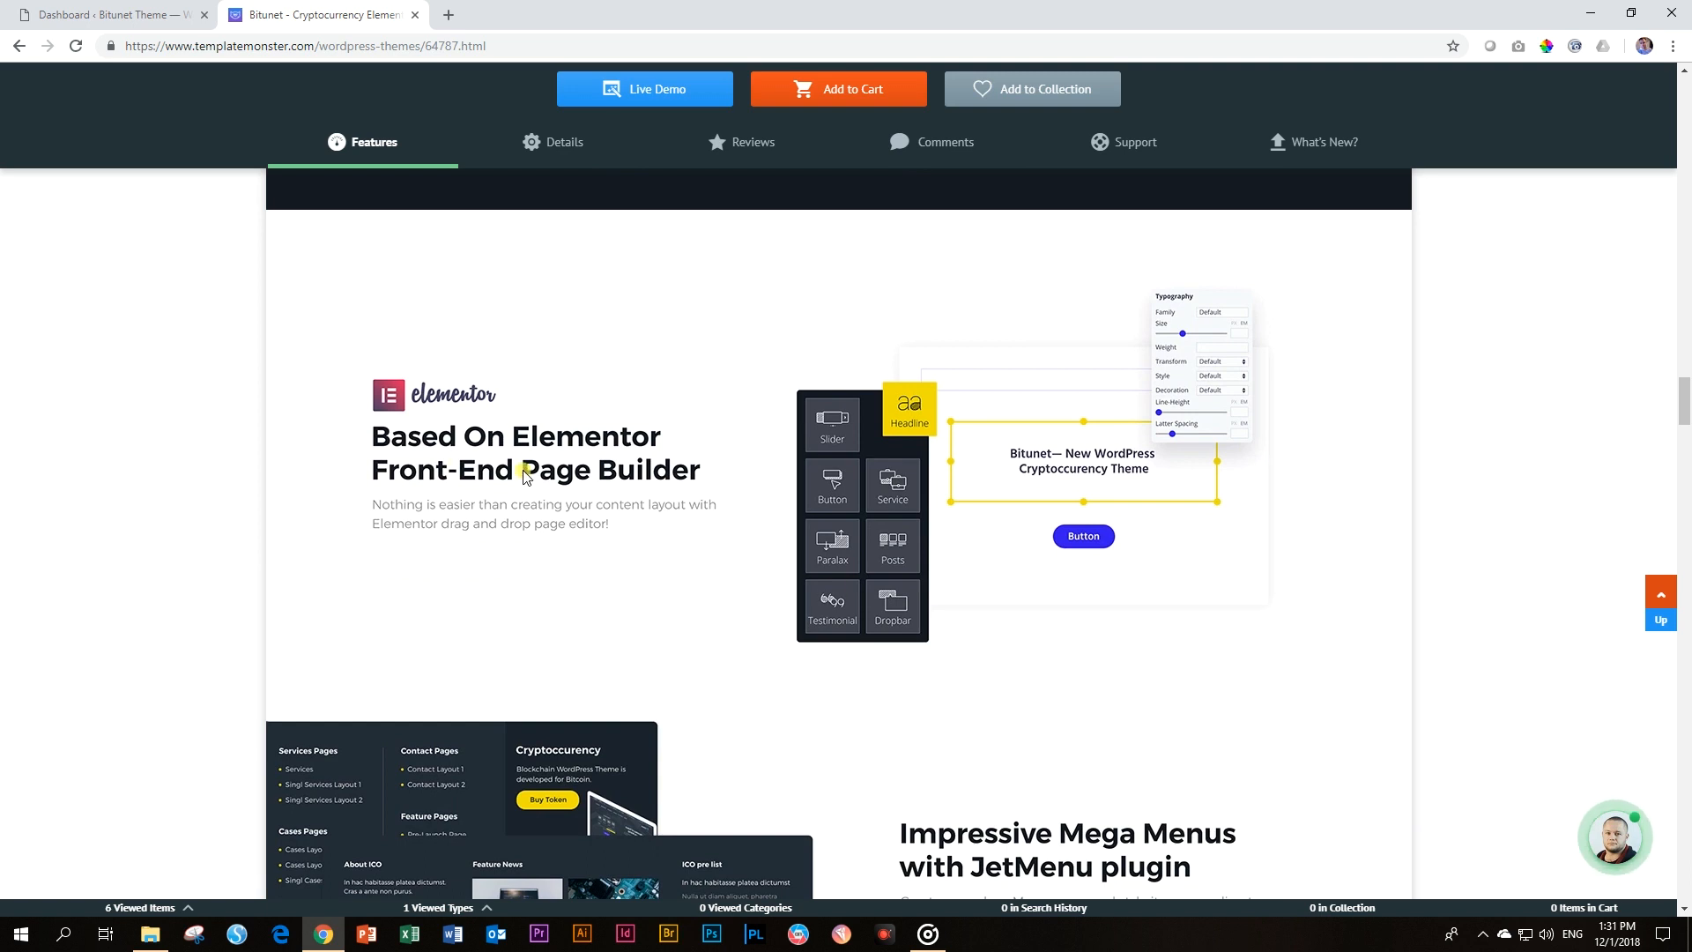
{"action": "scroll", "coordinate": [1181, 535], "scroll_direction": "down", "scroll_amount": 2}
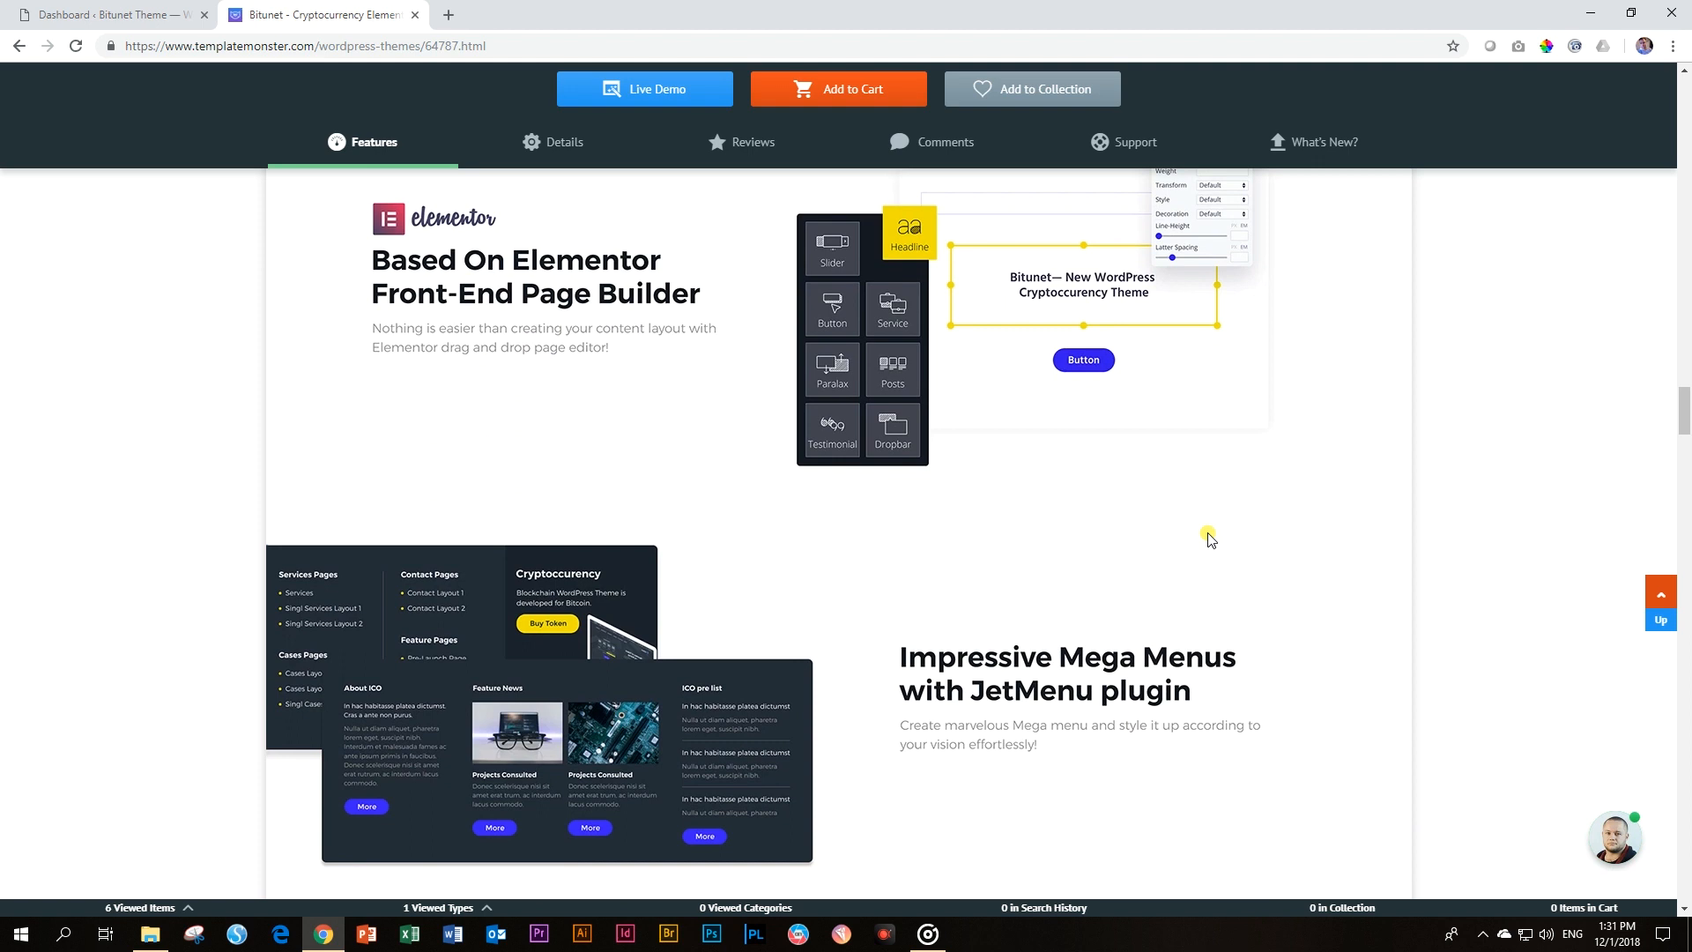
{"action": "scroll", "coordinate": [1212, 538], "scroll_direction": "down", "scroll_amount": 4}
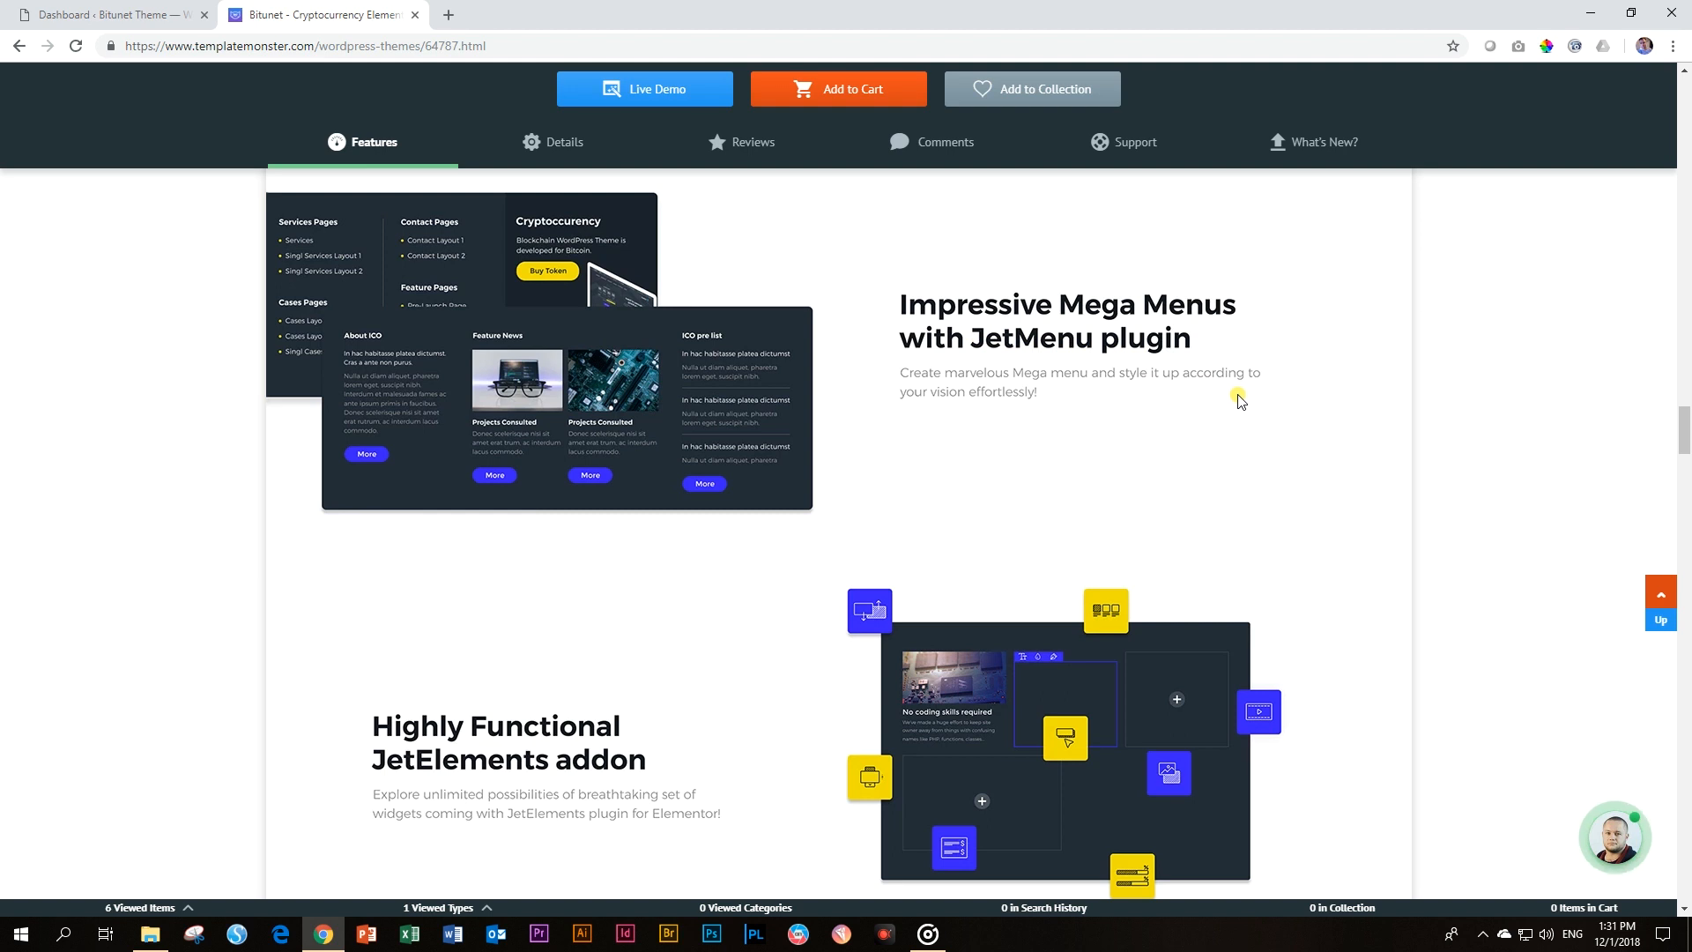
{"action": "scroll", "coordinate": [1267, 399], "scroll_direction": "down", "scroll_amount": 2}
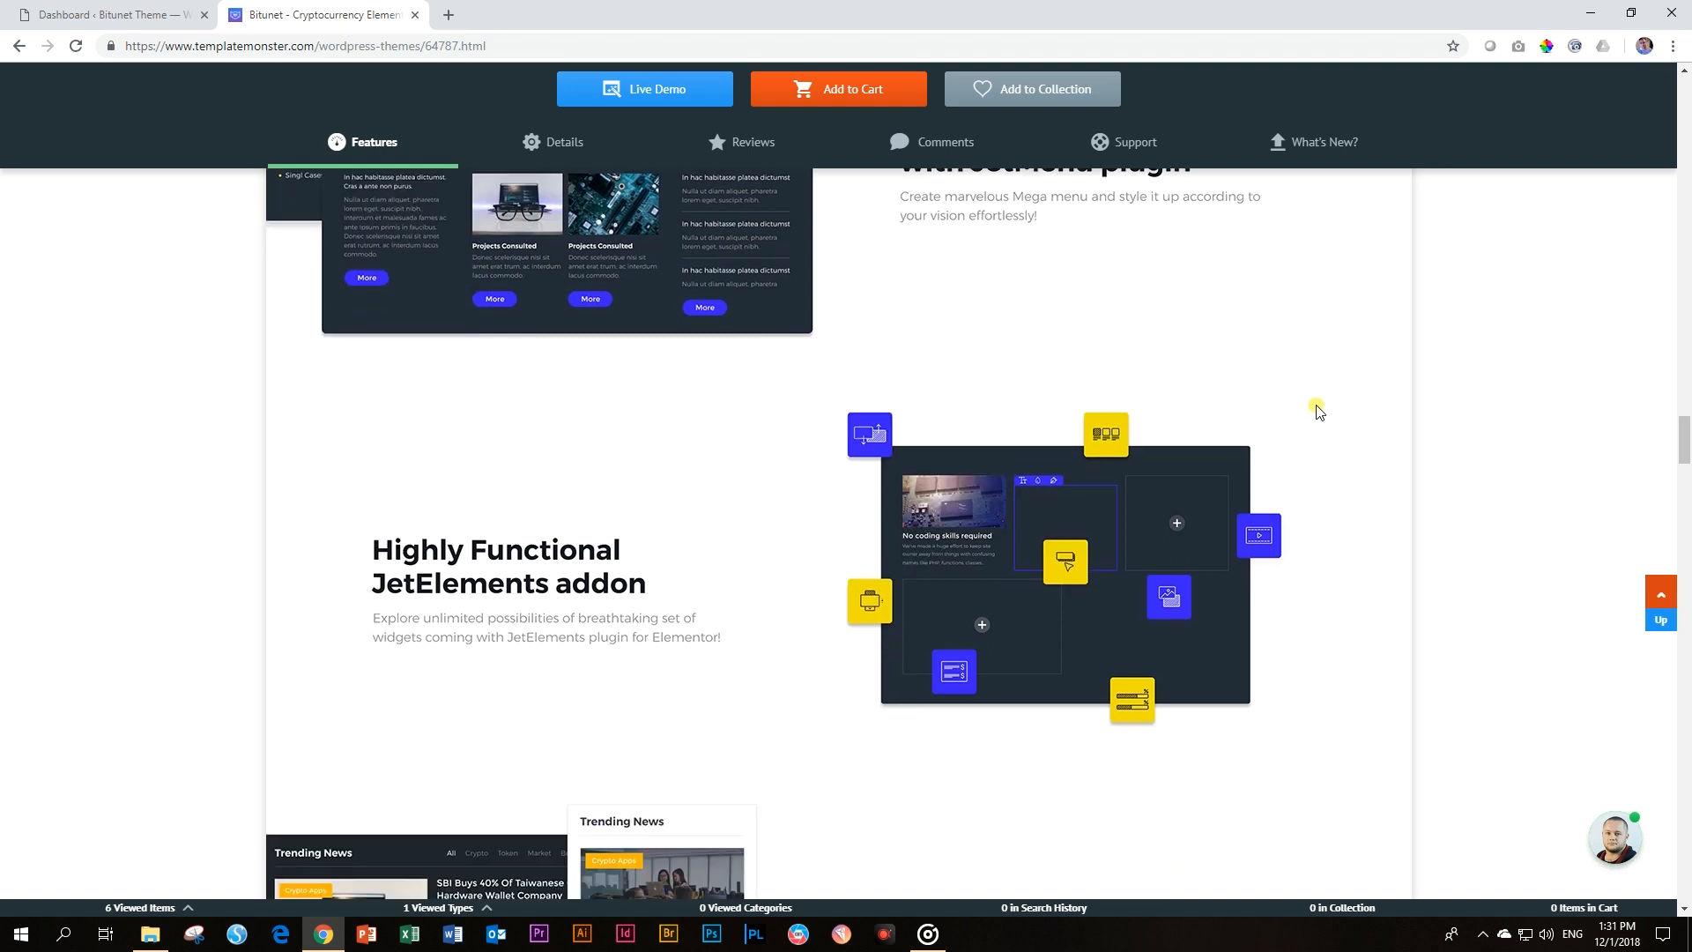
{"action": "scroll", "coordinate": [1319, 412], "scroll_direction": "down", "scroll_amount": 2}
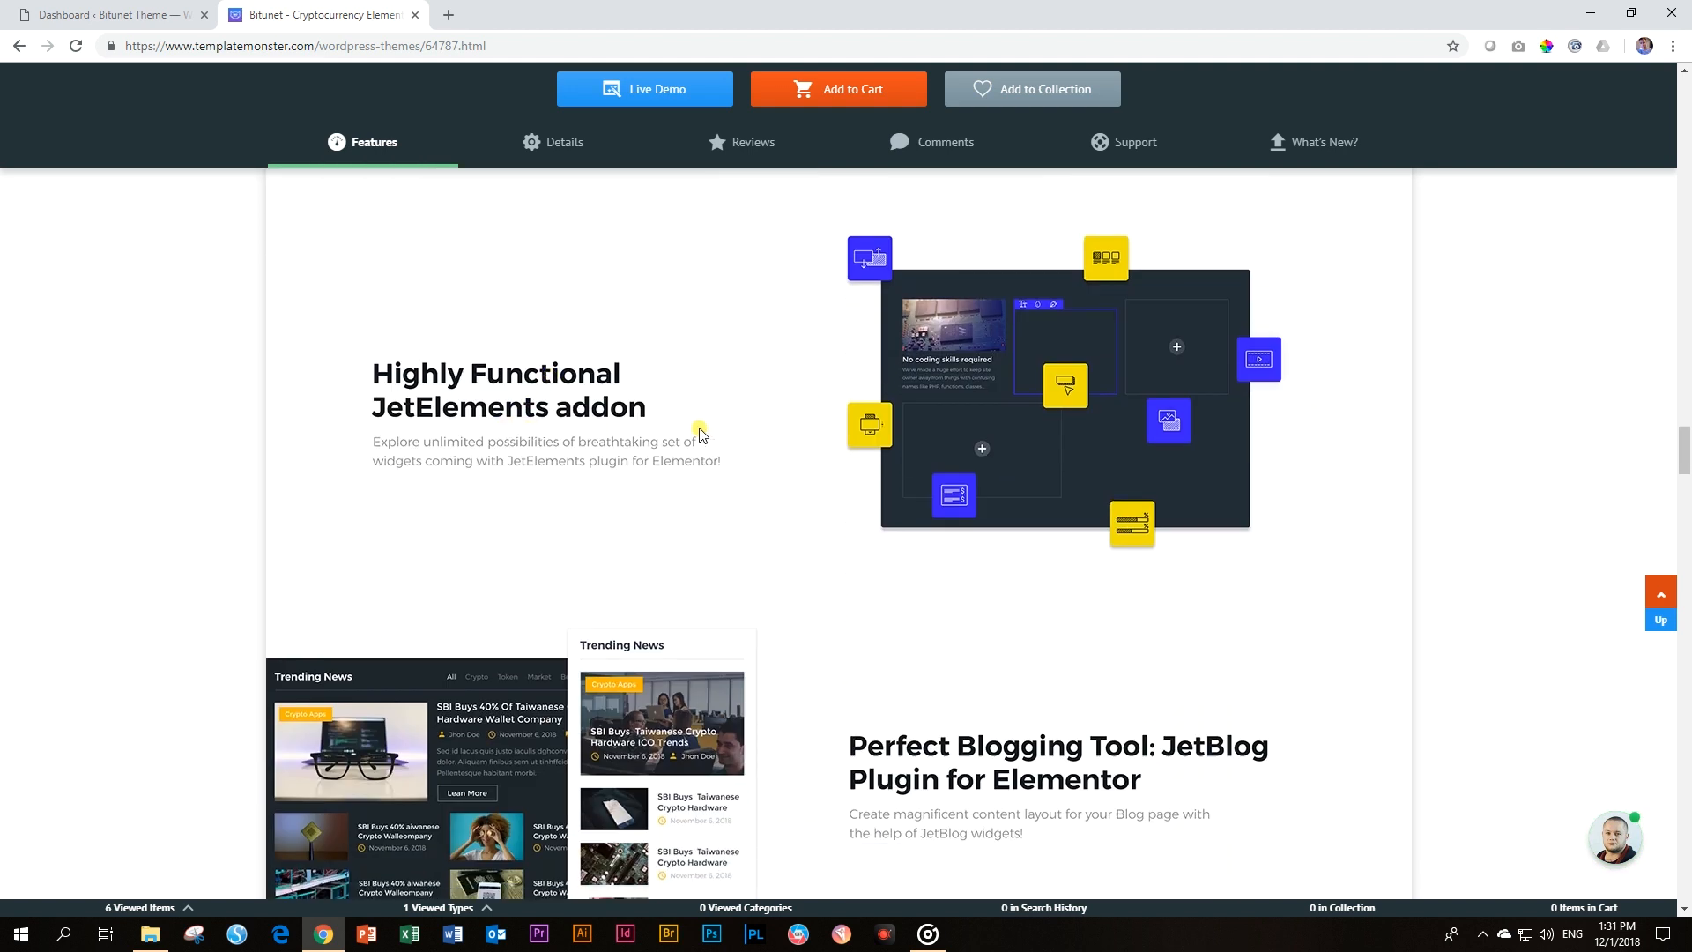
{"action": "scroll", "coordinate": [780, 438], "scroll_direction": "down", "scroll_amount": 2}
{"action": "scroll", "coordinate": [787, 441], "scroll_direction": "down", "scroll_amount": 3}
{"action": "scroll", "coordinate": [850, 442], "scroll_direction": "down", "scroll_amount": 2}
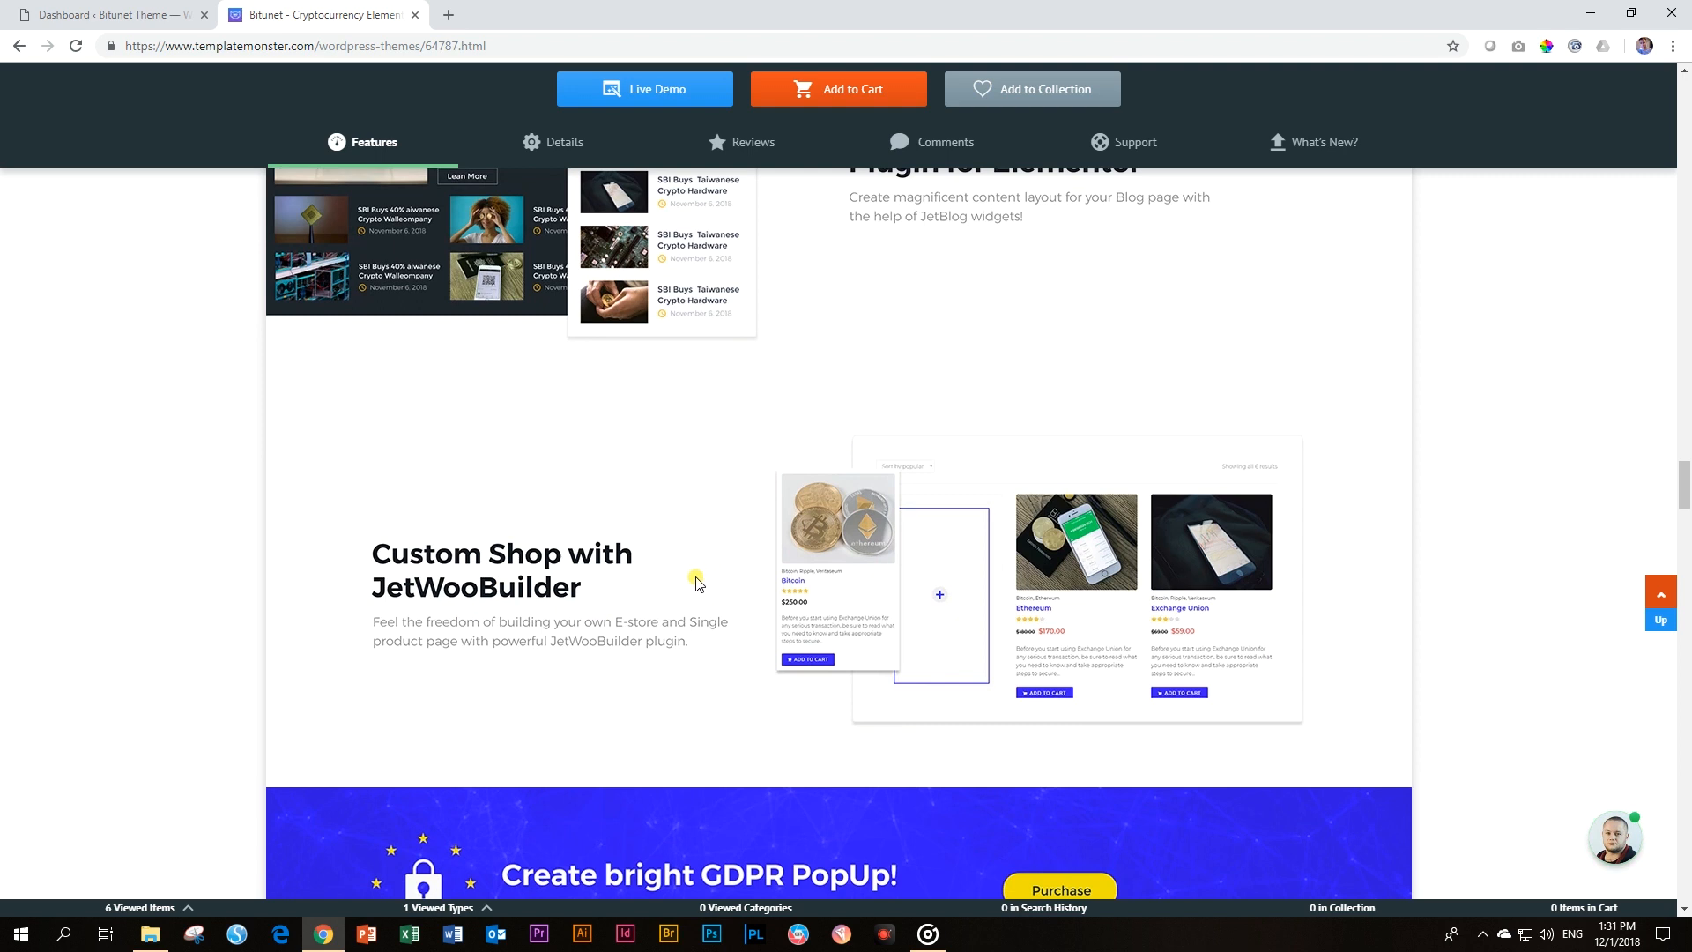
Step: Examine the GDPR popup, theme advantages and support sections, and return to the theme's purchase options
{"action": "scroll", "coordinate": [696, 584], "scroll_direction": "down", "scroll_amount": 5}
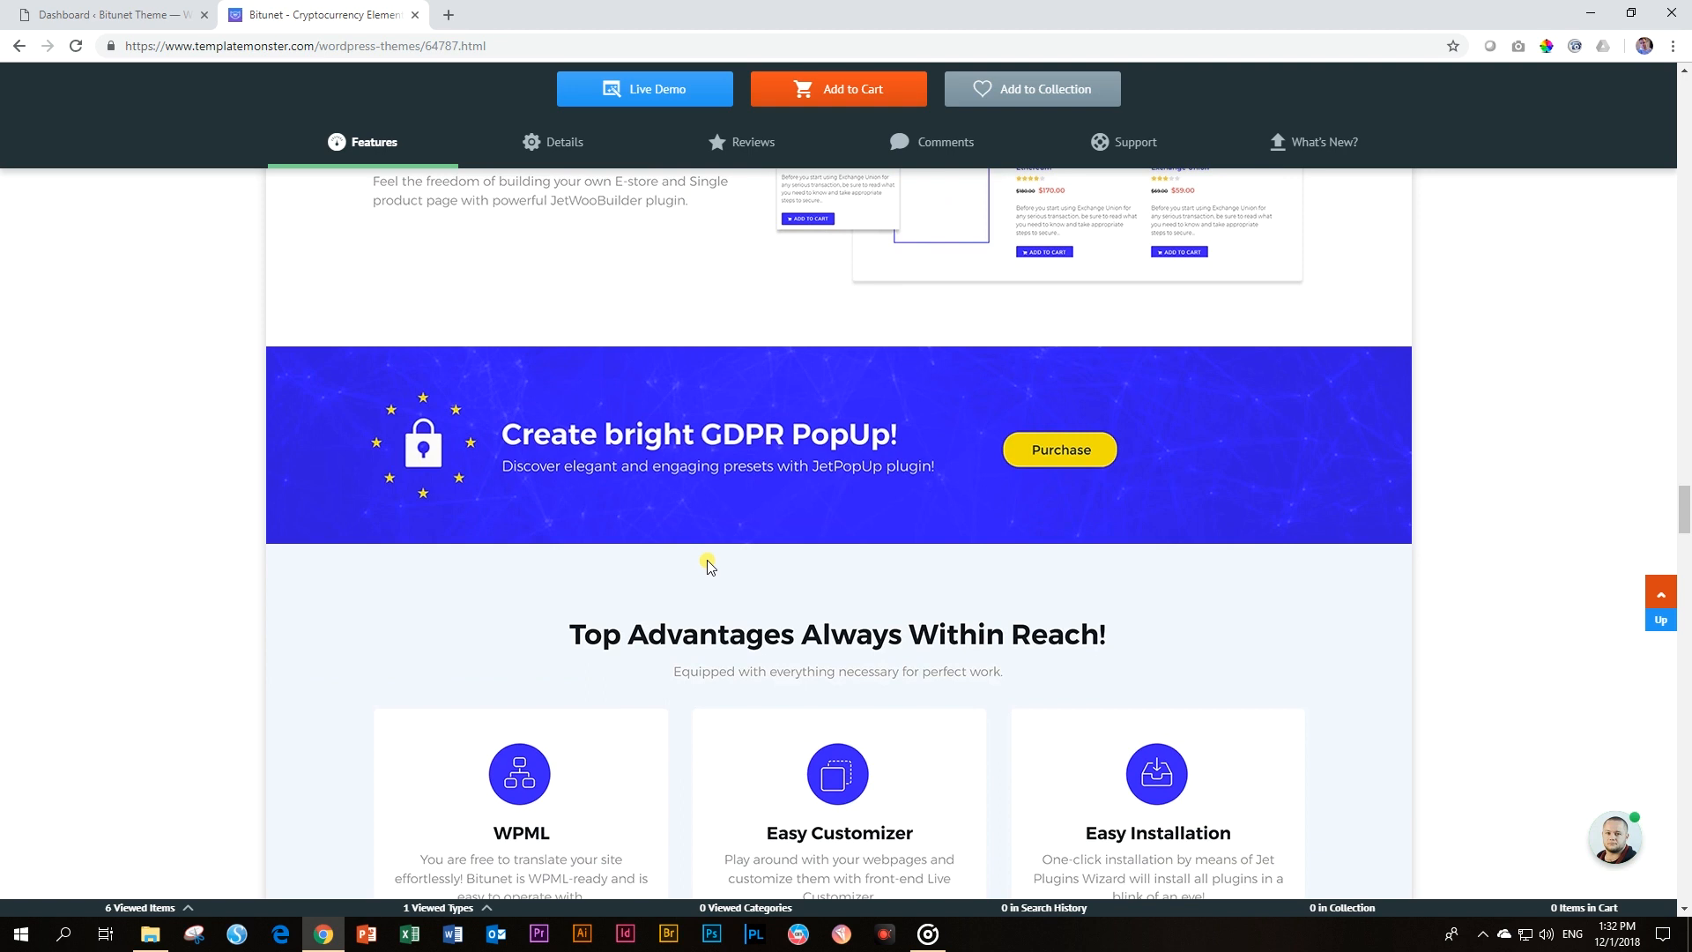
{"action": "scroll", "coordinate": [710, 564], "scroll_direction": "down", "scroll_amount": 8}
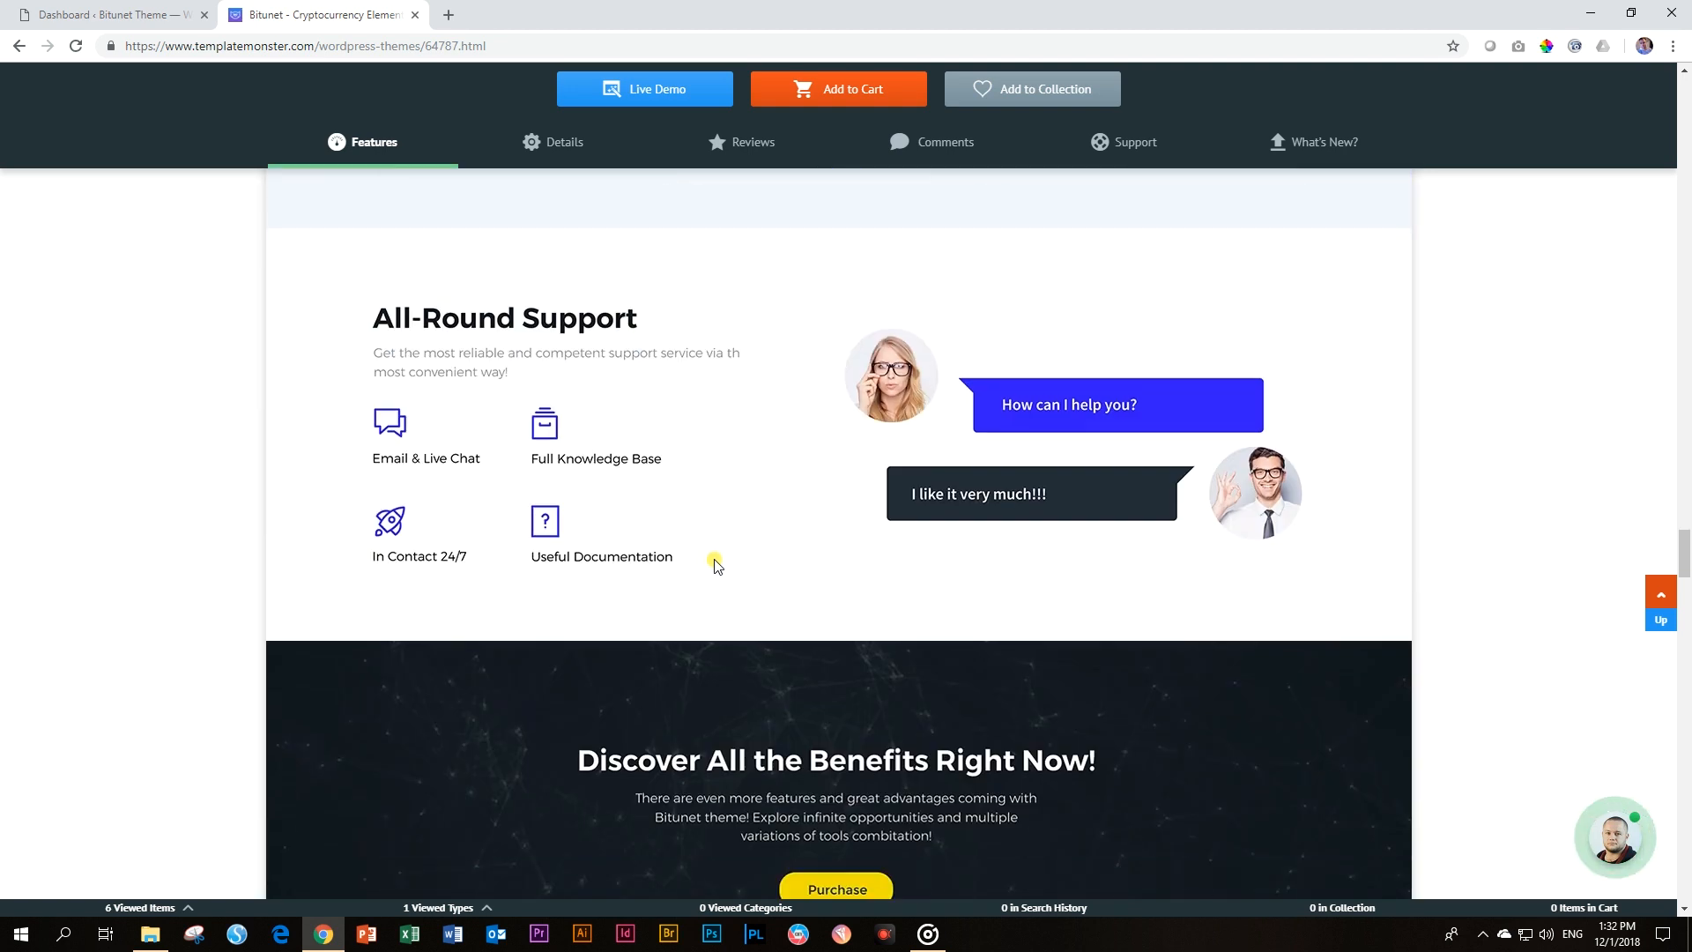
{"action": "scroll", "coordinate": [714, 561], "scroll_direction": "down", "scroll_amount": 5}
{"action": "scroll", "coordinate": [717, 564], "scroll_direction": "up", "scroll_amount": 7}
{"action": "scroll", "coordinate": [715, 565], "scroll_direction": "up", "scroll_amount": 20}
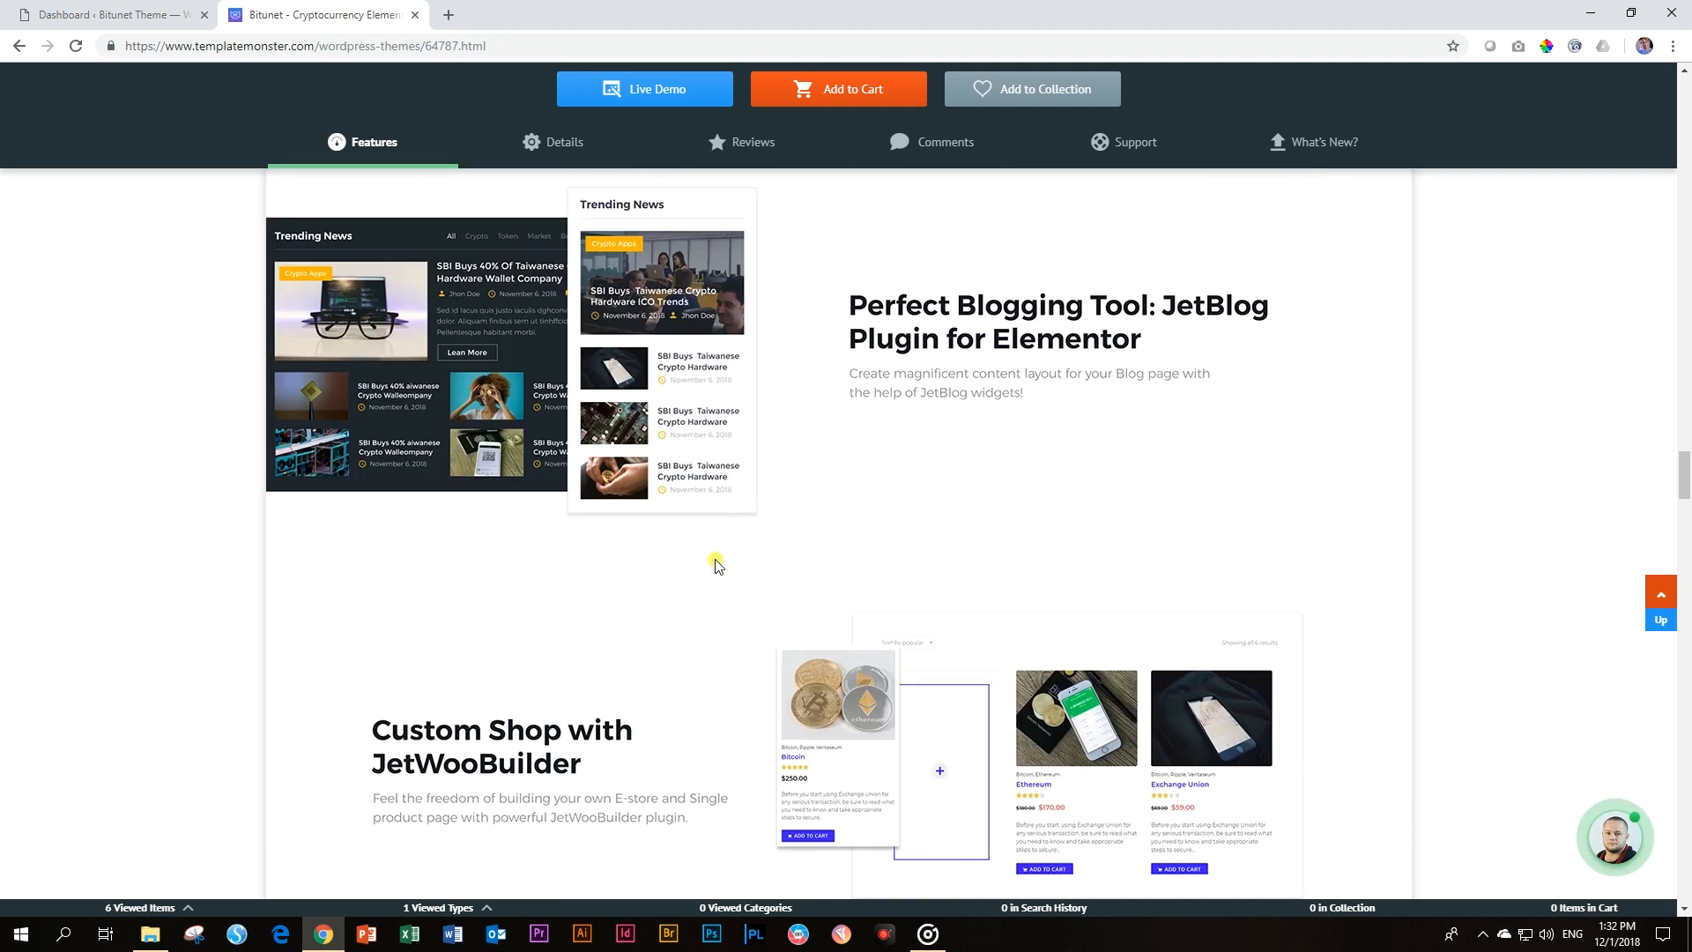
{"action": "scroll", "coordinate": [714, 562], "scroll_direction": "up", "scroll_amount": 20}
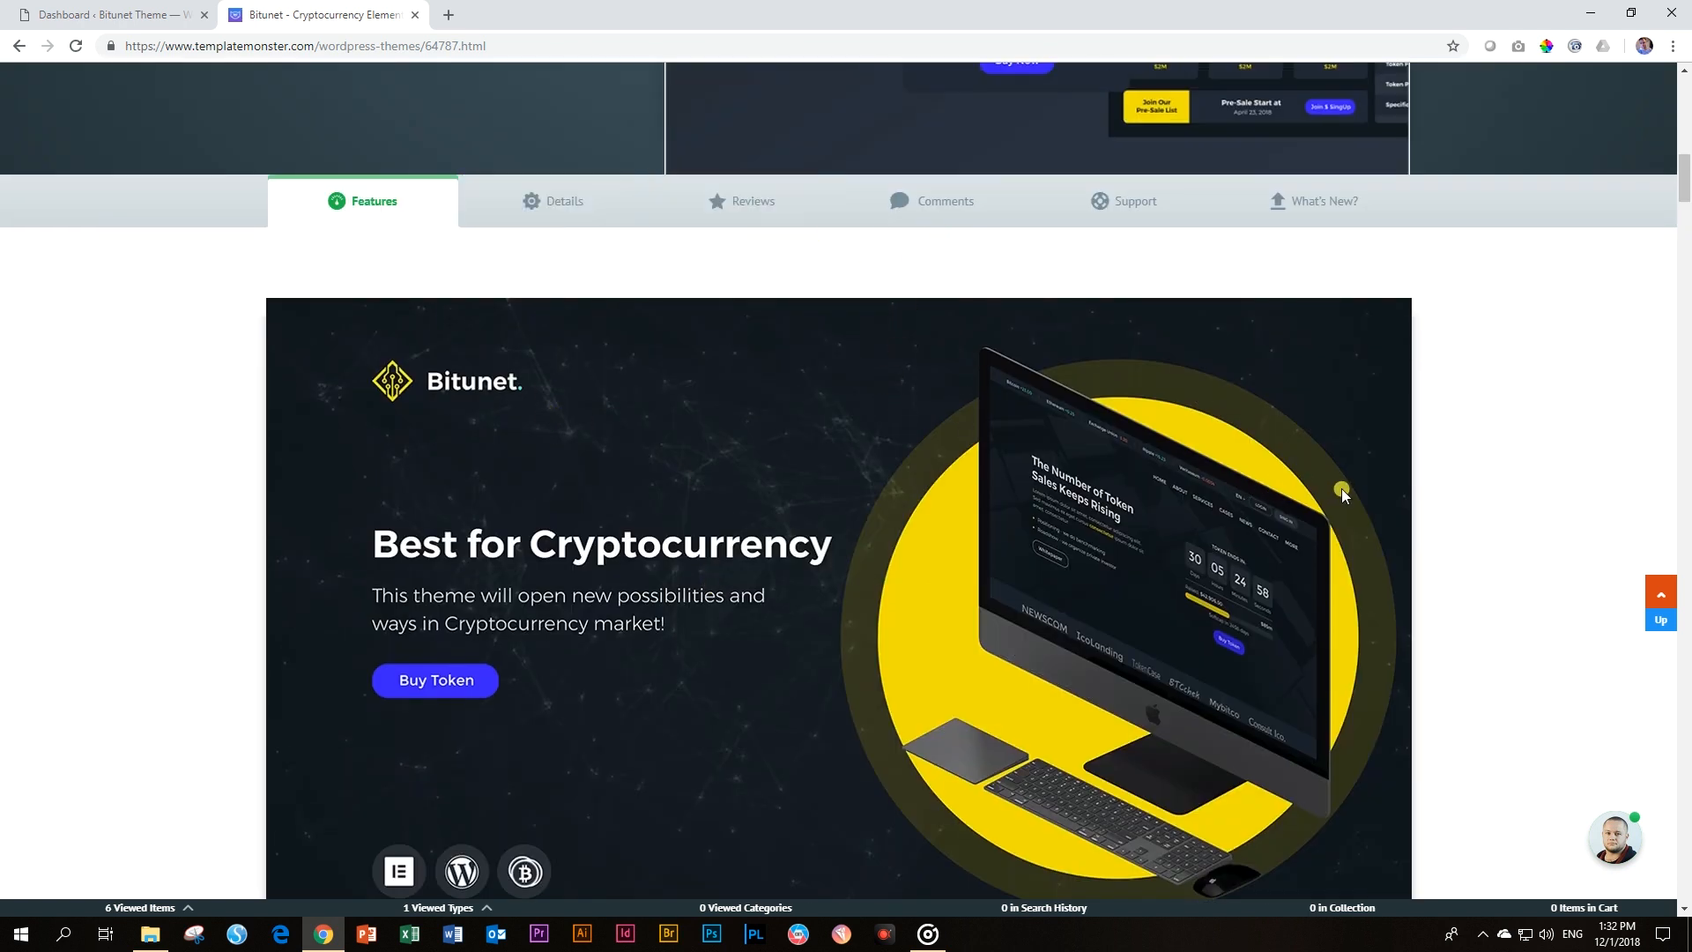
{"action": "scroll", "coordinate": [1513, 518], "scroll_direction": "up", "scroll_amount": 10}
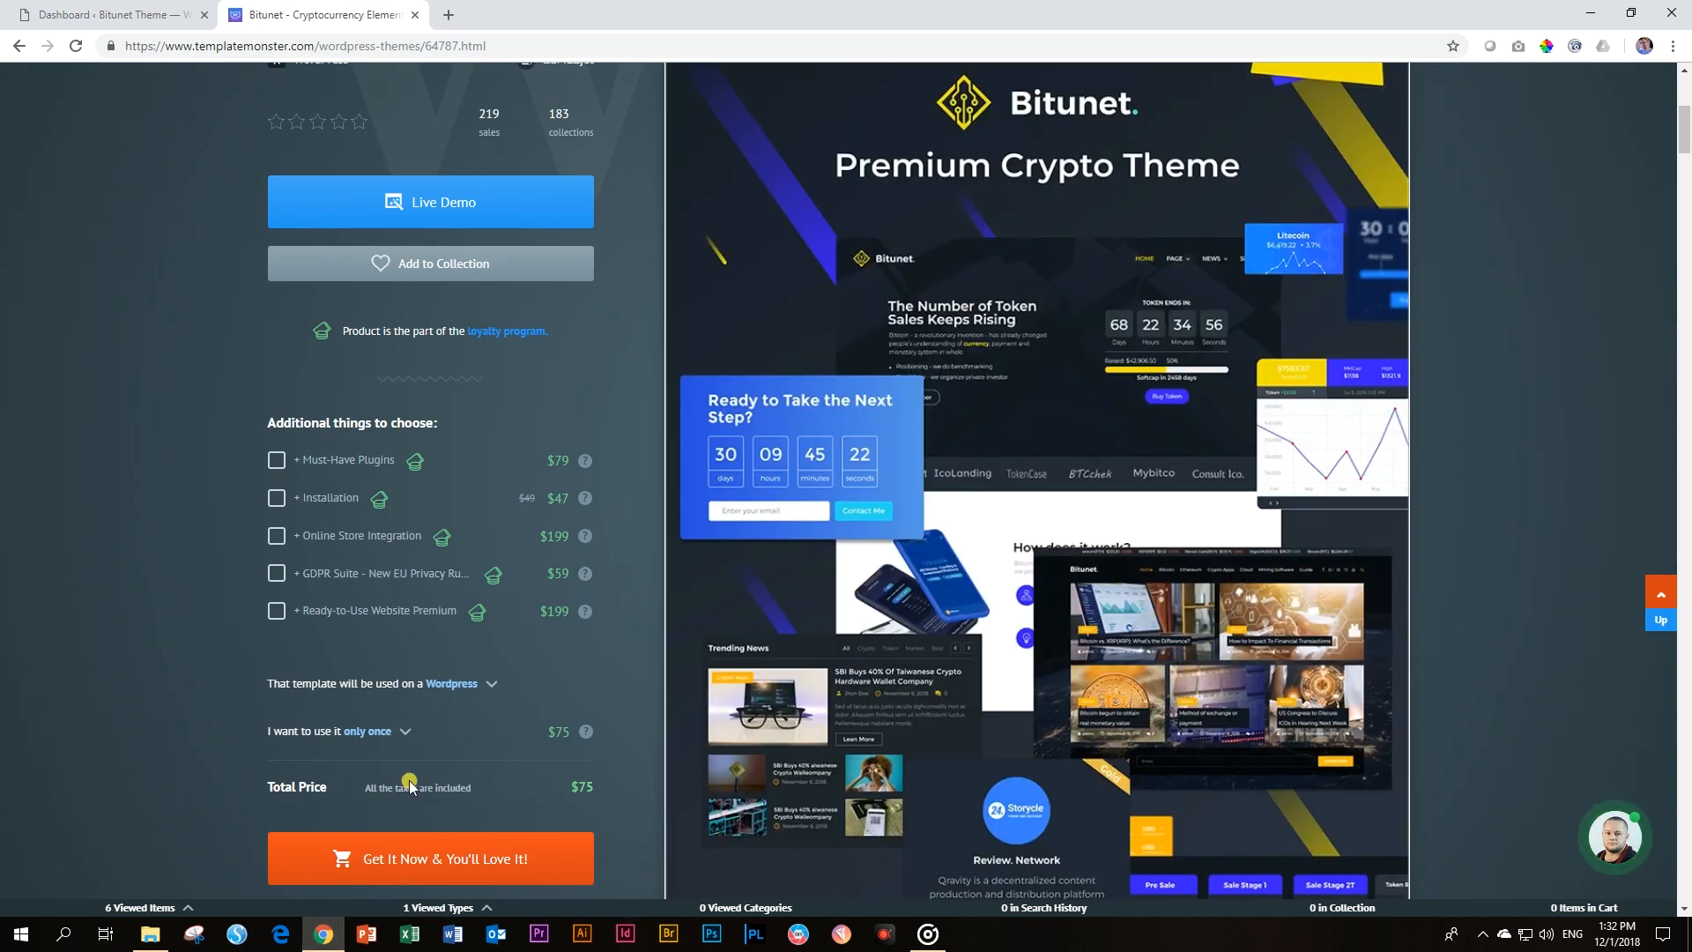
{"action": "scroll", "coordinate": [353, 829], "scroll_direction": "up", "scroll_amount": 5}
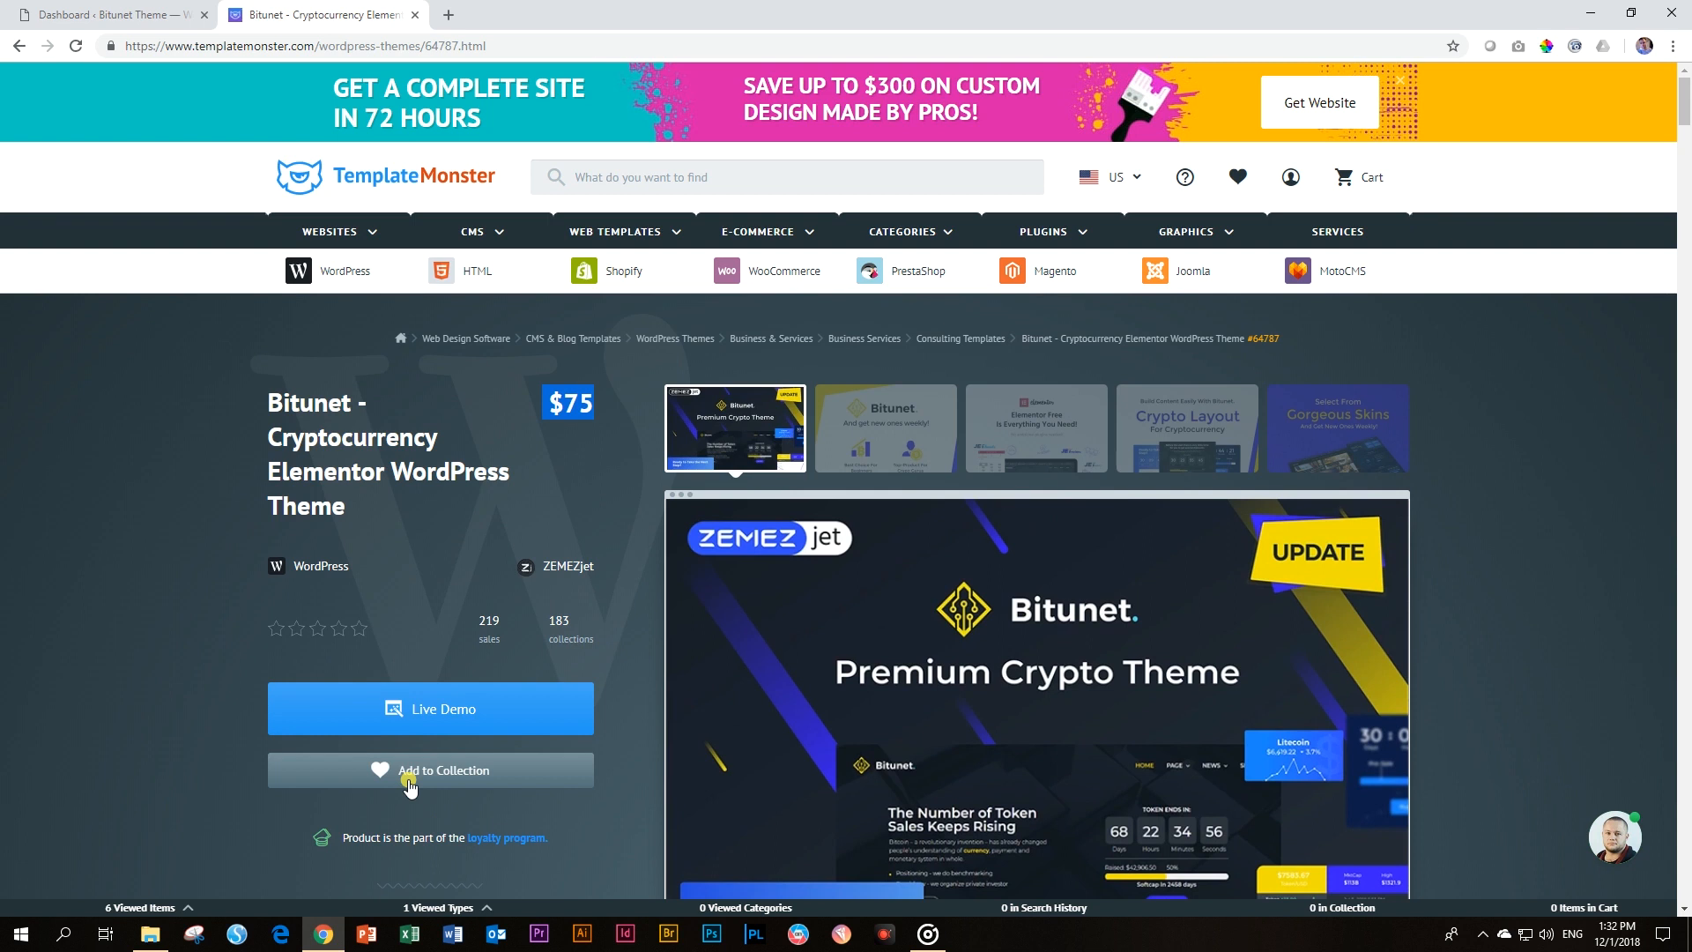
Step: Open the downloaded template_64787 archive from the Bitunet folder in File Explorer
{"action": "left_click", "coordinate": [408, 779]}
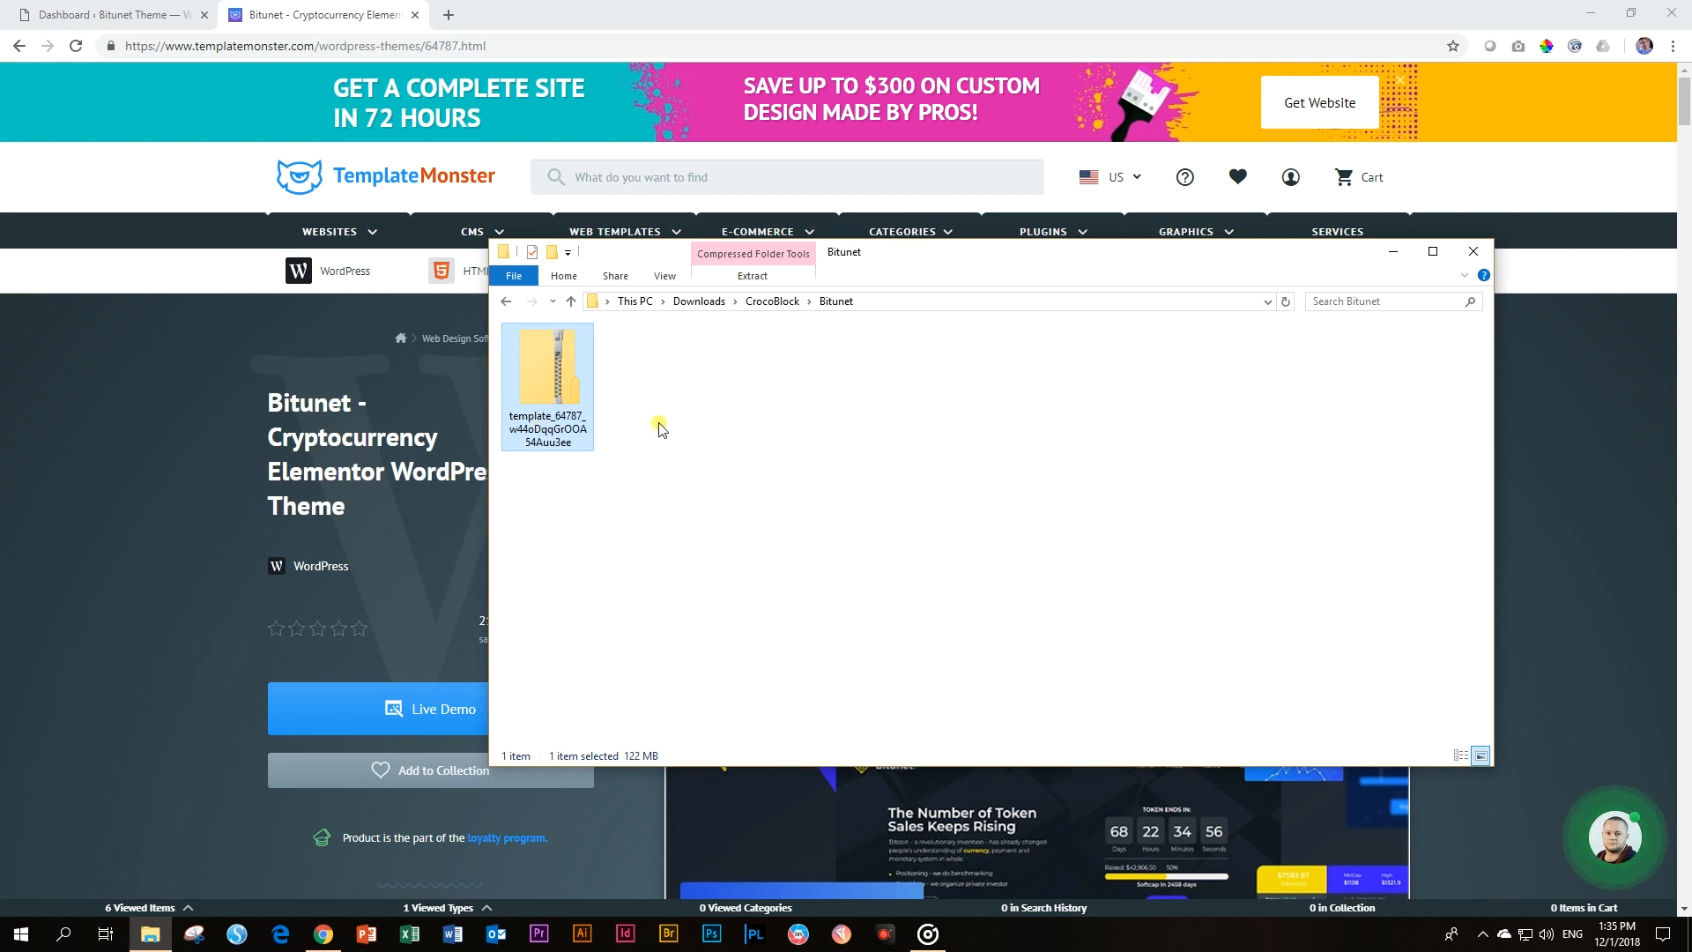
{"action": "double_click", "coordinate": [544, 384]}
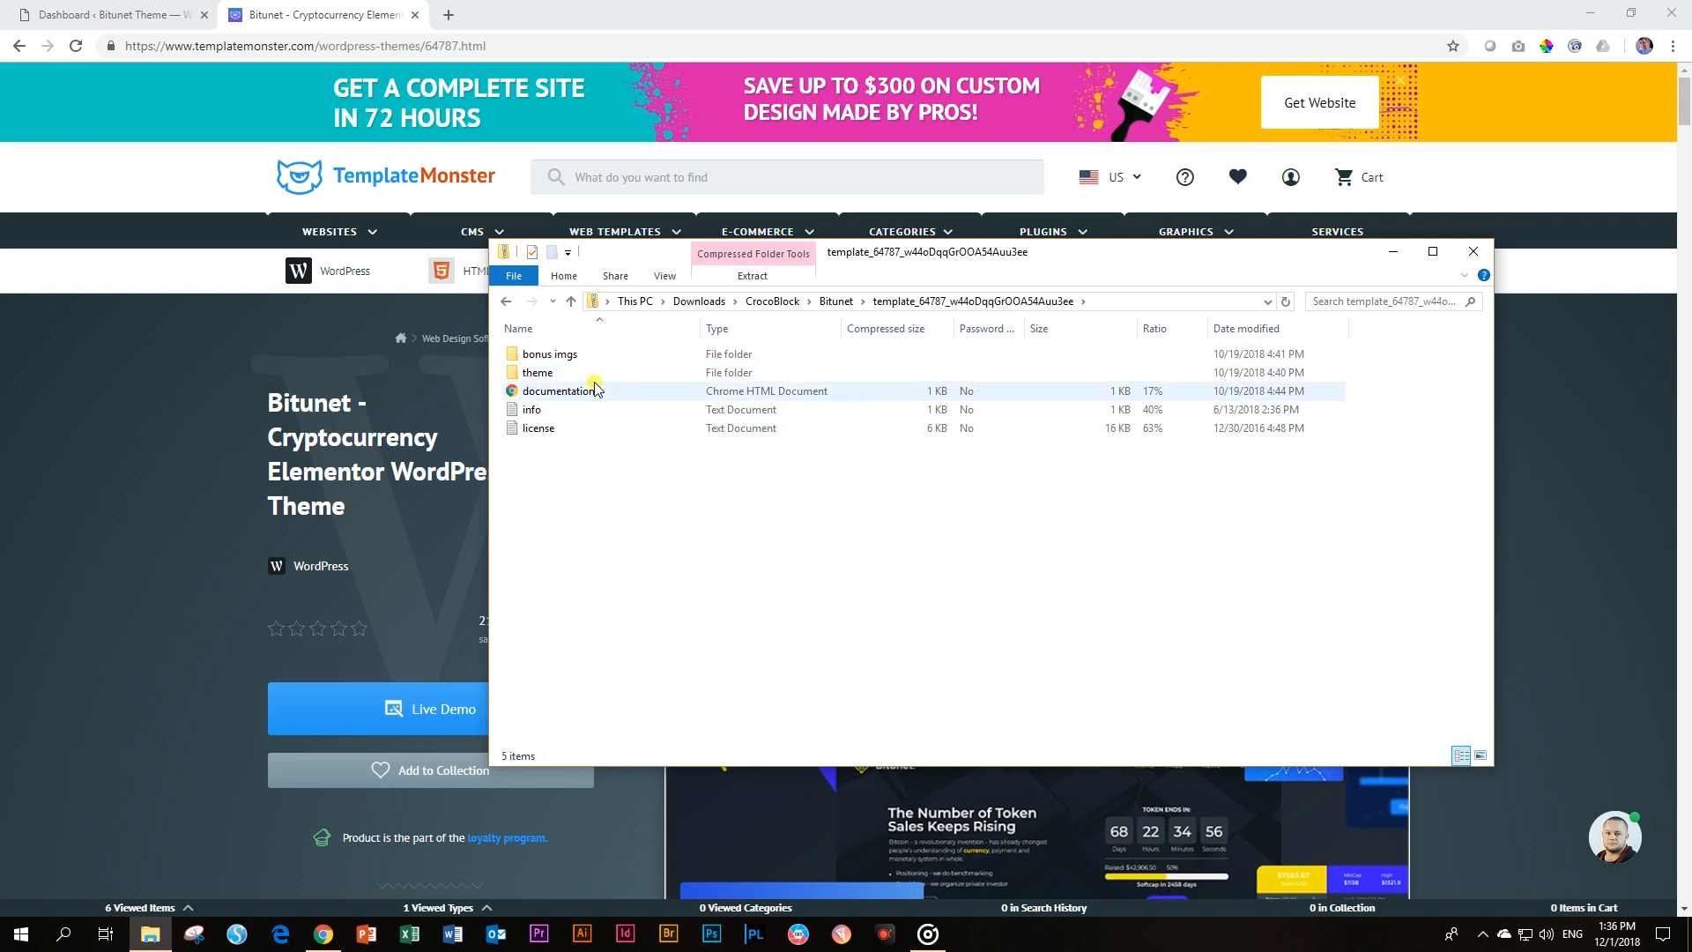
Step: Look into the archive's theme folder and open the theme upload form in the WordPress site's admin area
{"action": "double_click", "coordinate": [545, 378]}
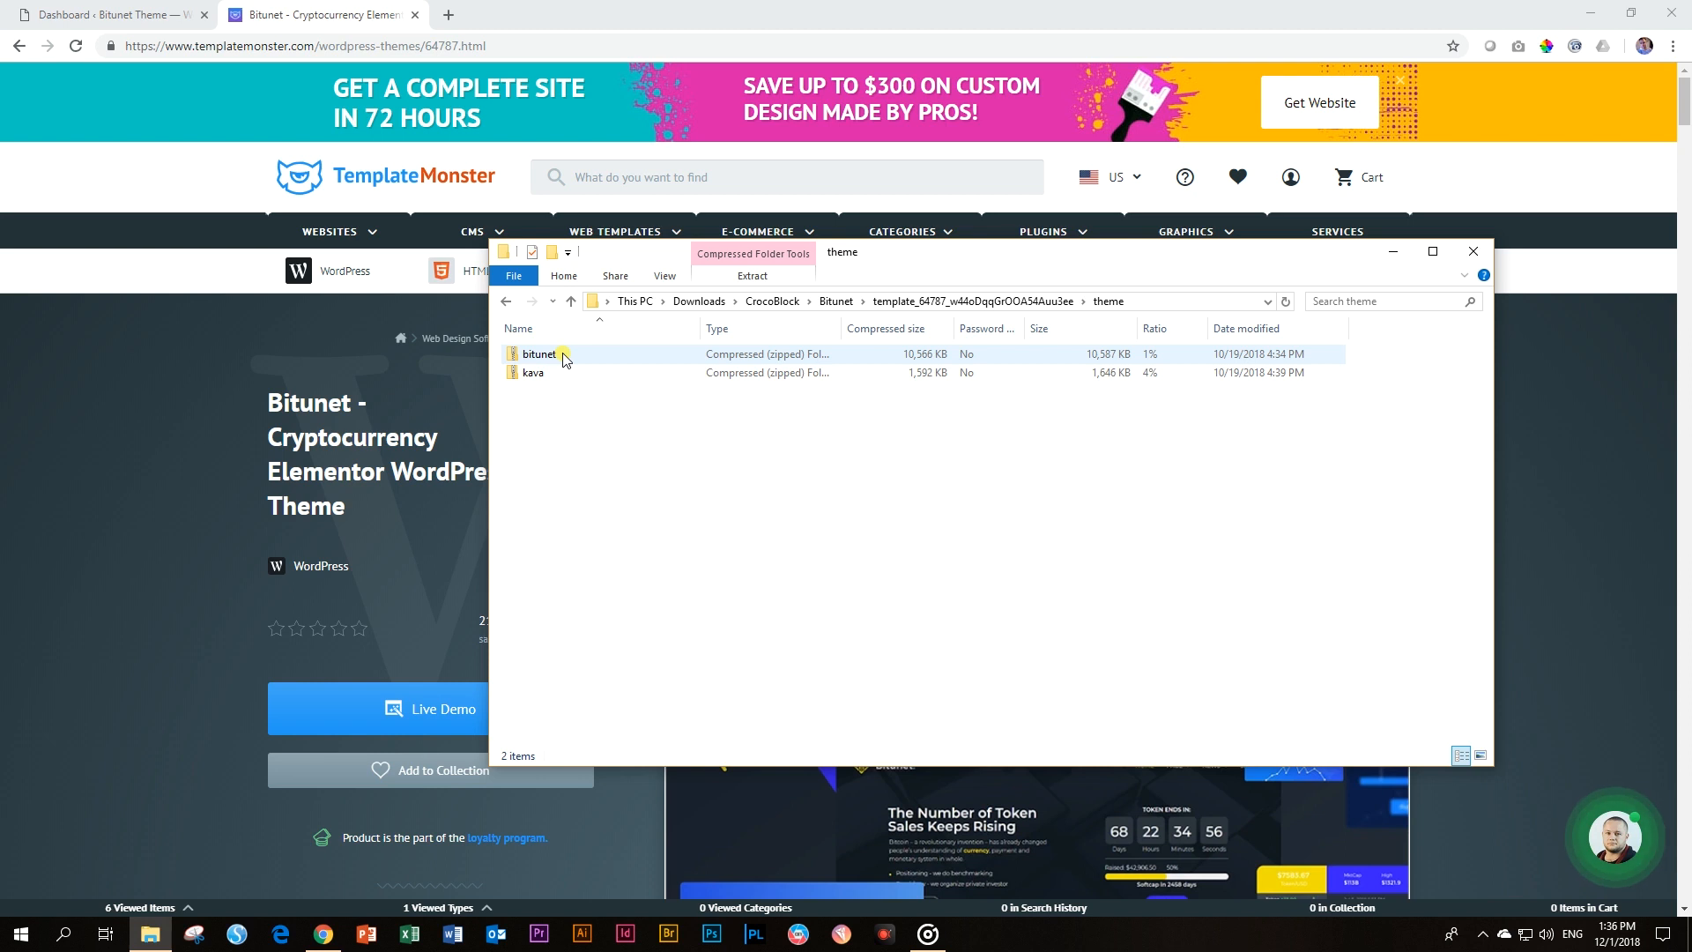
{"action": "left_click", "coordinate": [152, 18]}
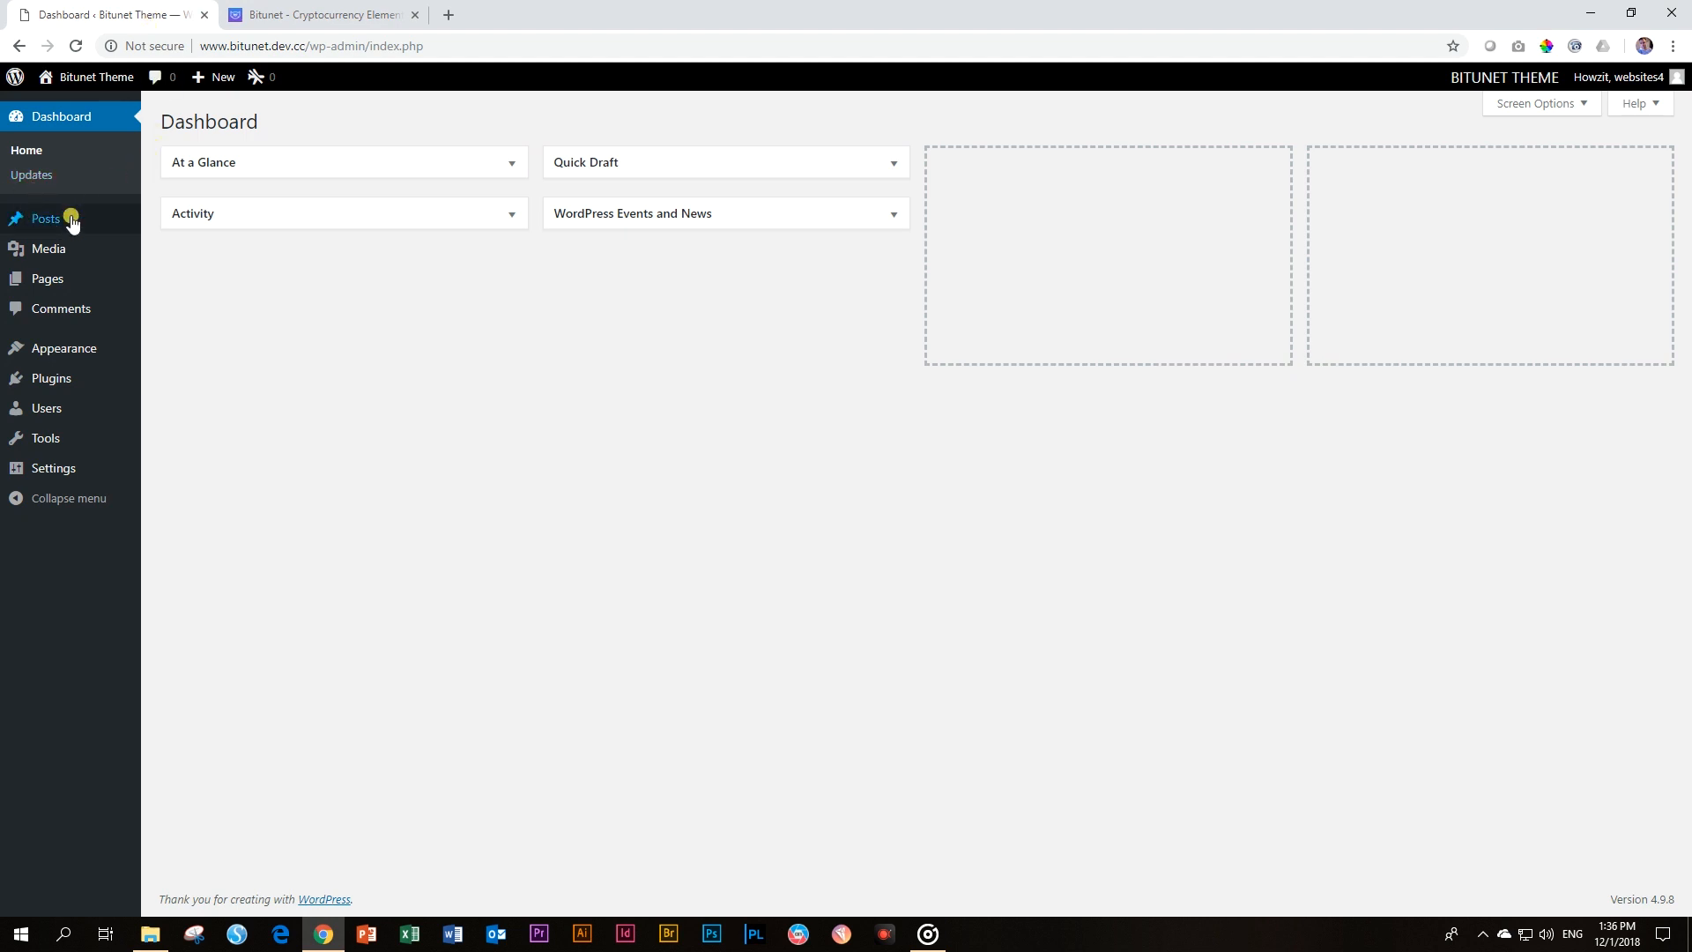
{"action": "mouse_move", "coordinate": [100, 245]}
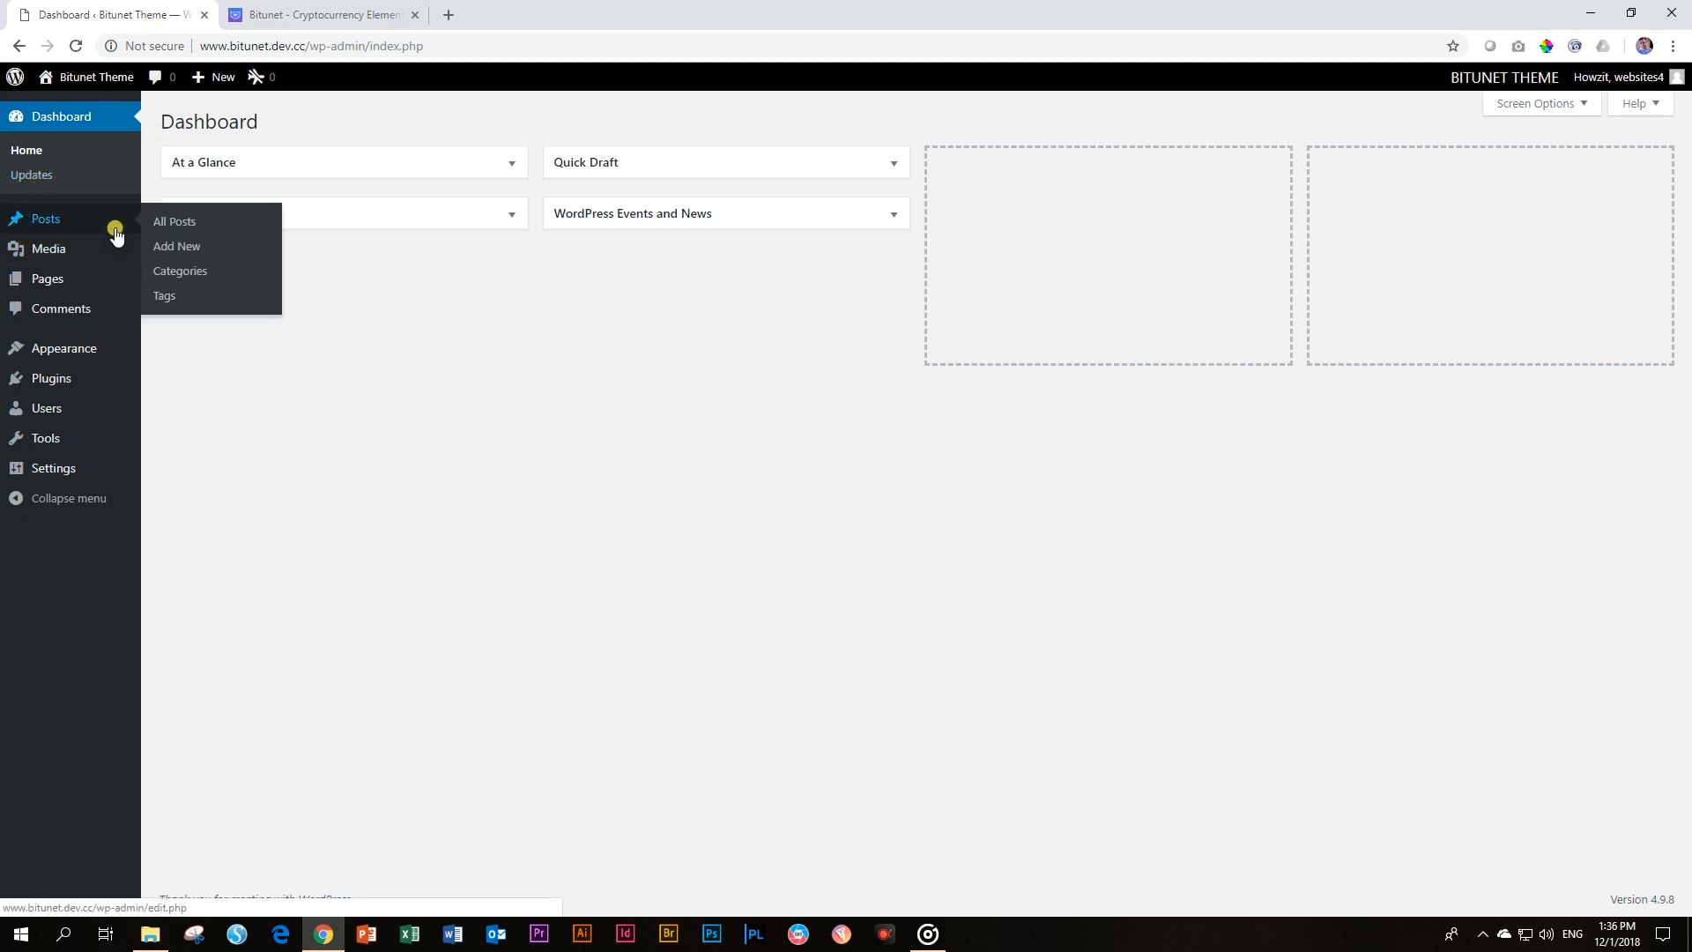
{"action": "mouse_move", "coordinate": [74, 456]}
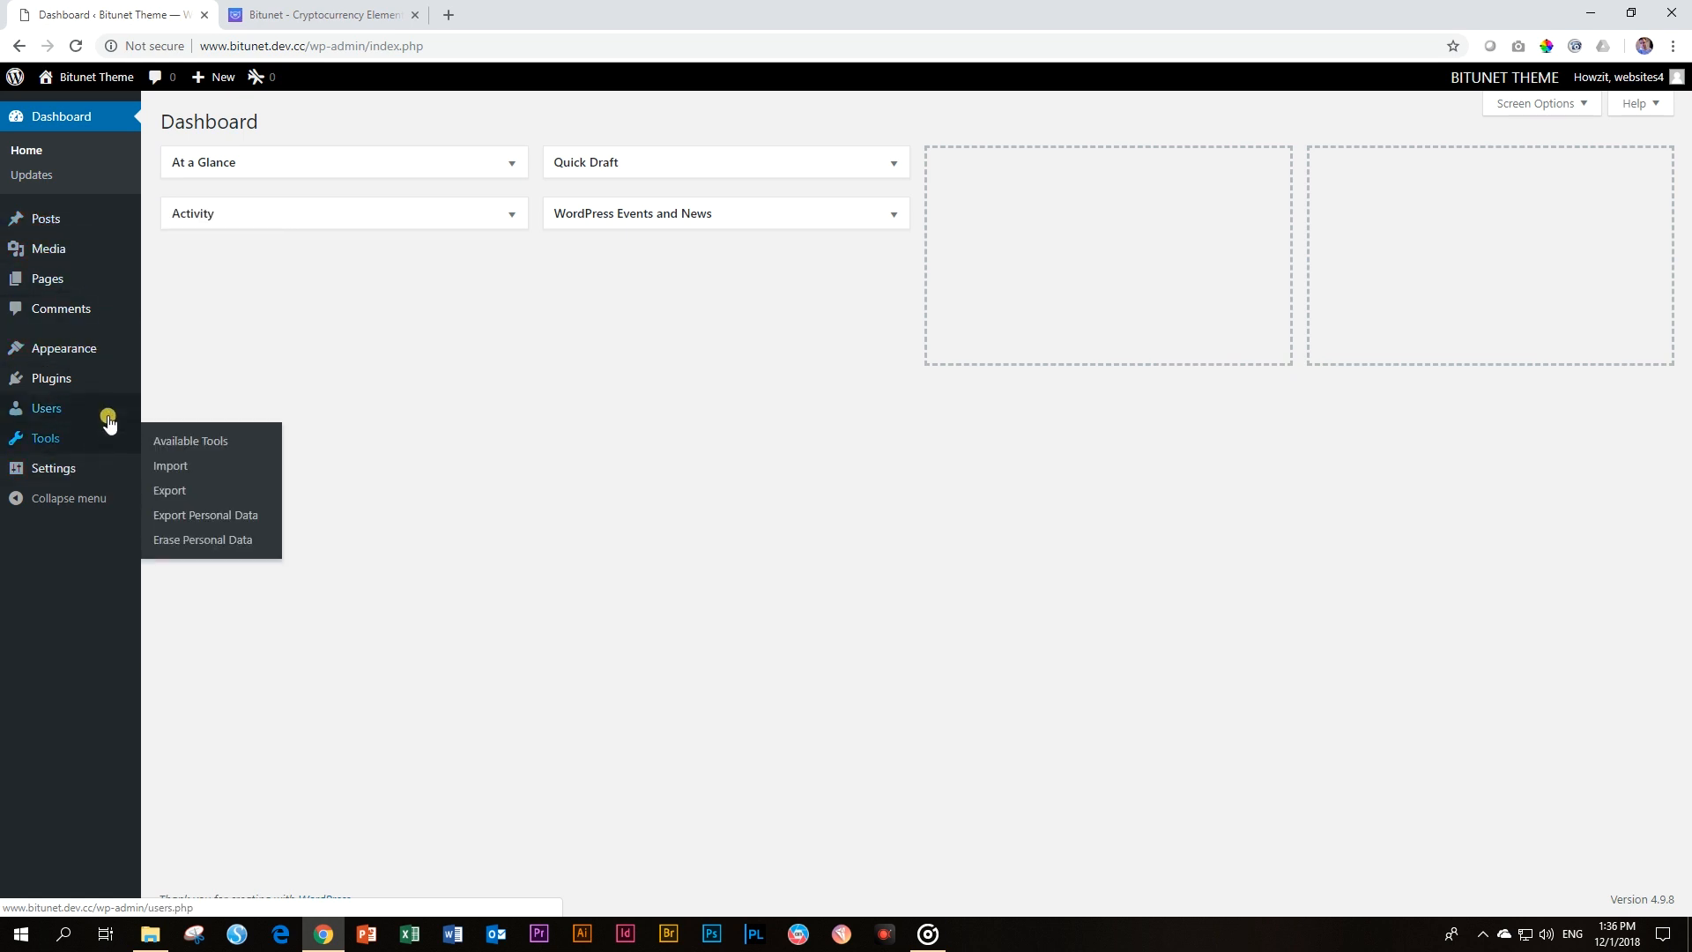
{"action": "mouse_move", "coordinate": [72, 352]}
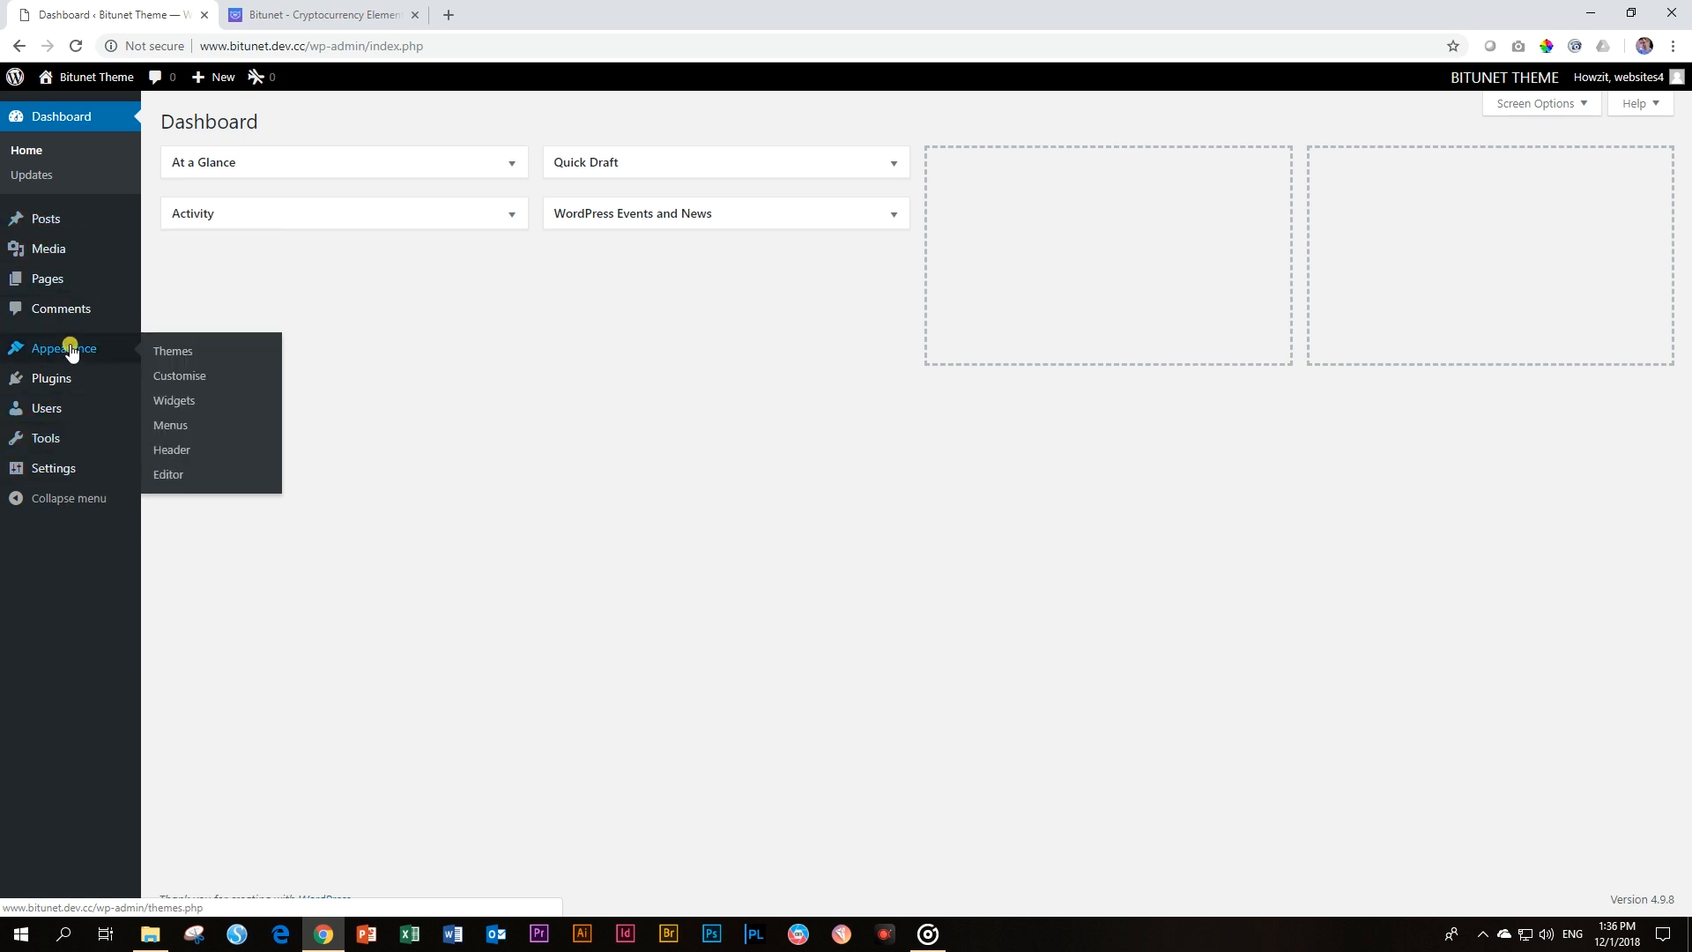
{"action": "left_click", "coordinate": [179, 353]}
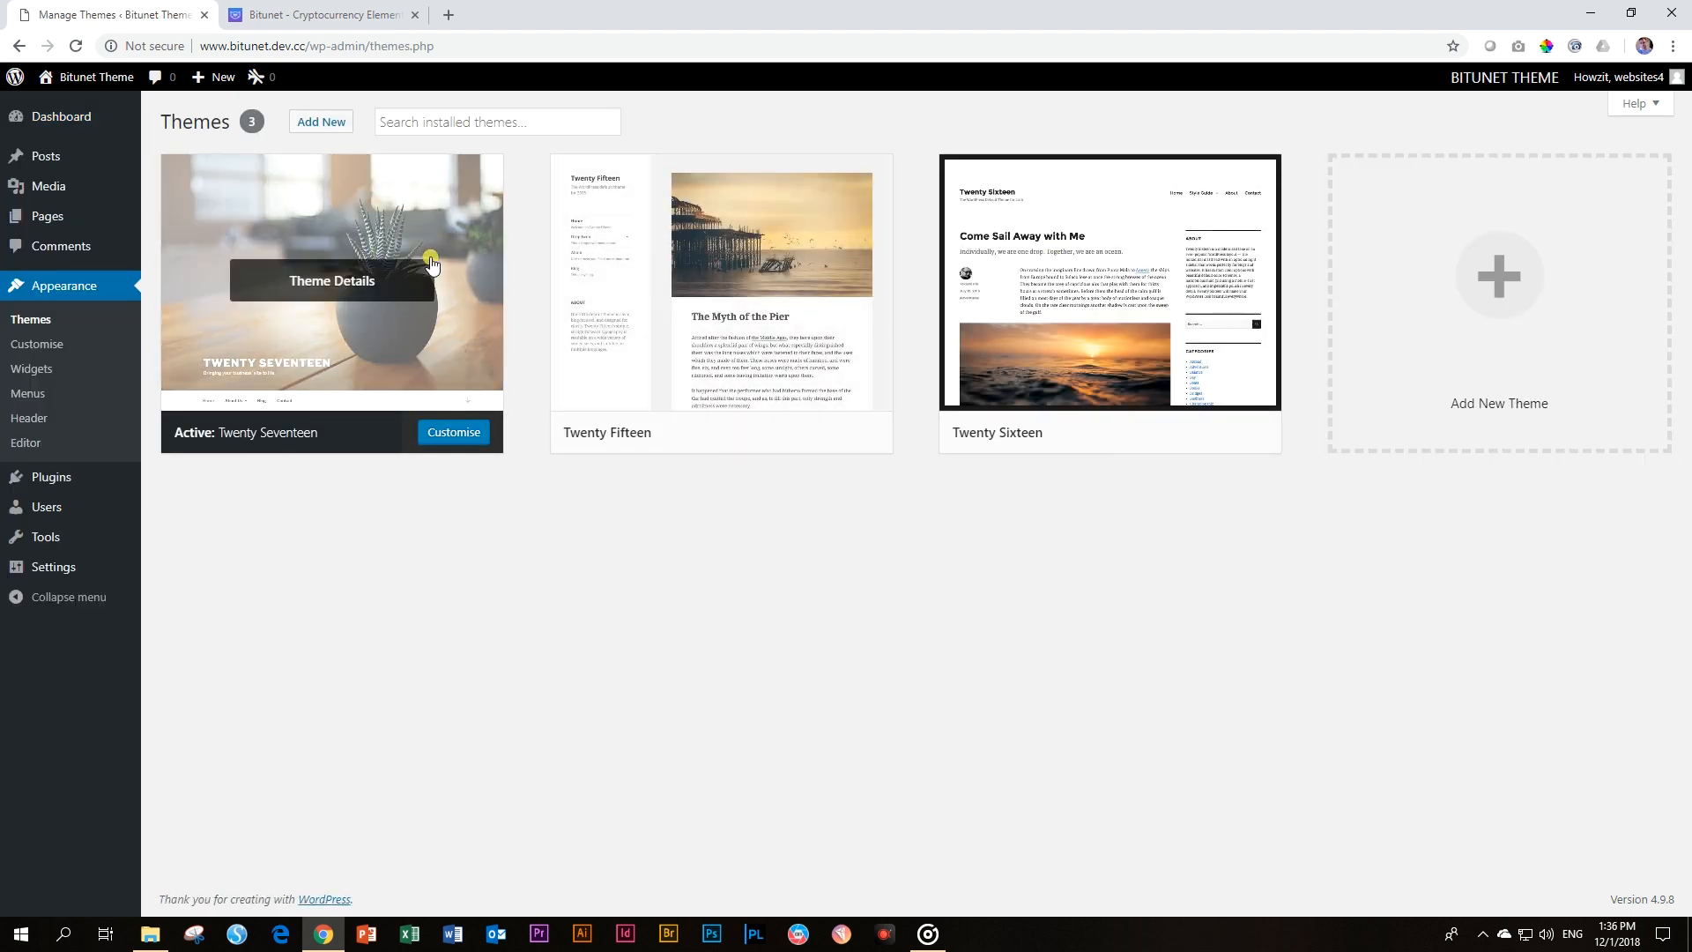
{"action": "left_click", "coordinate": [334, 125]}
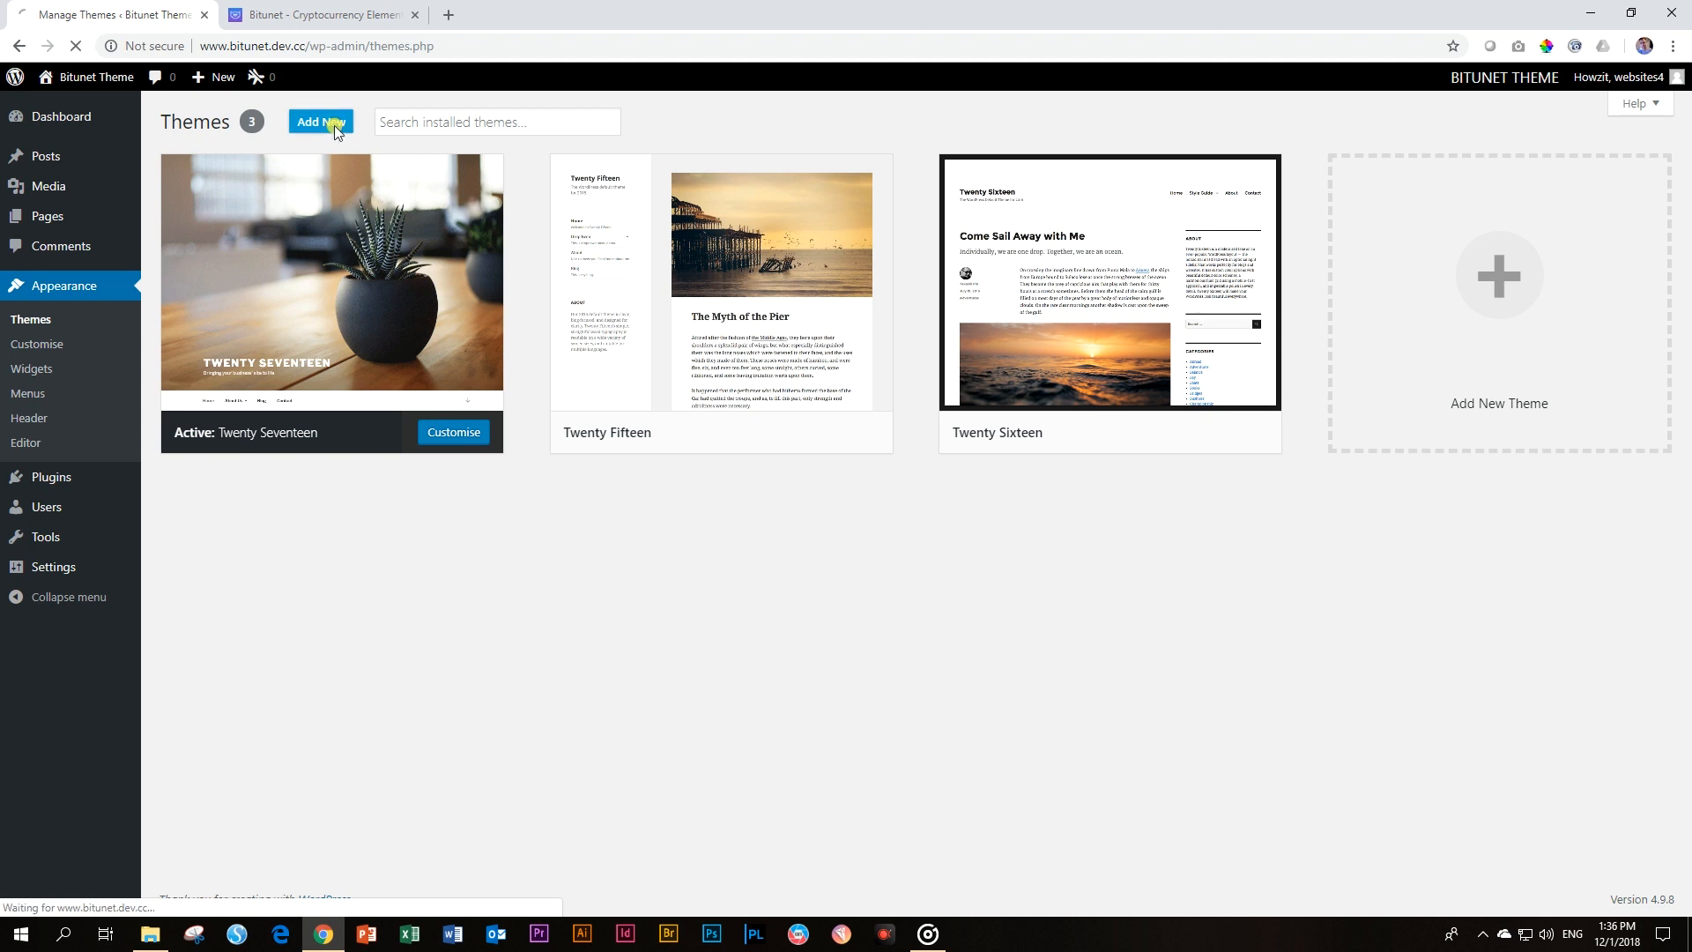
{"action": "left_click", "coordinate": [345, 126]}
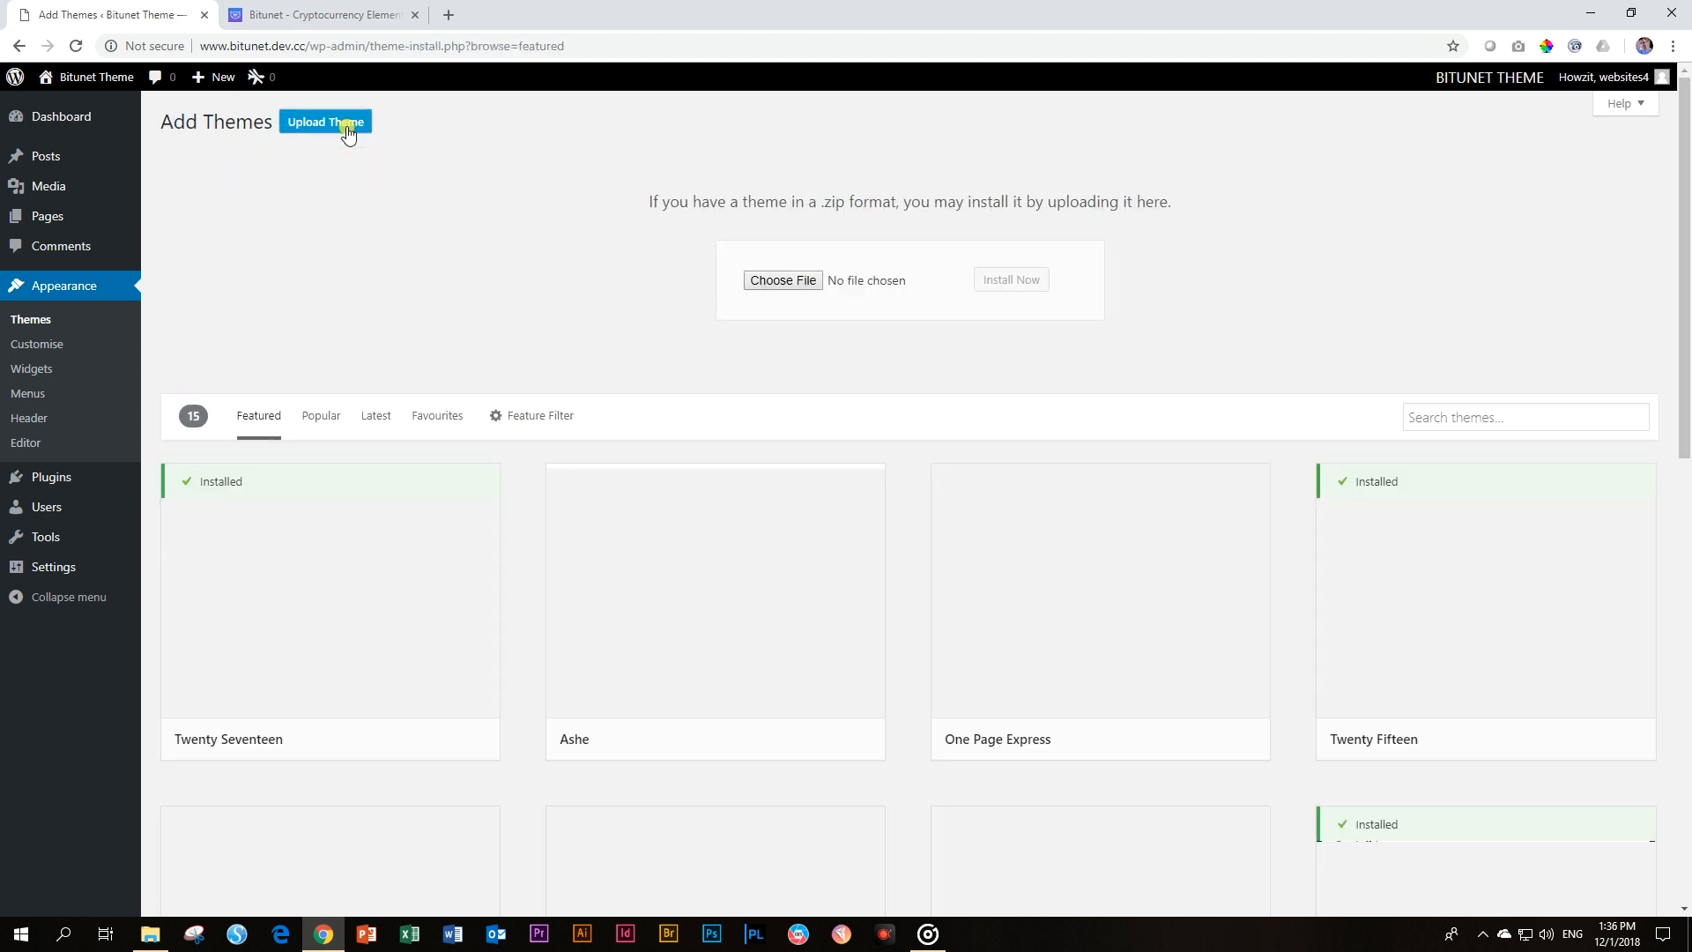
Step: Upload kava.zip from the Bitunet download folder, install it and activate it as the site's theme
{"action": "left_click", "coordinate": [146, 935]}
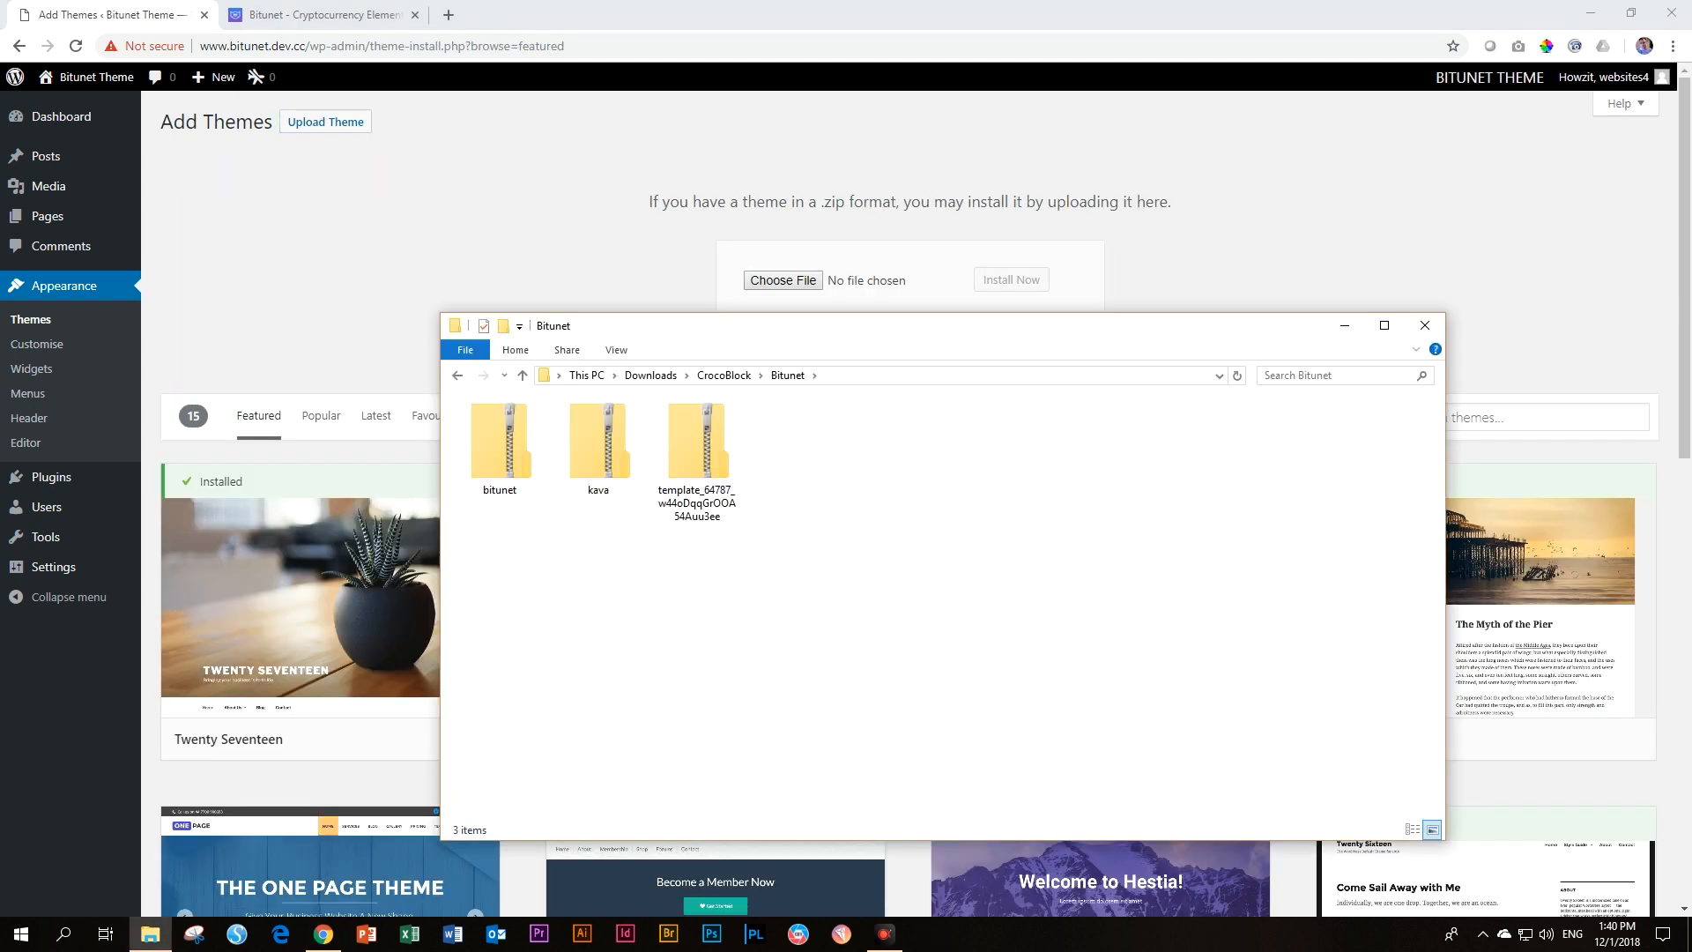
{"action": "left_click", "coordinate": [1425, 326]}
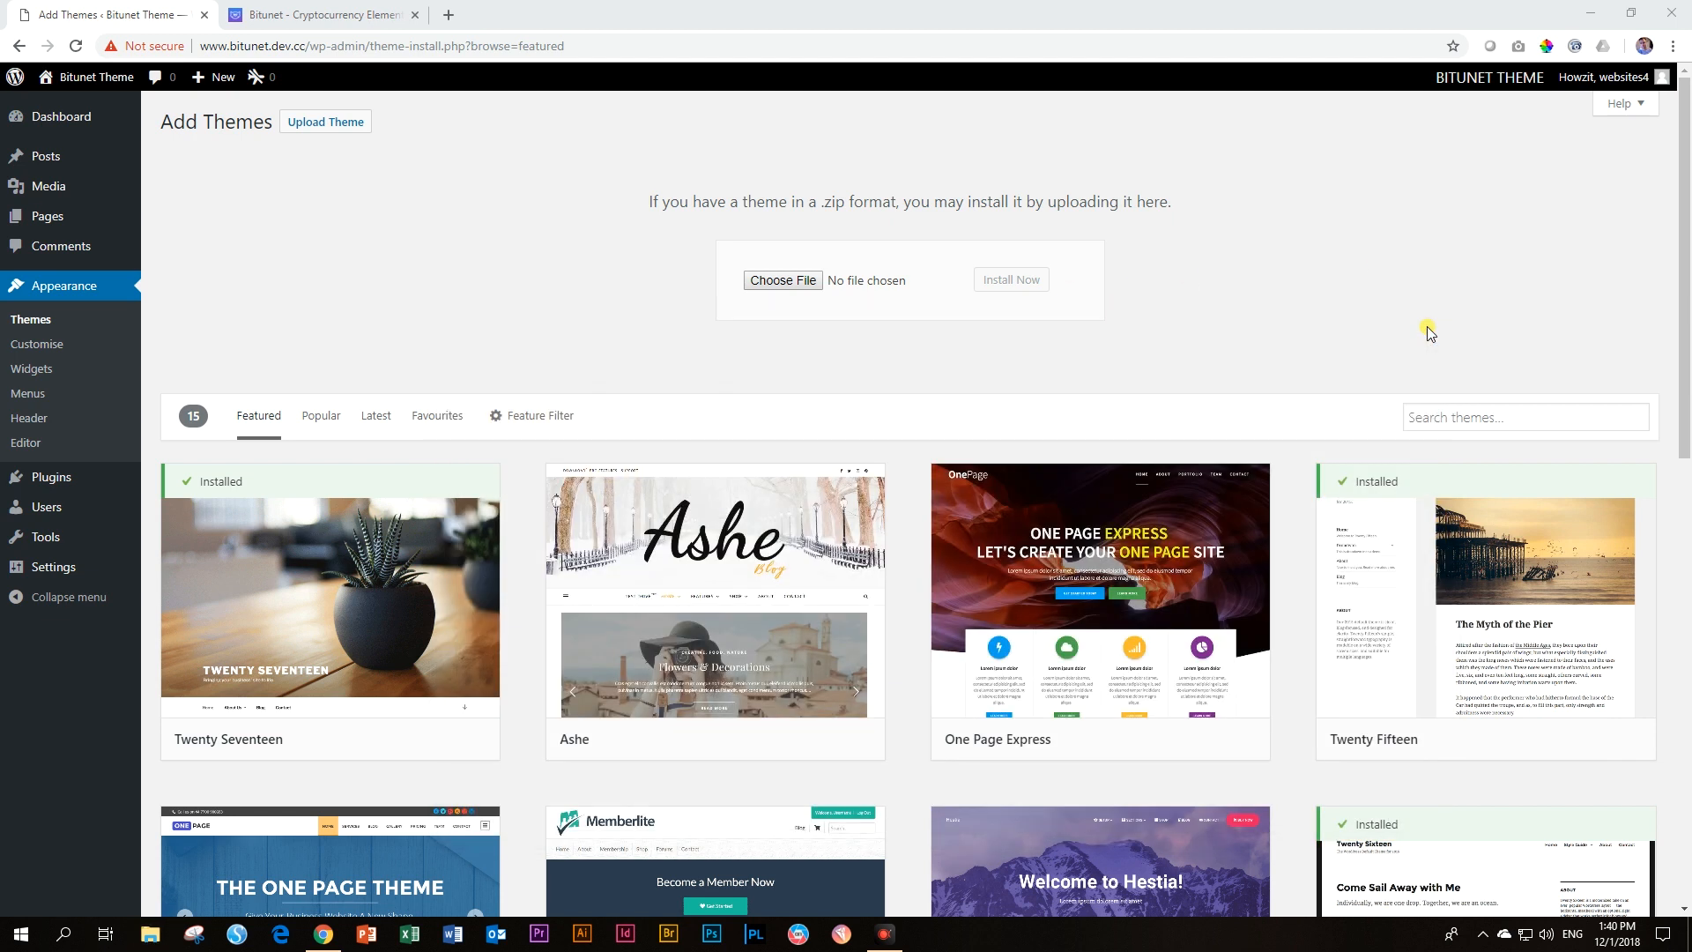
{"action": "left_click", "coordinate": [775, 280]}
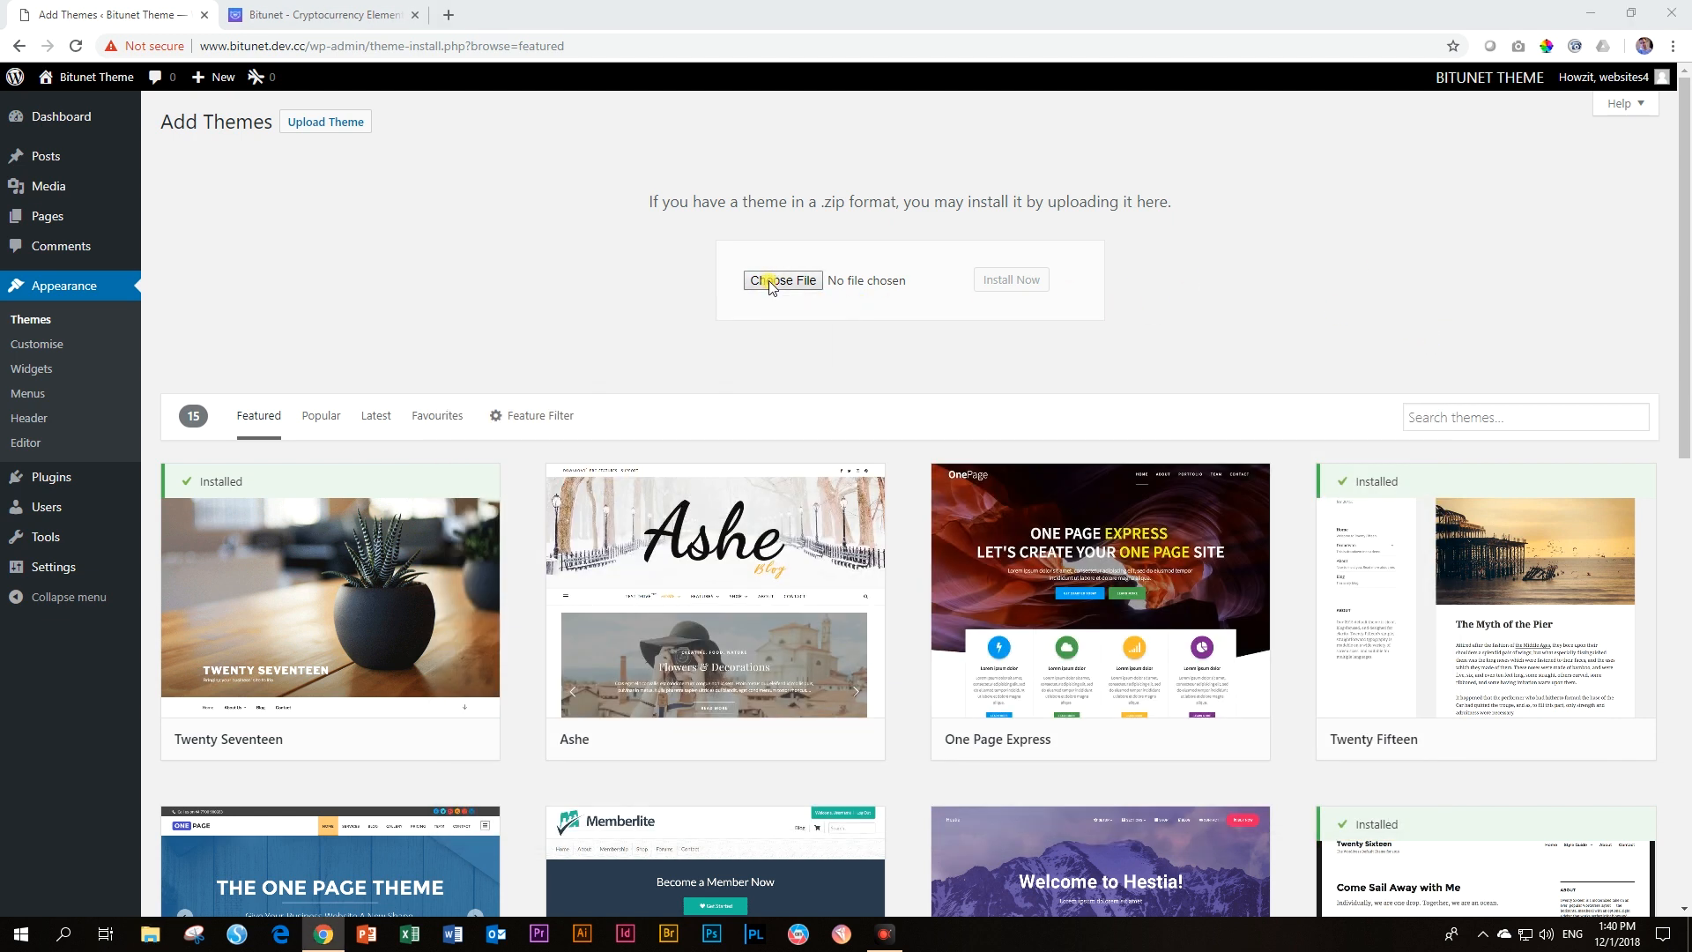
{"action": "left_click", "coordinate": [227, 144]}
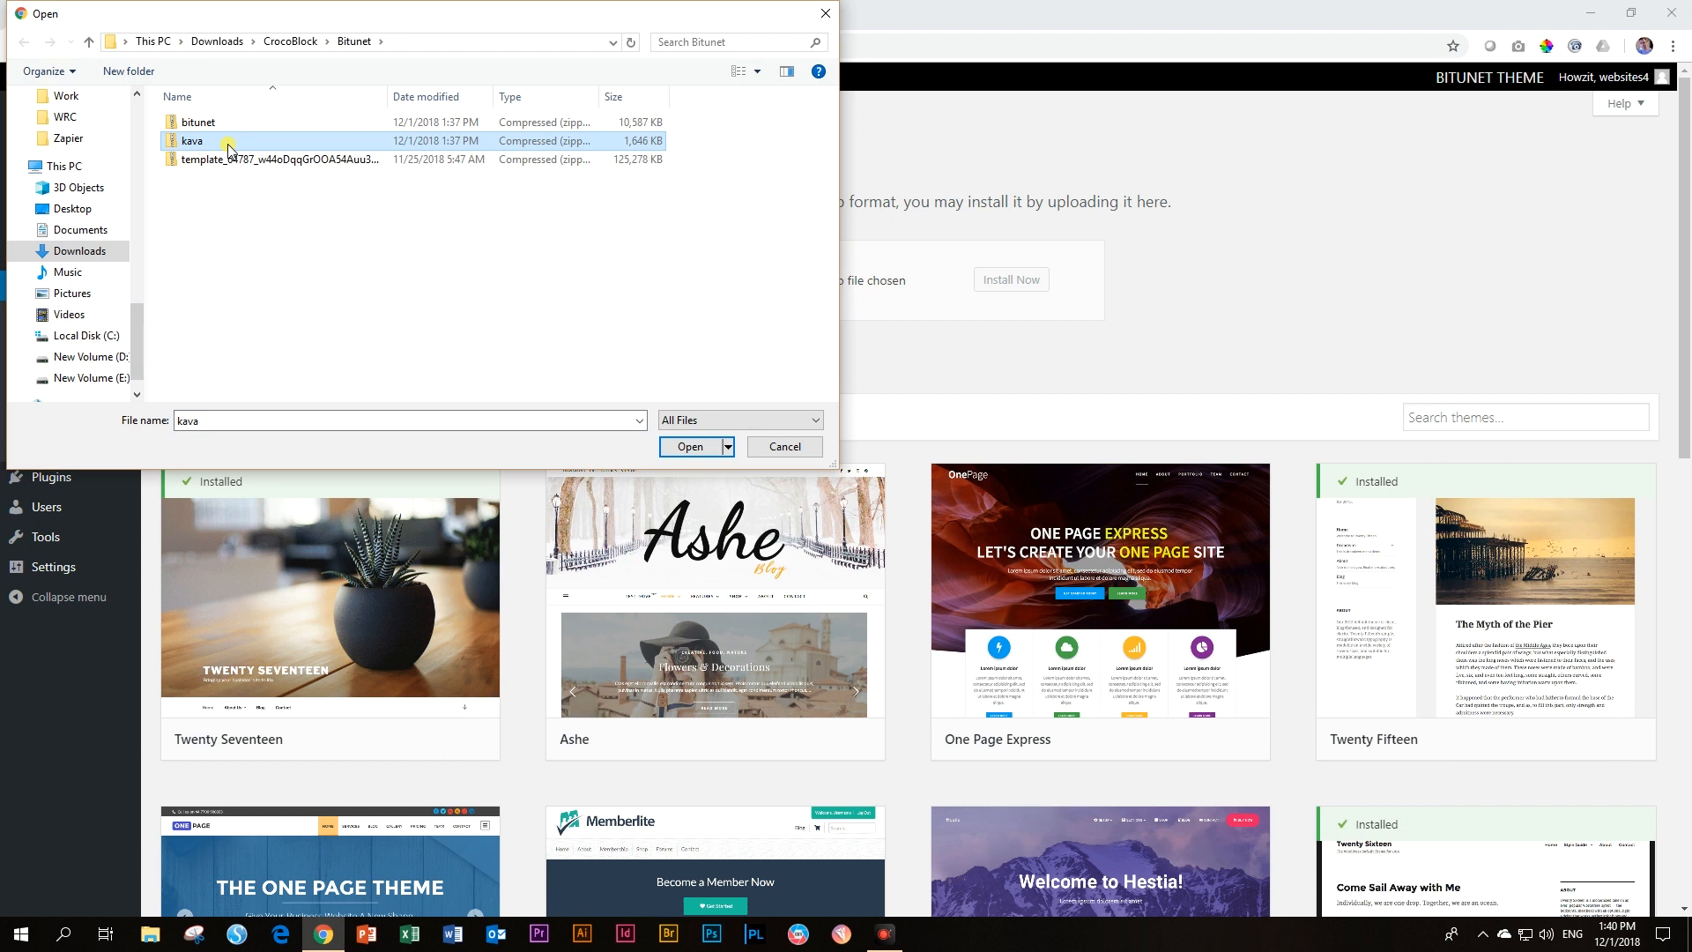
{"action": "left_click", "coordinate": [690, 447]}
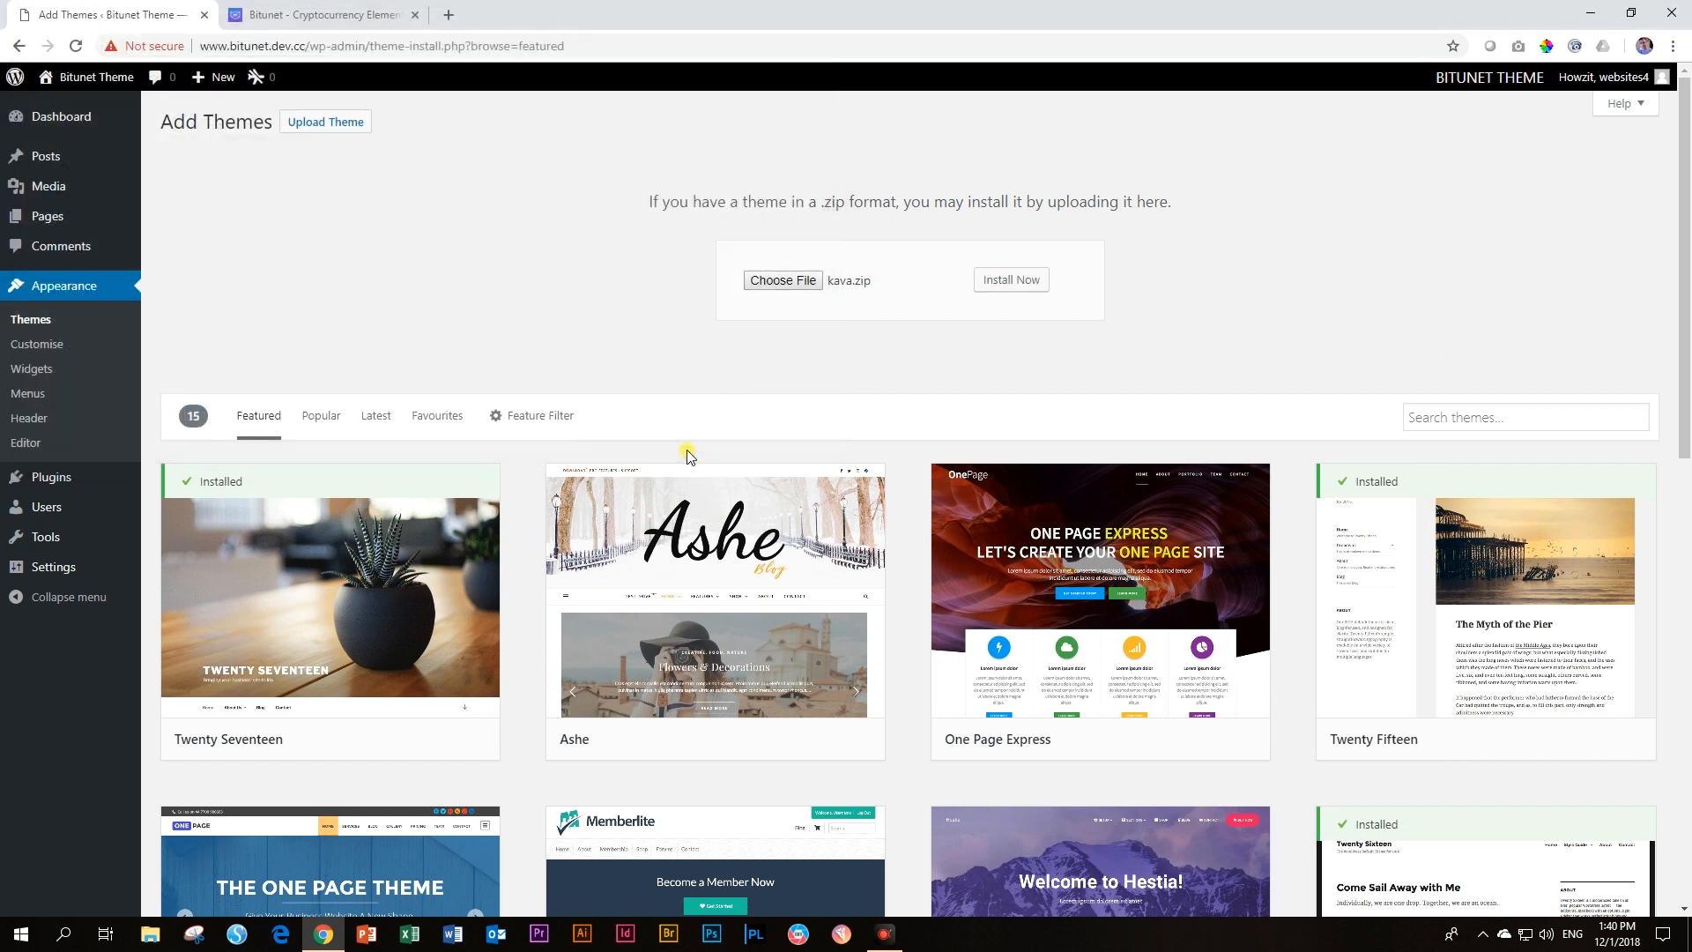
{"action": "left_click", "coordinate": [1010, 282]}
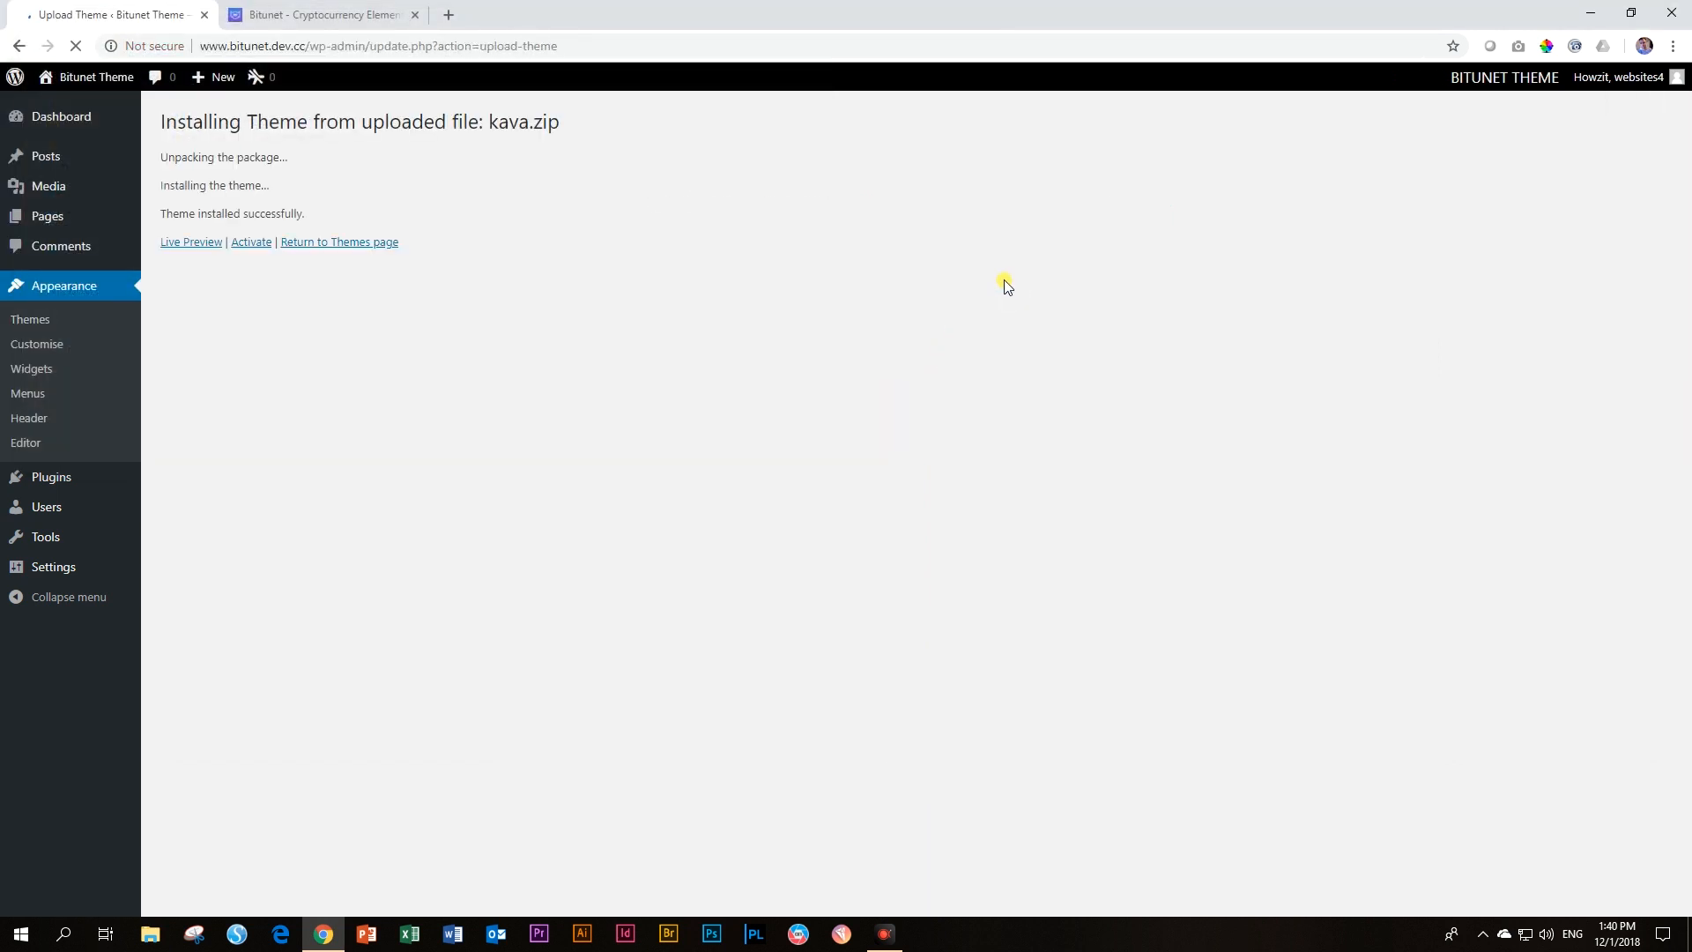
{"action": "left_click", "coordinate": [257, 246]}
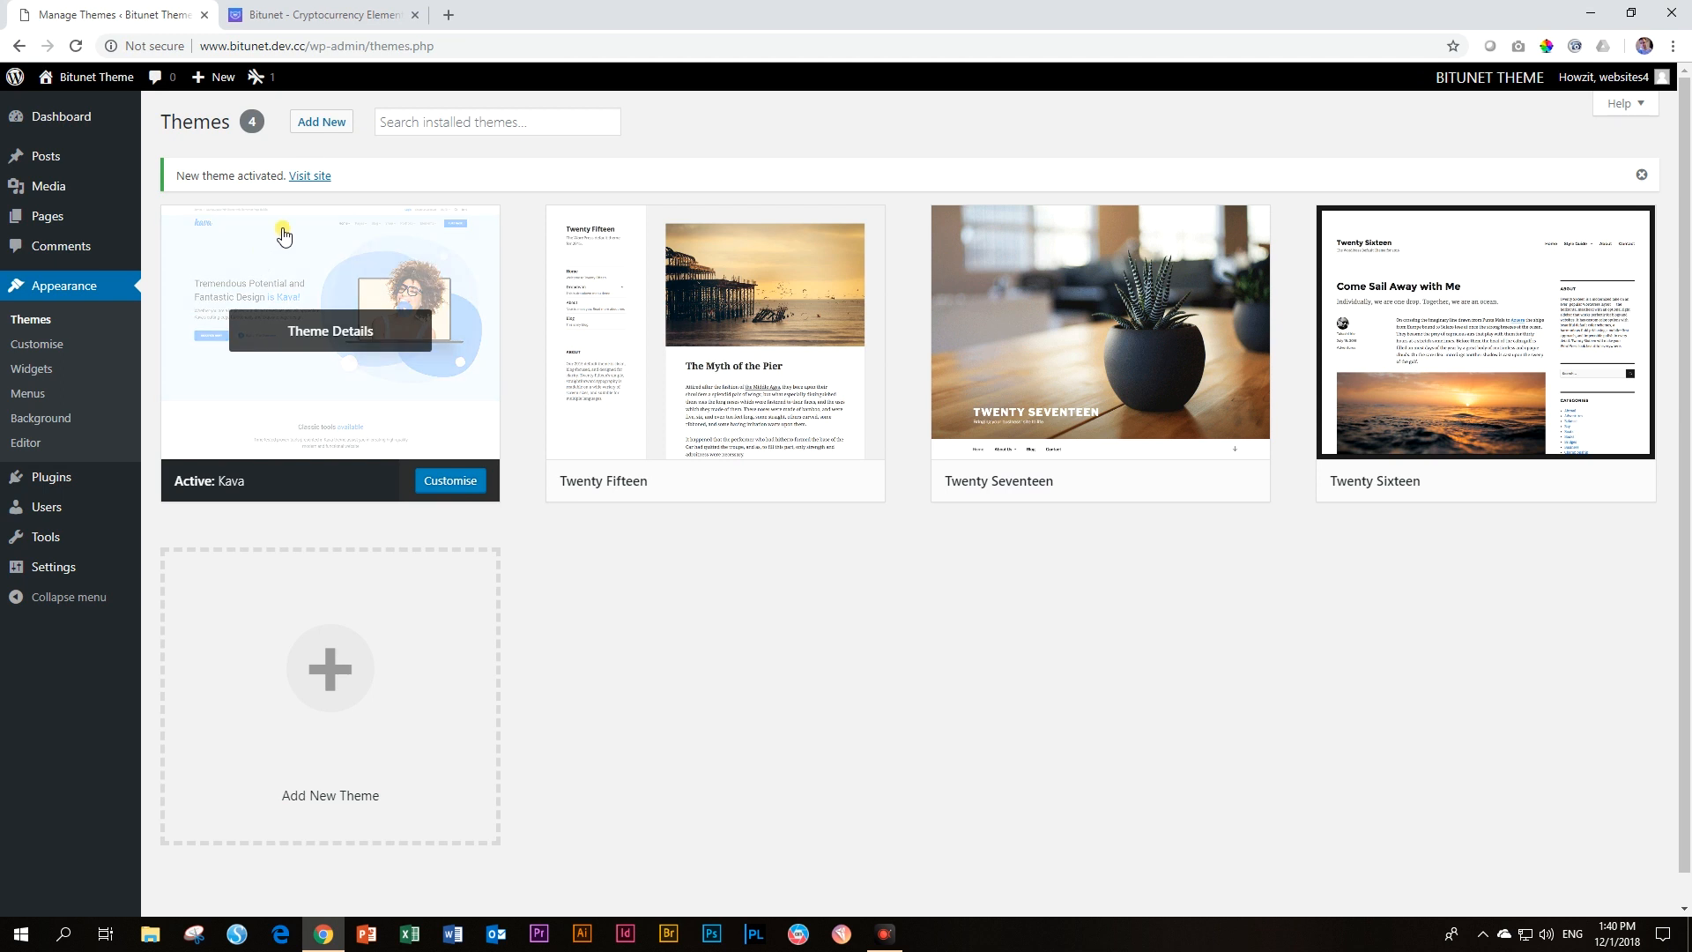
Step: Upload the child theme bitunet.zip from the Bitunet folder, install it and activate it on the site
{"action": "left_click", "coordinate": [319, 124]}
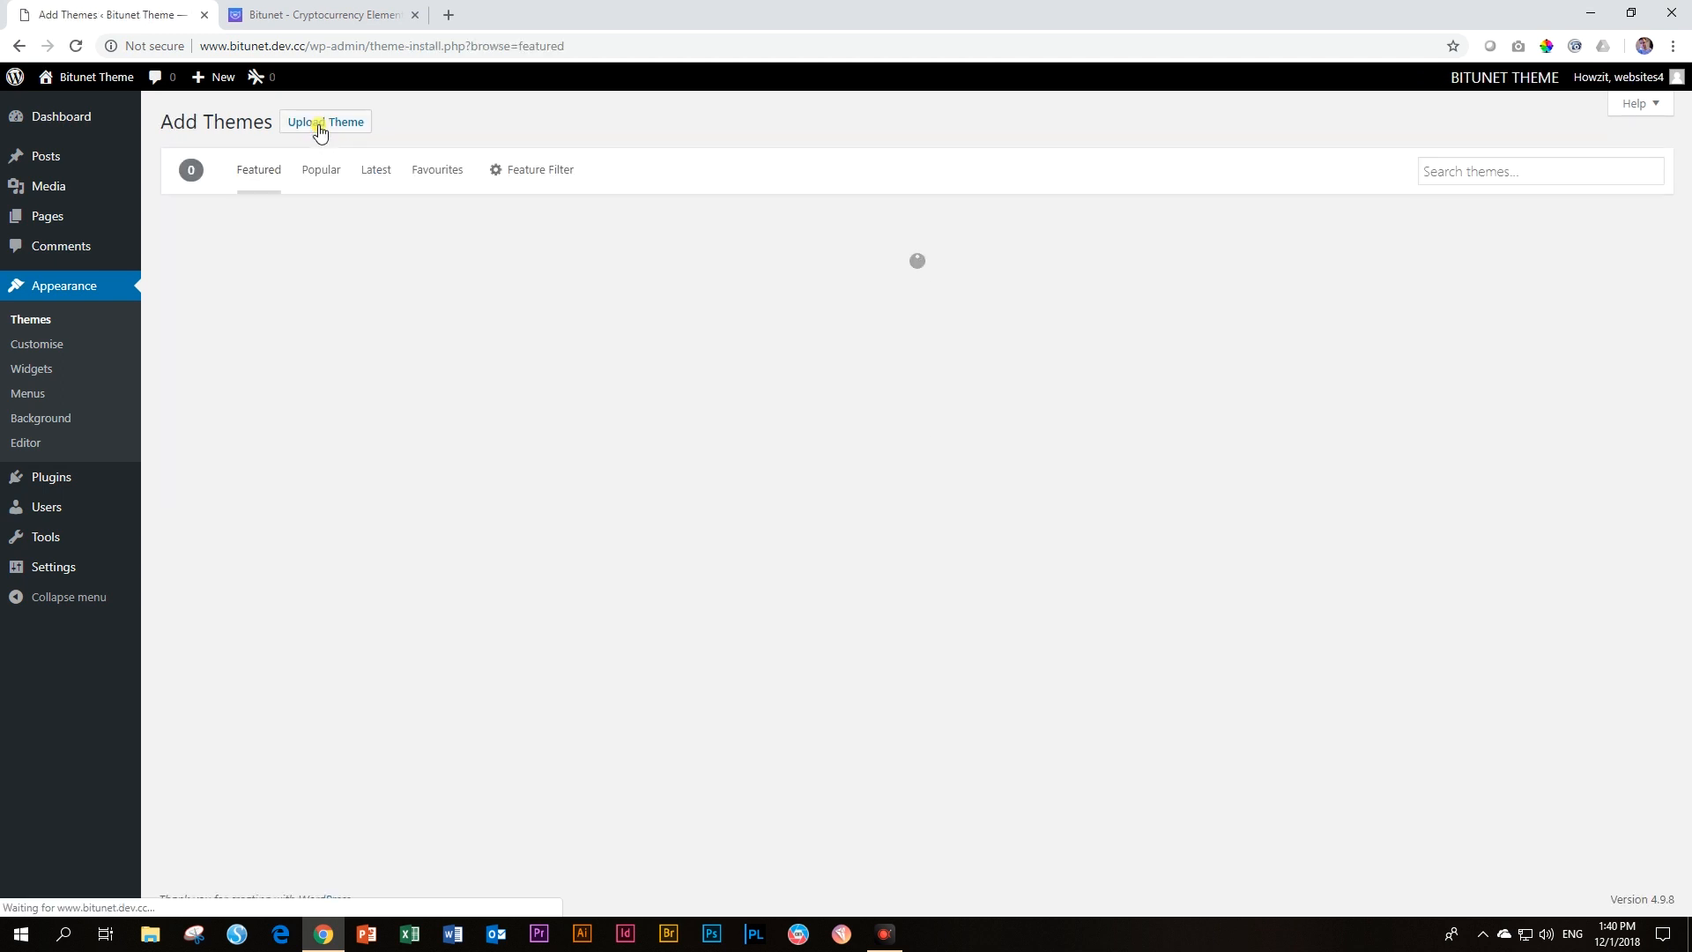
{"action": "left_click", "coordinate": [319, 129]}
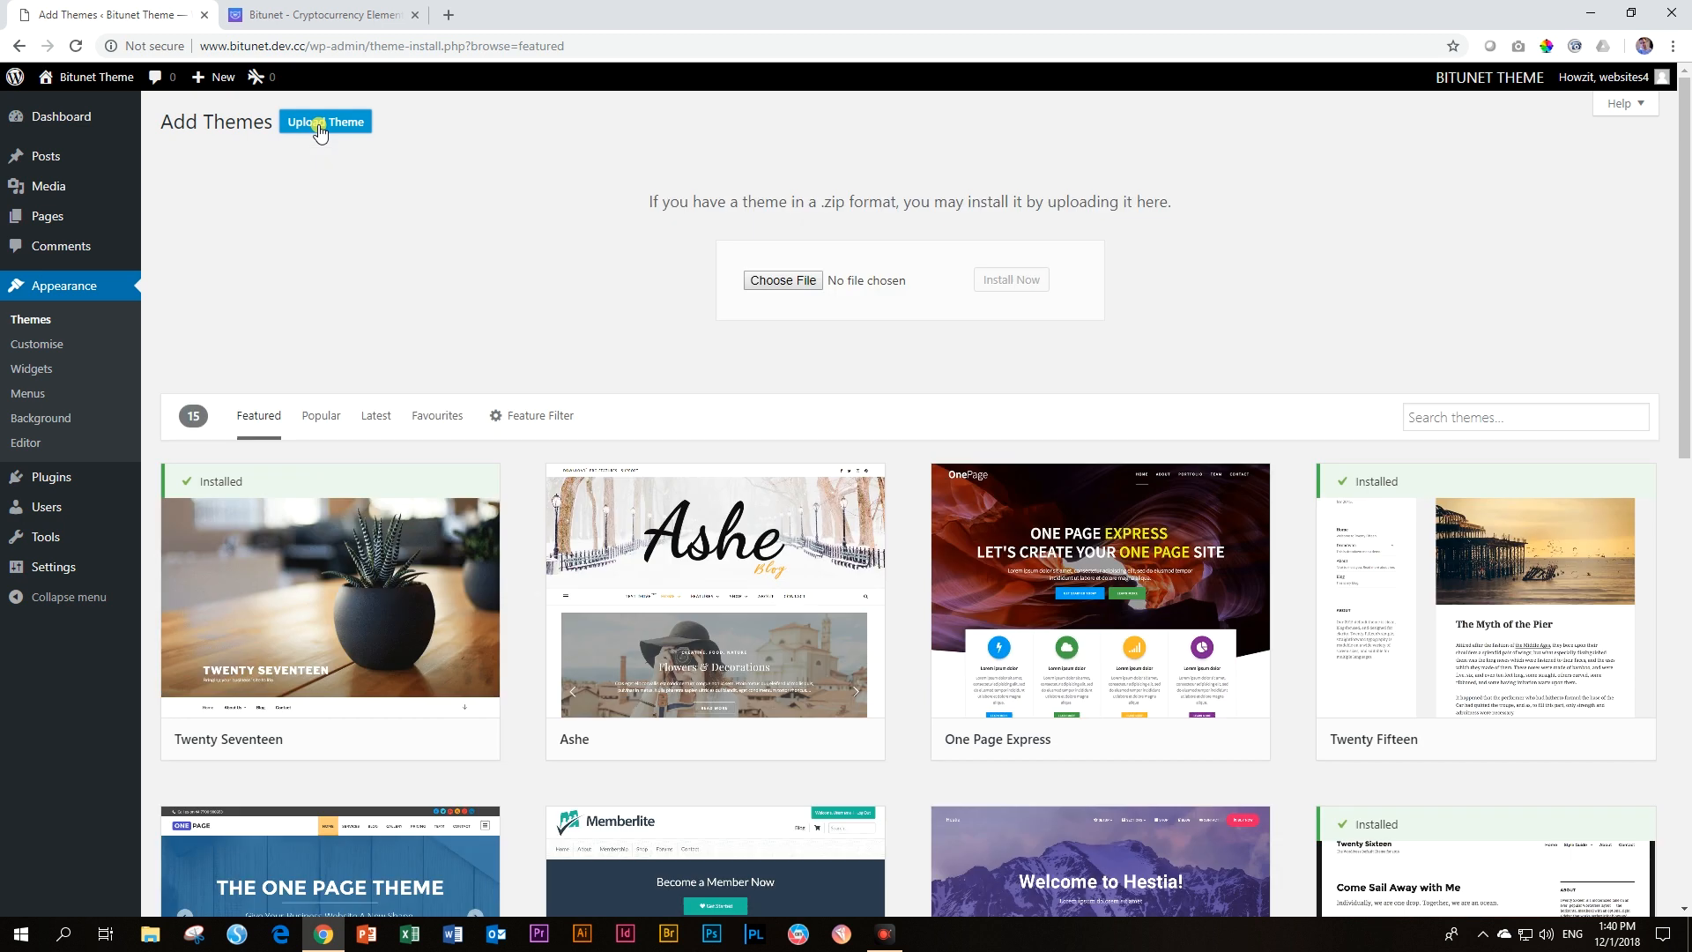
{"action": "left_click", "coordinate": [793, 282]}
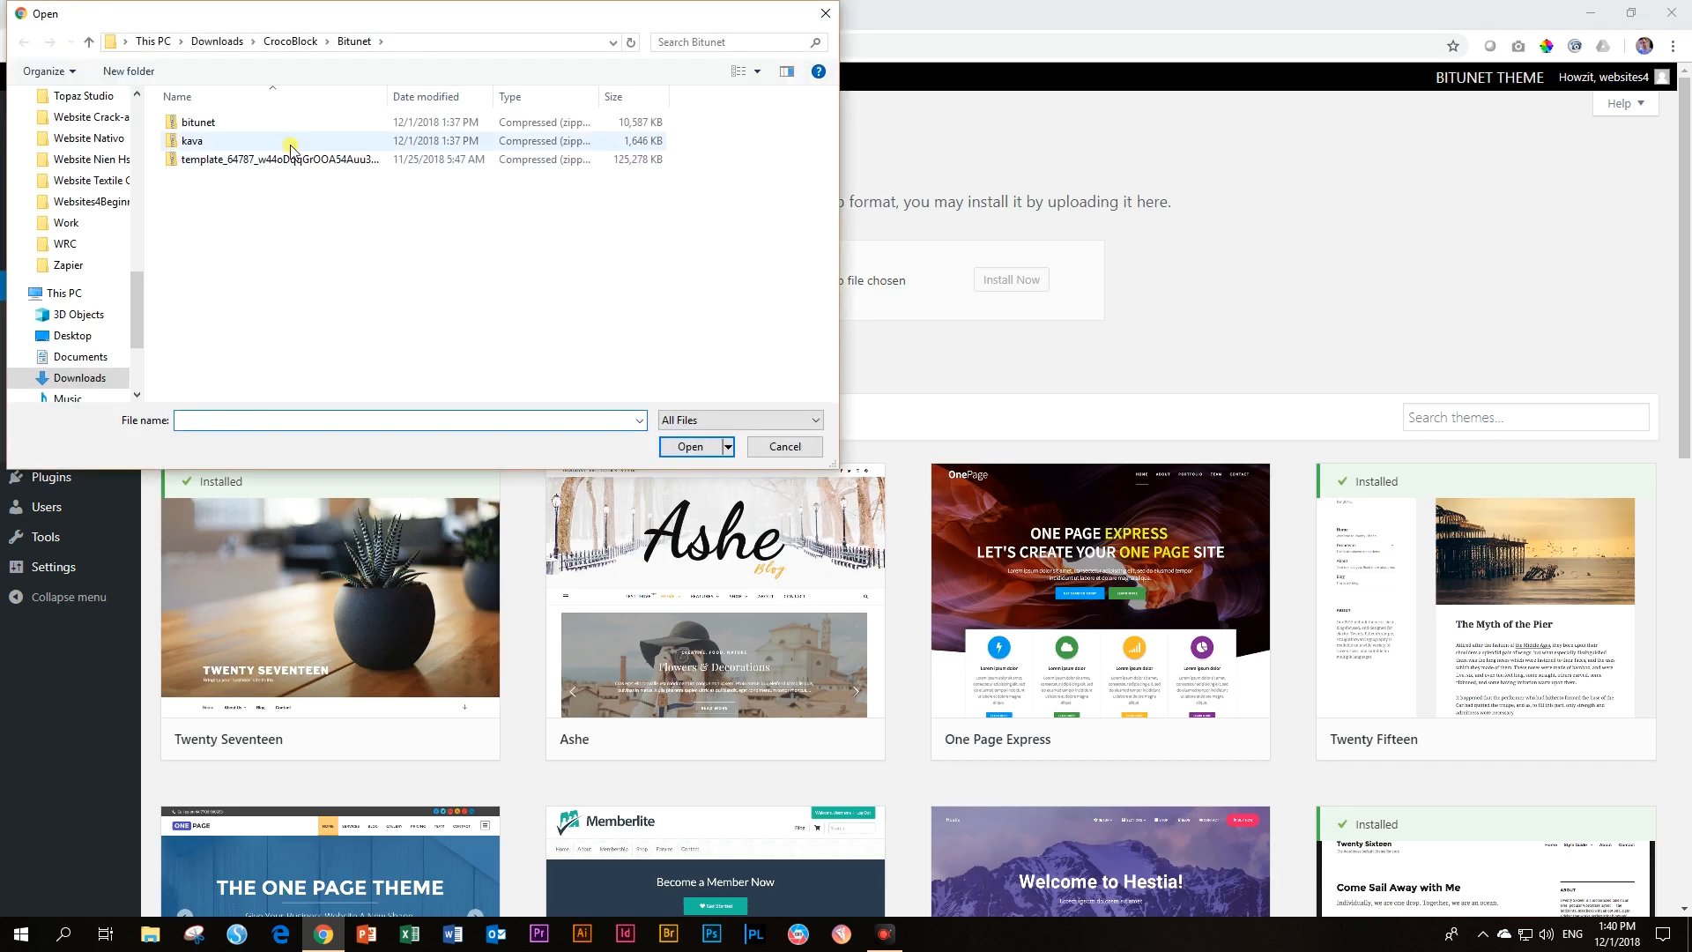
{"action": "left_click", "coordinate": [264, 123]}
{"action": "left_click", "coordinate": [697, 447]}
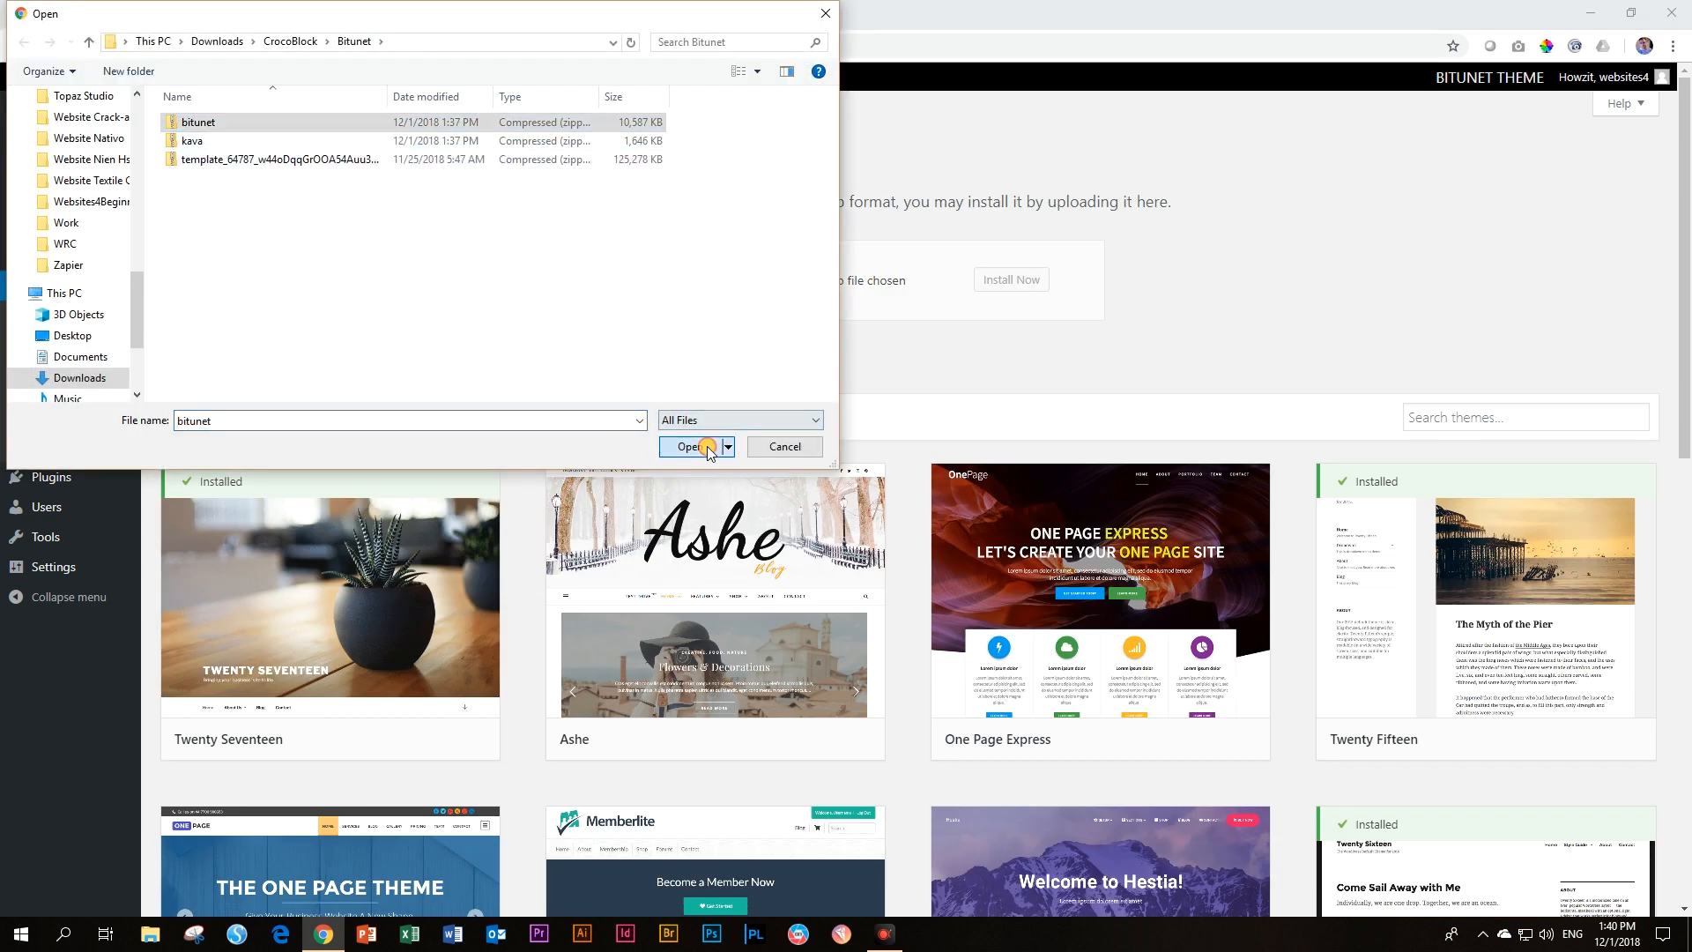
{"action": "left_click", "coordinate": [1035, 291]}
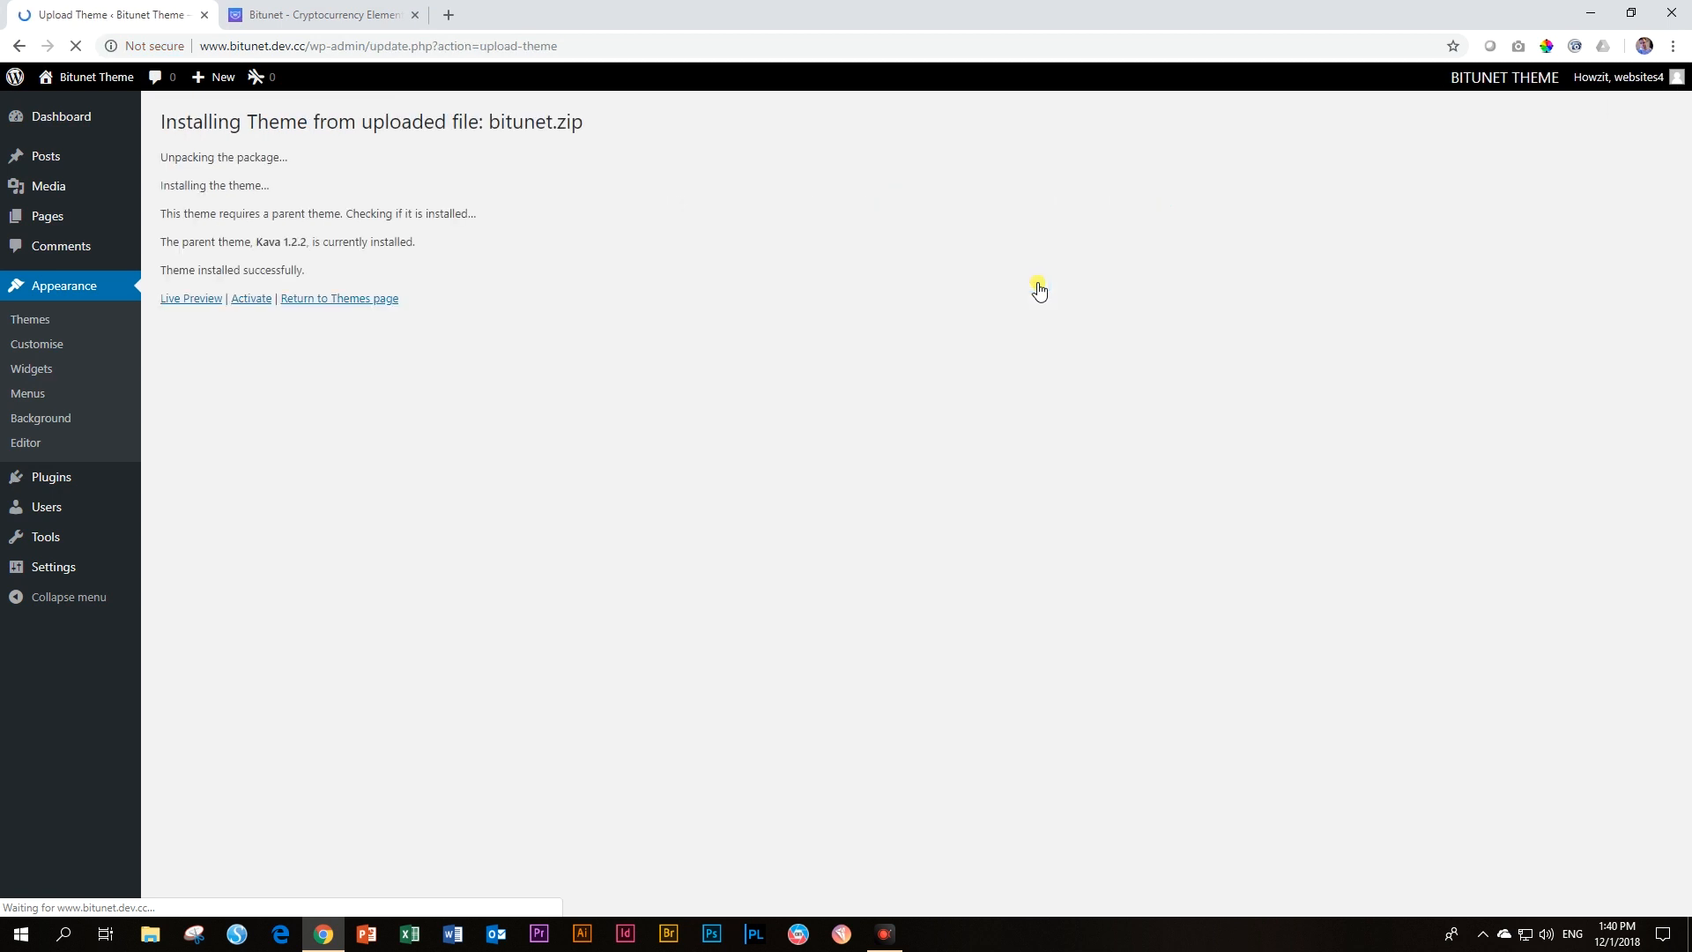
{"action": "left_click", "coordinate": [266, 302]}
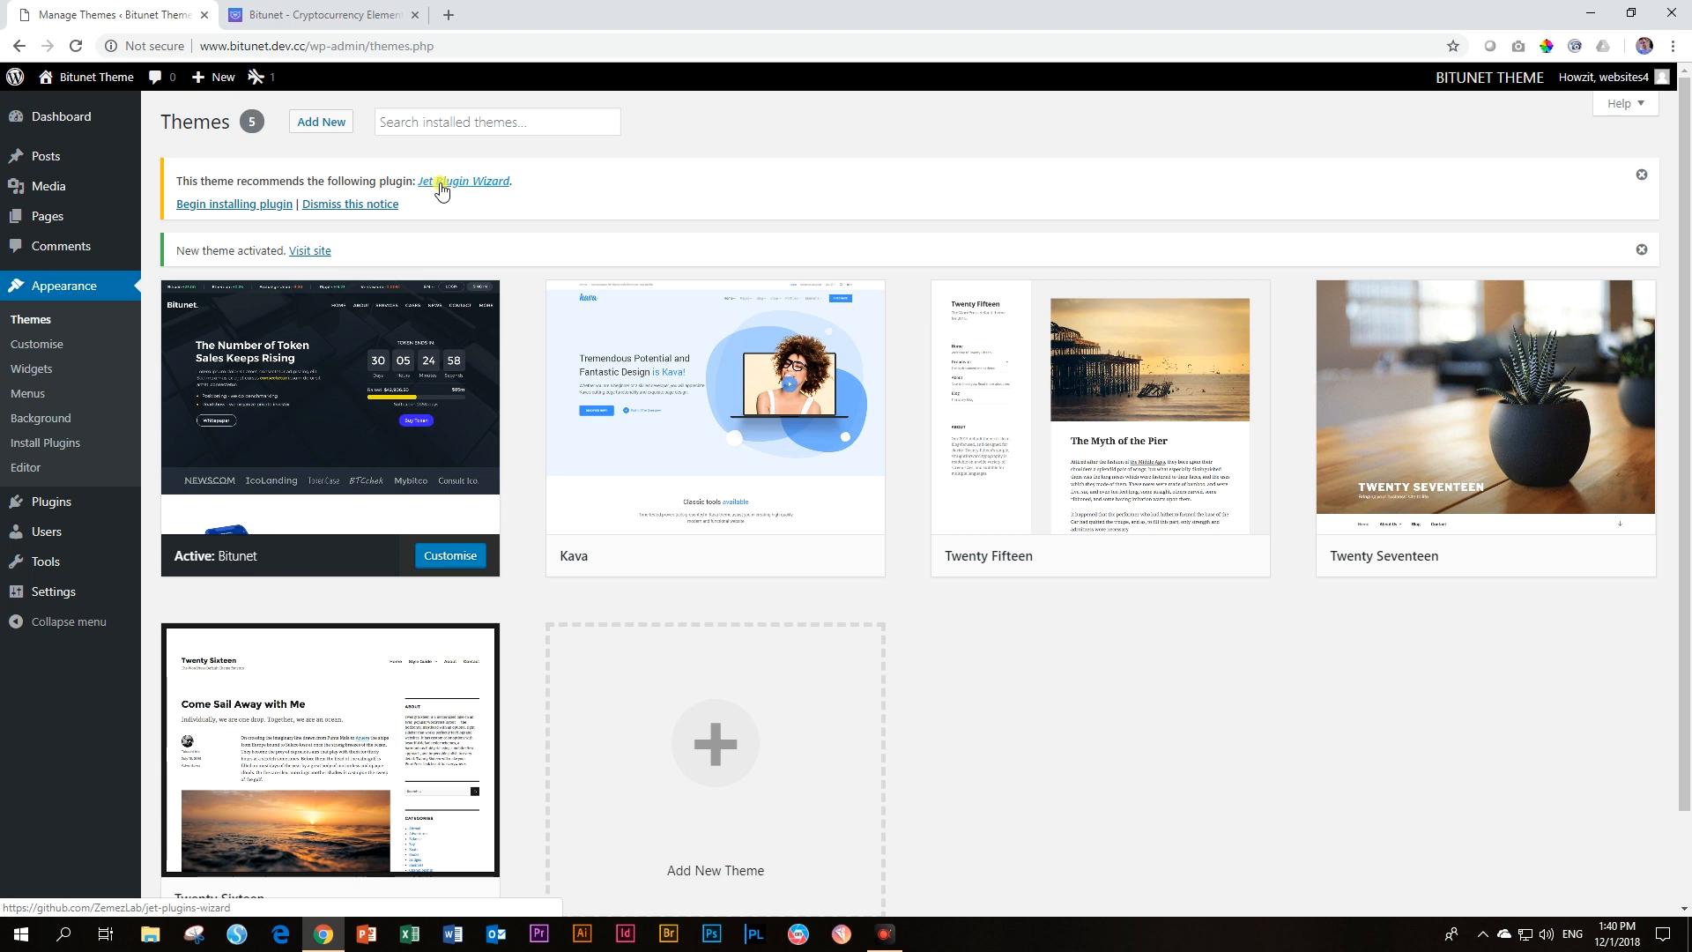
Step: Install the recommended Jet Plugin Wizard plugin and return to the dashboard
{"action": "left_click", "coordinate": [234, 212]}
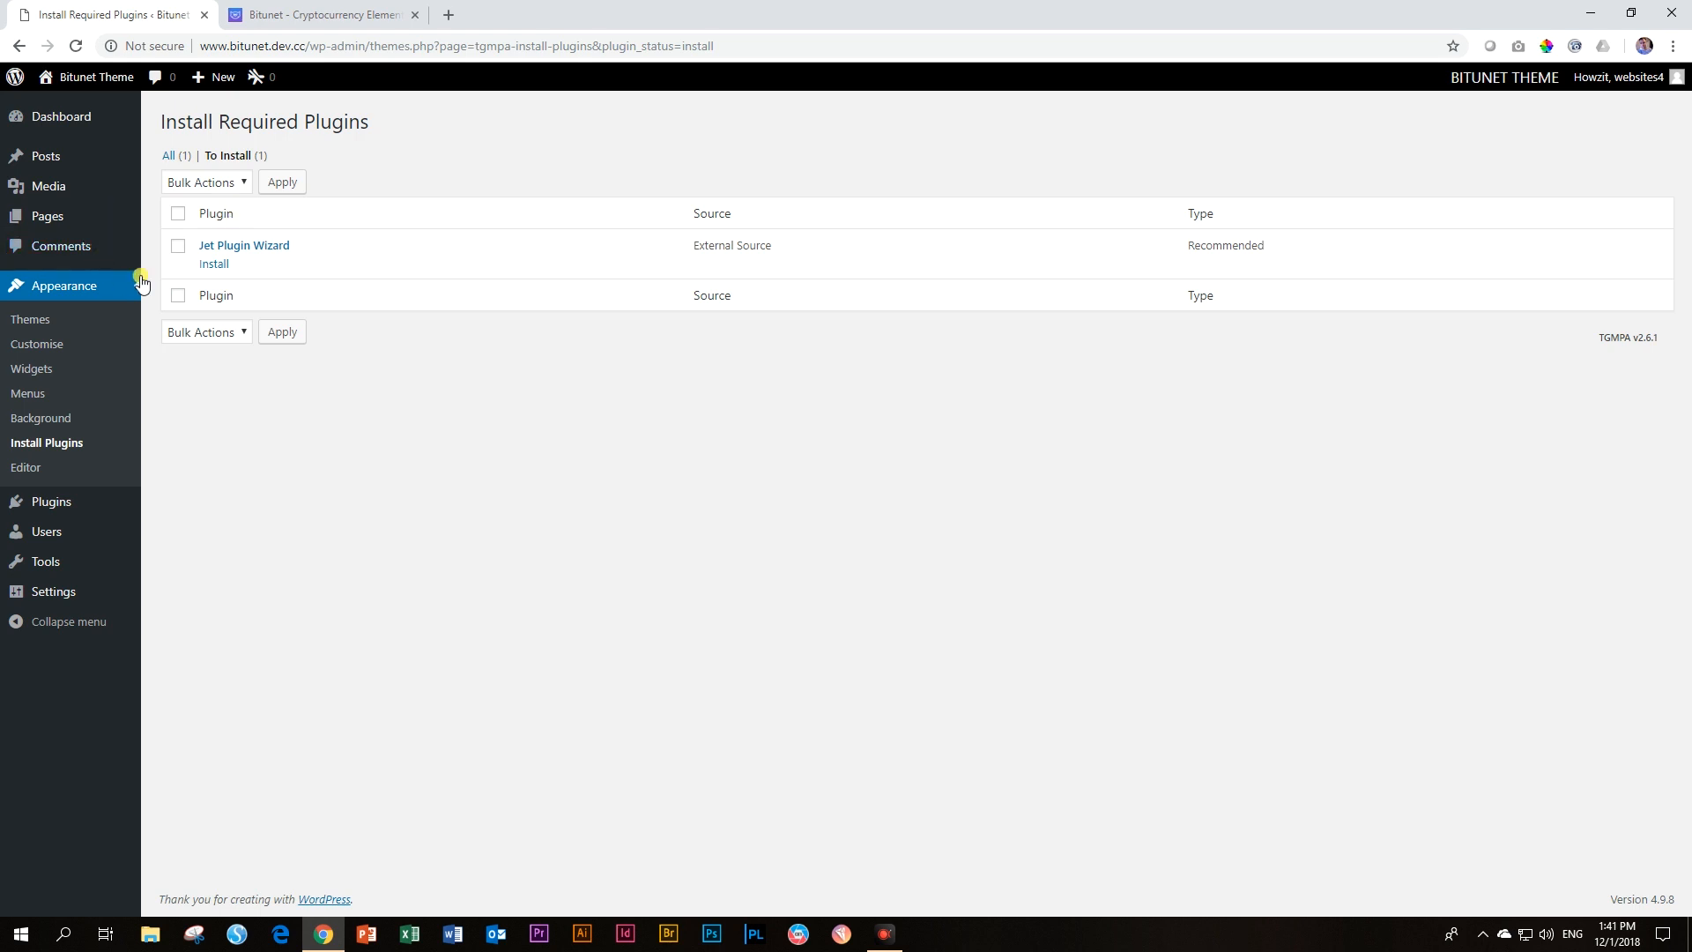
{"action": "left_click", "coordinate": [212, 265]}
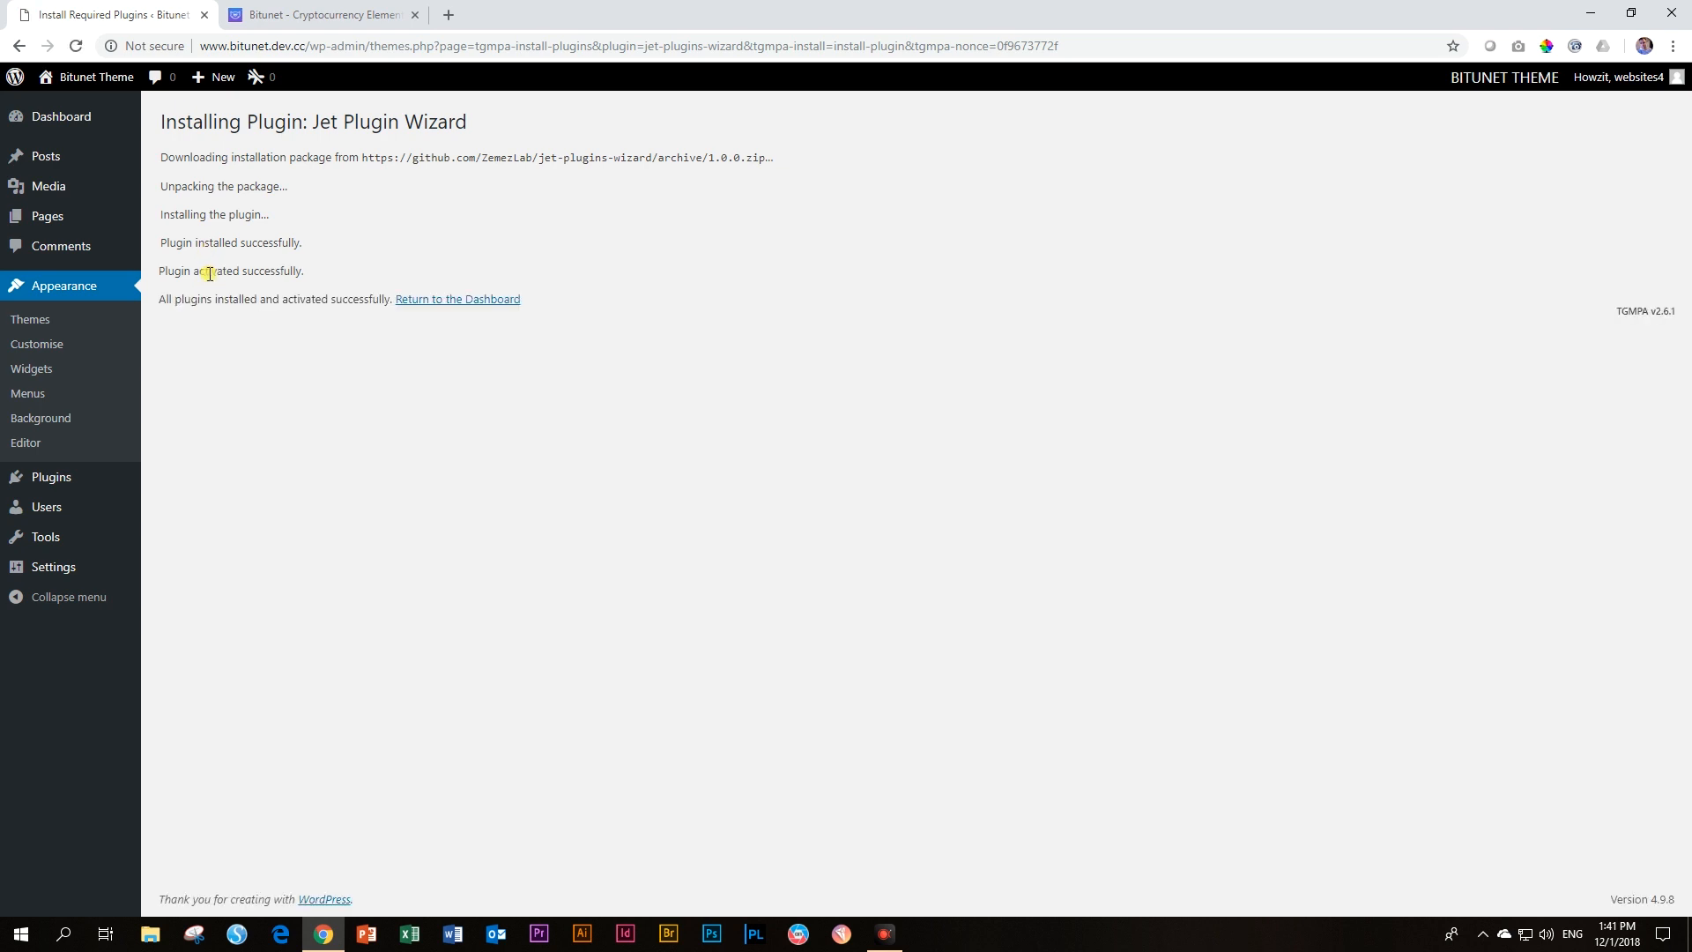
{"action": "left_click", "coordinate": [458, 299]}
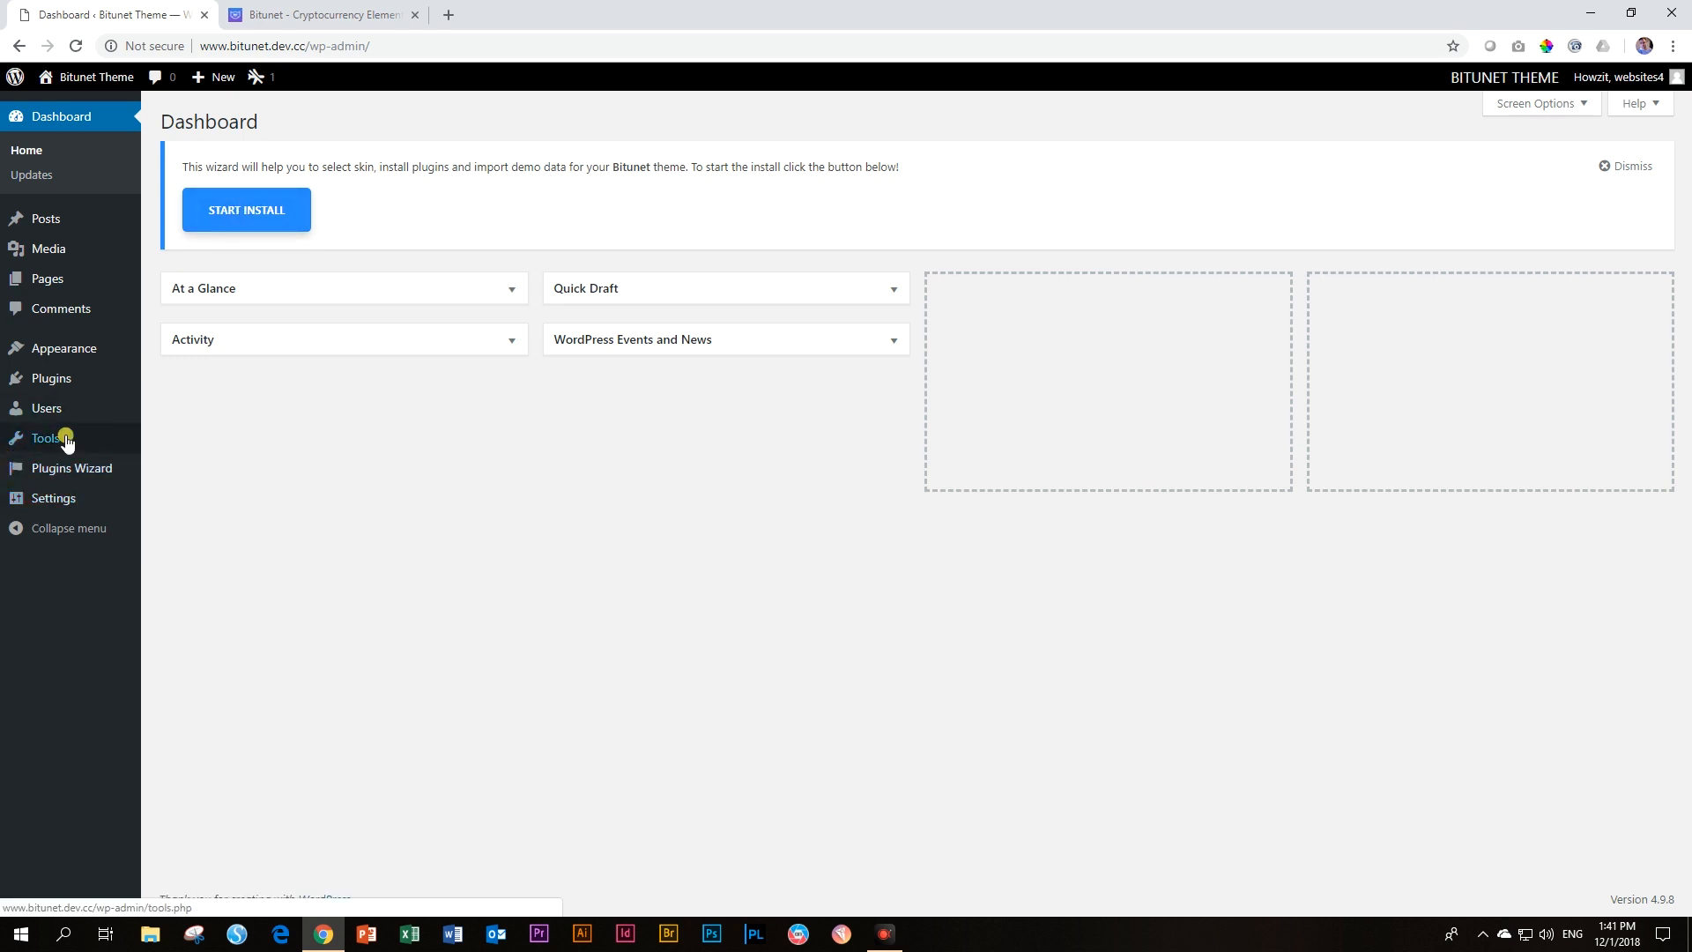
Step: Start the Bitunet installation wizard, continue past the system information and review the available skins
{"action": "left_click", "coordinate": [247, 216]}
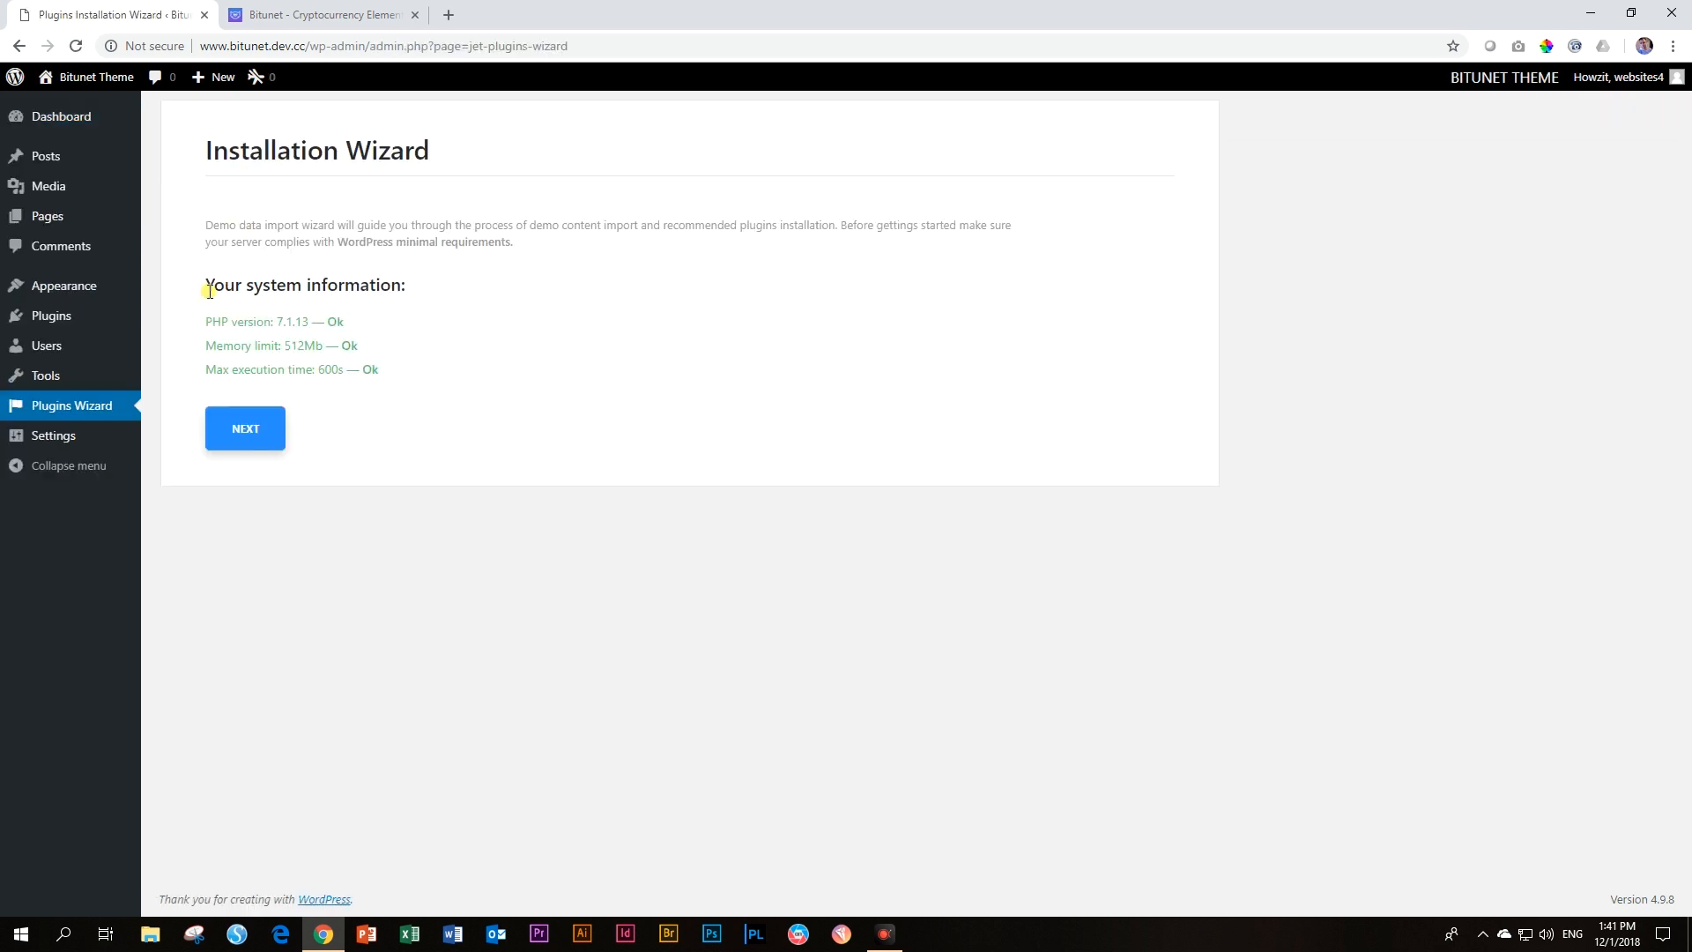
{"action": "left_click", "coordinate": [235, 431]}
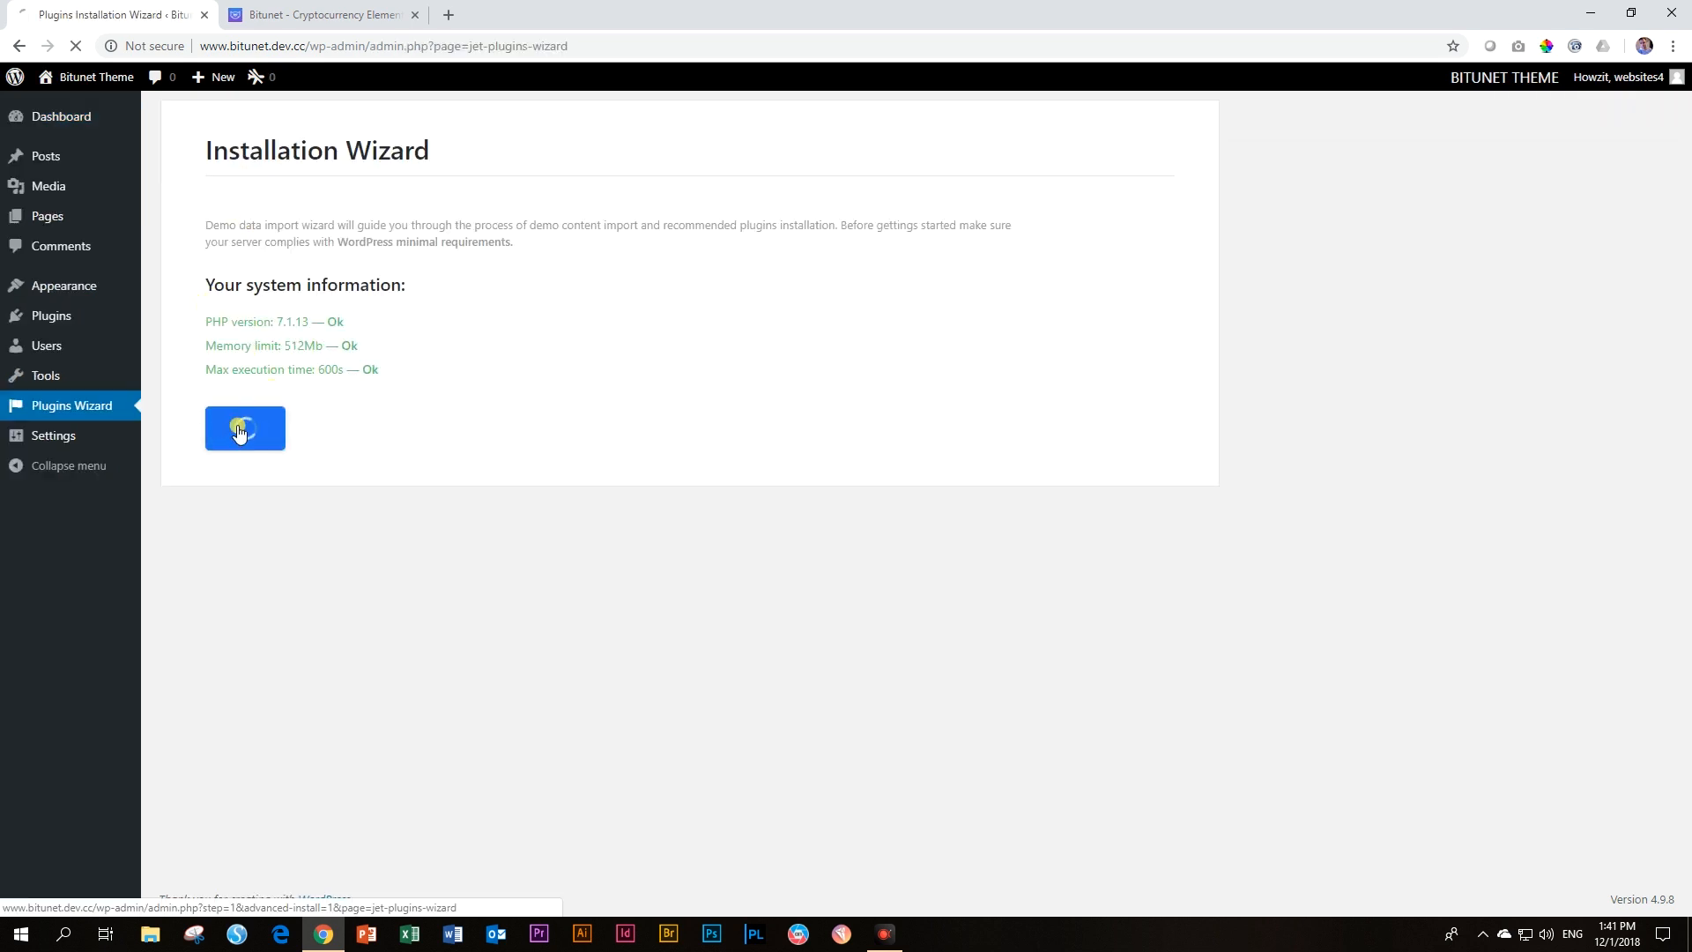
{"action": "scroll", "coordinate": [280, 423], "scroll_direction": "down", "scroll_amount": 10}
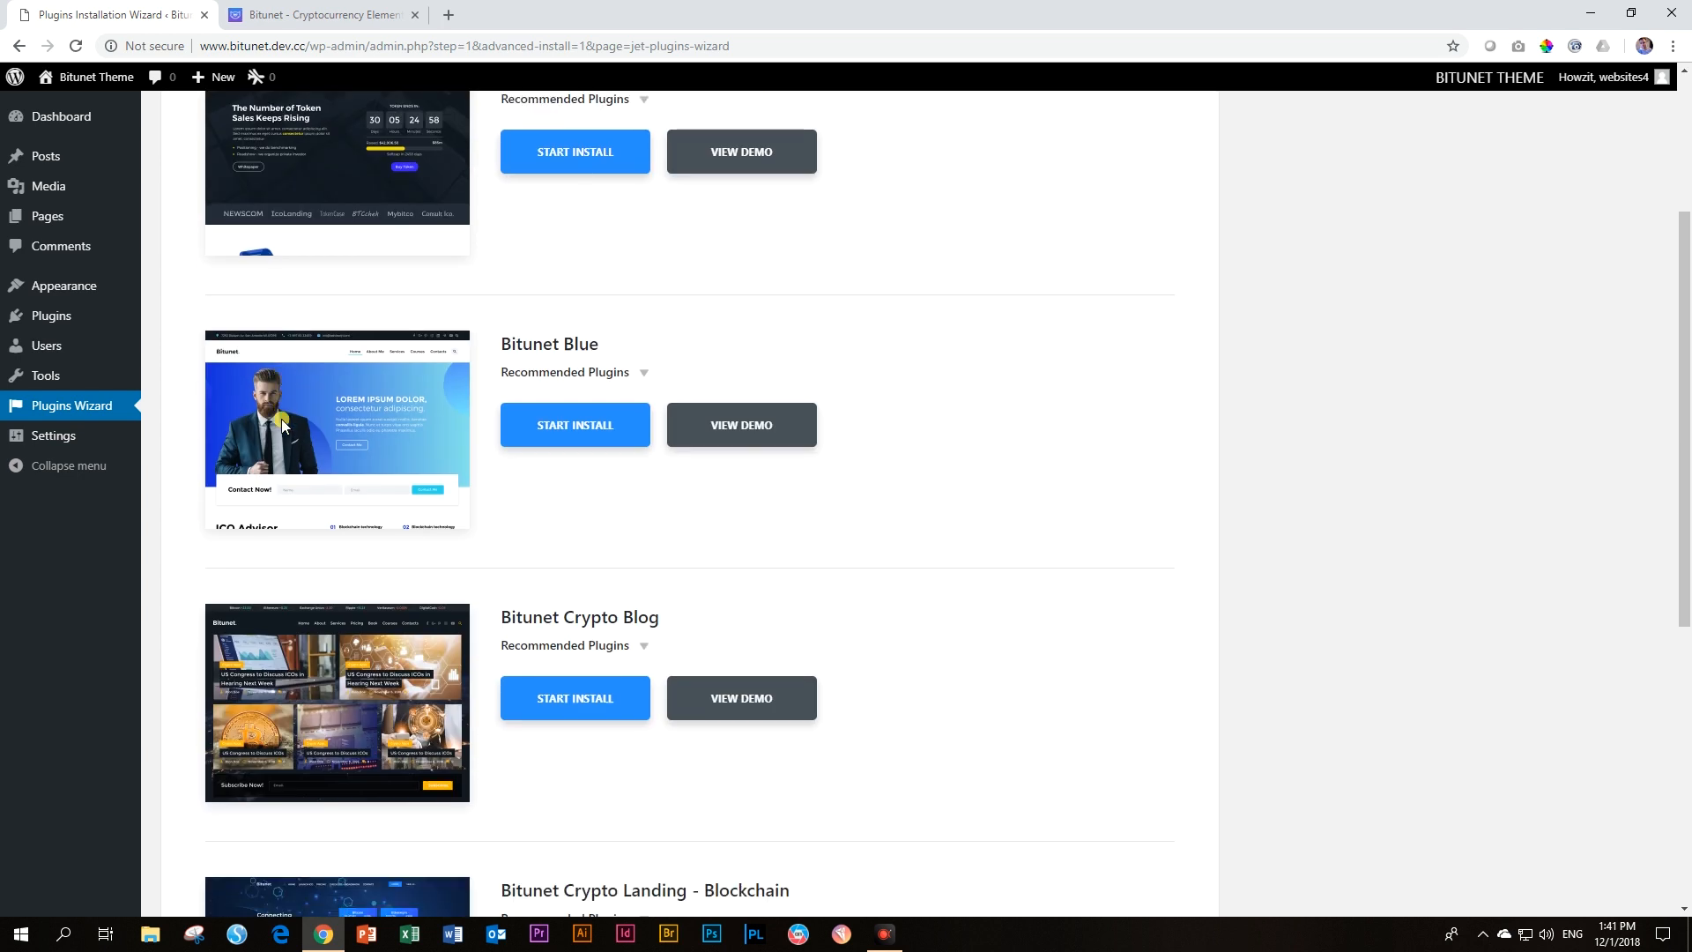
{"action": "scroll", "coordinate": [282, 423], "scroll_direction": "up", "scroll_amount": 2}
{"action": "scroll", "coordinate": [282, 423], "scroll_direction": "up", "scroll_amount": 8}
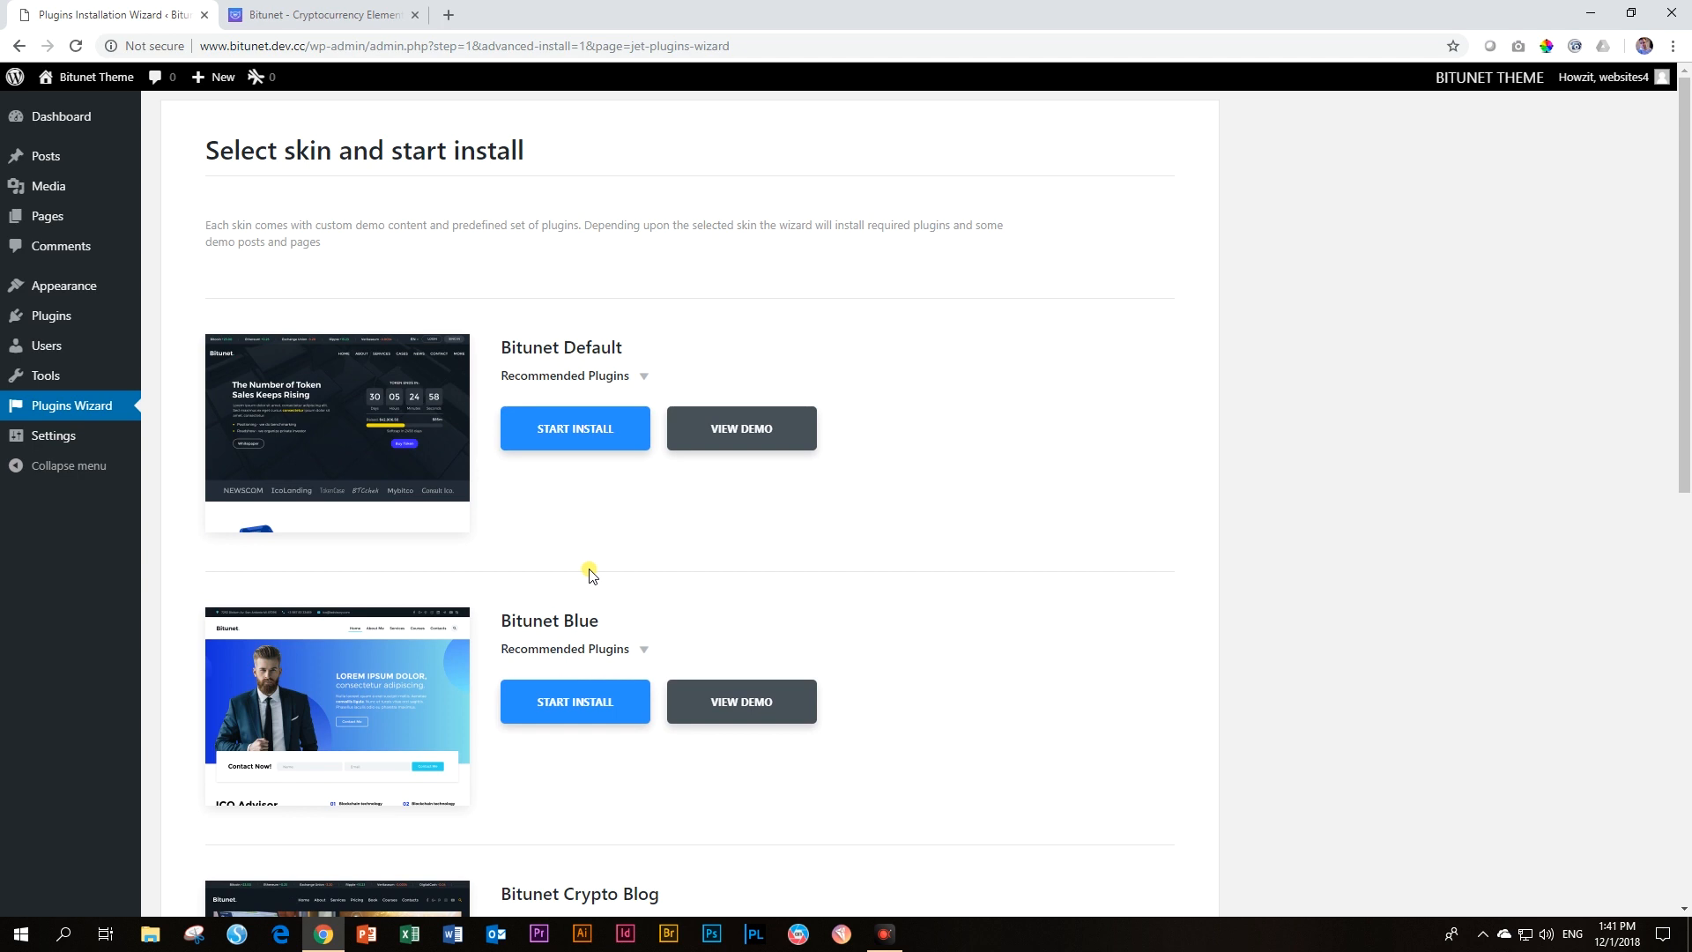
{"action": "scroll", "coordinate": [585, 567], "scroll_direction": "down", "scroll_amount": 6}
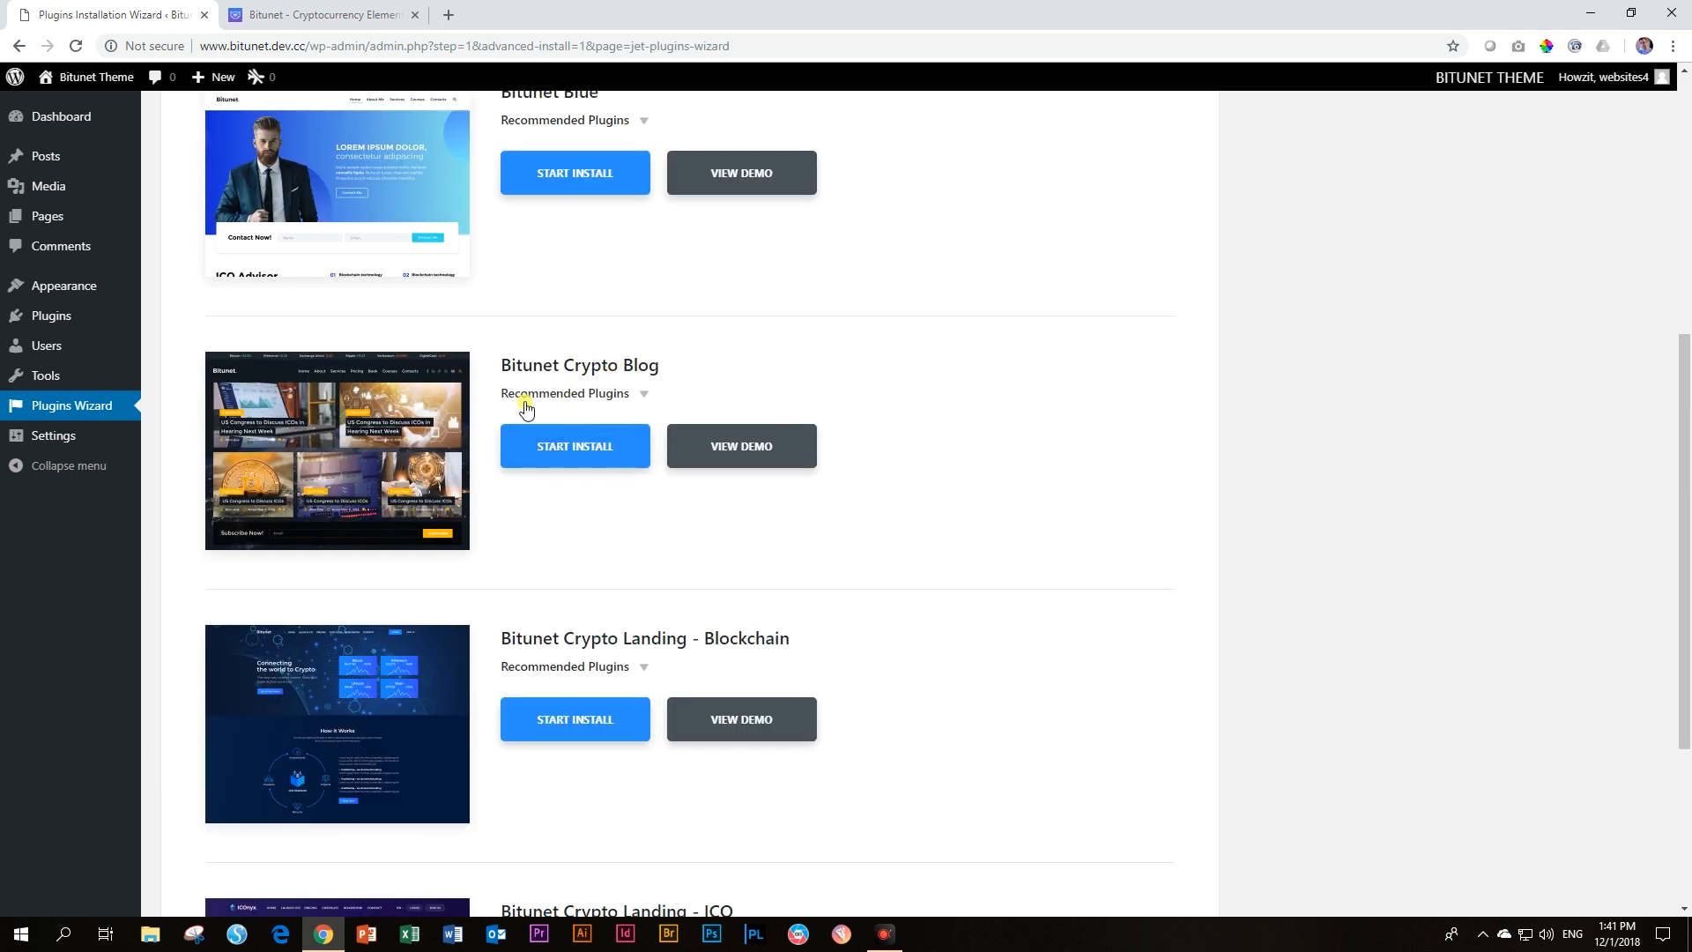
{"action": "scroll", "coordinate": [582, 387], "scroll_direction": "down", "scroll_amount": 3}
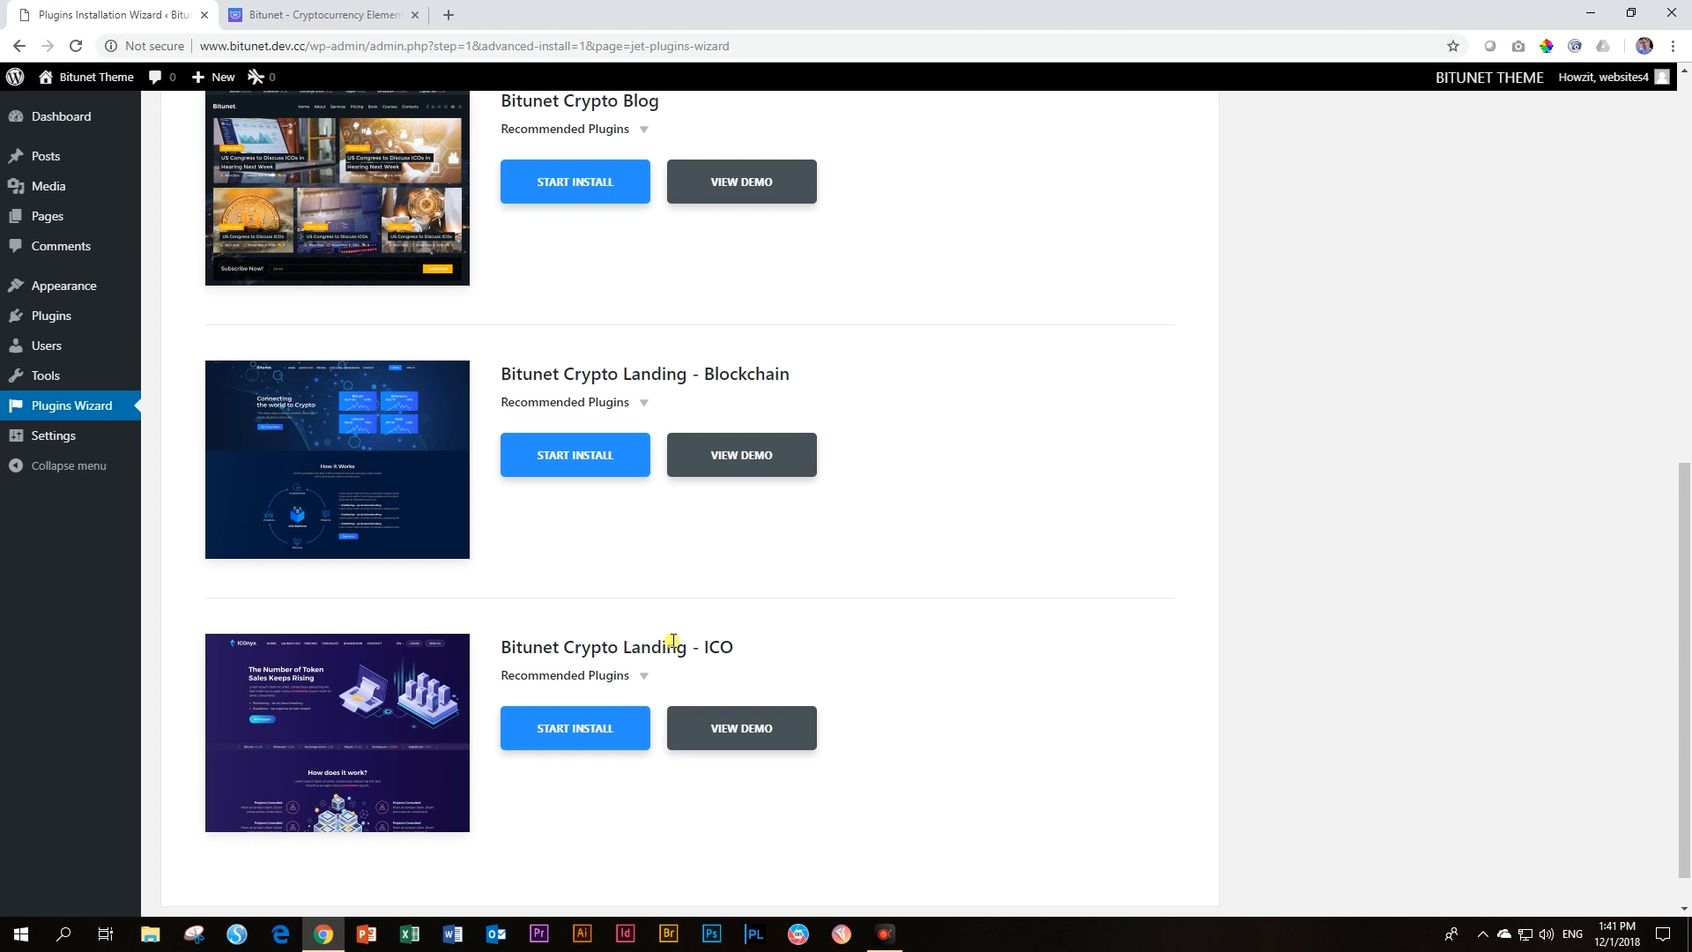
{"action": "scroll", "coordinate": [673, 641], "scroll_direction": "up", "scroll_amount": 9}
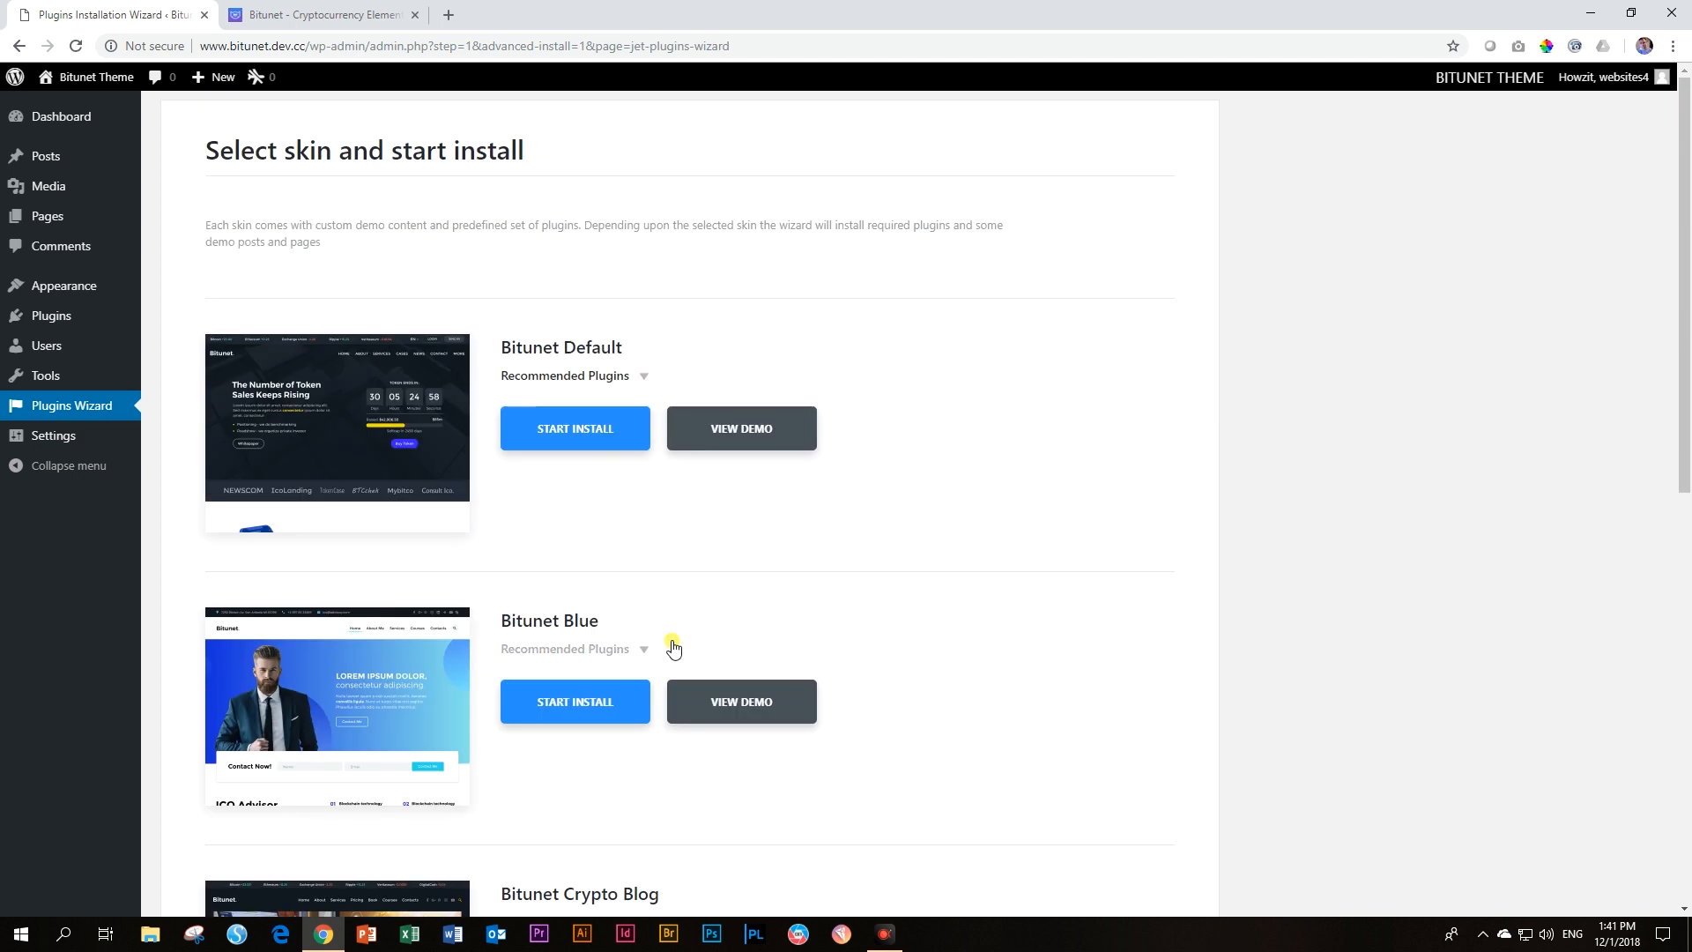
Step: Install the Bitunet Default skin with all required and recommended plugins, reloading the page during the plugin installation
{"action": "left_click", "coordinate": [562, 432]}
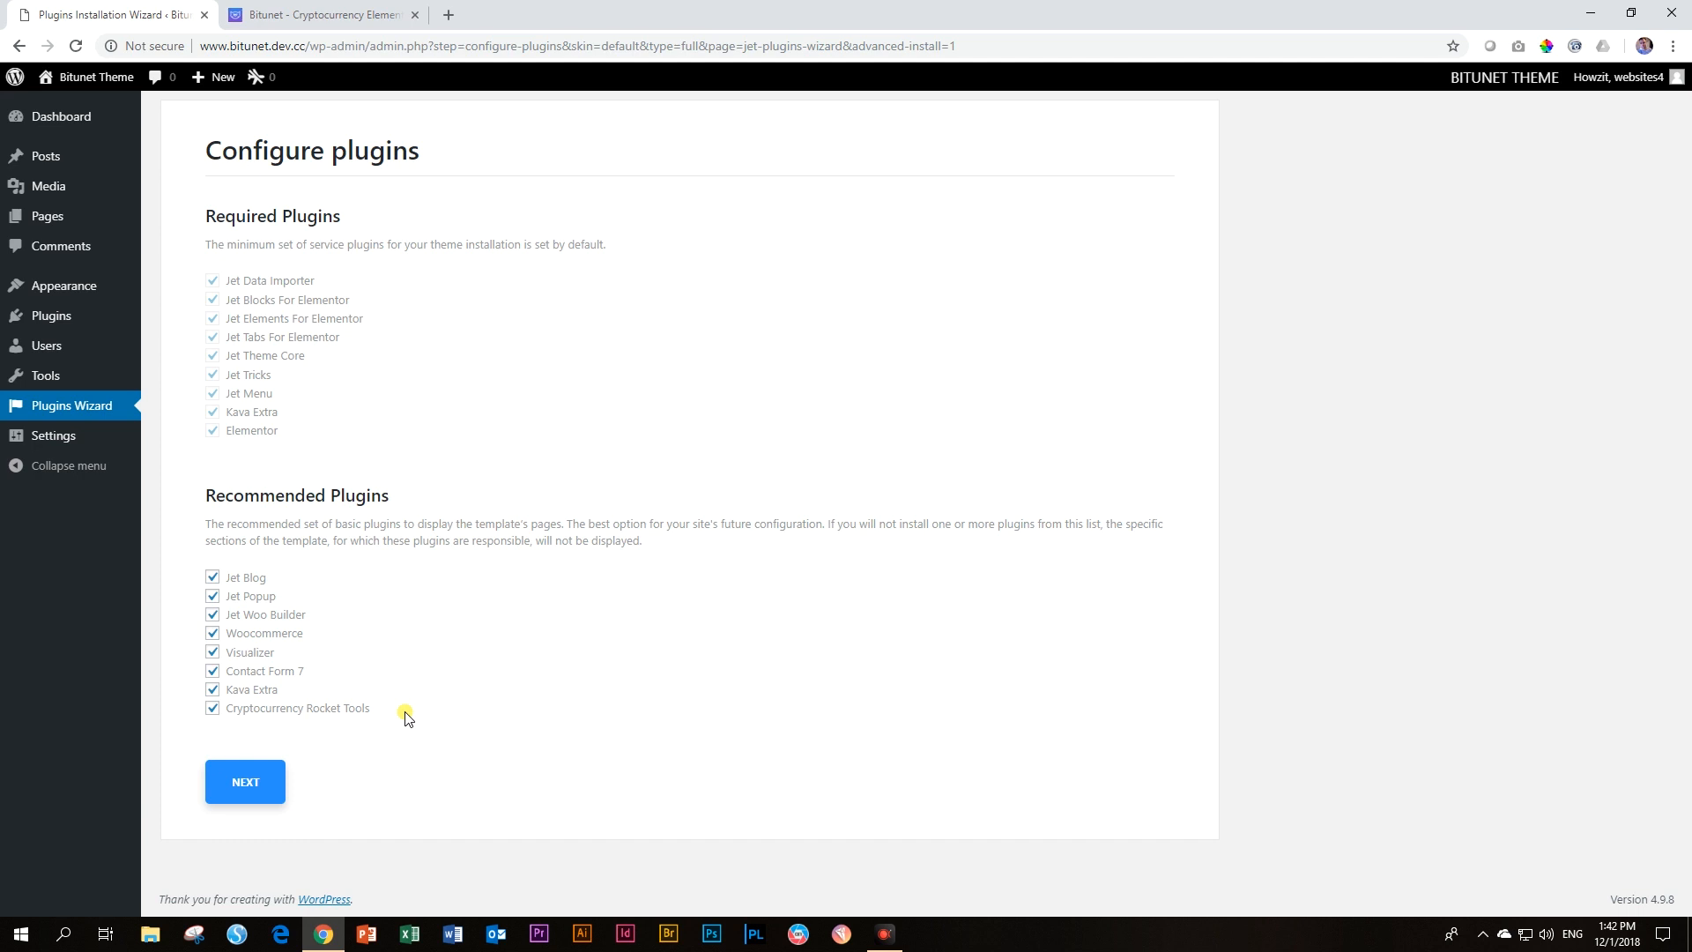
{"action": "left_click", "coordinate": [242, 790]}
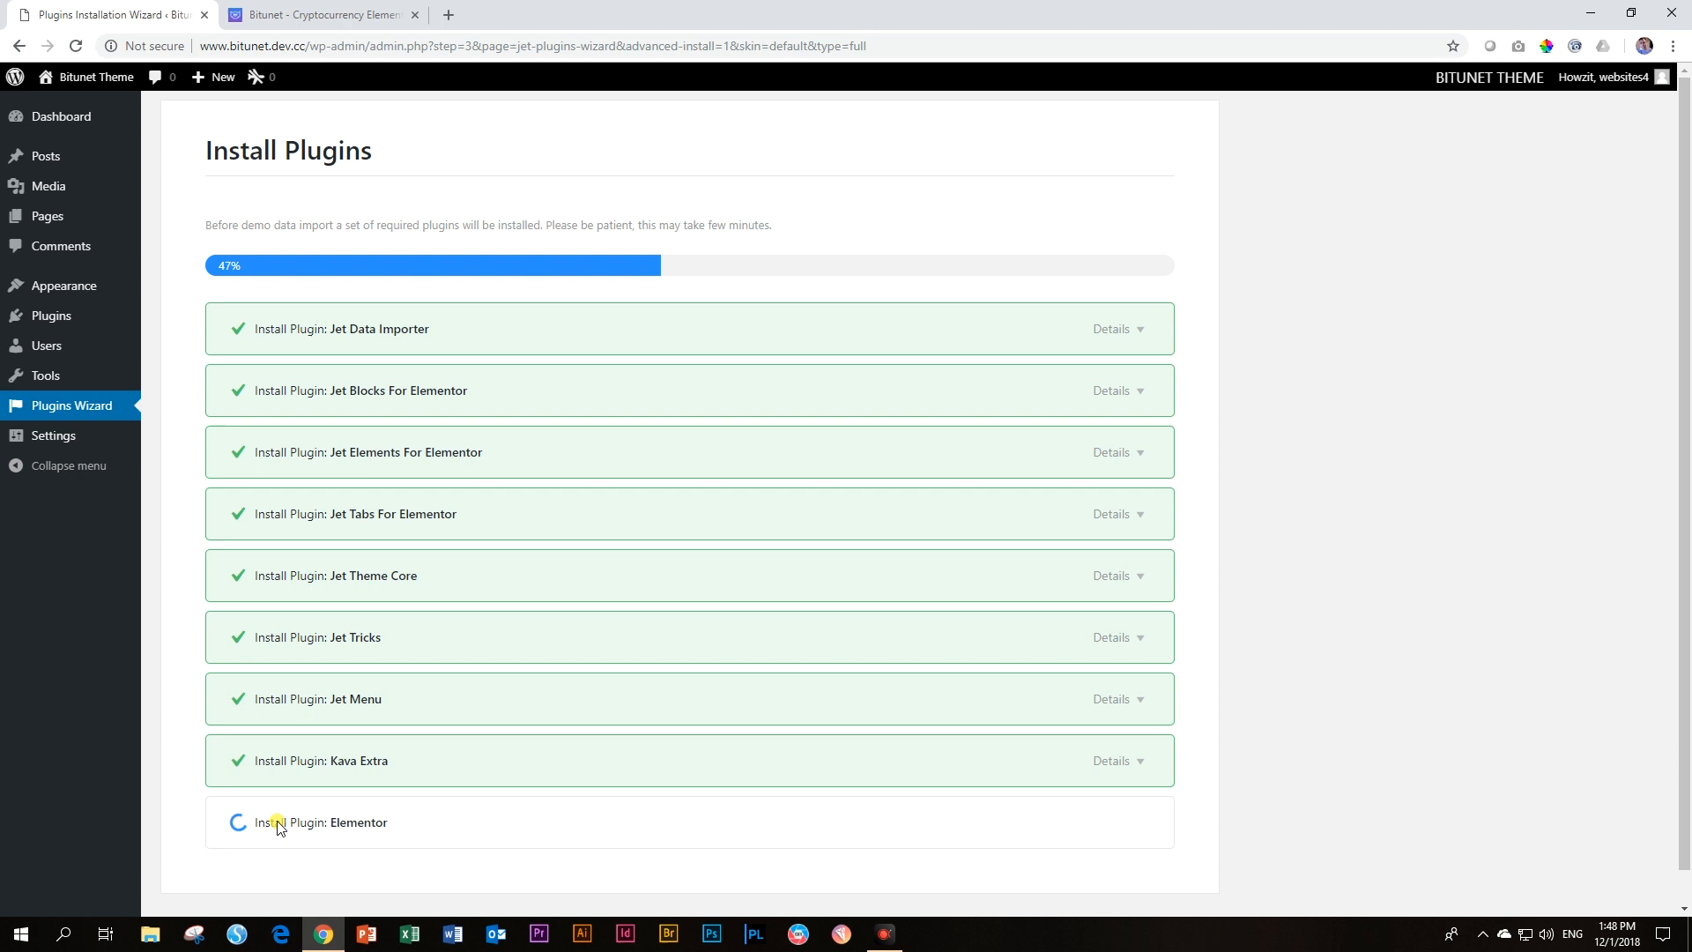
{"action": "left_click", "coordinate": [78, 48]}
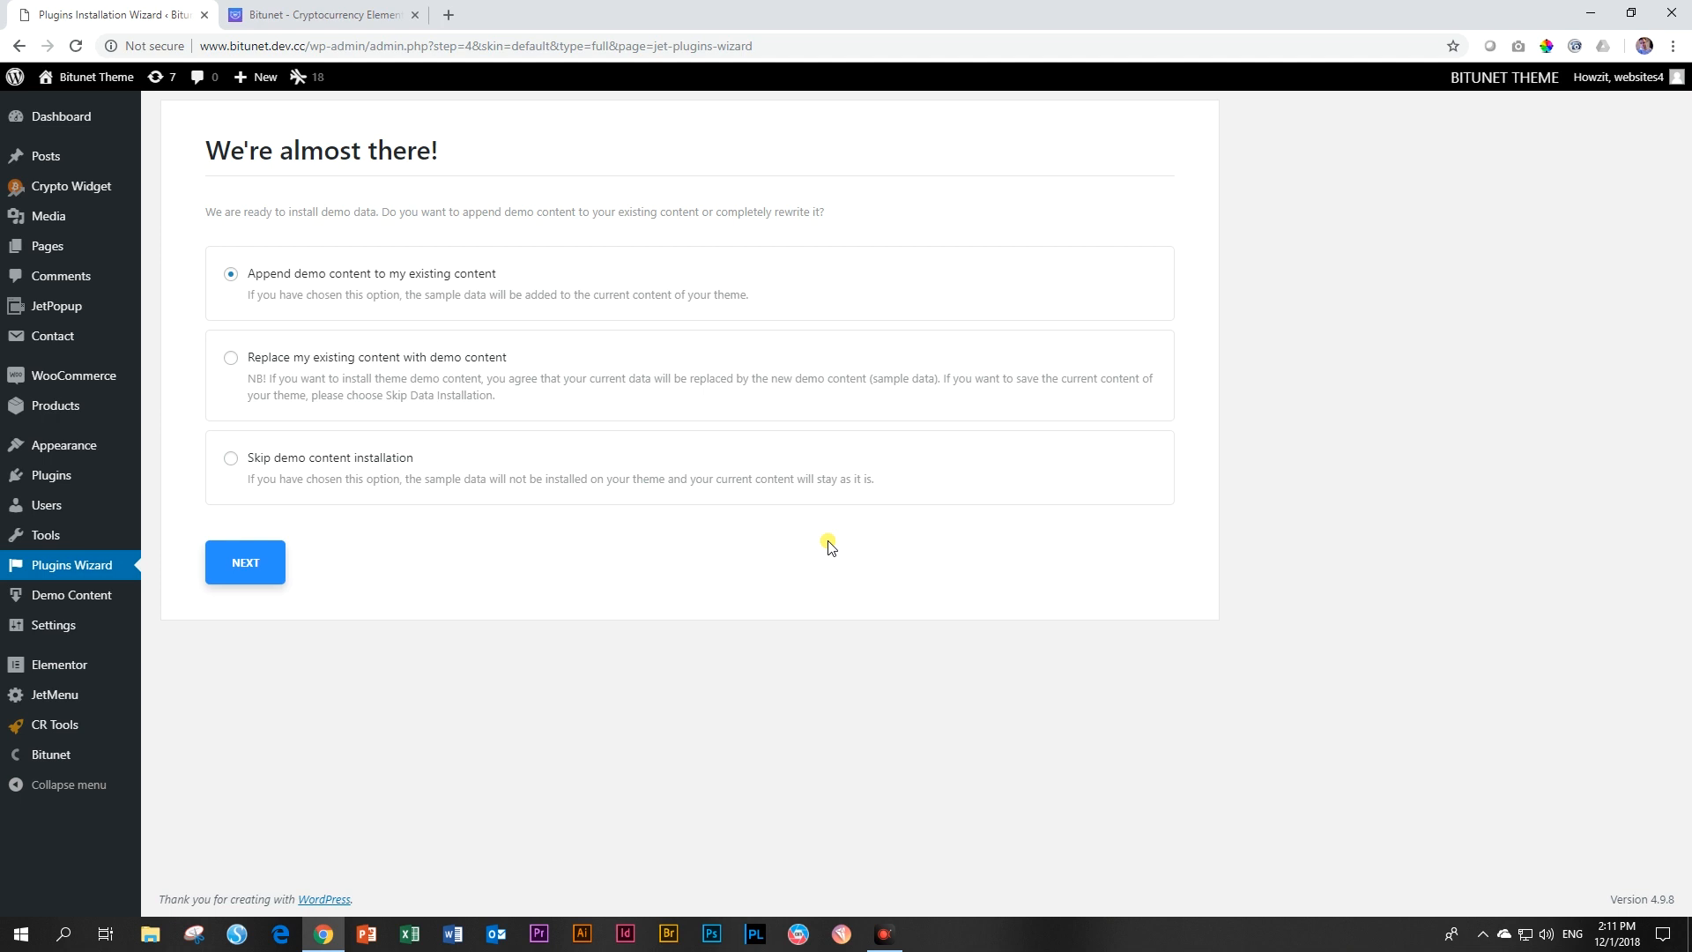
Step: Import the demo data with the option to append demo content to the existing content
{"action": "left_click", "coordinate": [231, 359]}
{"action": "left_click", "coordinate": [230, 275]}
{"action": "left_click", "coordinate": [259, 562]}
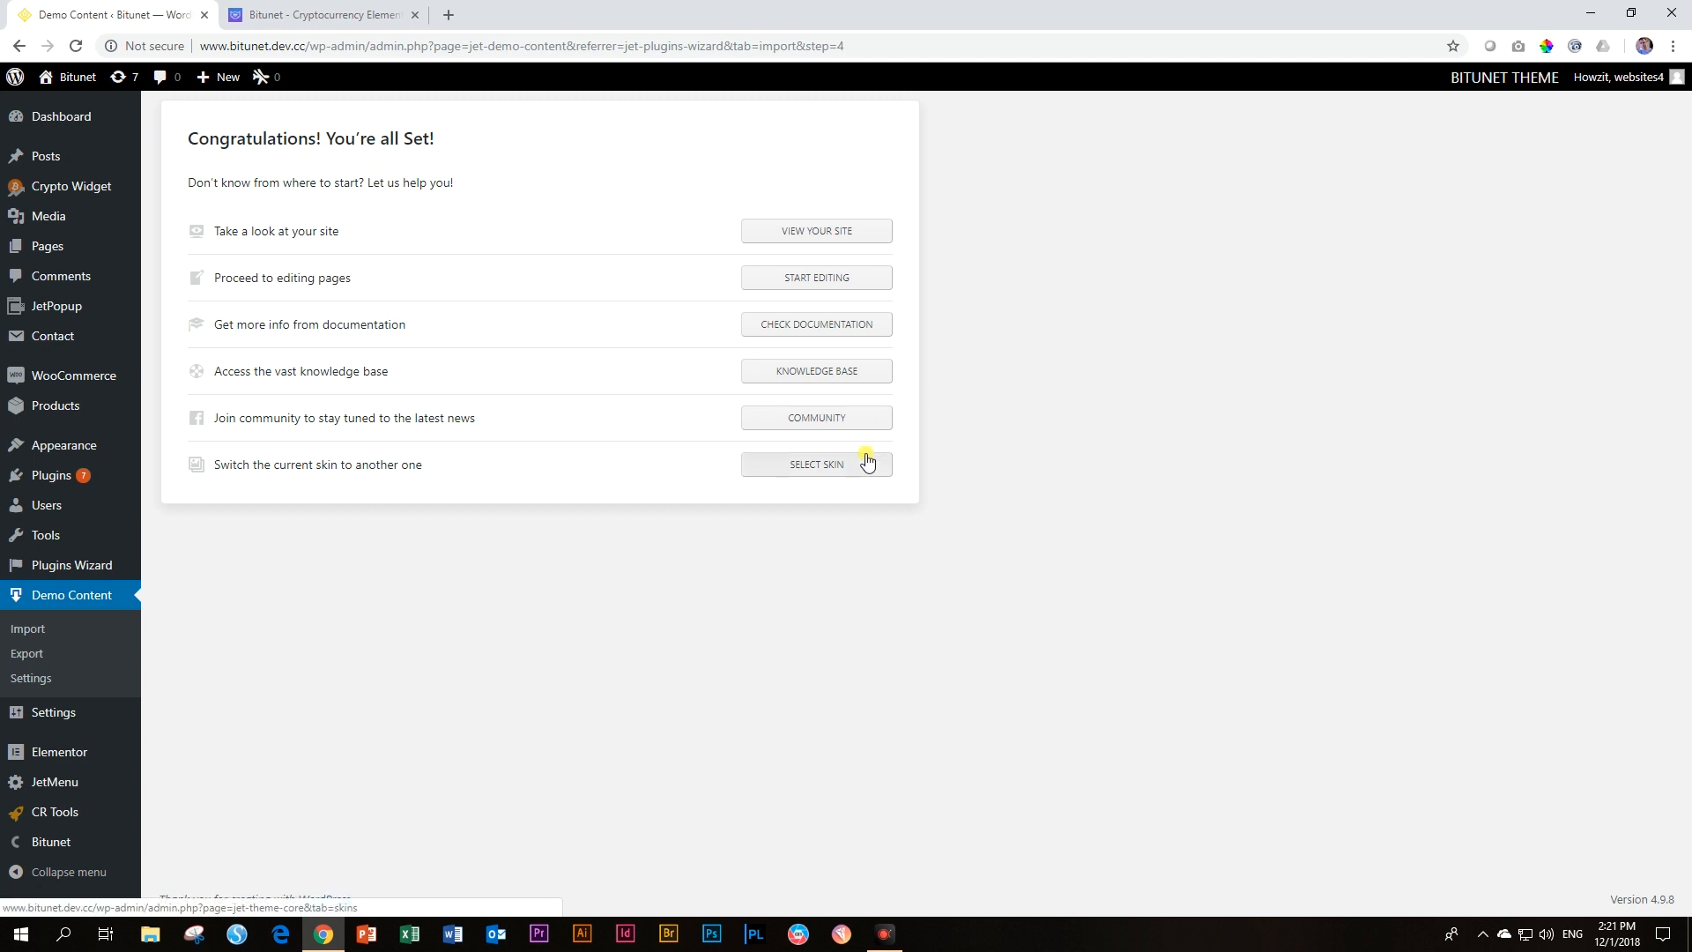
Step: Open the new site from the import completion page and review the homepage from the token countdown to the Roadmap section
{"action": "left_click", "coordinate": [826, 232]}
{"action": "left_click", "coordinate": [368, 7]}
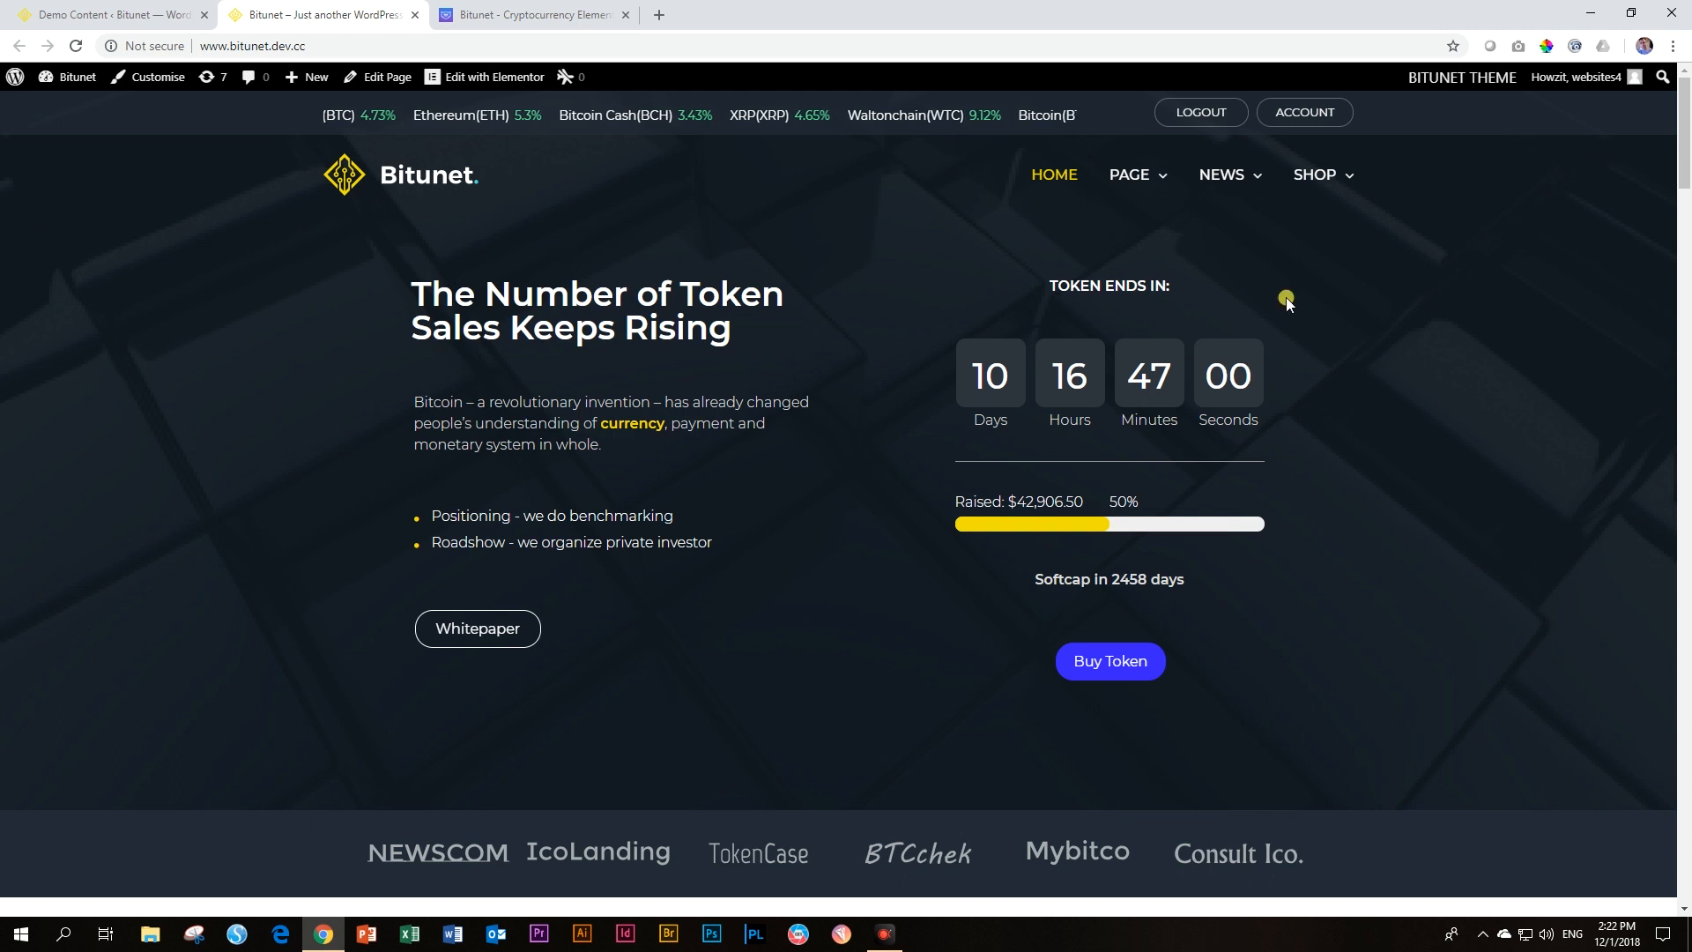
{"action": "scroll", "coordinate": [916, 422], "scroll_direction": "down", "scroll_amount": 3}
{"action": "scroll", "coordinate": [917, 421], "scroll_direction": "down", "scroll_amount": 6}
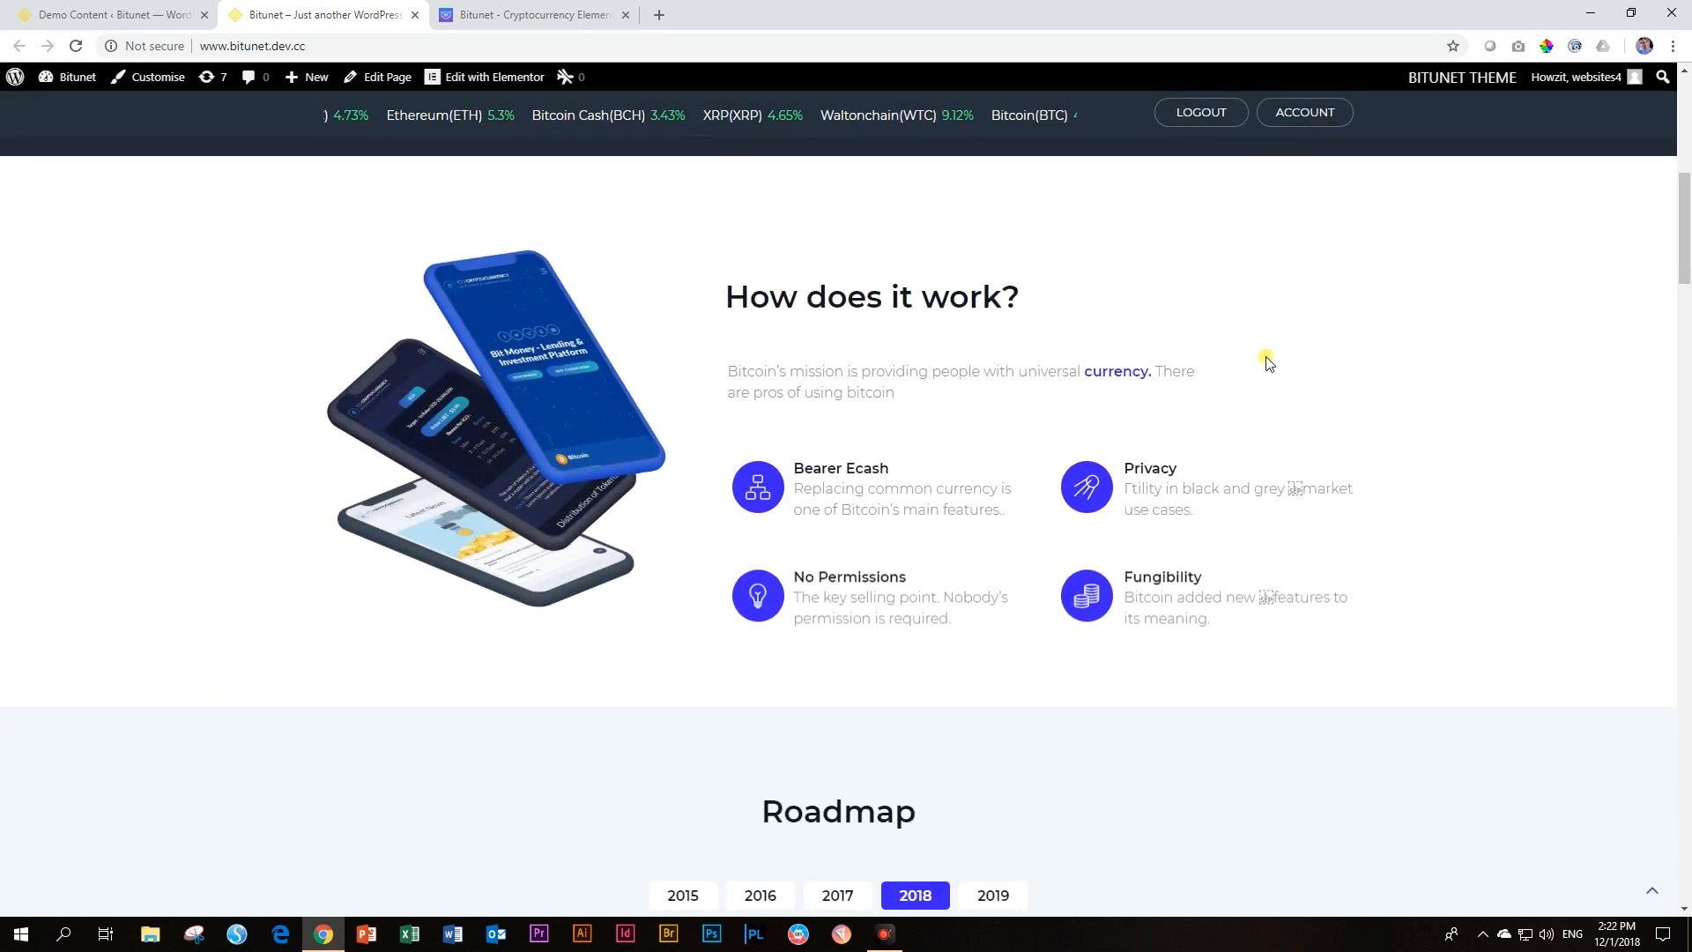
{"action": "scroll", "coordinate": [1267, 362], "scroll_direction": "down", "scroll_amount": 8}
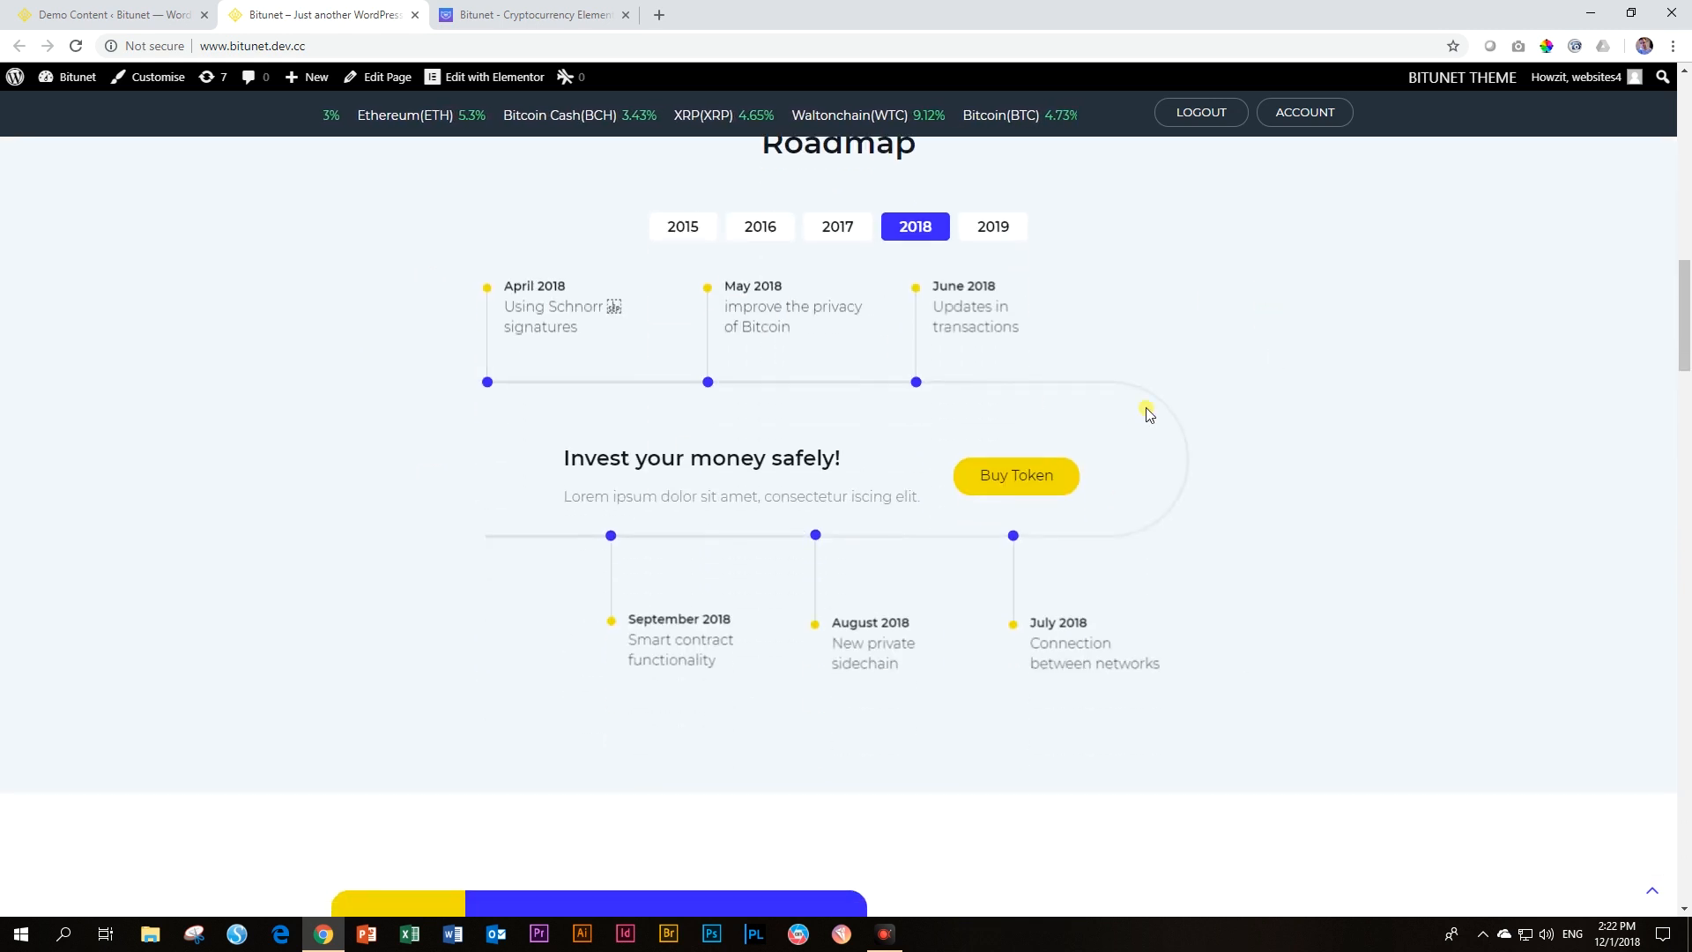
Step: Switch the Roadmap through the years 2015 to 2019, finish on 2018, and examine the Bitcoin price chart below it
{"action": "left_click", "coordinate": [838, 227]}
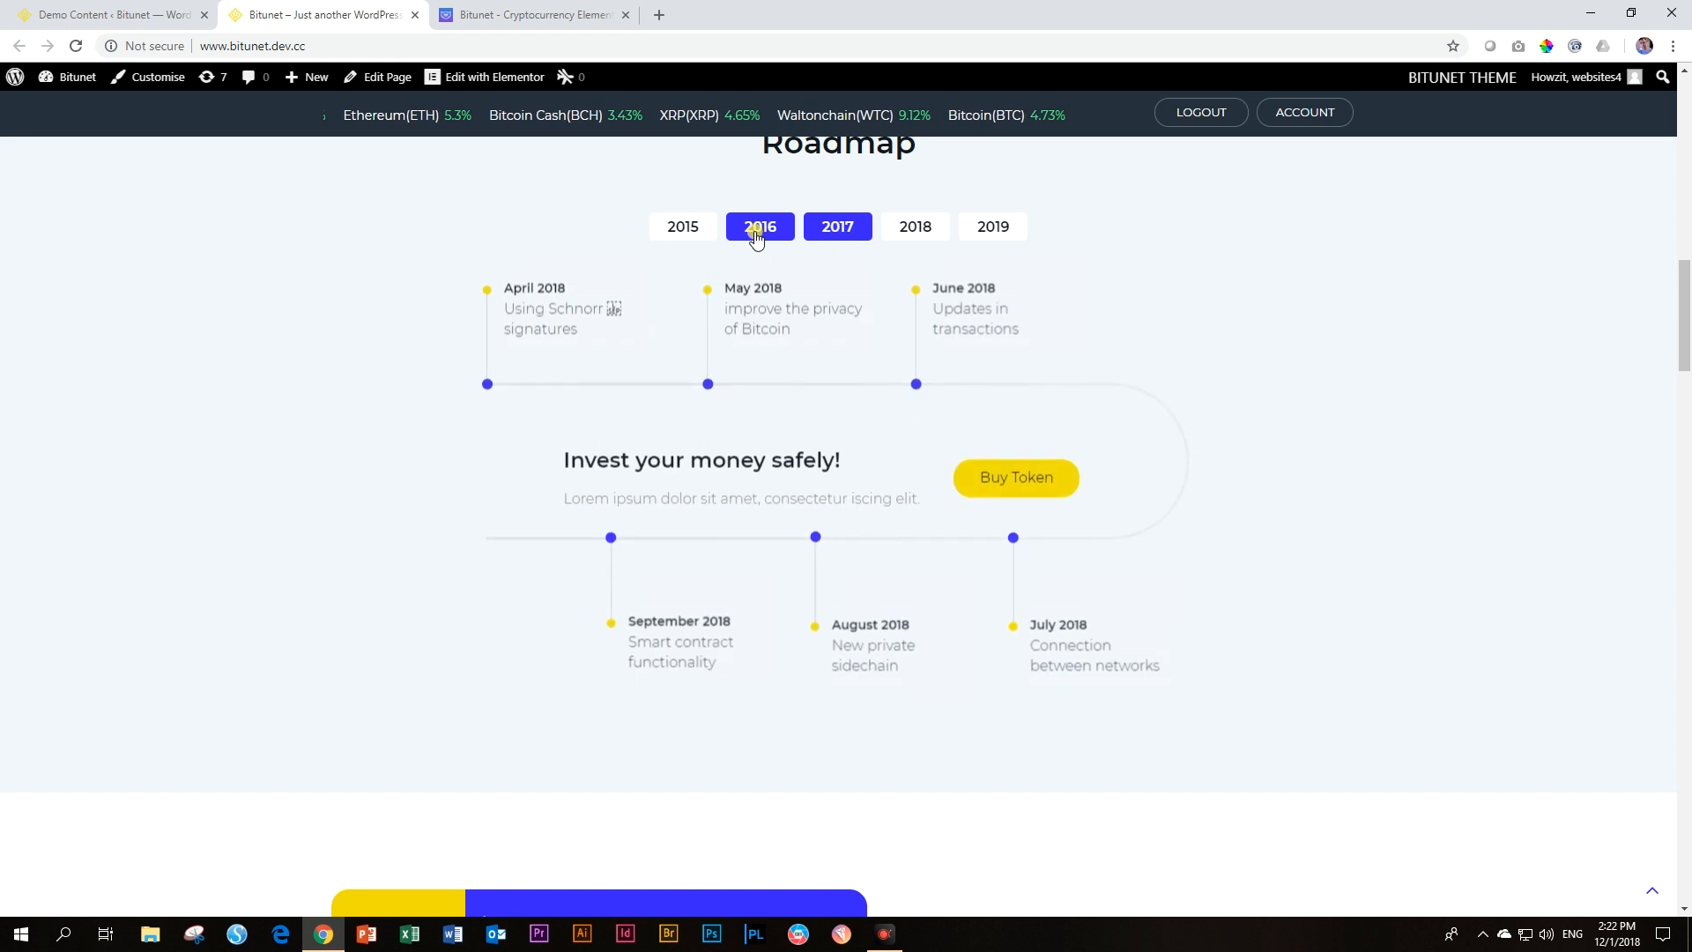
{"action": "left_click", "coordinate": [755, 234]}
{"action": "left_click", "coordinate": [693, 231]}
{"action": "left_click", "coordinate": [993, 226]}
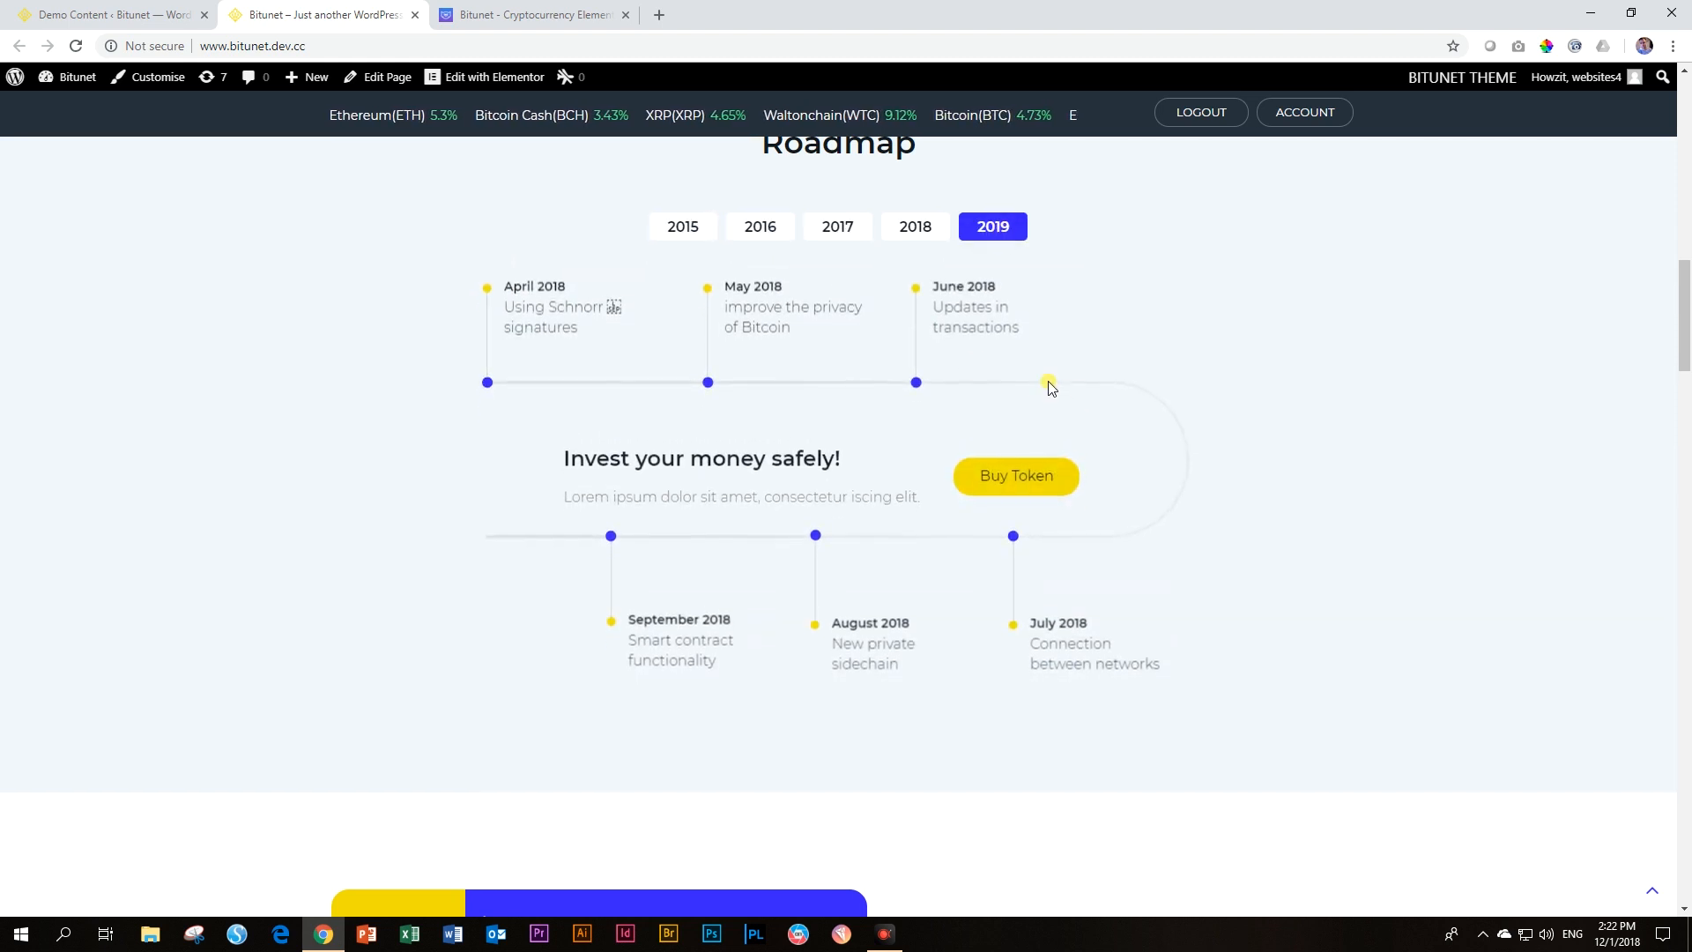
{"action": "left_click", "coordinate": [683, 228]}
{"action": "left_click", "coordinate": [767, 227]}
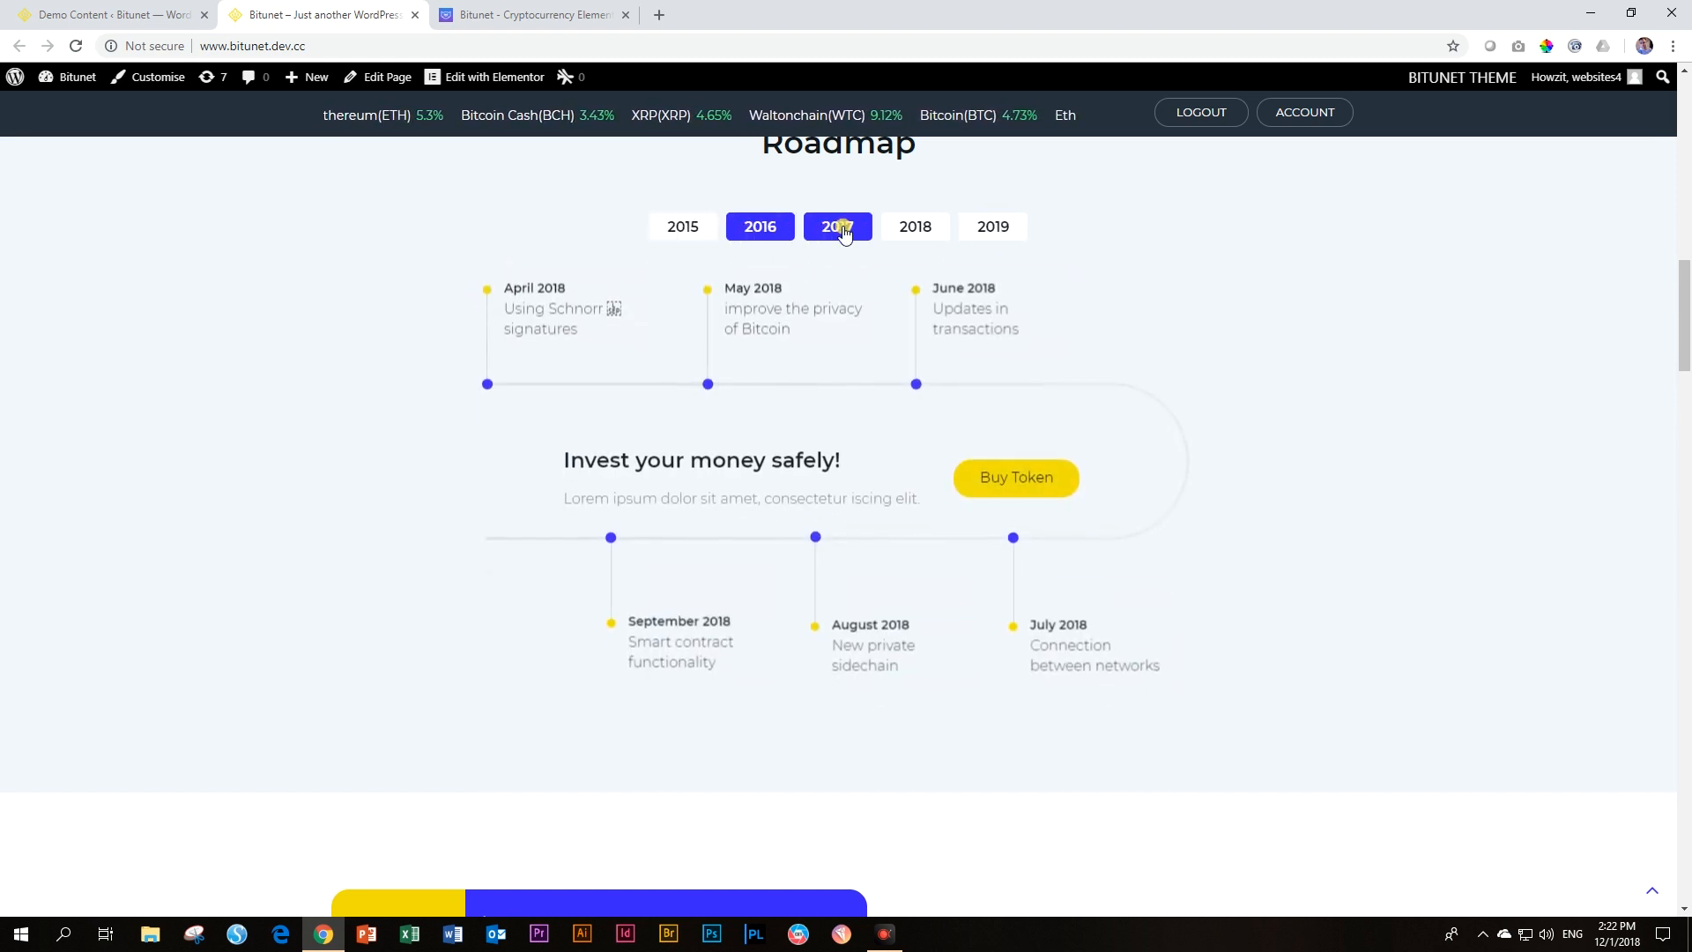
{"action": "left_click", "coordinate": [843, 229]}
{"action": "left_click", "coordinate": [913, 227]}
{"action": "scroll", "coordinate": [904, 314], "scroll_direction": "down", "scroll_amount": 8}
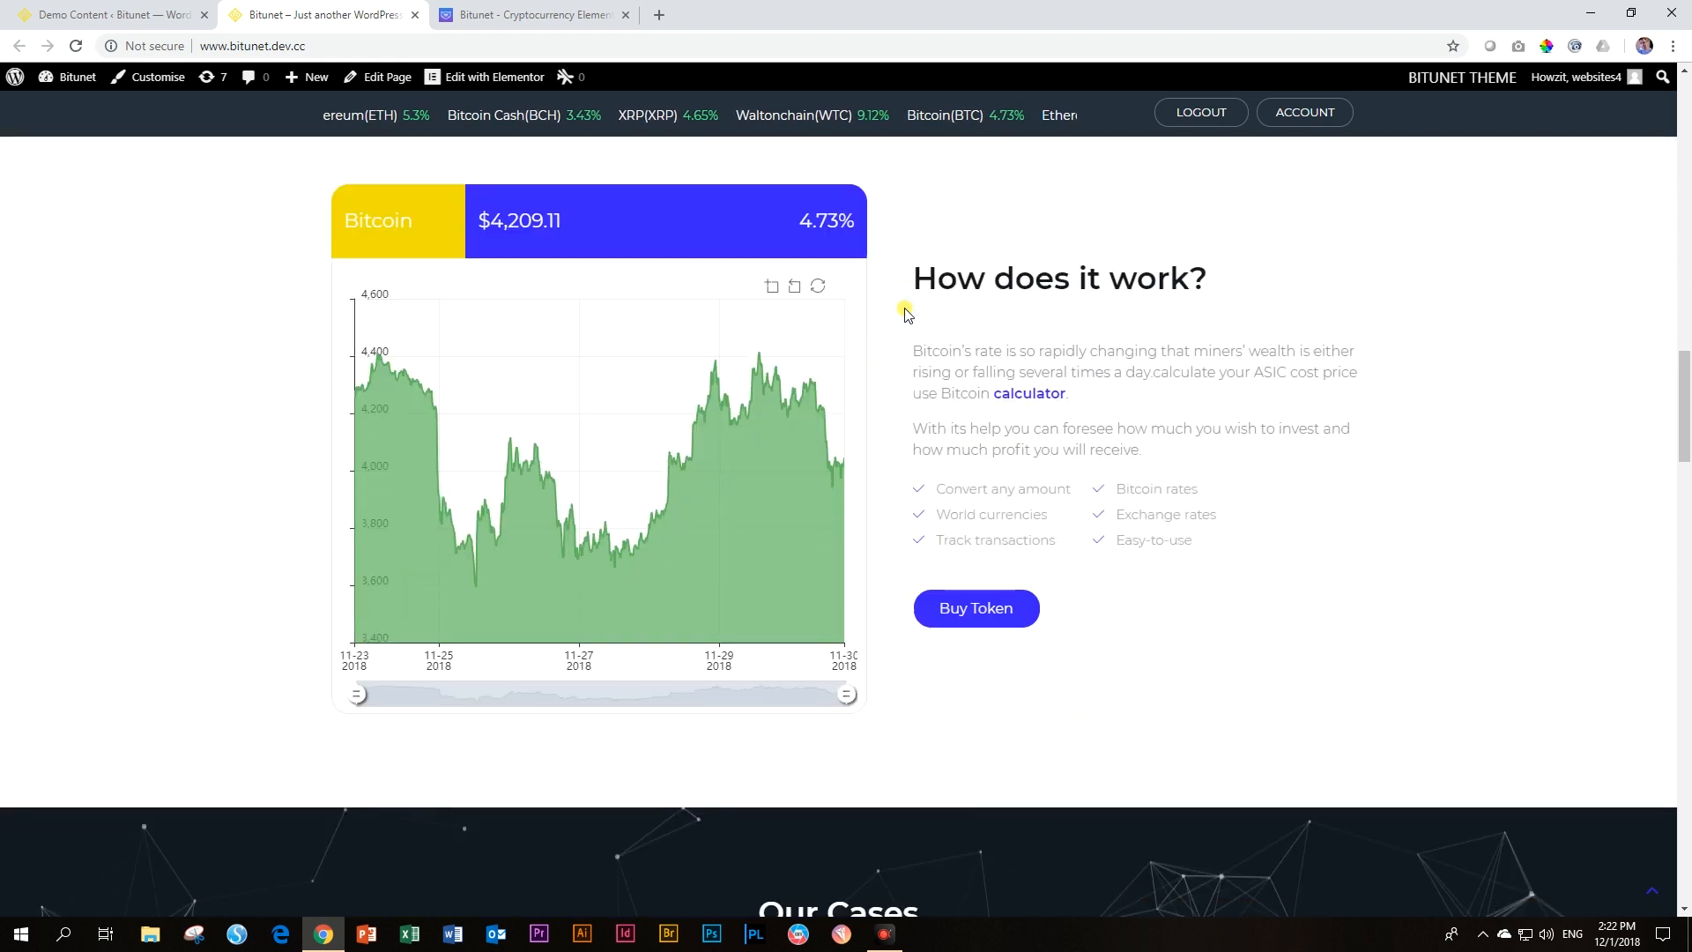
{"action": "scroll", "coordinate": [906, 312], "scroll_direction": "up", "scroll_amount": 1}
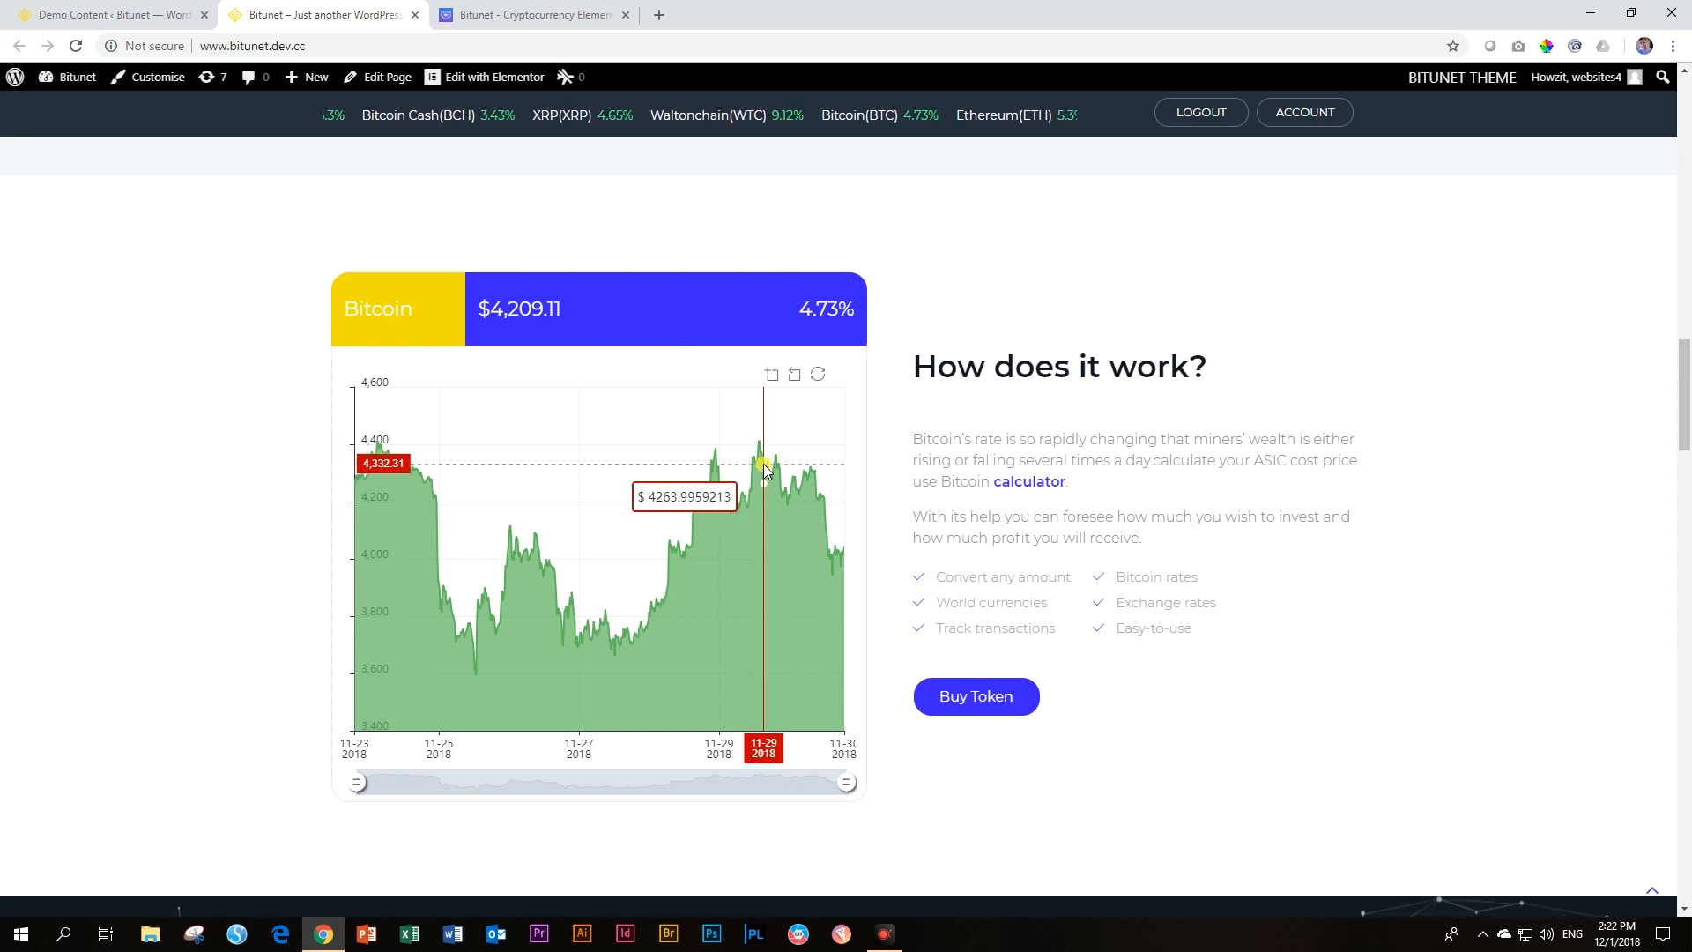
Step: Filter the Our Cases section by Advisory, Strategy, Consulting and Management, then show All cases again
{"action": "scroll", "coordinate": [766, 470], "scroll_direction": "down", "scroll_amount": 8}
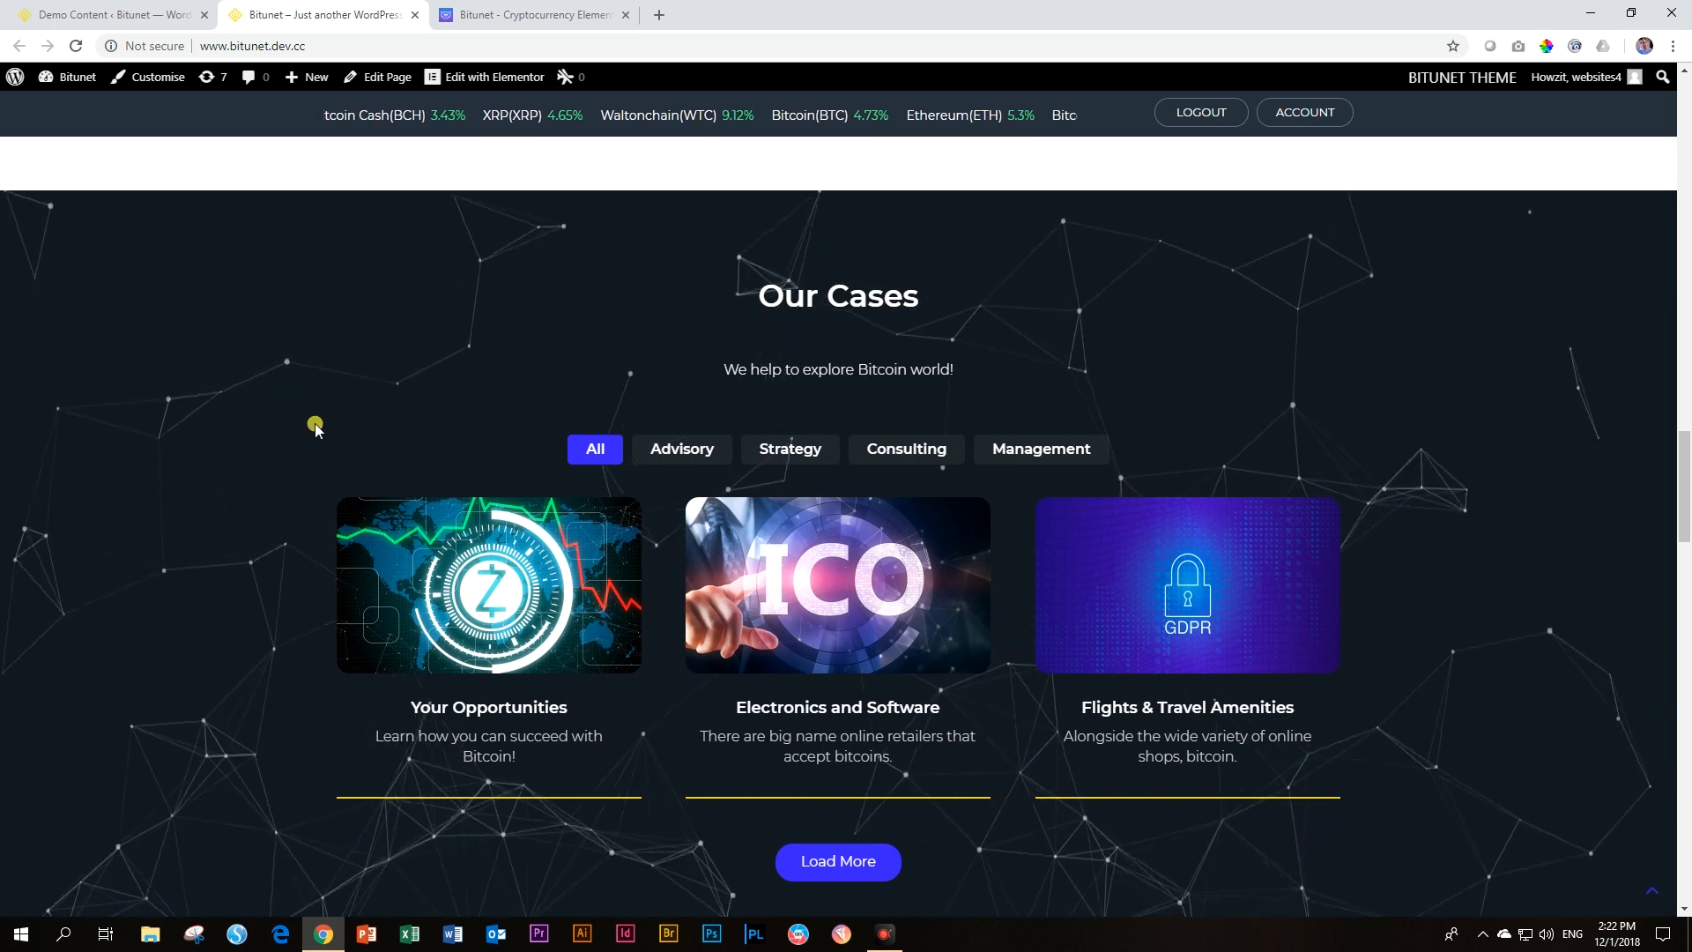
{"action": "scroll", "coordinate": [312, 429], "scroll_direction": "down", "scroll_amount": 1}
{"action": "left_click", "coordinate": [683, 360]}
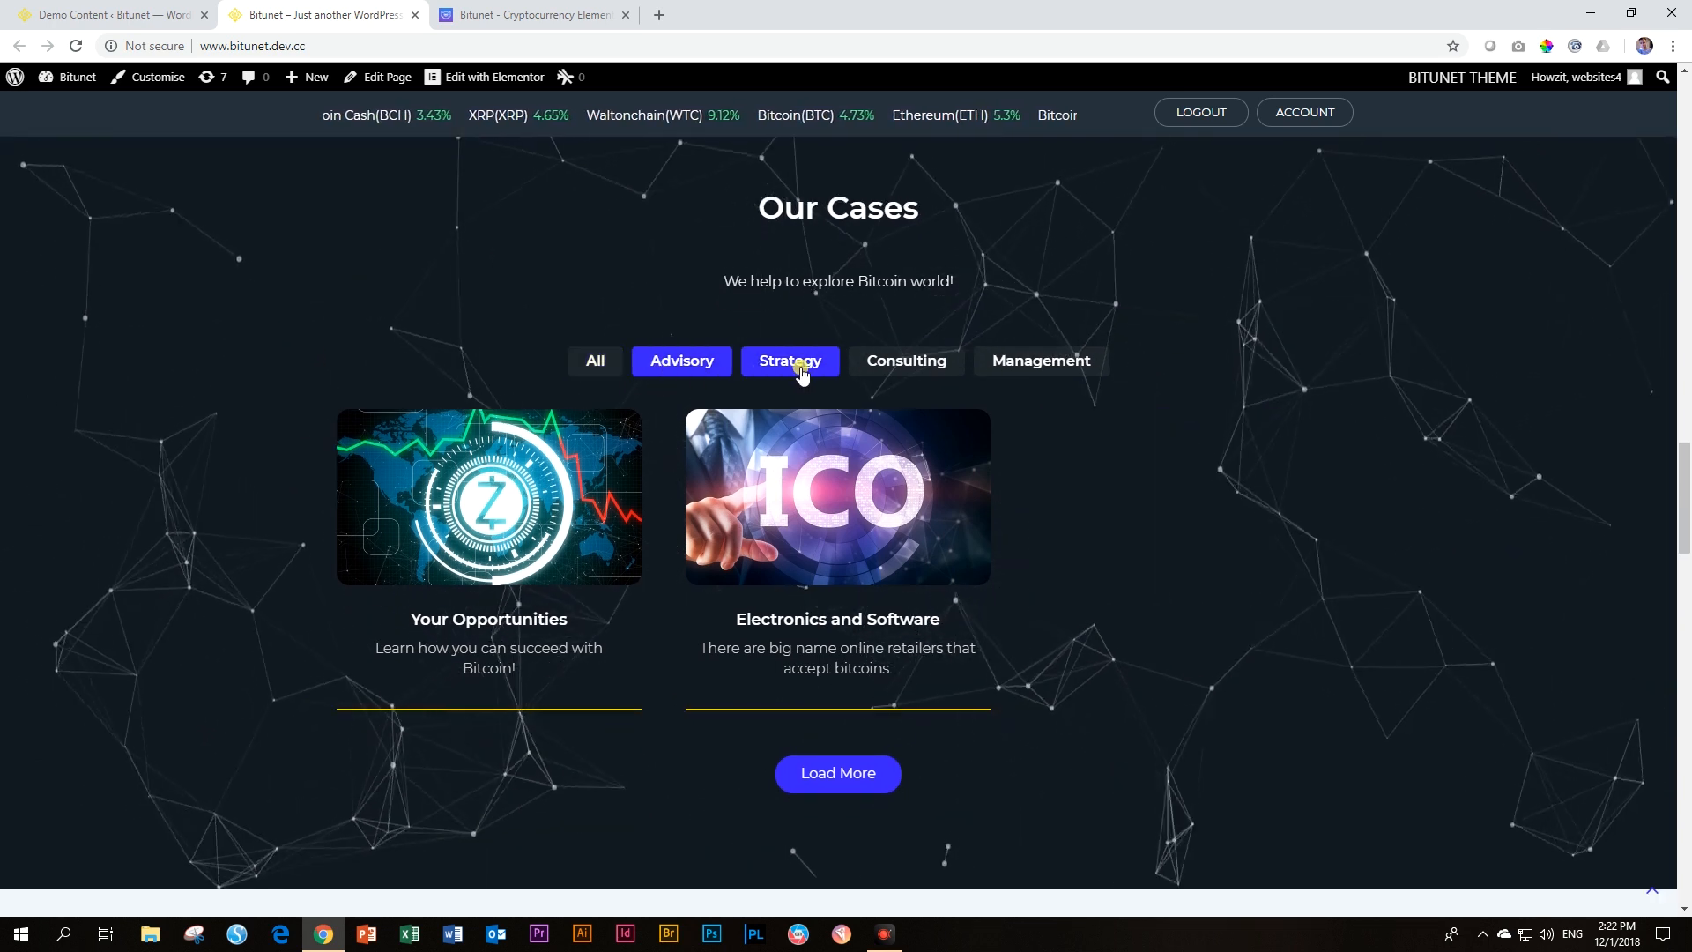
{"action": "left_click", "coordinate": [798, 364]}
{"action": "left_click", "coordinate": [873, 369]}
{"action": "left_click", "coordinate": [1020, 365]}
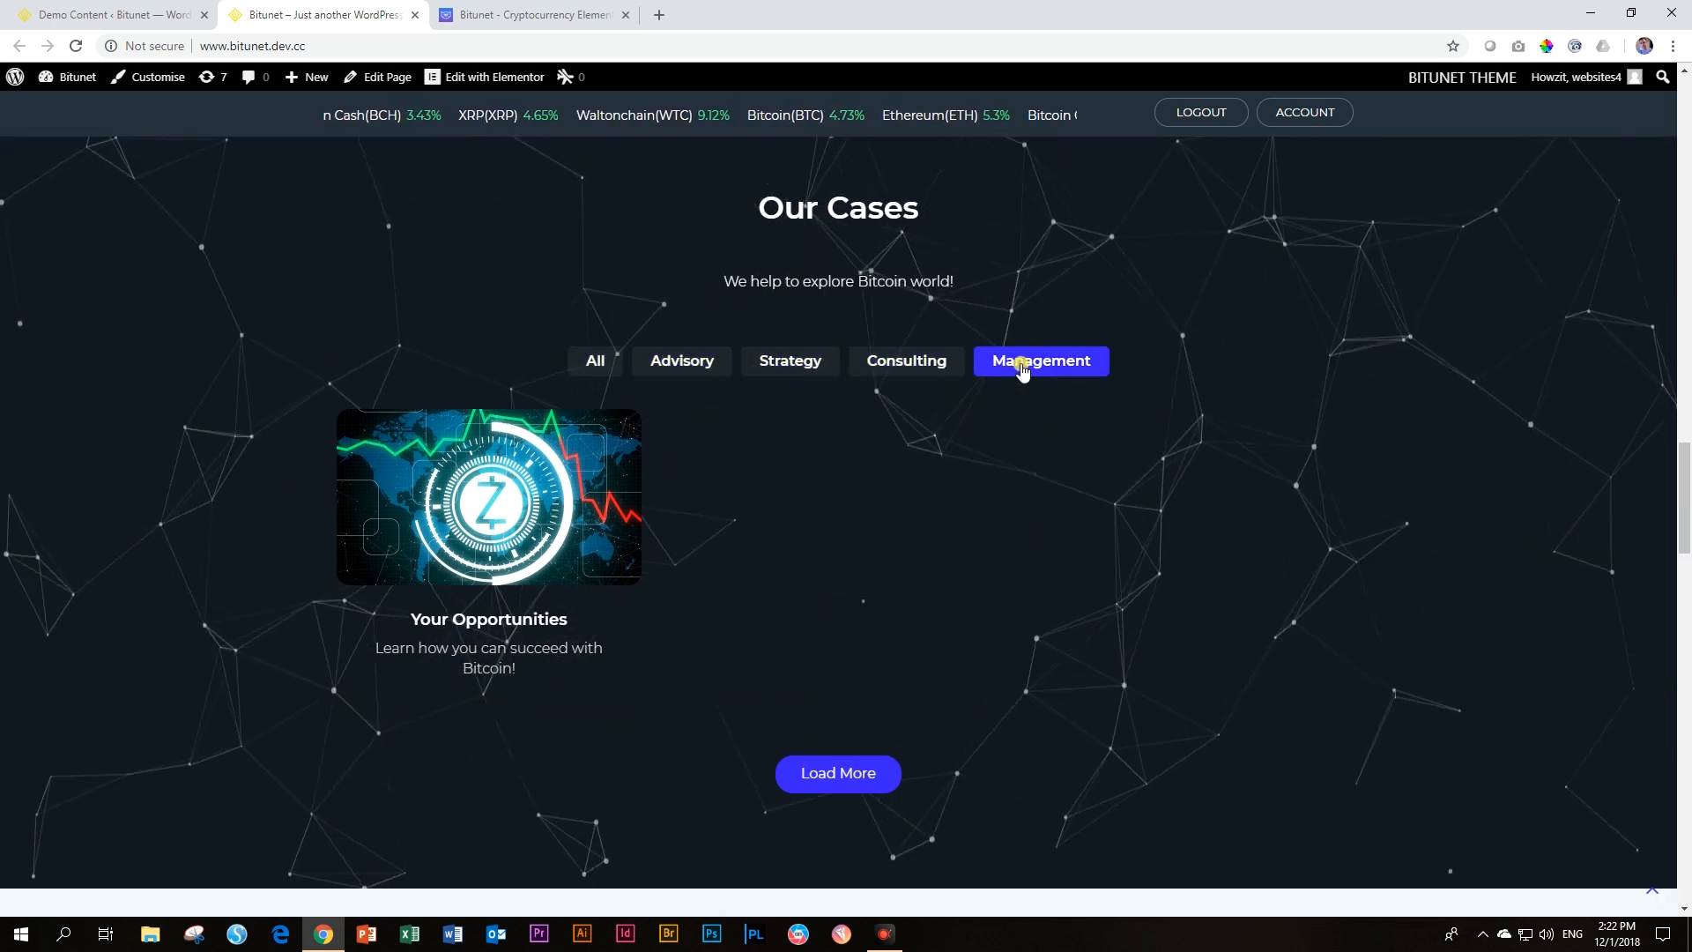
{"action": "left_click", "coordinate": [795, 364]}
{"action": "left_click", "coordinate": [690, 368]}
{"action": "left_click", "coordinate": [578, 362]}
Step: Examine the rest of the homepage, from the token sale plans through token distribution, FAQ, team and counters to the footer
{"action": "scroll", "coordinate": [607, 398], "scroll_direction": "down", "scroll_amount": 7}
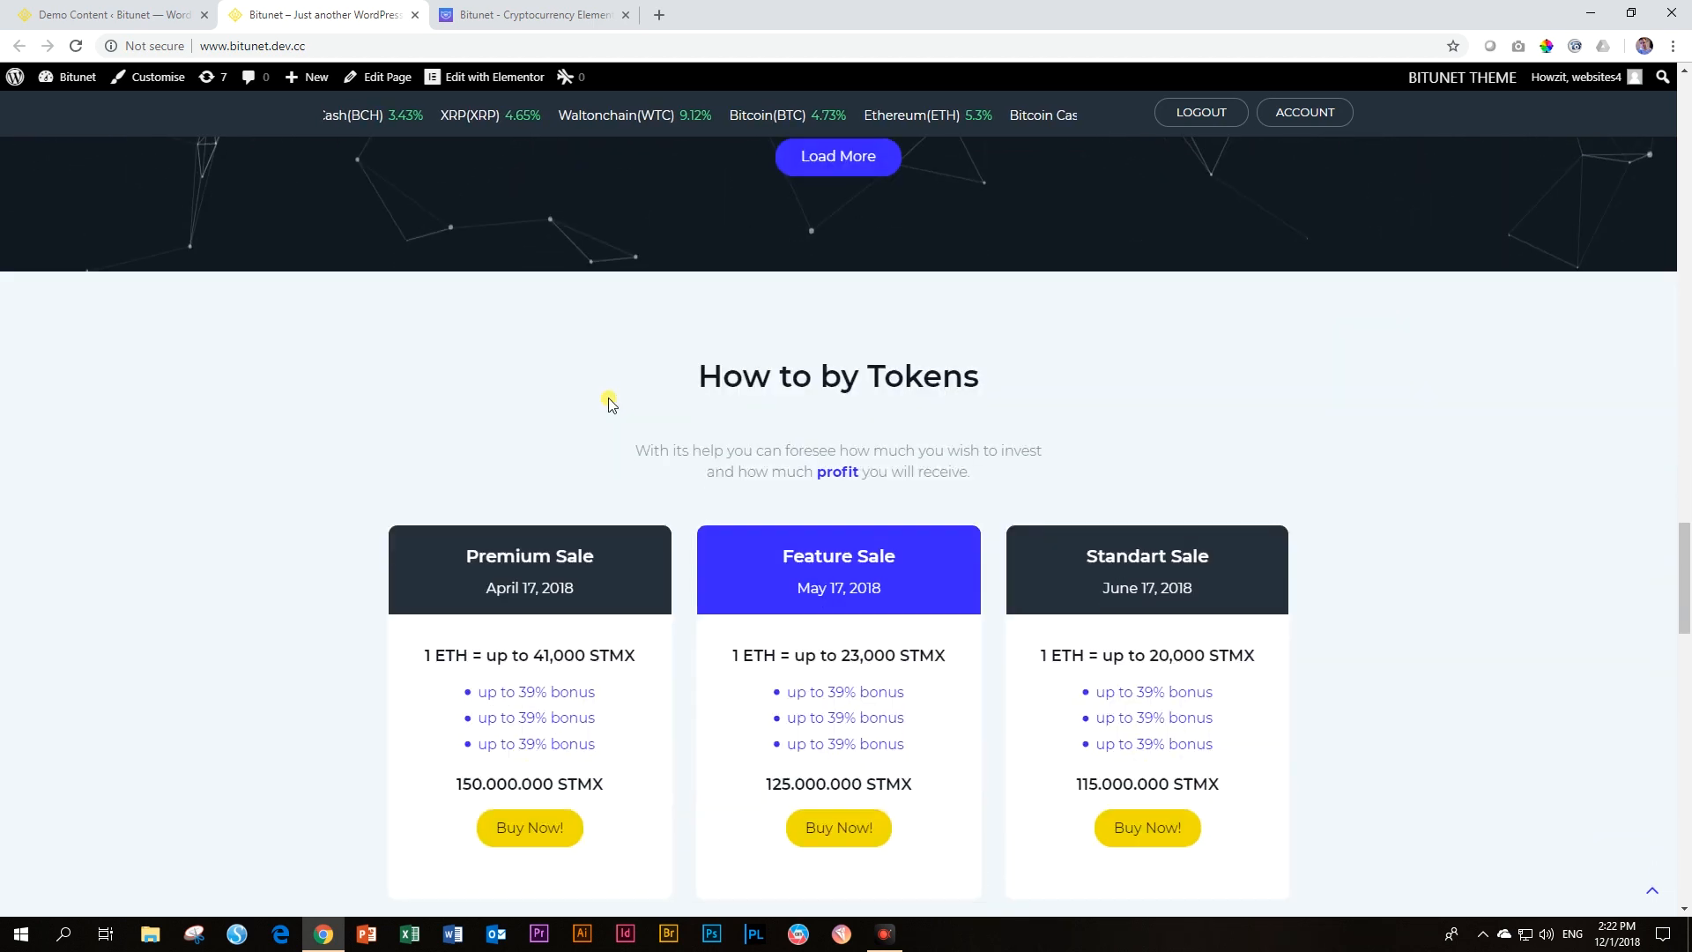
{"action": "scroll", "coordinate": [610, 397], "scroll_direction": "down", "scroll_amount": 4}
{"action": "scroll", "coordinate": [494, 387], "scroll_direction": "up", "scroll_amount": 3}
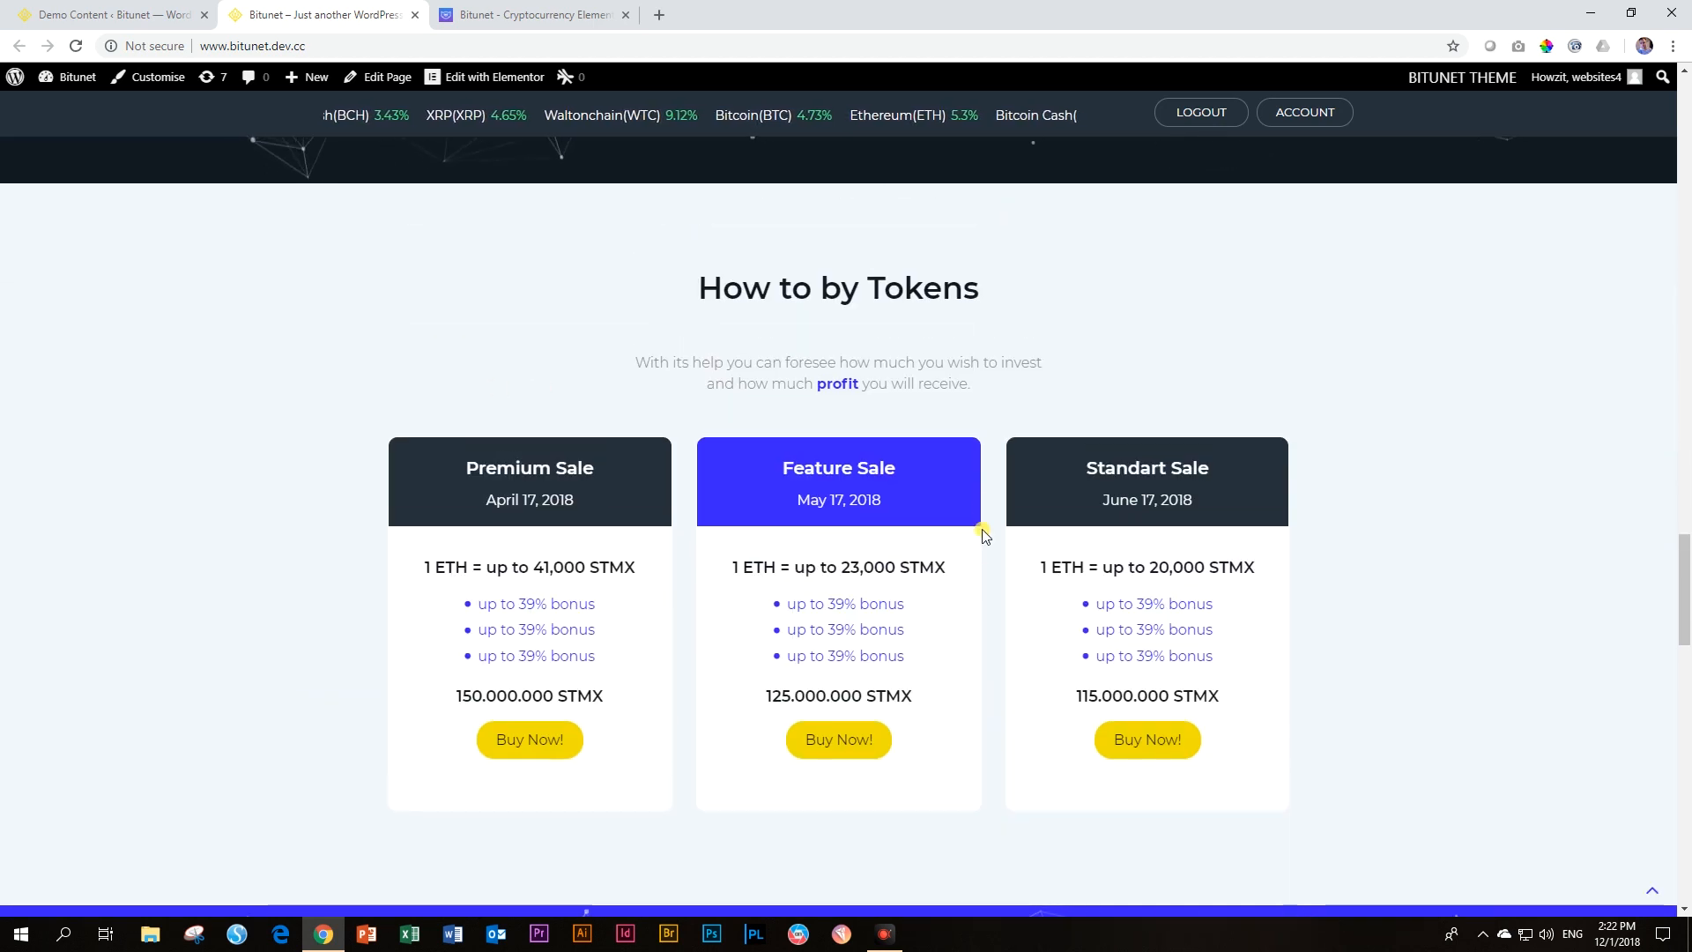
{"action": "scroll", "coordinate": [978, 537], "scroll_direction": "down", "scroll_amount": 1}
{"action": "scroll", "coordinate": [978, 559], "scroll_direction": "down", "scroll_amount": 12}
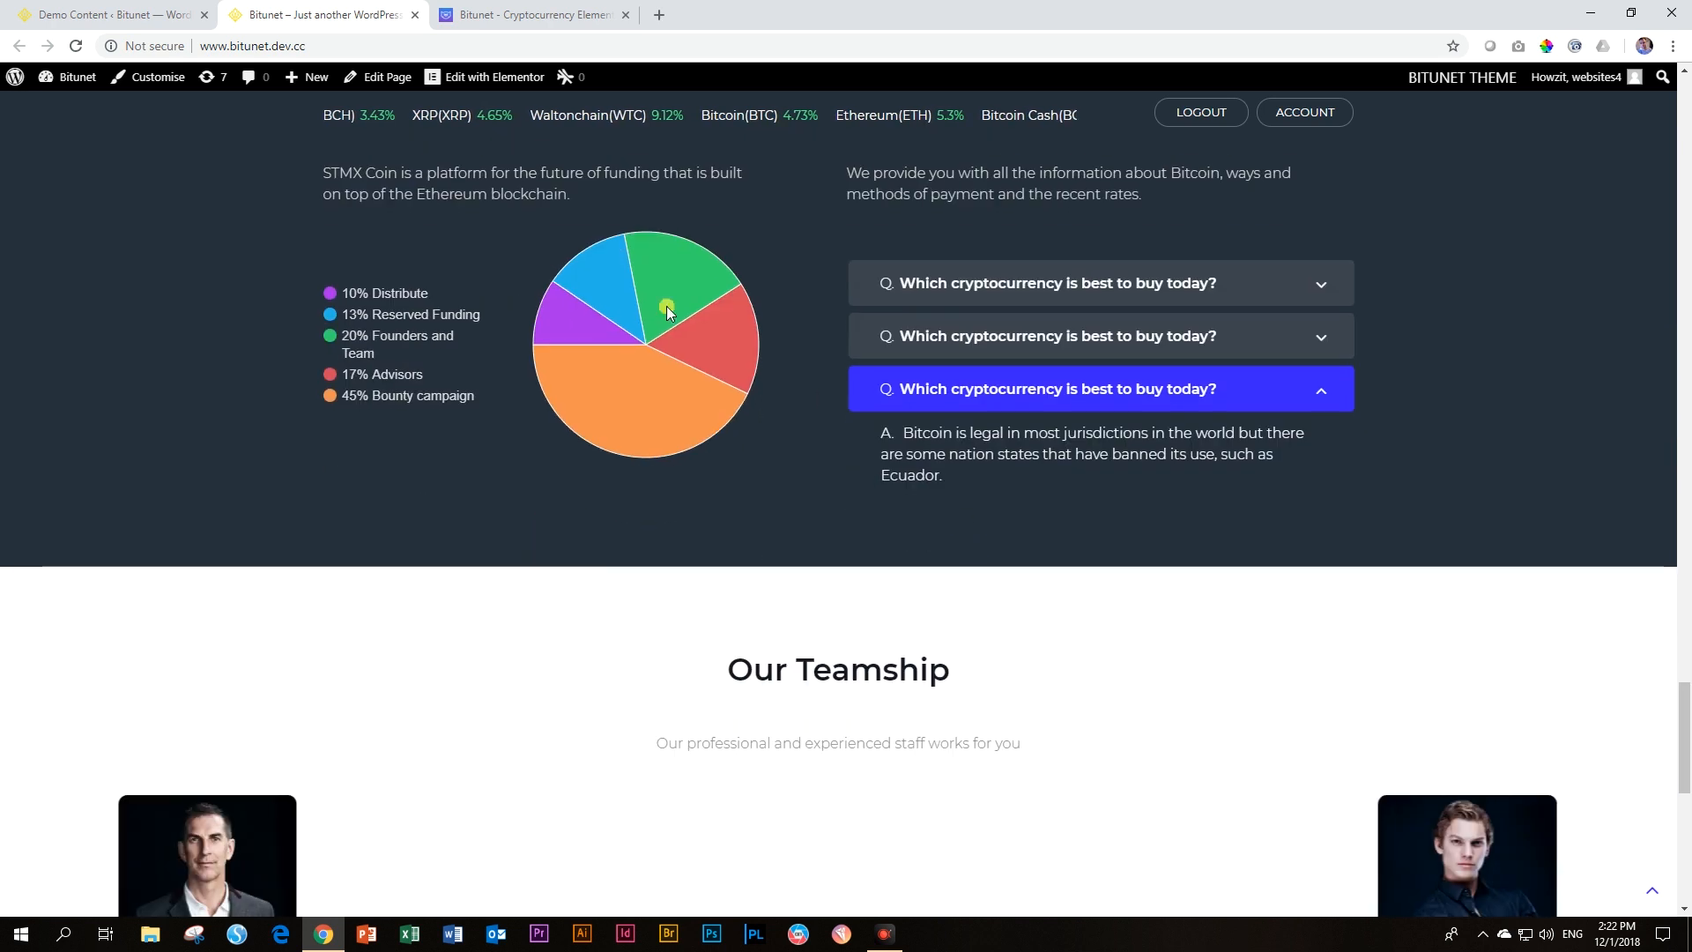
{"action": "scroll", "coordinate": [731, 406], "scroll_direction": "up", "scroll_amount": 3}
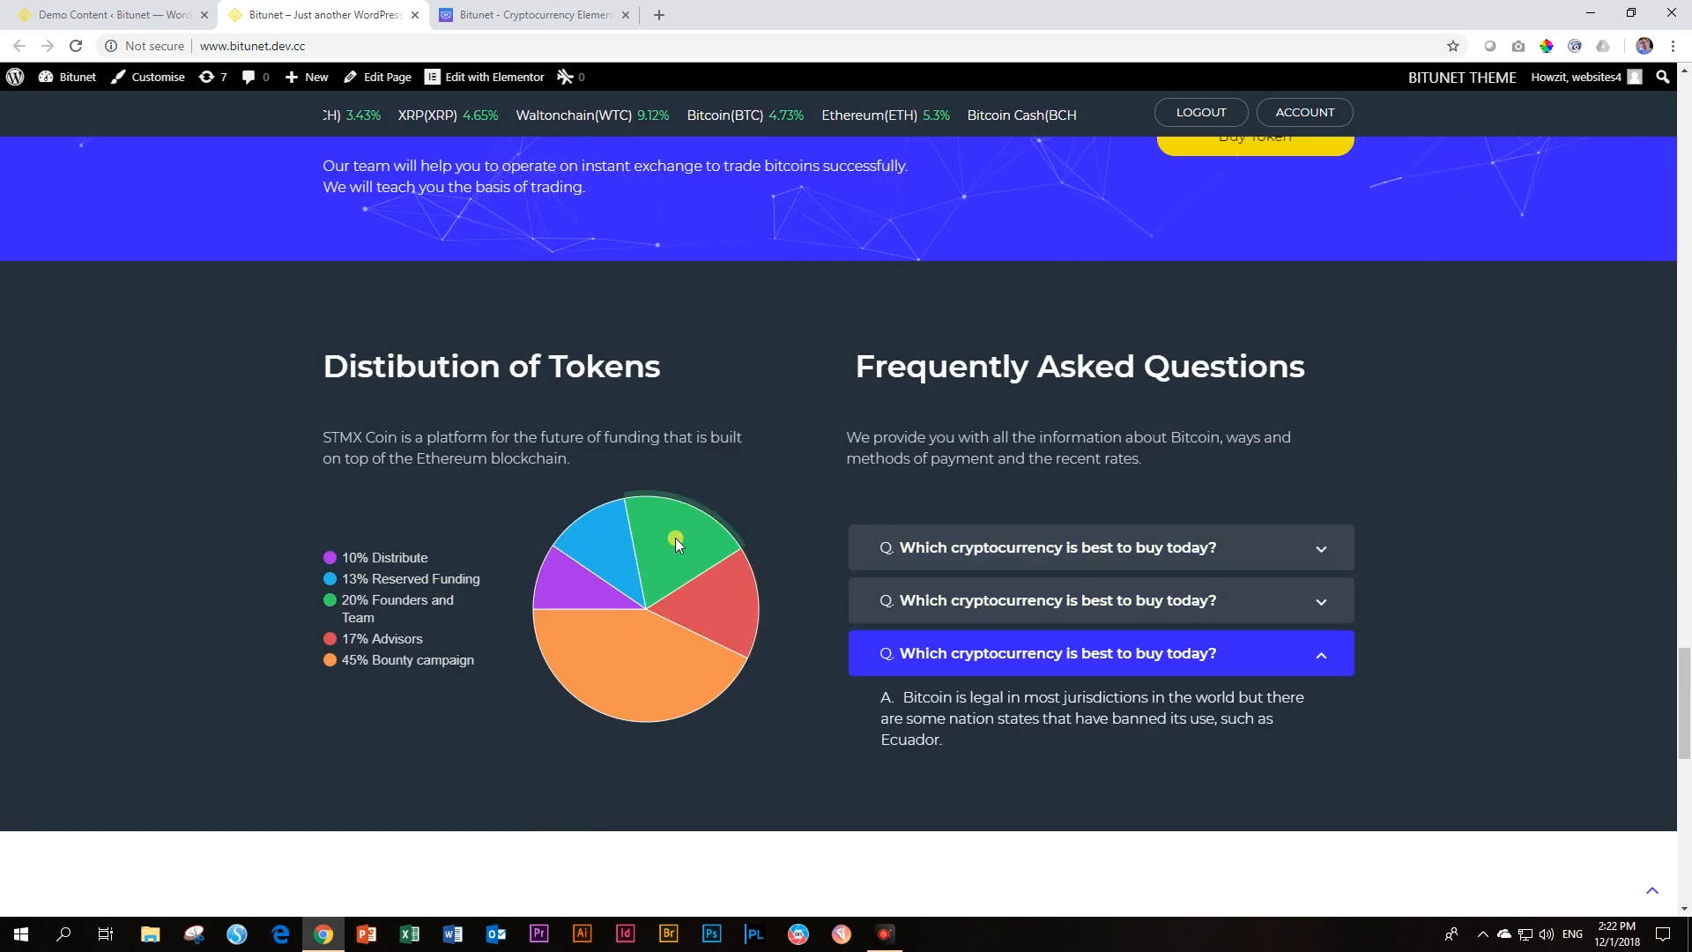
{"action": "scroll", "coordinate": [851, 460], "scroll_direction": "down", "scroll_amount": 8}
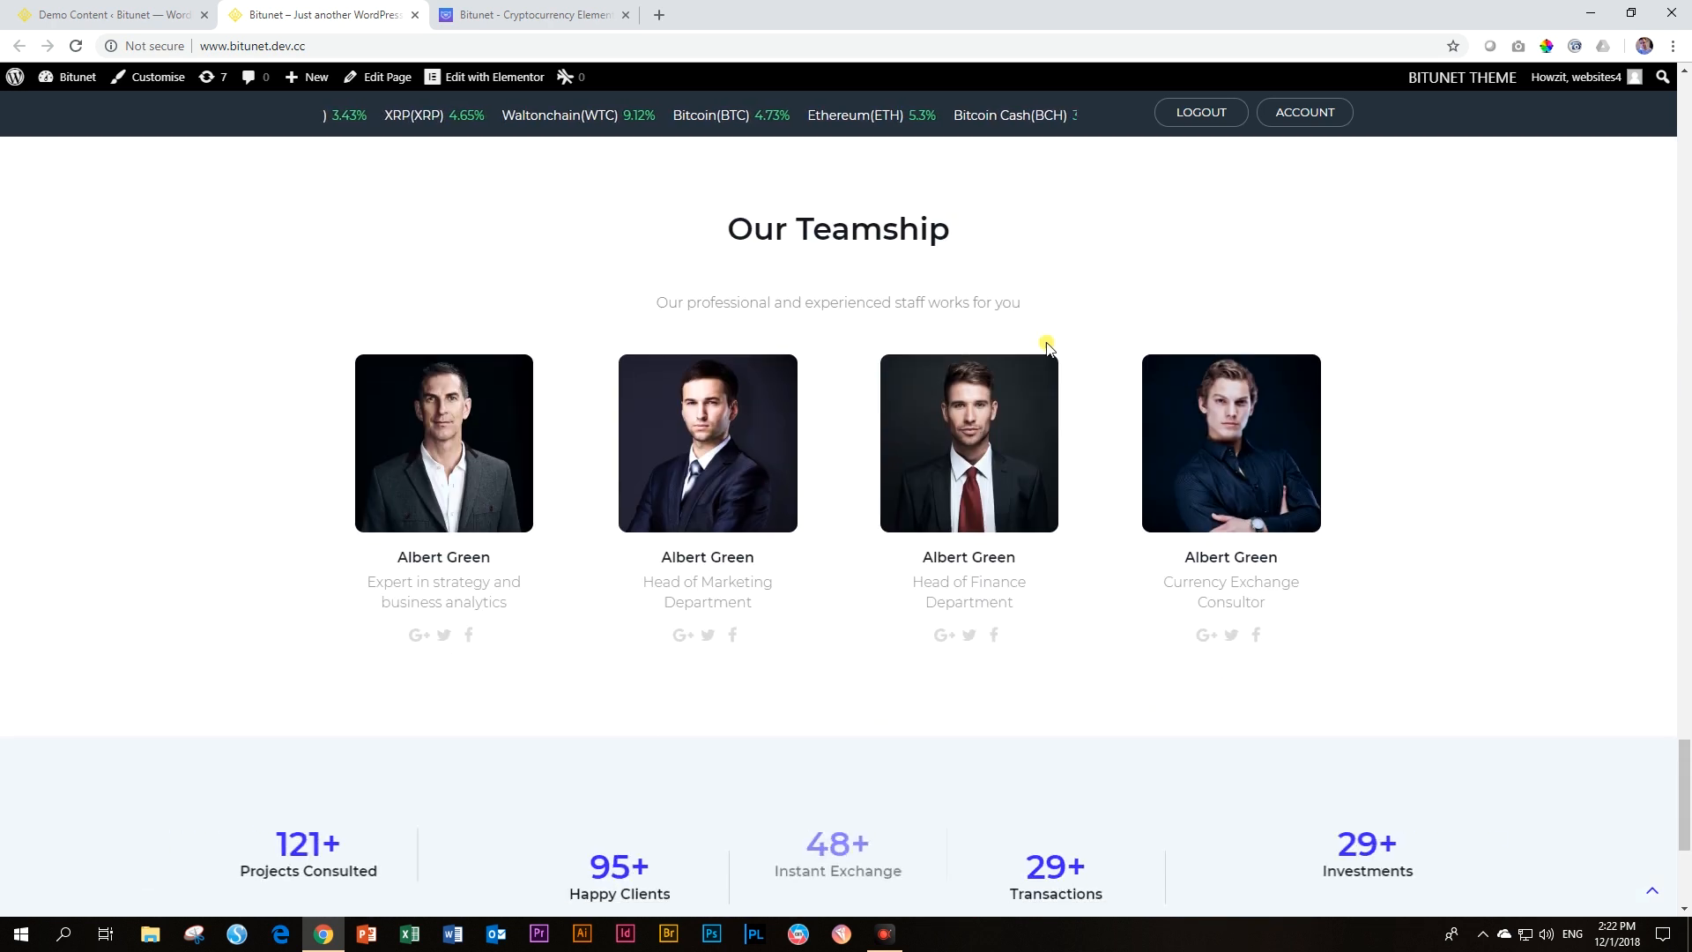
{"action": "scroll", "coordinate": [1022, 374], "scroll_direction": "down", "scroll_amount": 4}
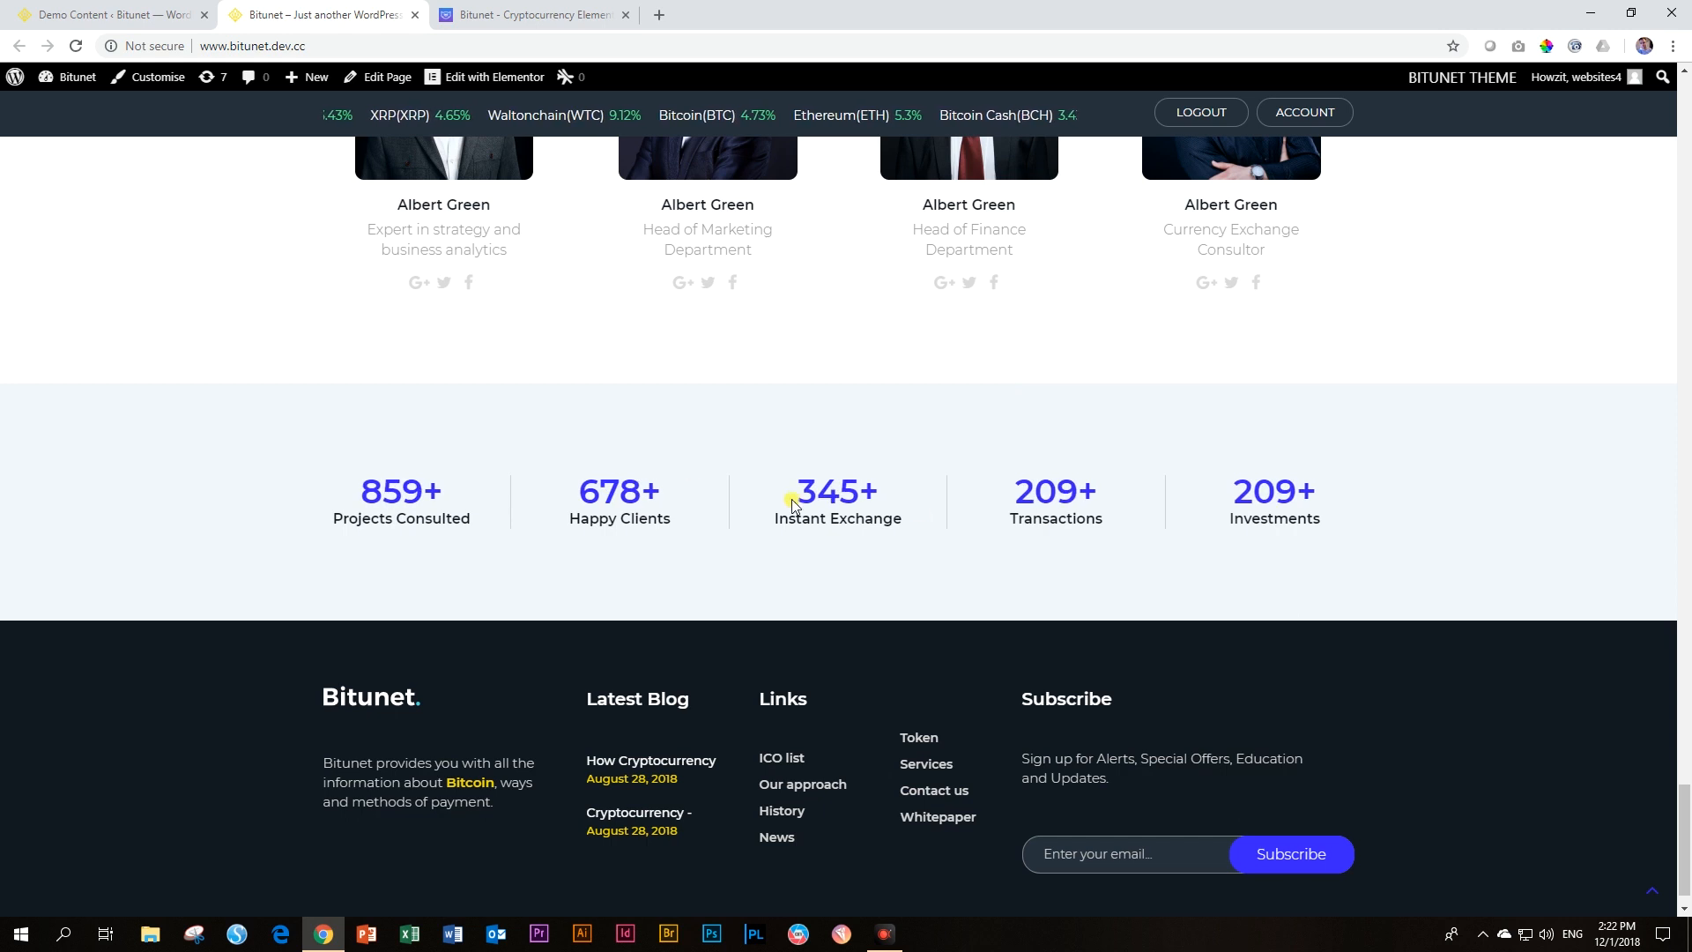
{"action": "scroll", "coordinate": [1134, 507], "scroll_direction": "down", "scroll_amount": 1}
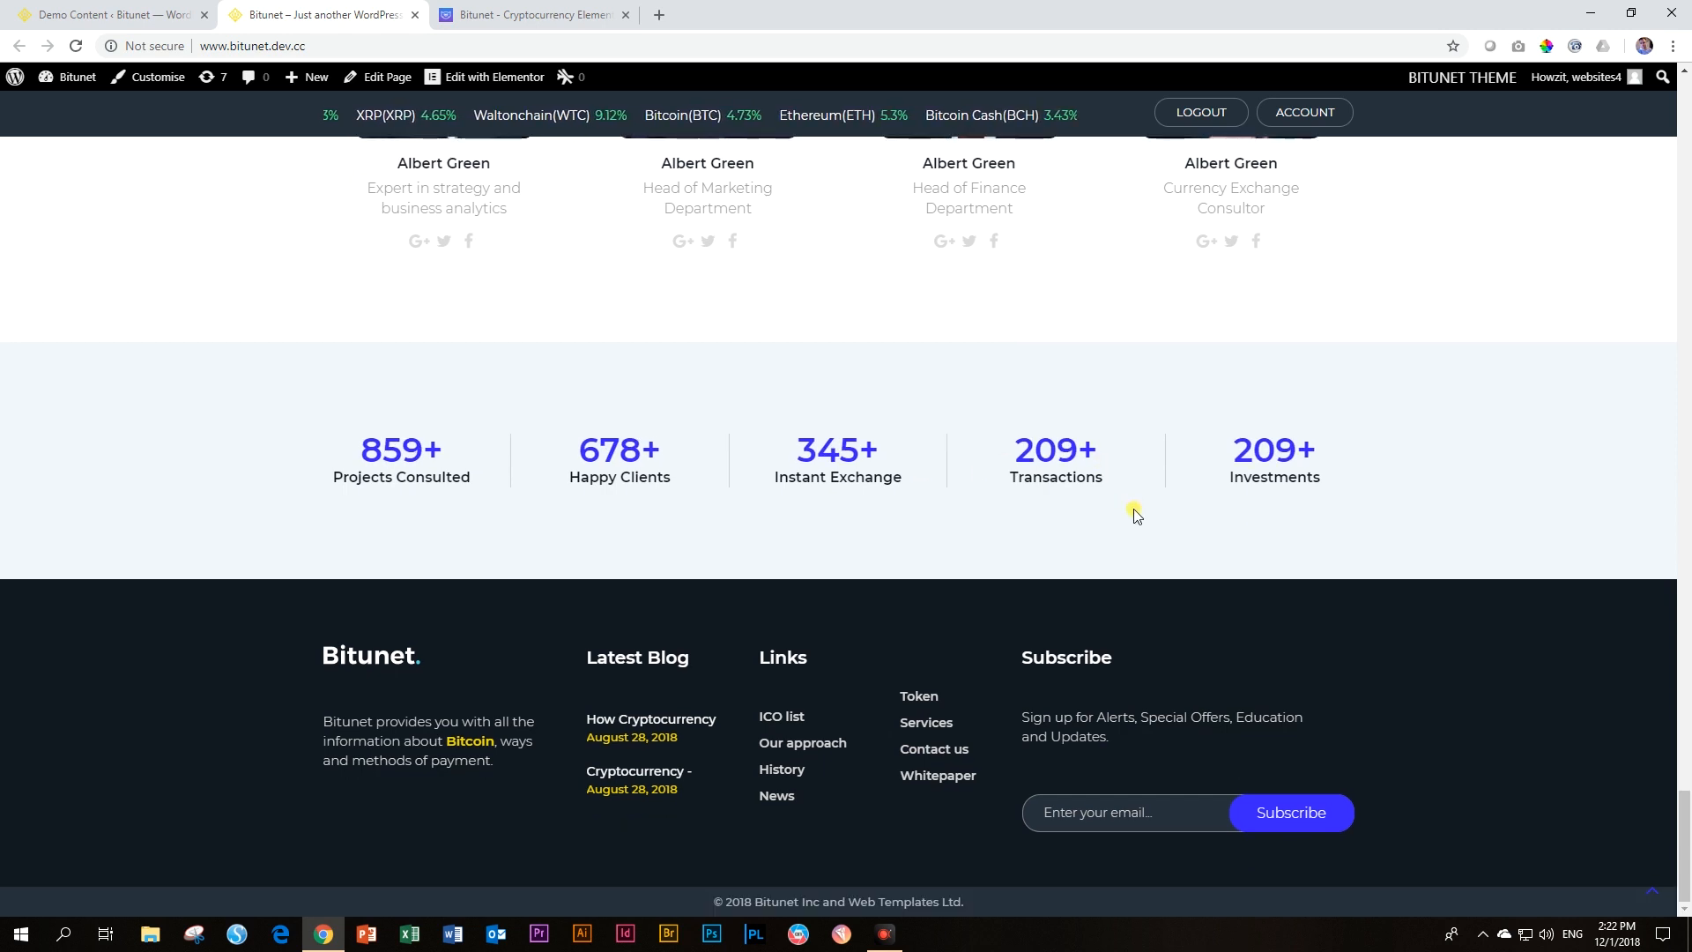
Step: Return to the beginning of the homepage and preview the mega menus for Page and News in the site navigation
{"action": "scroll", "coordinate": [963, 679], "scroll_direction": "up", "scroll_amount": 8}
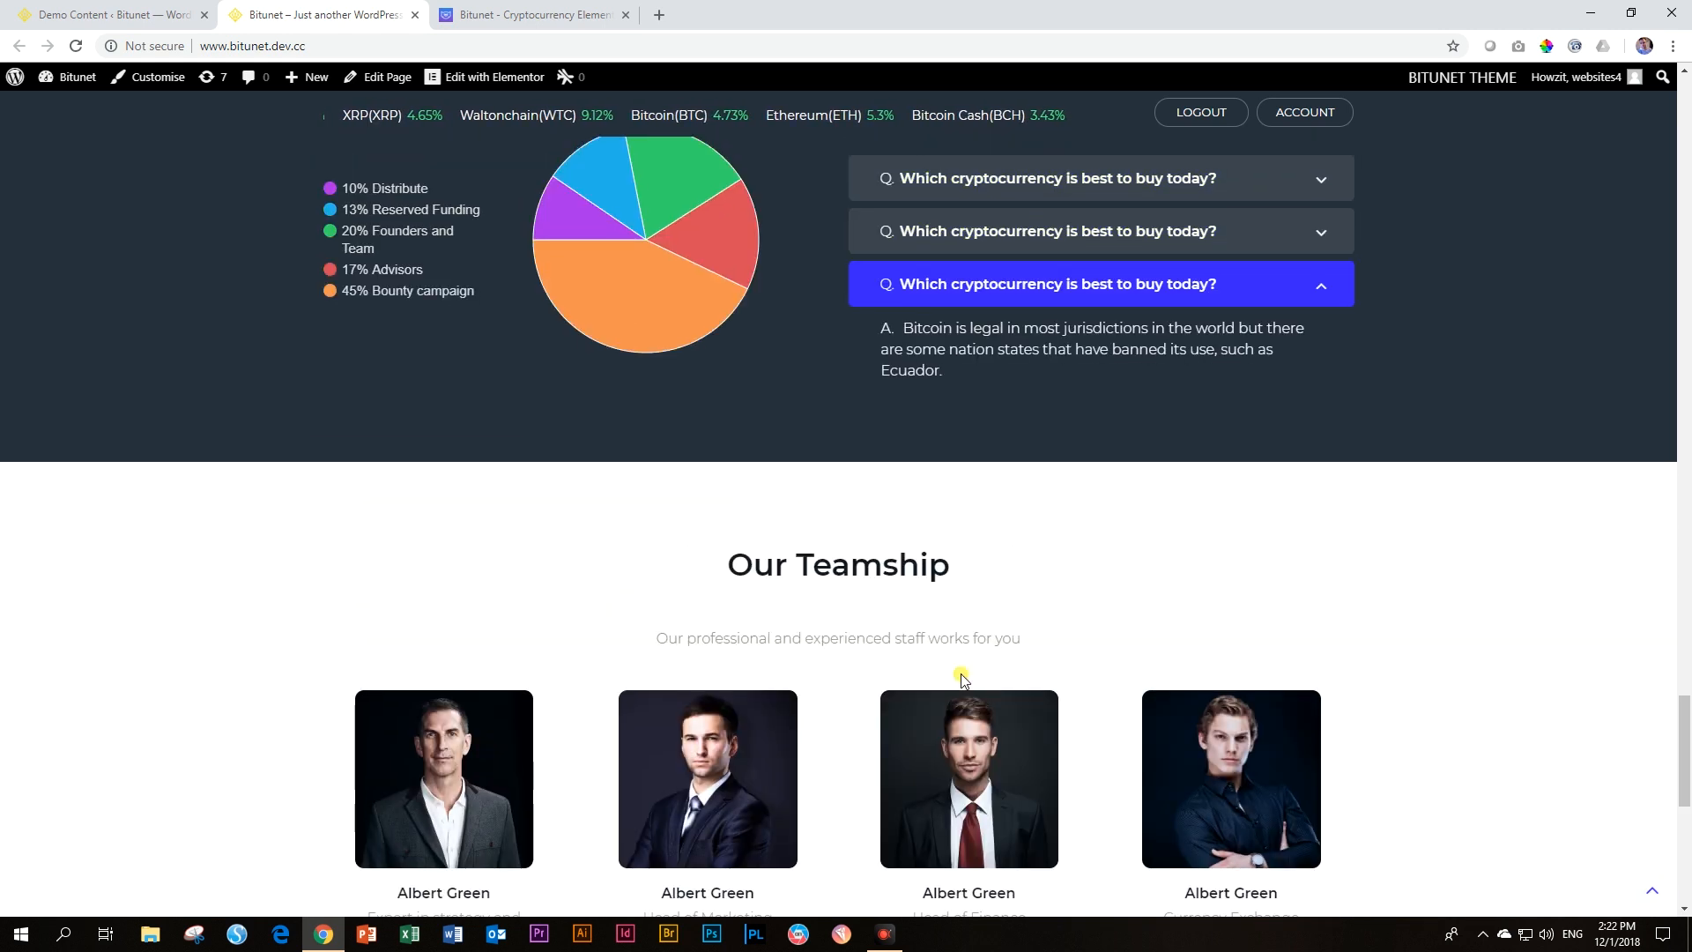
{"action": "scroll", "coordinate": [973, 694], "scroll_direction": "down", "scroll_amount": 5}
{"action": "scroll", "coordinate": [970, 694], "scroll_direction": "up", "scroll_amount": 20}
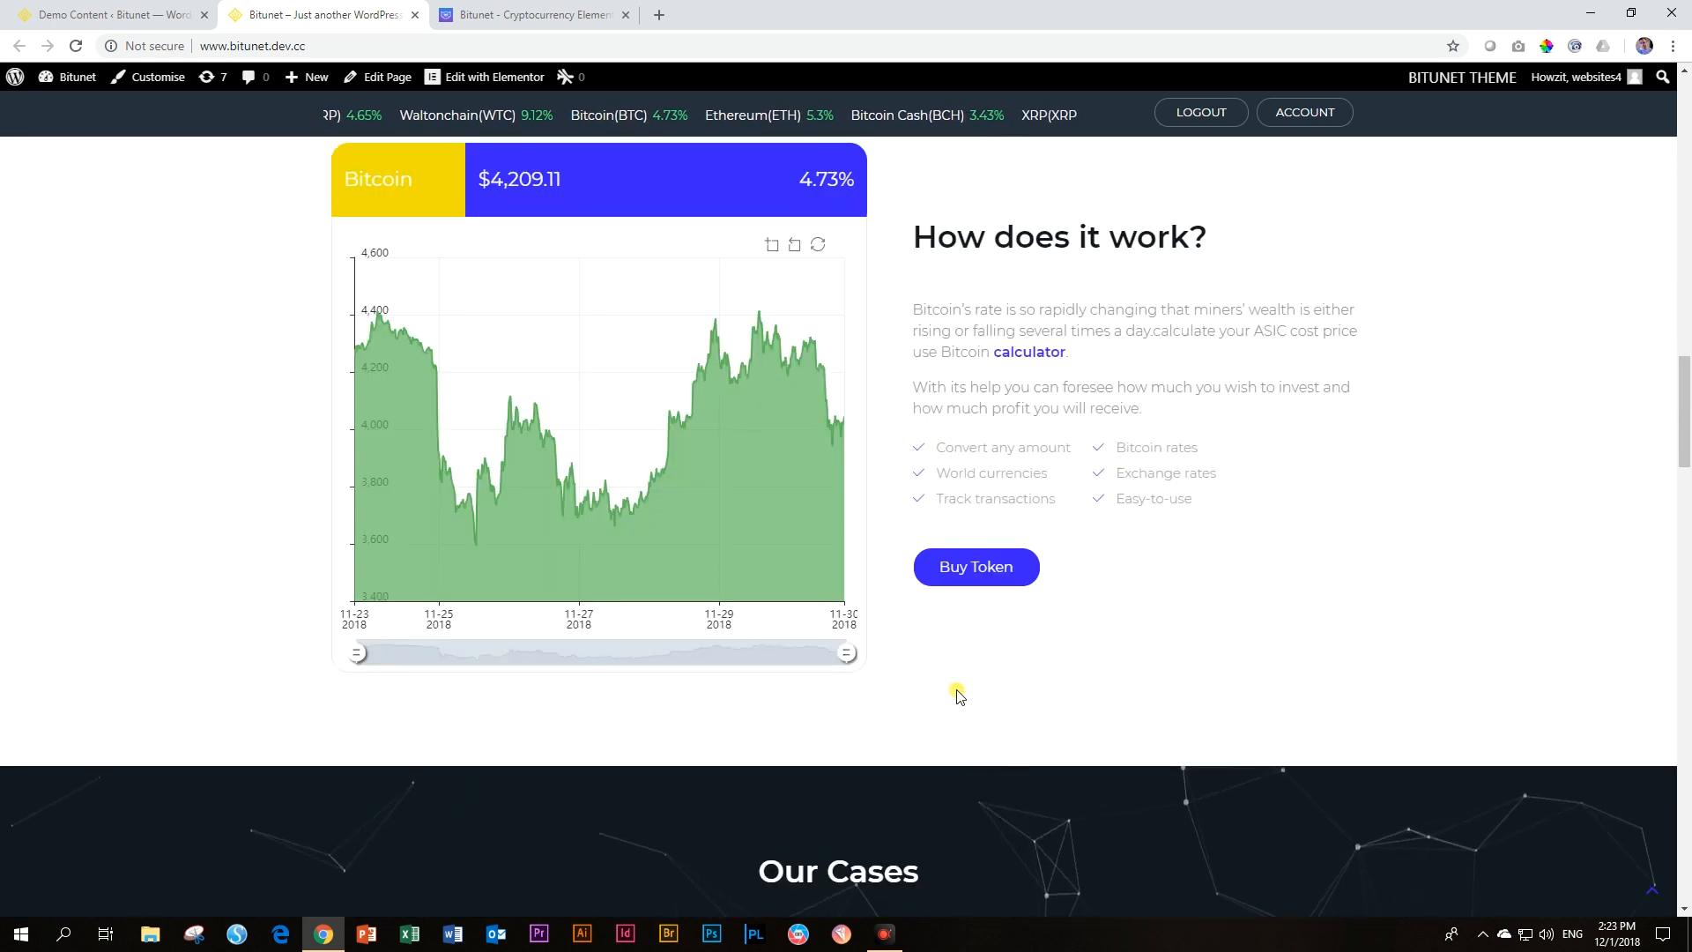
{"action": "scroll", "coordinate": [958, 696], "scroll_direction": "up", "scroll_amount": 10}
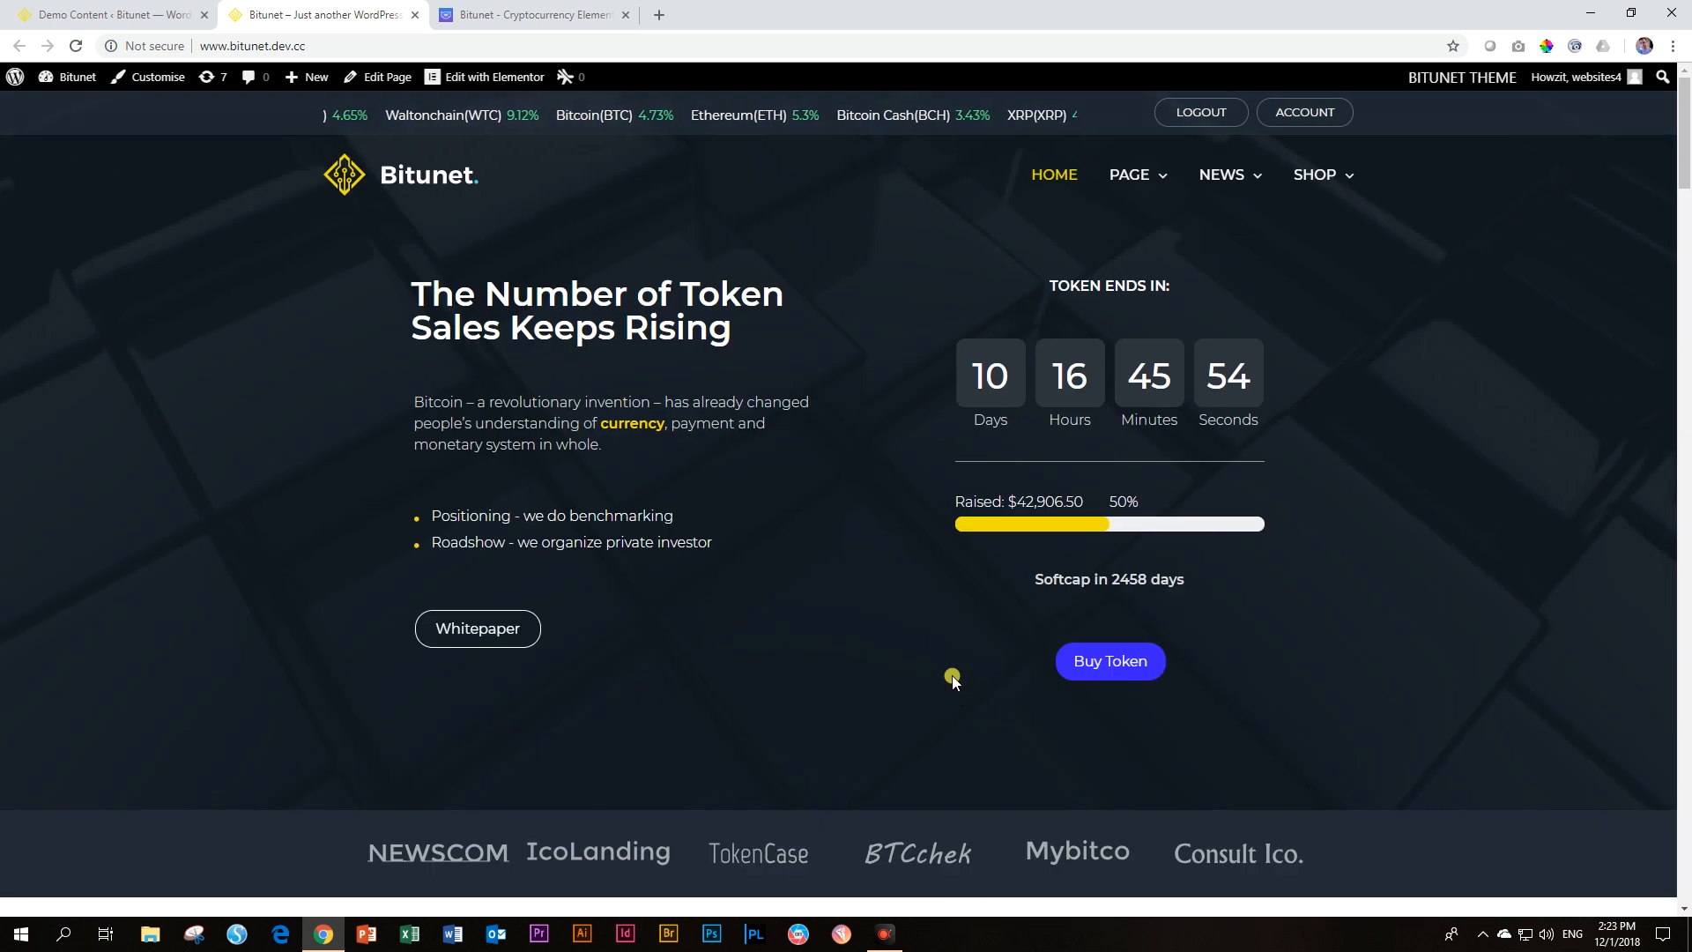
{"action": "mouse_move", "coordinate": [1146, 175]}
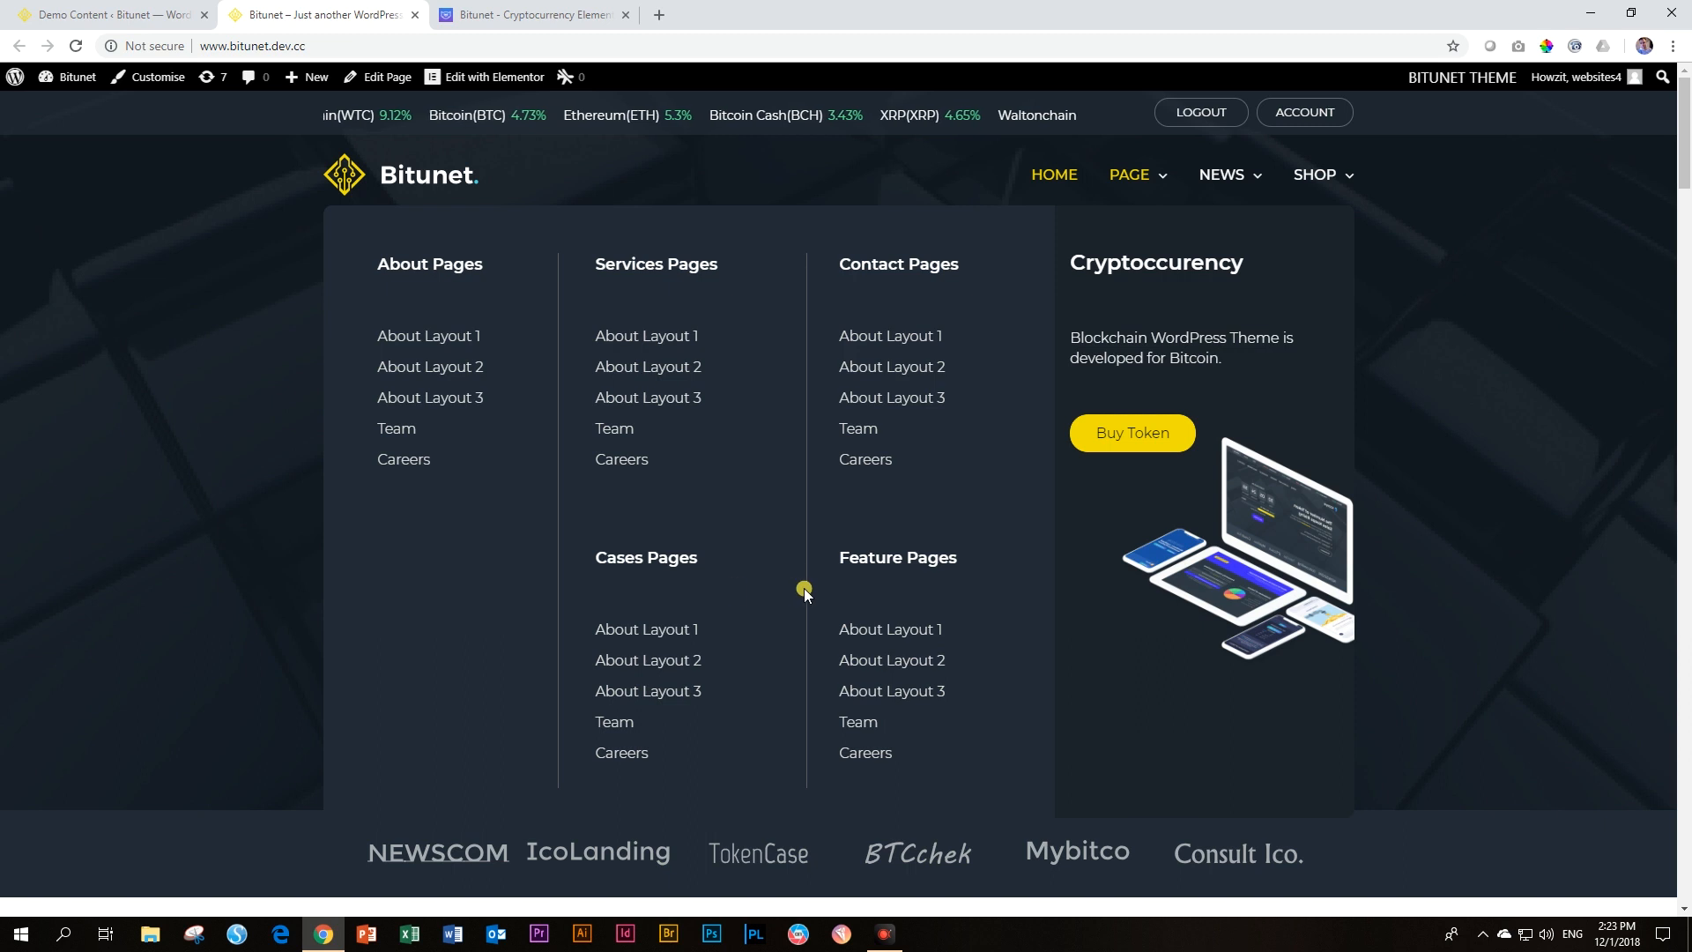
{"action": "mouse_move", "coordinate": [1219, 180]}
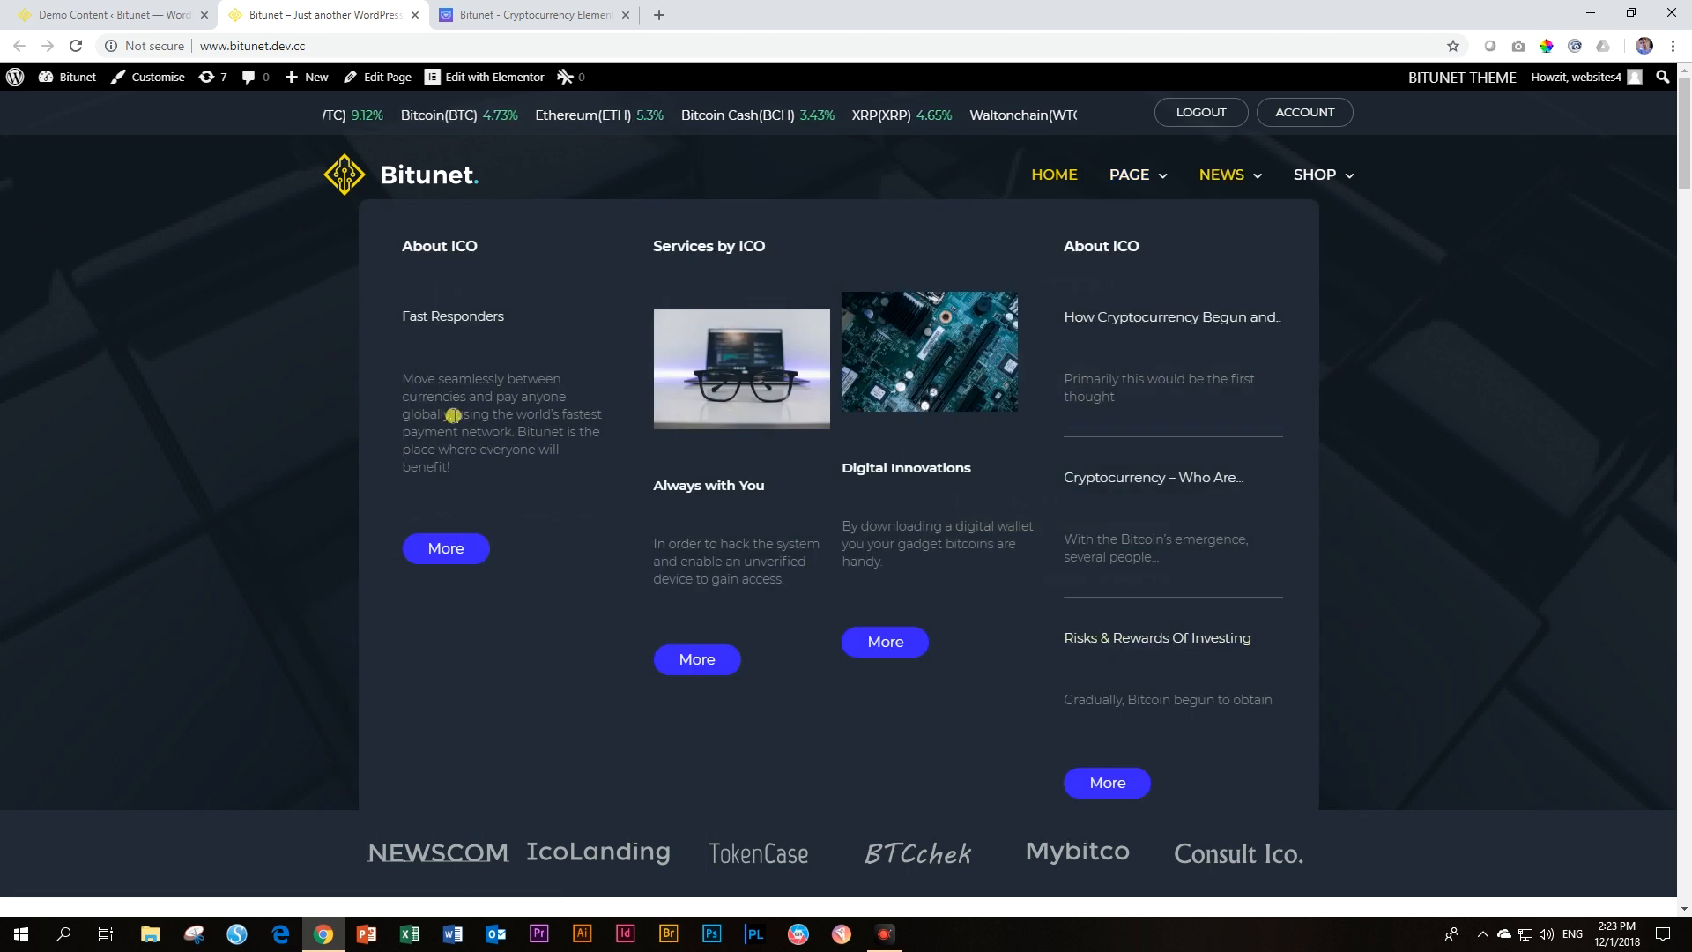
{"action": "mouse_move", "coordinate": [1313, 173]}
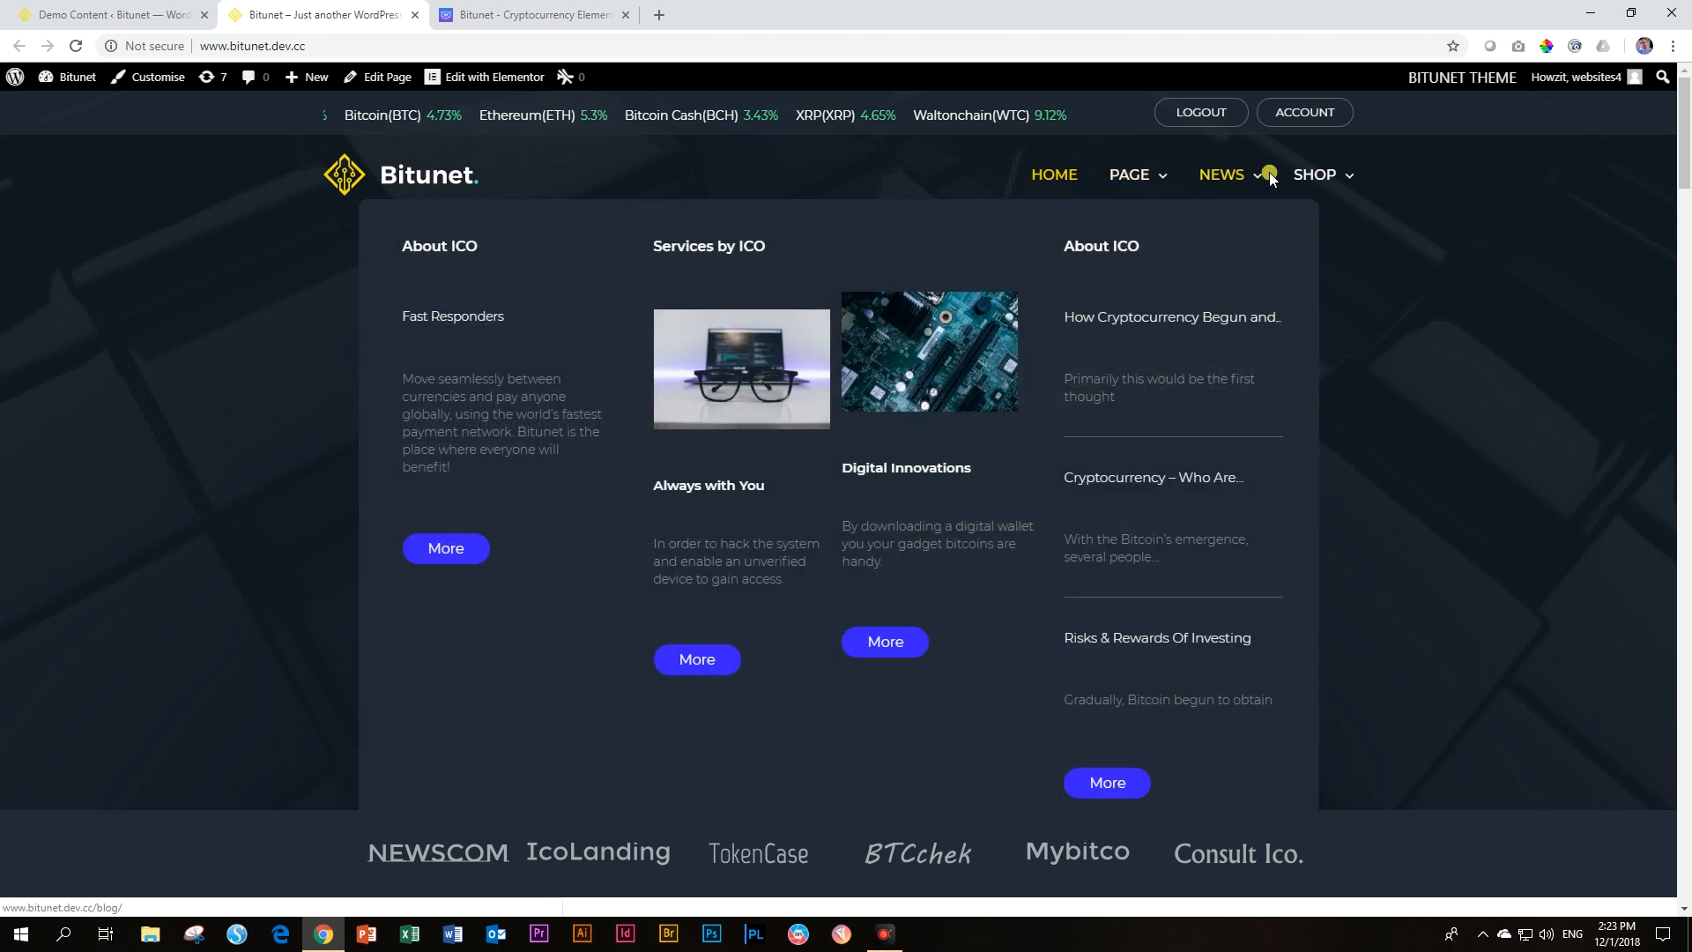
{"action": "scroll", "coordinate": [1474, 192], "scroll_direction": "down", "scroll_amount": 5}
{"action": "scroll", "coordinate": [1477, 194], "scroll_direction": "up", "scroll_amount": 5}
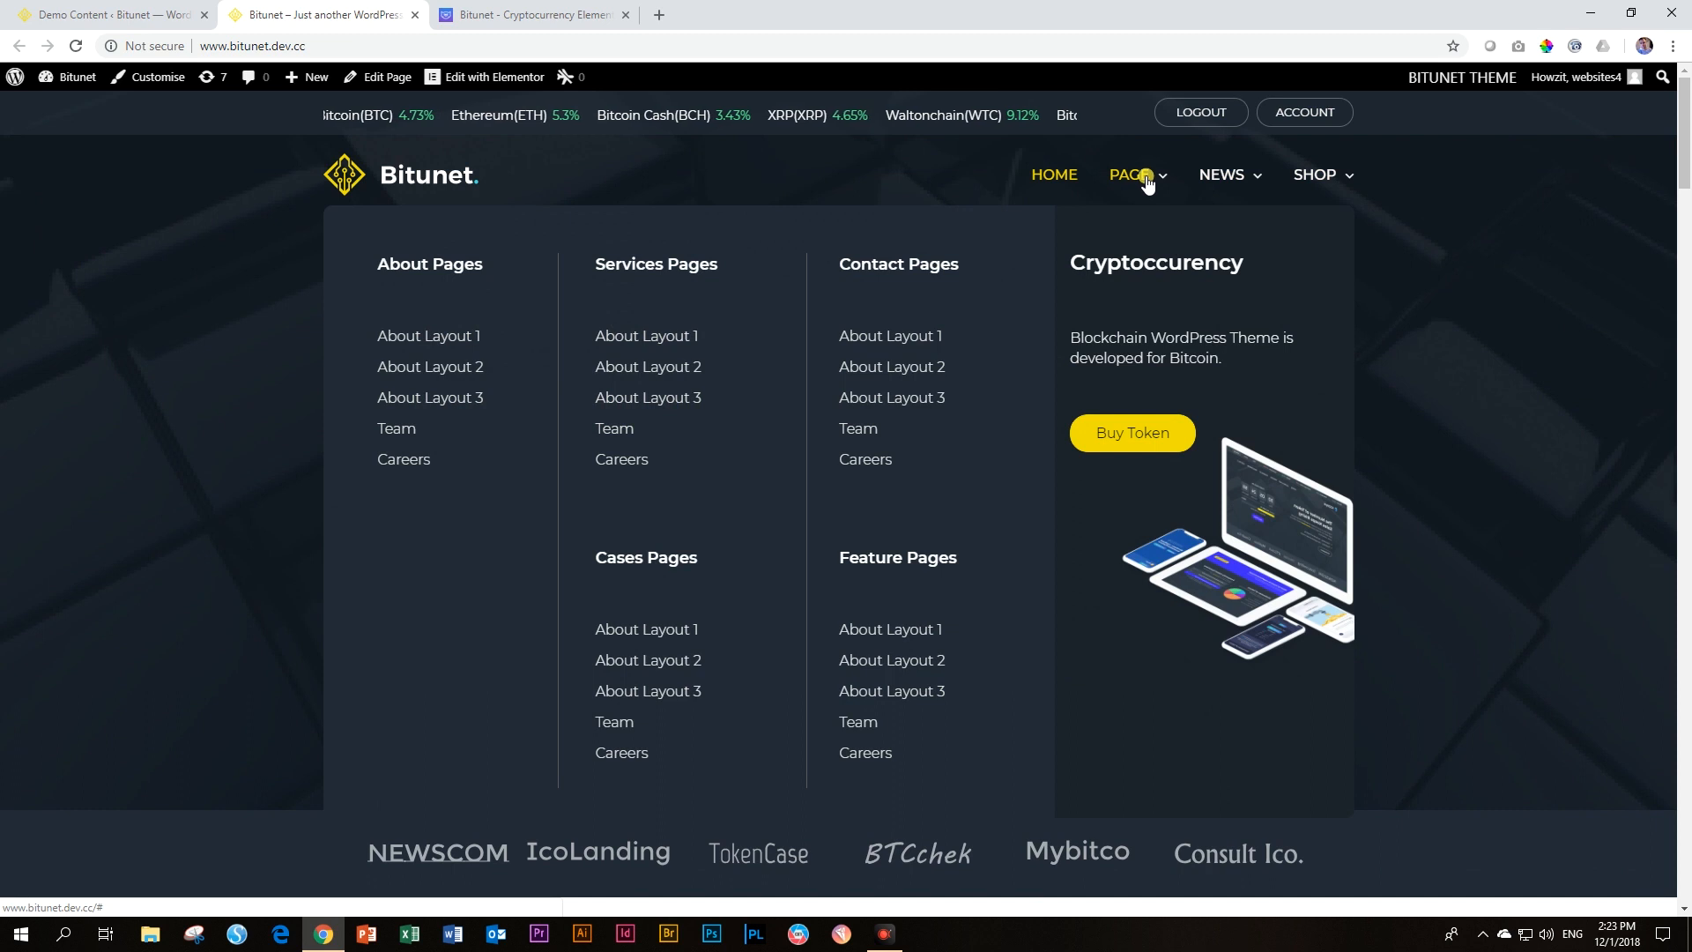
Step: Open About Layout 1 under Services Pages and review the whole page down to the map and footer
{"action": "left_click", "coordinate": [630, 341]}
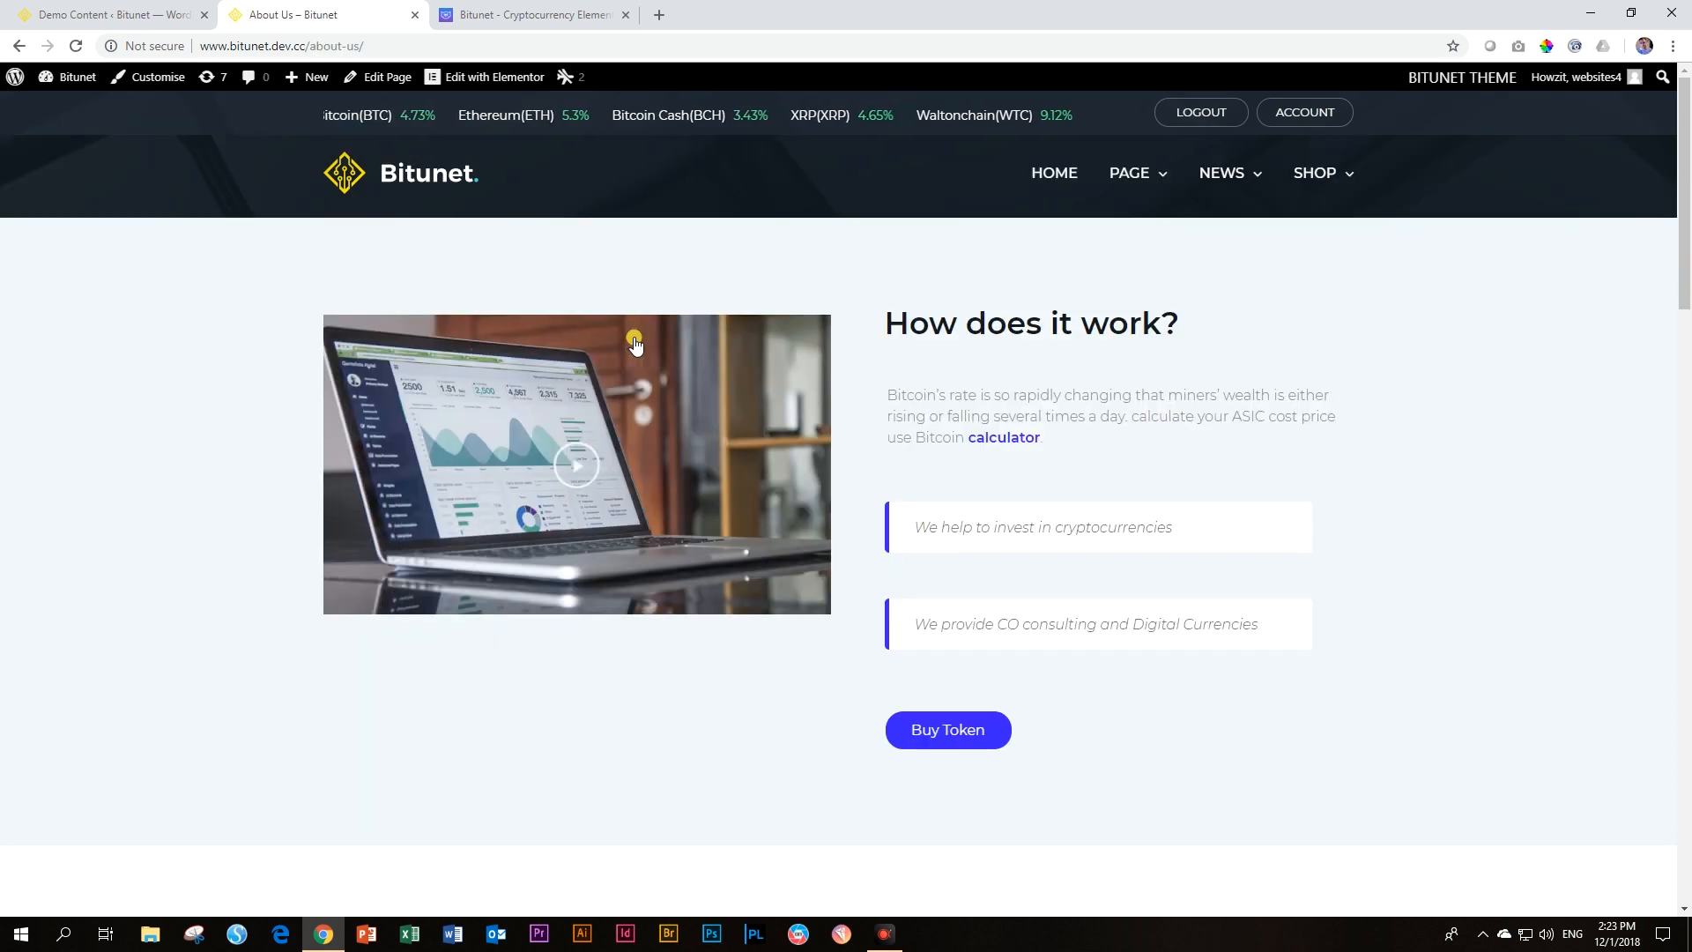
{"action": "scroll", "coordinate": [582, 446], "scroll_direction": "down", "scroll_amount": 3}
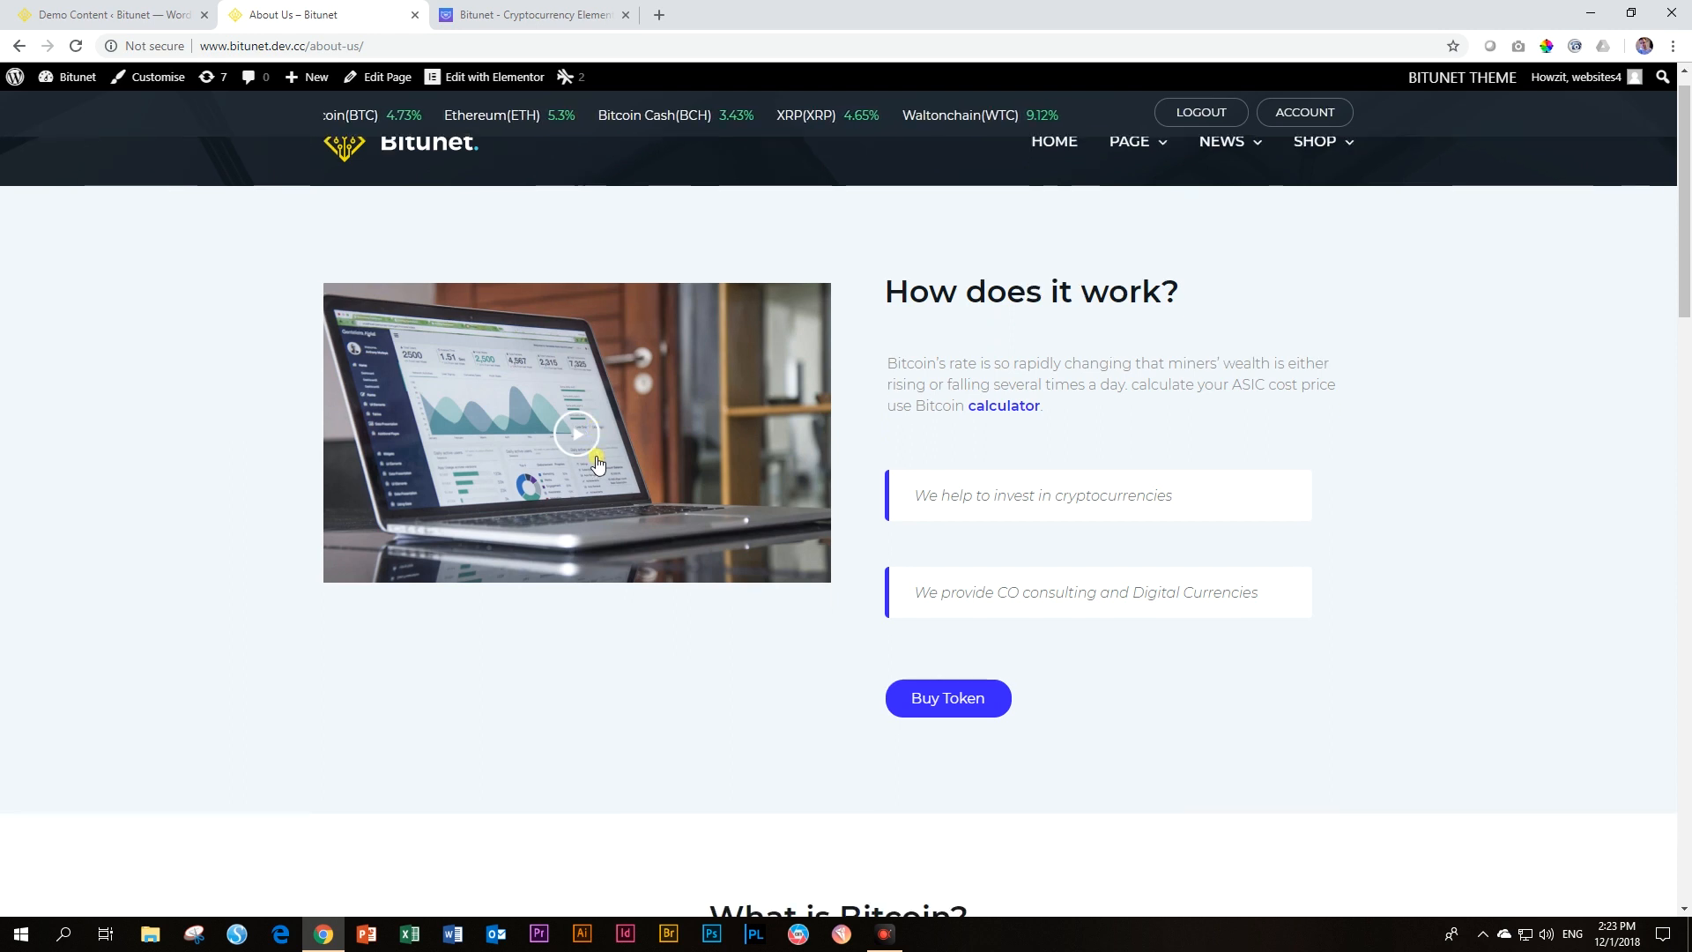
{"action": "scroll", "coordinate": [987, 446], "scroll_direction": "down", "scroll_amount": 4}
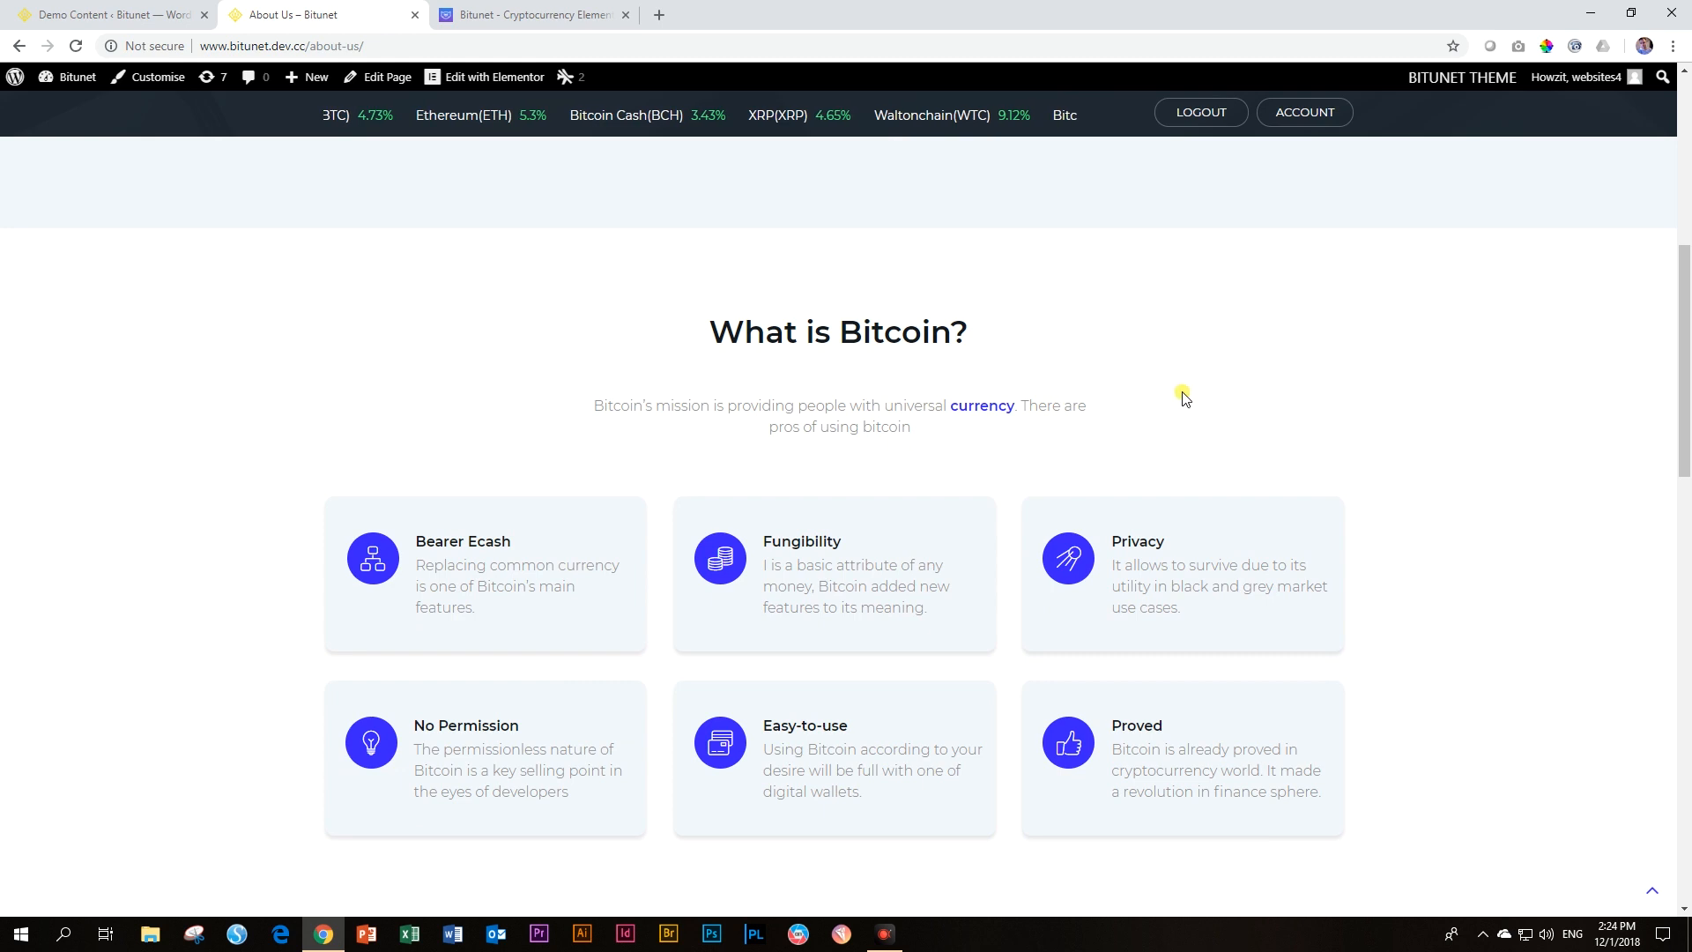
{"action": "scroll", "coordinate": [1463, 408], "scroll_direction": "down", "scroll_amount": 8}
{"action": "scroll", "coordinate": [1454, 406], "scroll_direction": "up", "scroll_amount": 1}
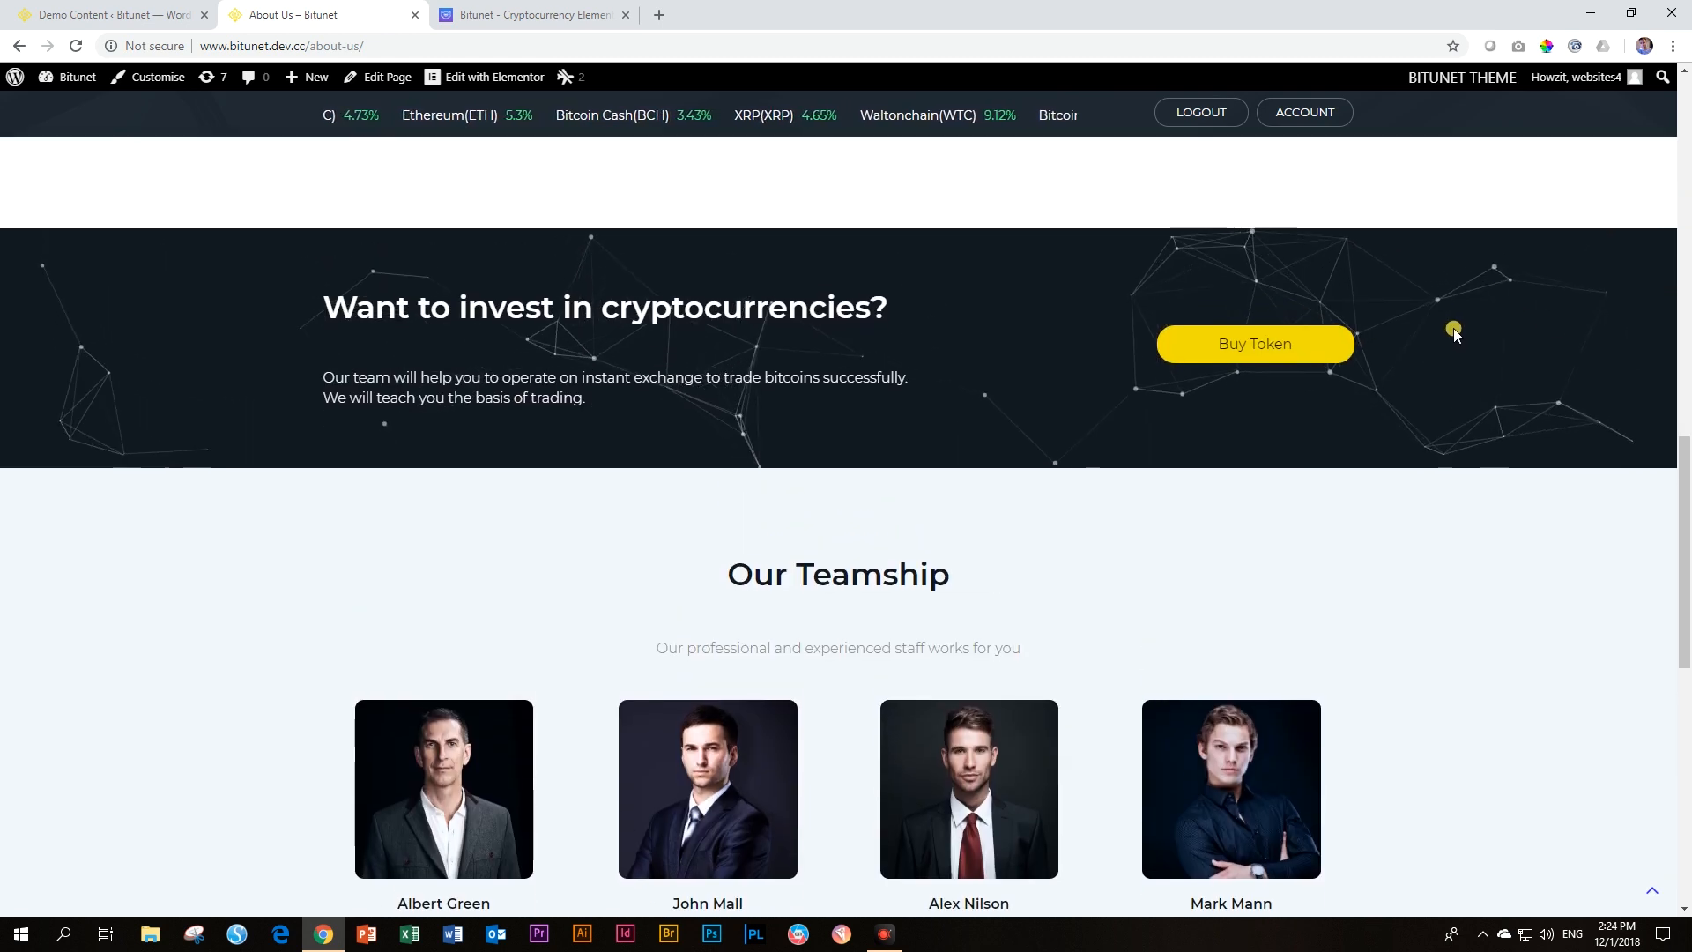
{"action": "scroll", "coordinate": [1454, 388], "scroll_direction": "down", "scroll_amount": 2}
{"action": "scroll", "coordinate": [1448, 394], "scroll_direction": "down", "scroll_amount": 2}
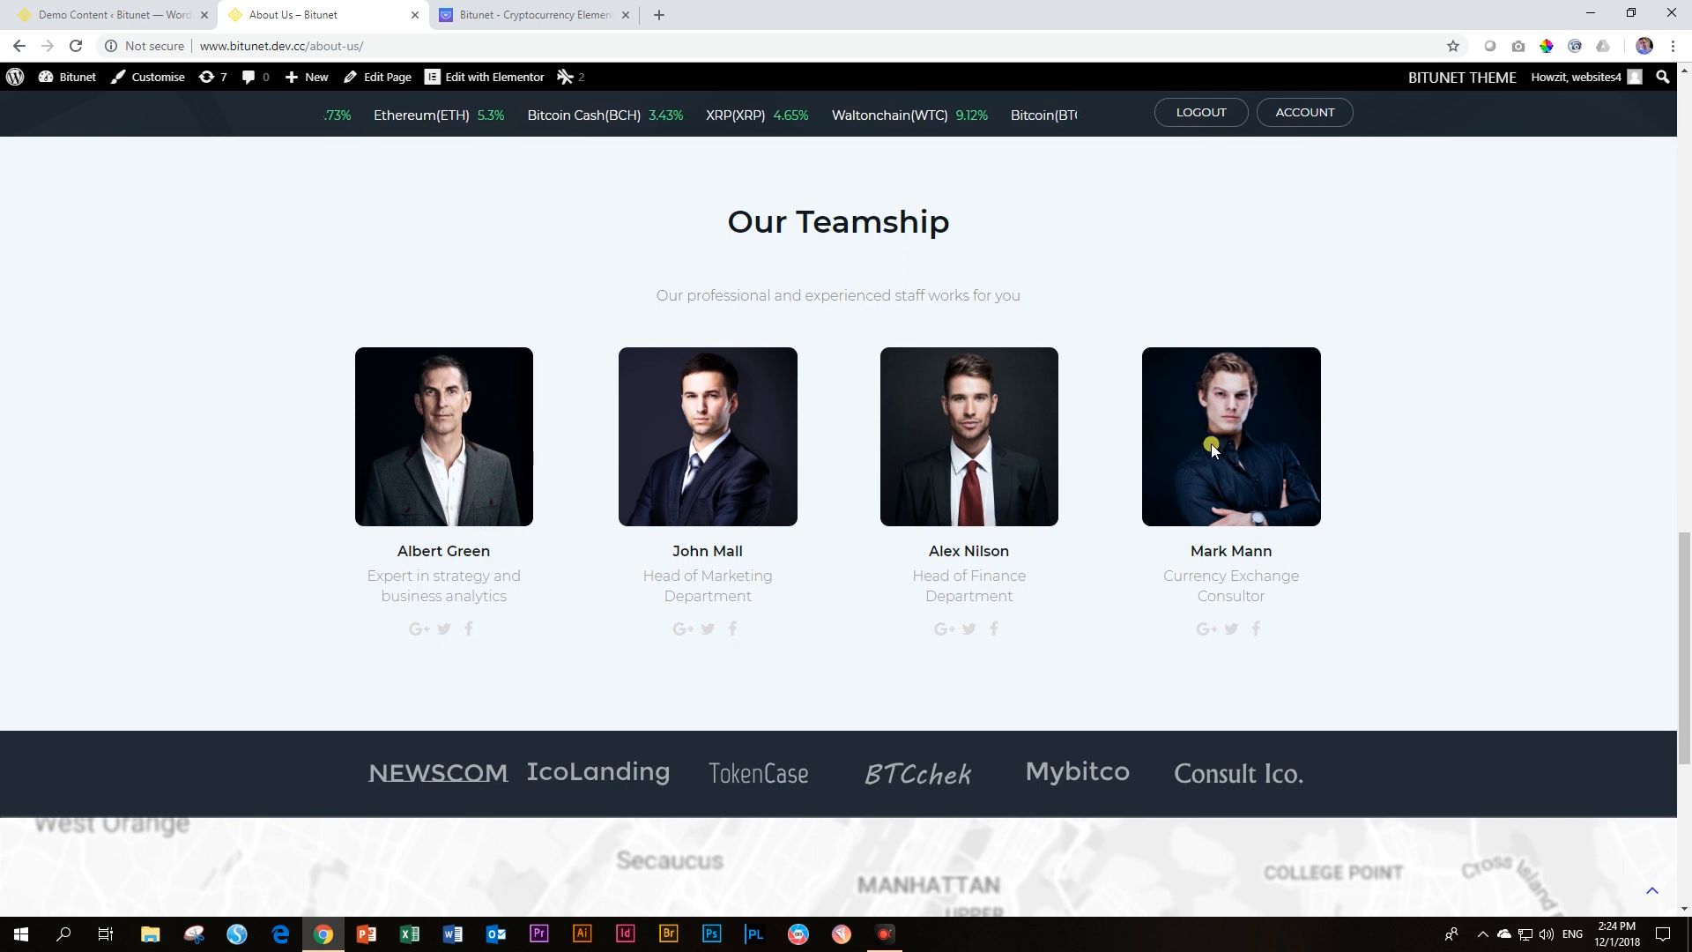
{"action": "scroll", "coordinate": [1242, 434], "scroll_direction": "down", "scroll_amount": 3}
{"action": "scroll", "coordinate": [1336, 405], "scroll_direction": "down", "scroll_amount": 3}
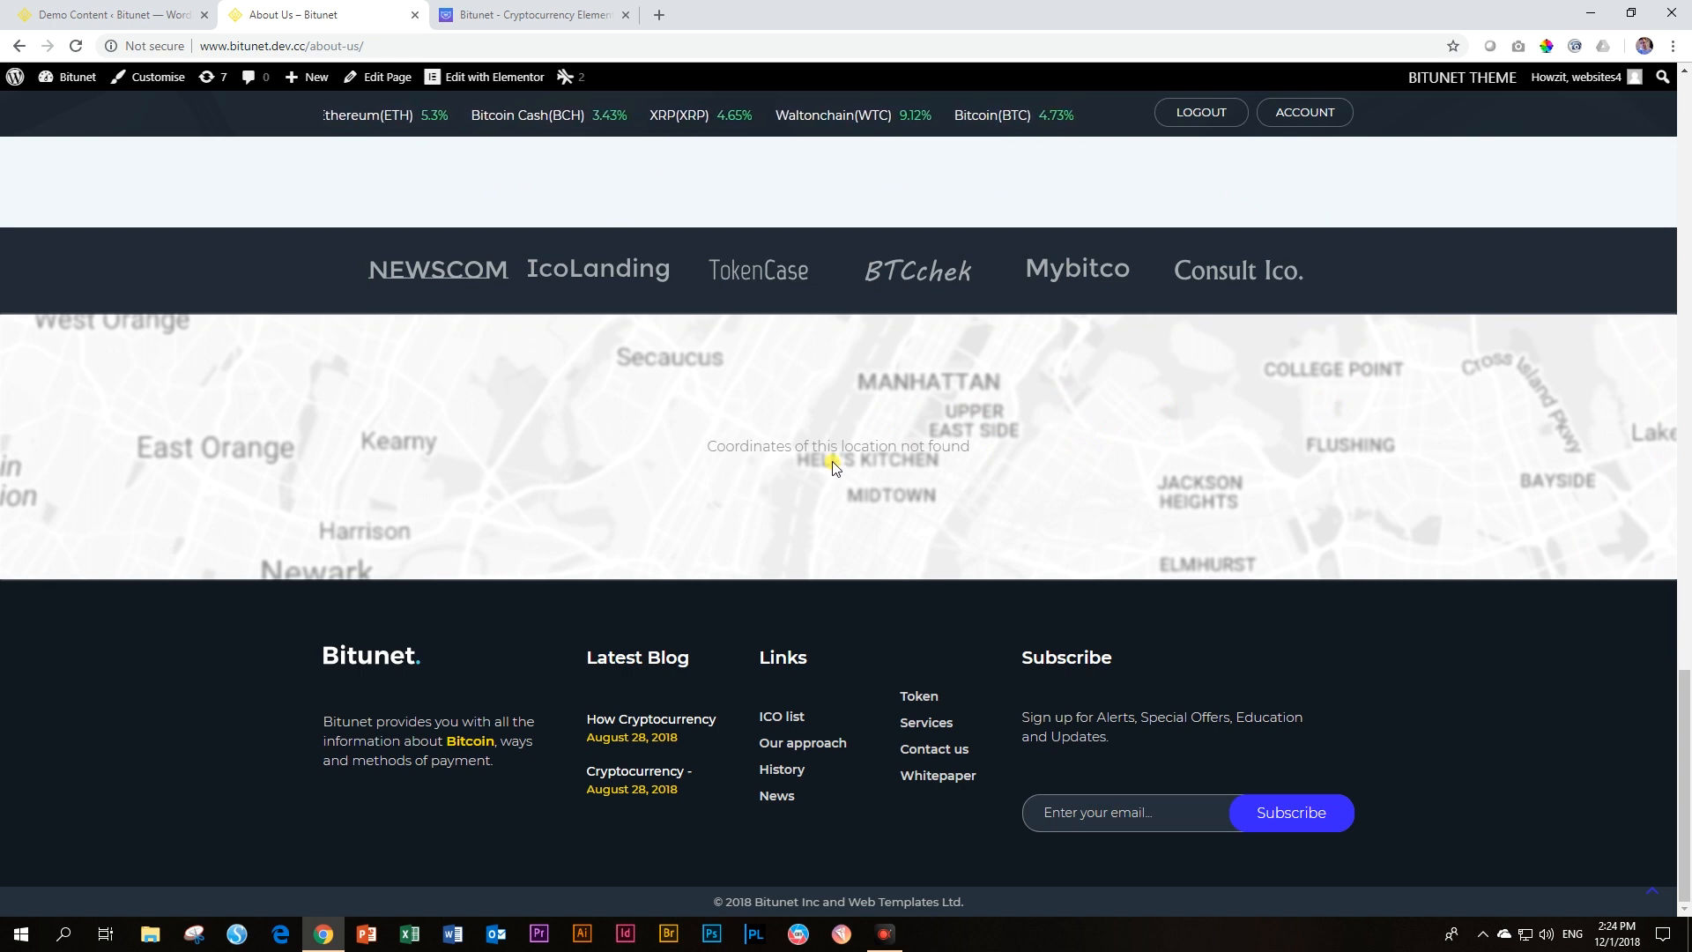
{"action": "scroll", "coordinate": [970, 410], "scroll_direction": "up", "scroll_amount": 15}
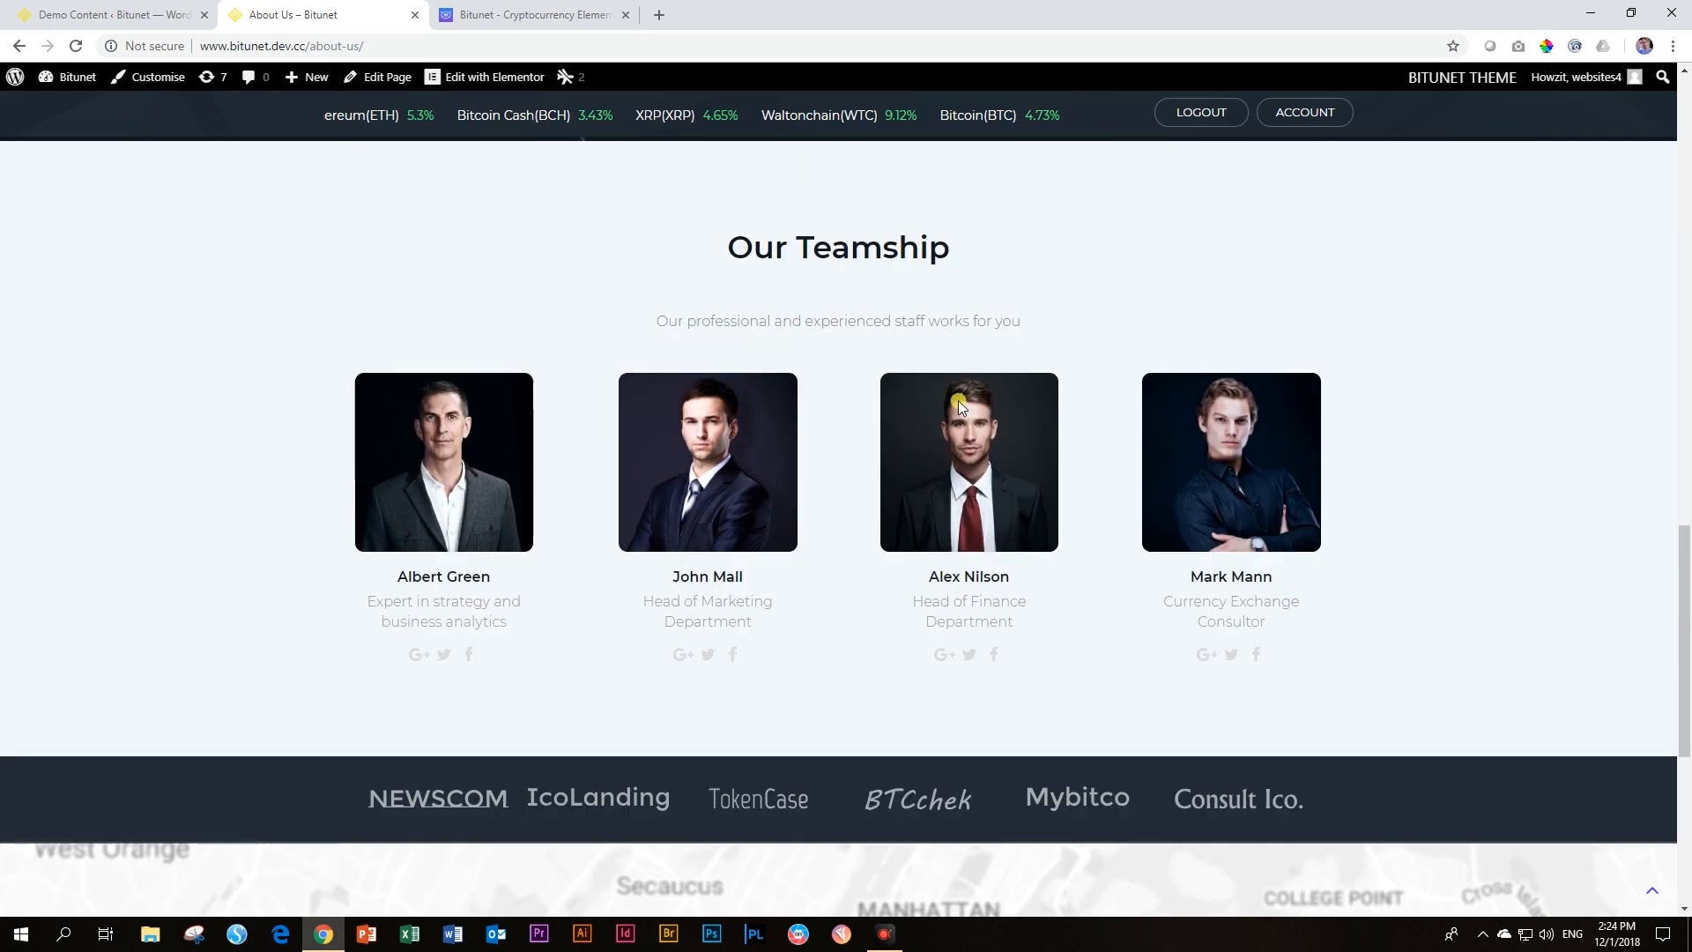
{"action": "scroll", "coordinate": [983, 416], "scroll_direction": "up", "scroll_amount": 2}
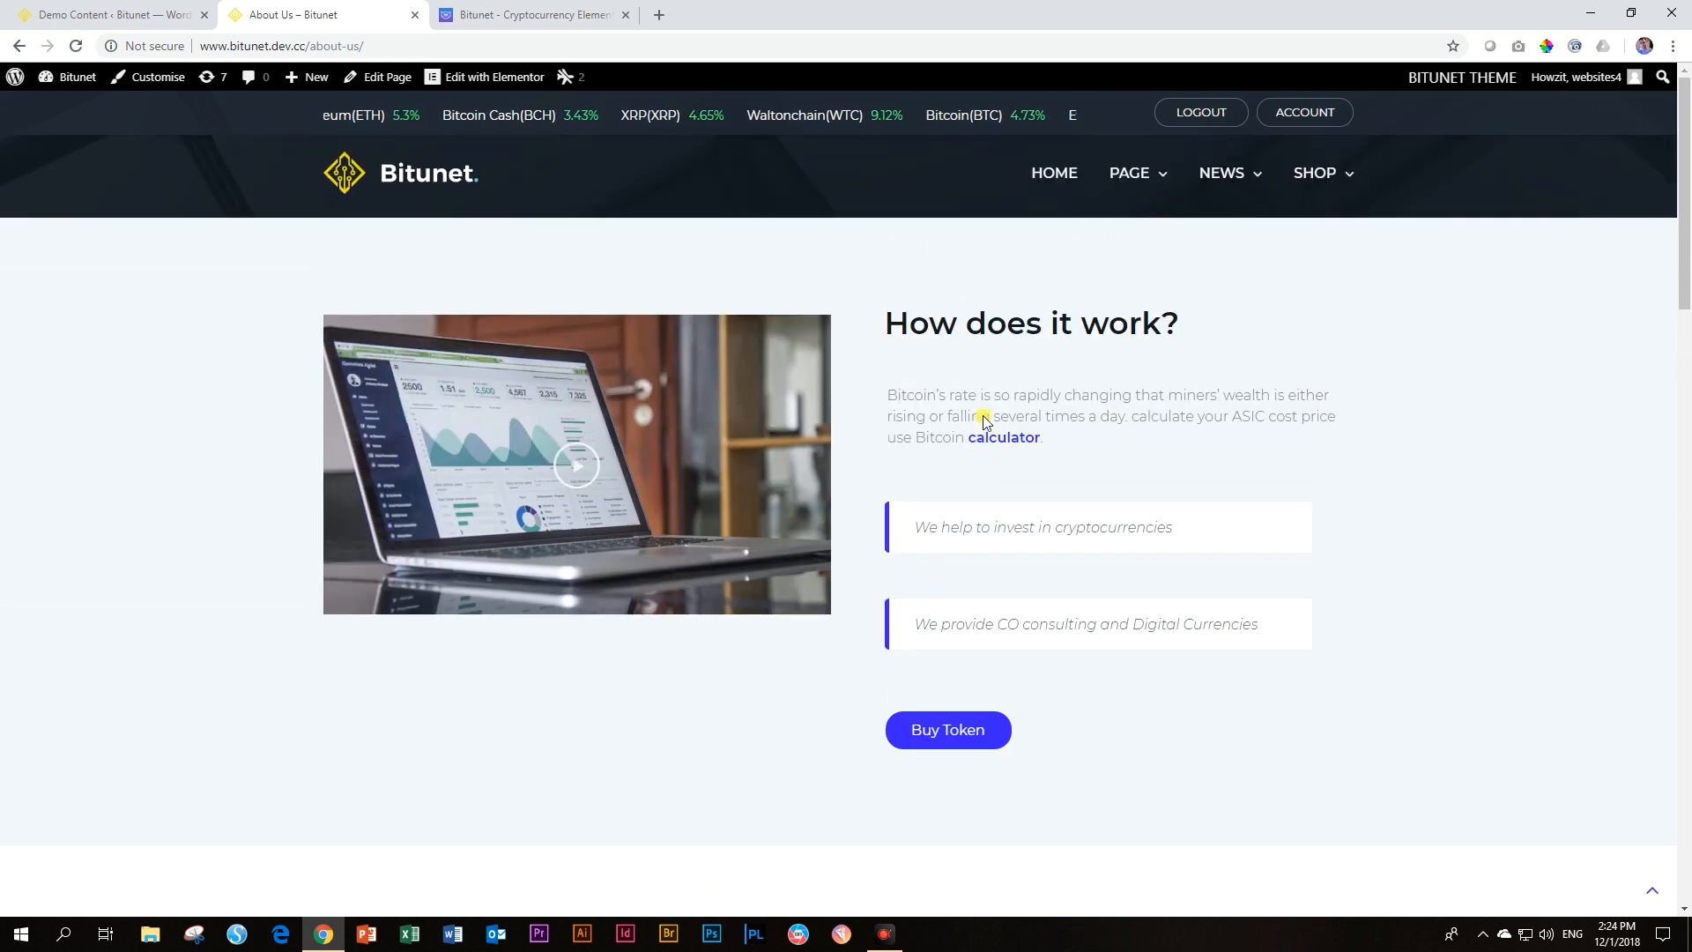
Step: Open the News blog page and look over its post list and sidebar widgets, including Trending News
{"action": "left_click", "coordinate": [1234, 178]}
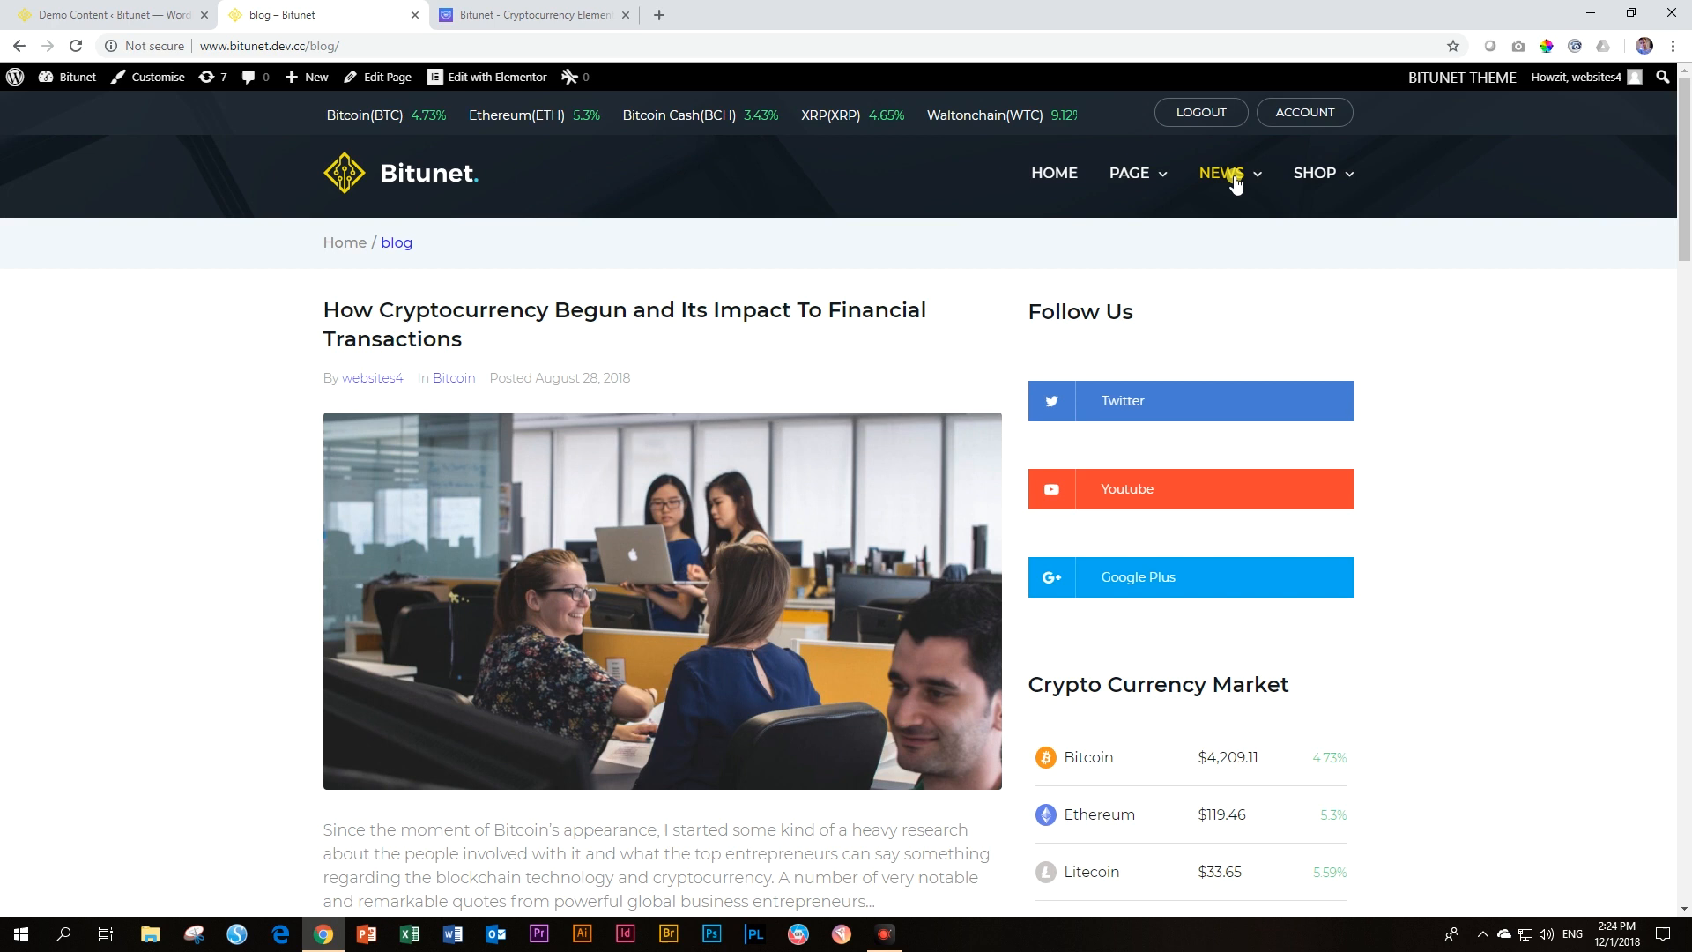
{"action": "mouse_move", "coordinate": [1235, 182]}
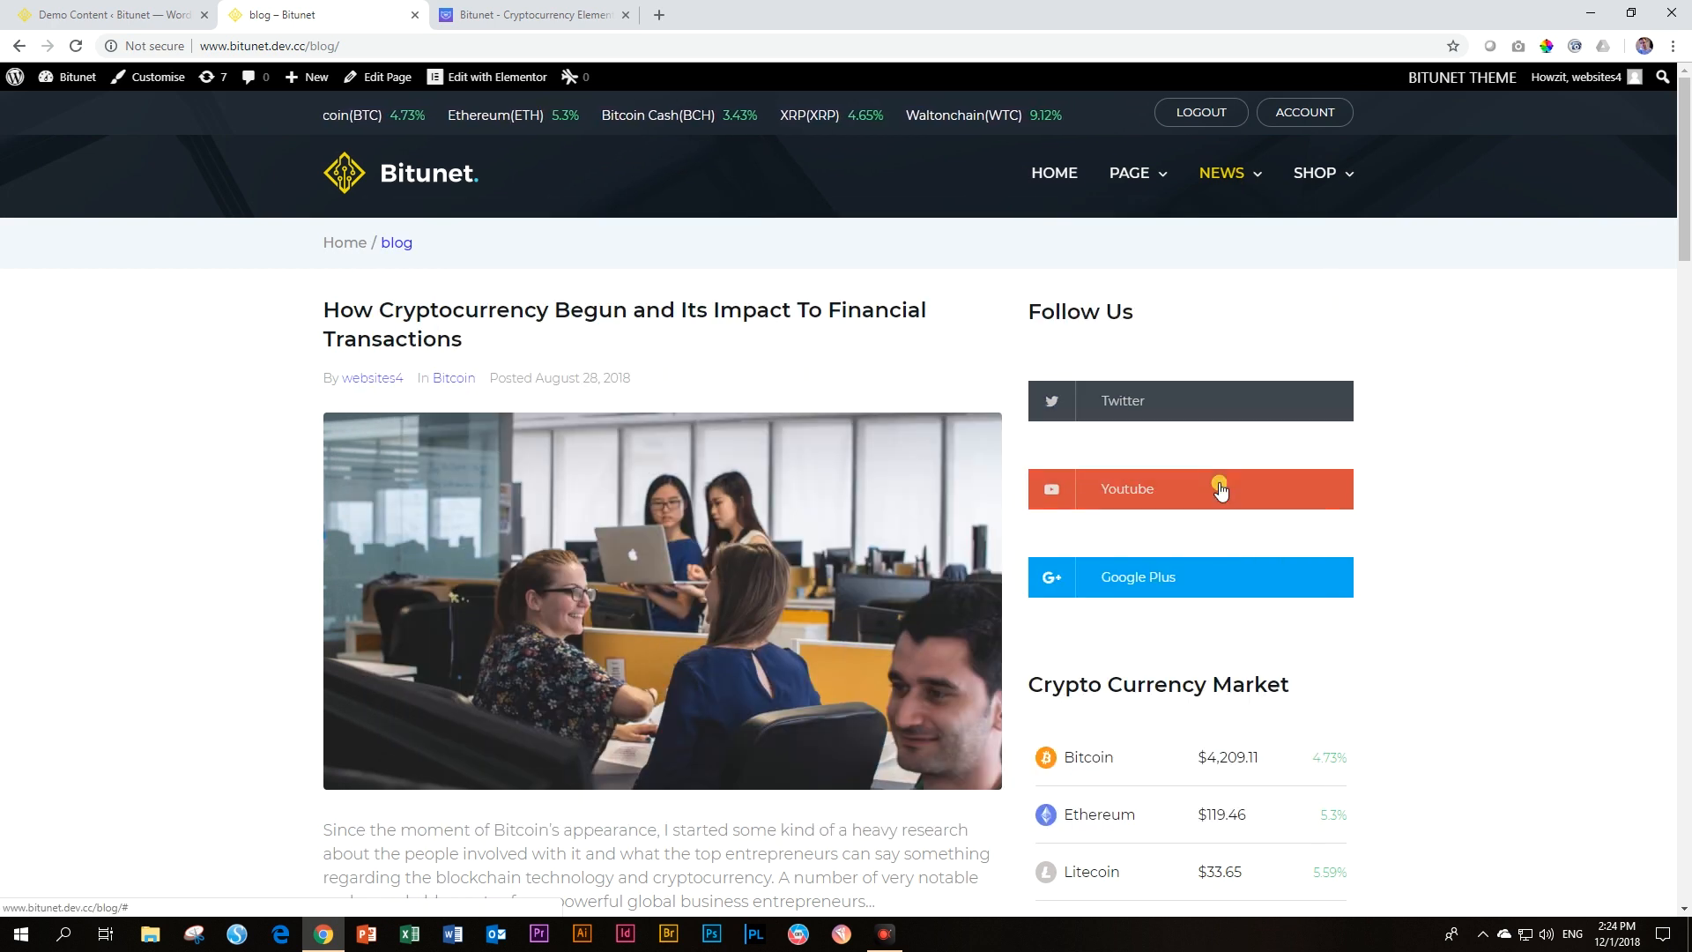
{"action": "scroll", "coordinate": [1219, 485], "scroll_direction": "down", "scroll_amount": 6}
{"action": "scroll", "coordinate": [1331, 414], "scroll_direction": "down", "scroll_amount": 7}
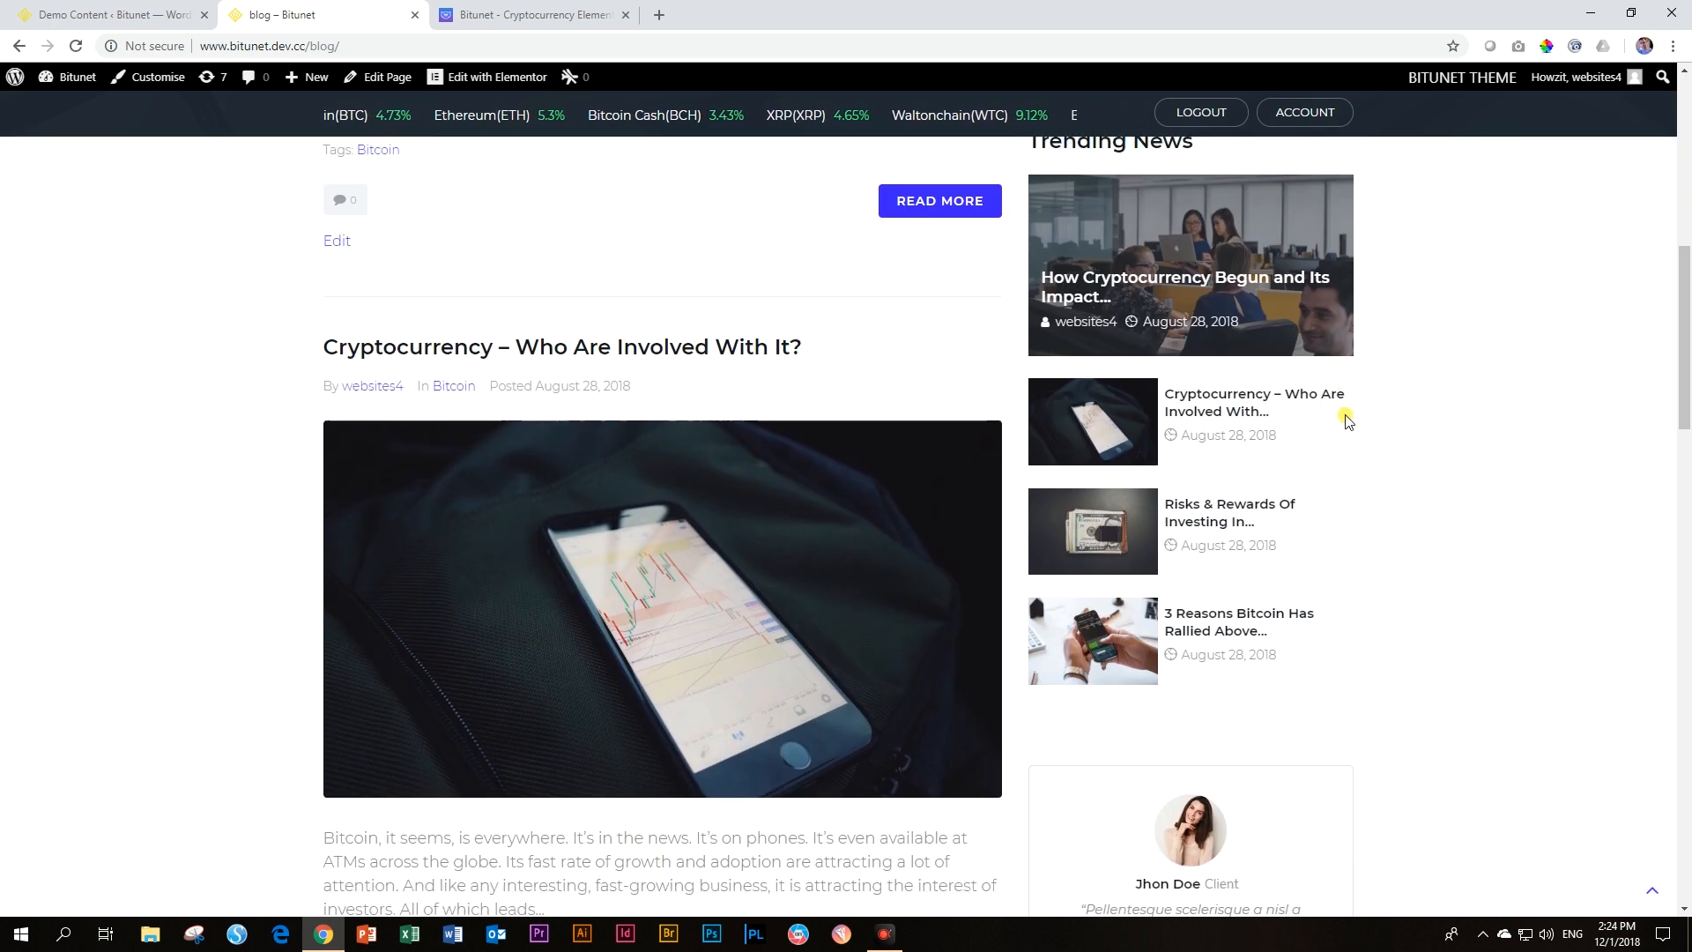
{"action": "scroll", "coordinate": [1327, 419], "scroll_direction": "up", "scroll_amount": 5}
{"action": "scroll", "coordinate": [1328, 414], "scroll_direction": "up", "scroll_amount": 8}
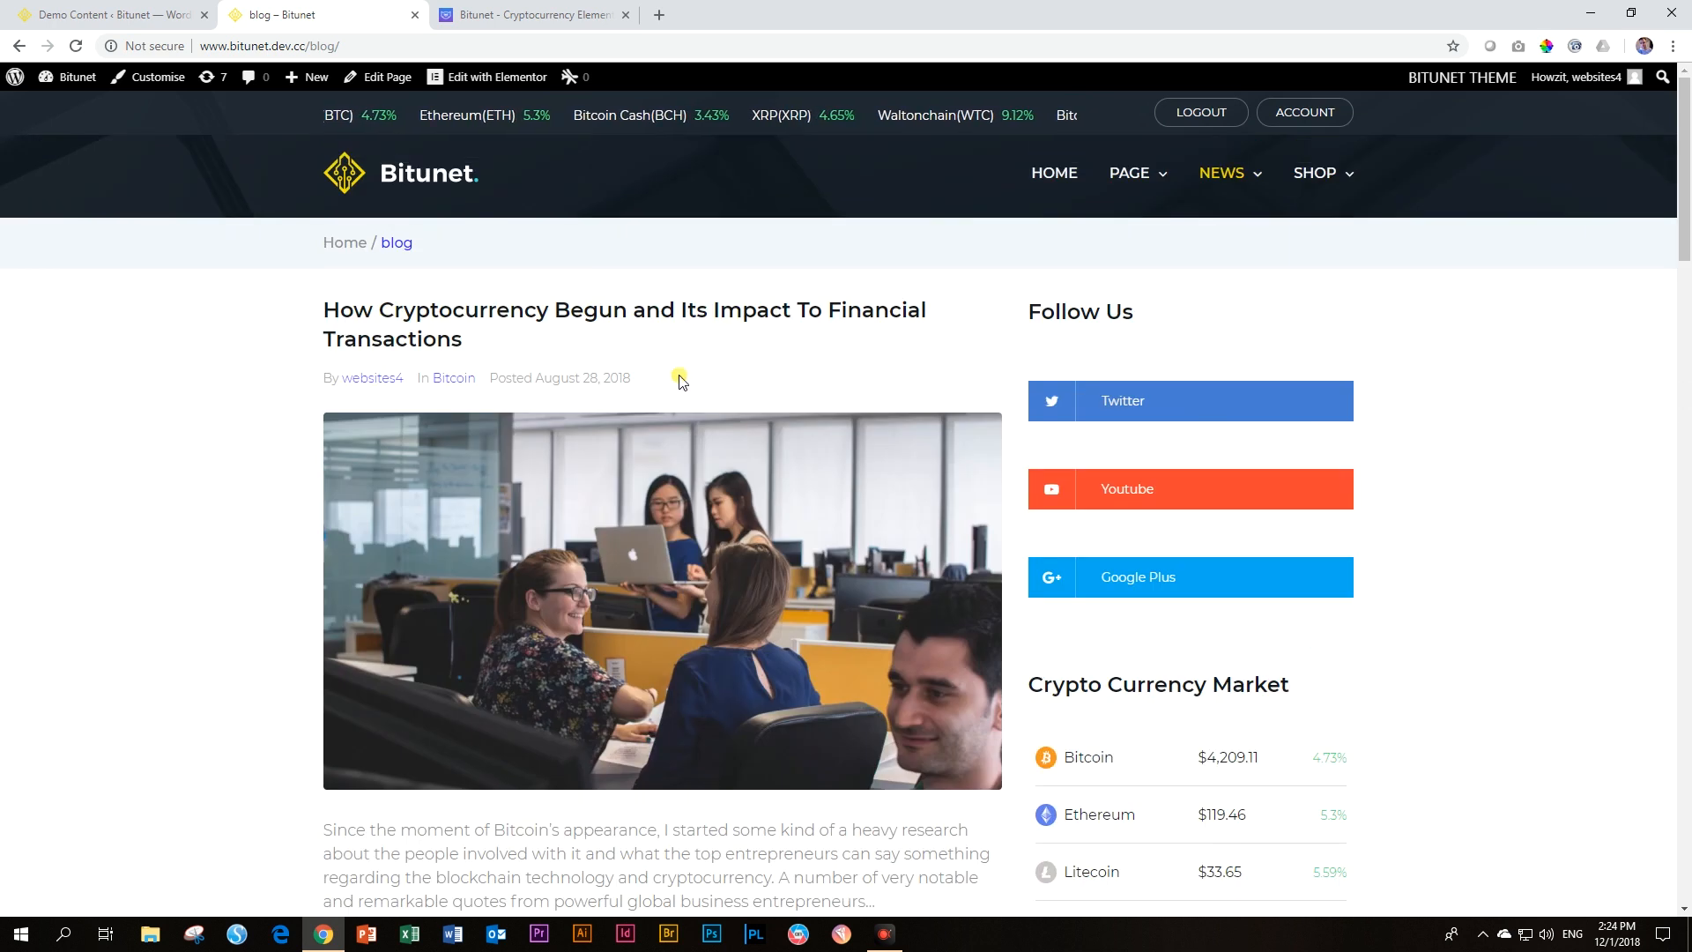
Step: Open the post "How Cryptocurrency Begun and Its Impact To Financial Transactions" and review it down to the related posts and reply form
{"action": "left_click", "coordinate": [528, 324]}
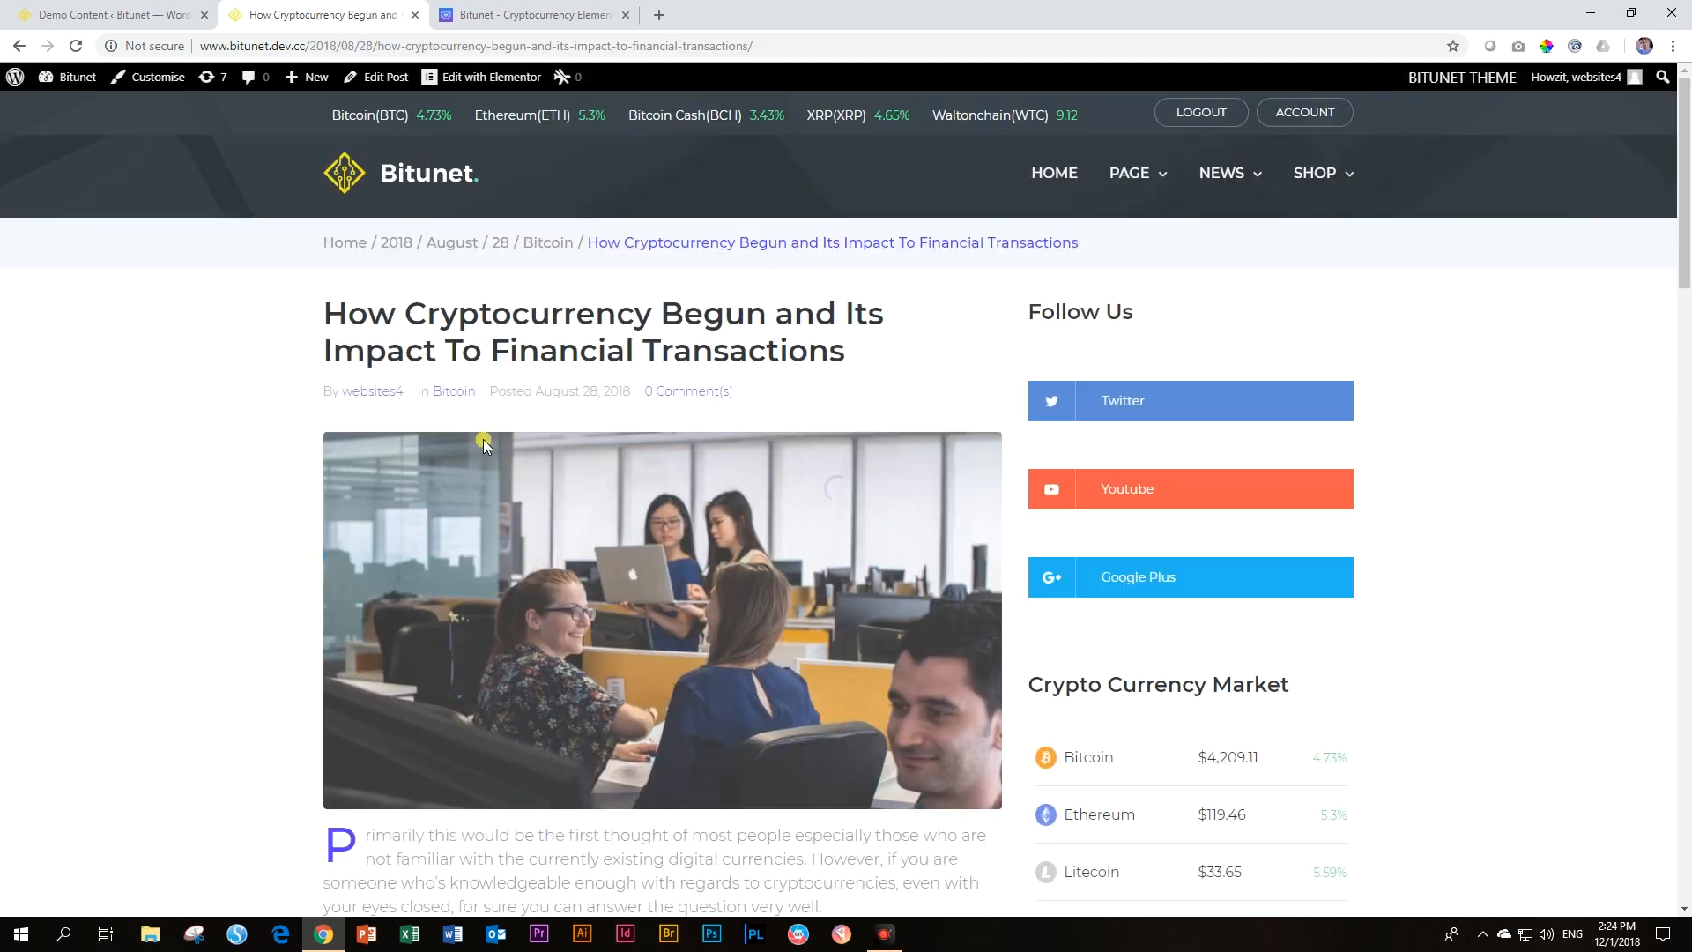
{"action": "scroll", "coordinate": [487, 437], "scroll_direction": "down", "scroll_amount": 10}
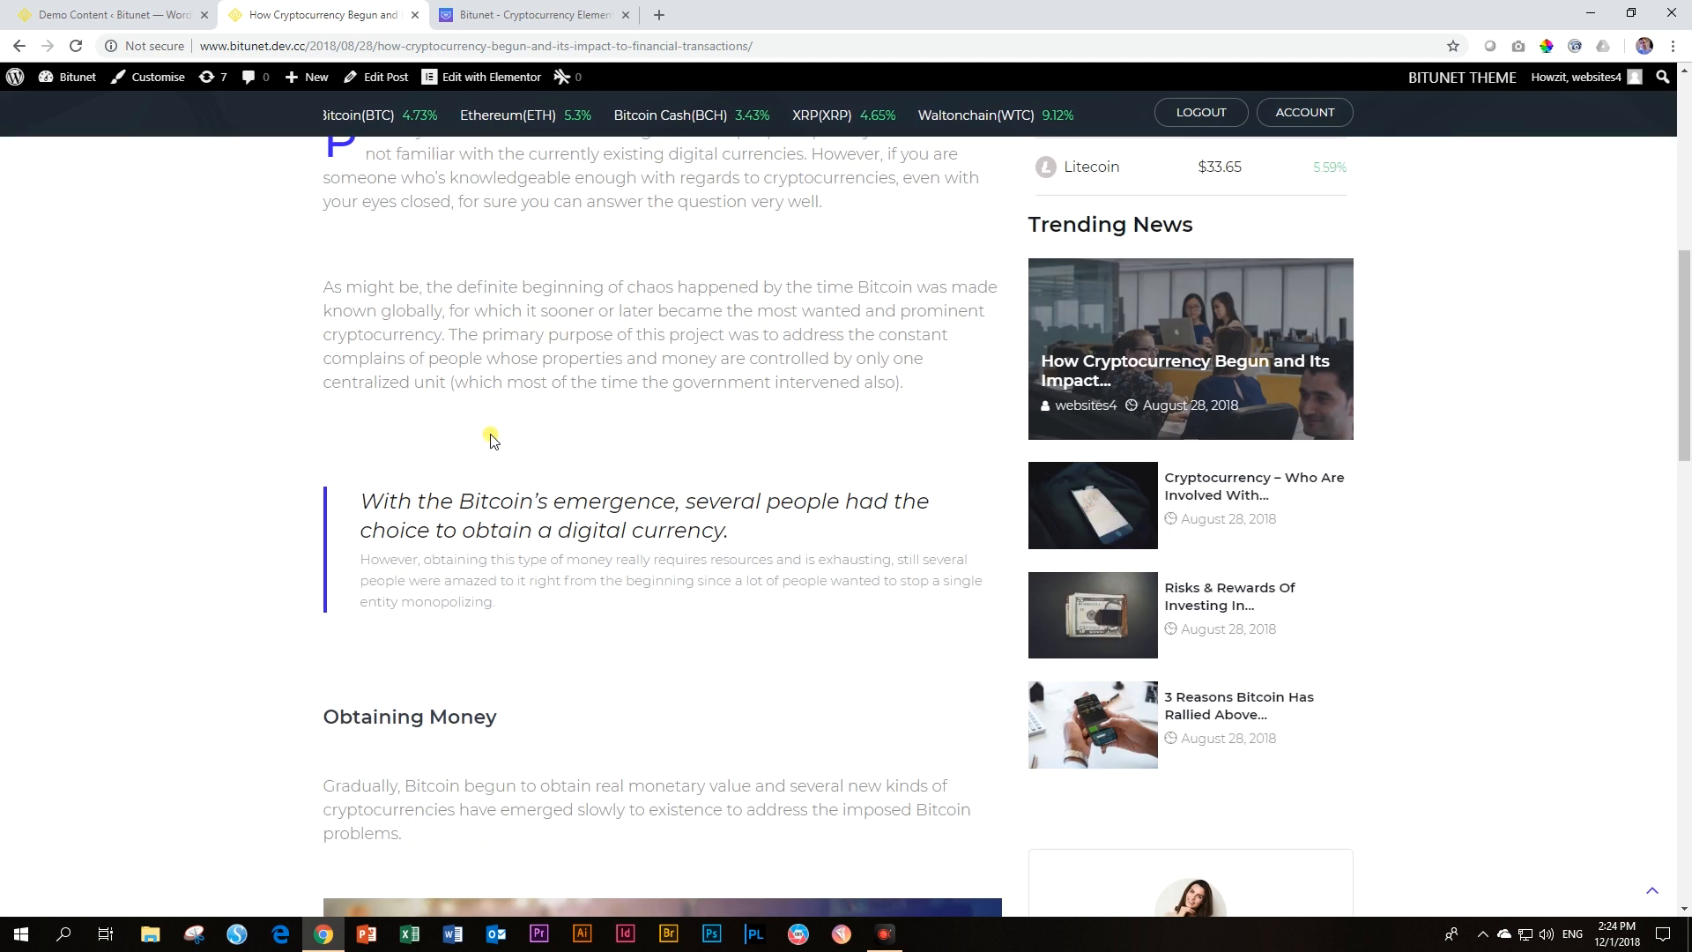
{"action": "scroll", "coordinate": [370, 423], "scroll_direction": "down", "scroll_amount": 5}
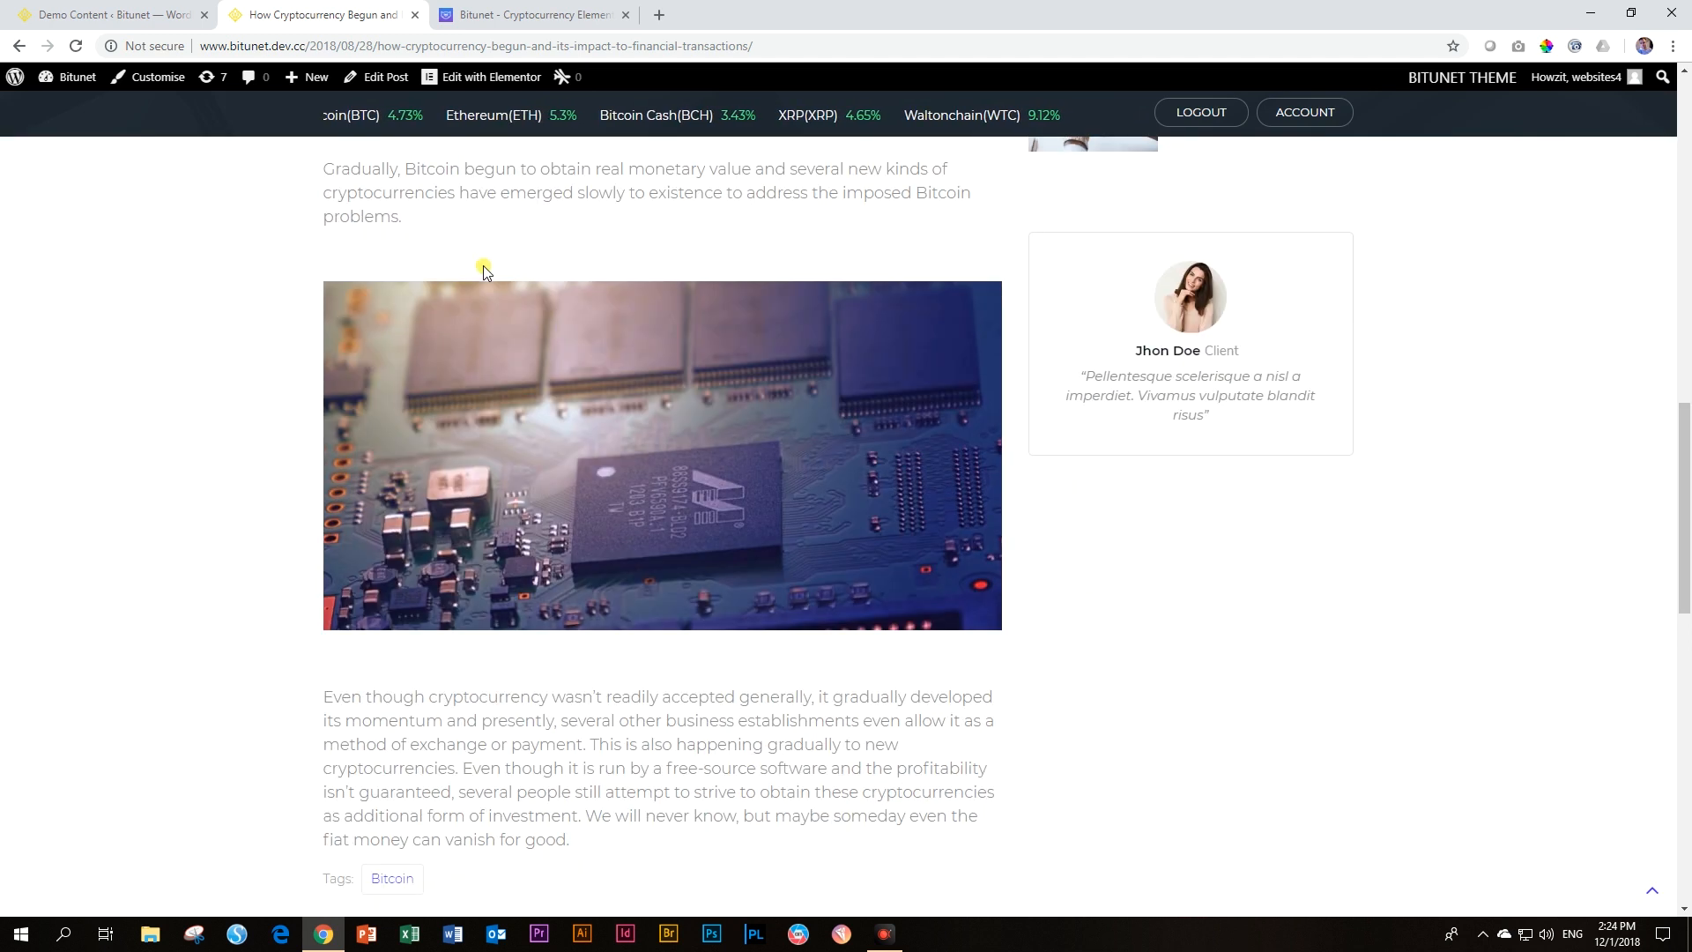
{"action": "scroll", "coordinate": [459, 291], "scroll_direction": "up", "scroll_amount": 3}
{"action": "scroll", "coordinate": [388, 370], "scroll_direction": "down", "scroll_amount": 12}
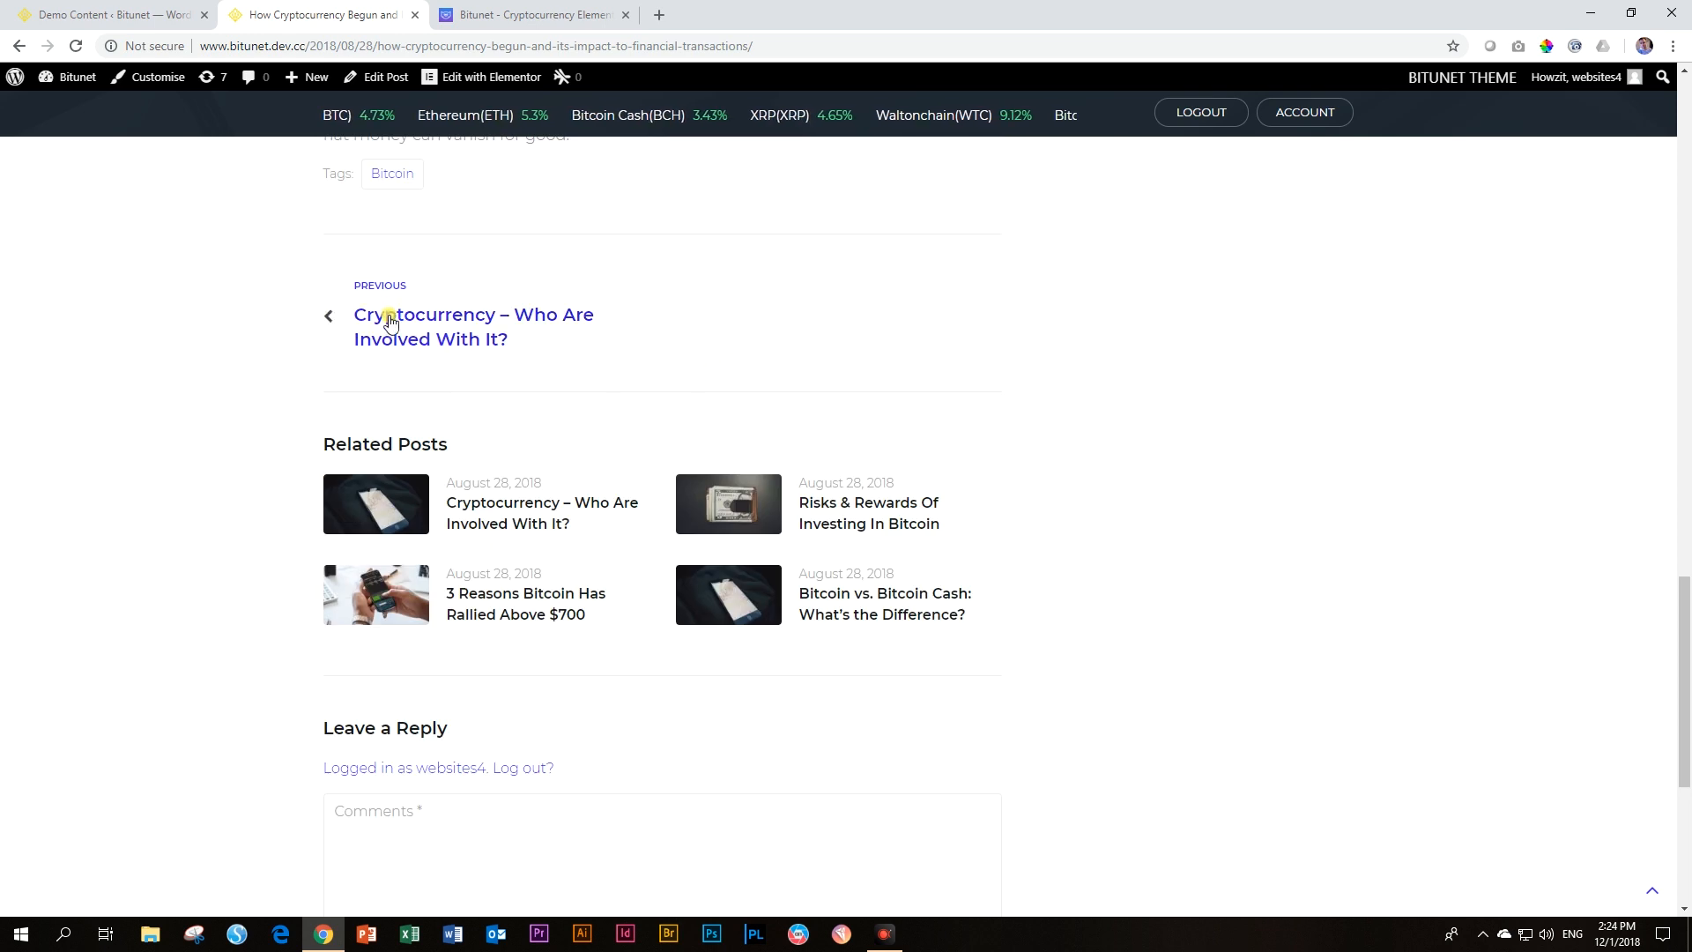
{"action": "scroll", "coordinate": [520, 456], "scroll_direction": "down", "scroll_amount": 5}
{"action": "scroll", "coordinate": [564, 459], "scroll_direction": "up", "scroll_amount": 6}
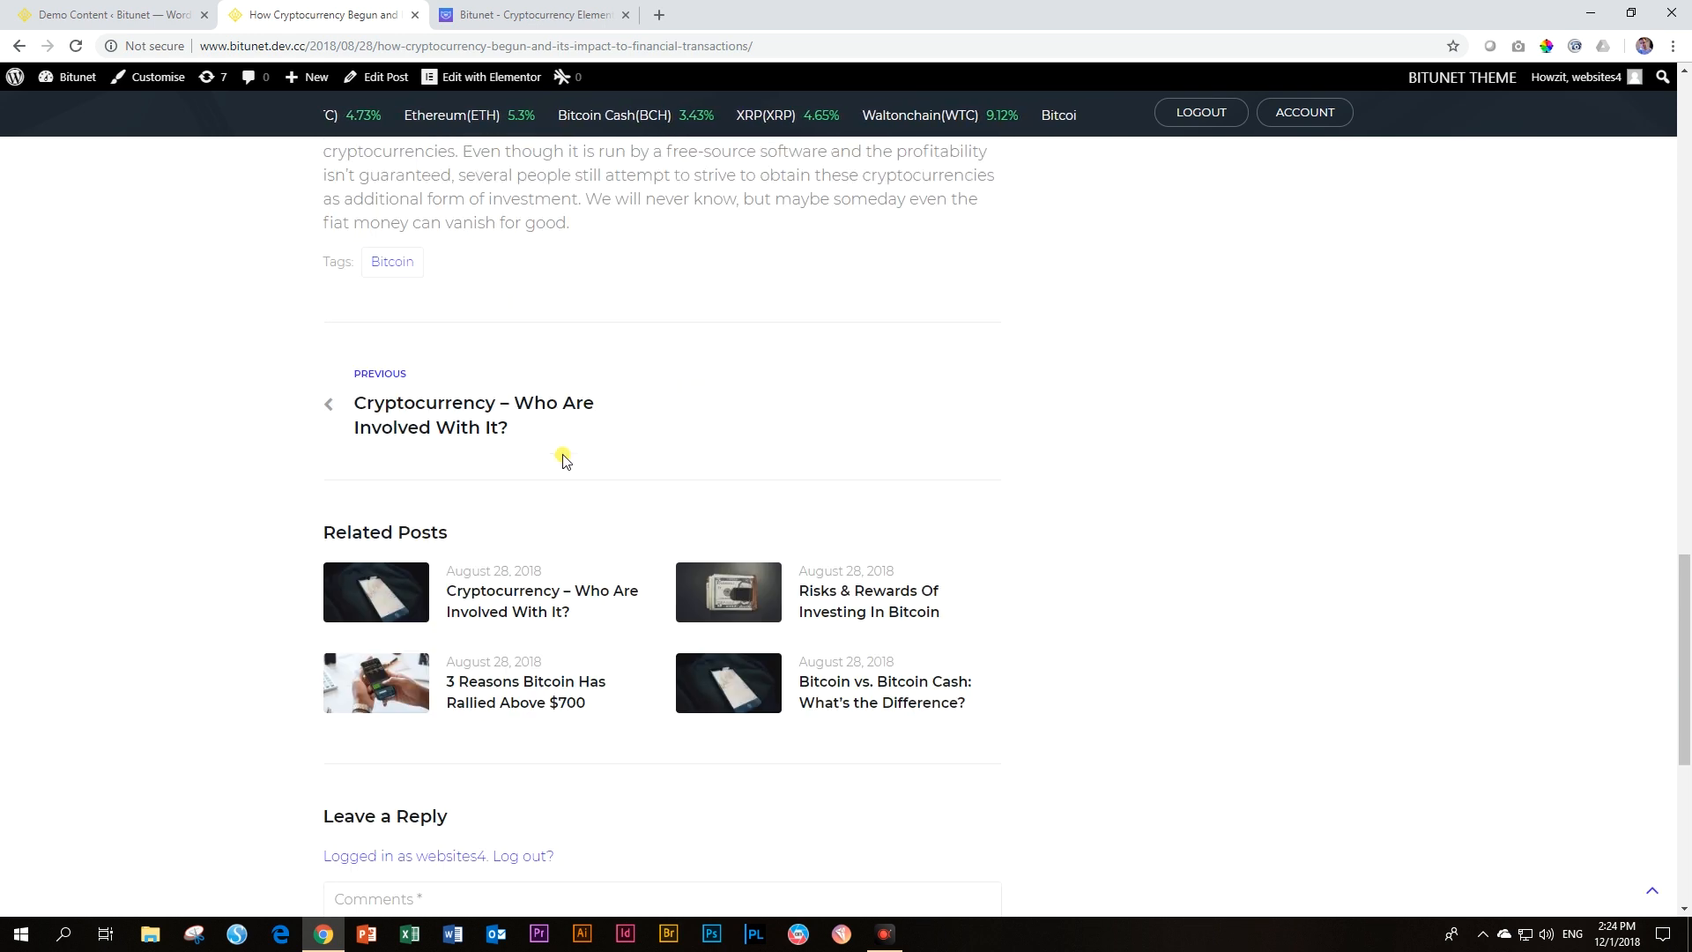
Step: Go back up through the article to examine its sidebar widgets, then return to the post's beginning
{"action": "scroll", "coordinate": [805, 475], "scroll_direction": "up", "scroll_amount": 10}
{"action": "scroll", "coordinate": [809, 476], "scroll_direction": "up", "scroll_amount": 10}
{"action": "scroll", "coordinate": [1439, 382], "scroll_direction": "up", "scroll_amount": 2}
{"action": "scroll", "coordinate": [1450, 390], "scroll_direction": "down", "scroll_amount": 8}
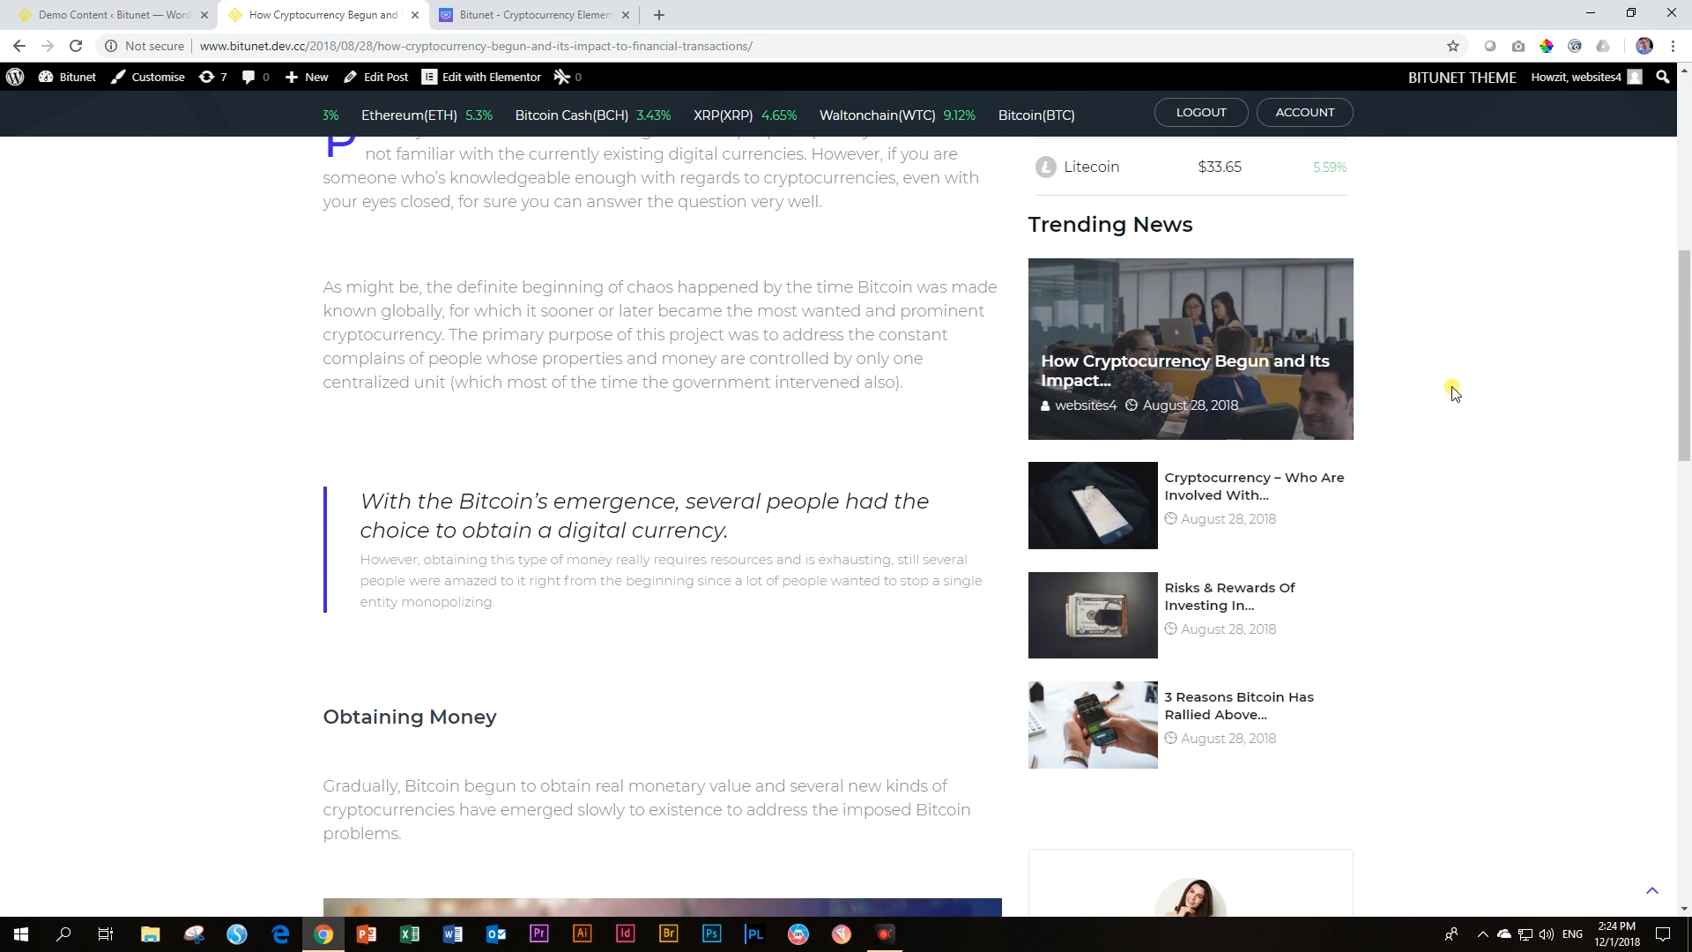
{"action": "scroll", "coordinate": [1452, 392], "scroll_direction": "down", "scroll_amount": 5}
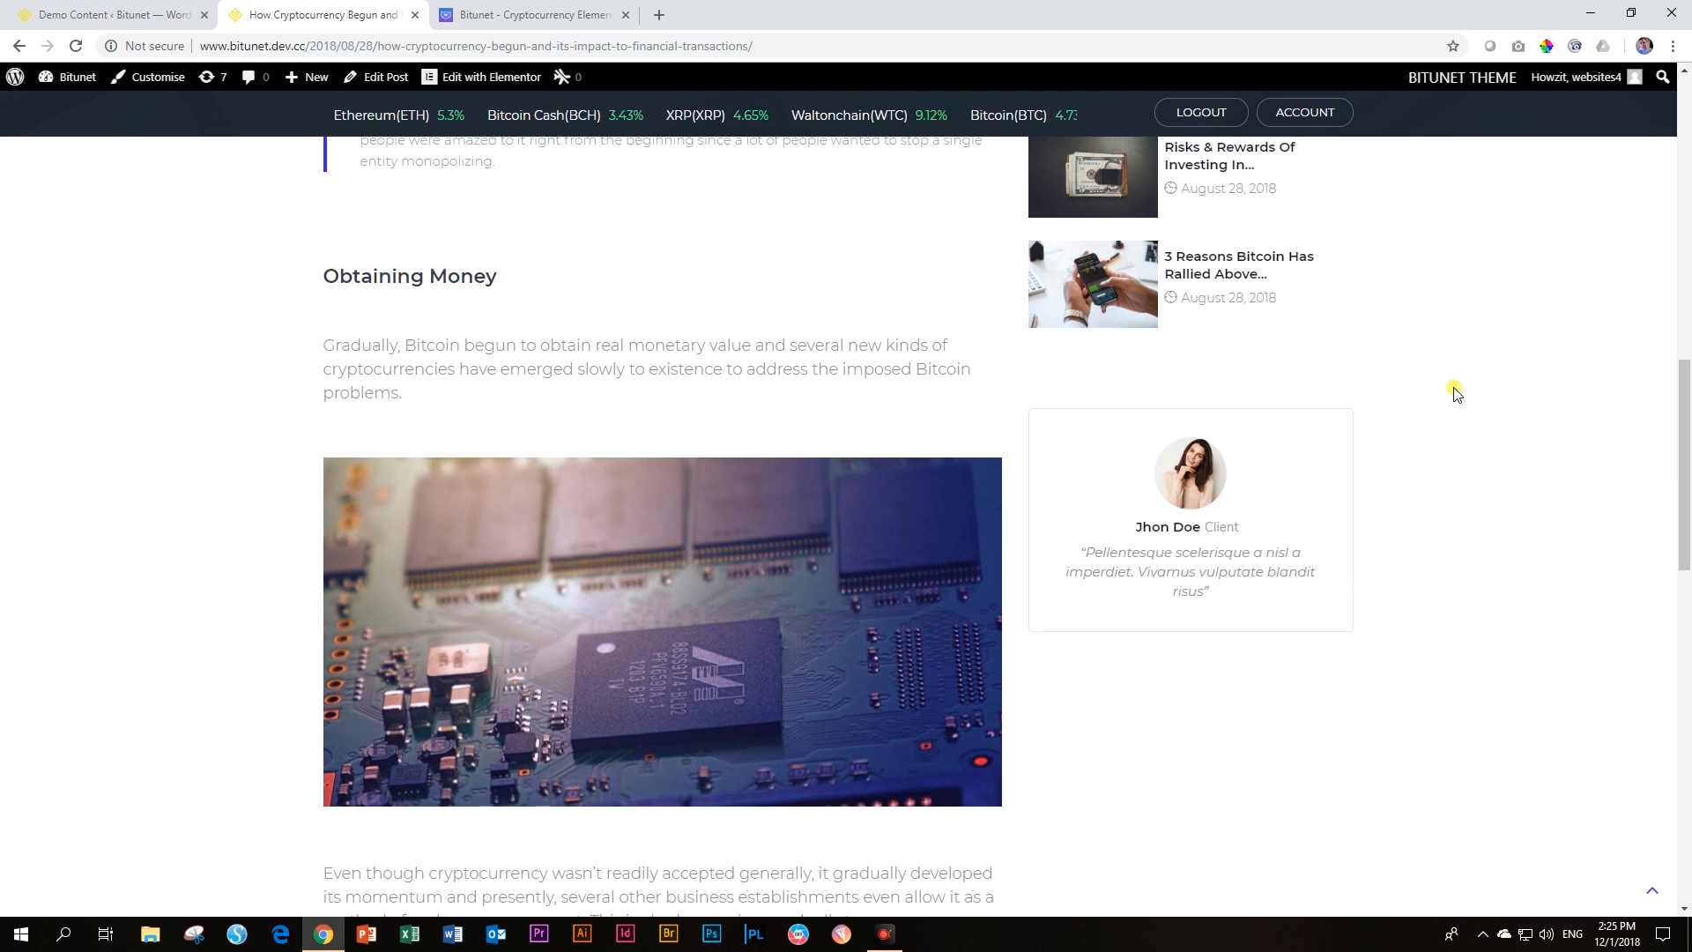
{"action": "scroll", "coordinate": [1454, 392], "scroll_direction": "up", "scroll_amount": 14}
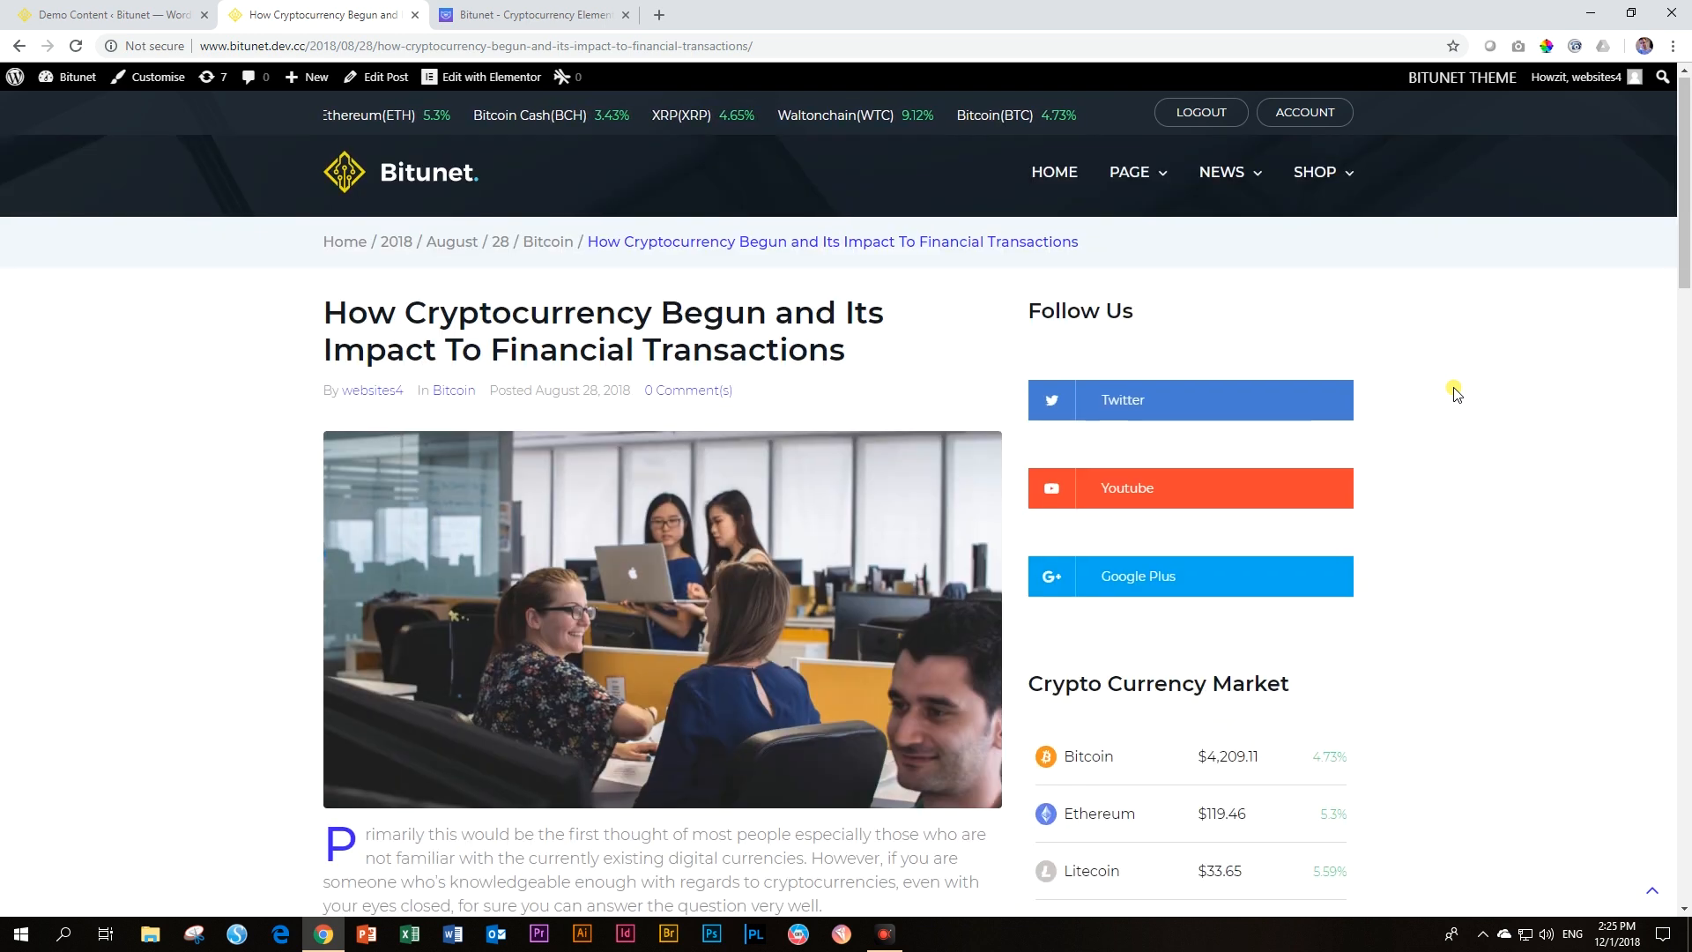
Step: Return to the site's homepage and open that page for editing with Elementor
{"action": "left_click", "coordinate": [1061, 177]}
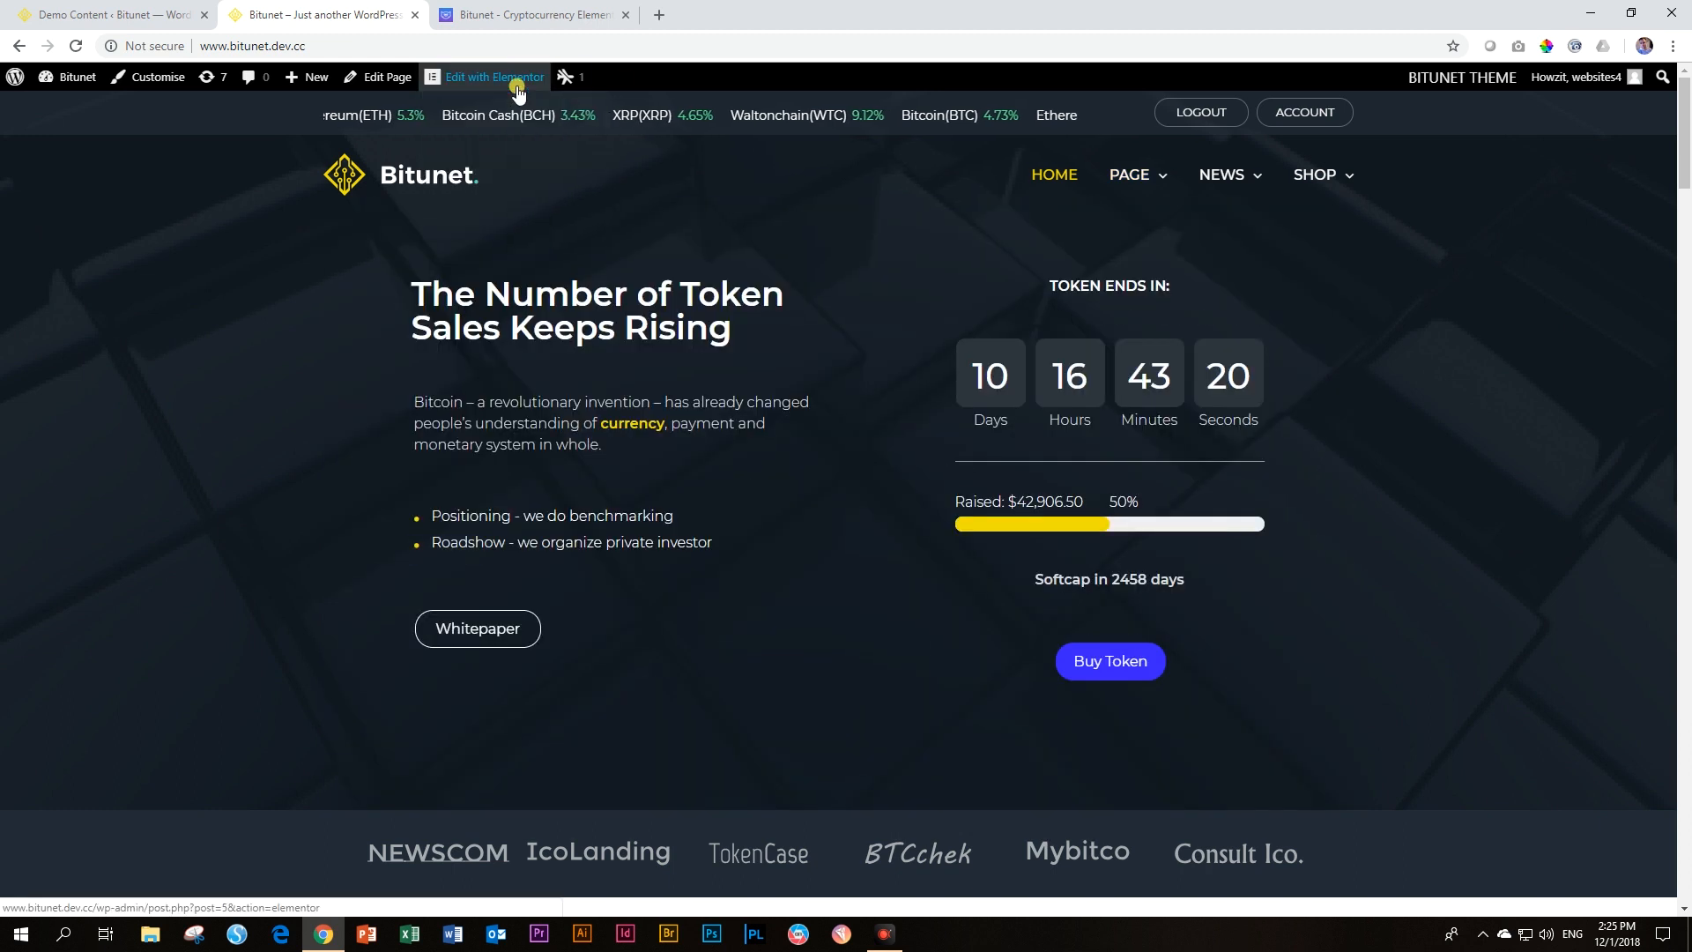
{"action": "mouse_move", "coordinate": [509, 79]}
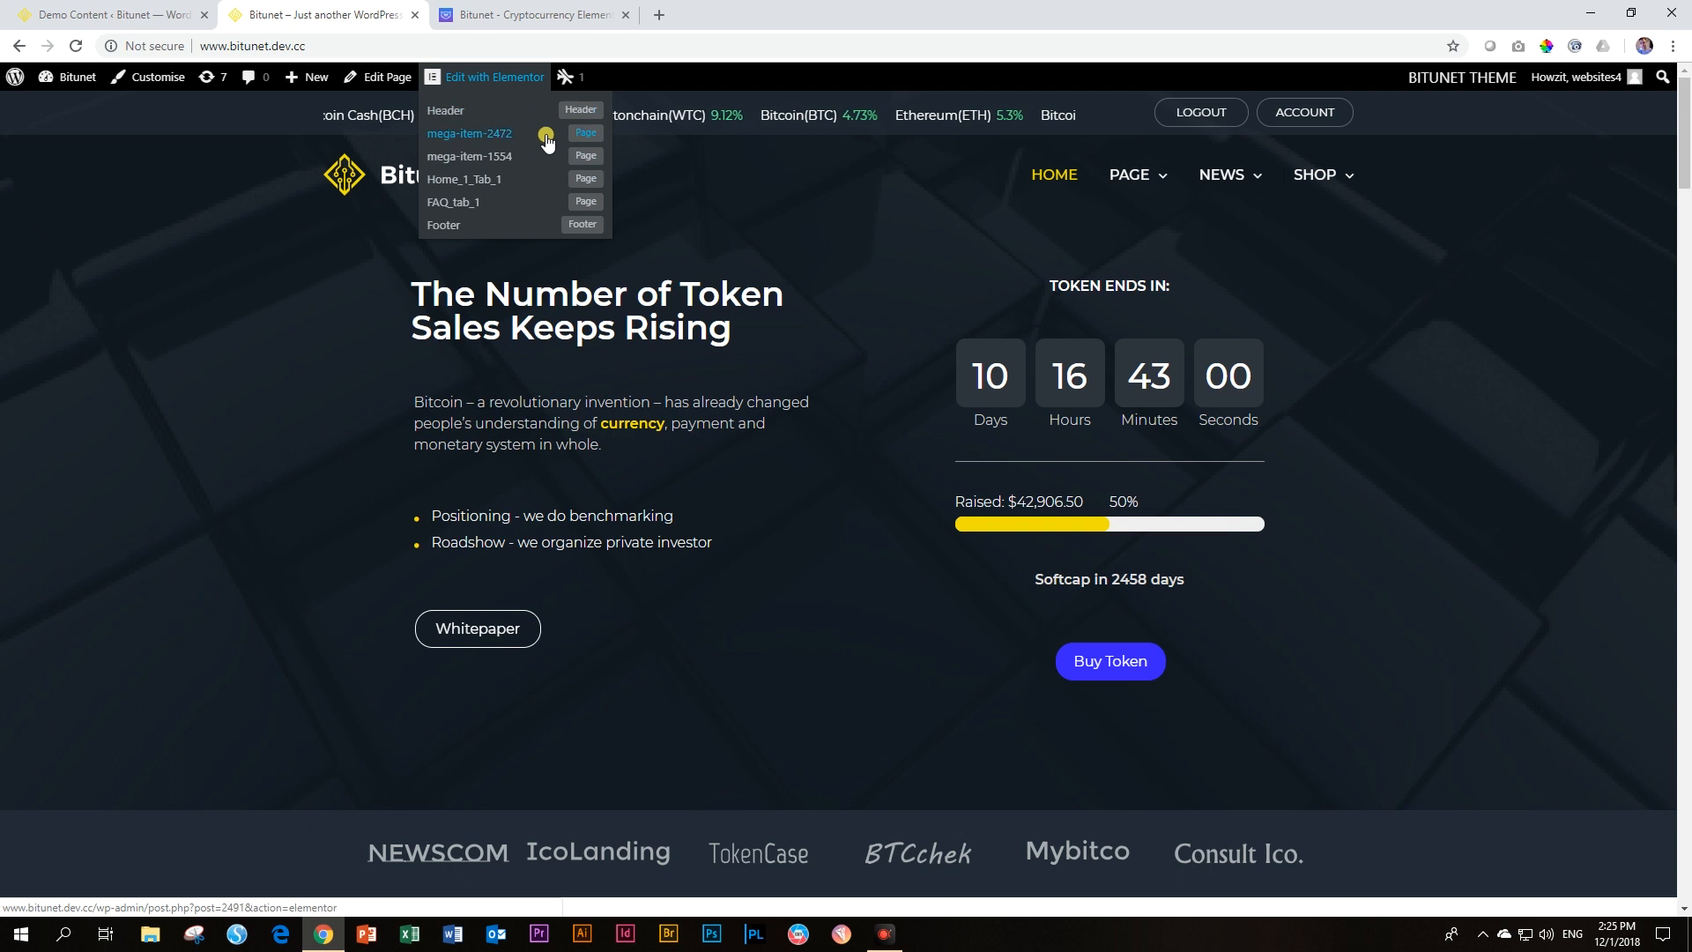
{"action": "left_click", "coordinate": [483, 83]}
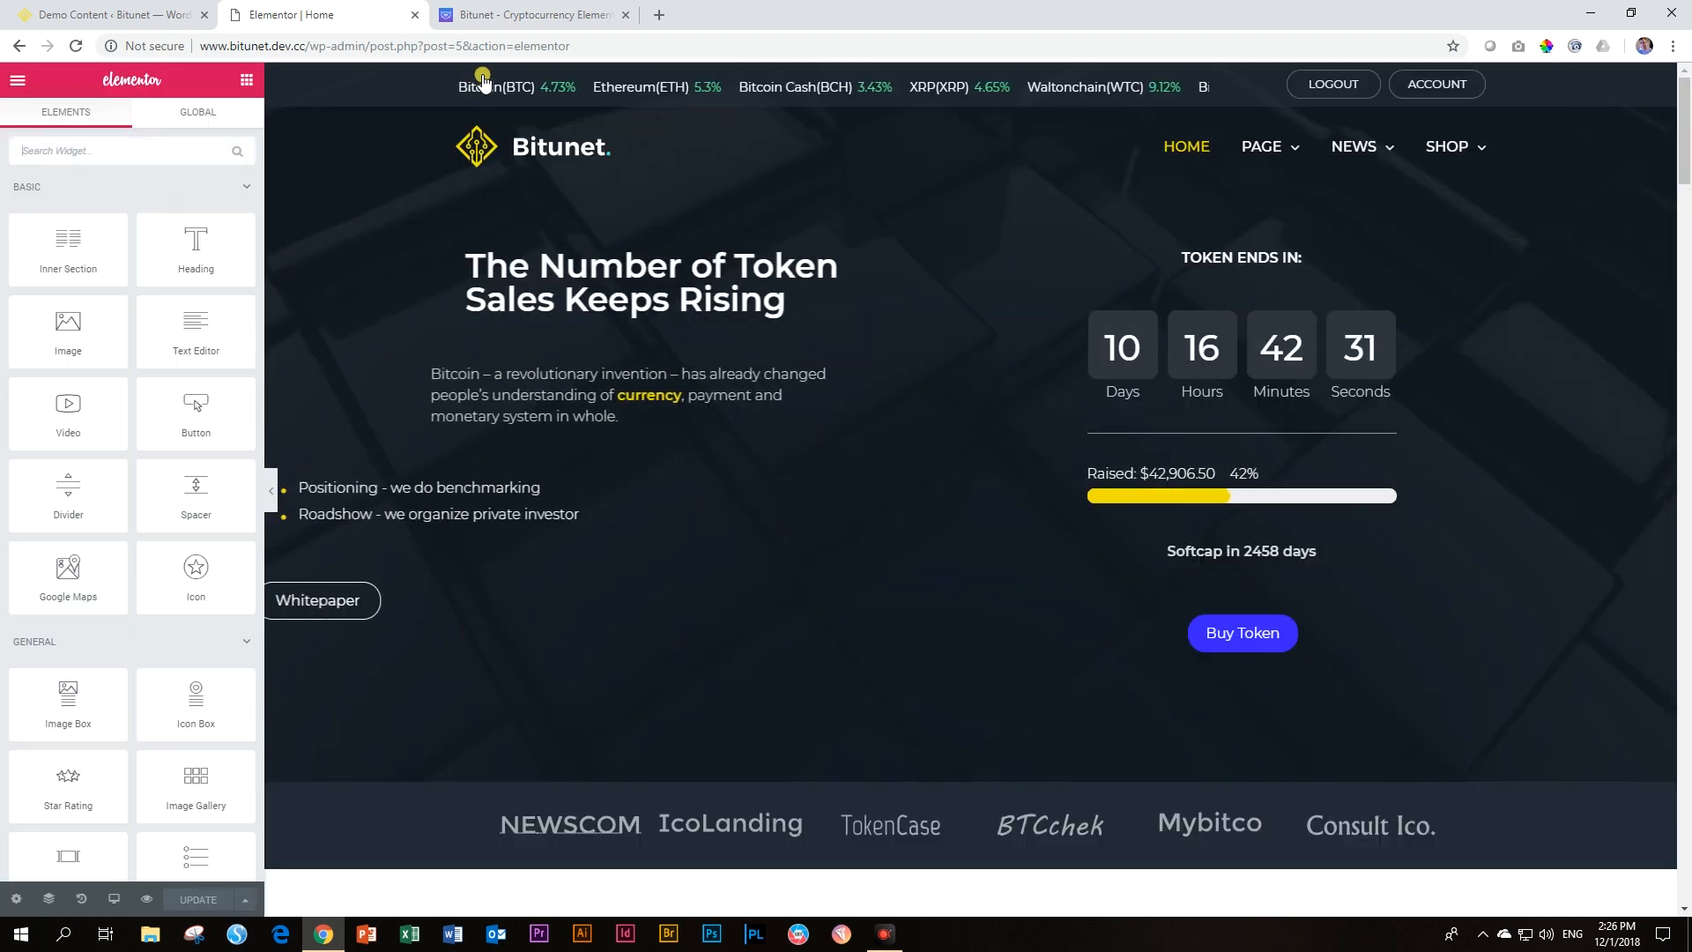
Step: Look through the homepage sections in the editor past the Roadmap and Bitcoin chart, then return to the hero section
{"action": "scroll", "coordinate": [573, 222], "scroll_direction": "down", "scroll_amount": 8}
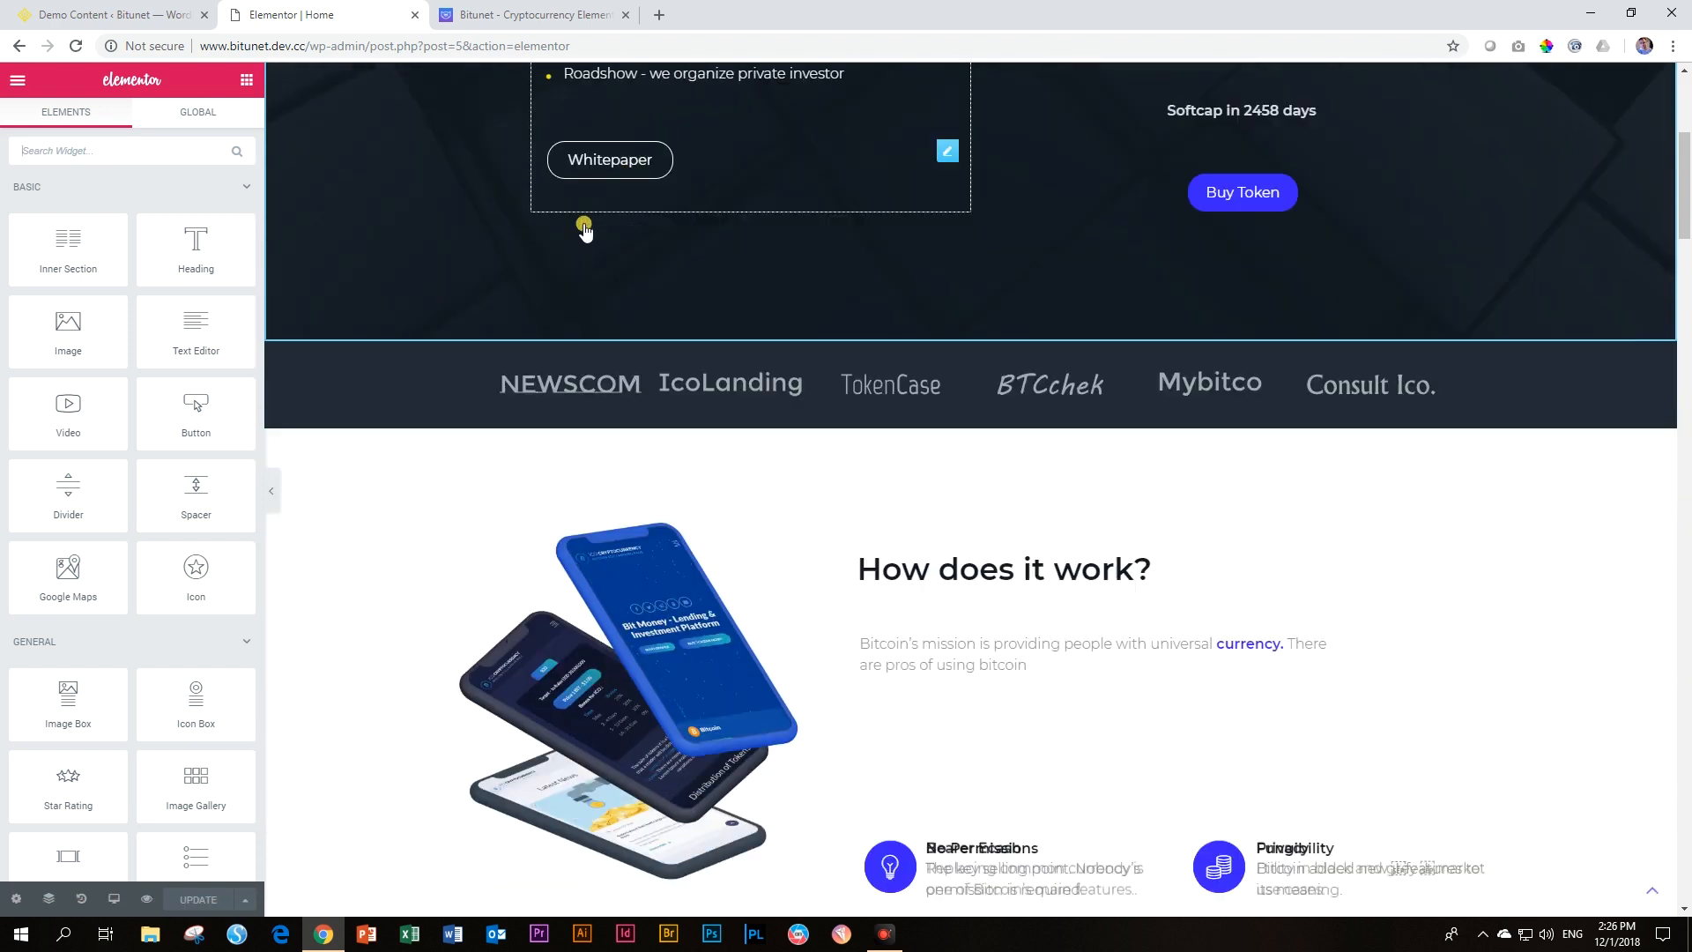
{"action": "scroll", "coordinate": [970, 300], "scroll_direction": "down", "scroll_amount": 4}
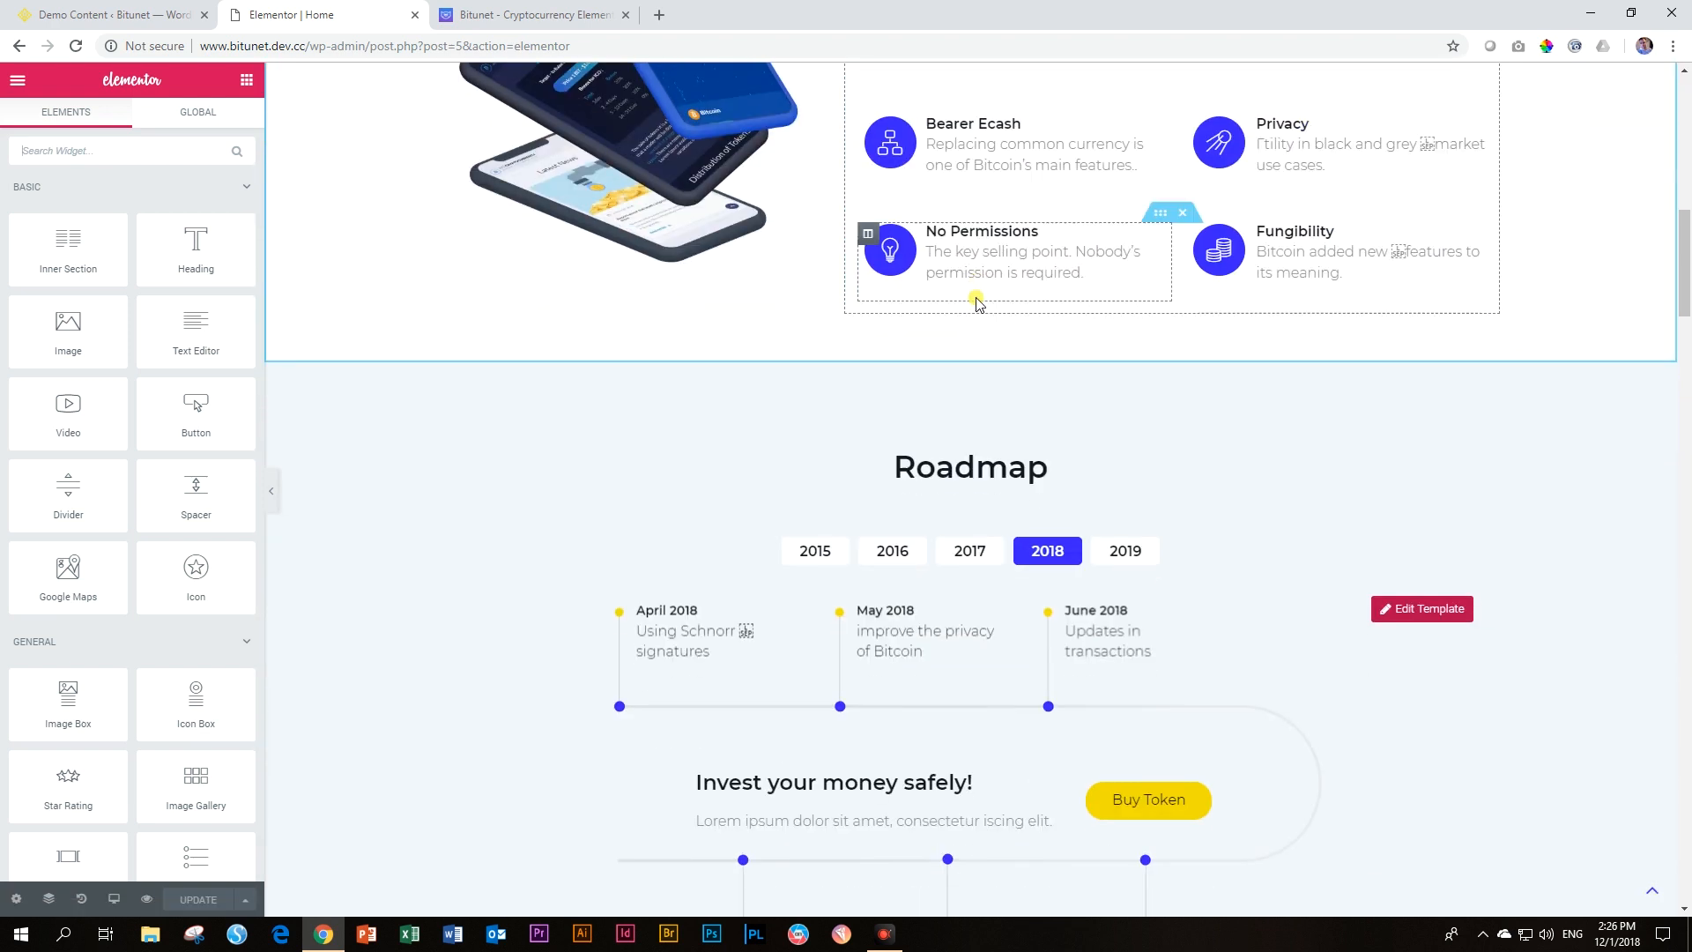
{"action": "scroll", "coordinate": [976, 302], "scroll_direction": "down", "scroll_amount": 11}
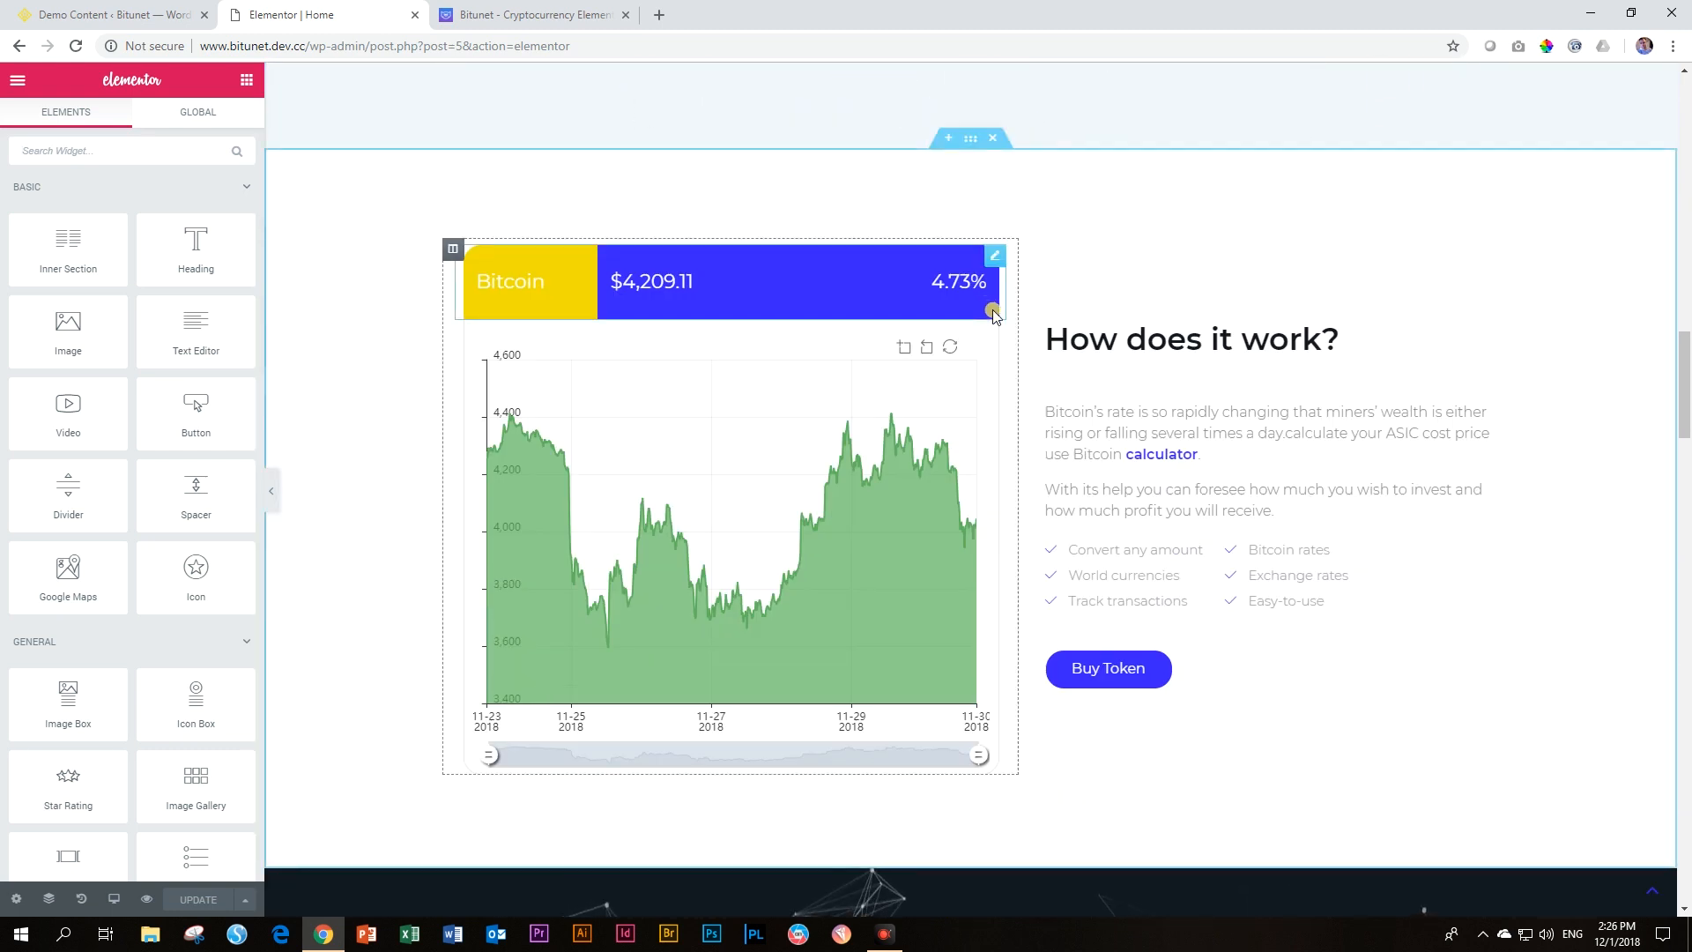
{"action": "scroll", "coordinate": [987, 308], "scroll_direction": "down", "scroll_amount": 4}
{"action": "scroll", "coordinate": [994, 313], "scroll_direction": "up", "scroll_amount": 14}
{"action": "scroll", "coordinate": [995, 314], "scroll_direction": "up", "scroll_amount": 15}
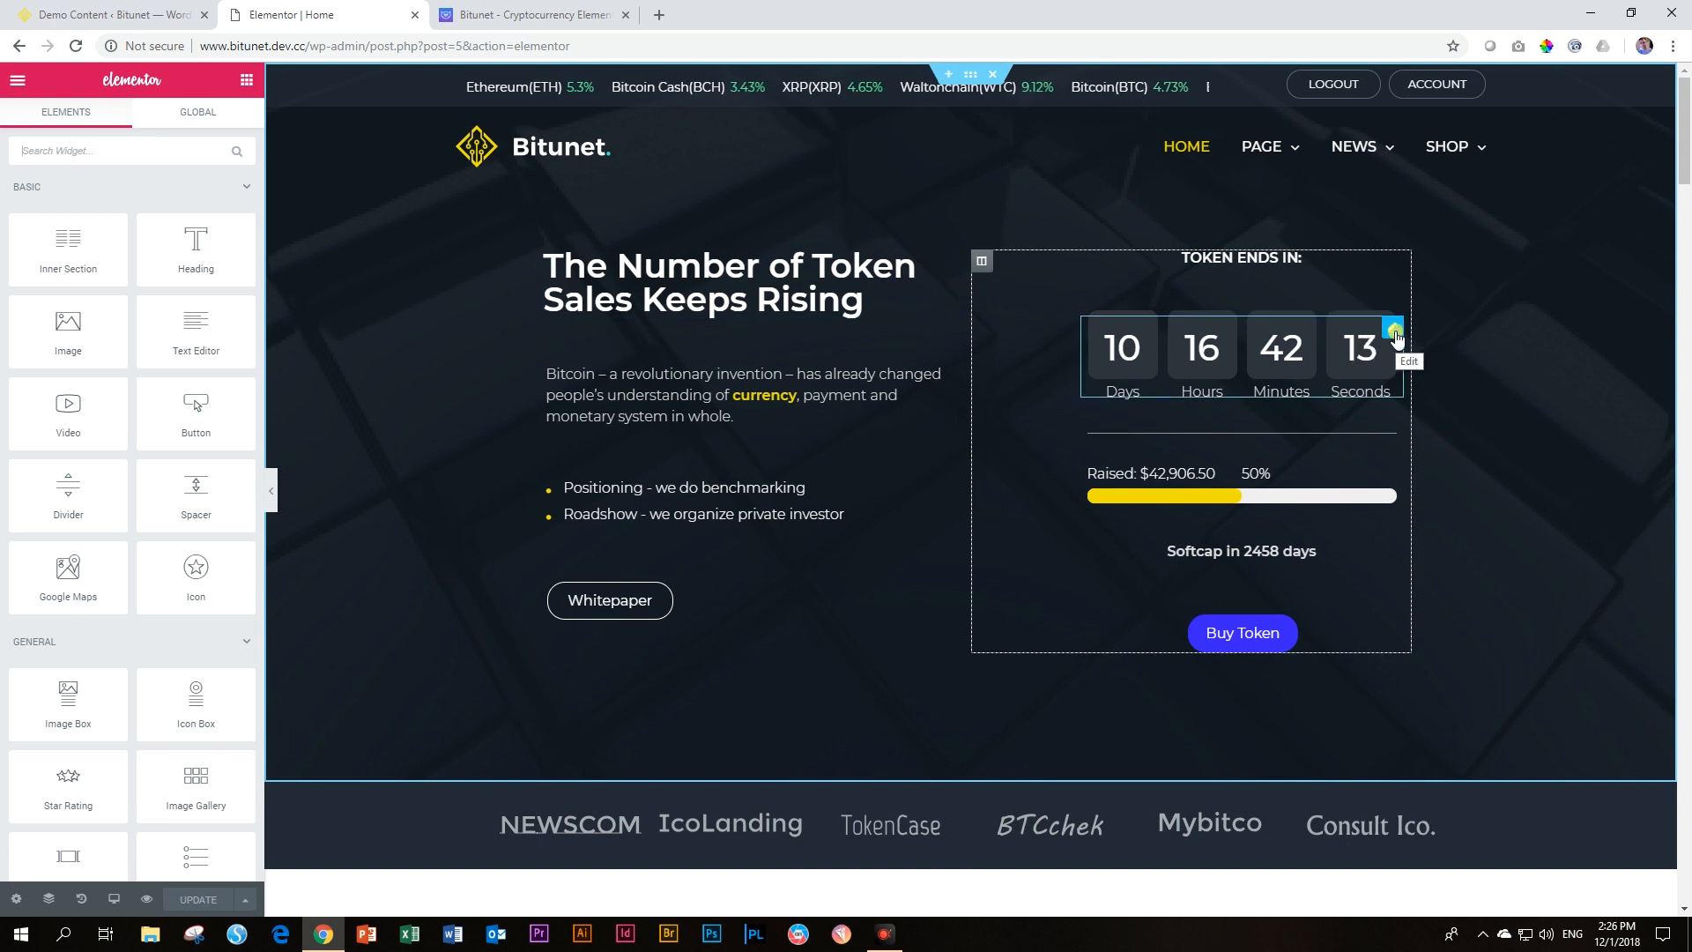
Step: Inspect the settings of the hero's countdown timer, divider and progress bar, dismissing the editor's introductory tip
{"action": "left_click", "coordinate": [1395, 332]}
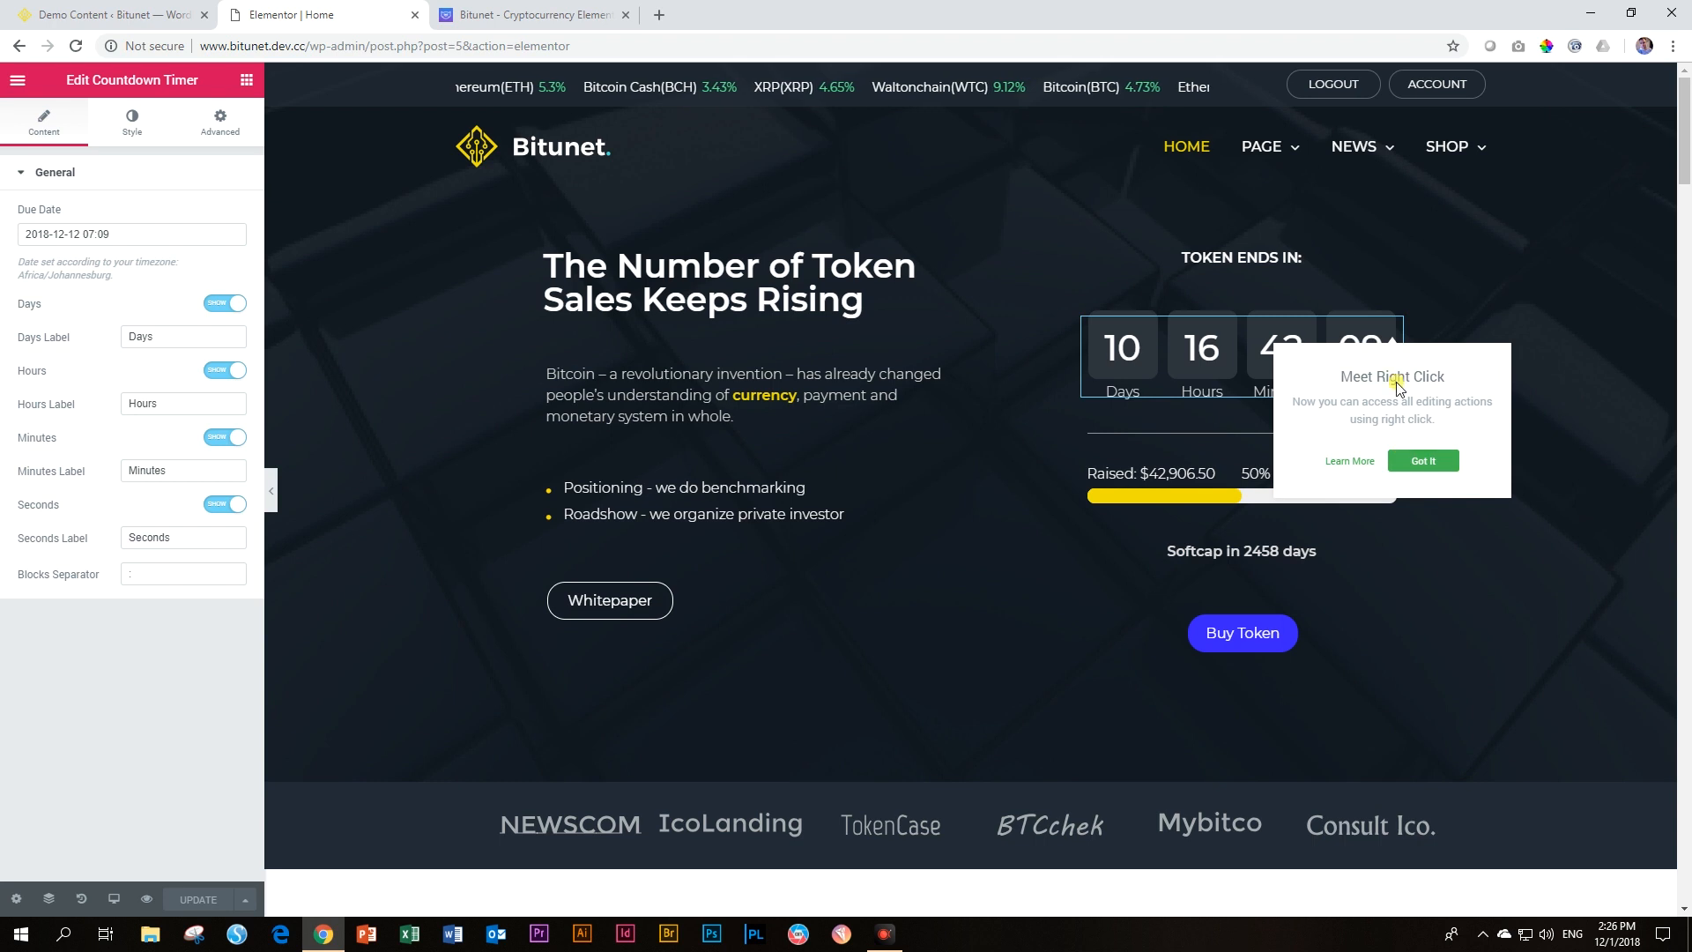
{"action": "left_click", "coordinate": [1419, 463]}
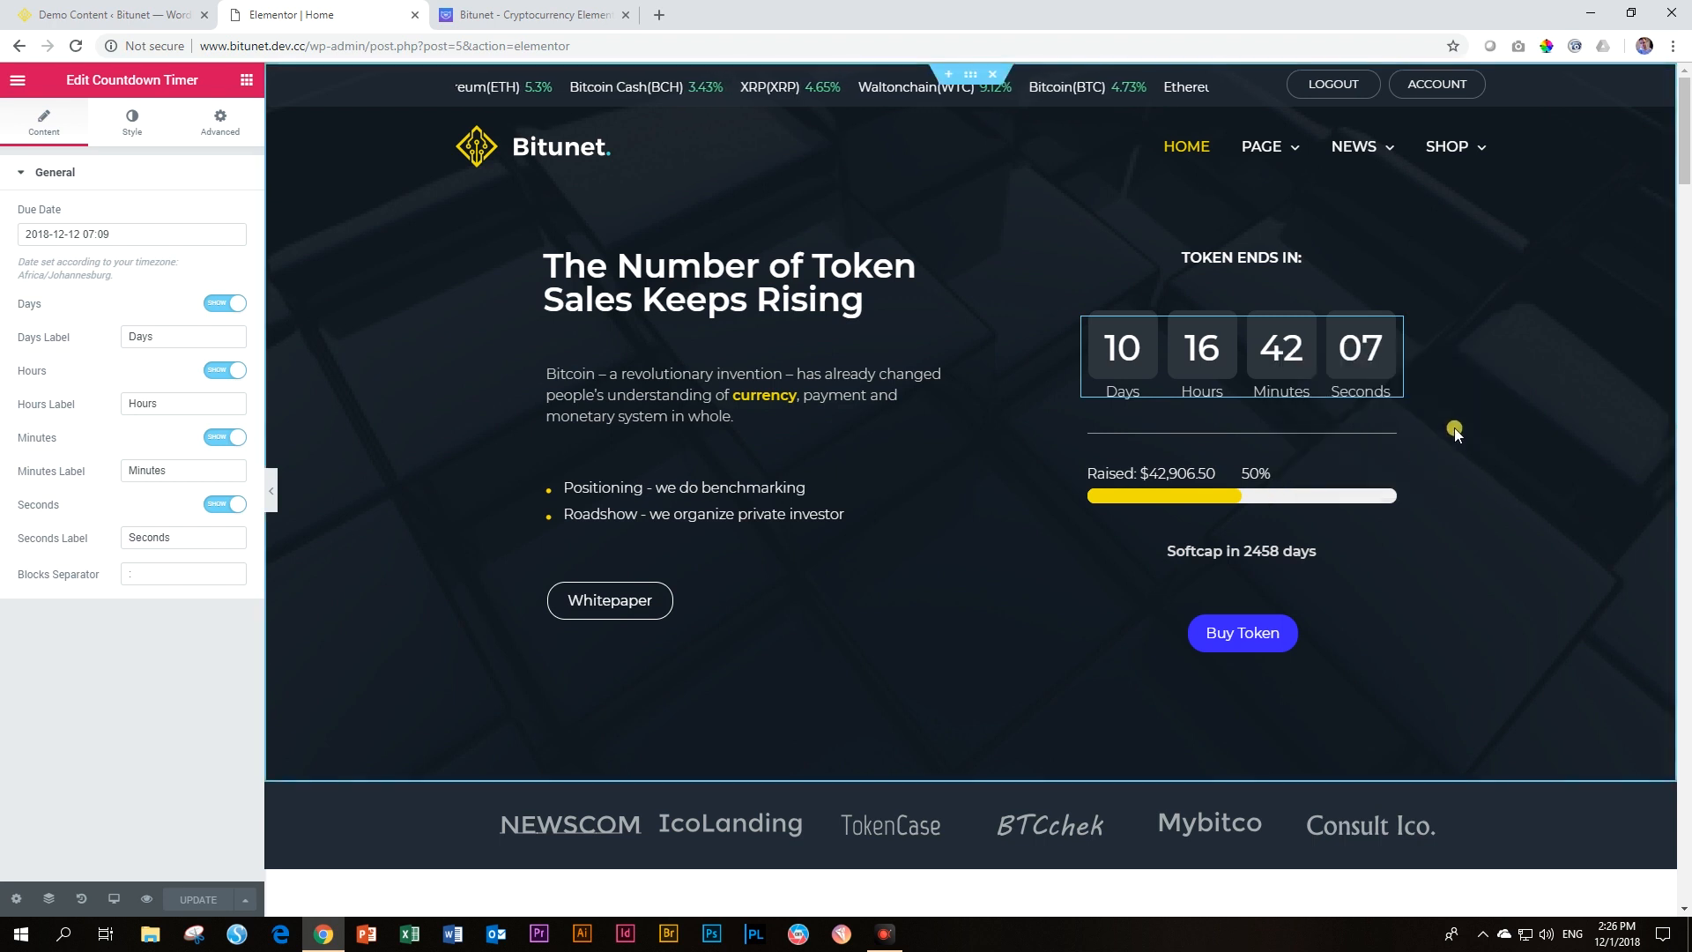
{"action": "scroll", "coordinate": [1453, 431], "scroll_direction": "down", "scroll_amount": 1}
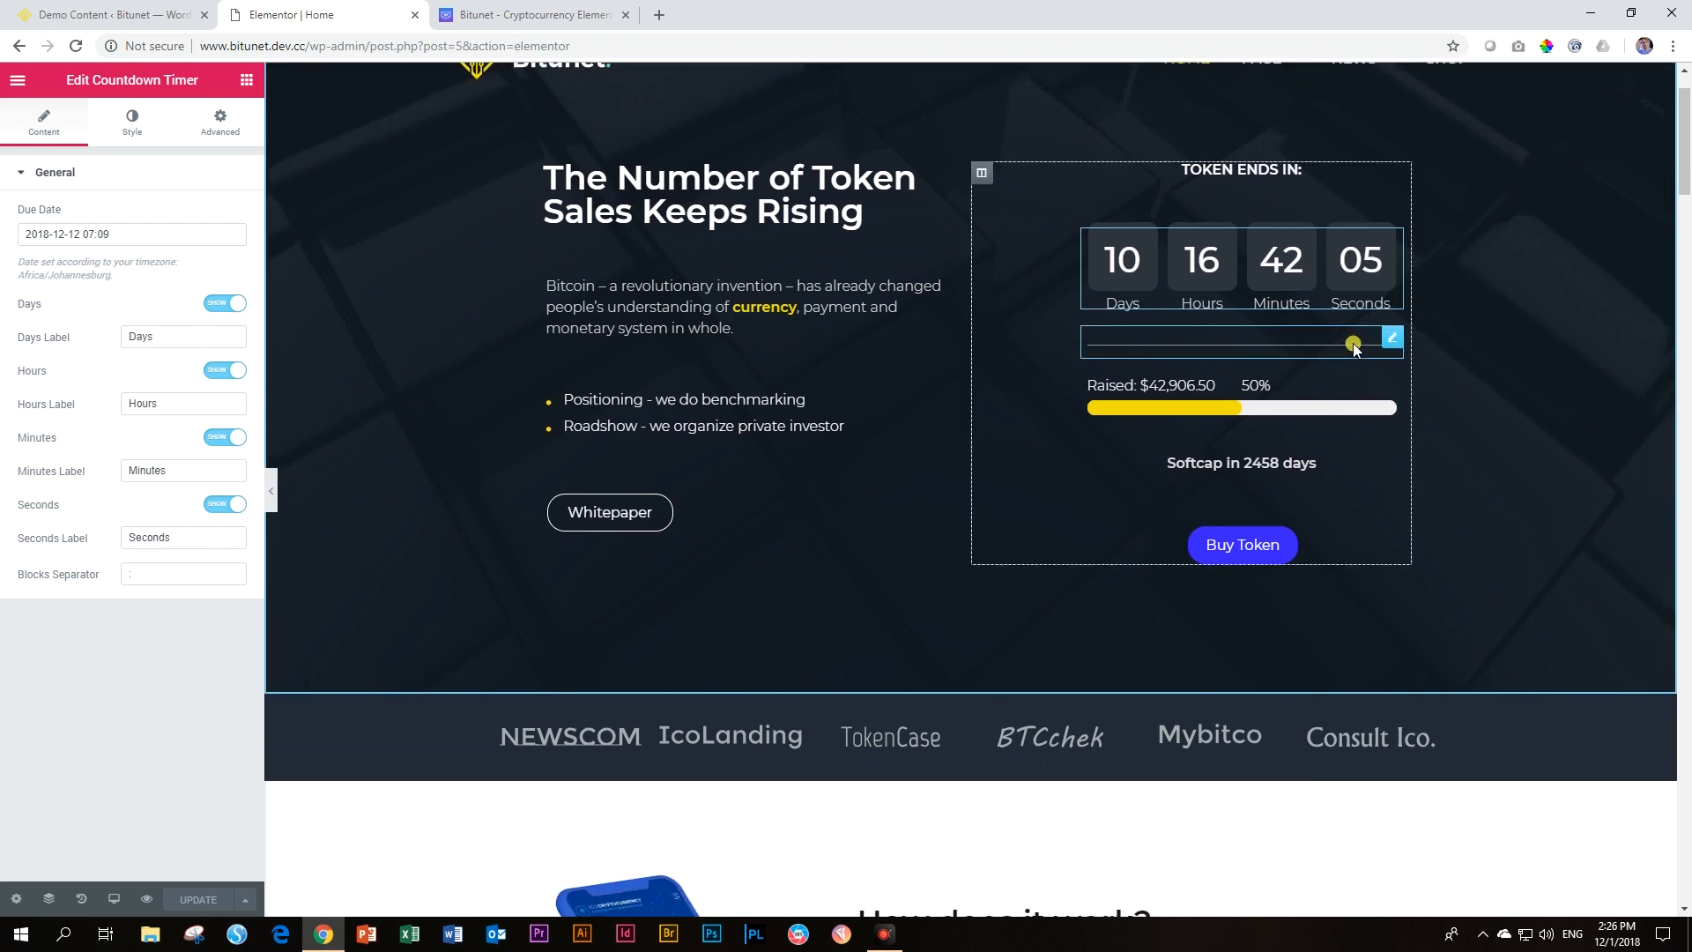
{"action": "left_click", "coordinate": [1390, 341]}
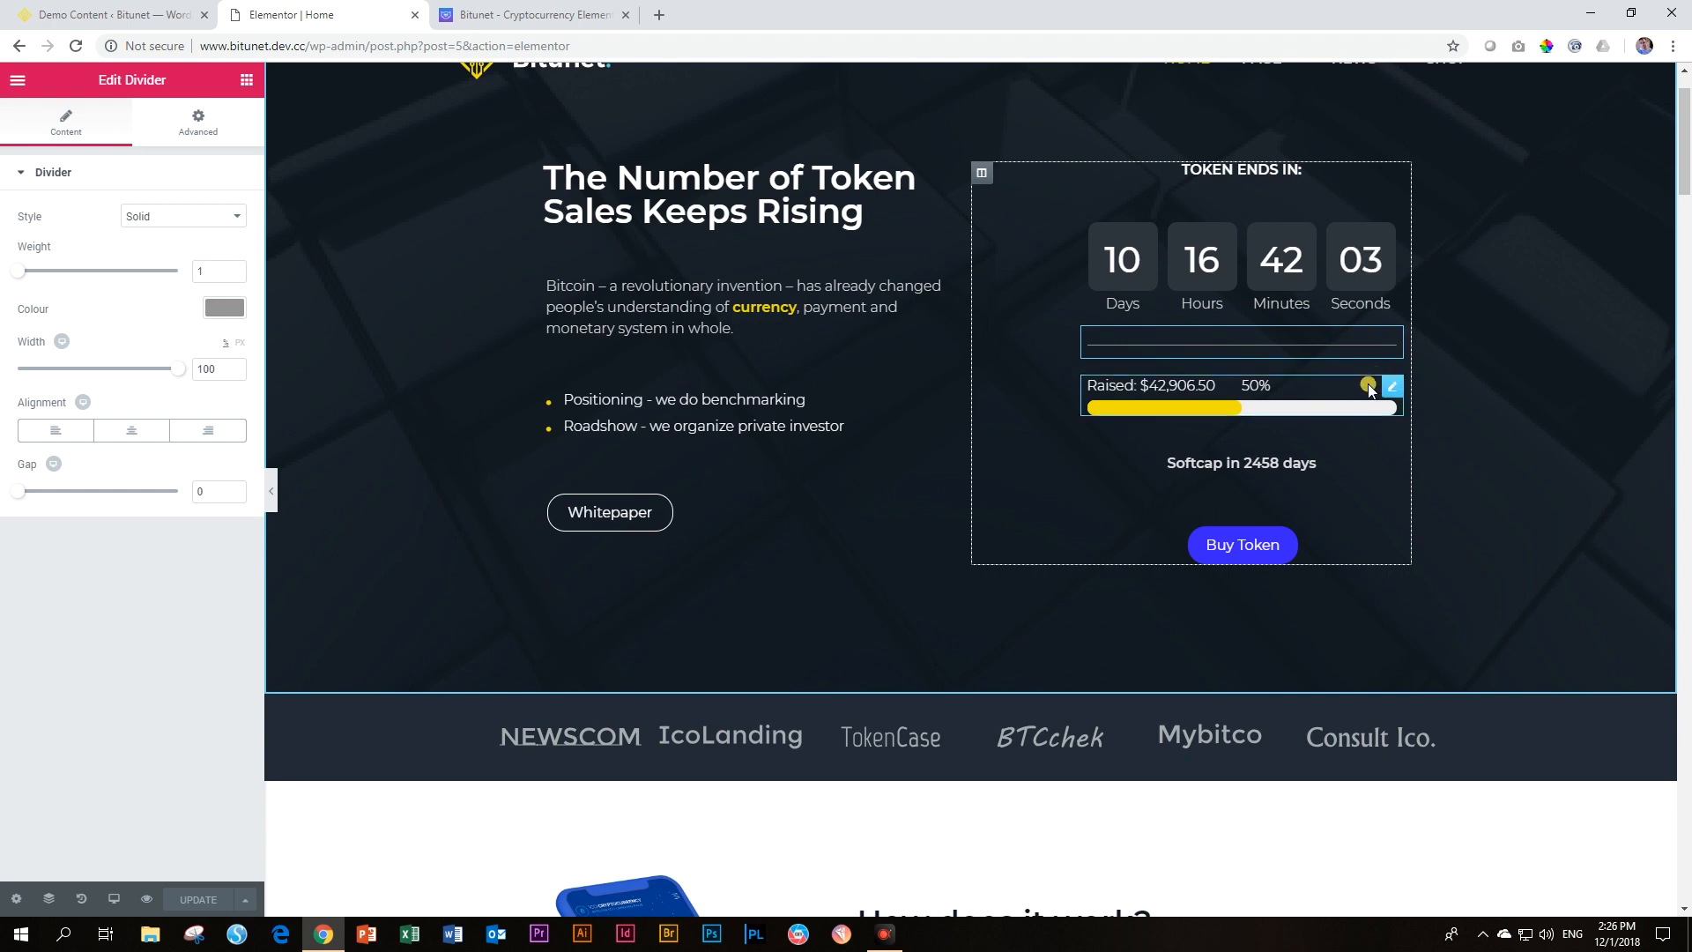
{"action": "left_click", "coordinate": [1393, 390]}
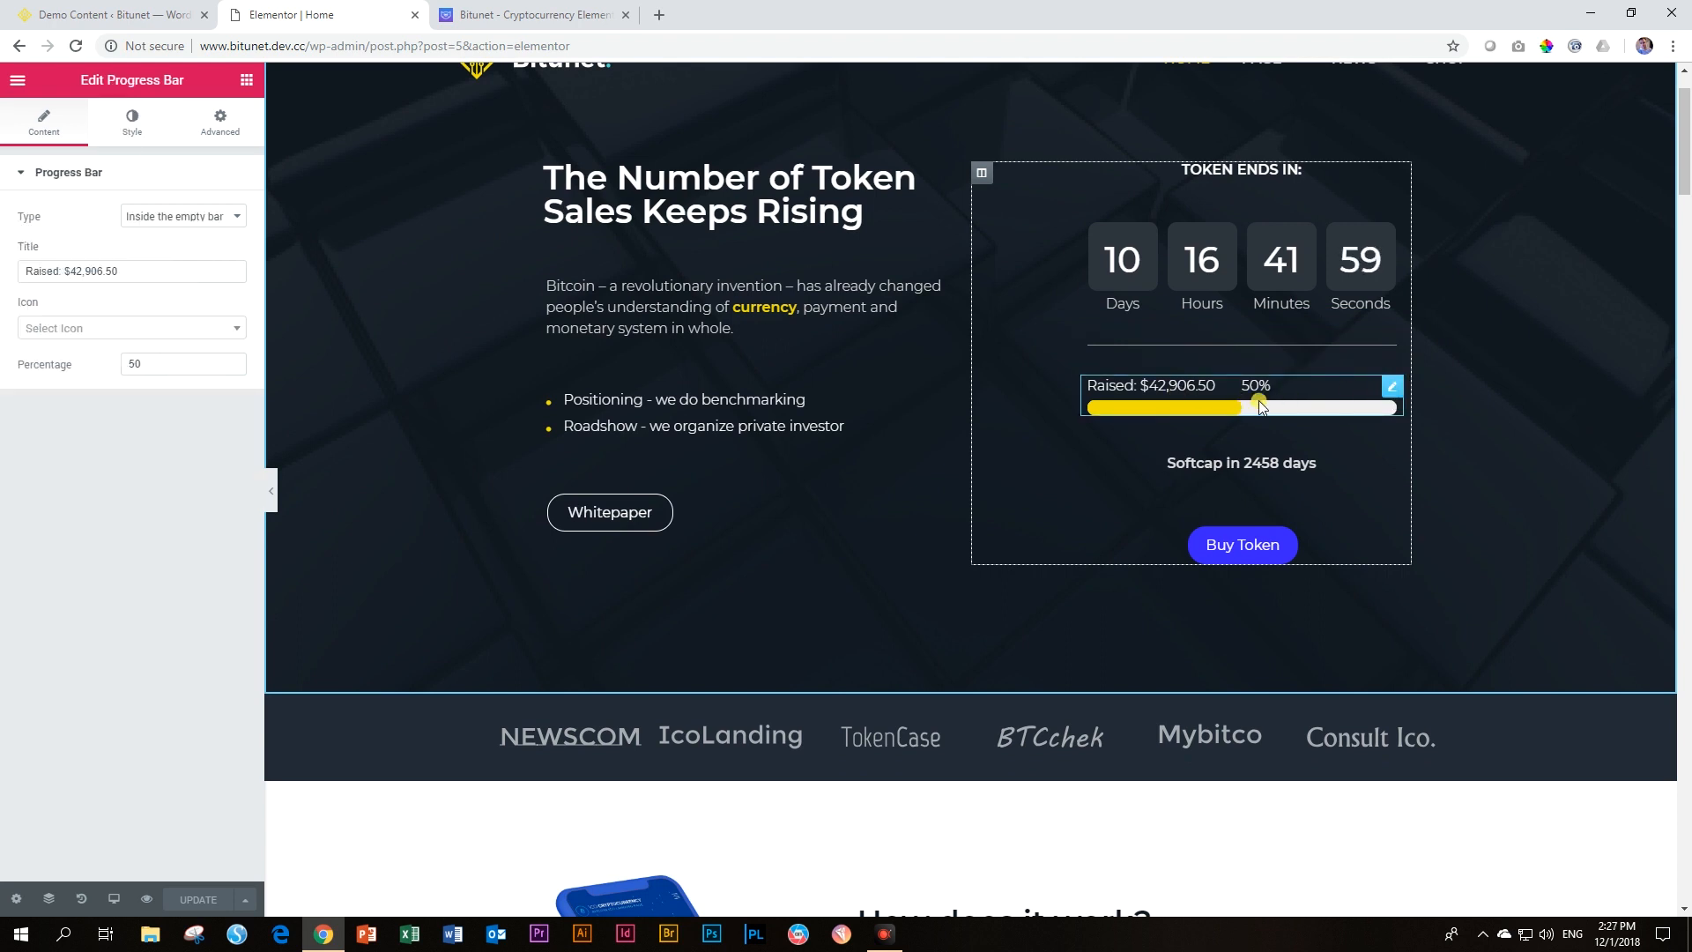
Step: Inspect the Roadmap tabs widget, show its 2015 tab and view the templates available for that item, keeping Home_1_Tab_1
{"action": "scroll", "coordinate": [1261, 402], "scroll_direction": "down", "scroll_amount": 8}
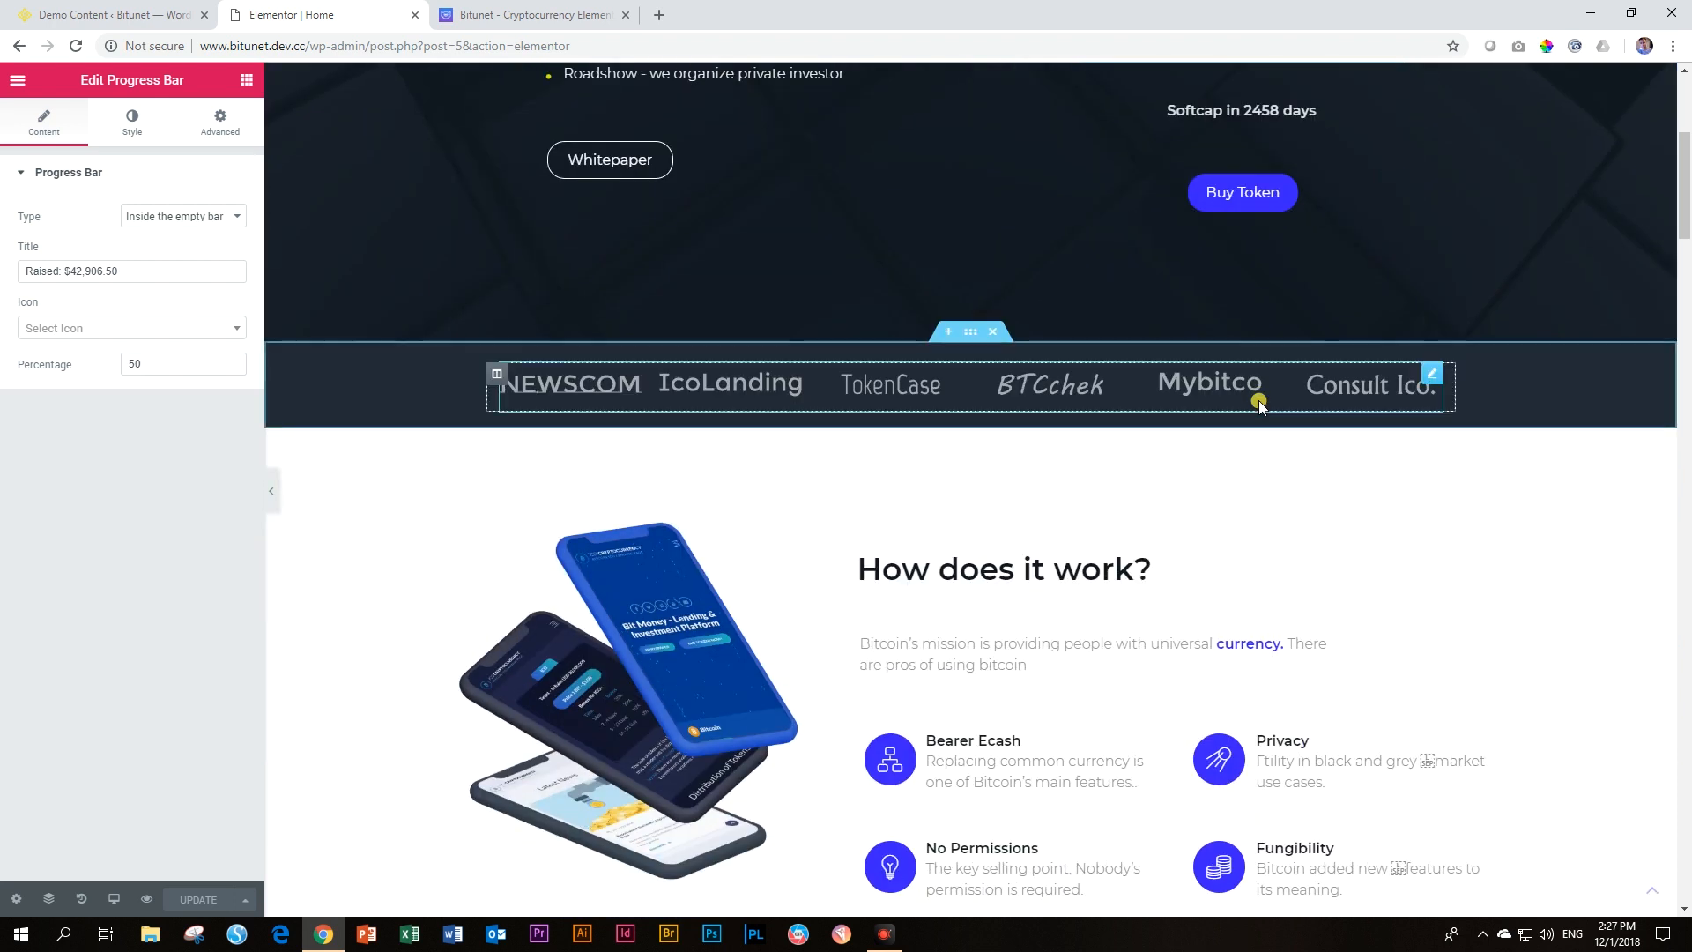
{"action": "scroll", "coordinate": [1260, 406], "scroll_direction": "down", "scroll_amount": 4}
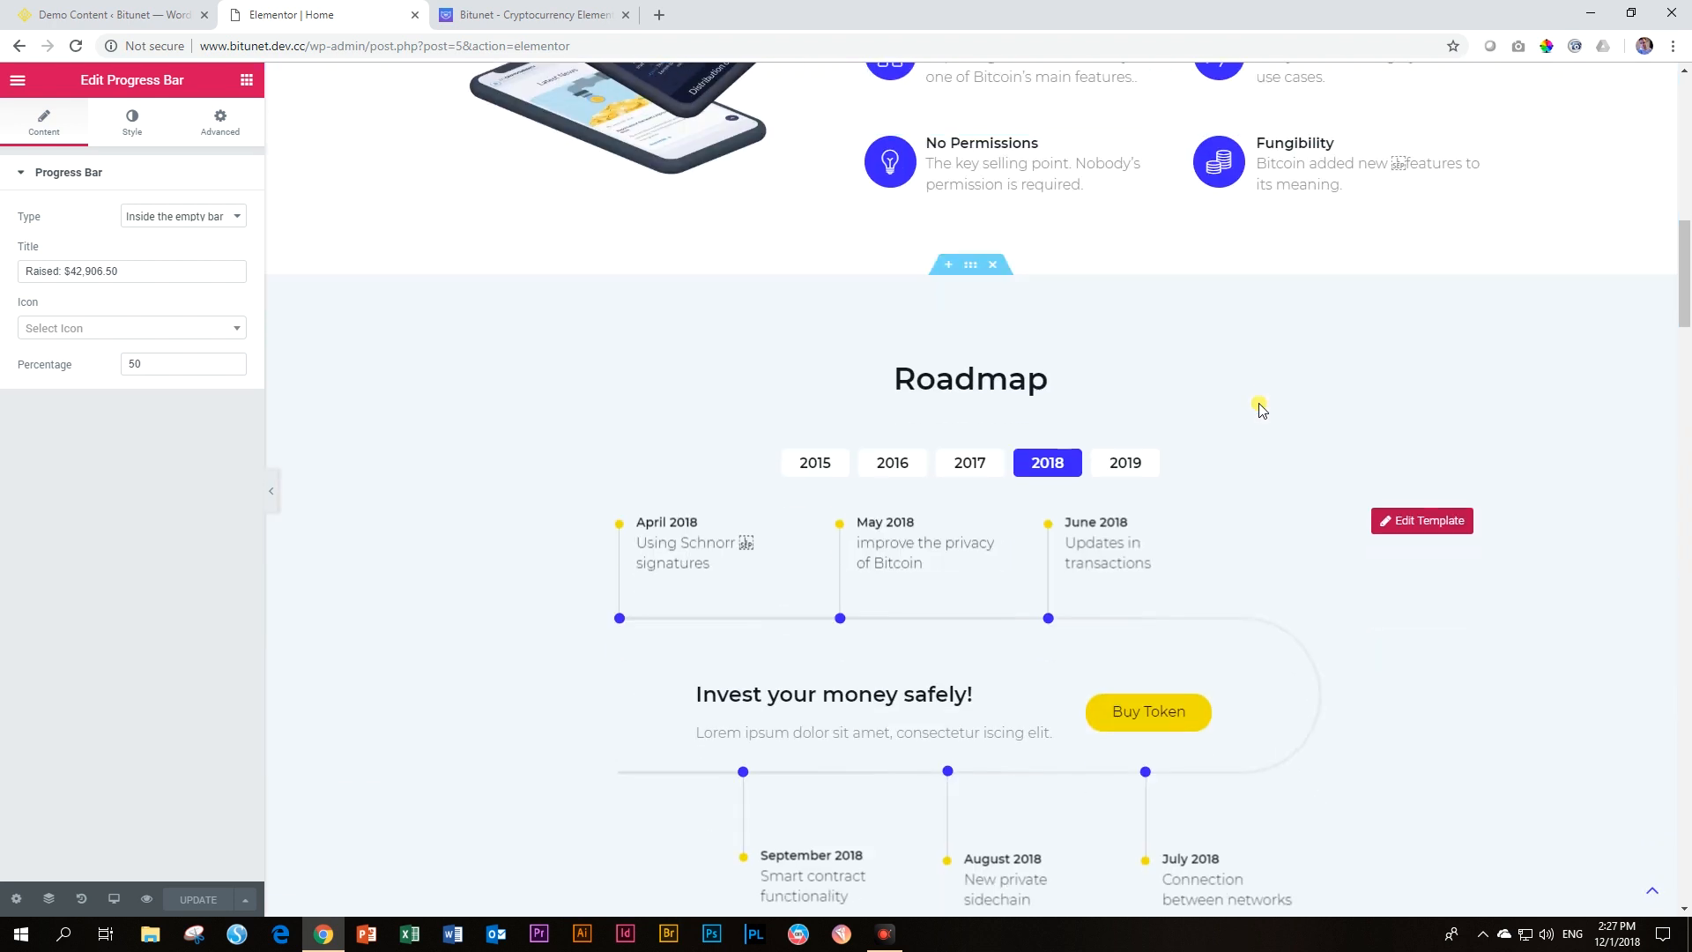
{"action": "scroll", "coordinate": [1261, 406], "scroll_direction": "down", "scroll_amount": 2}
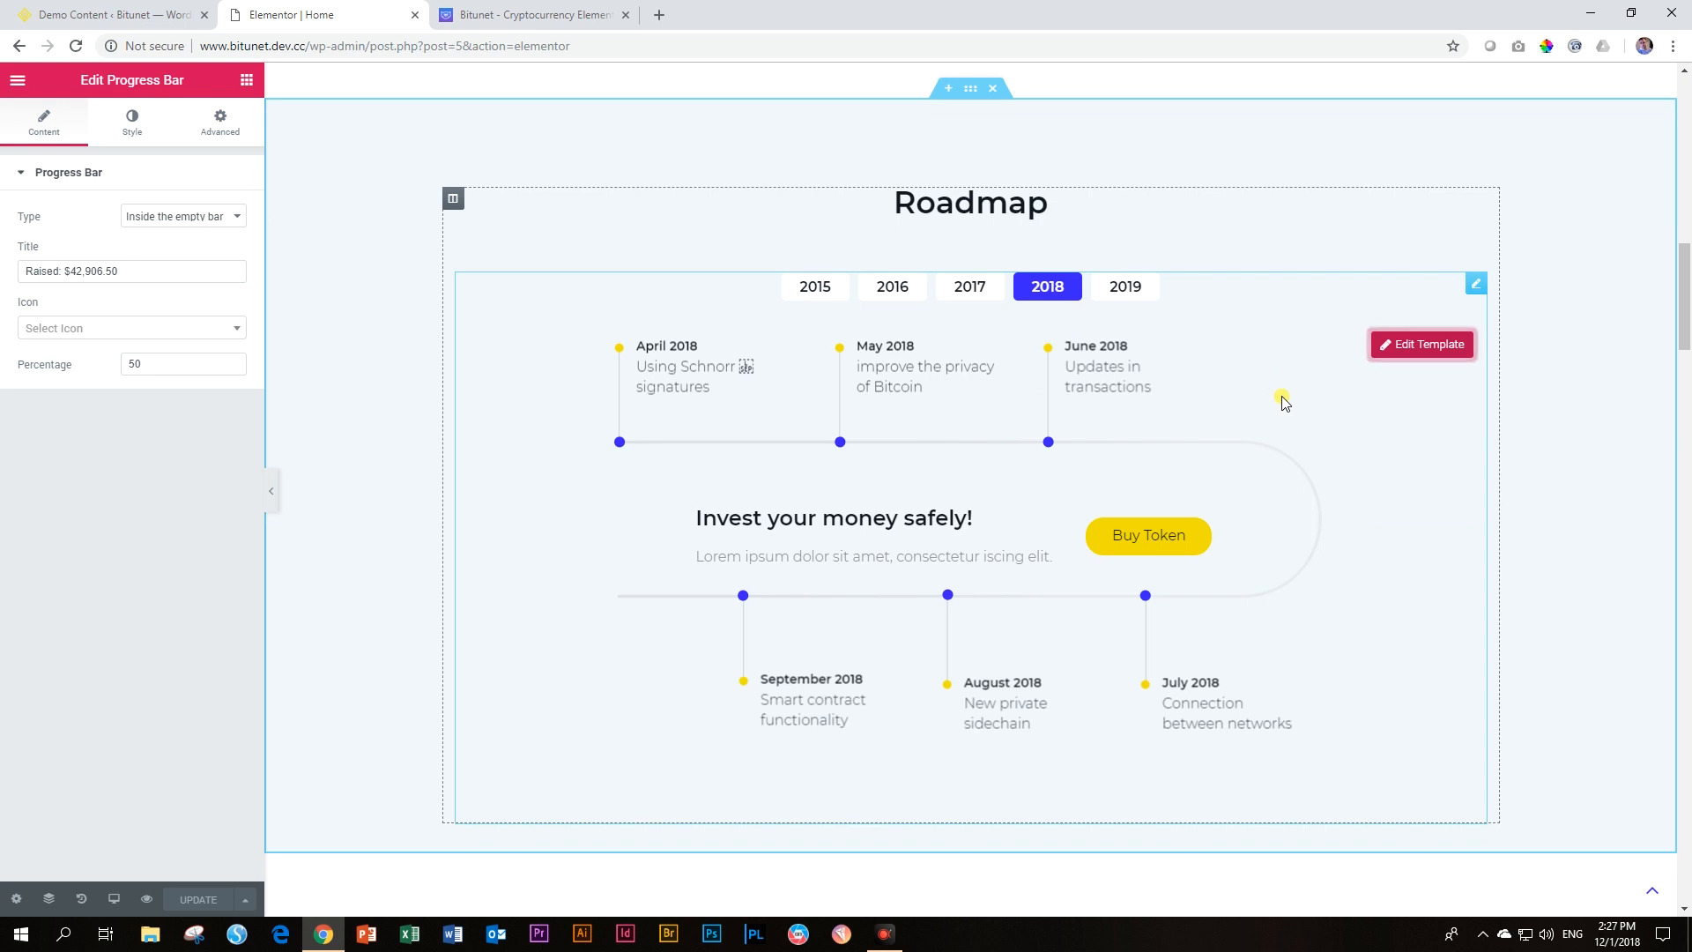
{"action": "scroll", "coordinate": [1282, 401], "scroll_direction": "down", "scroll_amount": 2}
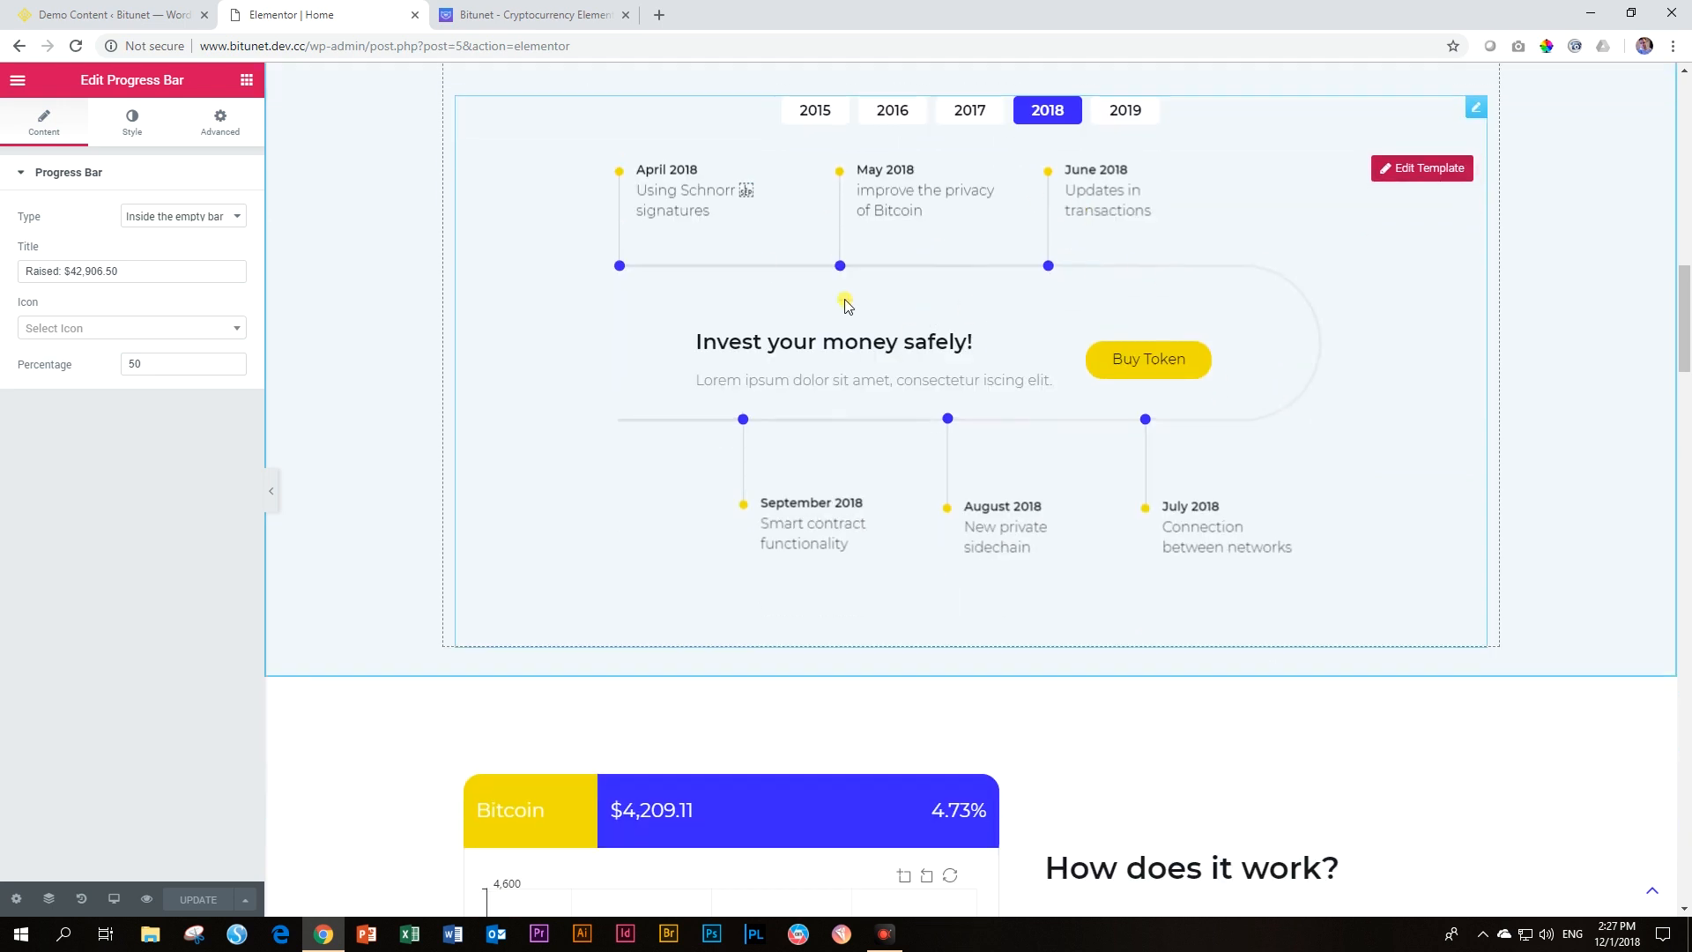
{"action": "left_click", "coordinate": [1476, 107]}
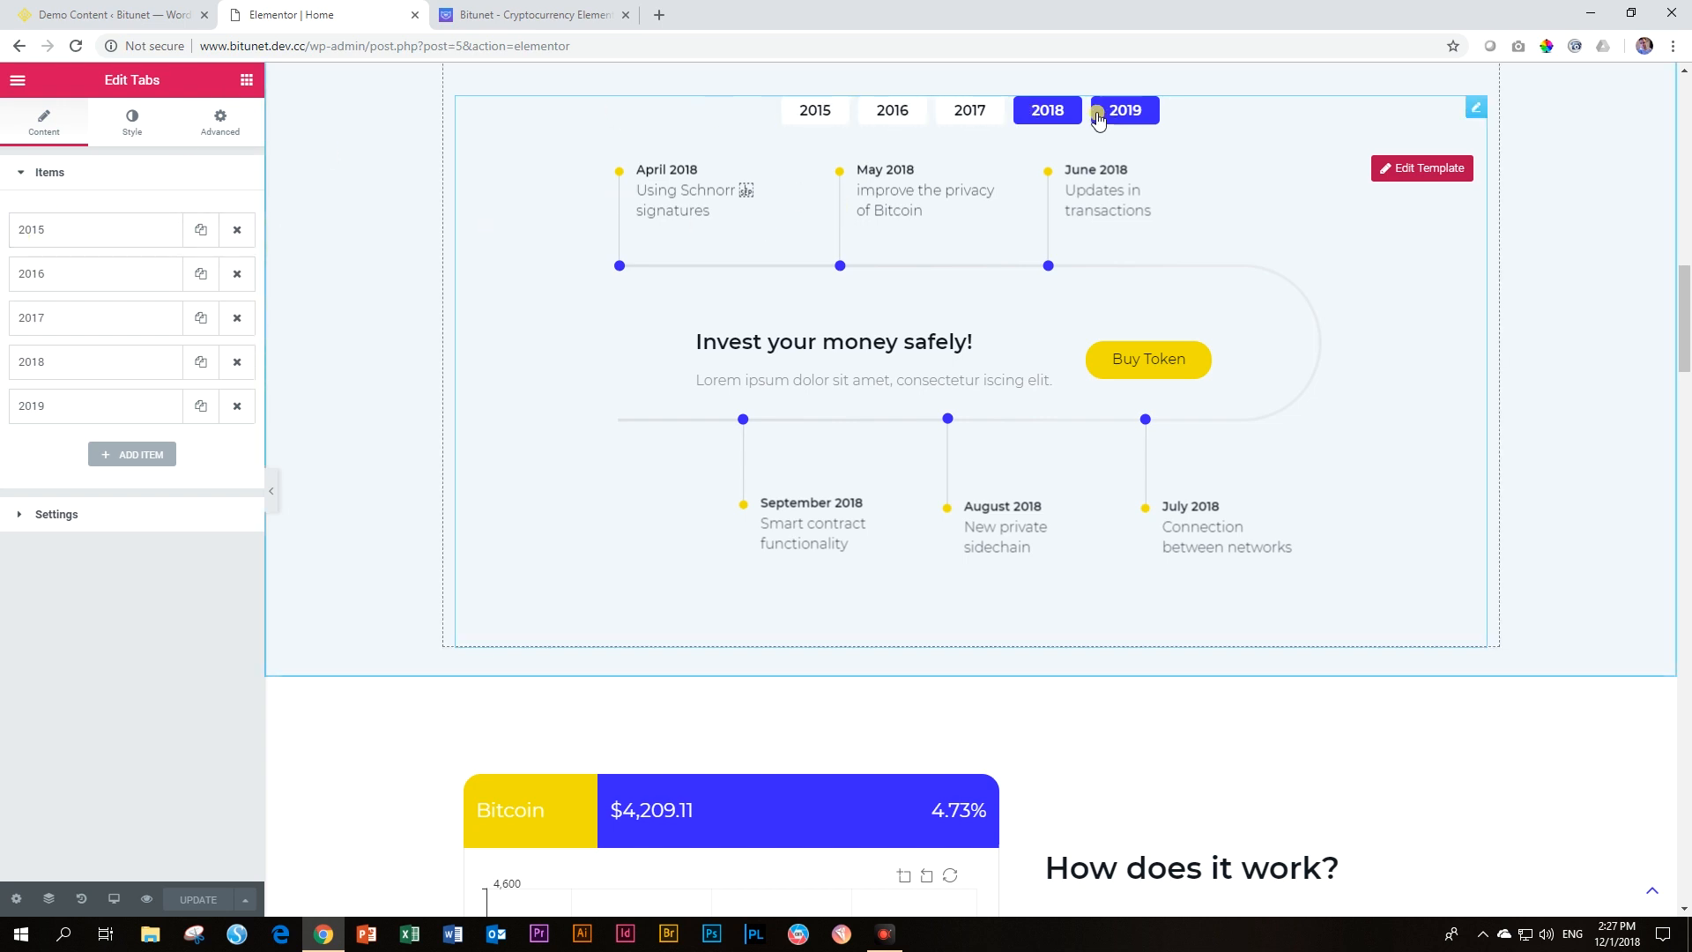
{"action": "left_click", "coordinate": [817, 119]}
{"action": "left_click", "coordinate": [131, 233]}
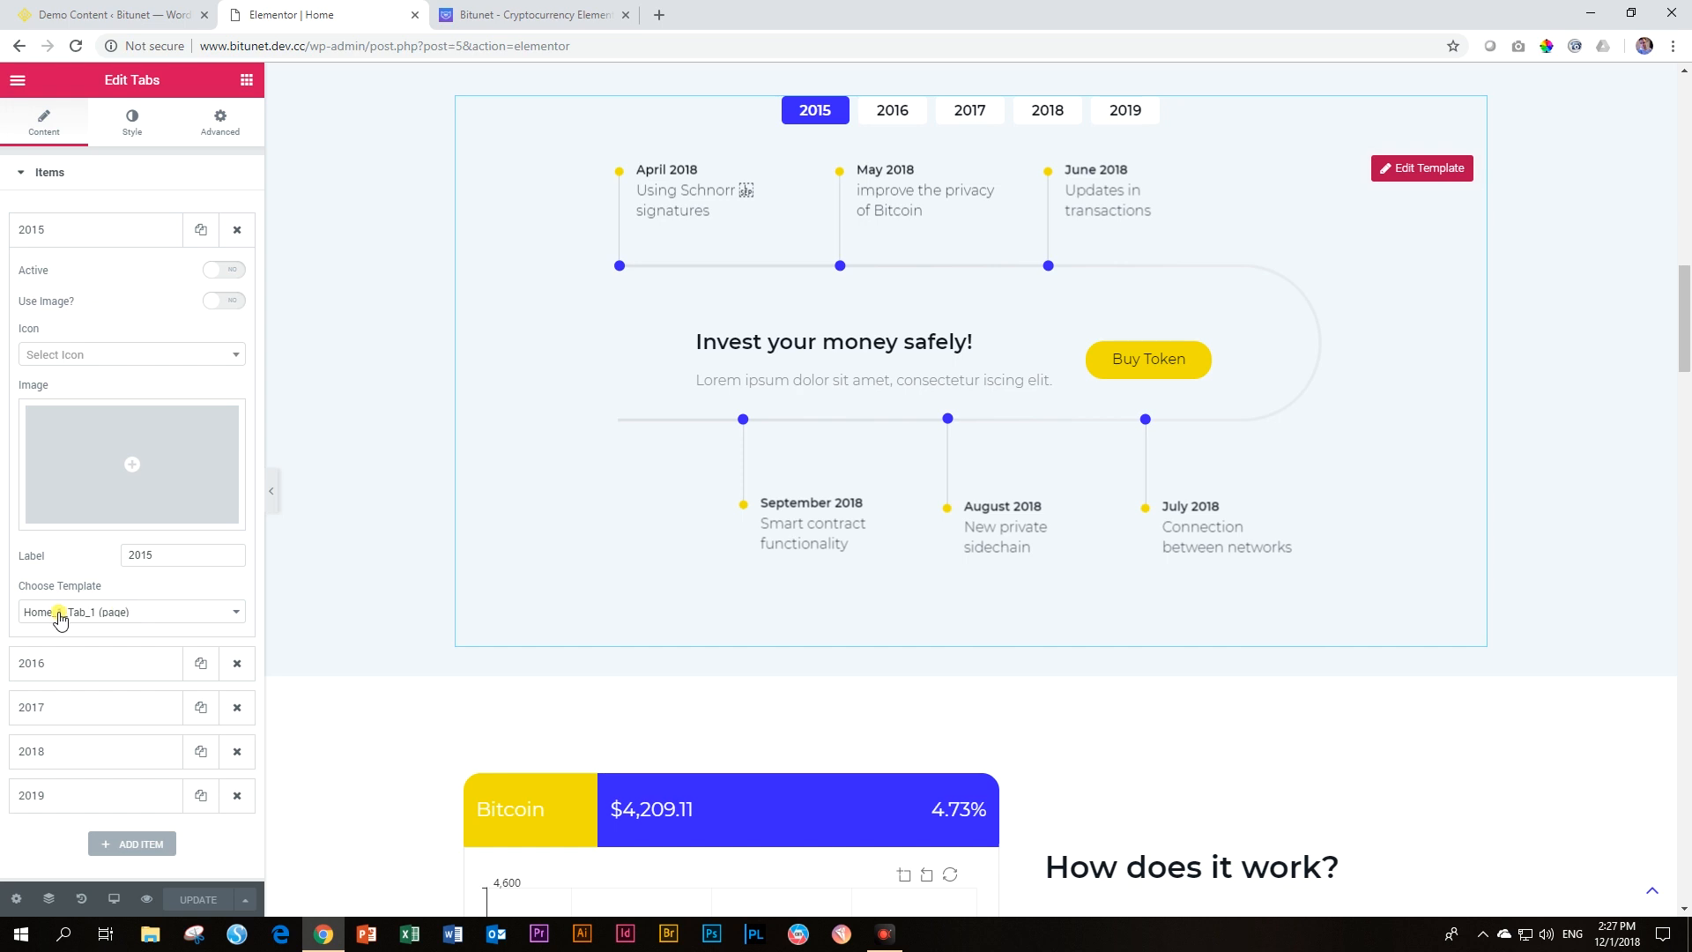
{"action": "left_click", "coordinate": [223, 614]}
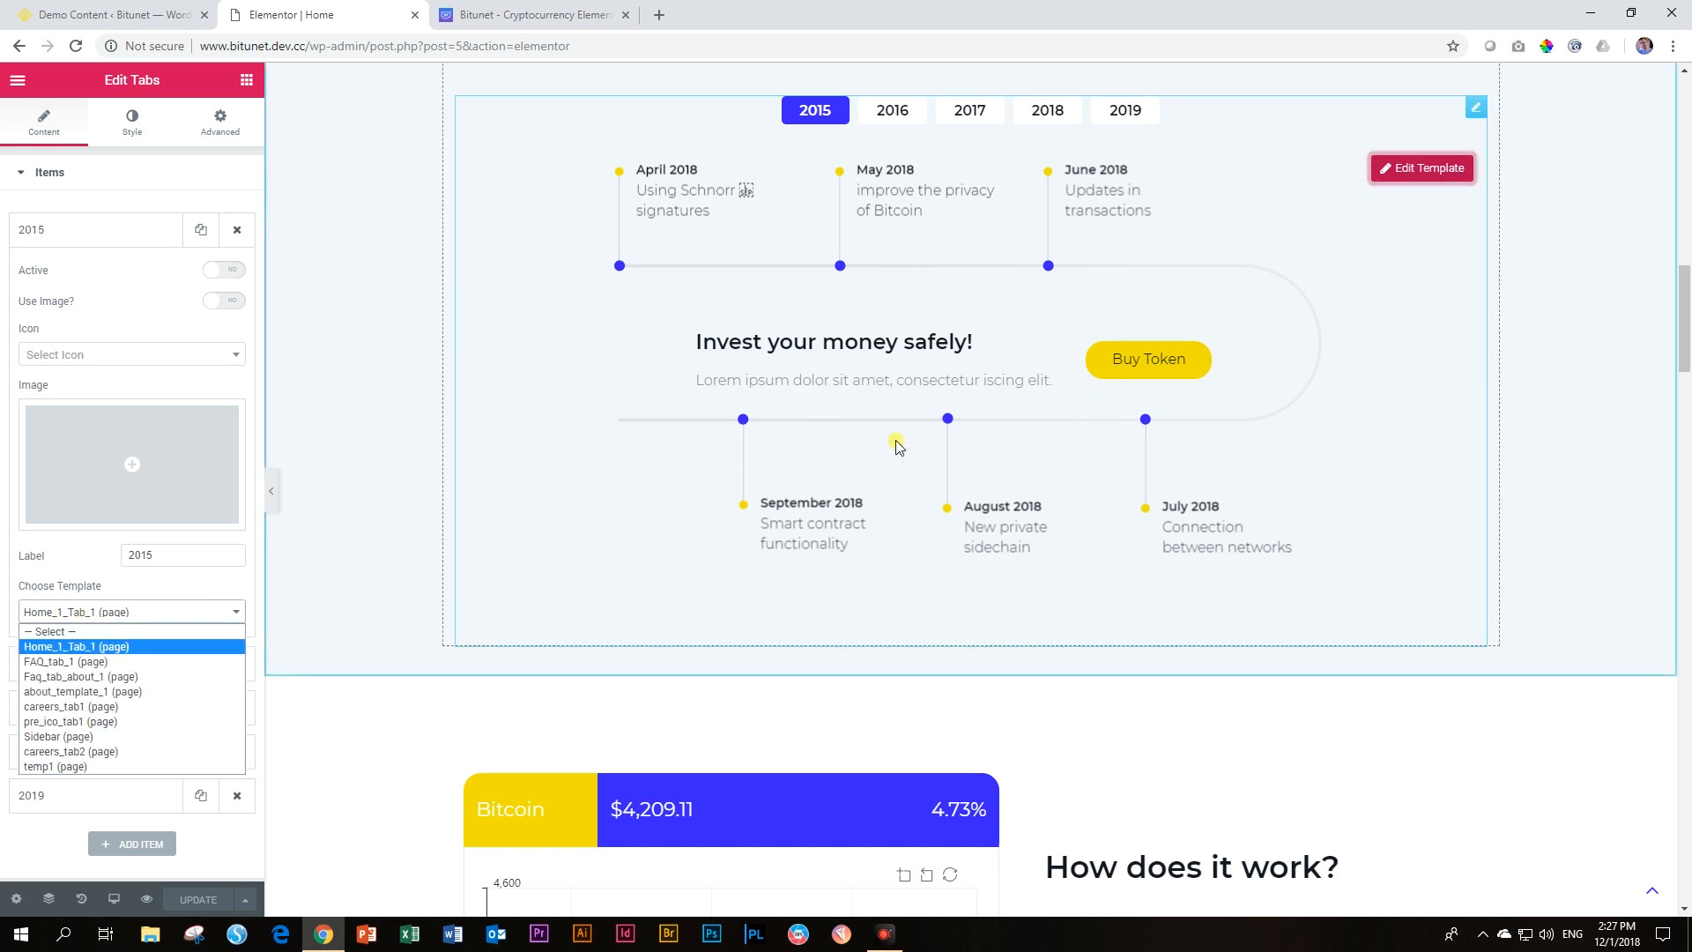
{"action": "left_click", "coordinate": [1519, 393]}
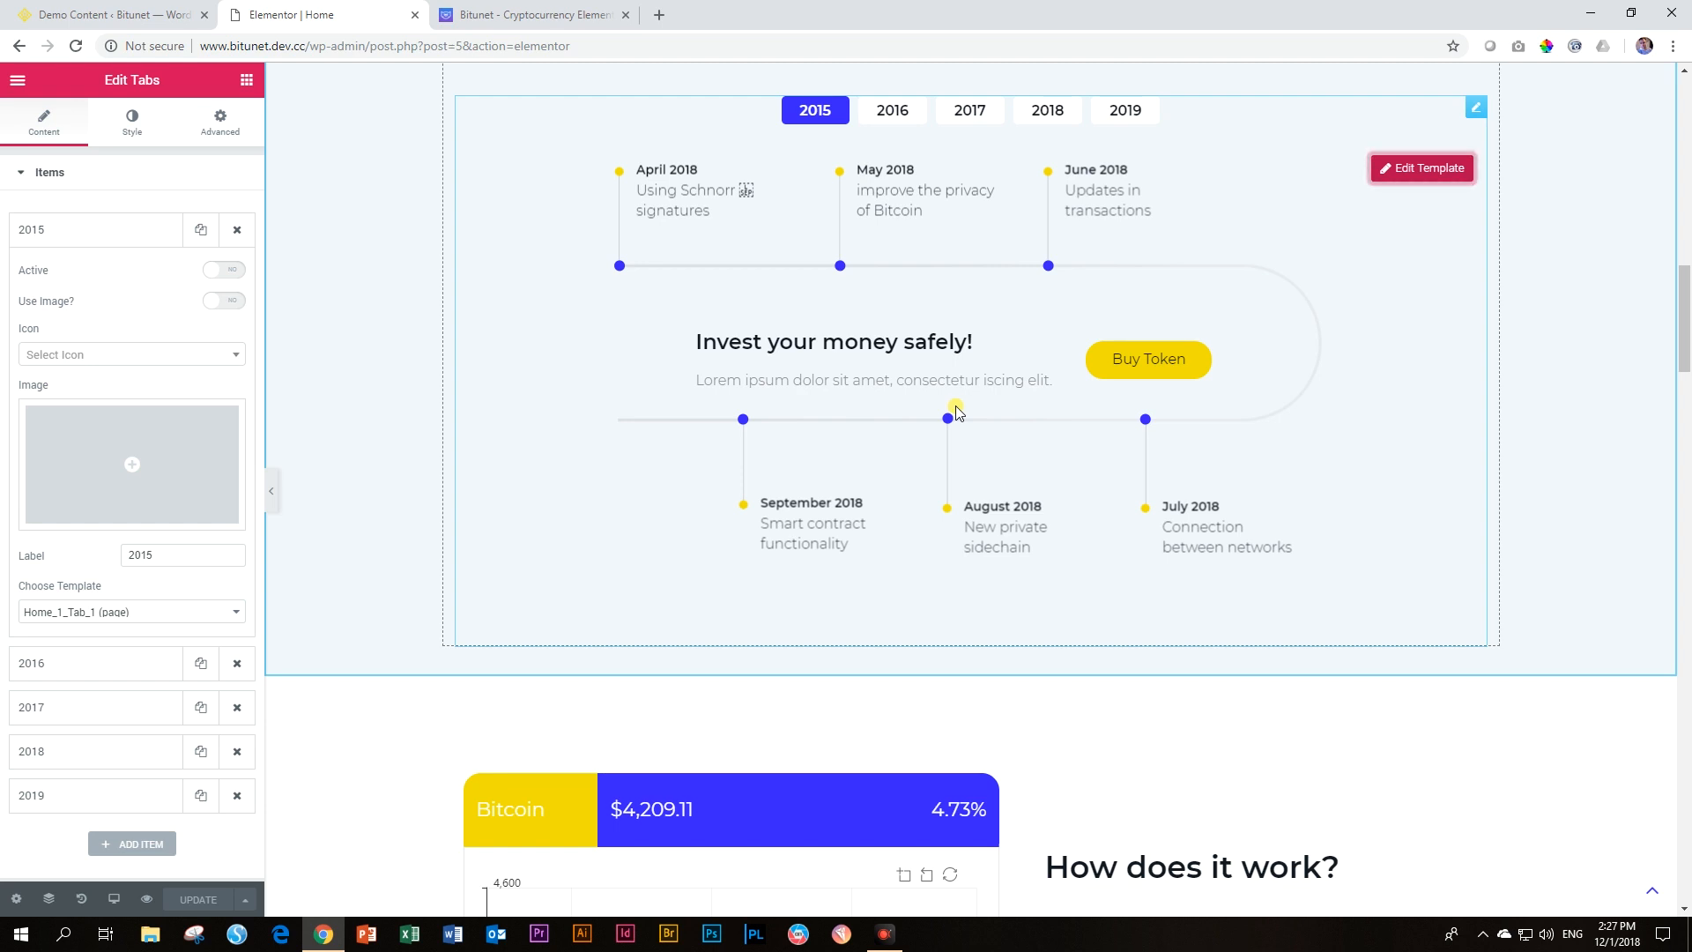
Step: Inspect the settings of the Bitcoin ticker and the shortcode of the price chart beneath it
{"action": "scroll", "coordinate": [956, 411], "scroll_direction": "down", "scroll_amount": 5}
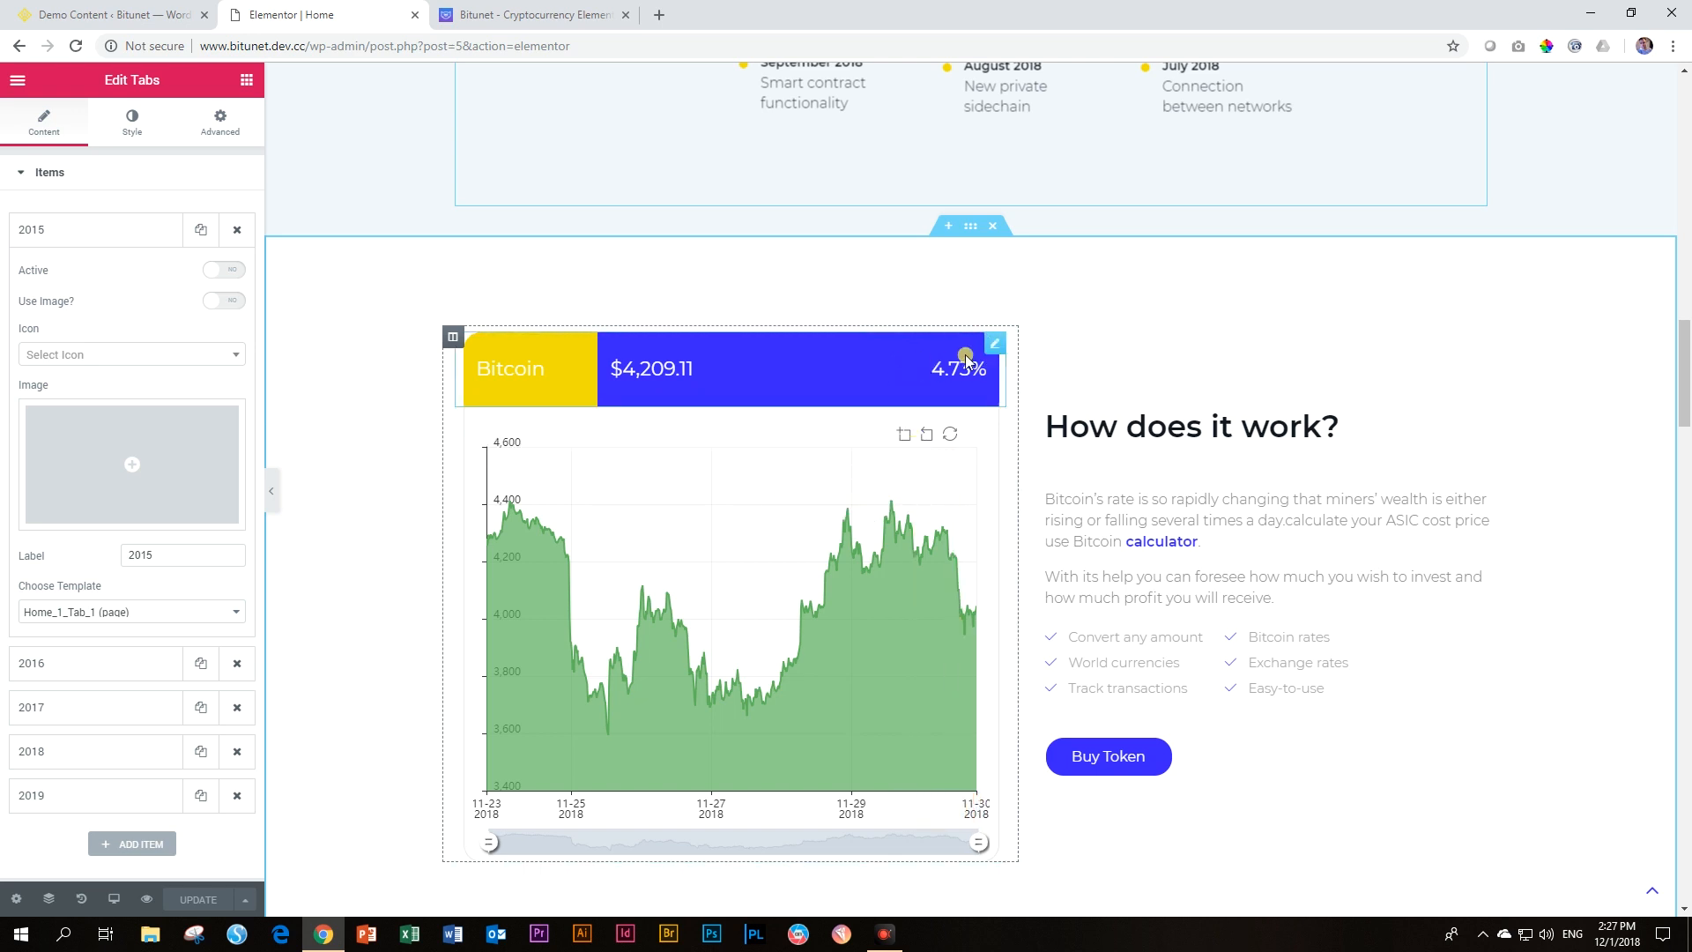
{"action": "left_click", "coordinate": [996, 345]}
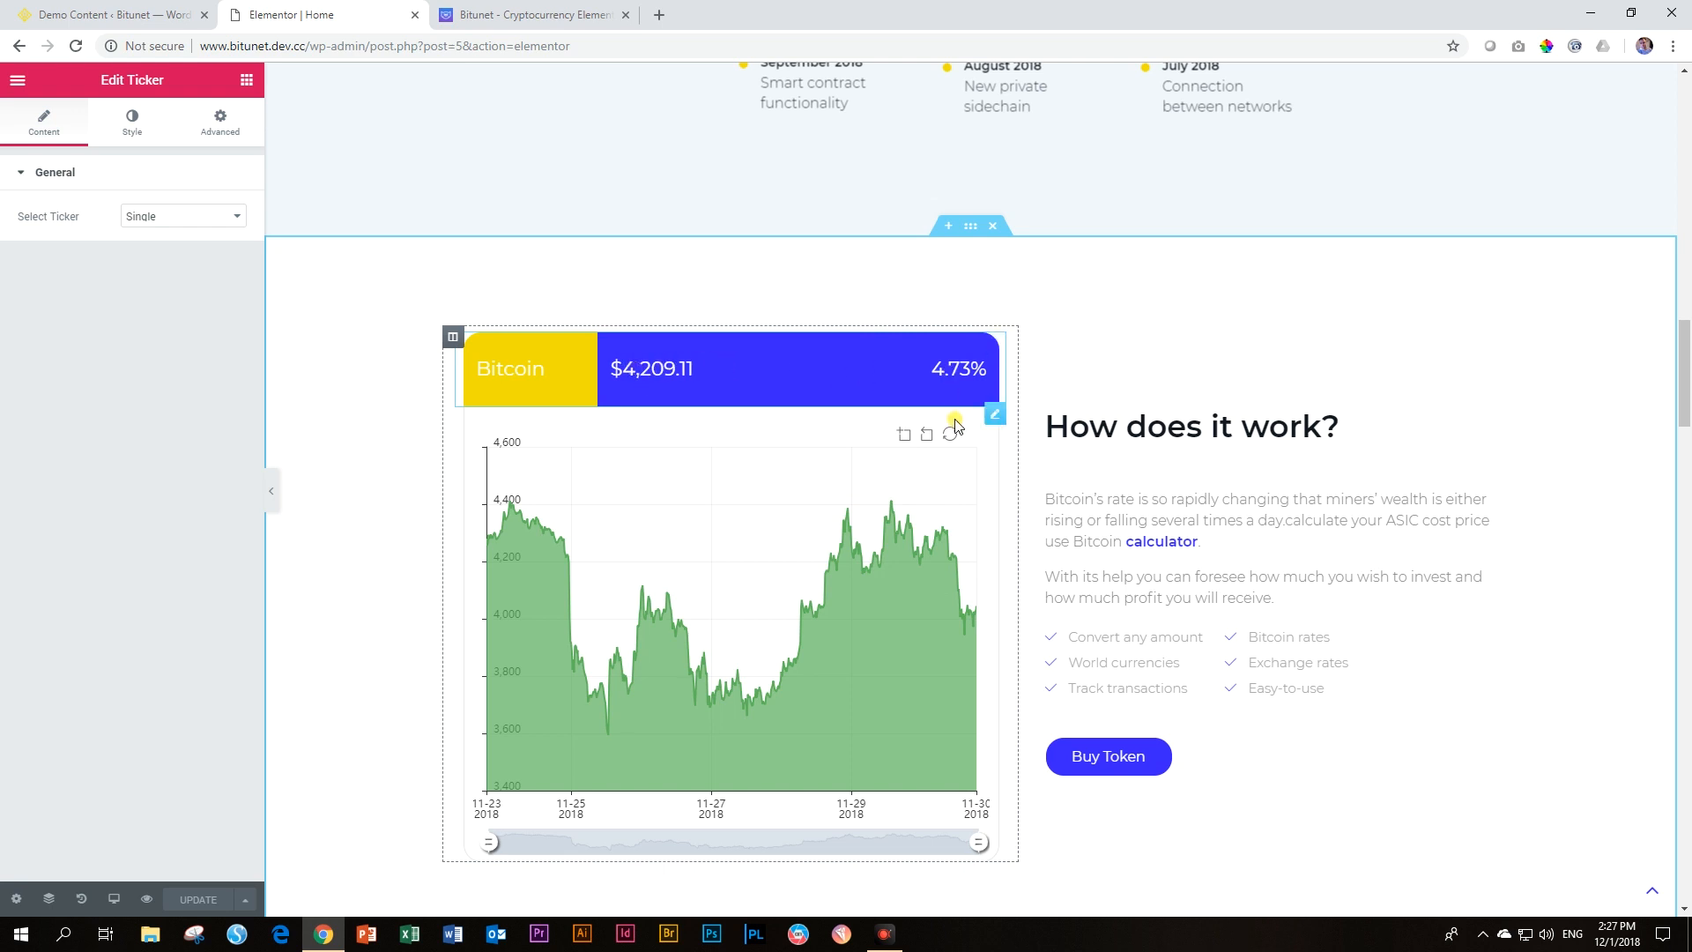
{"action": "left_click", "coordinate": [993, 415]}
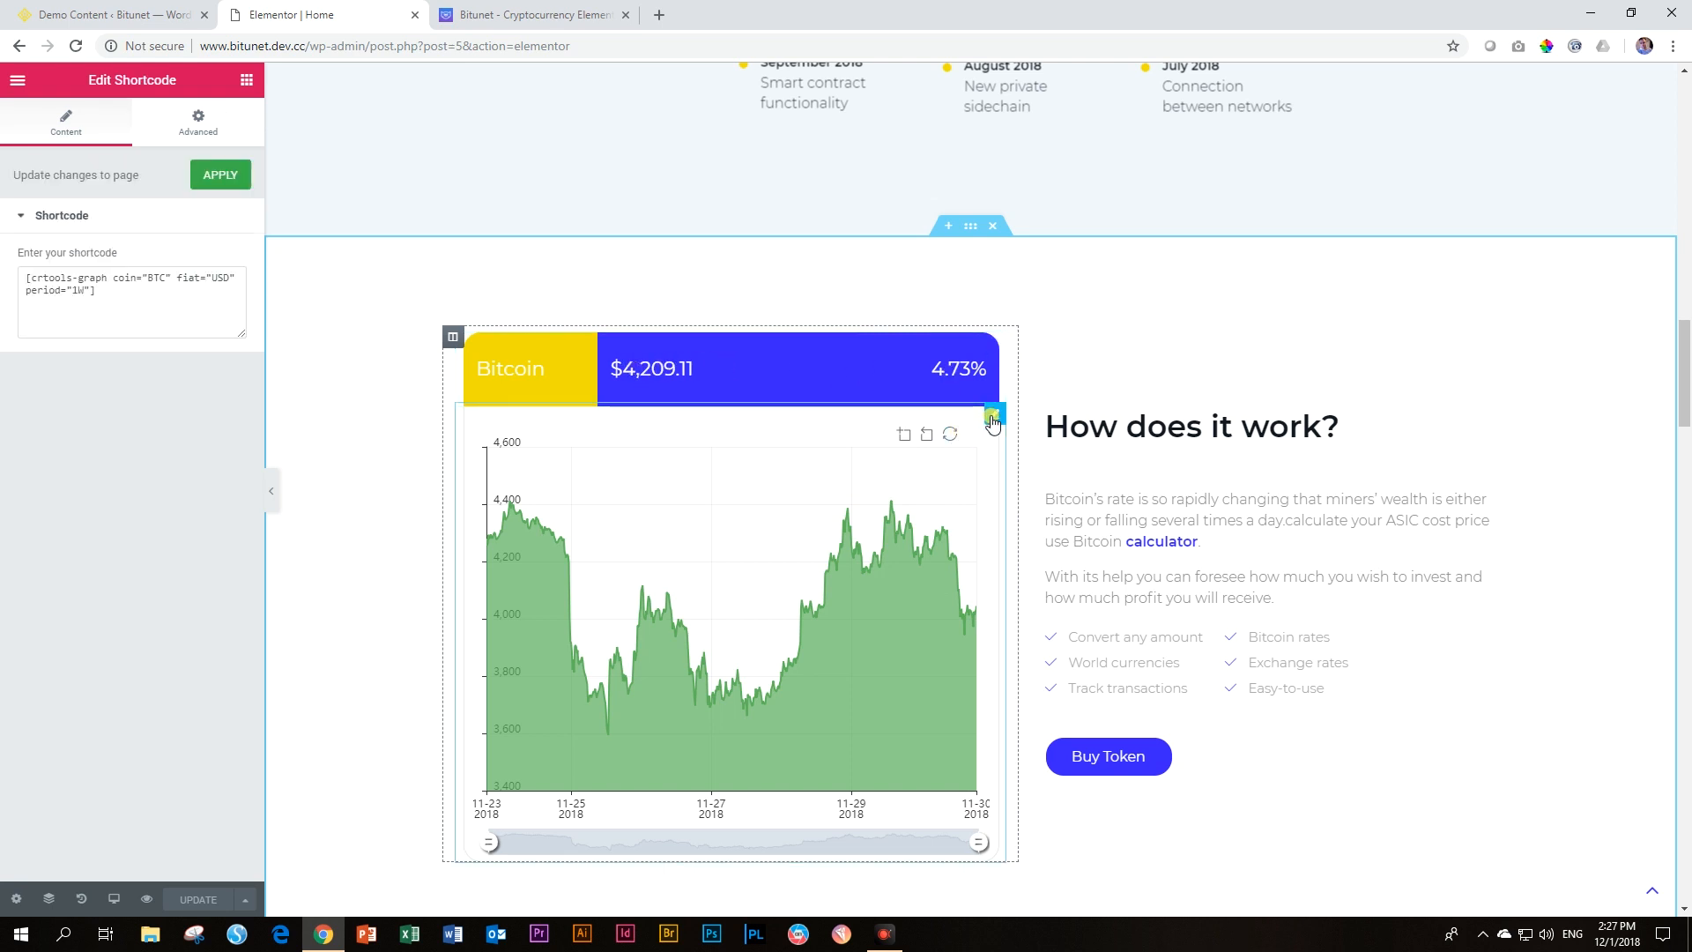
Step: Select the price chart's shortcode text, and open the settings of the Standart Sale pricing table for inspection
{"action": "triple_click", "coordinate": [155, 305]}
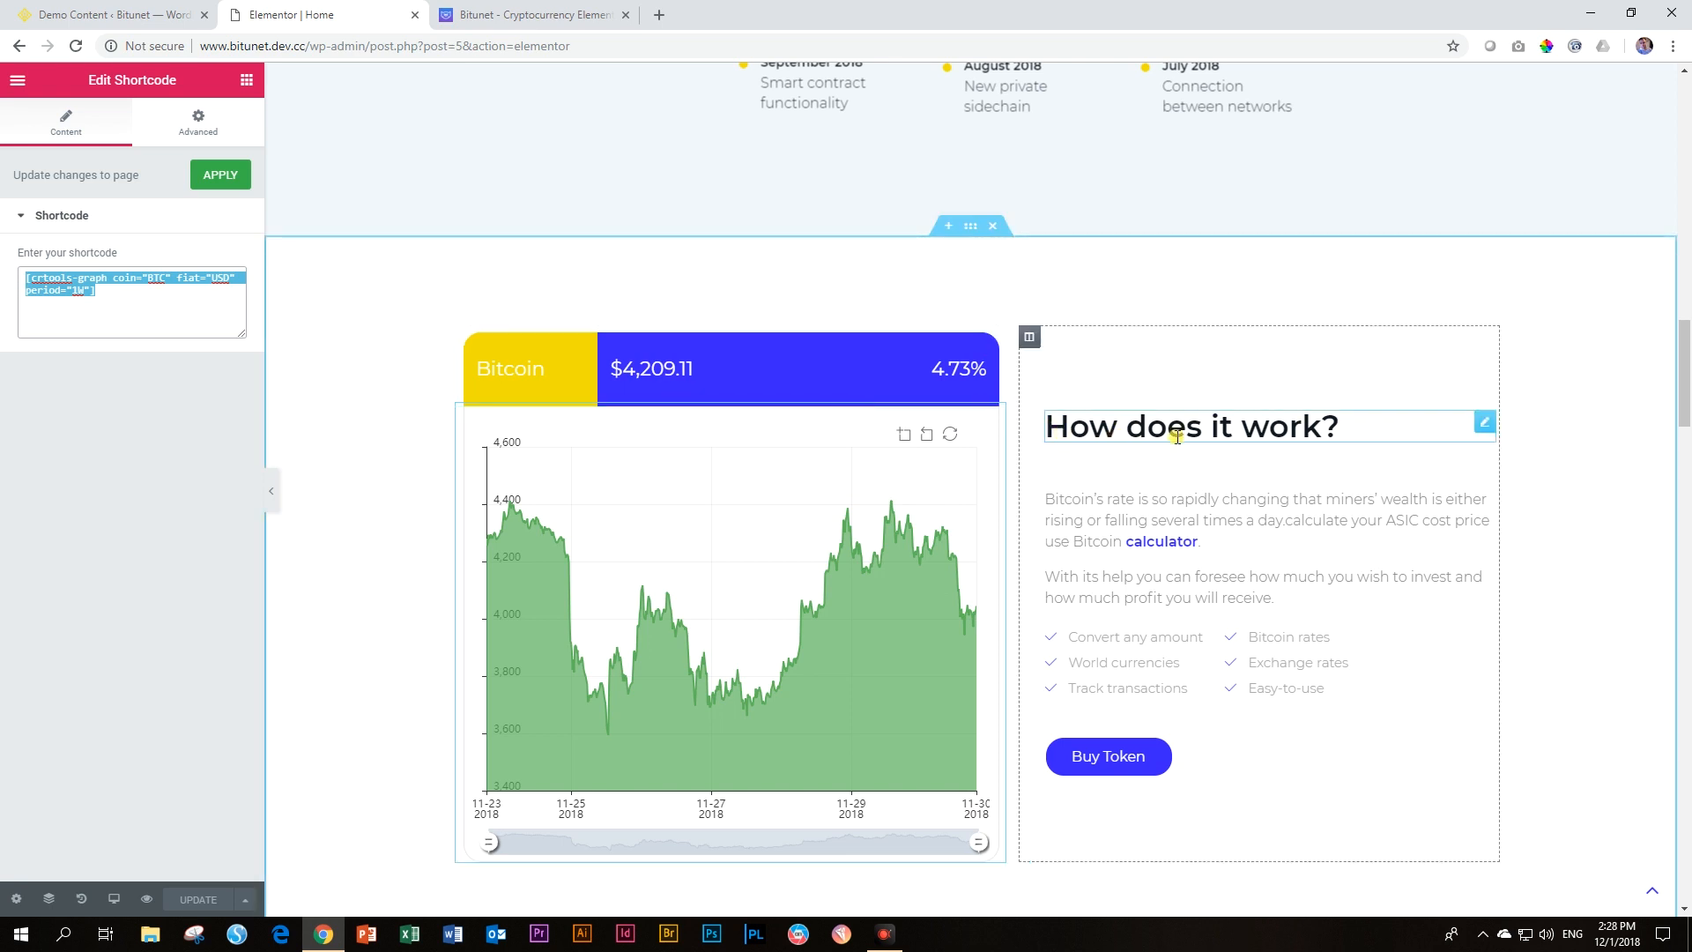
{"action": "scroll", "coordinate": [1269, 446], "scroll_direction": "down", "scroll_amount": 11}
{"action": "scroll", "coordinate": [1273, 449], "scroll_direction": "down", "scroll_amount": 9}
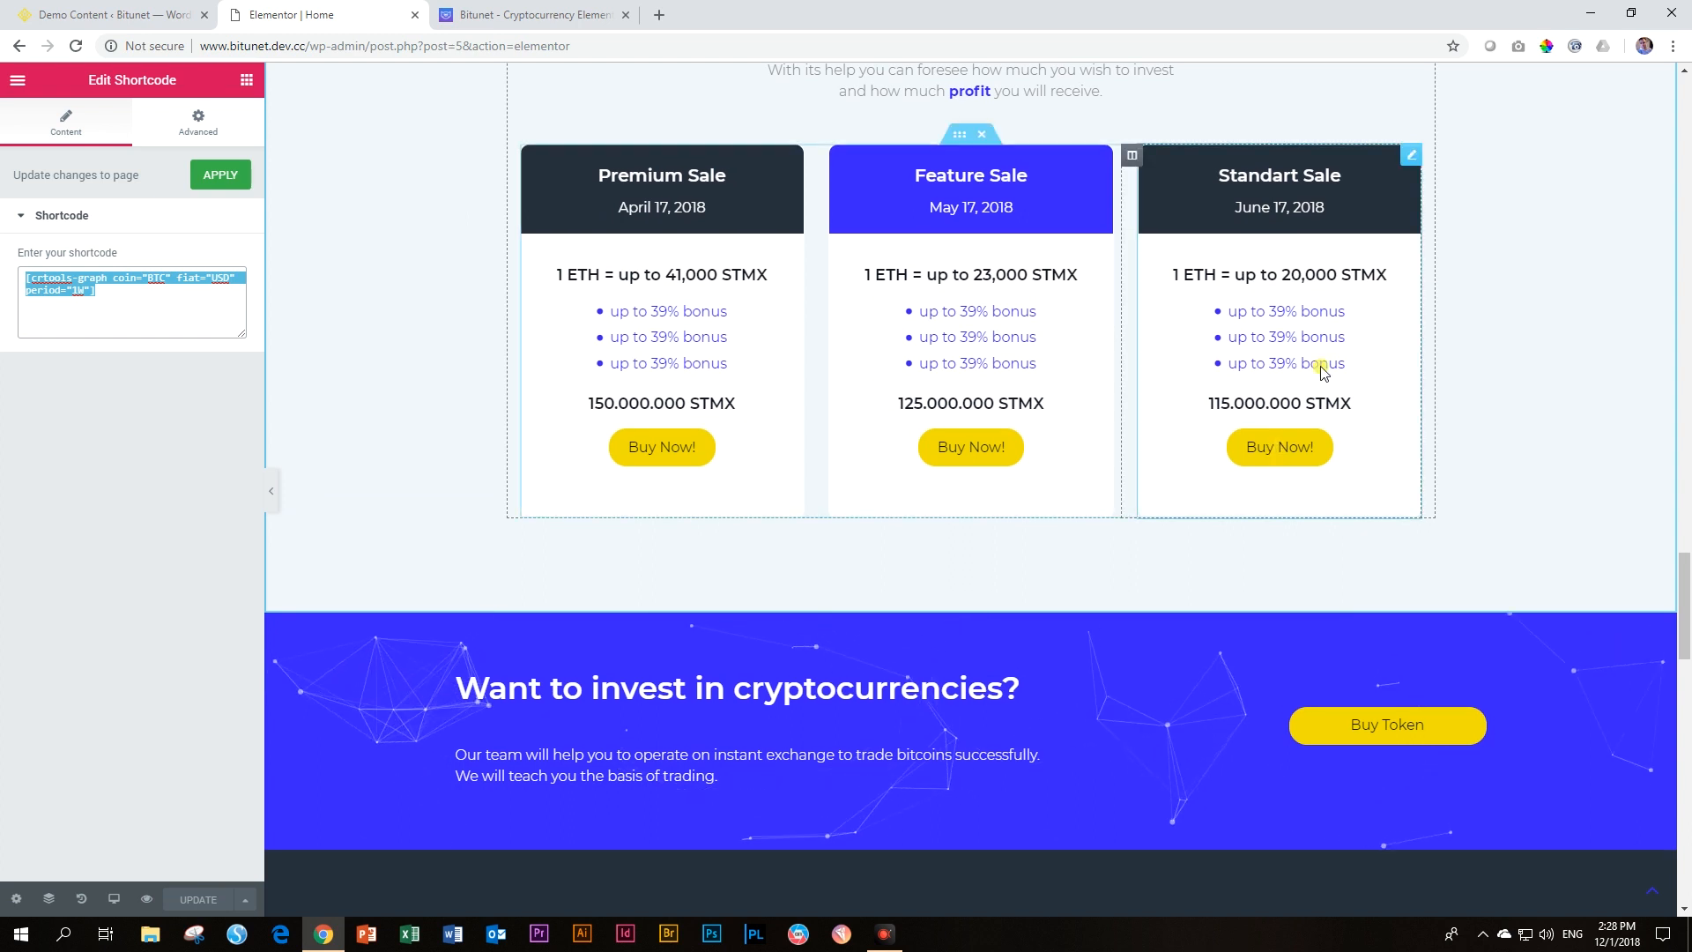
{"action": "left_click", "coordinate": [1409, 156]}
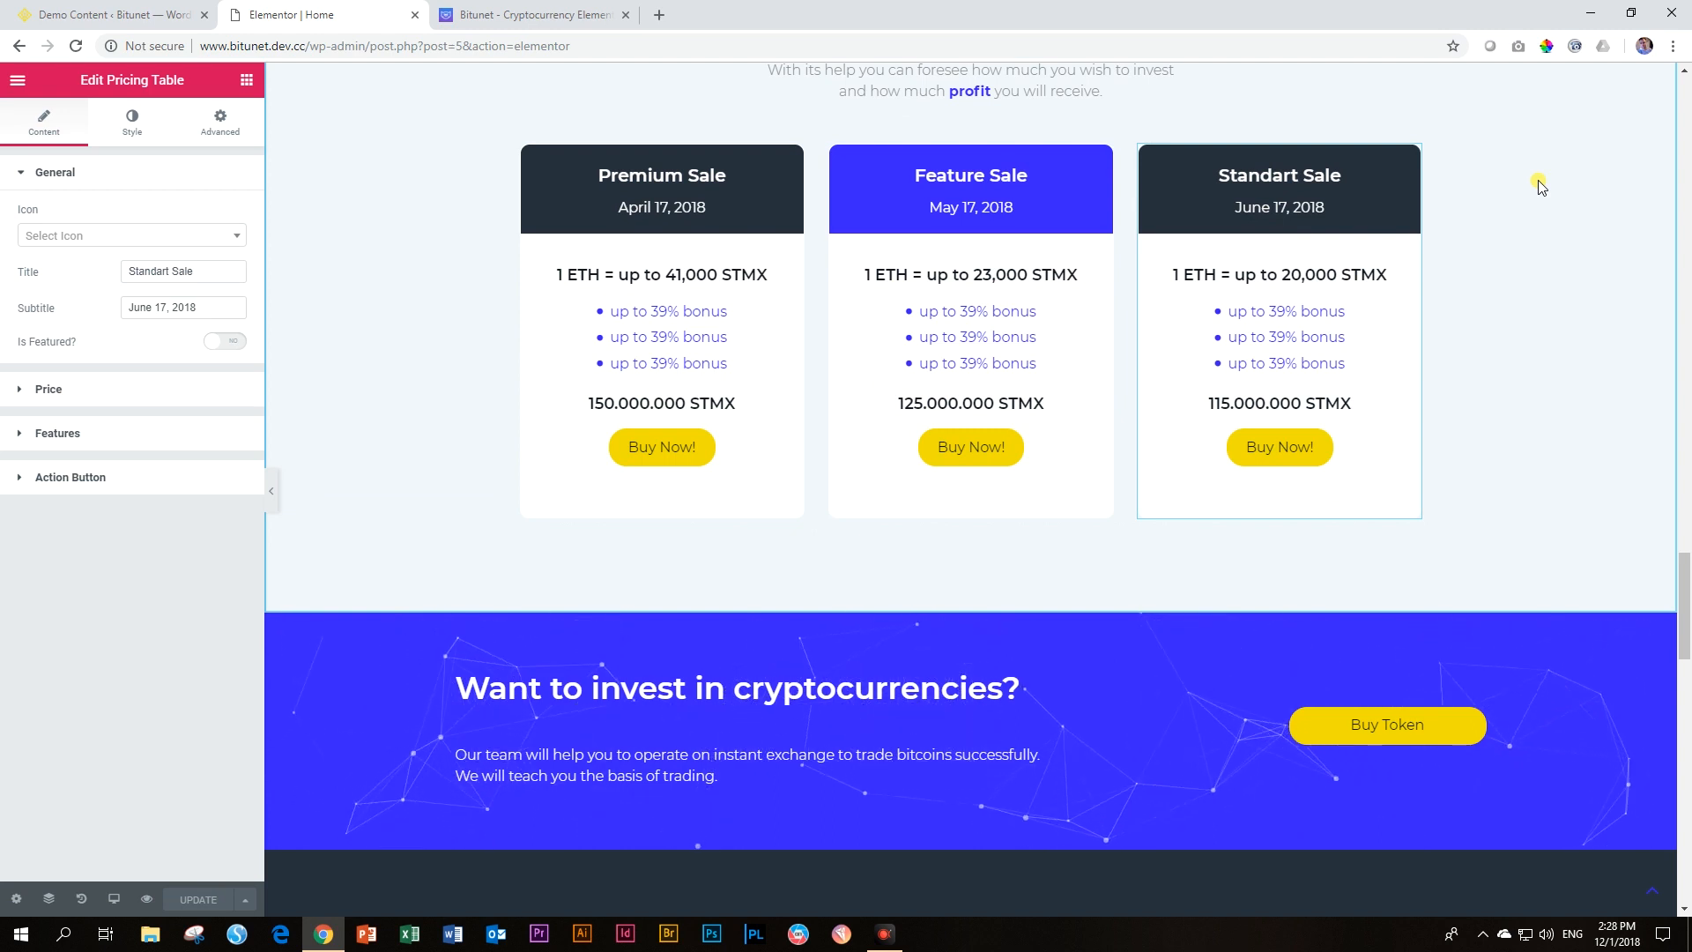
Step: Inspect the style and typography options of the "How does it work?" heading beside the phone mockups
{"action": "scroll", "coordinate": [1578, 216], "scroll_direction": "up", "scroll_amount": 5}
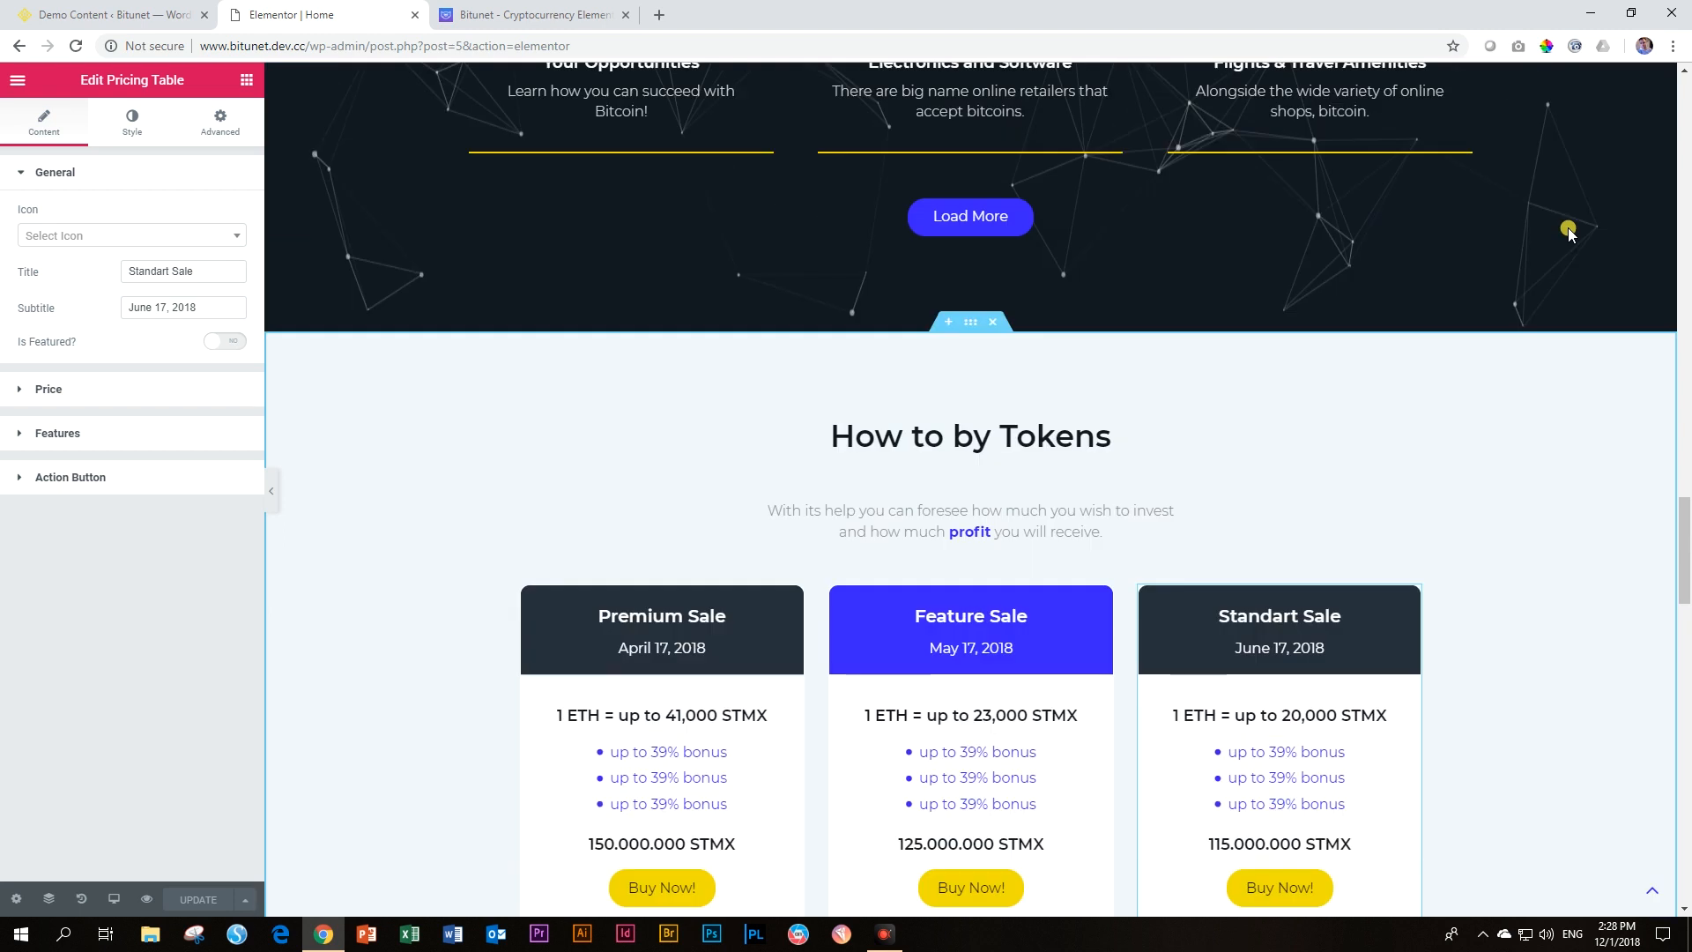
{"action": "scroll", "coordinate": [1569, 231], "scroll_direction": "up", "scroll_amount": 13}
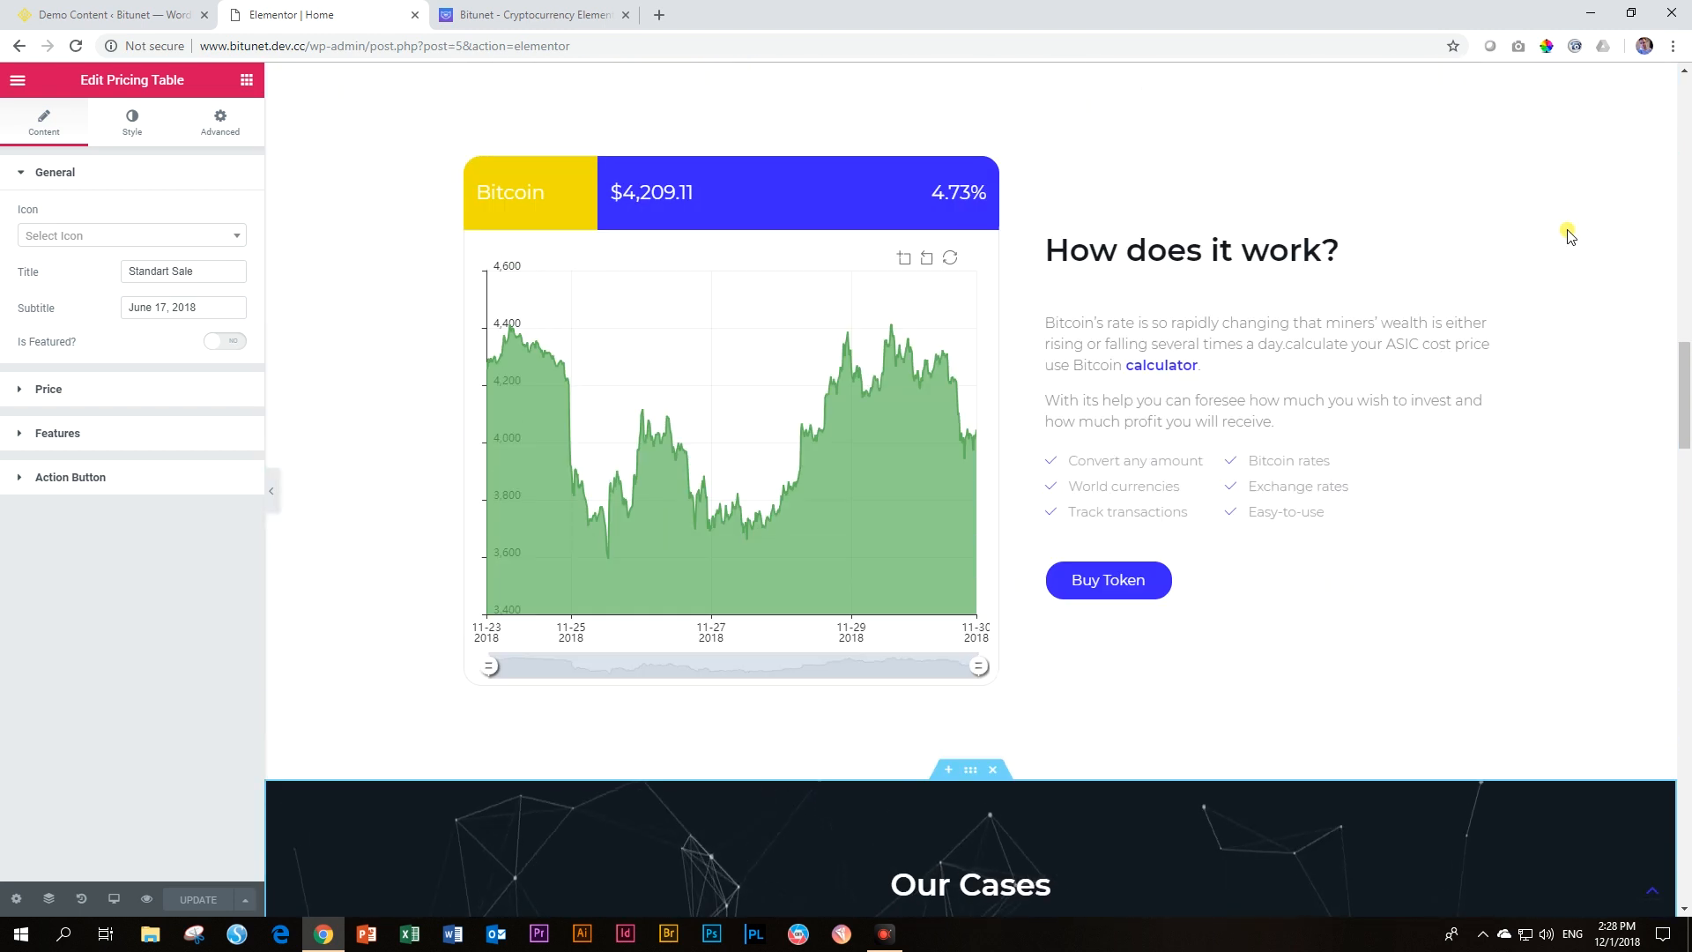
{"action": "scroll", "coordinate": [1569, 234], "scroll_direction": "up", "scroll_amount": 15}
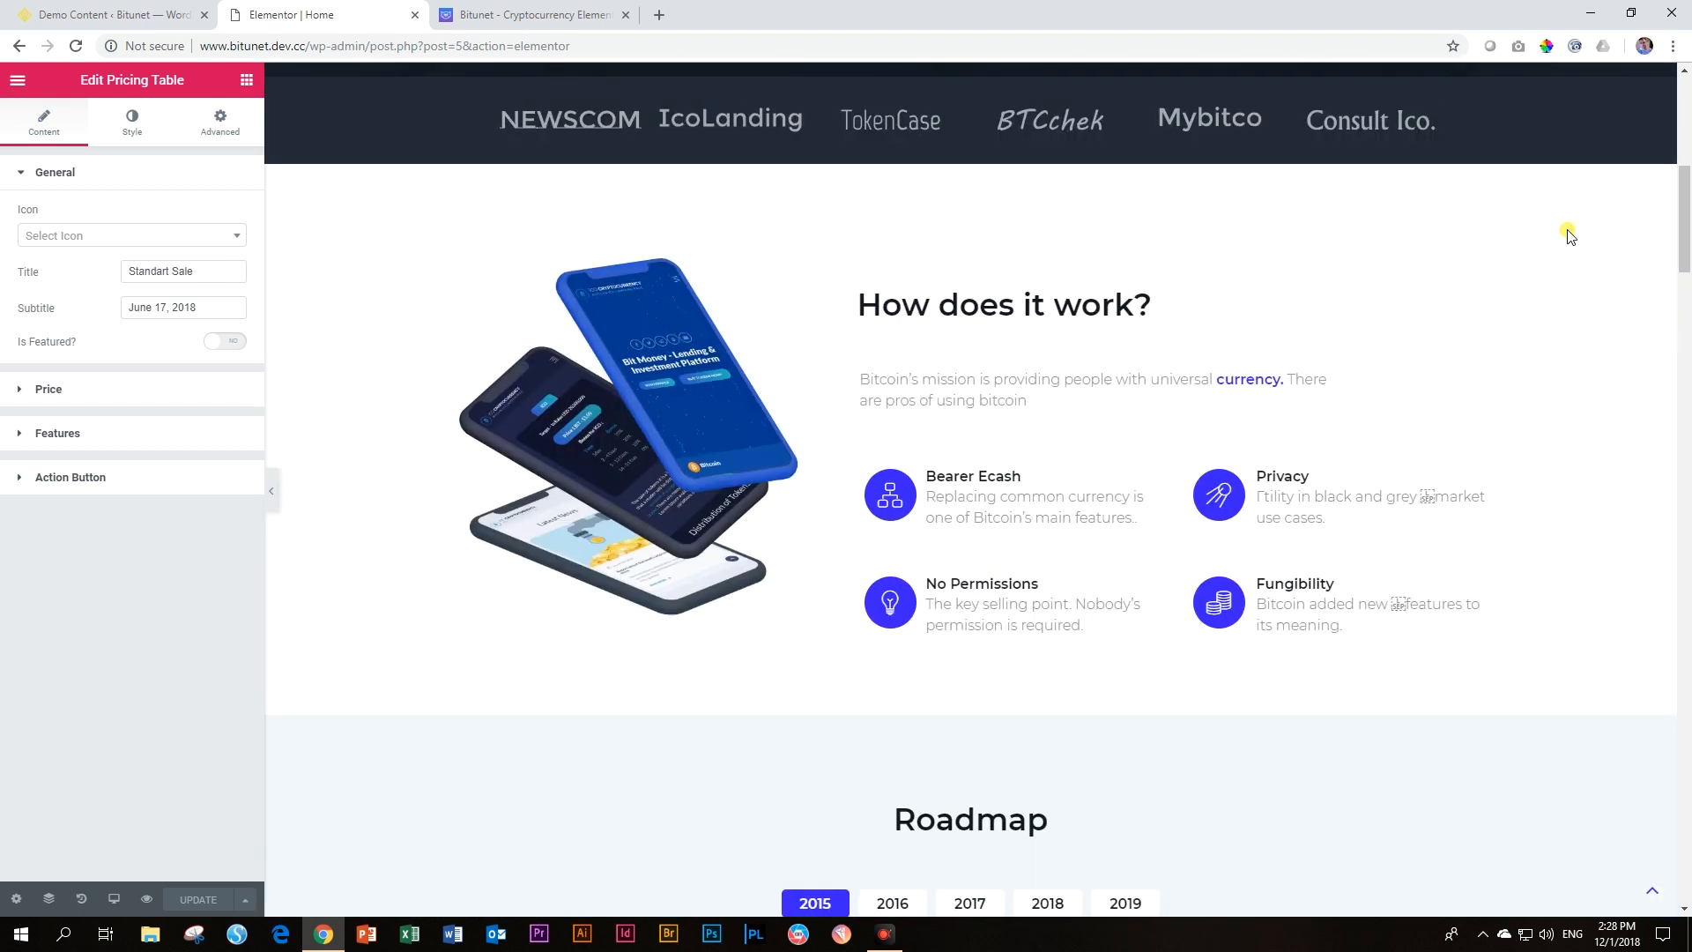
{"action": "left_click", "coordinate": [970, 306]}
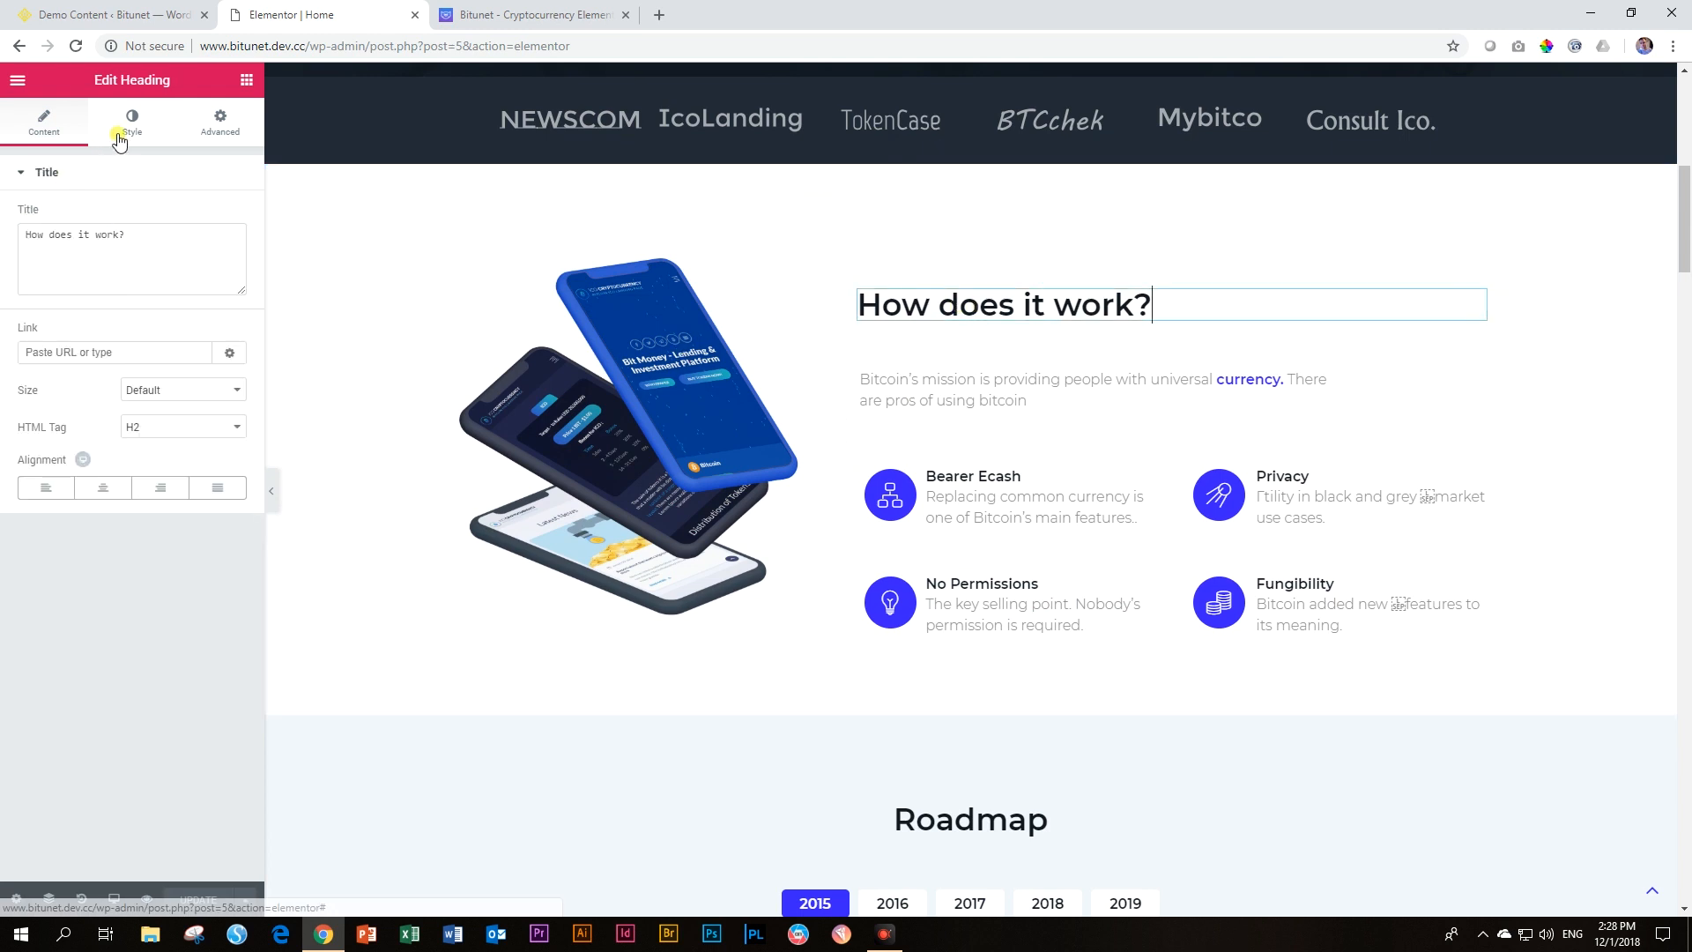
{"action": "left_click", "coordinate": [119, 139]}
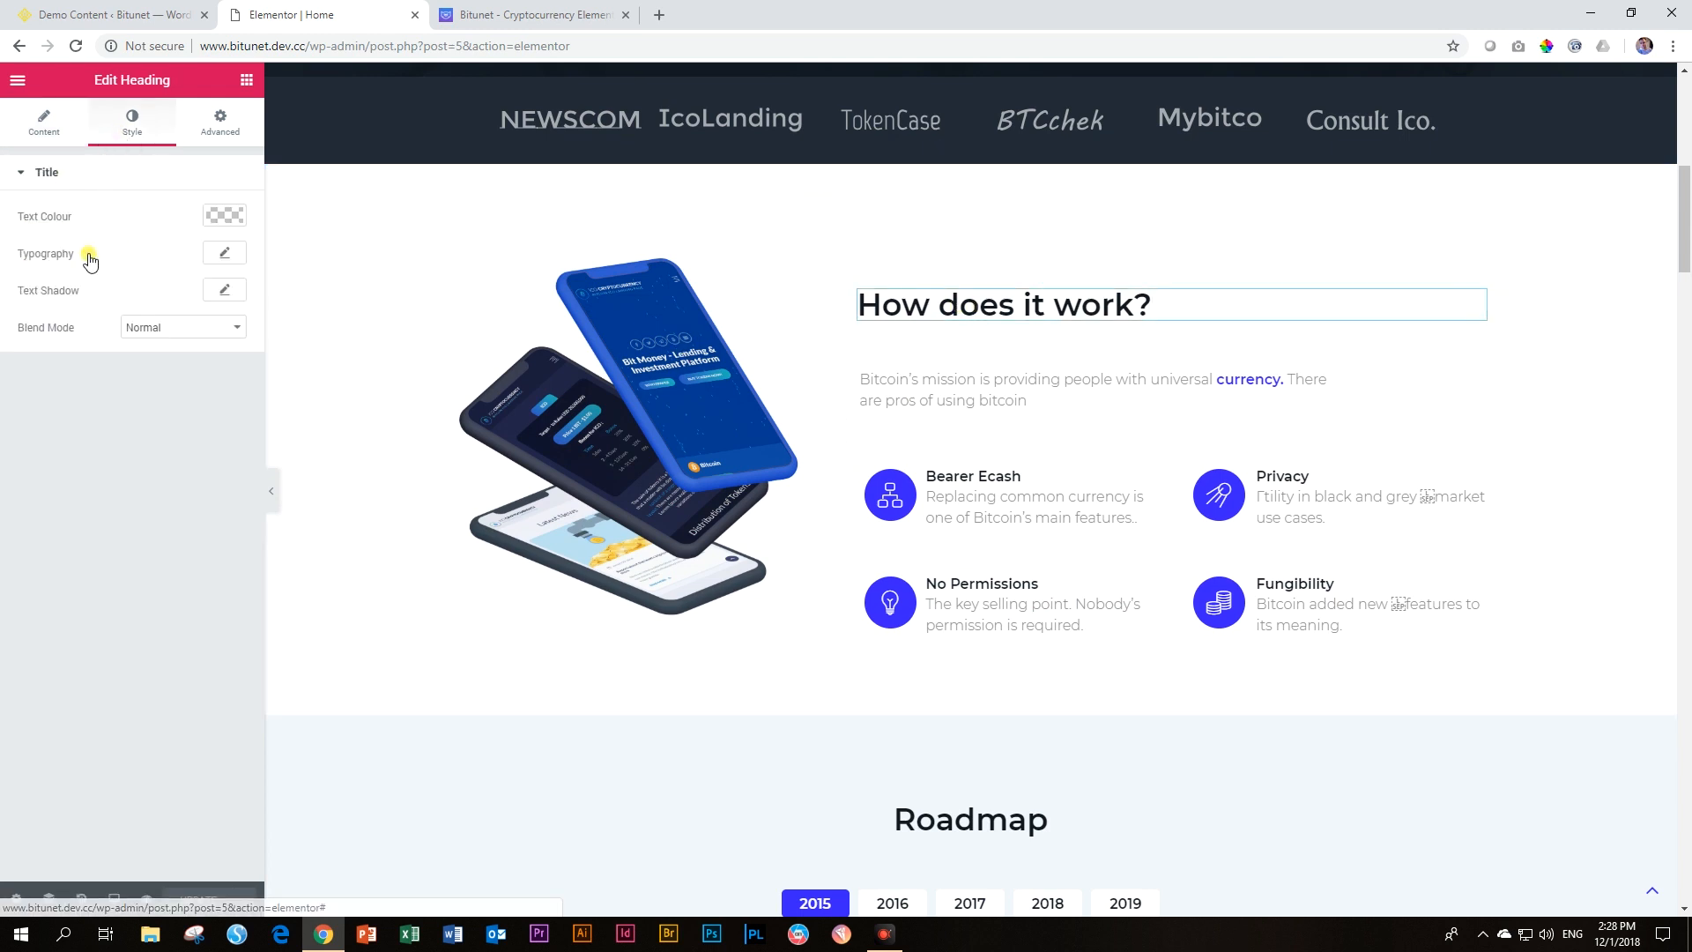
{"action": "left_click", "coordinate": [233, 255]}
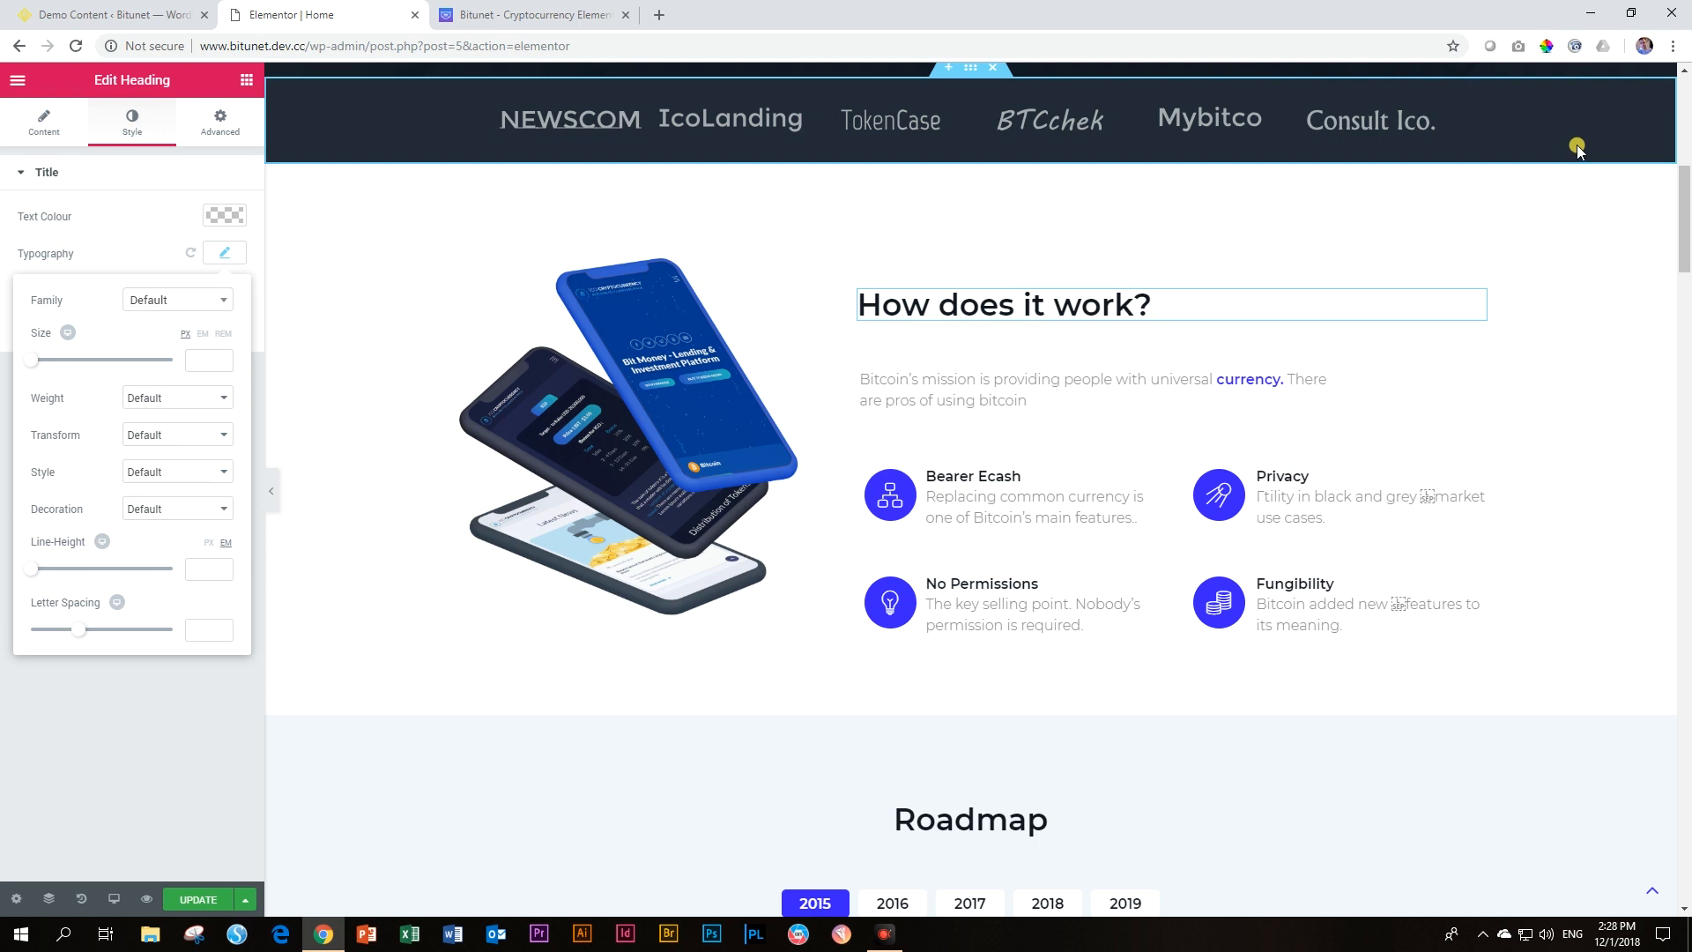
Step: Look through the homepage sections down to the How to by Tokens pricing tables, then return to the phone mockup section
{"action": "scroll", "coordinate": [899, 503], "scroll_direction": "down", "scroll_amount": 10}
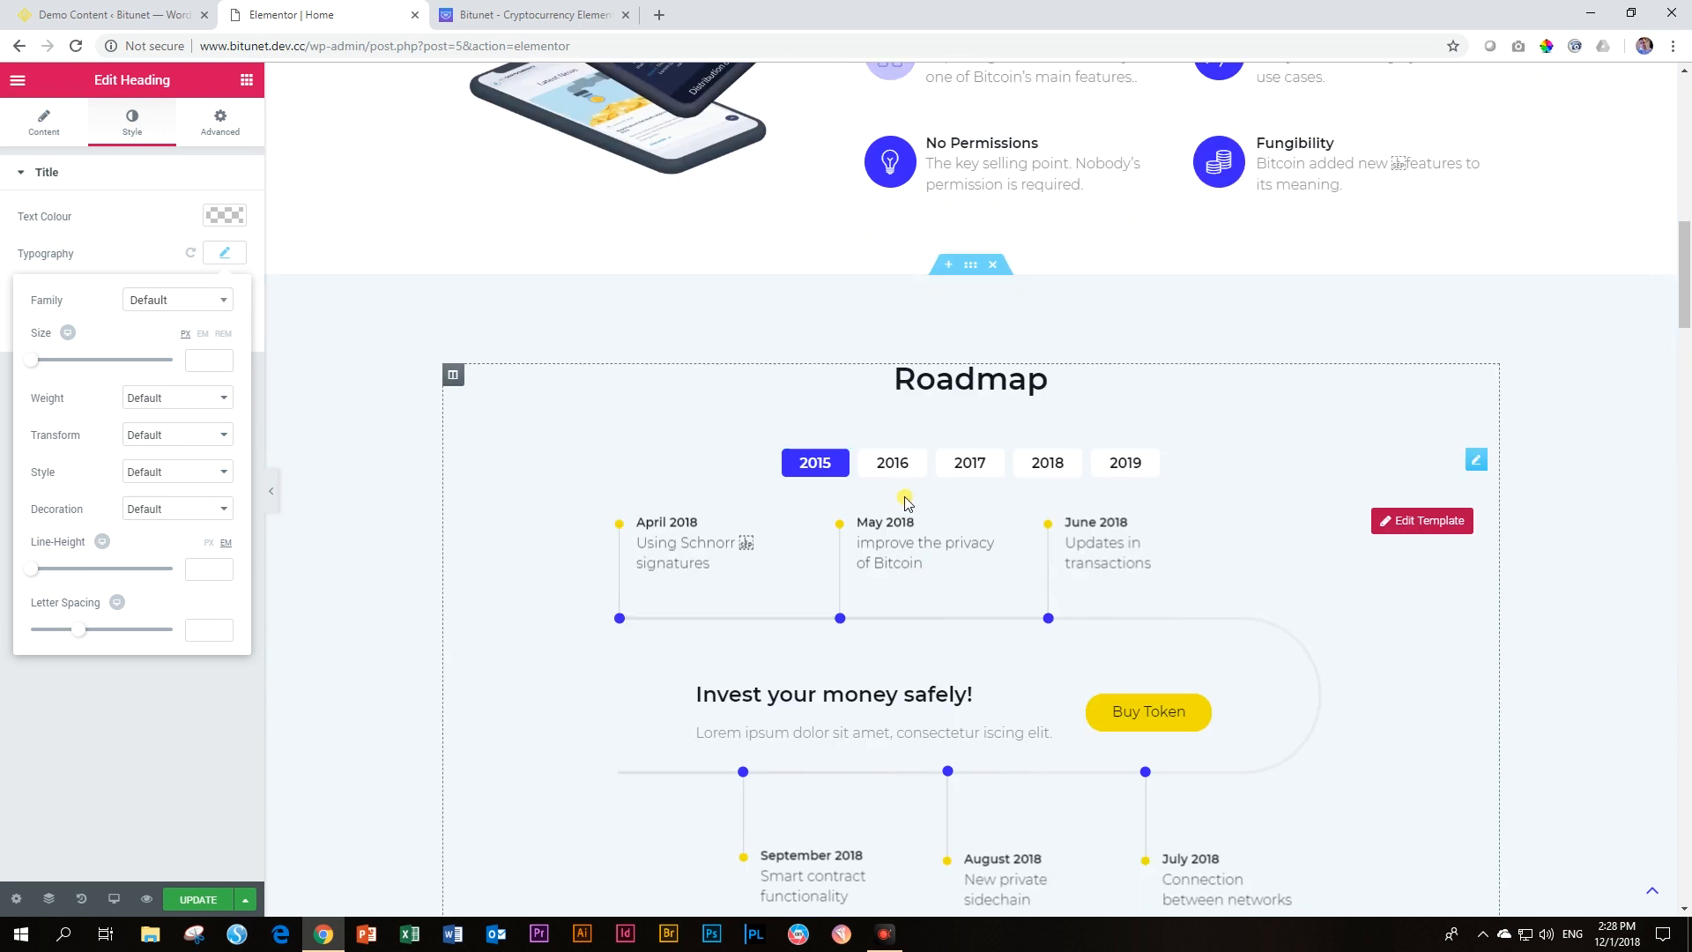
{"action": "scroll", "coordinate": [1261, 454], "scroll_direction": "down", "scroll_amount": 8}
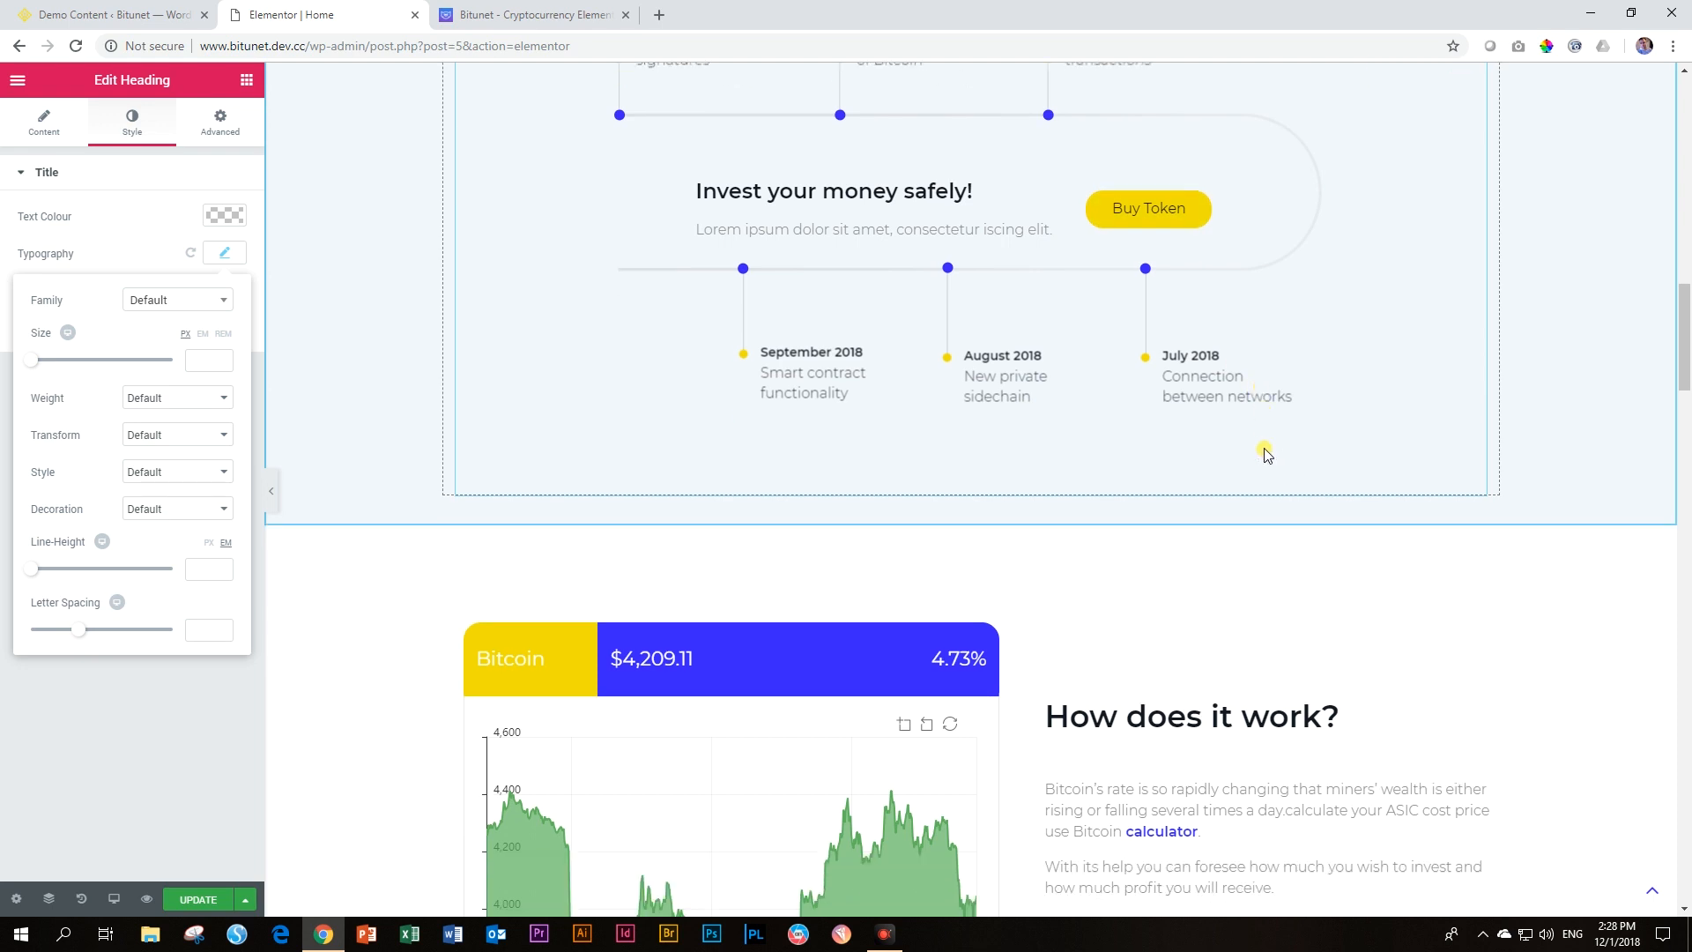
{"action": "scroll", "coordinate": [1278, 452], "scroll_direction": "down", "scroll_amount": 9}
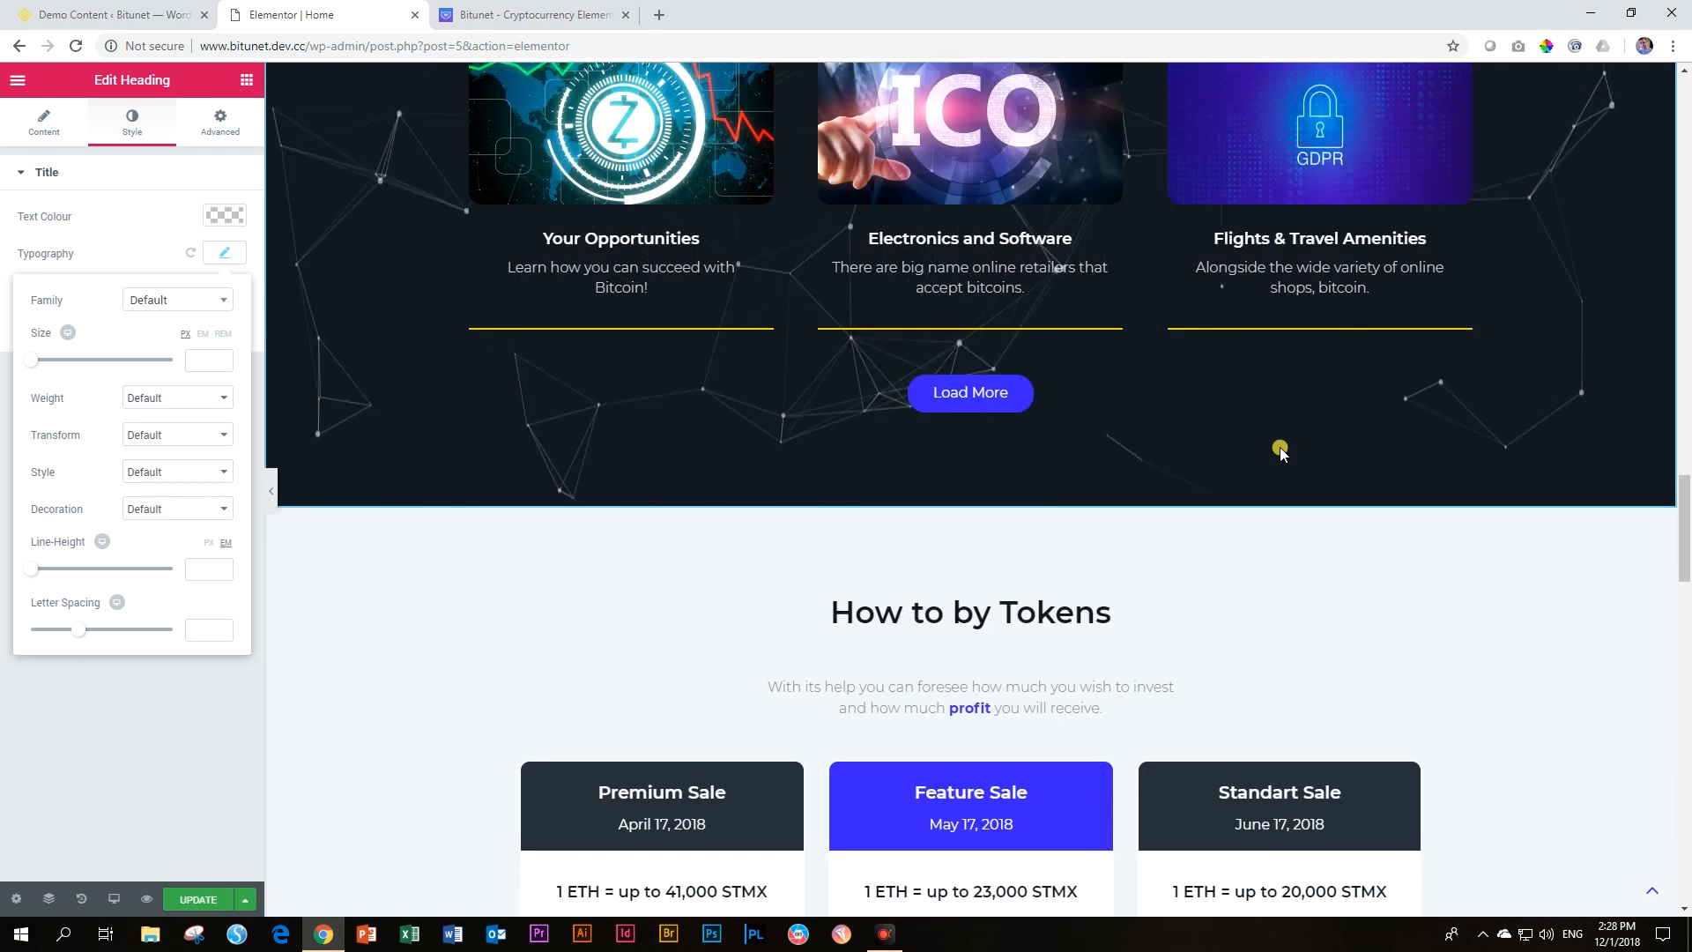
{"action": "scroll", "coordinate": [1287, 449], "scroll_direction": "down", "scroll_amount": 5}
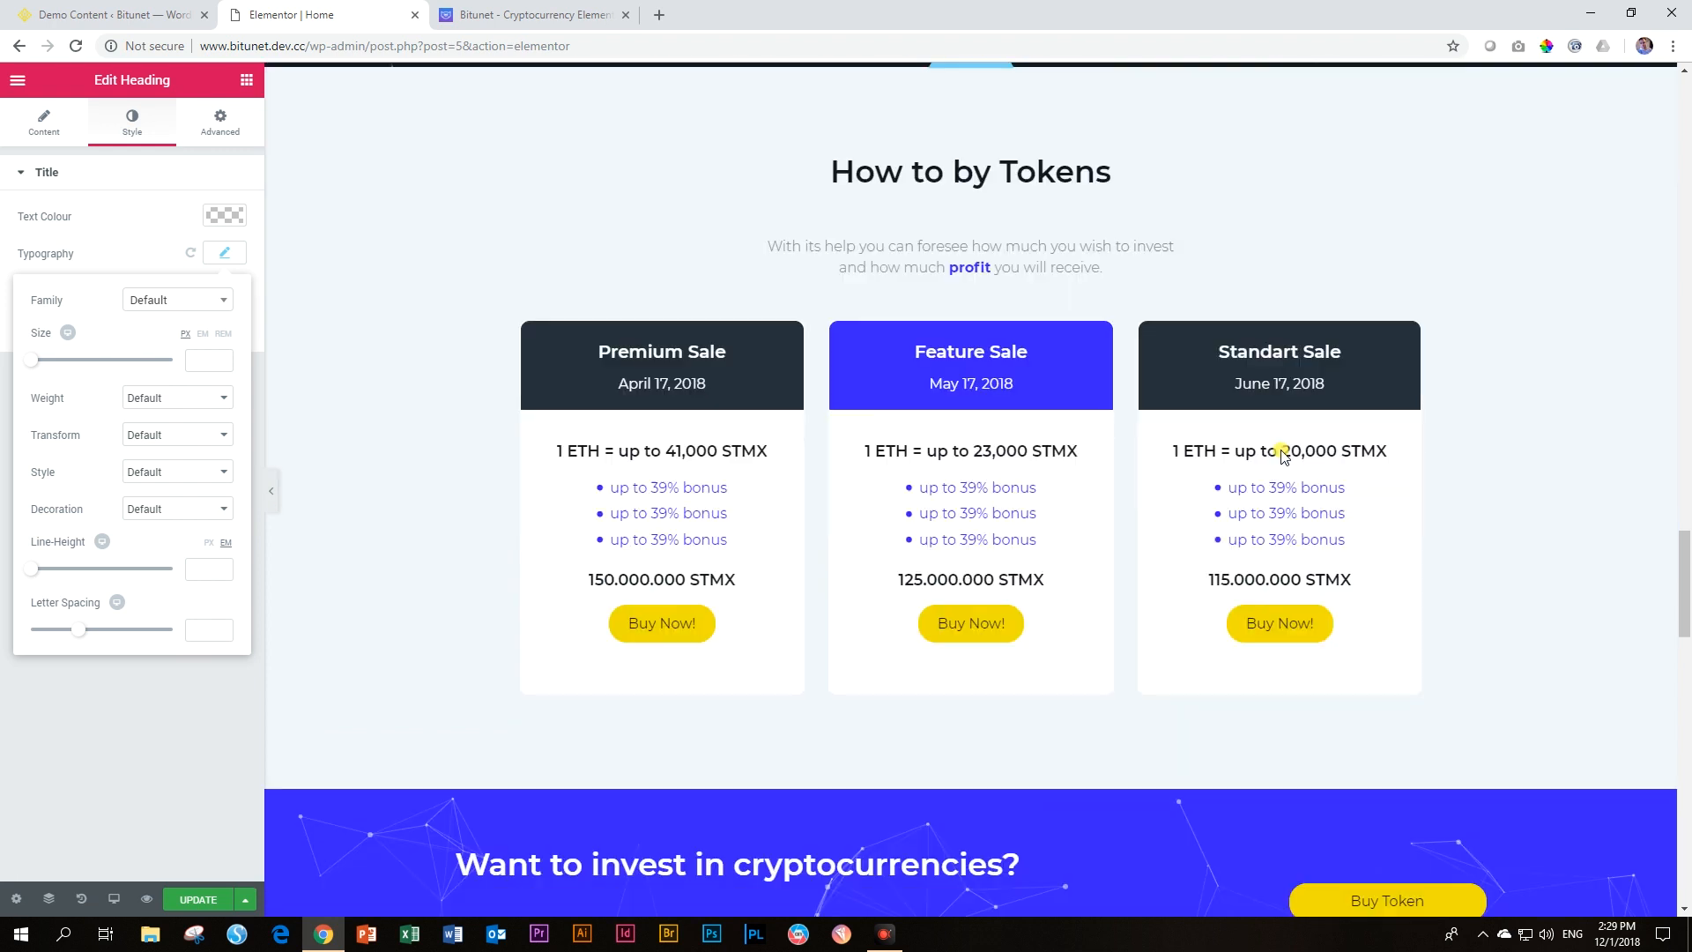
{"action": "scroll", "coordinate": [1300, 442], "scroll_direction": "up", "scroll_amount": 6}
{"action": "scroll", "coordinate": [1303, 441], "scroll_direction": "up", "scroll_amount": 16}
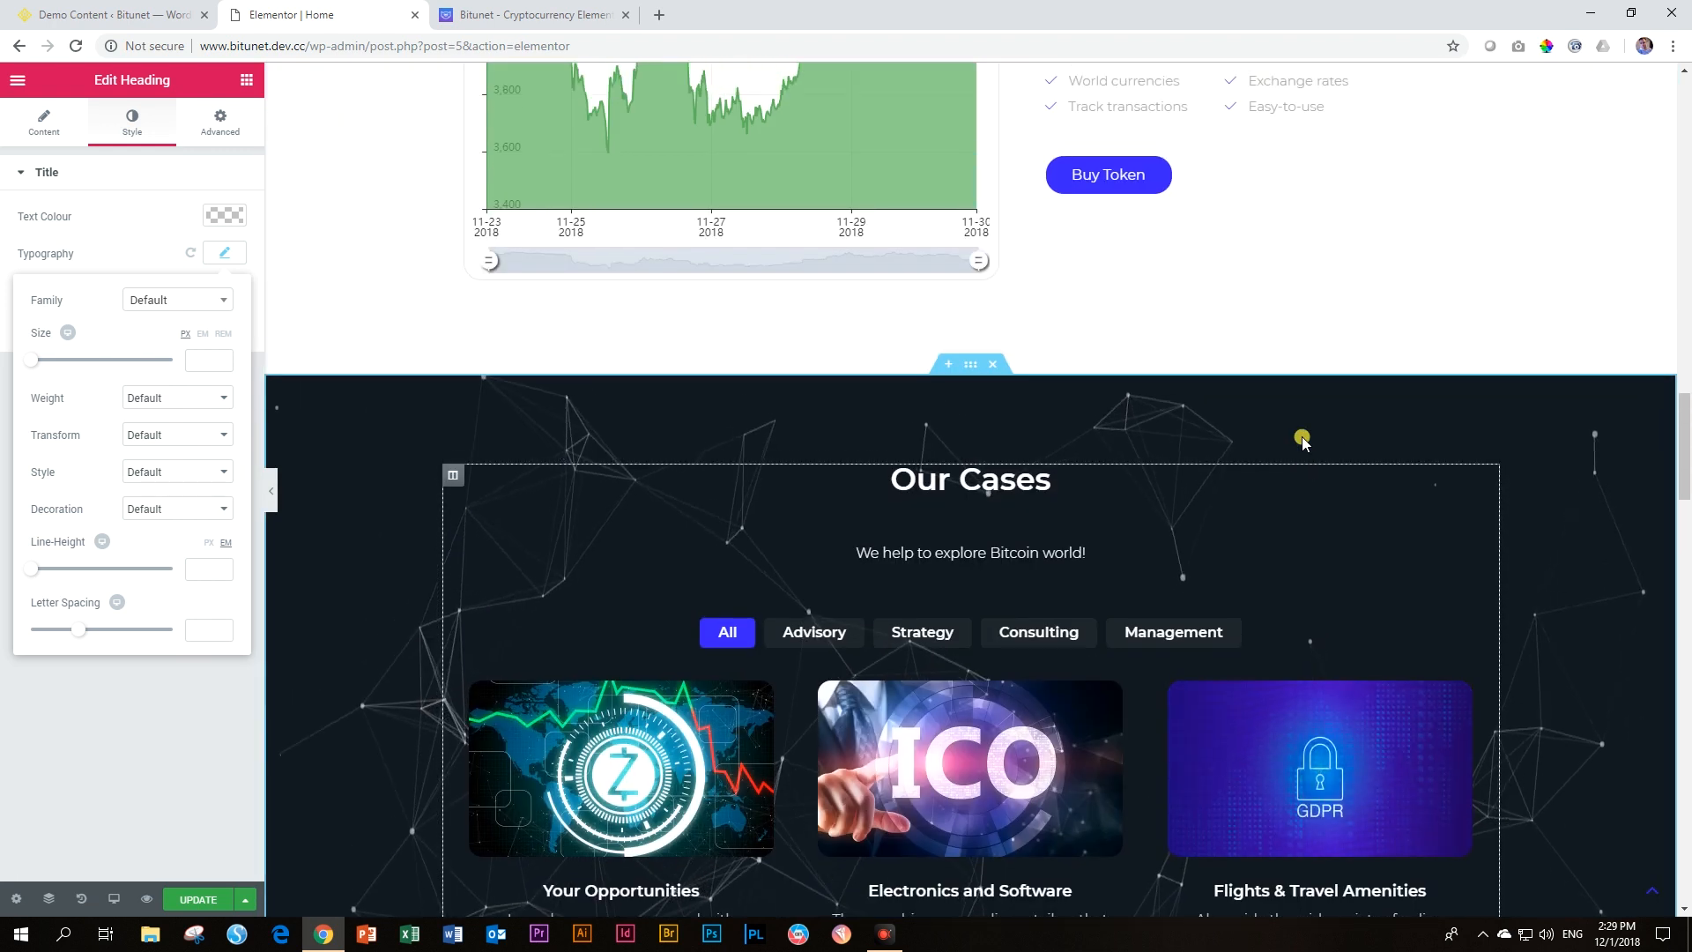
{"action": "scroll", "coordinate": [1454, 405], "scroll_direction": "up", "scroll_amount": 8}
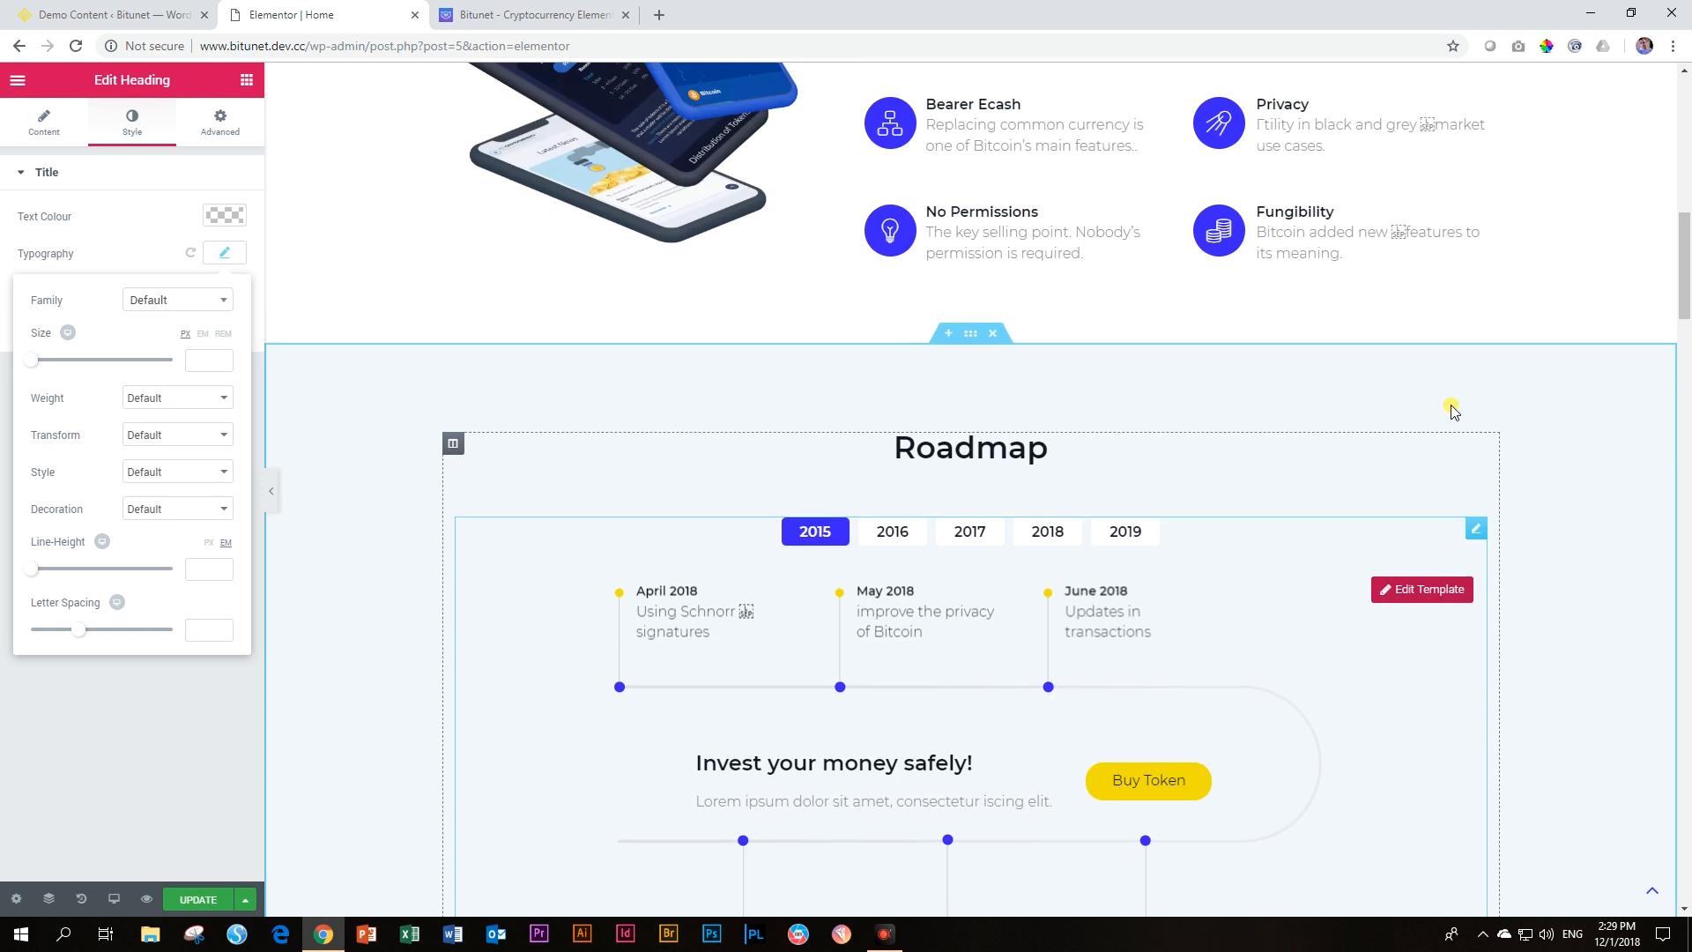
Step: Set the Privacy icon box's primary colour to bright pink
{"action": "right_click", "coordinate": [1313, 319]}
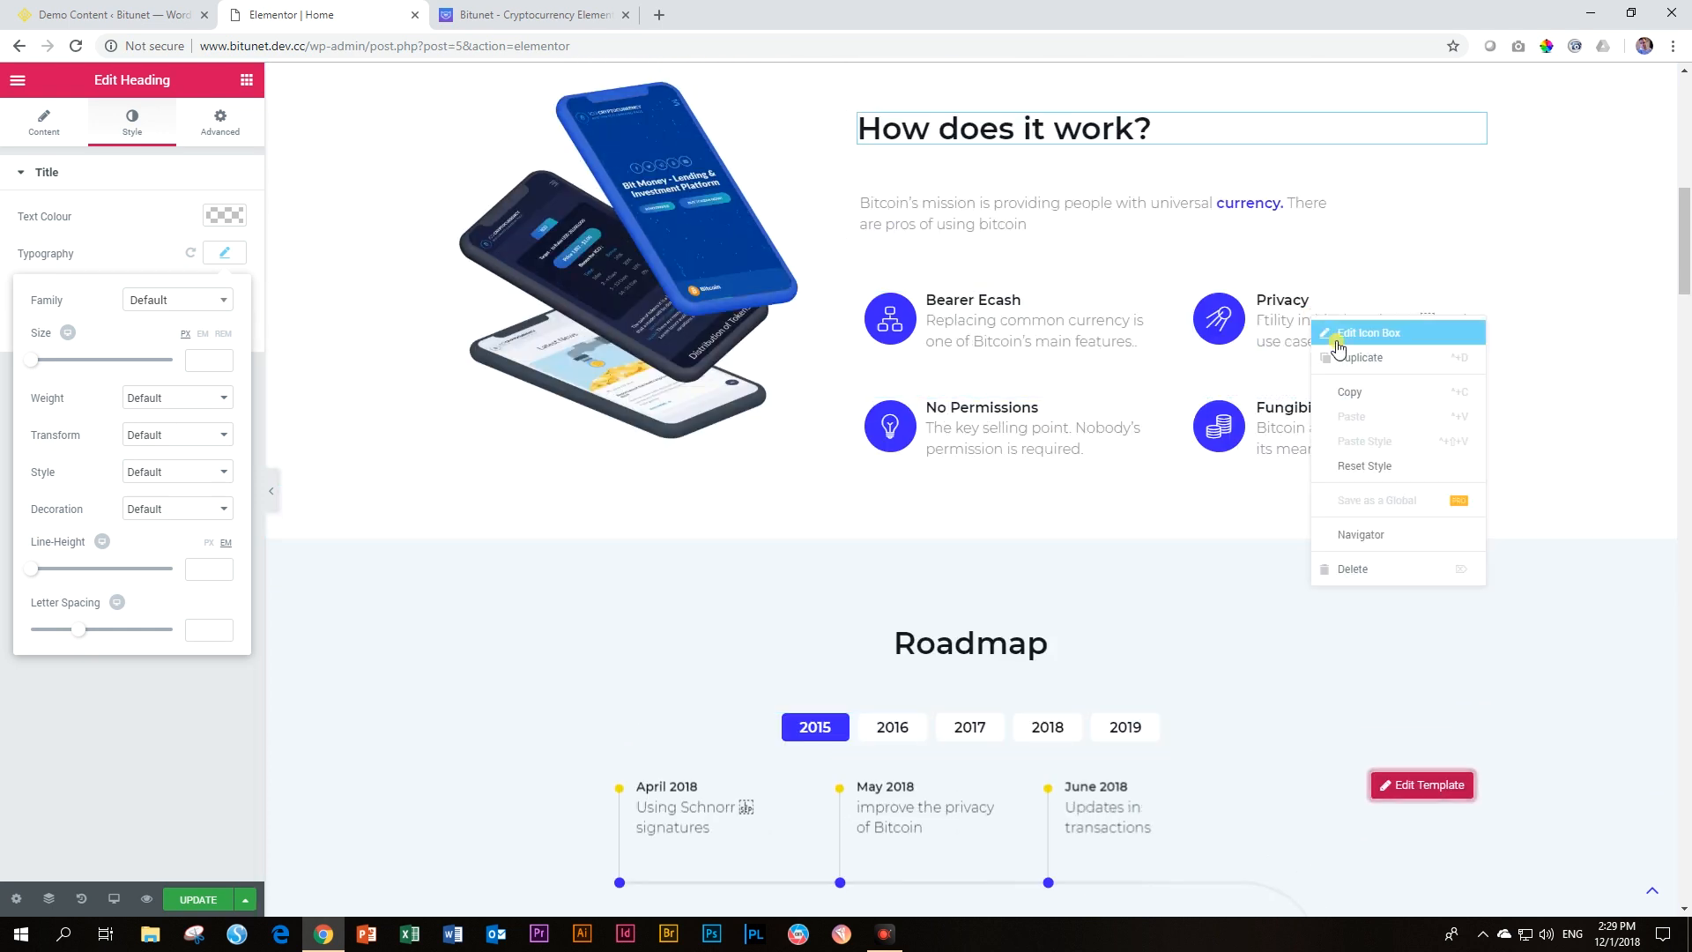
{"action": "right_click", "coordinate": [1286, 420]}
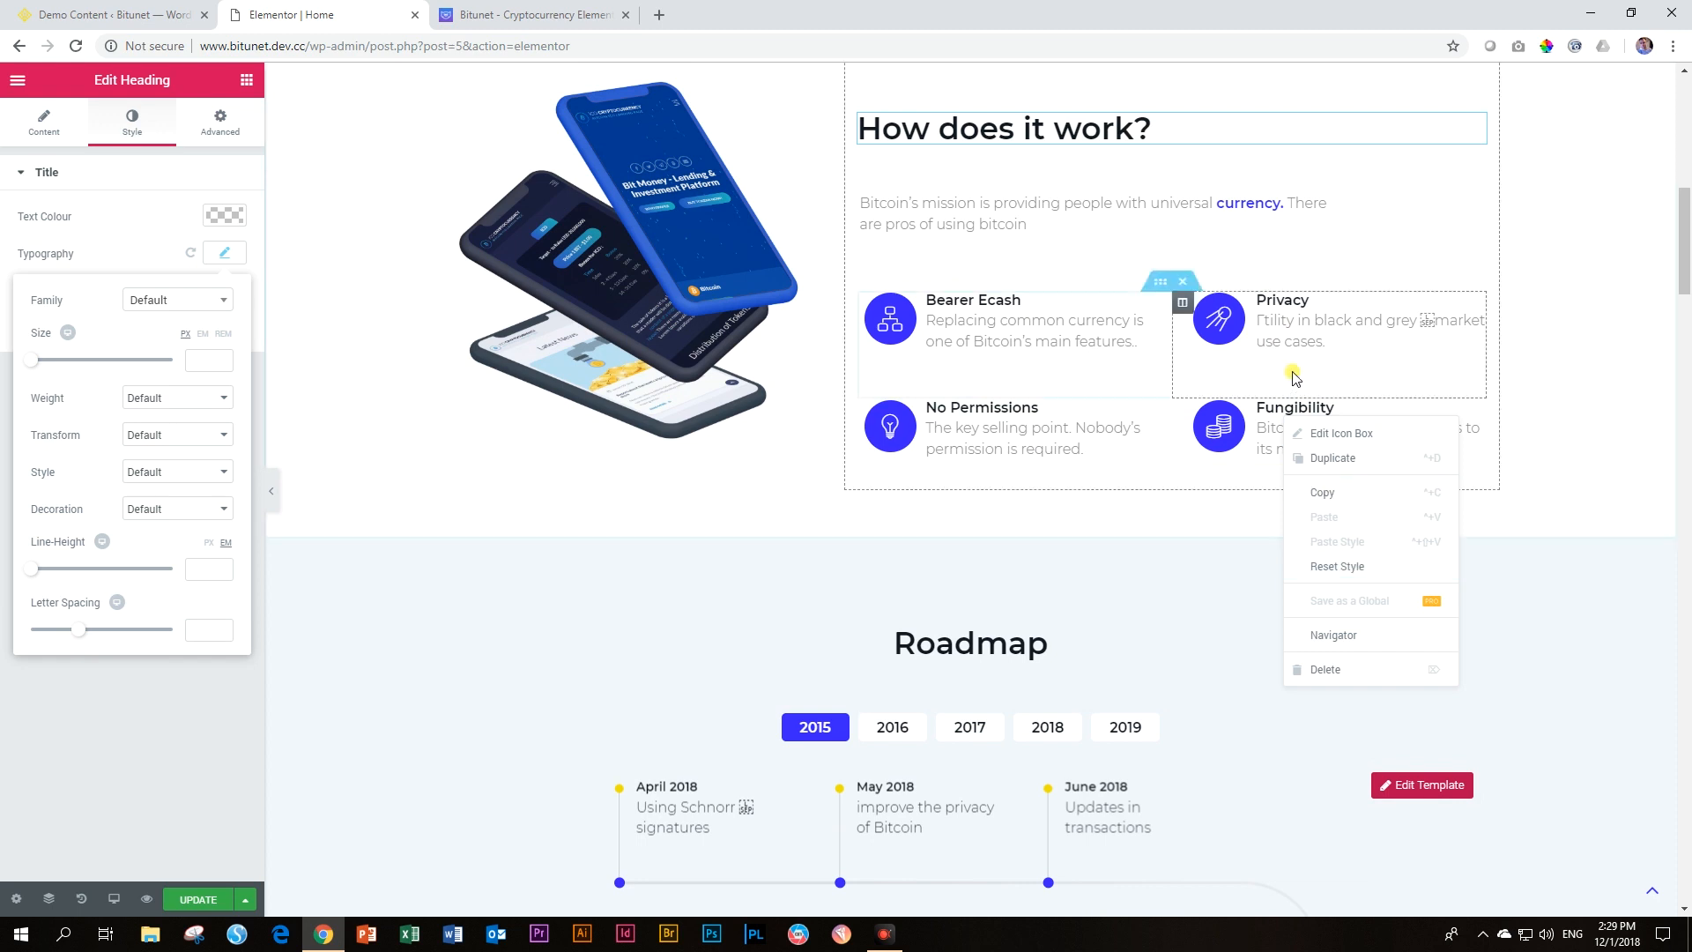
{"action": "left_click", "coordinate": [1476, 308]}
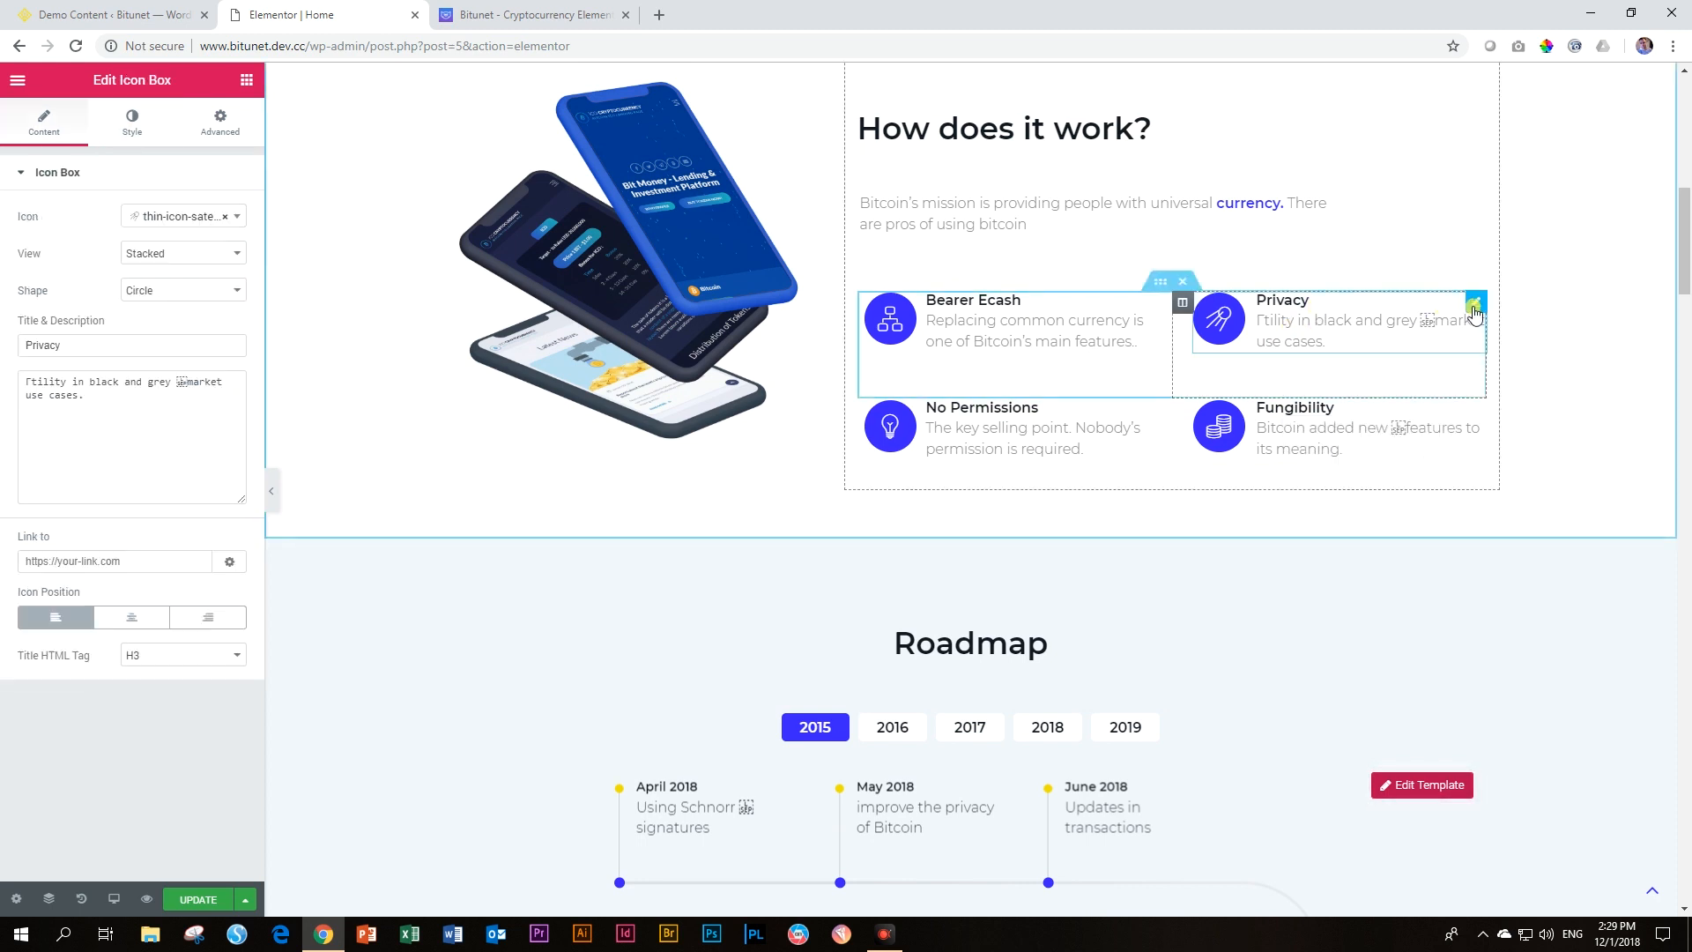
{"action": "left_click", "coordinate": [132, 121]}
{"action": "left_click", "coordinate": [226, 255]}
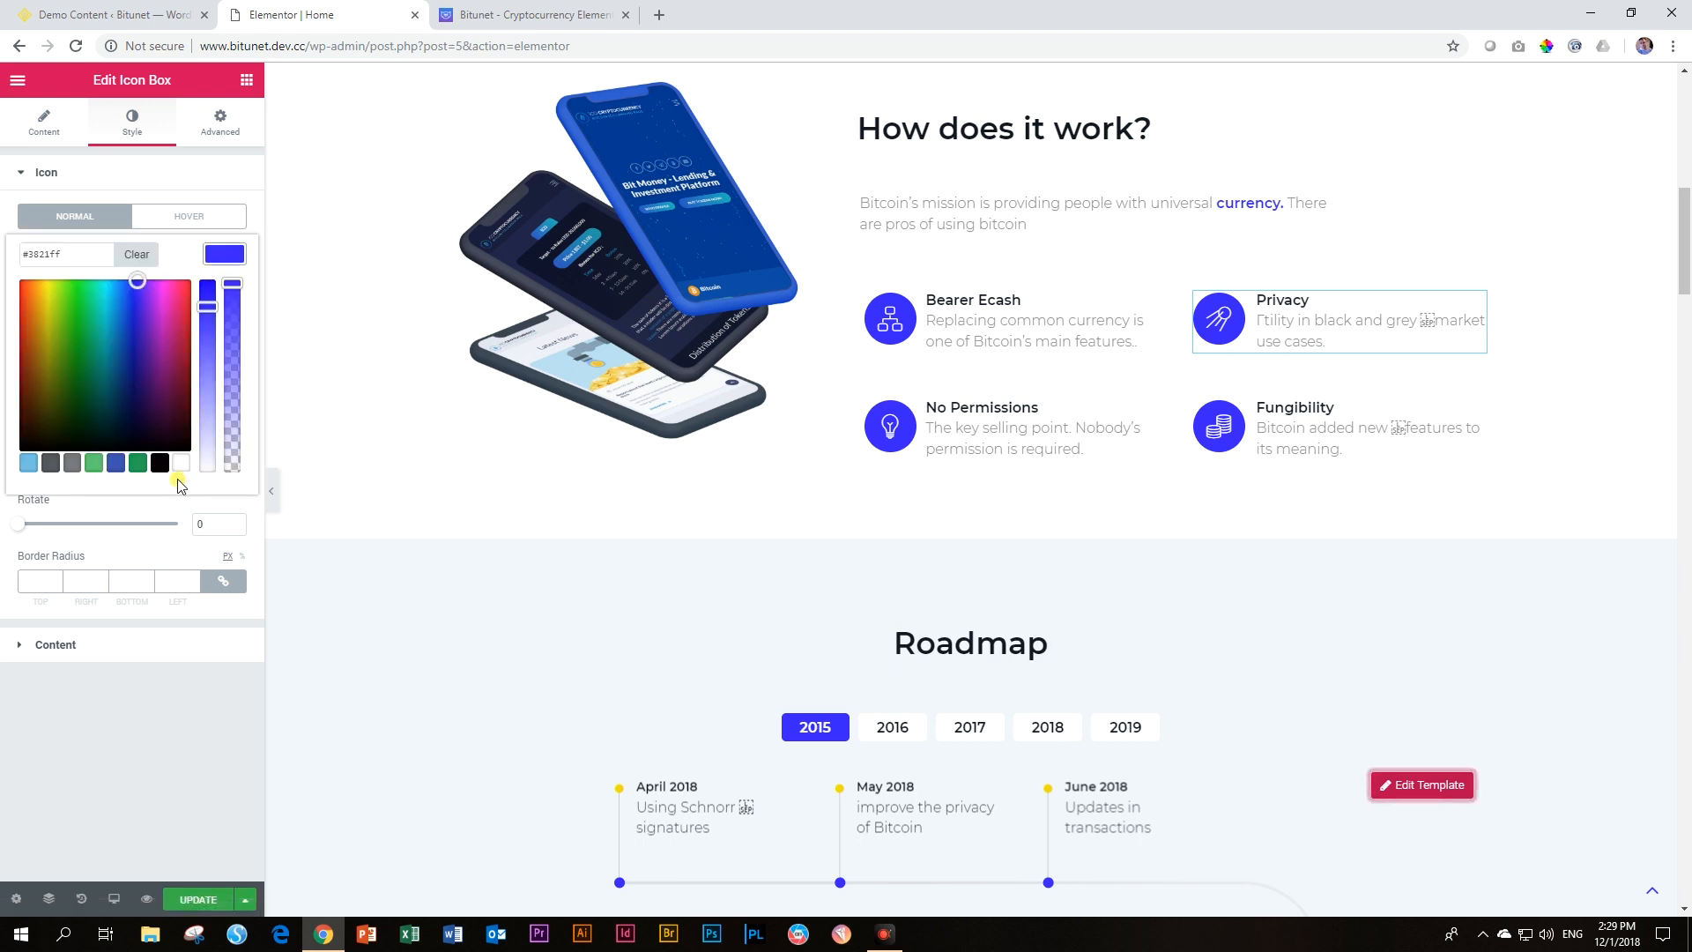
{"action": "left_click", "coordinate": [166, 303]}
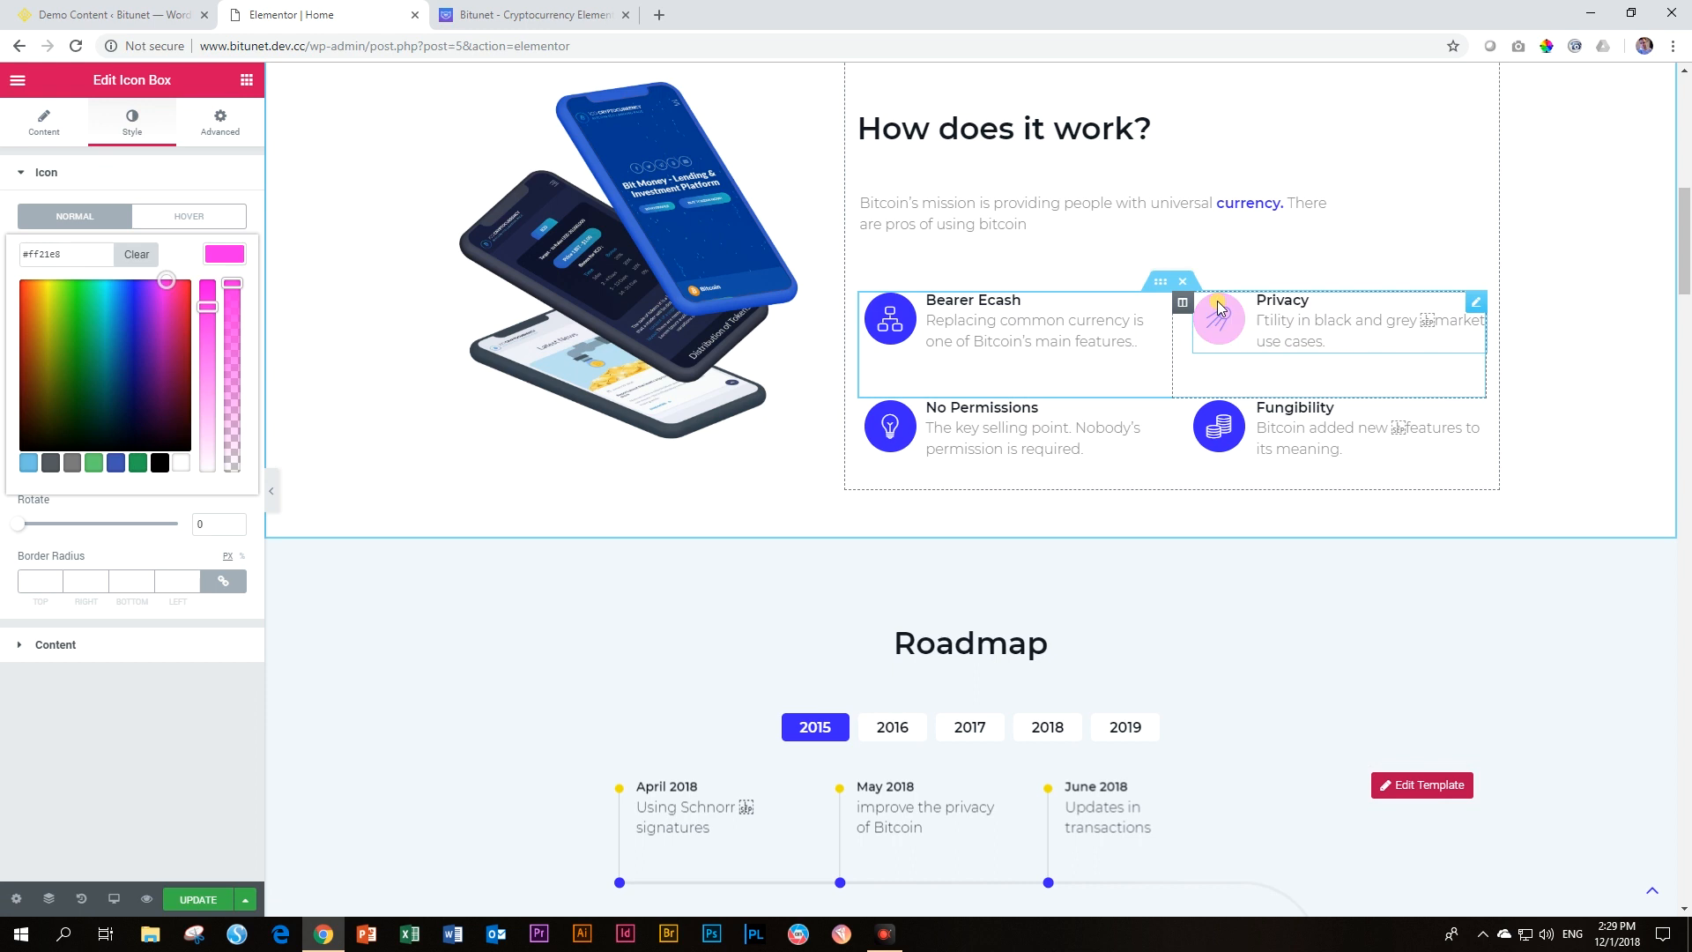
Step: Copy the Privacy icon box and paste its style onto the Fungibility, Bearer Ecash and No Permissions icon boxes
{"action": "right_click", "coordinate": [1386, 316]}
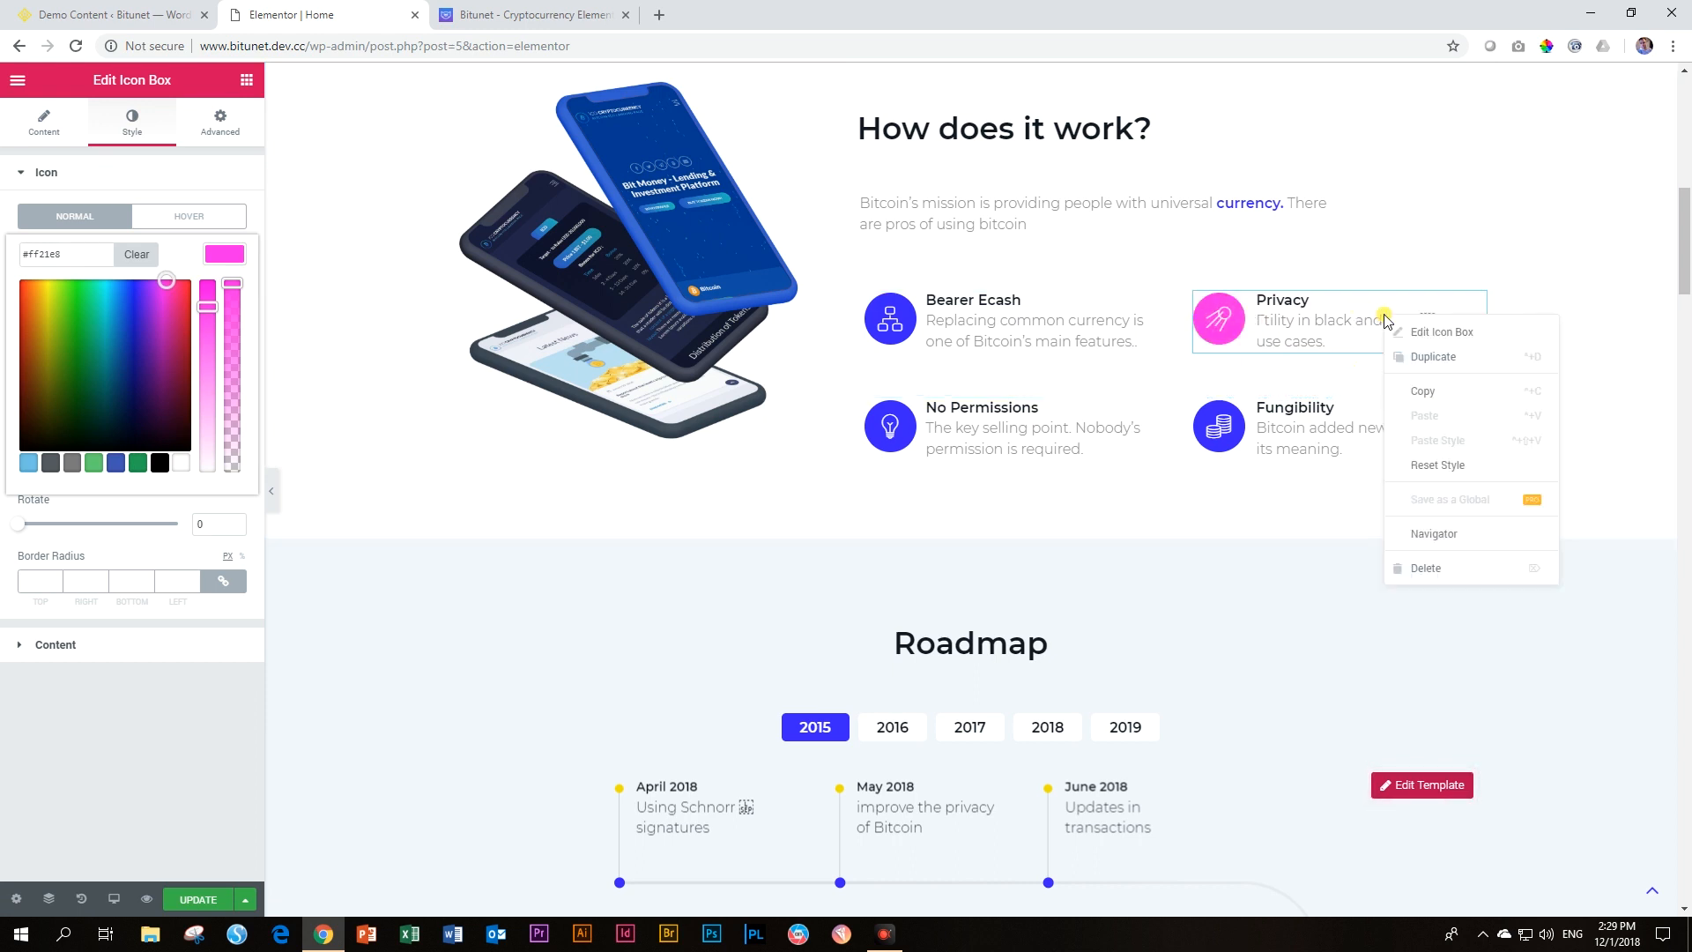
{"action": "left_click", "coordinate": [1401, 388]}
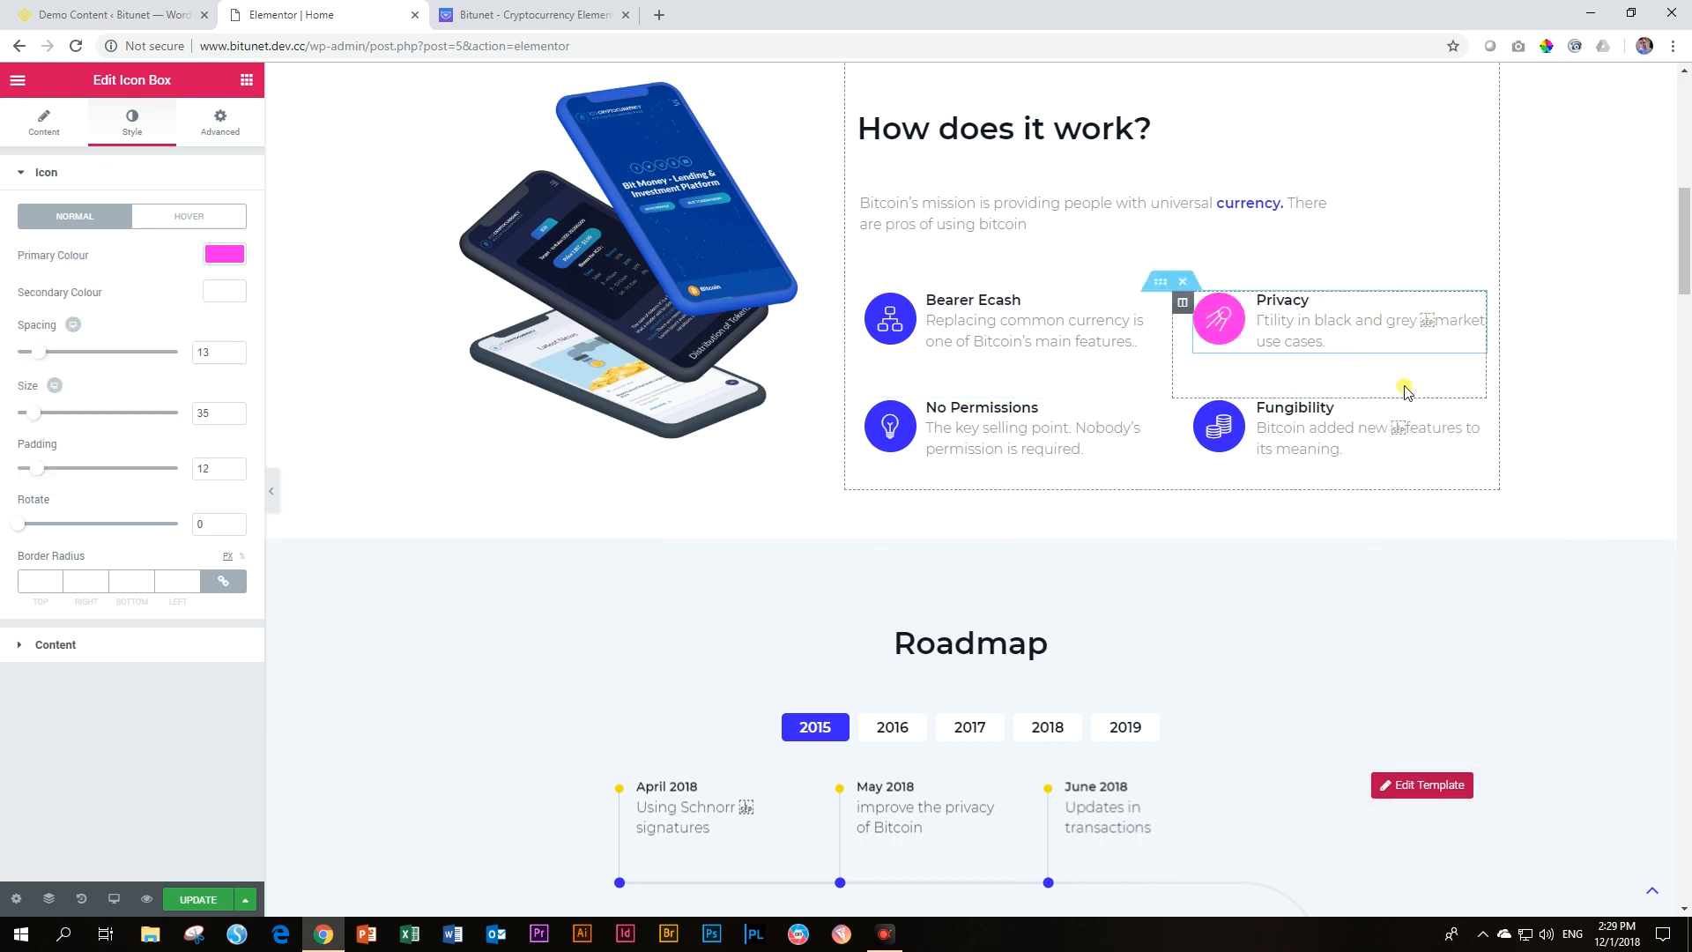
{"action": "right_click", "coordinate": [1327, 428]}
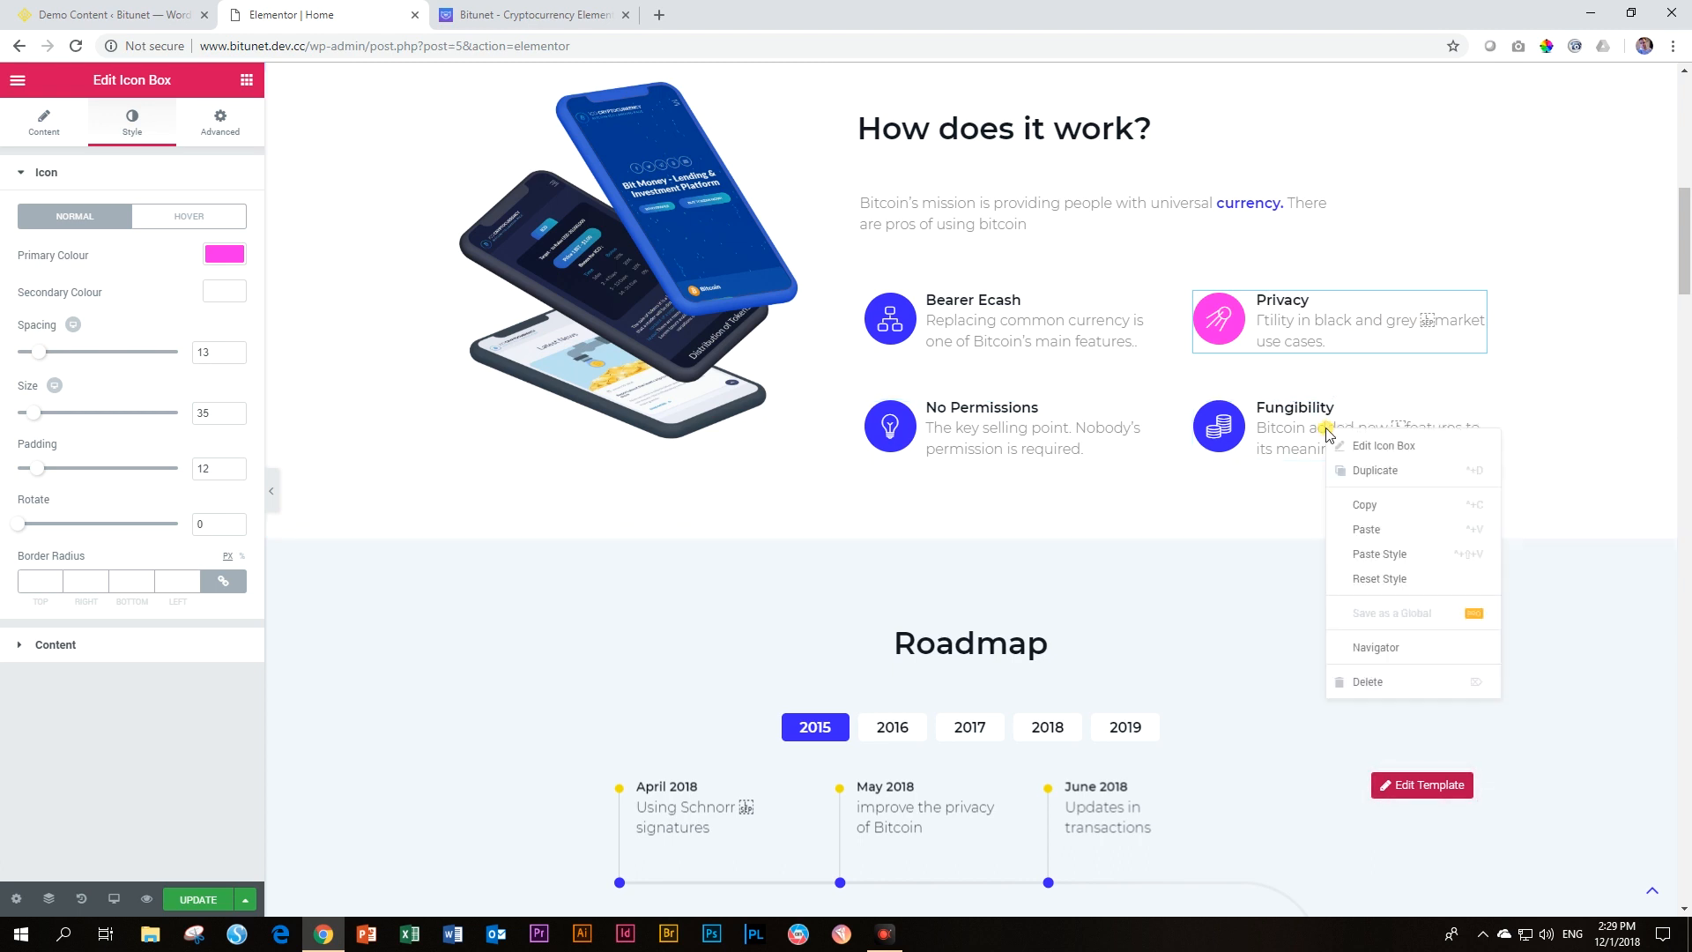
{"action": "left_click", "coordinate": [1355, 561]}
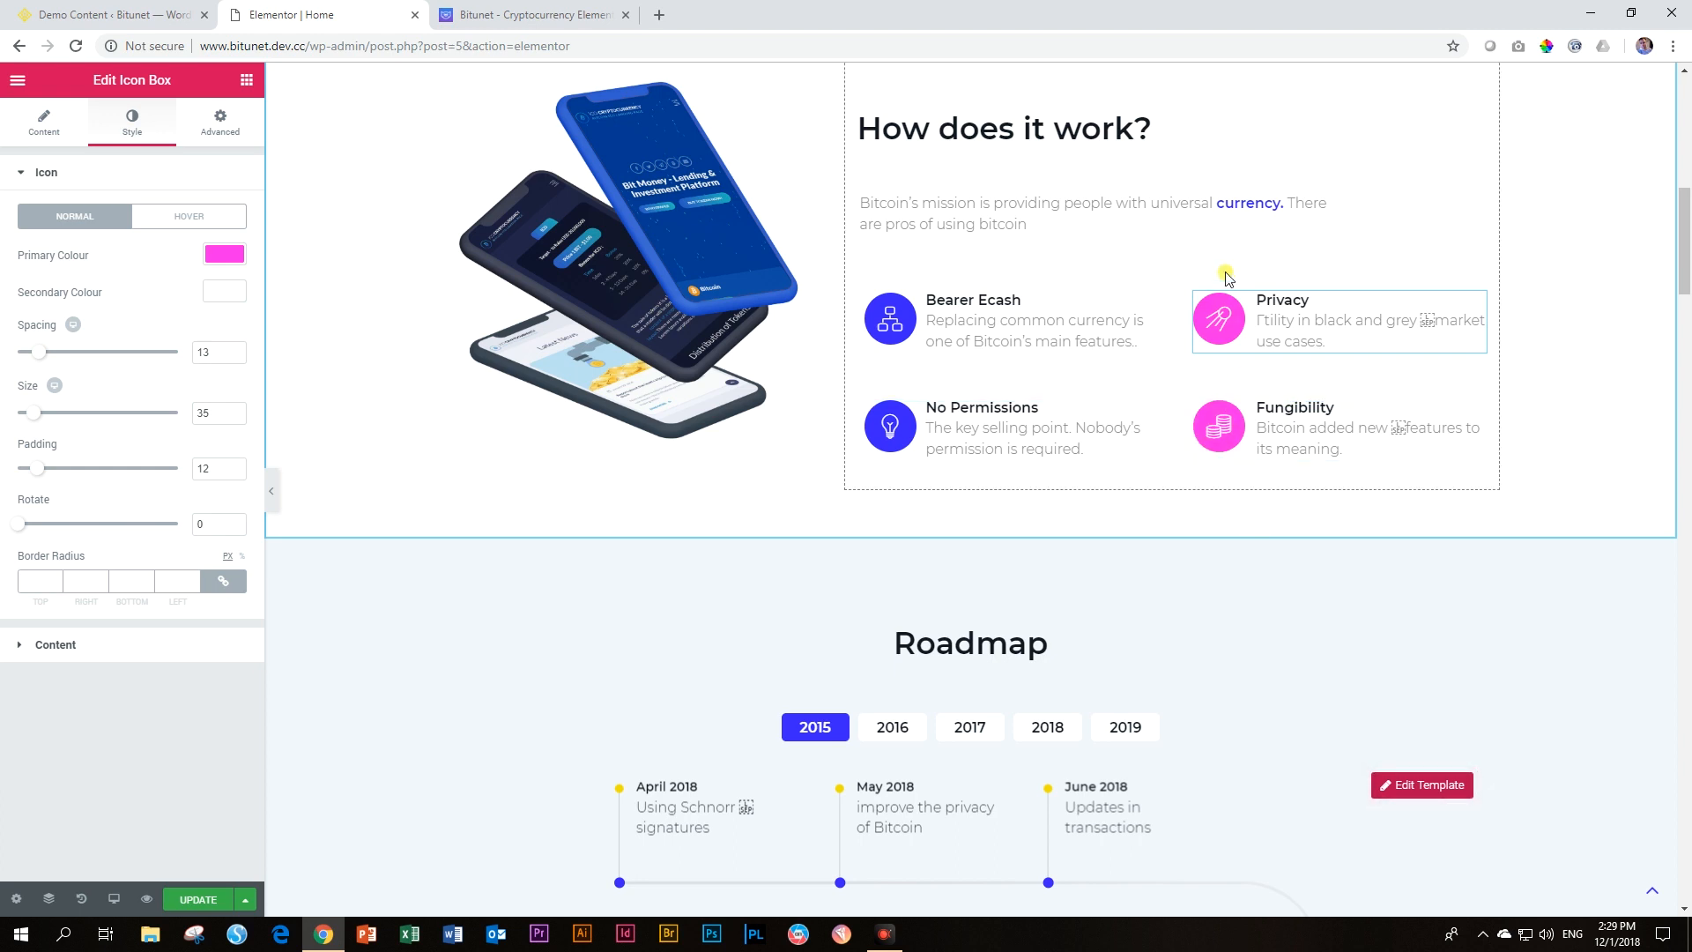
{"action": "right_click", "coordinate": [988, 330]}
{"action": "left_click", "coordinate": [1043, 460]}
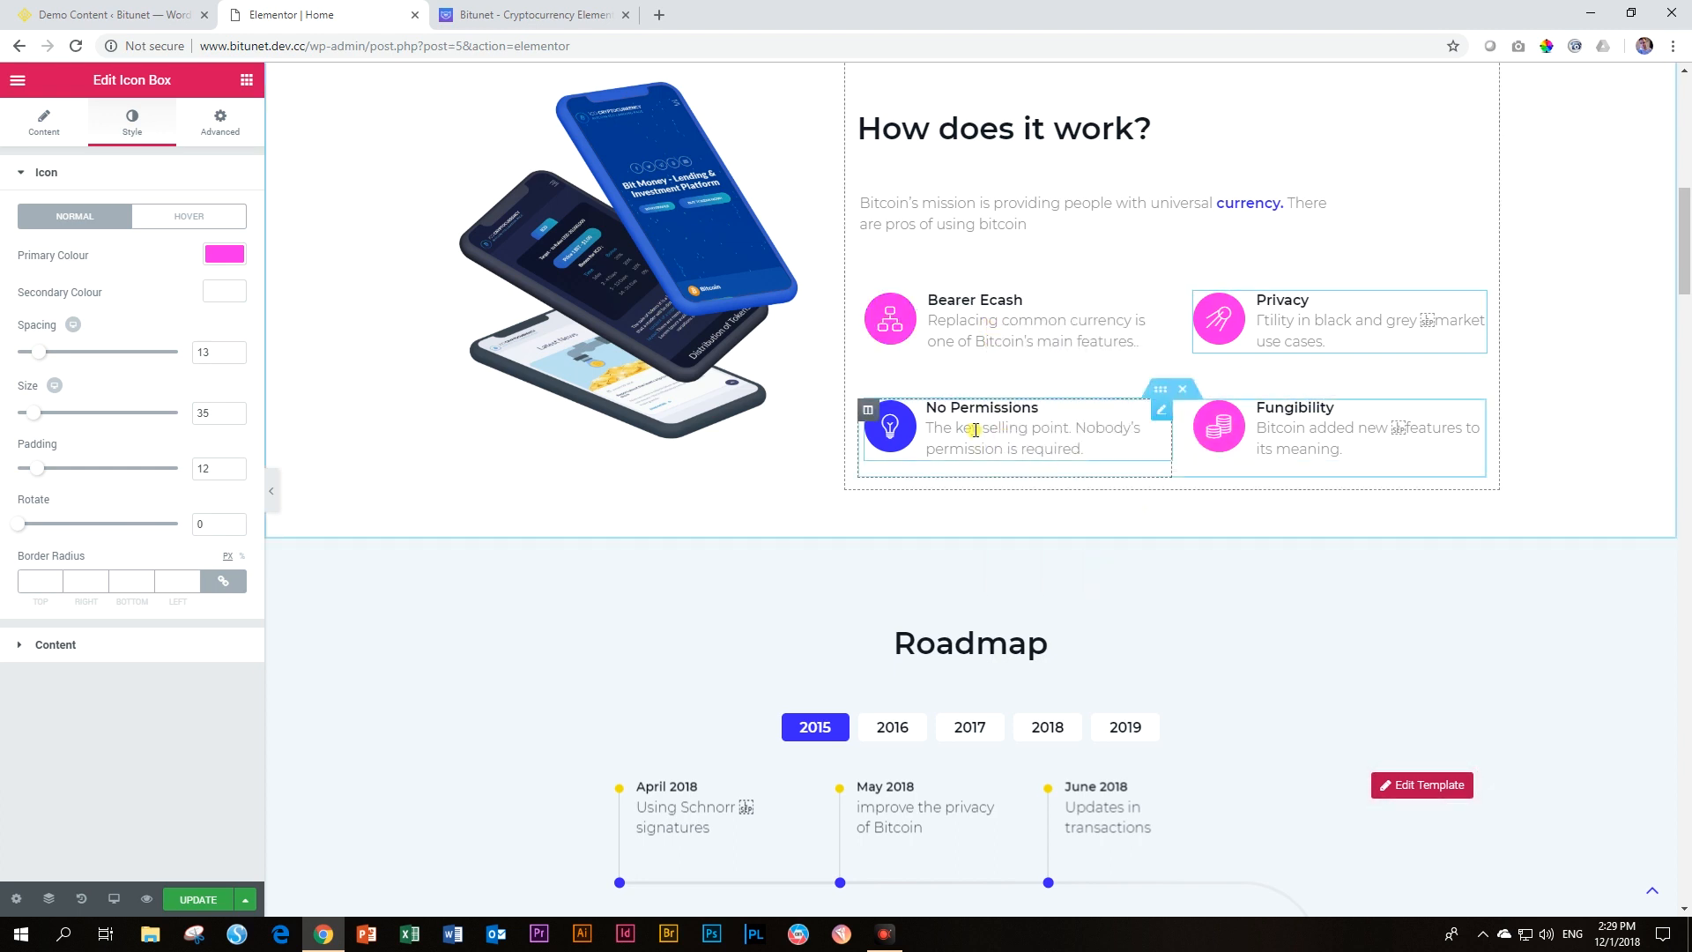
{"action": "right_click", "coordinate": [980, 432]}
{"action": "left_click", "coordinate": [1010, 555]}
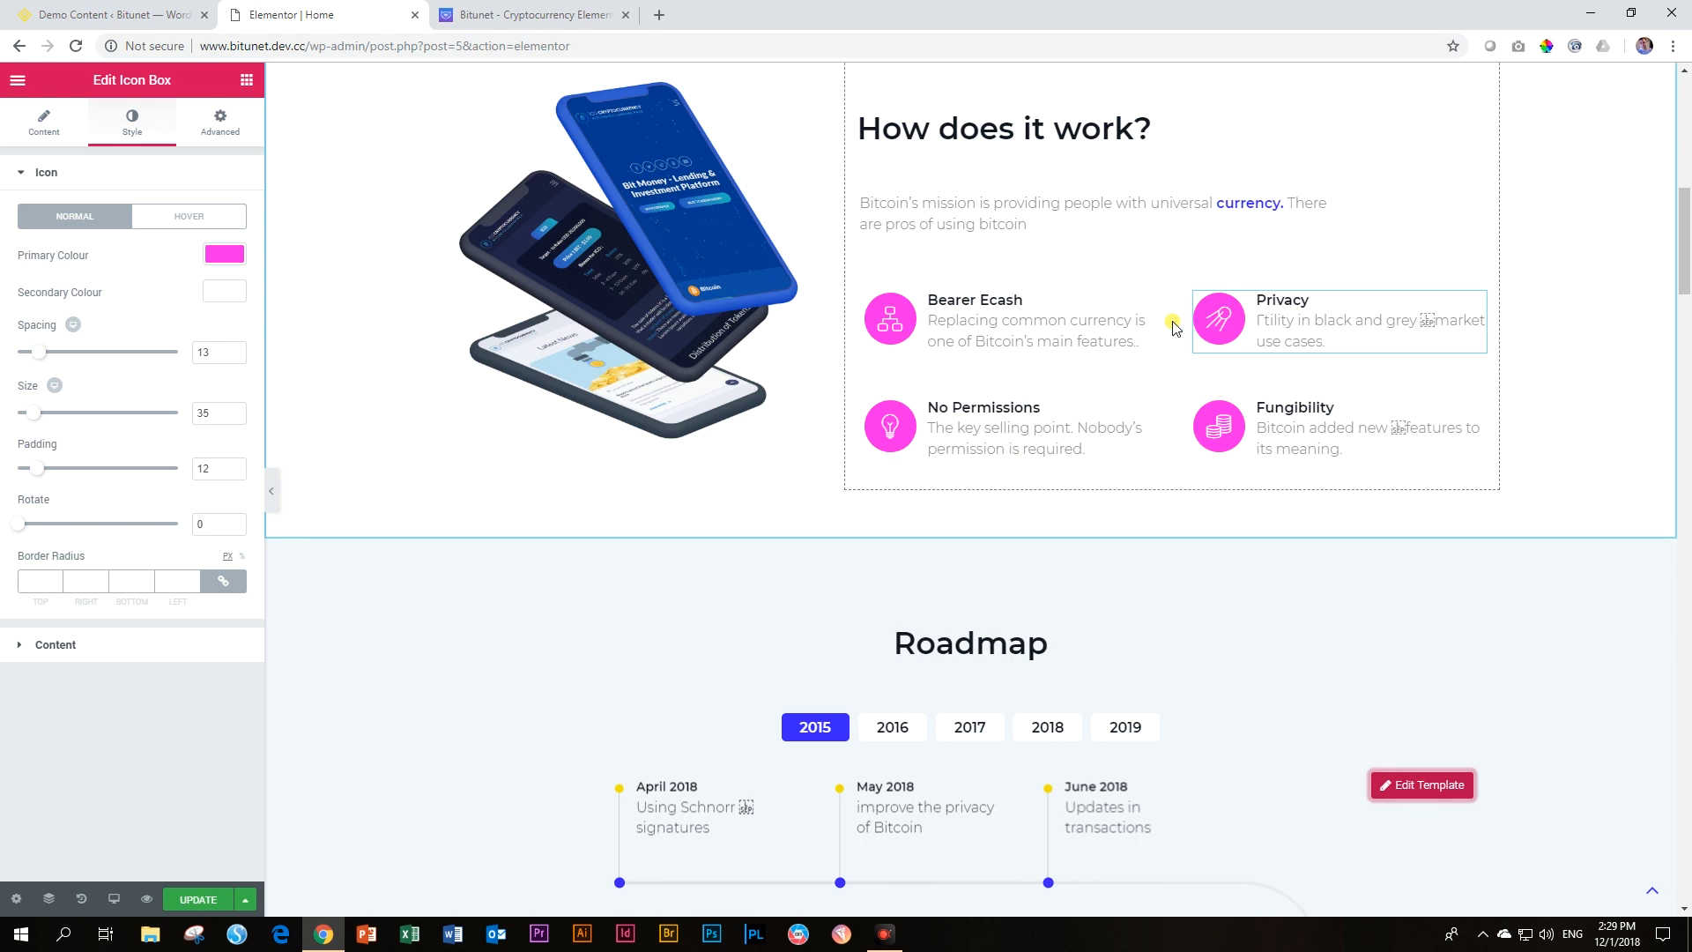
Step: Look over the homepage from the hero section past the Roadmap to Our Cases, ending at the Bitcoin chart section
{"action": "scroll", "coordinate": [1341, 328], "scroll_direction": "up", "scroll_amount": 5}
{"action": "scroll", "coordinate": [1341, 328], "scroll_direction": "up", "scroll_amount": 5}
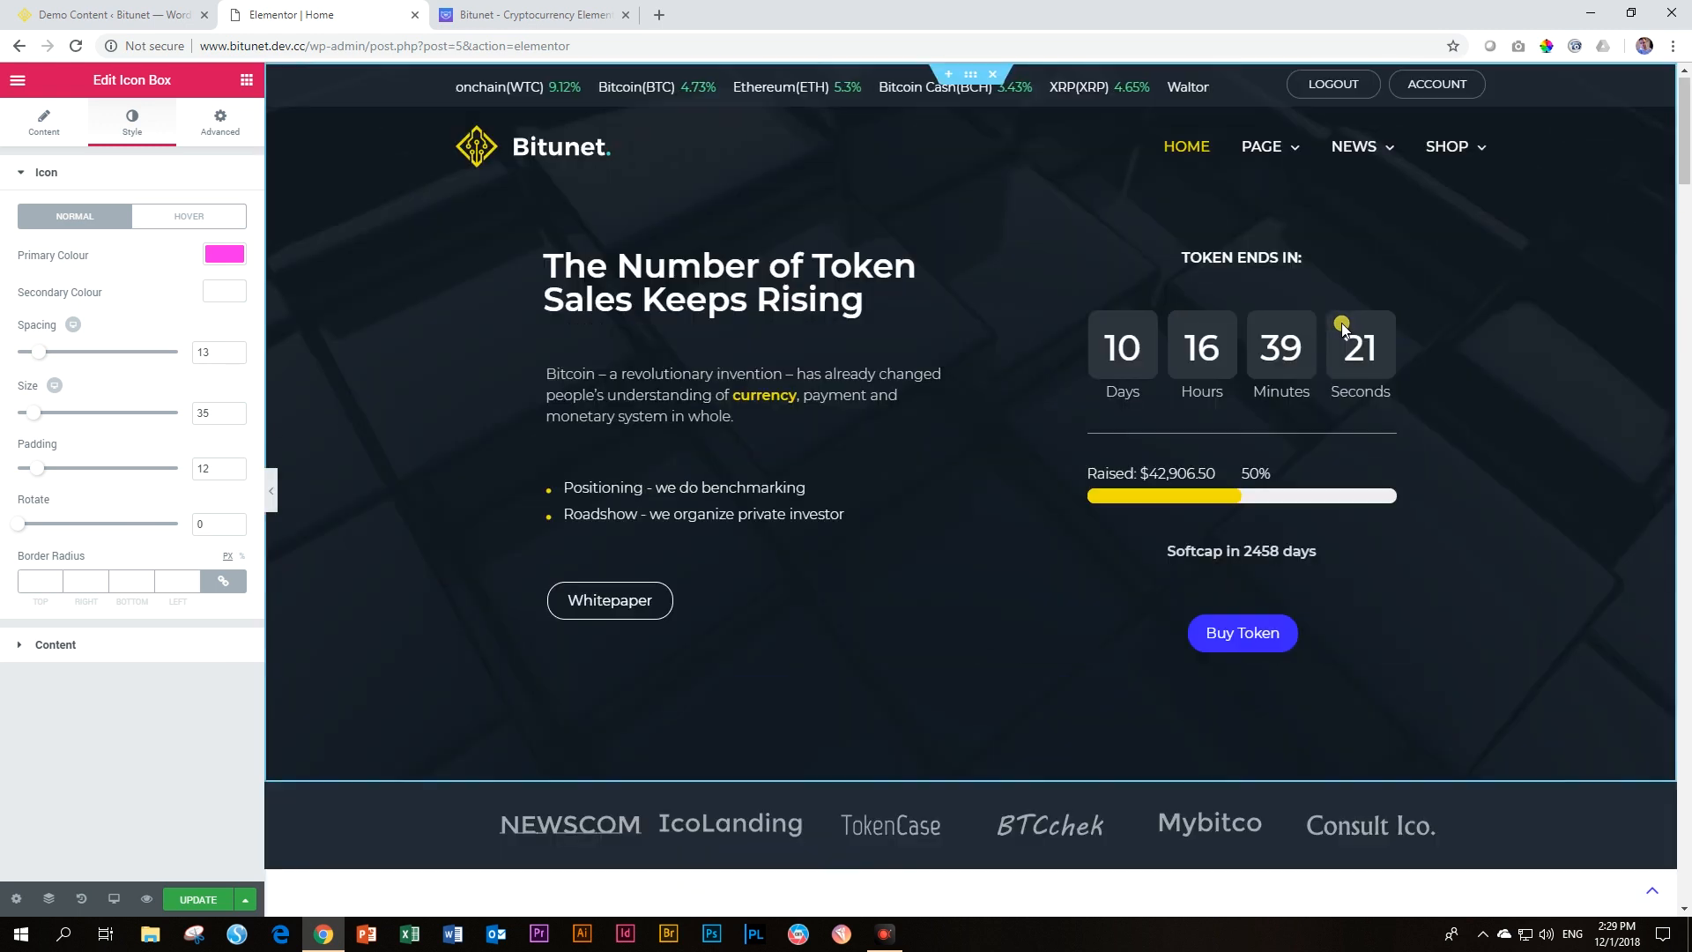
{"action": "scroll", "coordinate": [1341, 328], "scroll_direction": "down", "scroll_amount": 14}
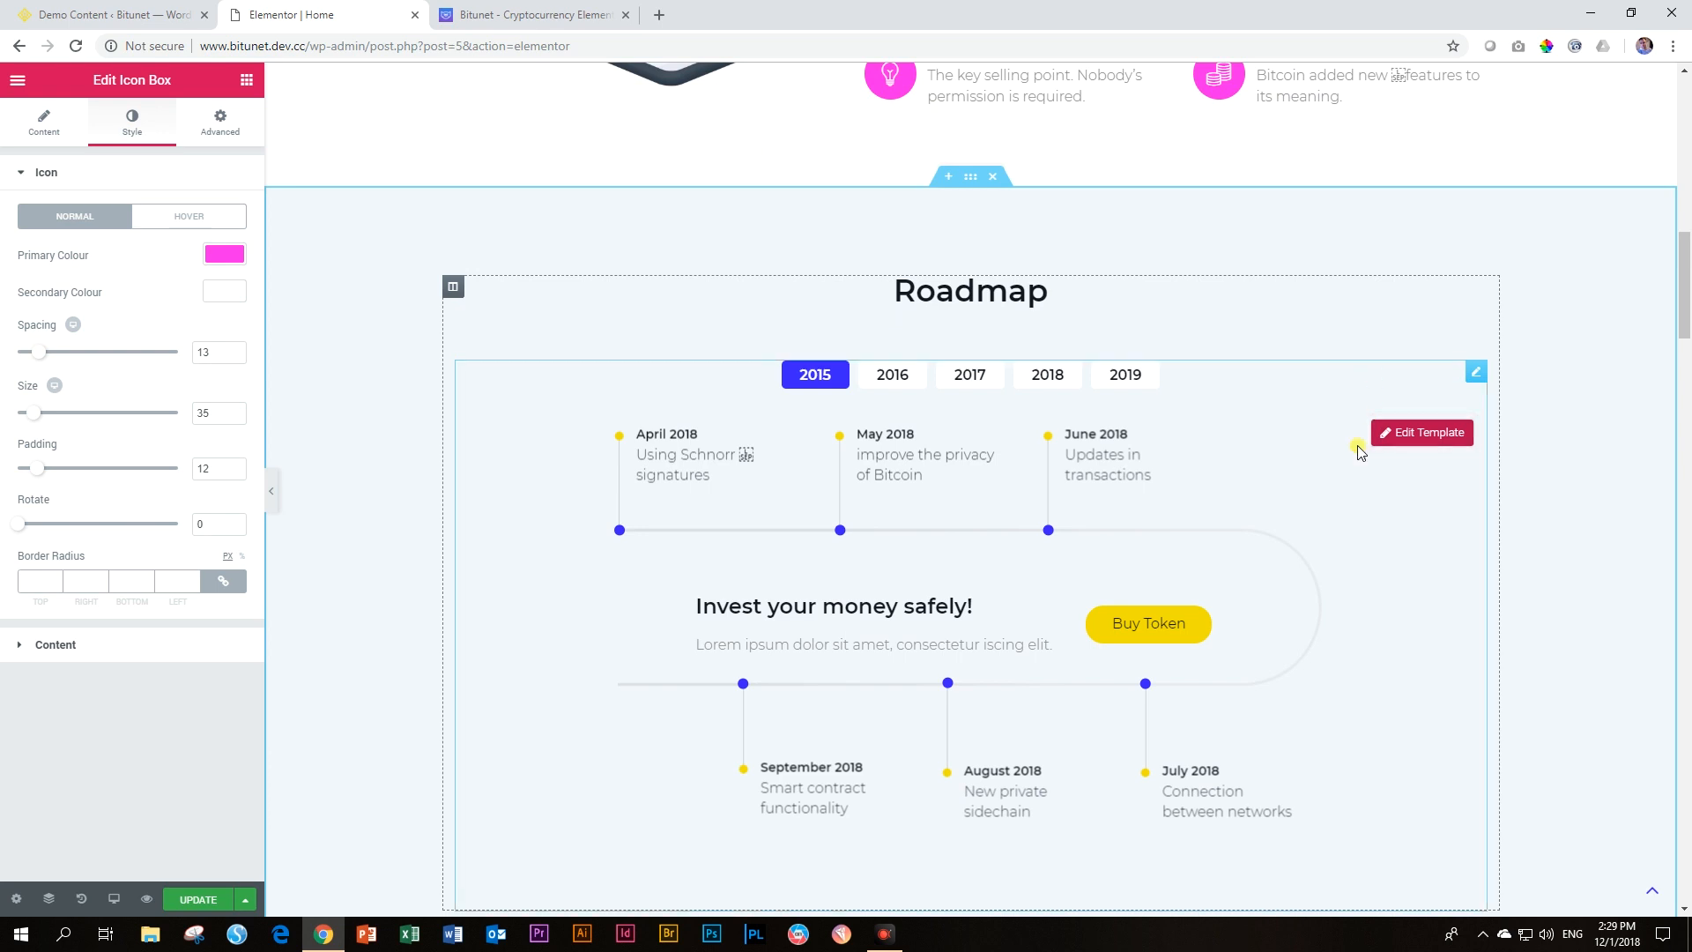
{"action": "scroll", "coordinate": [1330, 476], "scroll_direction": "down", "scroll_amount": 5}
{"action": "scroll", "coordinate": [1335, 489], "scroll_direction": "down", "scroll_amount": 5}
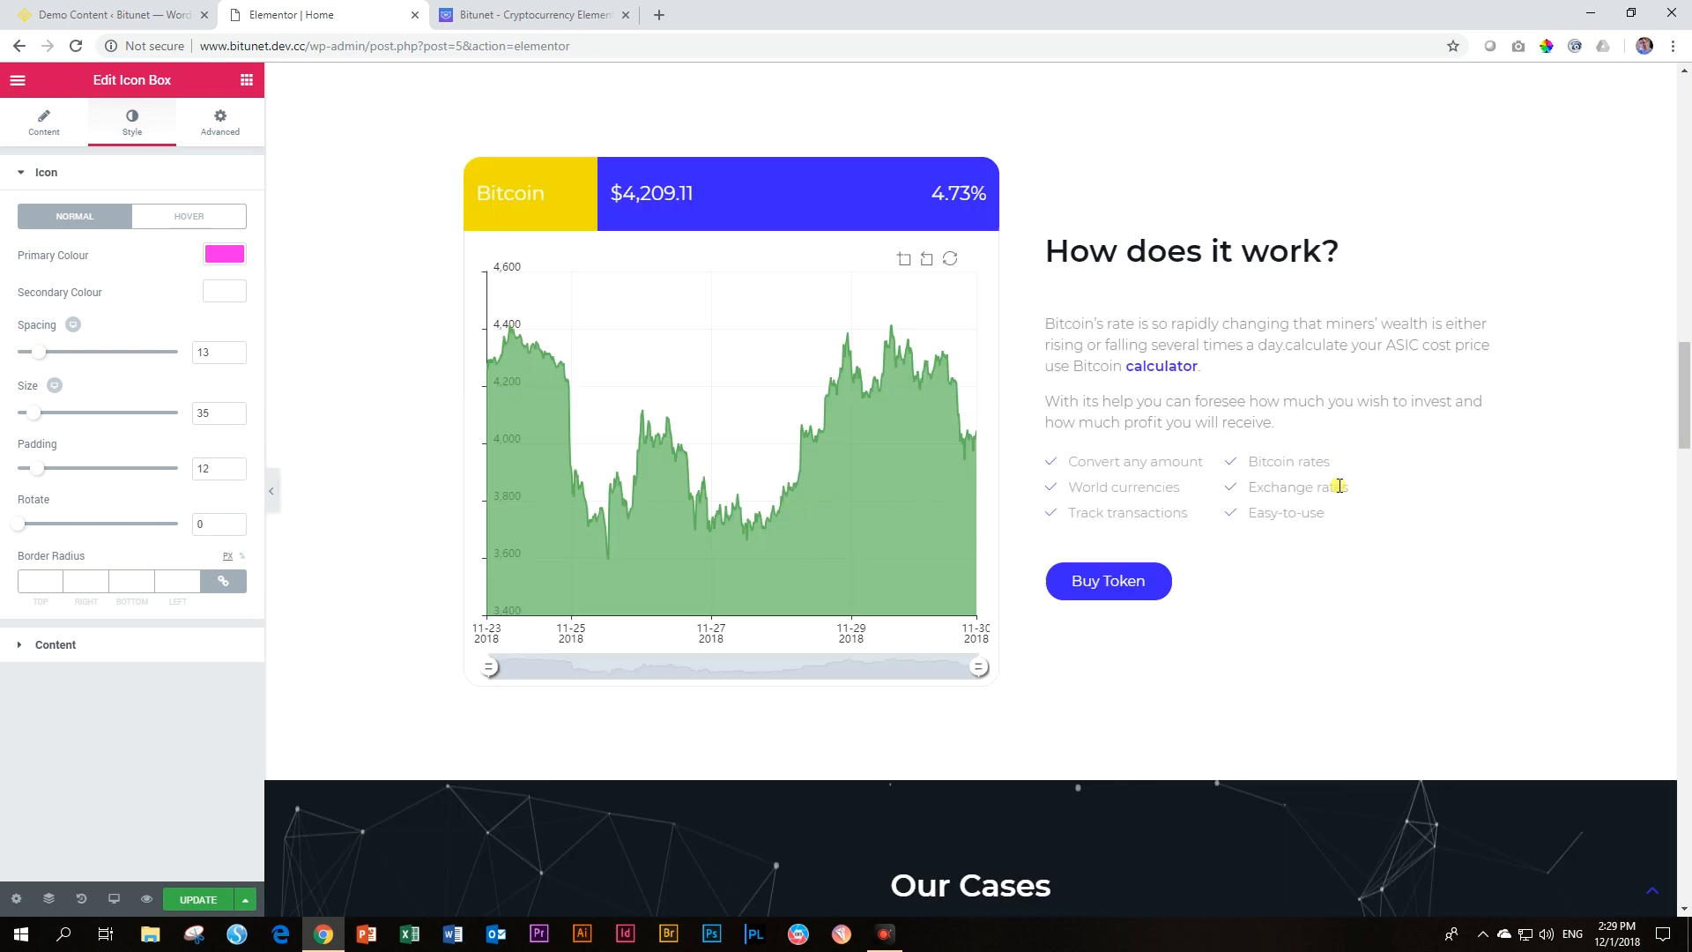
{"action": "scroll", "coordinate": [1340, 494], "scroll_direction": "up", "scroll_amount": 14}
{"action": "scroll", "coordinate": [1350, 508], "scroll_direction": "up", "scroll_amount": 10}
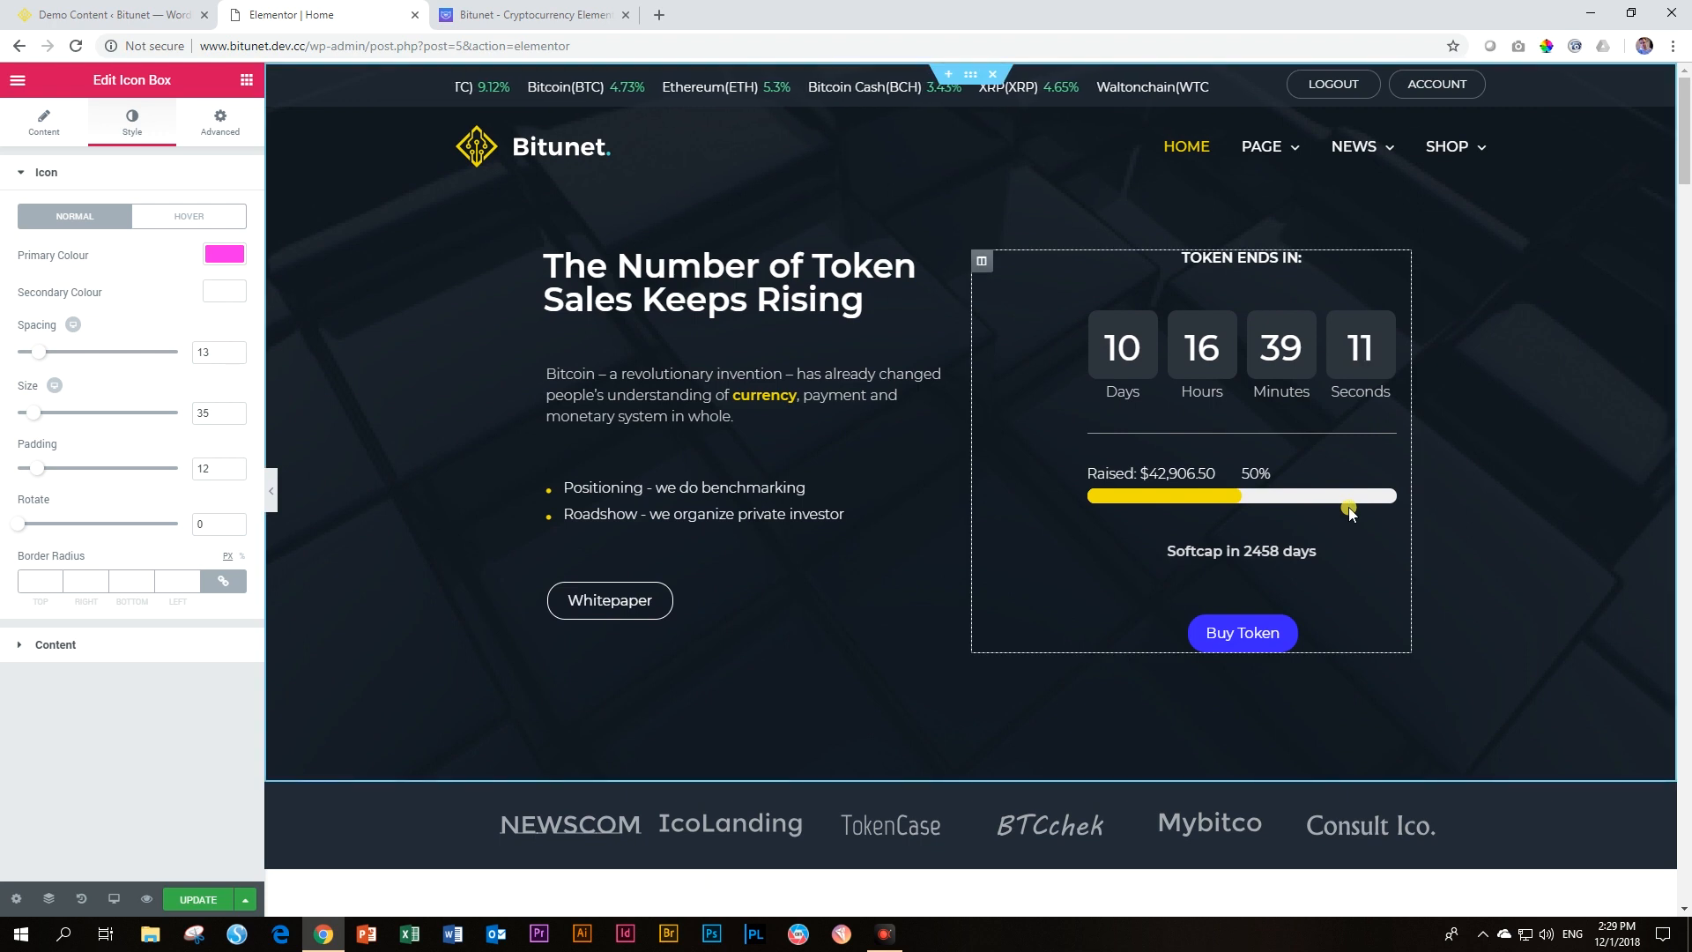
{"action": "scroll", "coordinate": [1027, 460], "scroll_direction": "down", "scroll_amount": 5}
{"action": "scroll", "coordinate": [1014, 471], "scroll_direction": "down", "scroll_amount": 15}
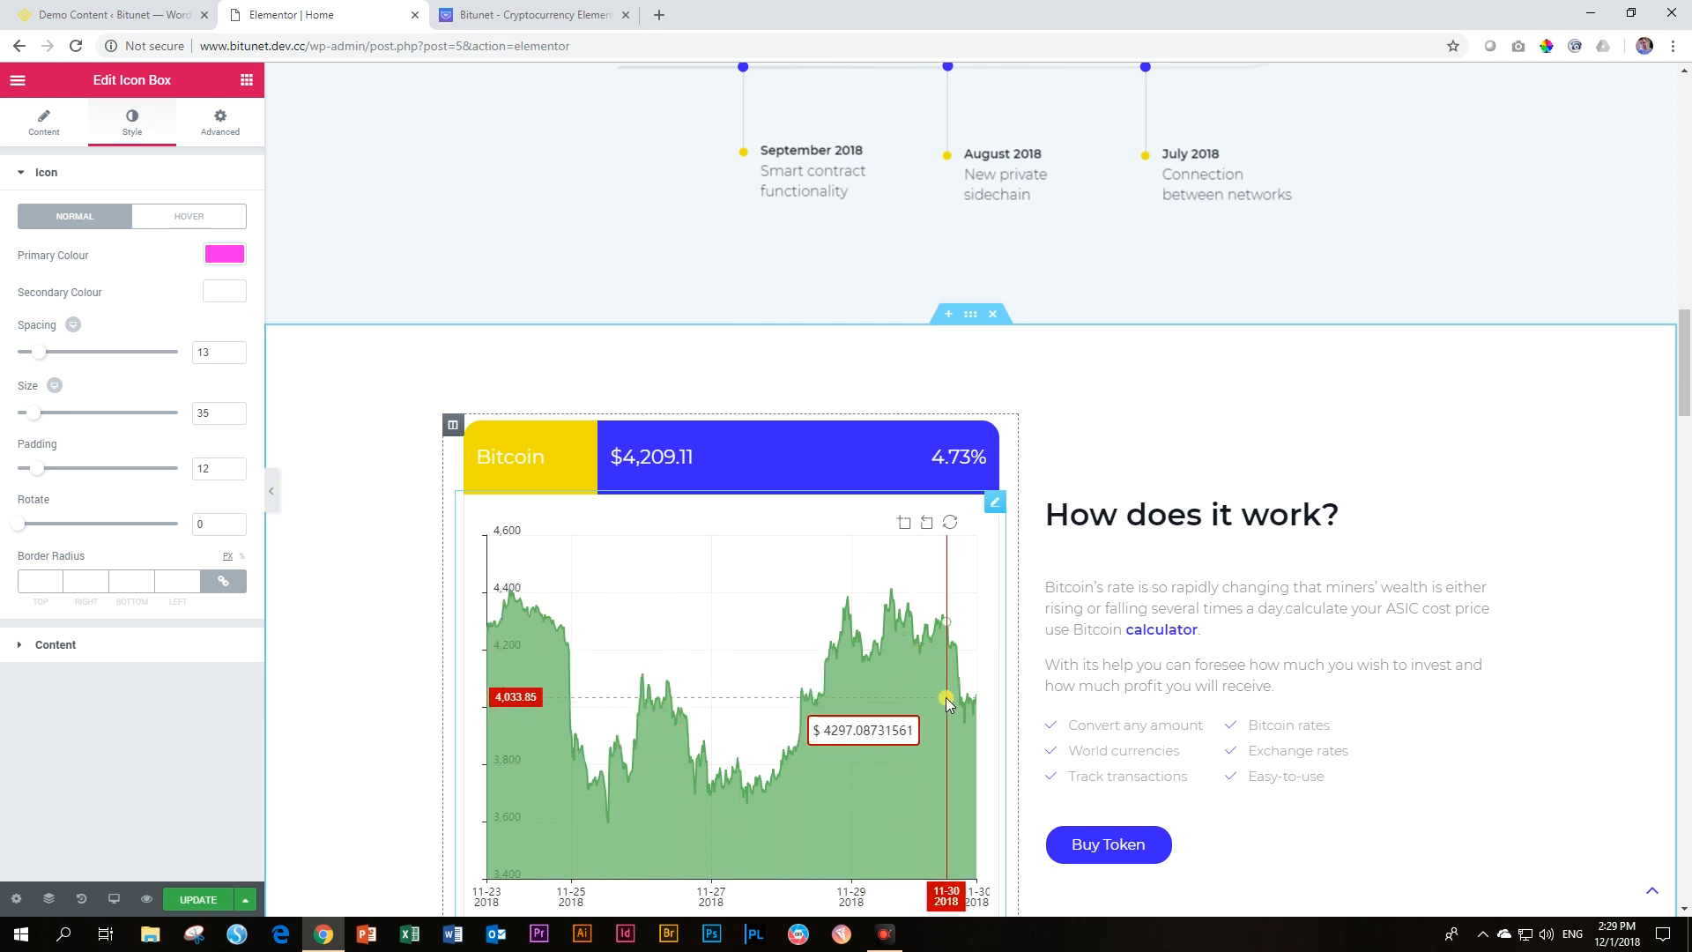
{"action": "scroll", "coordinate": [945, 696], "scroll_direction": "down", "scroll_amount": 5}
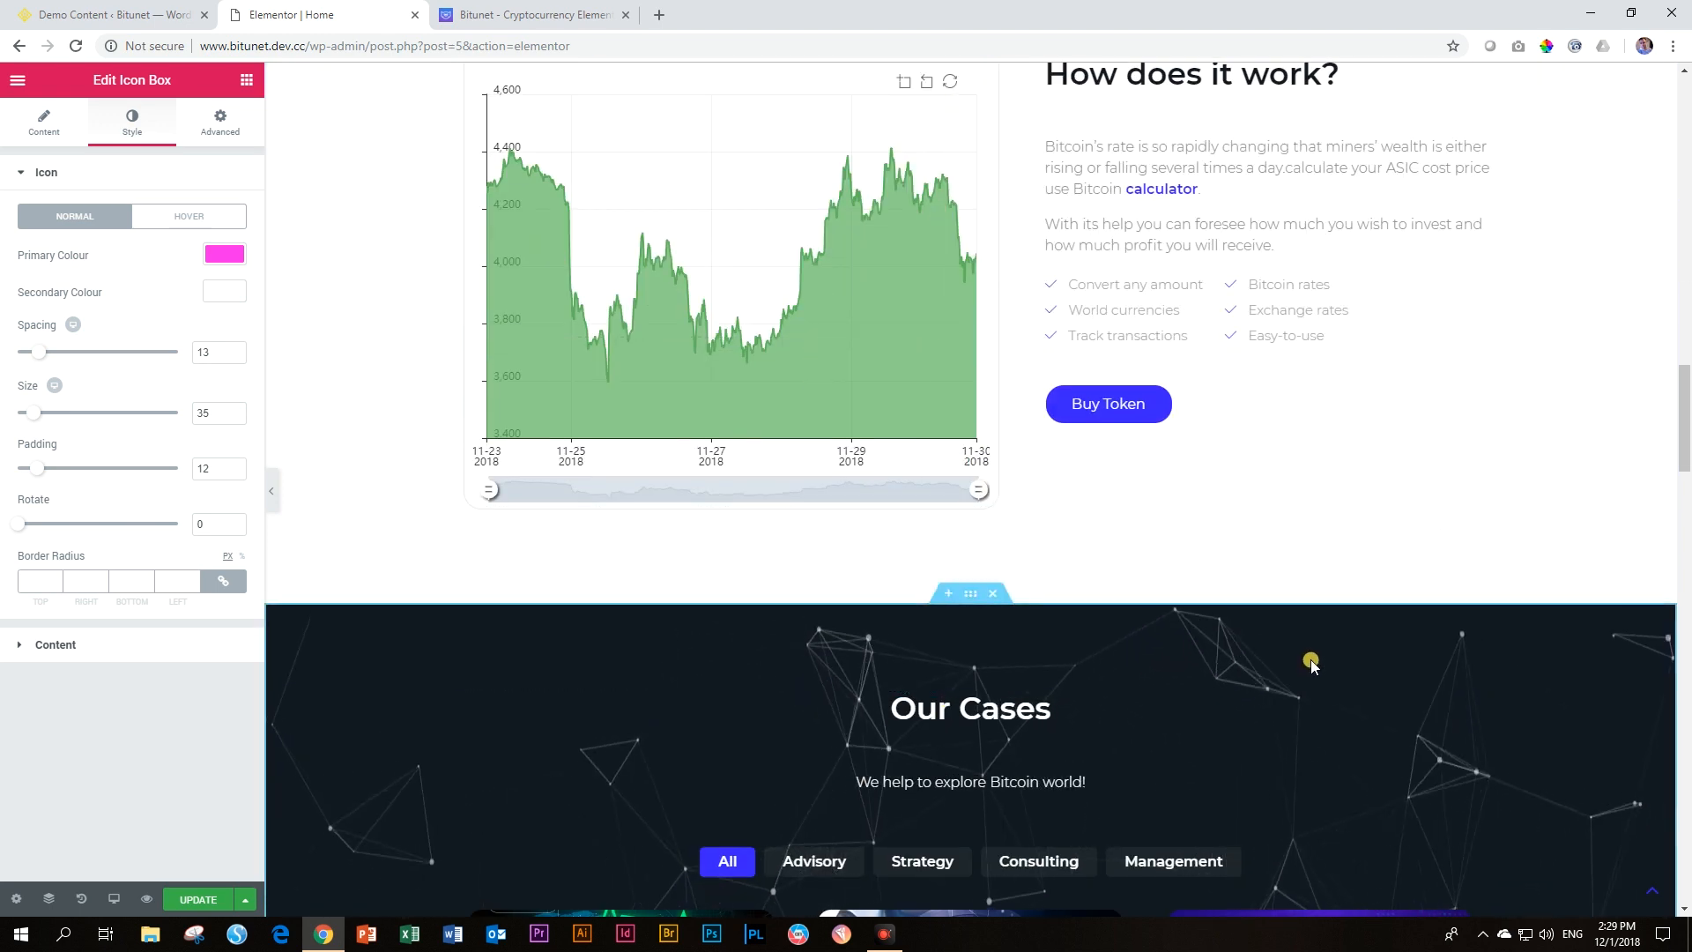
{"action": "scroll", "coordinate": [1322, 677], "scroll_direction": "up", "scroll_amount": 3}
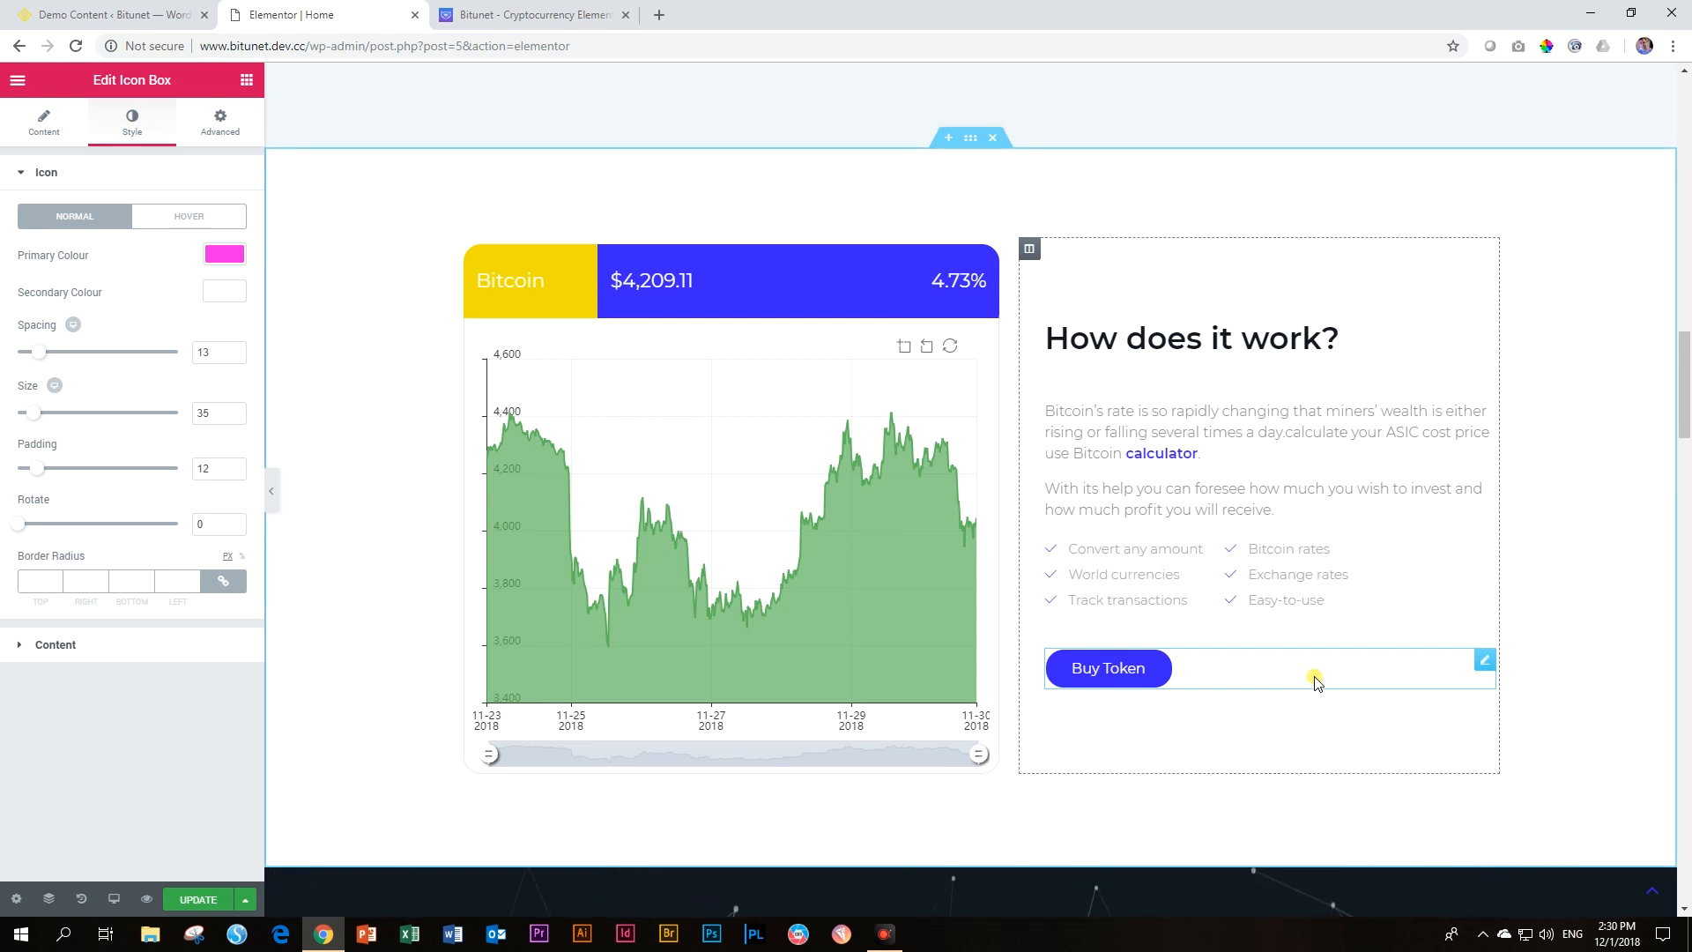
Step: Exit the Elementor editor to the dashboard, discarding the unsaved changes, and open the list of installed plugins
{"action": "left_click", "coordinate": [14, 82]}
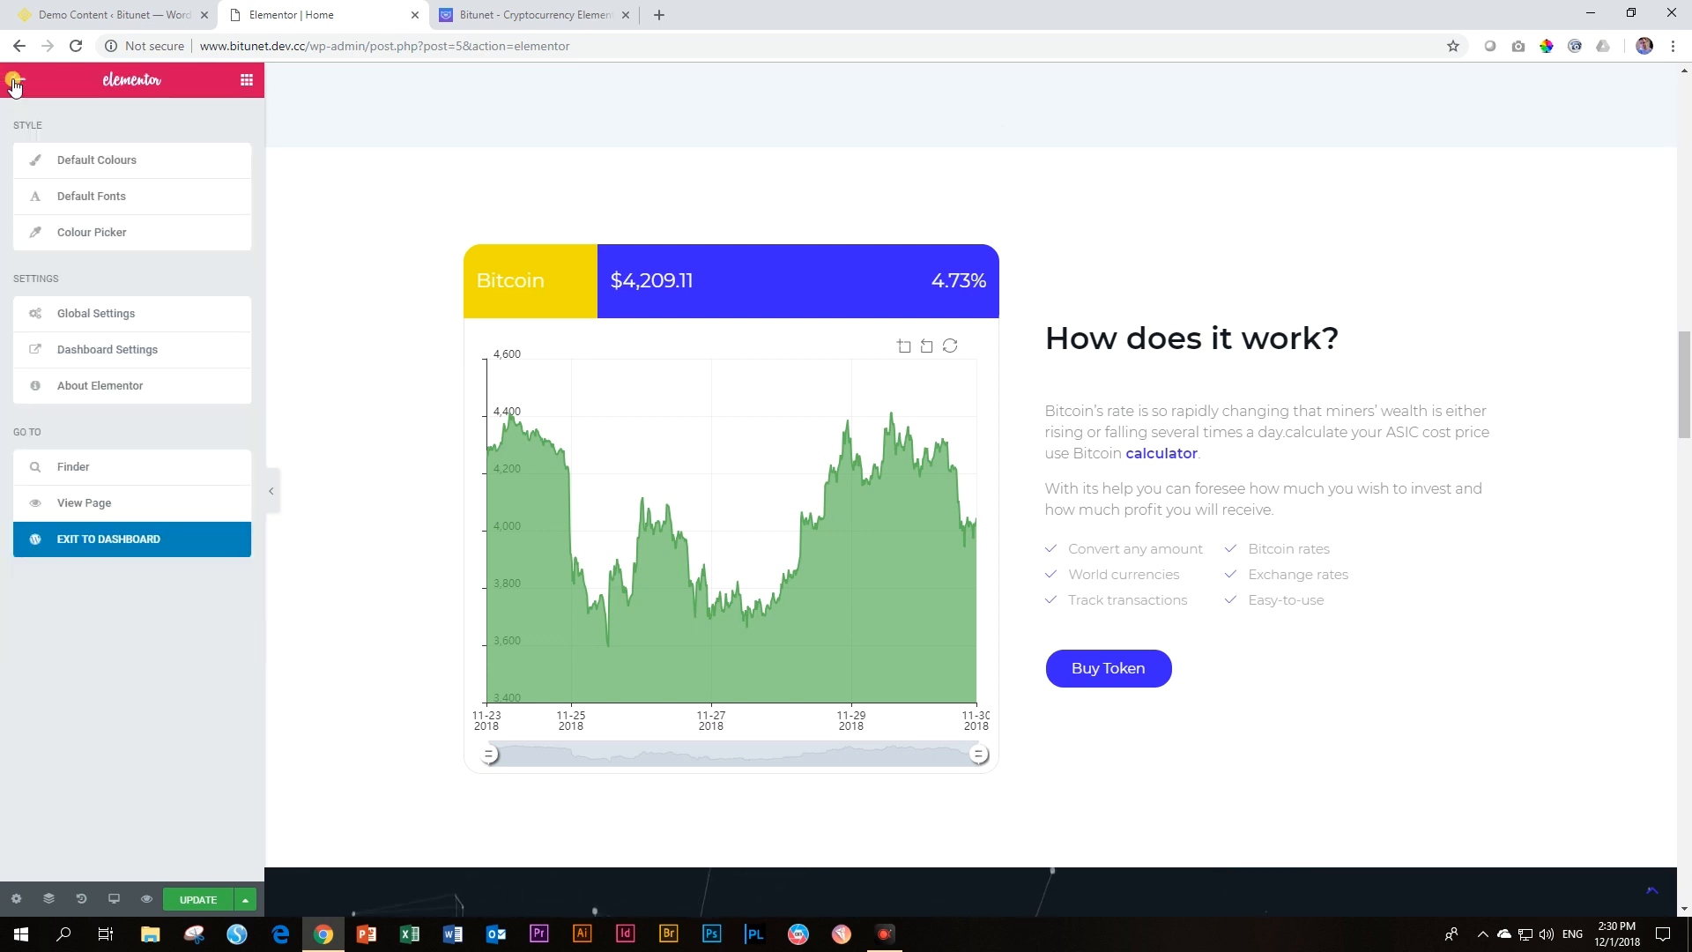
{"action": "left_click", "coordinate": [40, 542]}
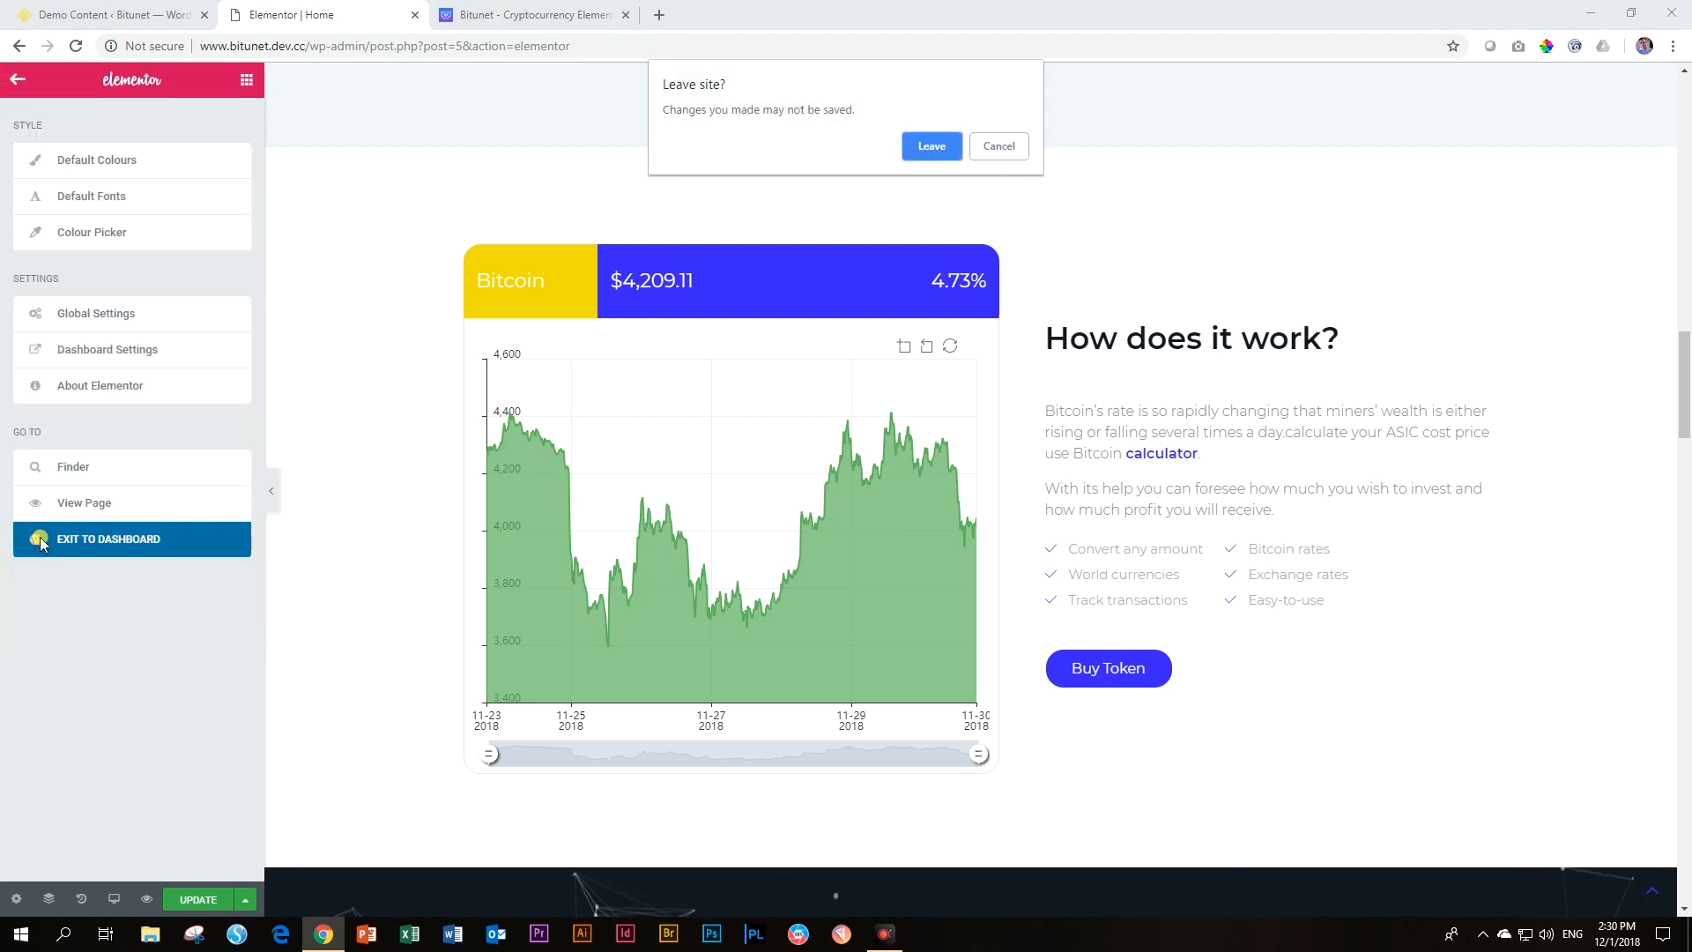
{"action": "left_click", "coordinate": [926, 147]}
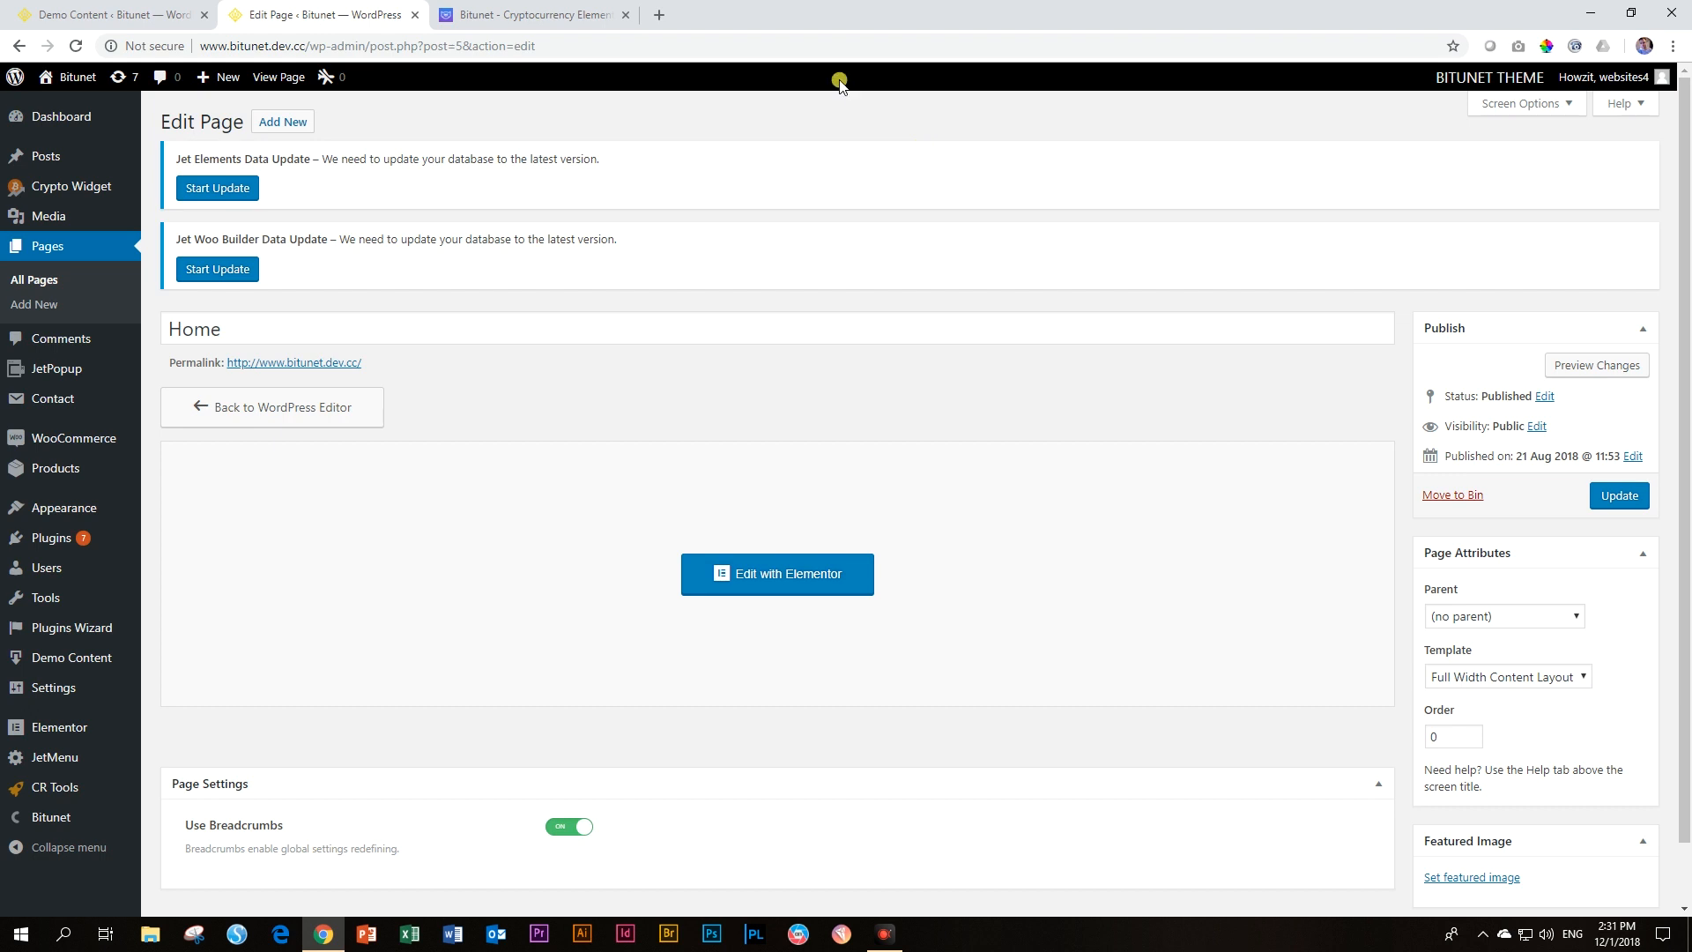
{"action": "left_click", "coordinate": [58, 539]}
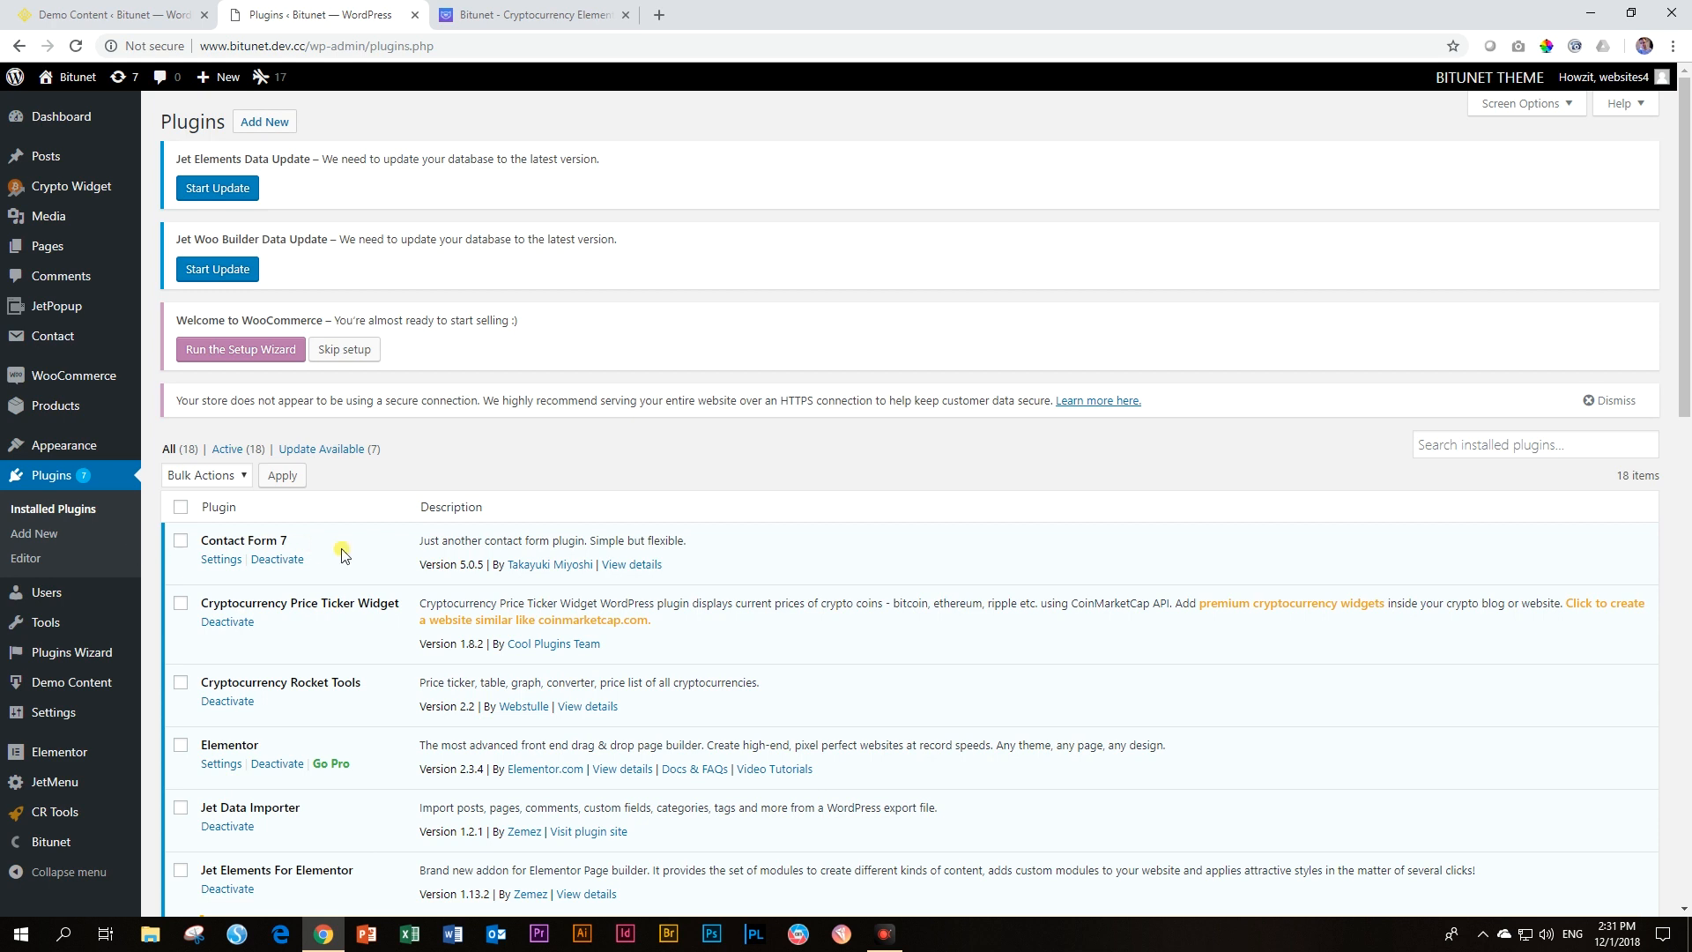
Step: Update the Jet Elements For Elementor, Jet Popup, Jet Tabs For Elementor and Jet Tricks plugins
{"action": "scroll", "coordinate": [341, 548], "scroll_direction": "down", "scroll_amount": 6}
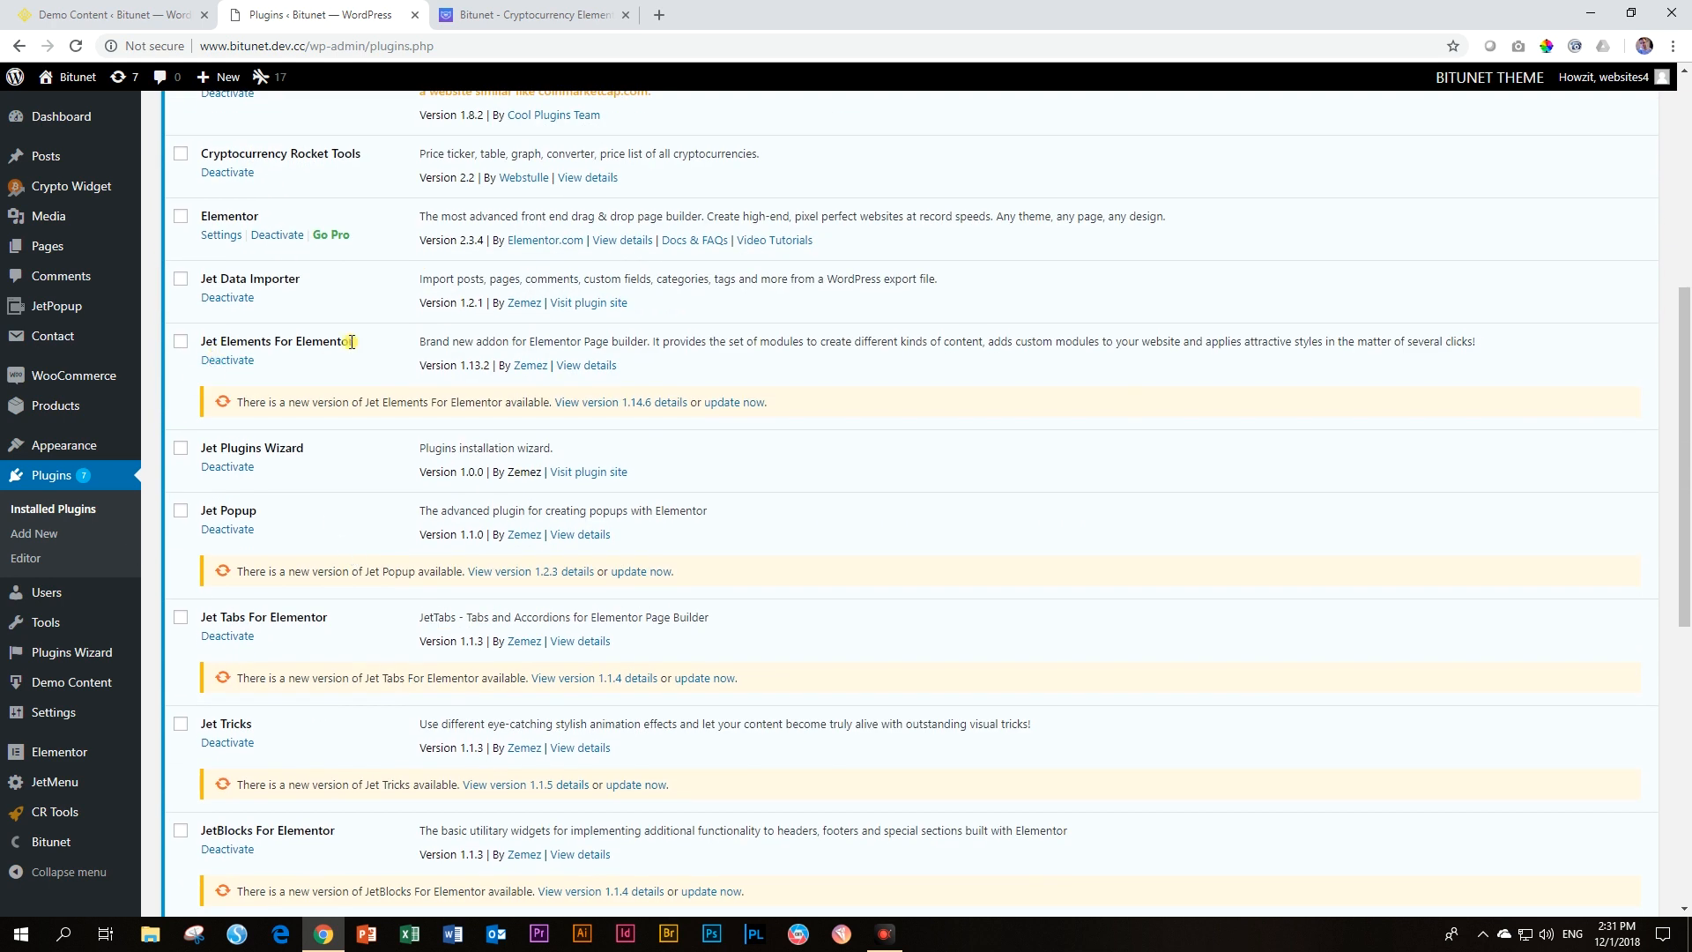
{"action": "left_click", "coordinate": [731, 405]}
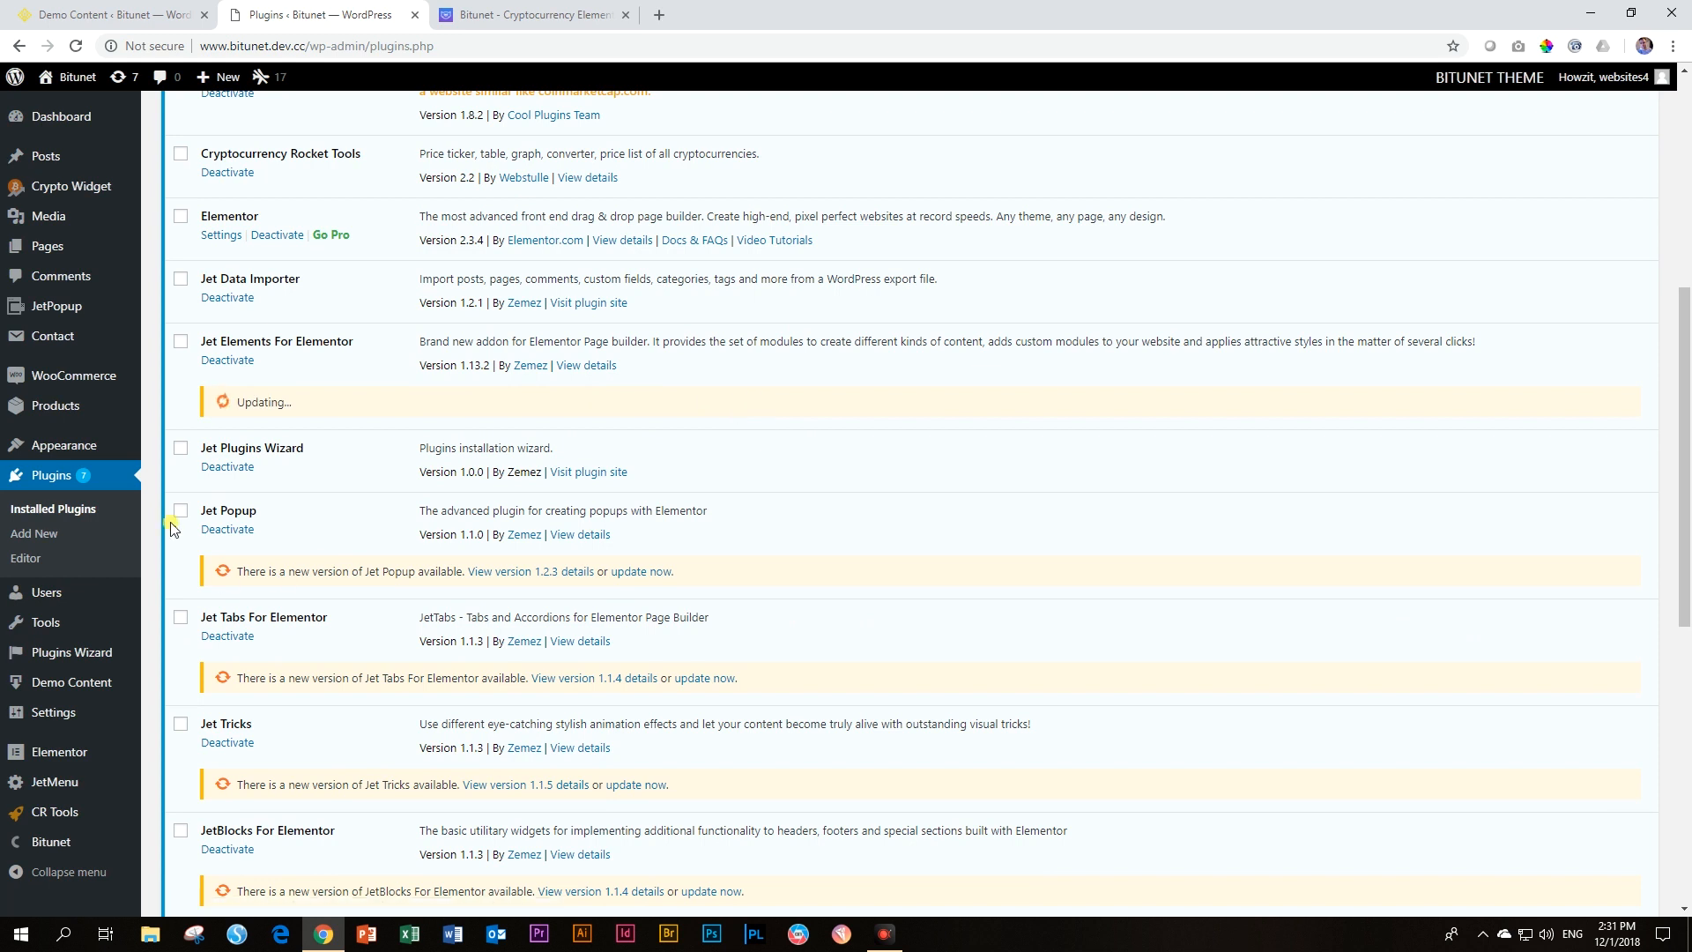
{"action": "left_click", "coordinate": [621, 573]}
{"action": "scroll", "coordinate": [172, 548], "scroll_direction": "down", "scroll_amount": 2}
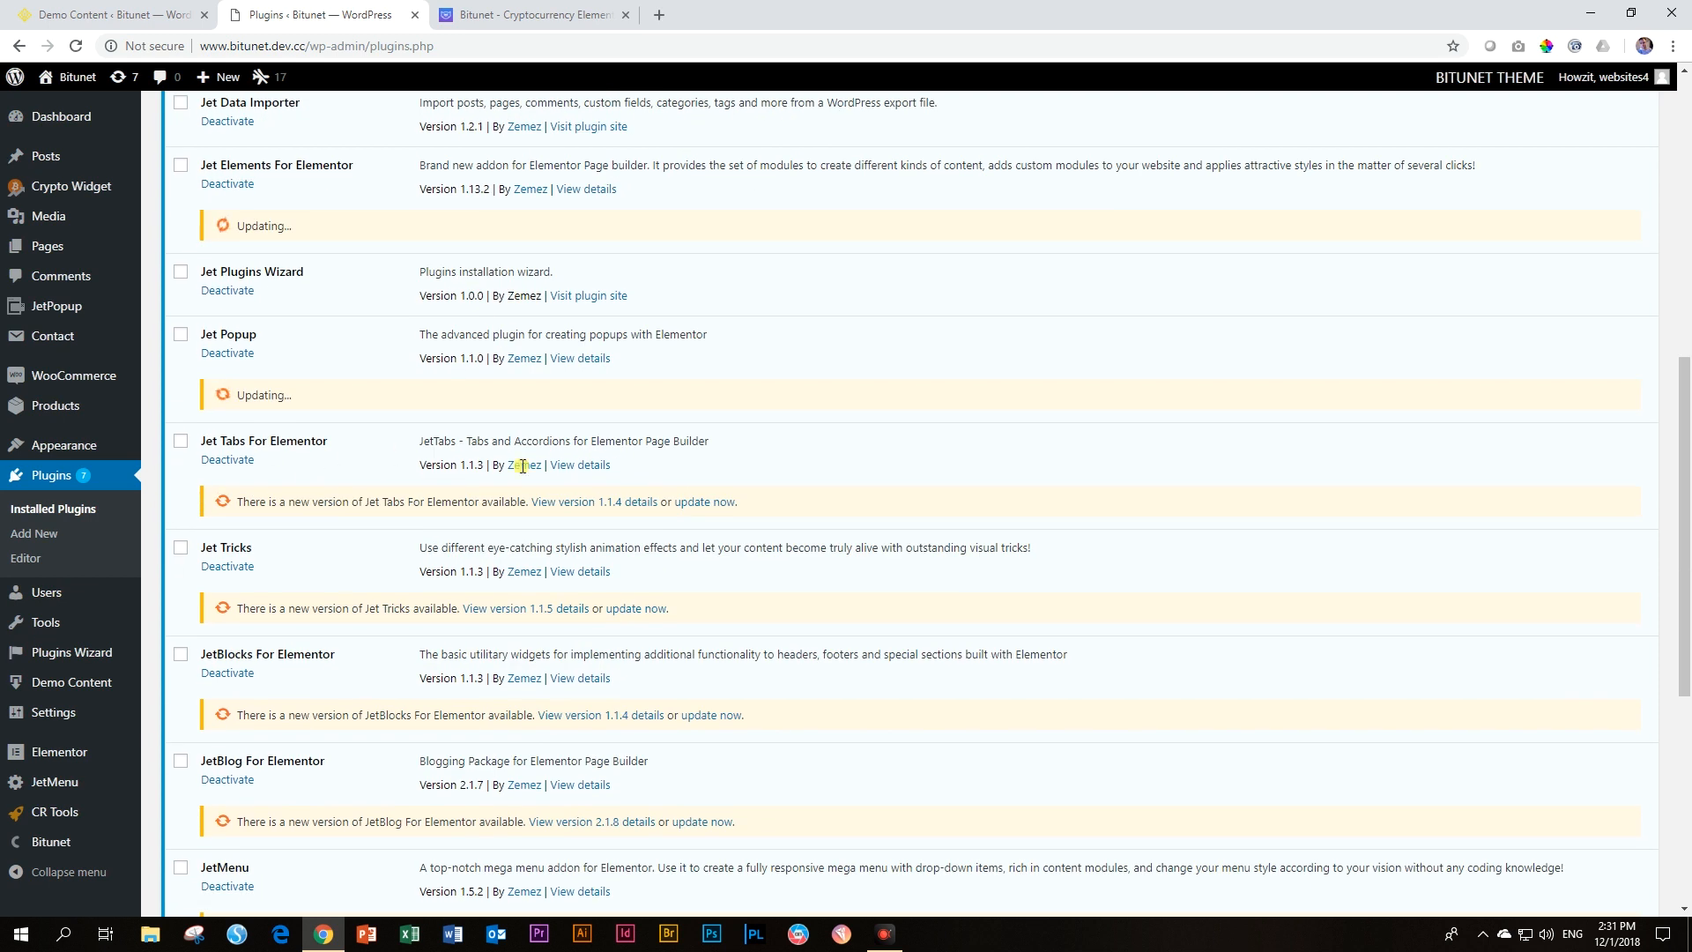
{"action": "left_click", "coordinate": [701, 501]}
{"action": "left_click", "coordinate": [635, 608]}
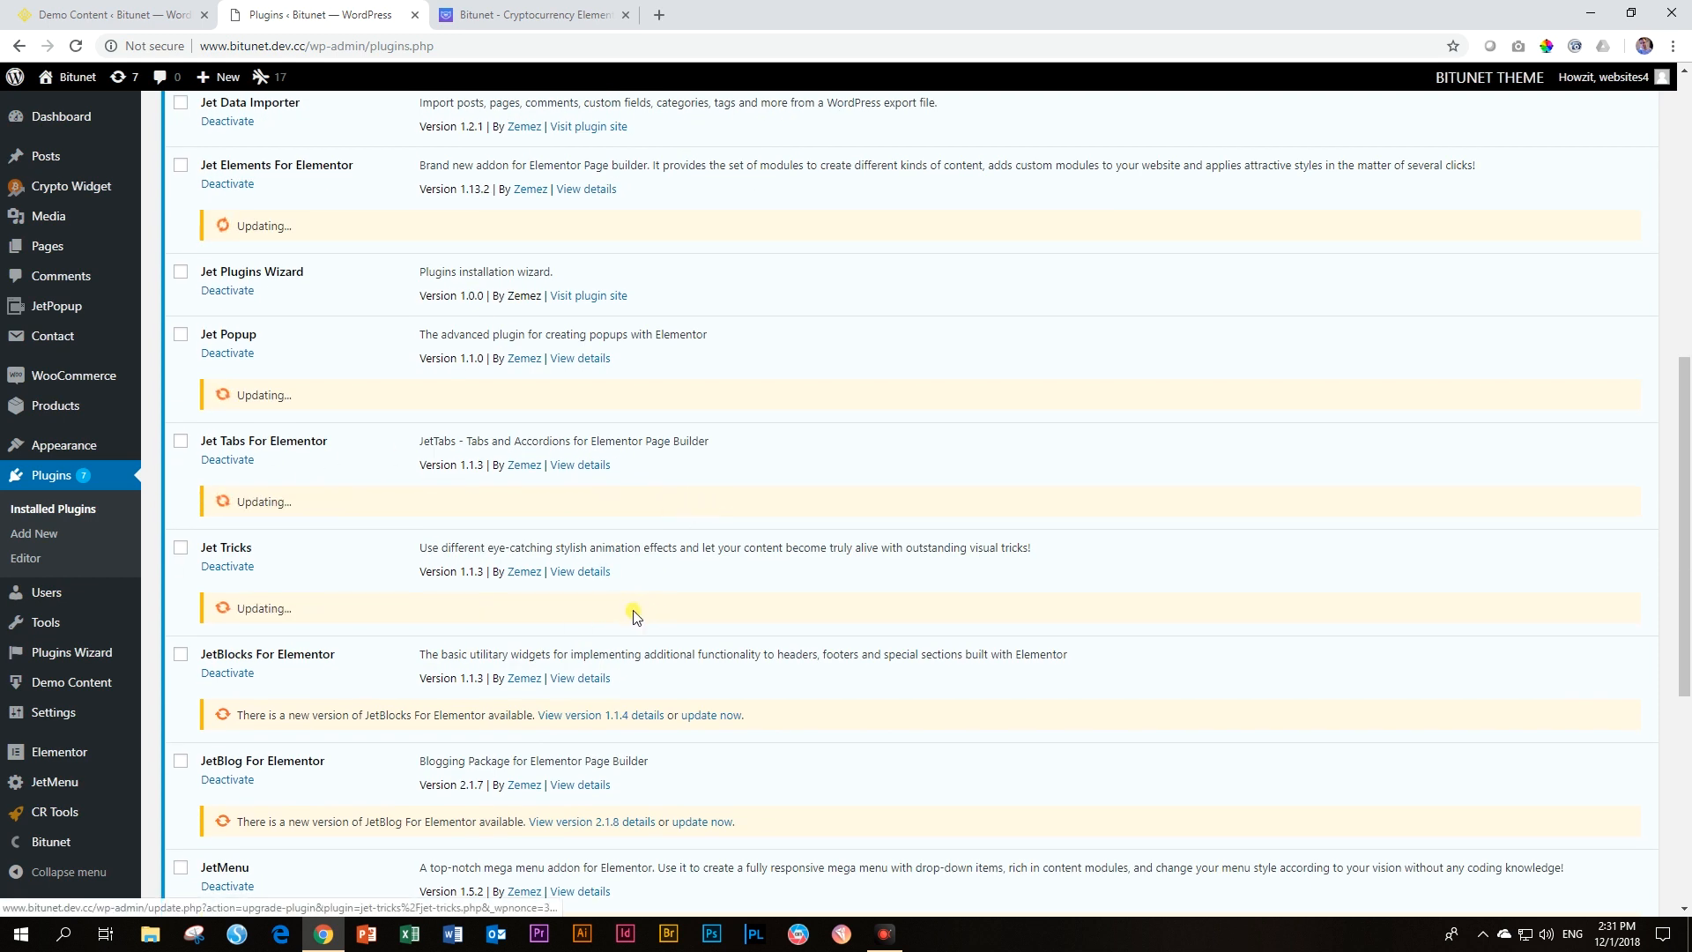
Step: Update the JetBlocks For Elementor, JetBlog For Elementor and JetMenu plugins and check the list for completed updates
{"action": "scroll", "coordinate": [287, 412], "scroll_direction": "down", "scroll_amount": 4}
{"action": "left_click", "coordinate": [706, 363]}
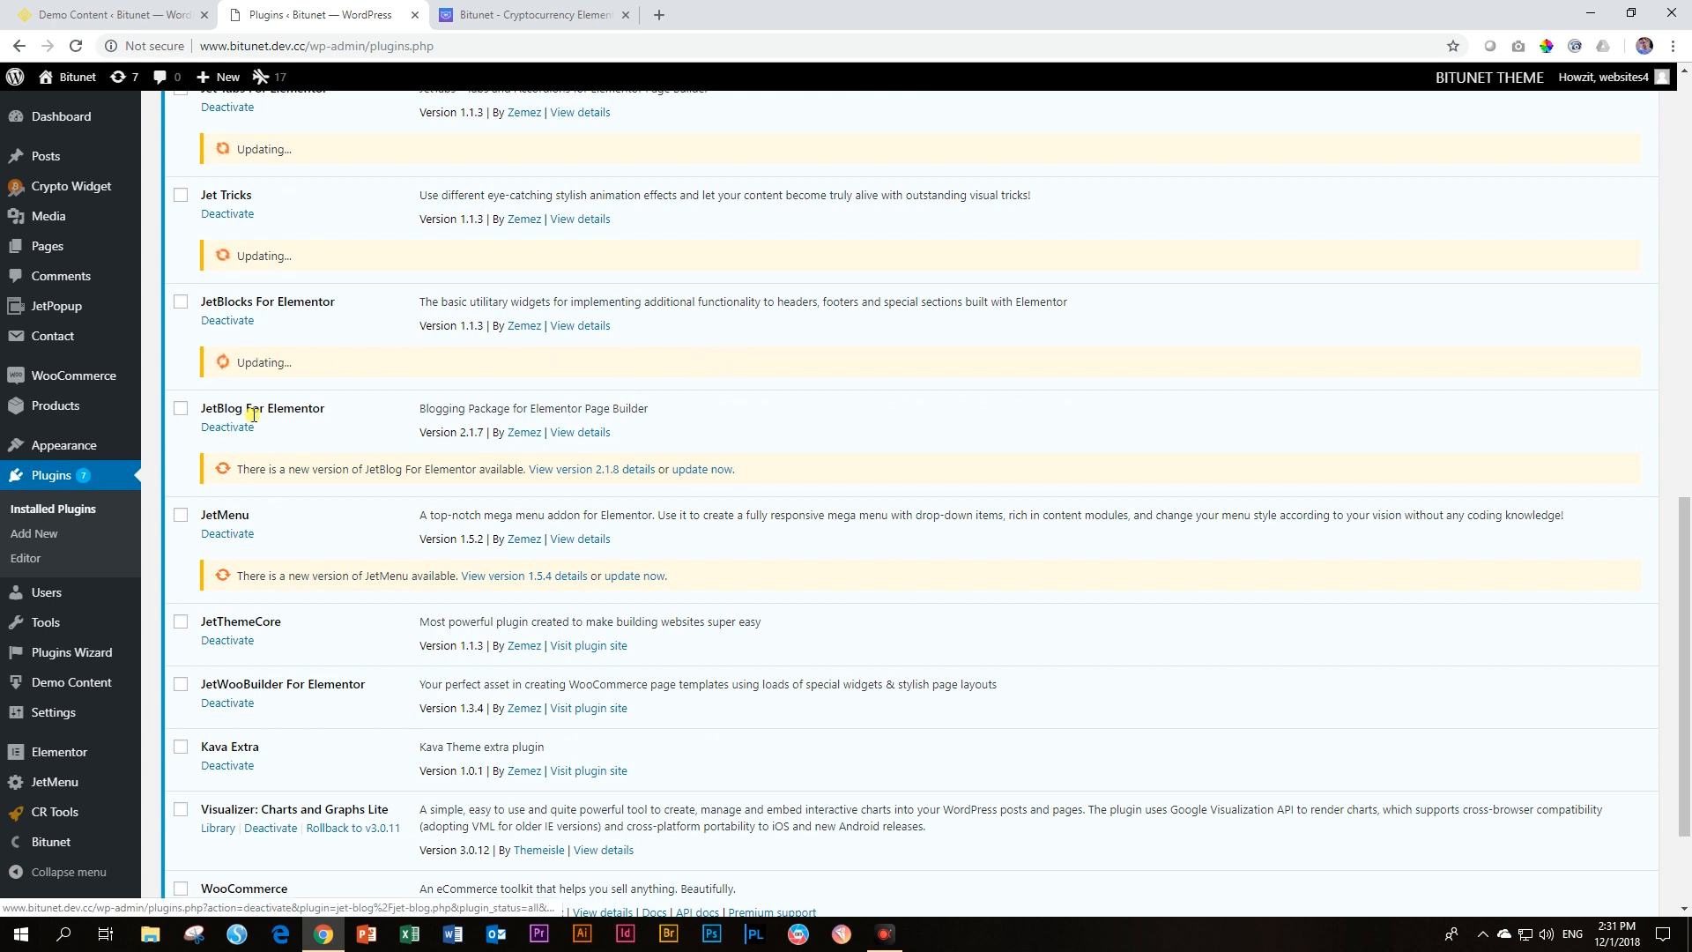
{"action": "left_click", "coordinate": [703, 473]}
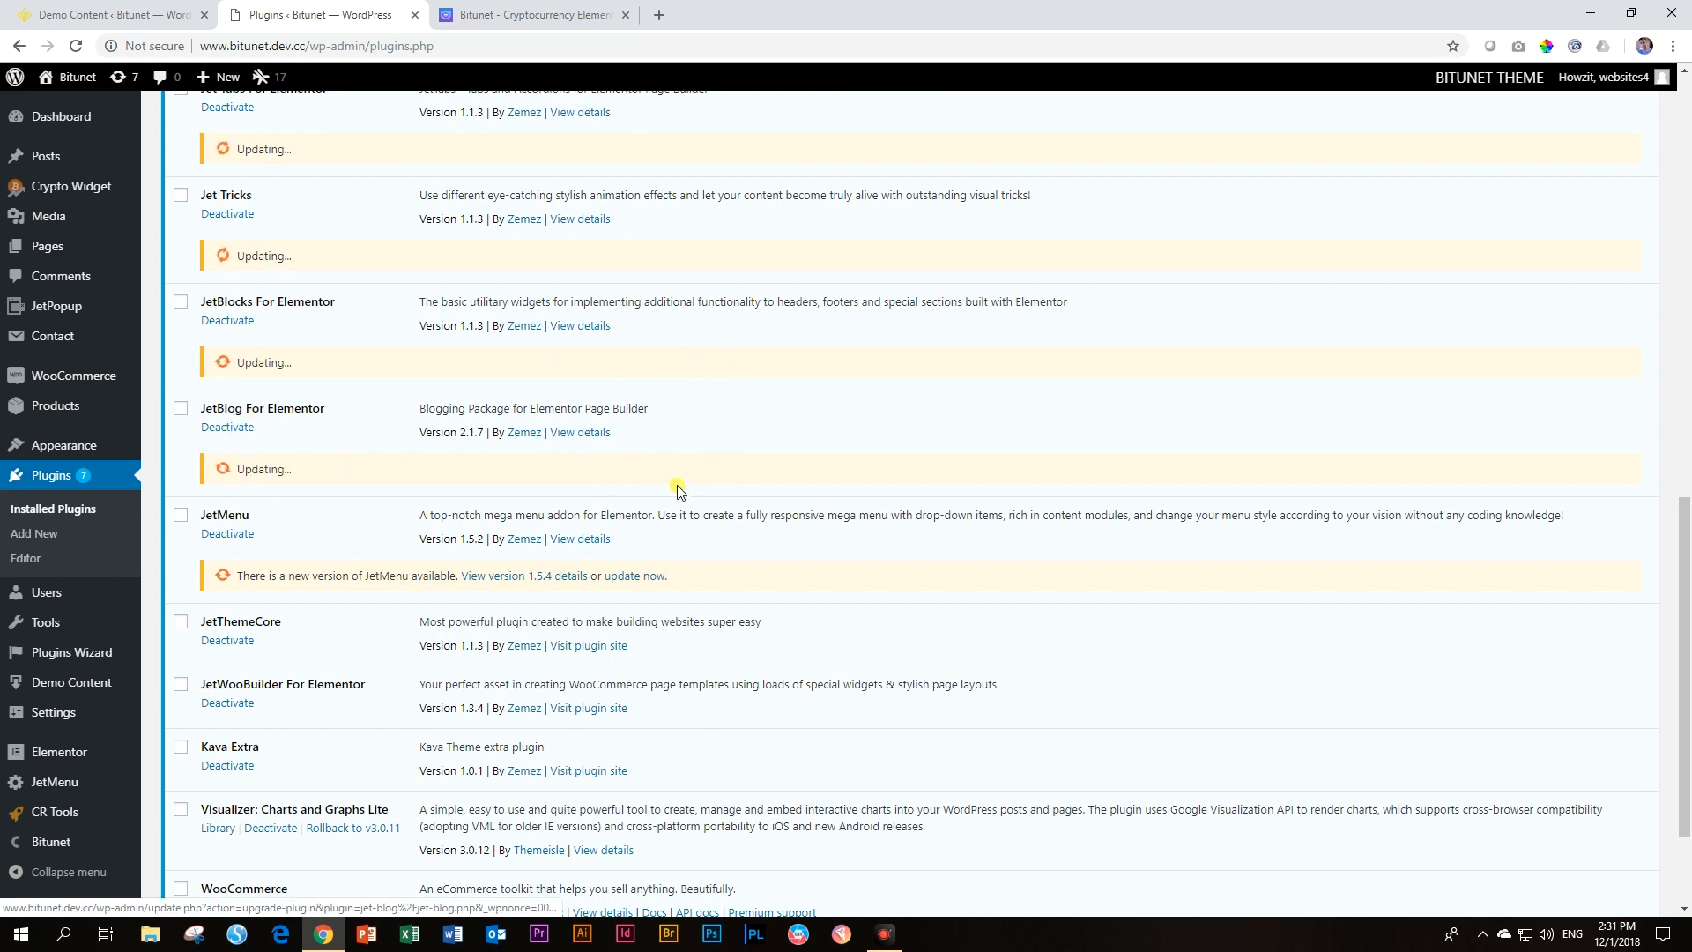
{"action": "left_click", "coordinate": [635, 575]}
{"action": "scroll", "coordinate": [631, 577], "scroll_direction": "down", "scroll_amount": 2}
{"action": "scroll", "coordinate": [631, 578], "scroll_direction": "up", "scroll_amount": 7}
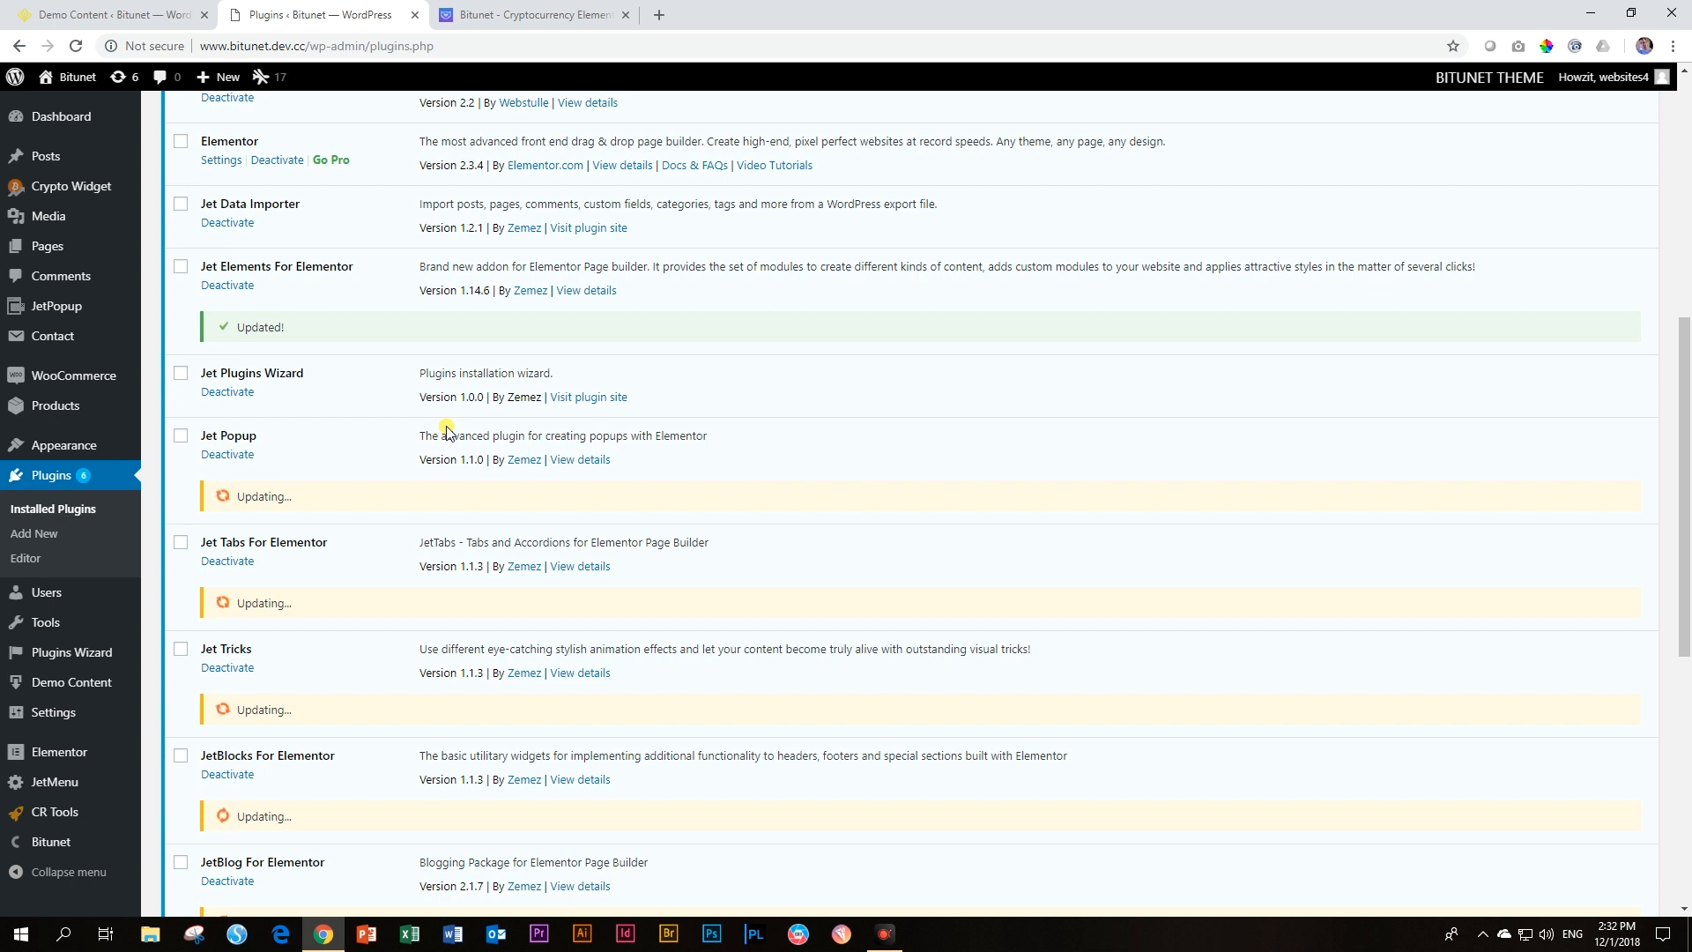
{"action": "scroll", "coordinate": [447, 432], "scroll_direction": "down", "scroll_amount": 3}
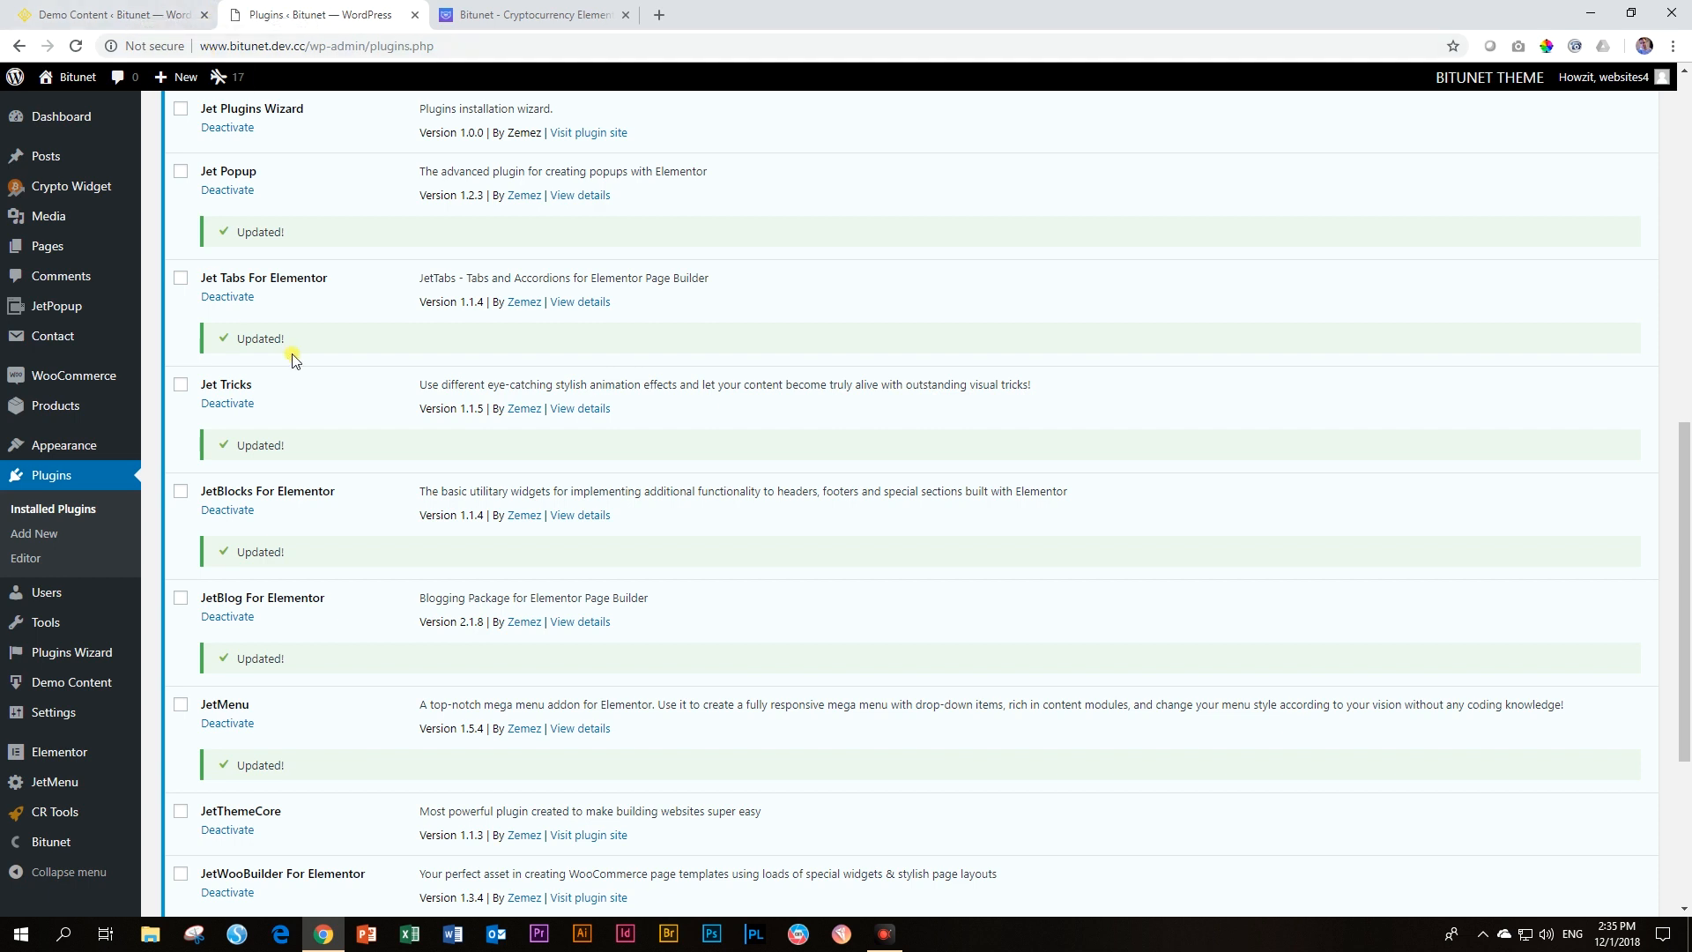
{"action": "scroll", "coordinate": [304, 520], "scroll_direction": "down", "scroll_amount": 3}
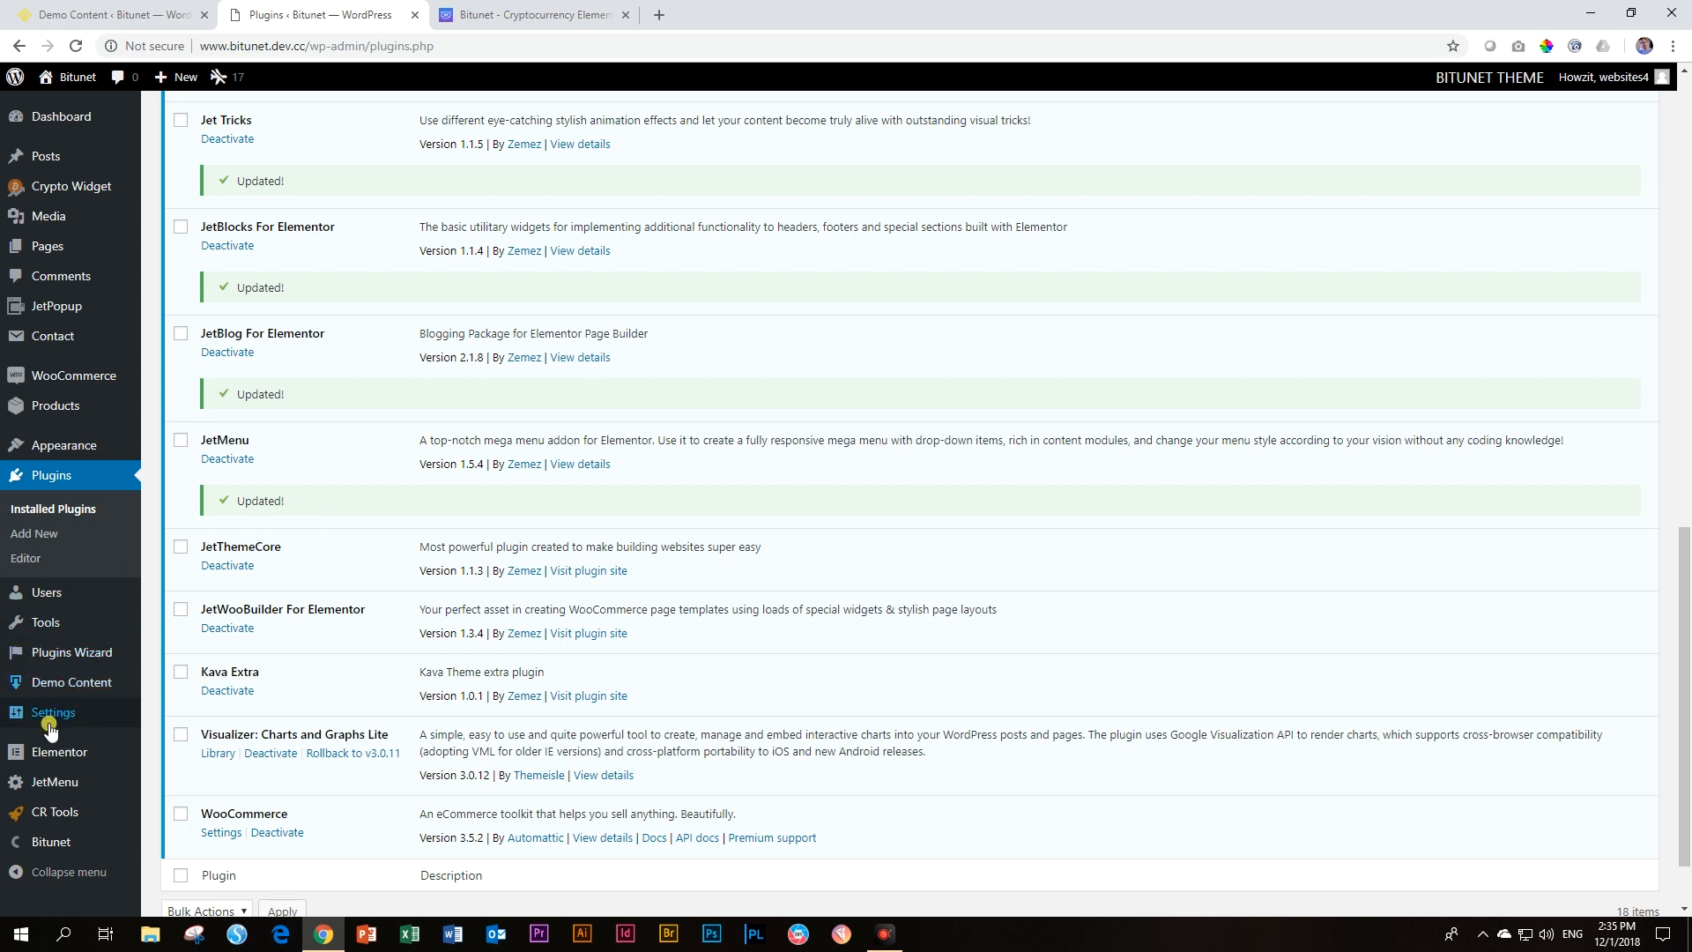
{"action": "mouse_move", "coordinate": [46, 756]}
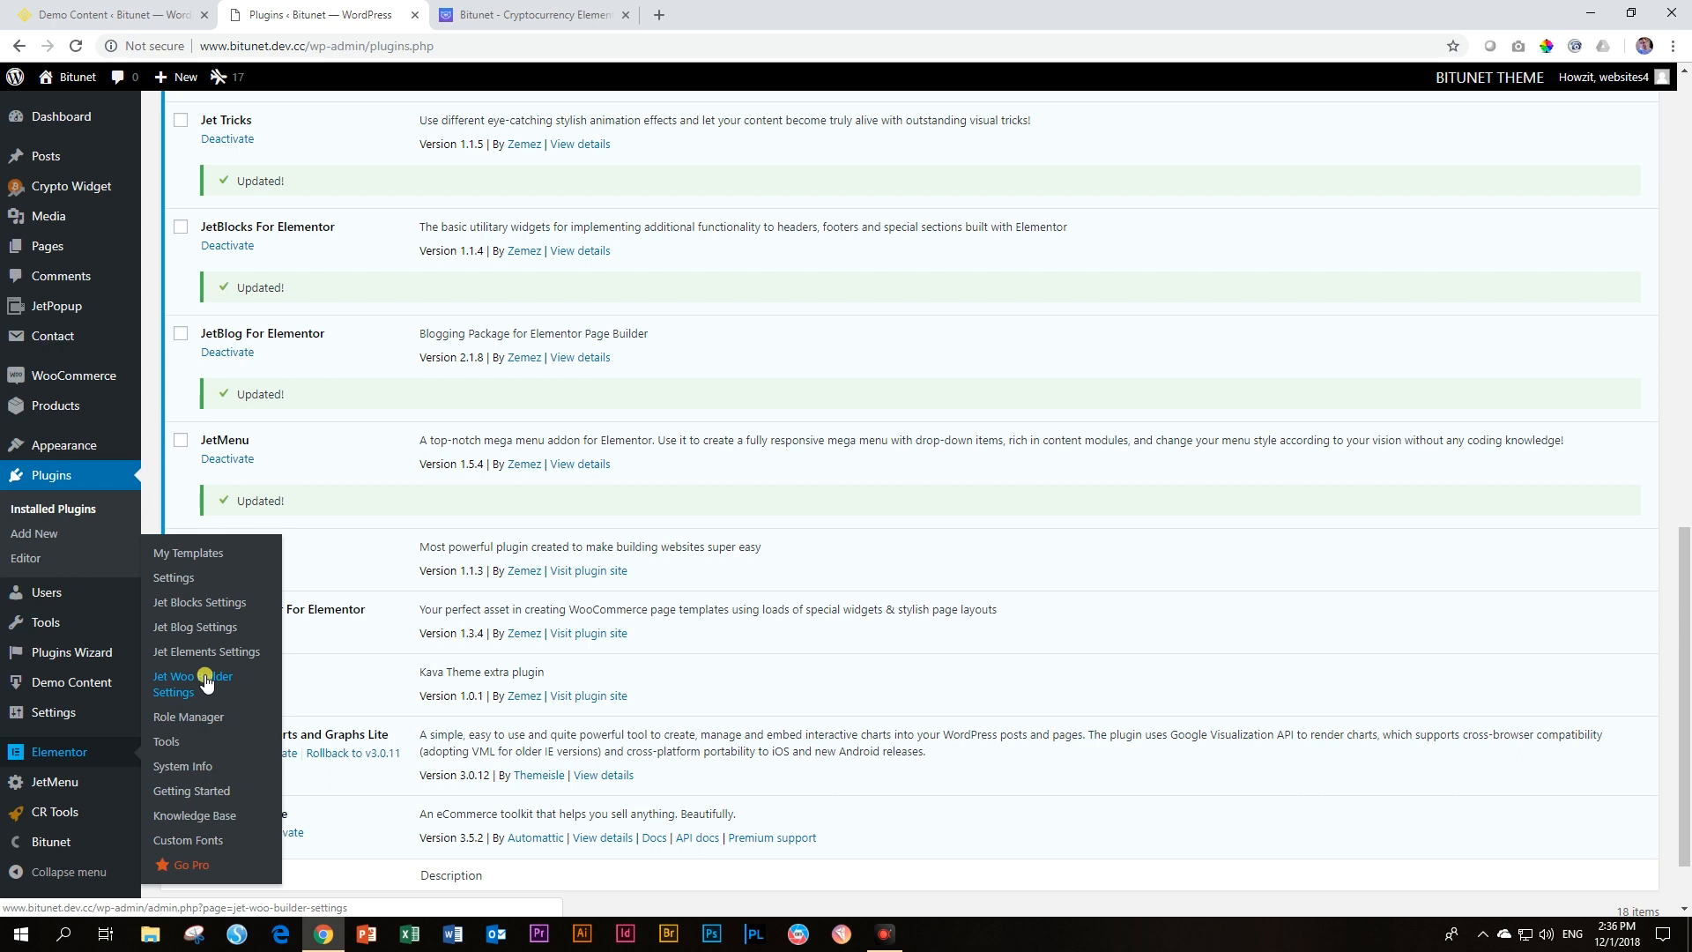
{"action": "mouse_move", "coordinate": [54, 313]}
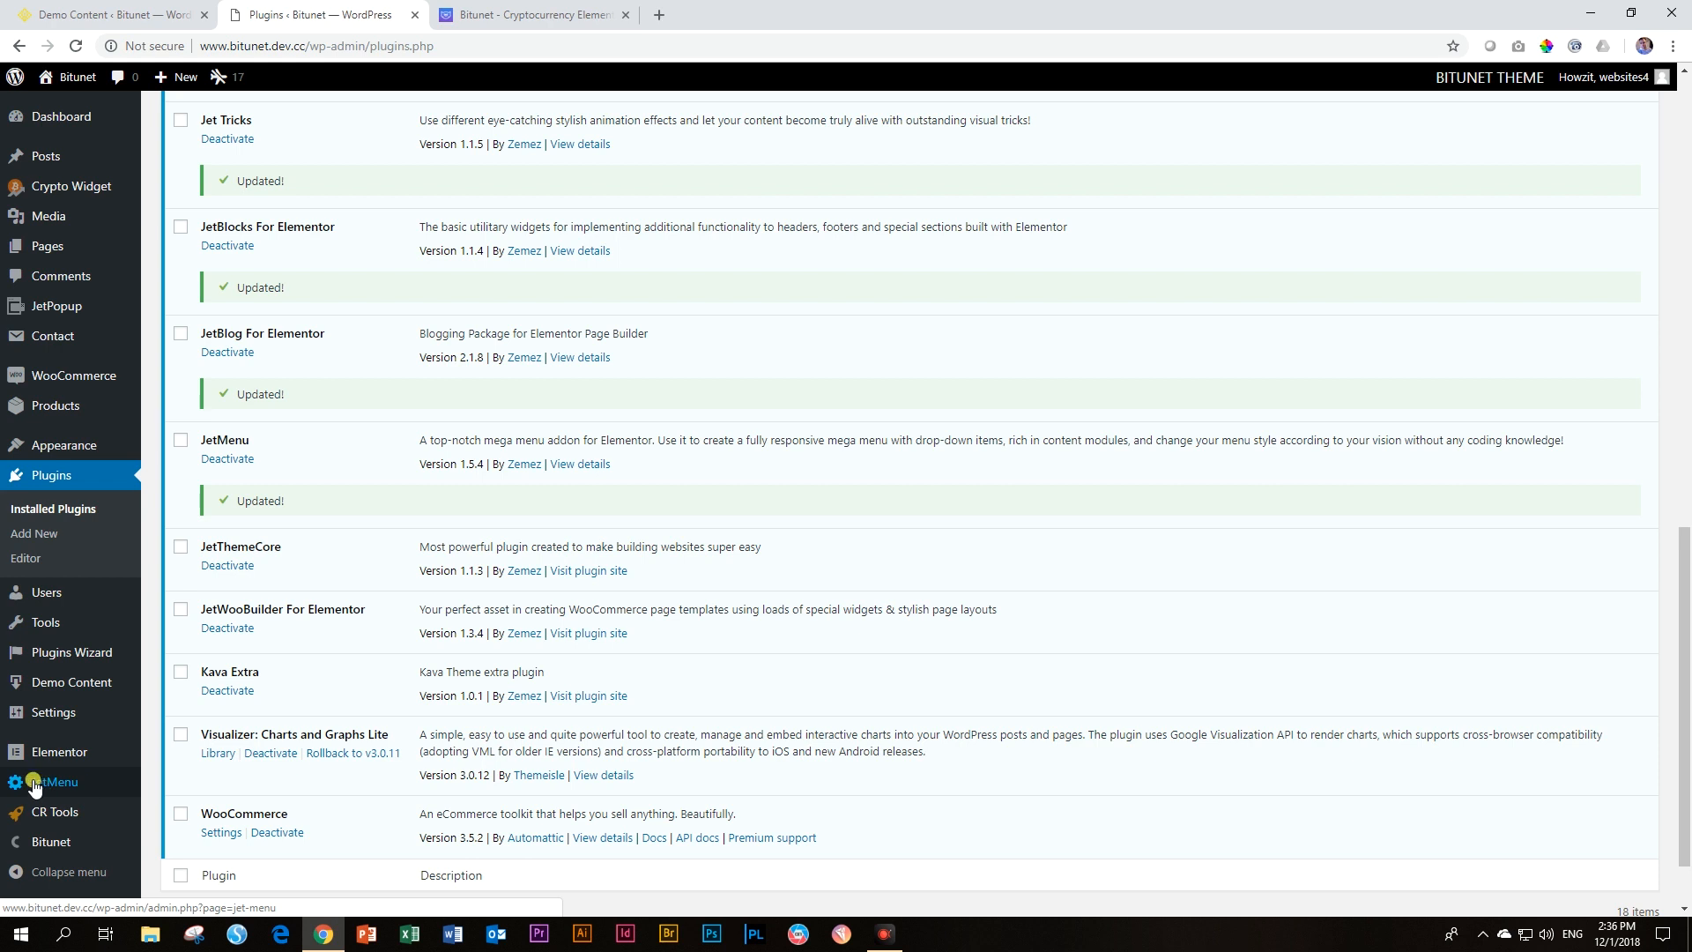
{"action": "mouse_move", "coordinate": [79, 192]}
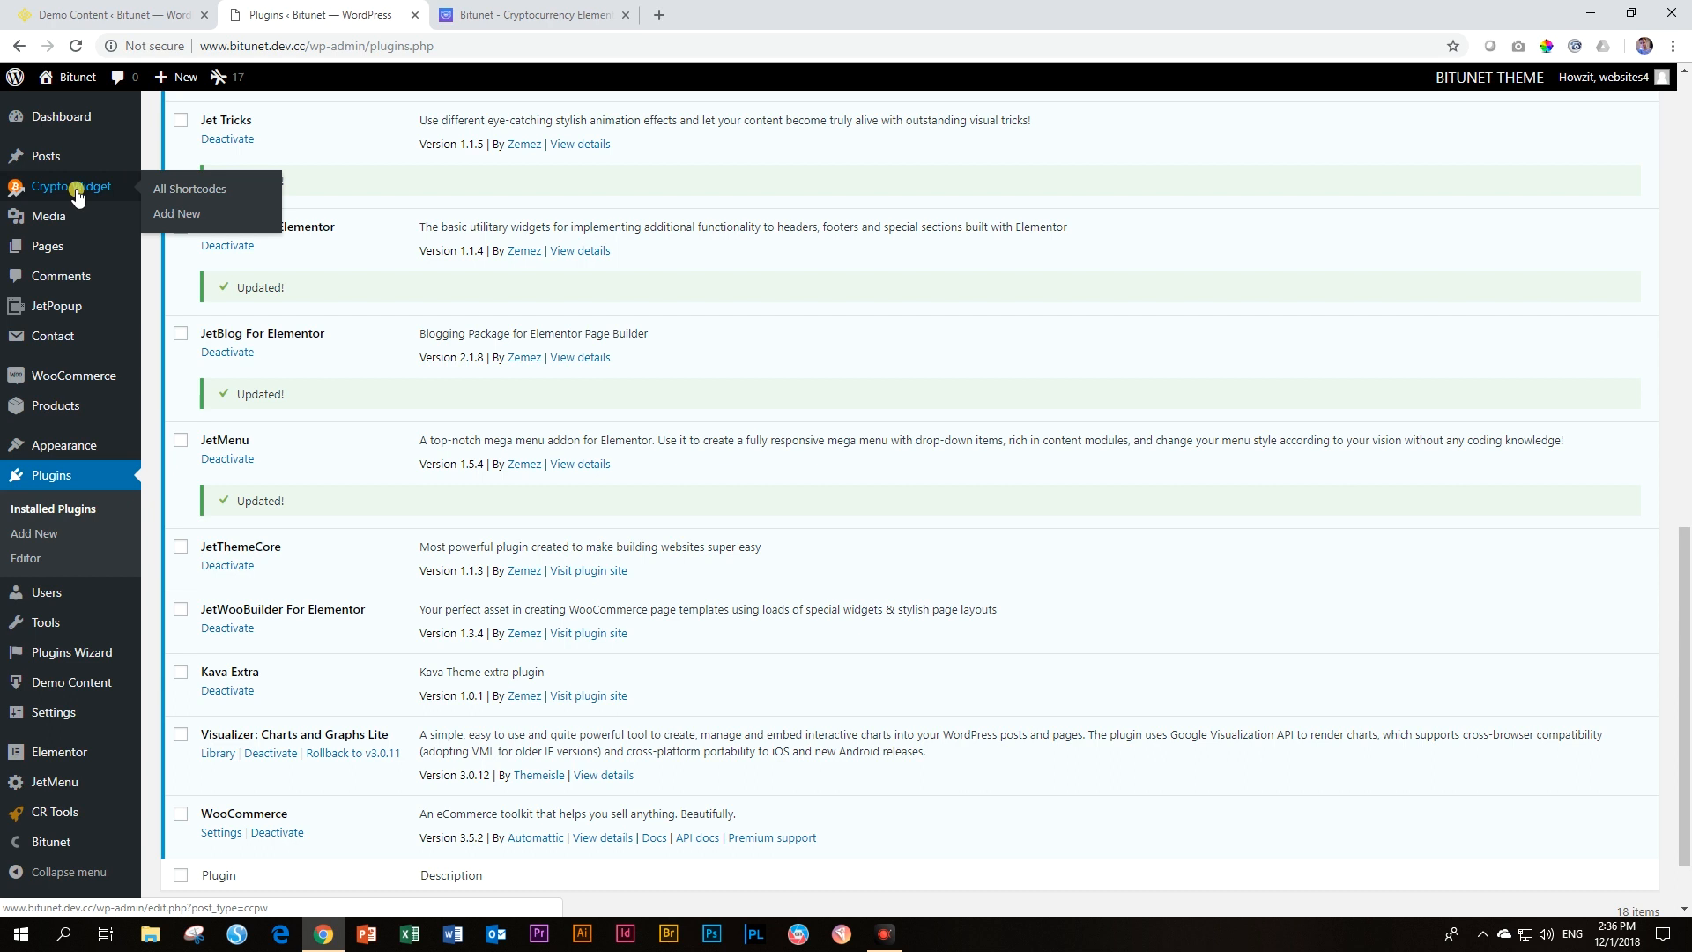
{"action": "mouse_move", "coordinate": [54, 813]}
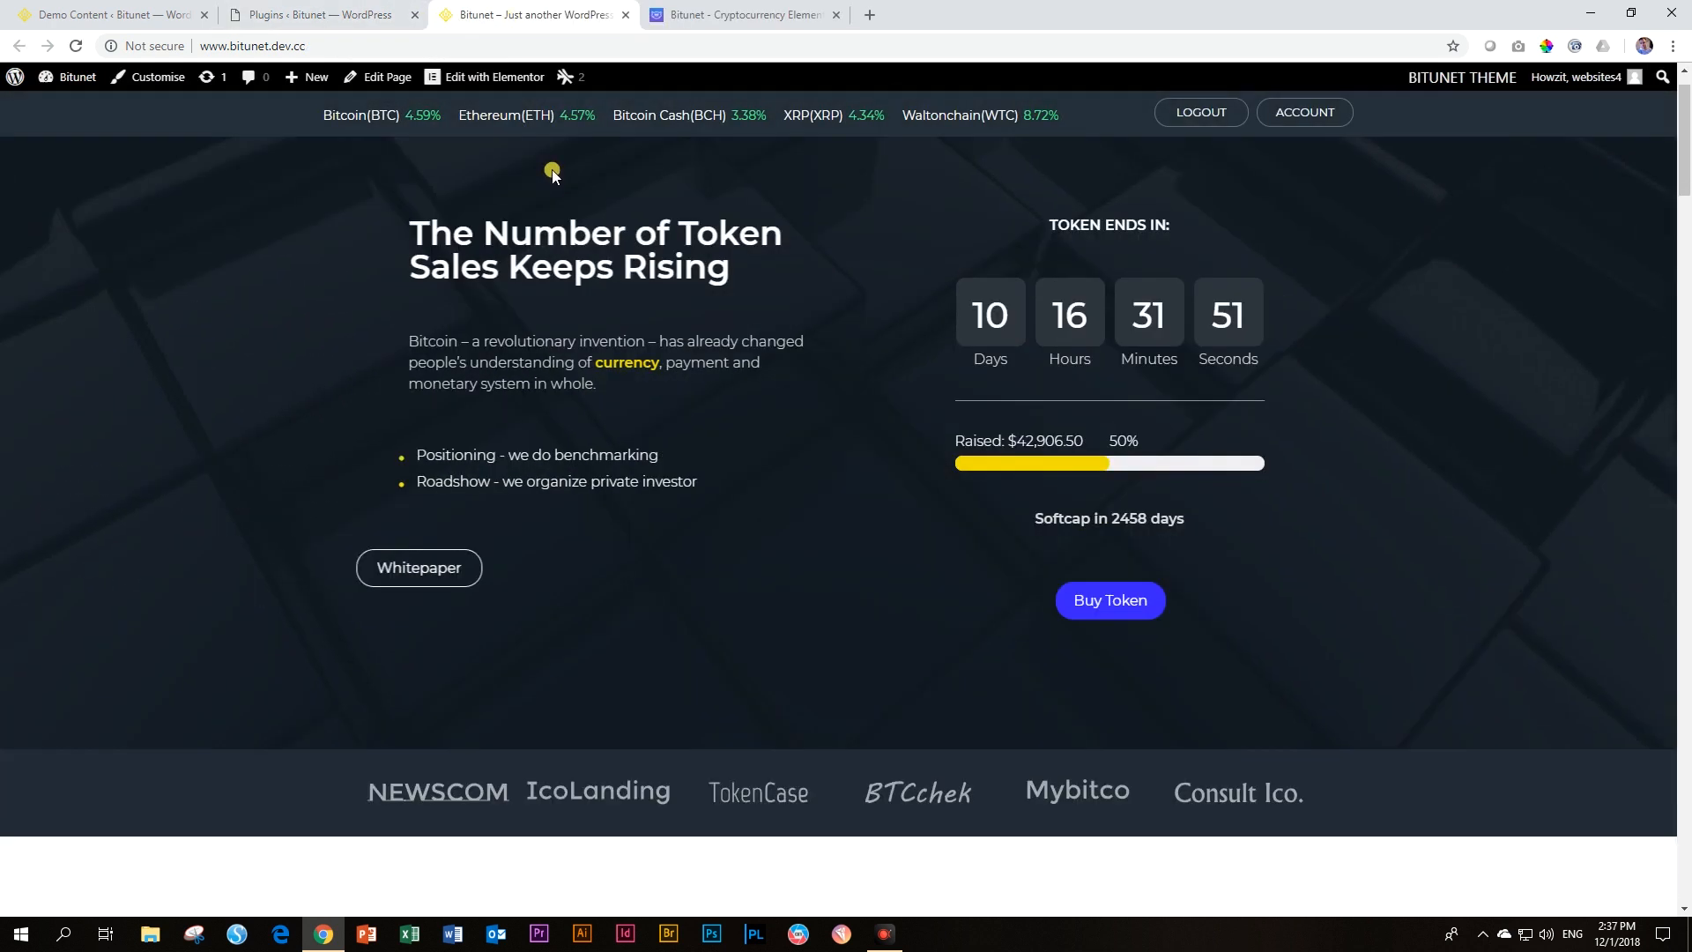
Step: Check the Bitcoin chart section on the live homepage and open the page for editing with Elementor
{"action": "scroll", "coordinate": [557, 176], "scroll_direction": "down", "scroll_amount": 10}
{"action": "scroll", "coordinate": [557, 175], "scroll_direction": "down", "scroll_amount": 8}
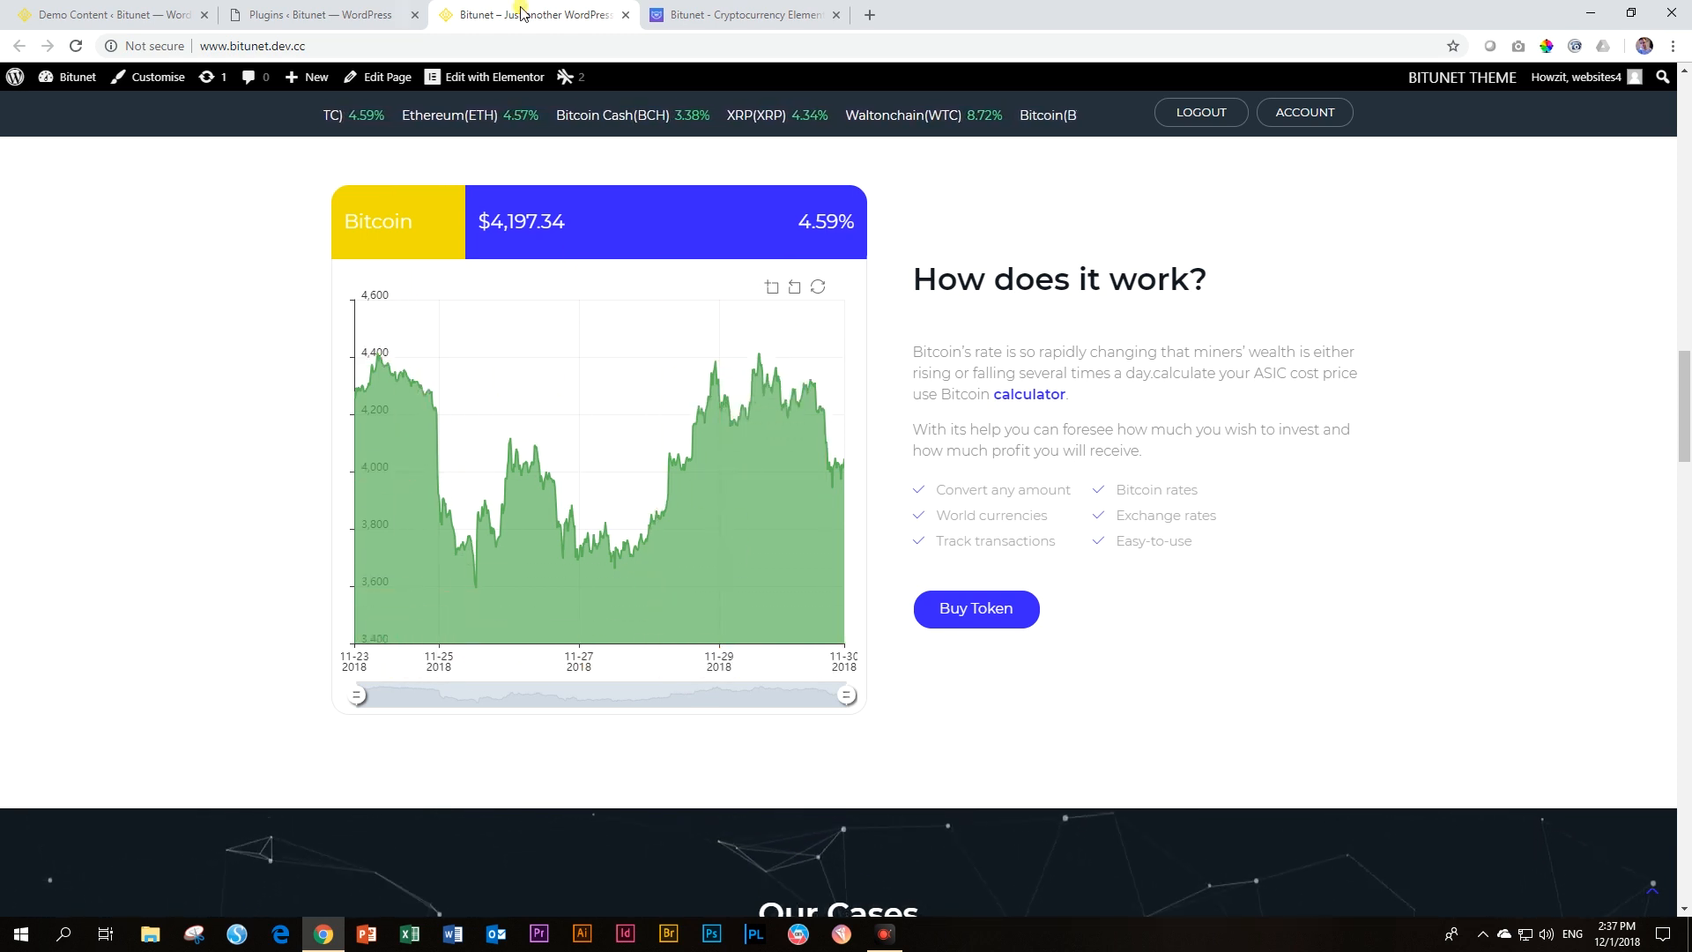
{"action": "left_click", "coordinate": [504, 82]}
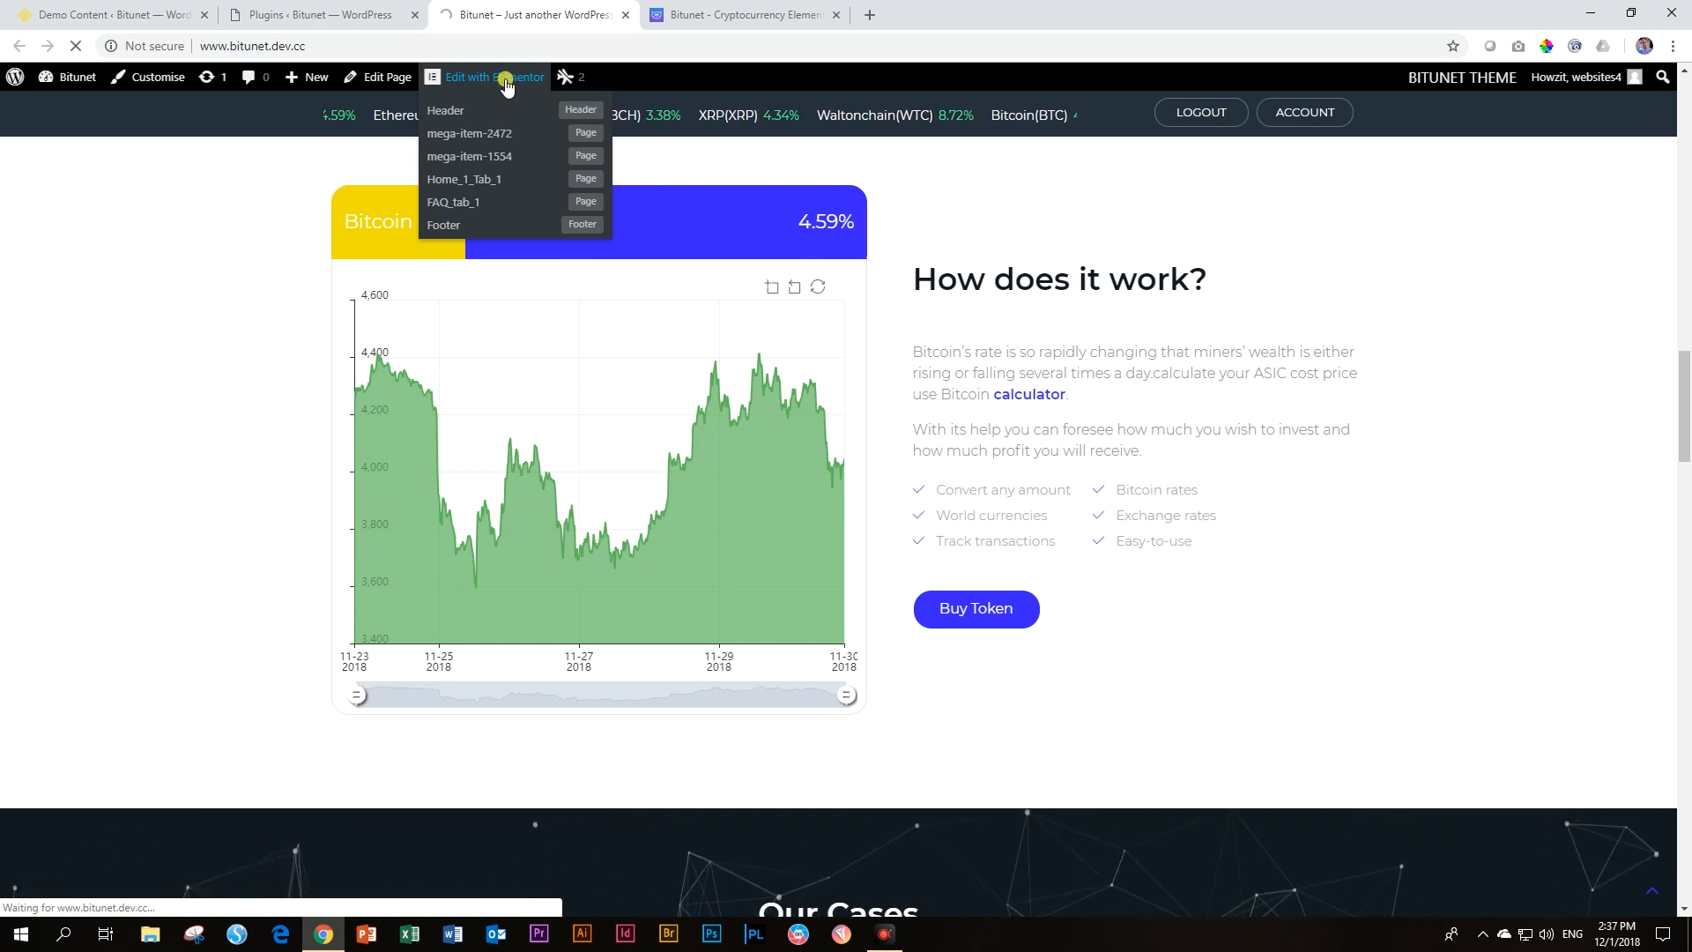
Step: Open the CR Tools settings page in the browser tab that holds the Demo Content page
{"action": "left_click", "coordinate": [141, 8]}
{"action": "mouse_move", "coordinate": [119, 187]}
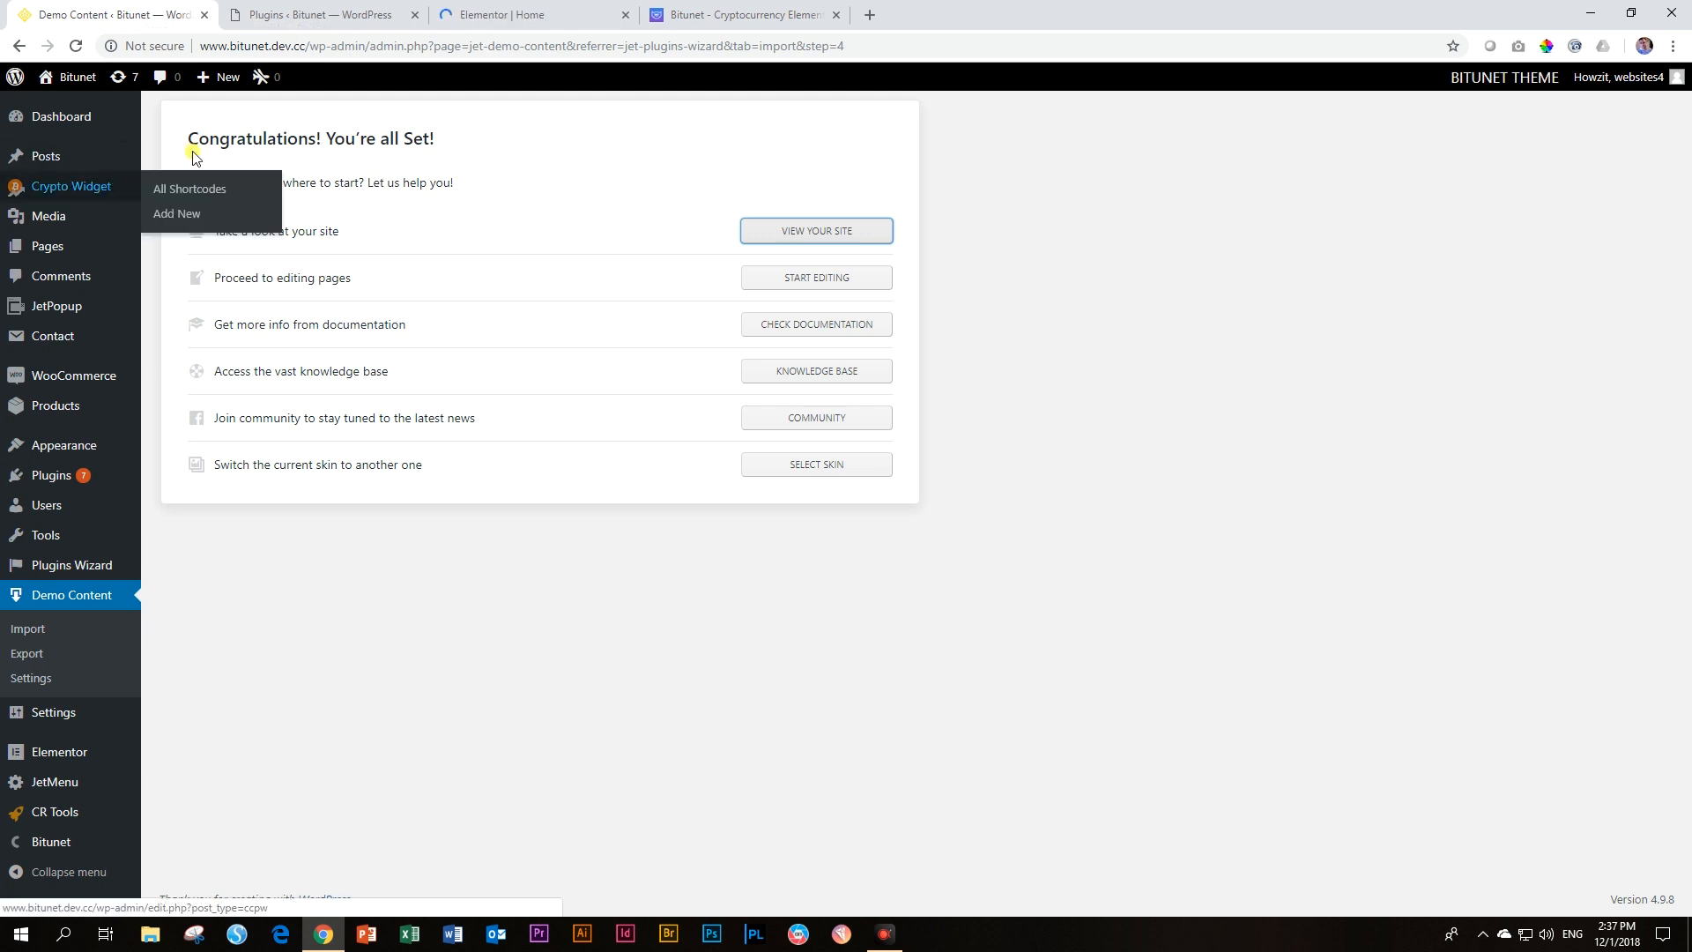
{"action": "mouse_move", "coordinate": [90, 818]}
{"action": "left_click", "coordinate": [90, 818]}
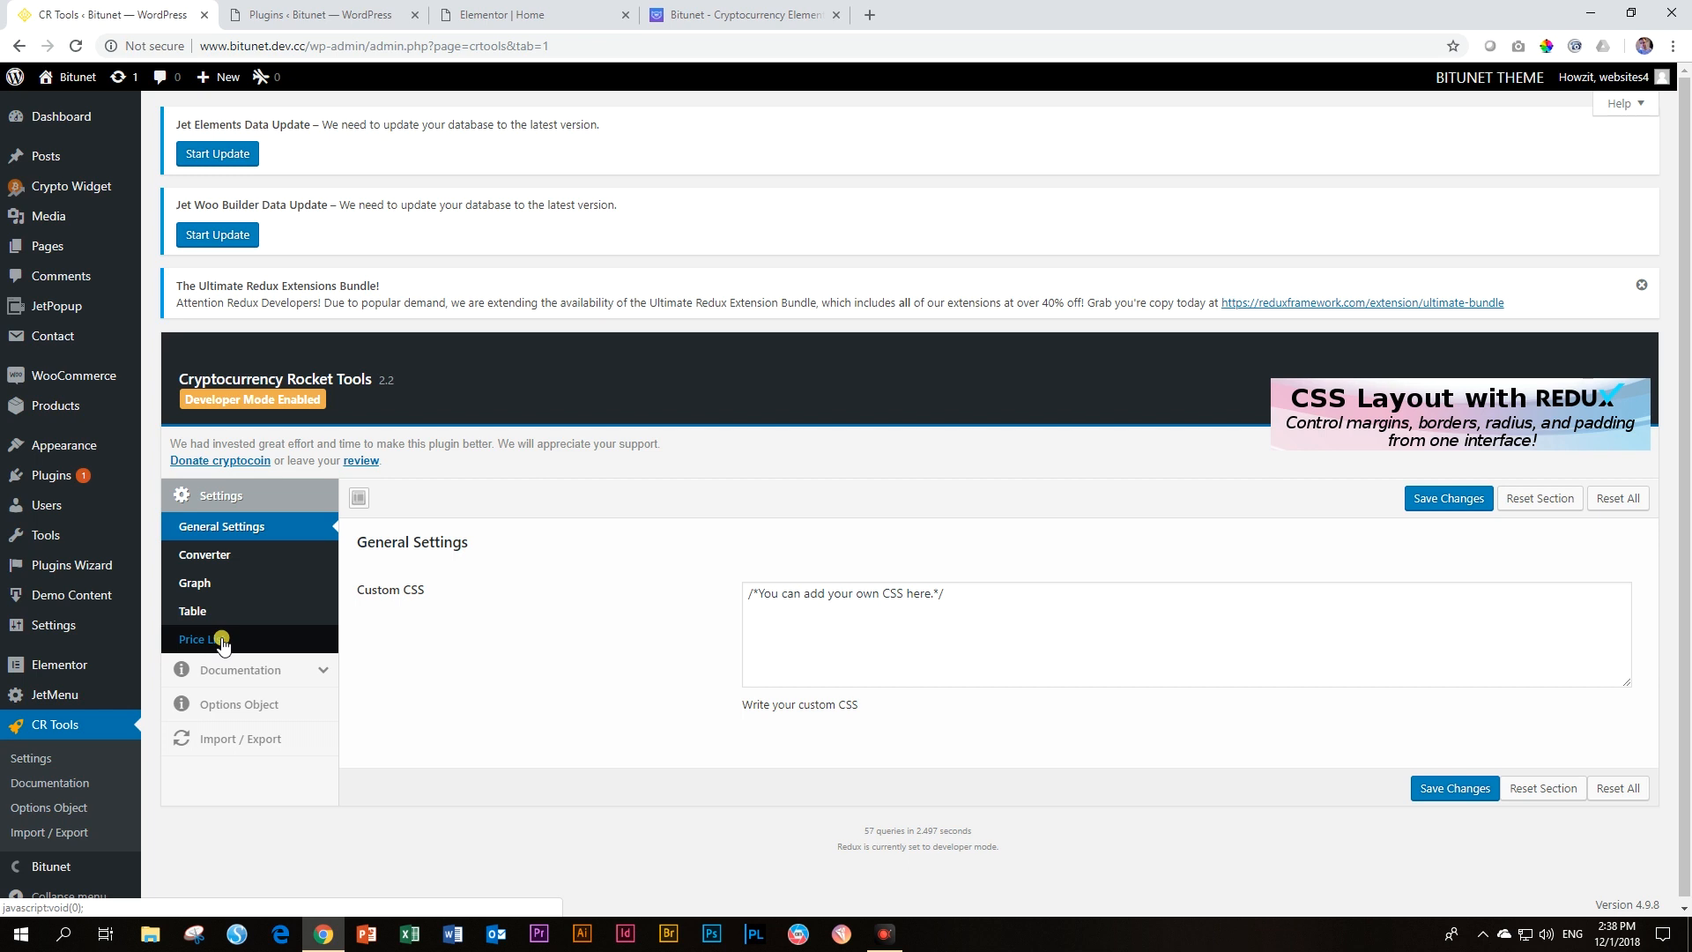
Step: Glance at the Bitunet theme's sales page, then find the Bitcoin chart section in the Elementor homepage editor
{"action": "left_click", "coordinate": [741, 14]}
{"action": "scroll", "coordinate": [564, 515], "scroll_direction": "down", "scroll_amount": 8}
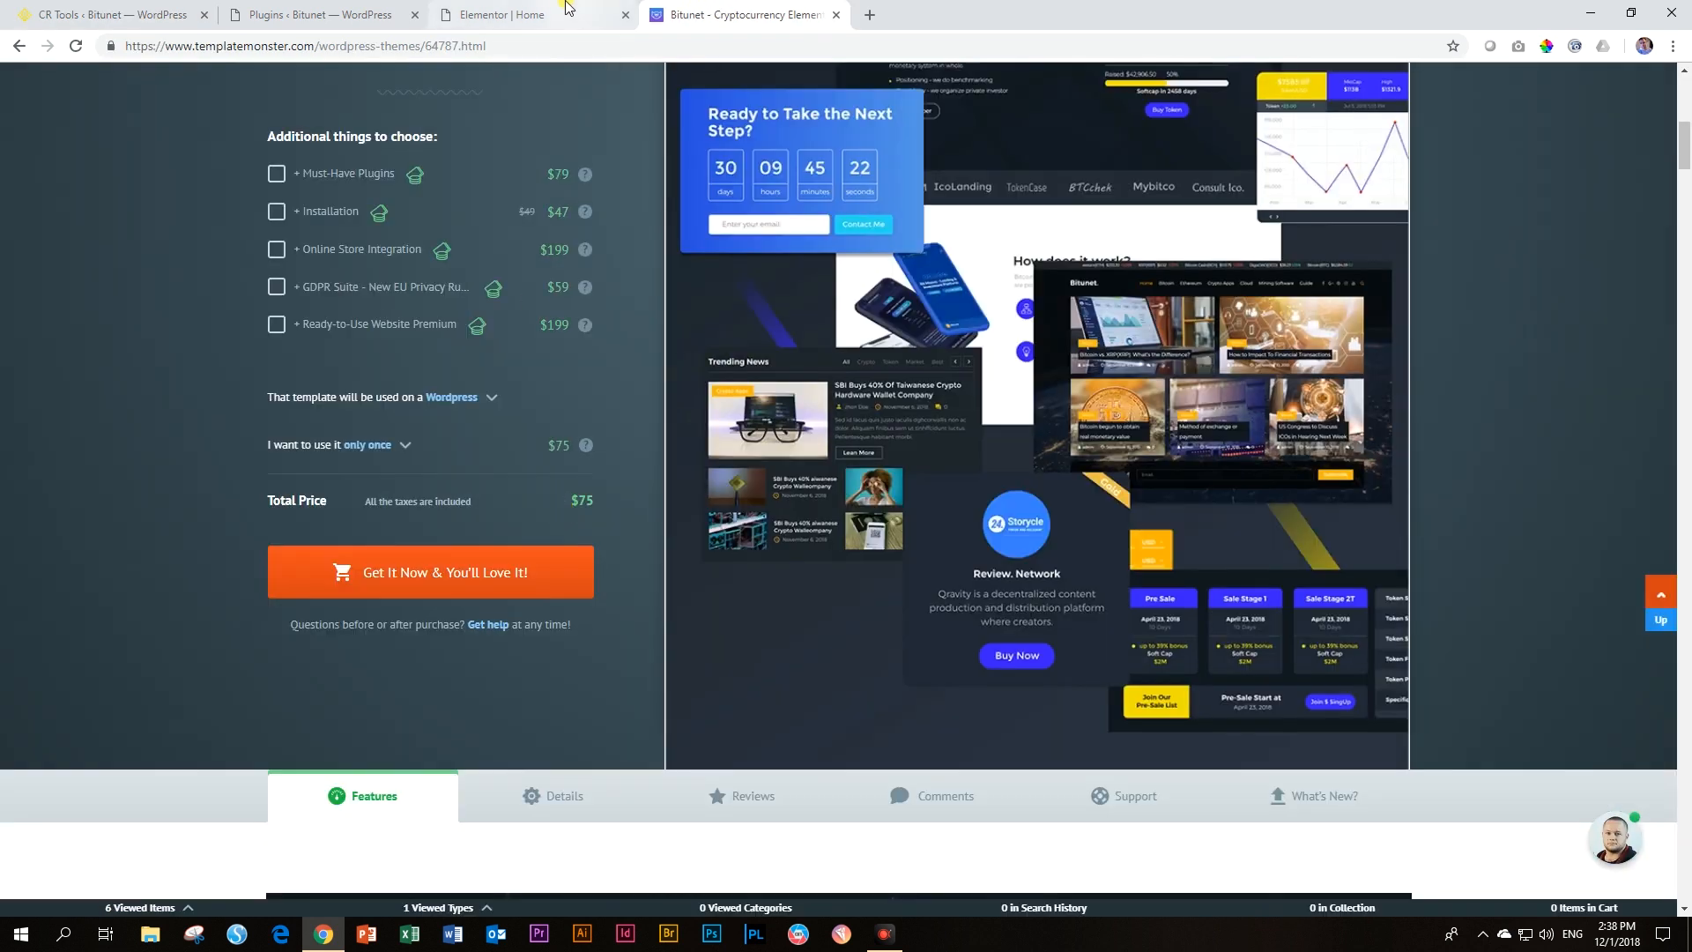
{"action": "left_click", "coordinate": [567, 9]}
{"action": "scroll", "coordinate": [607, 436], "scroll_direction": "down", "scroll_amount": 15}
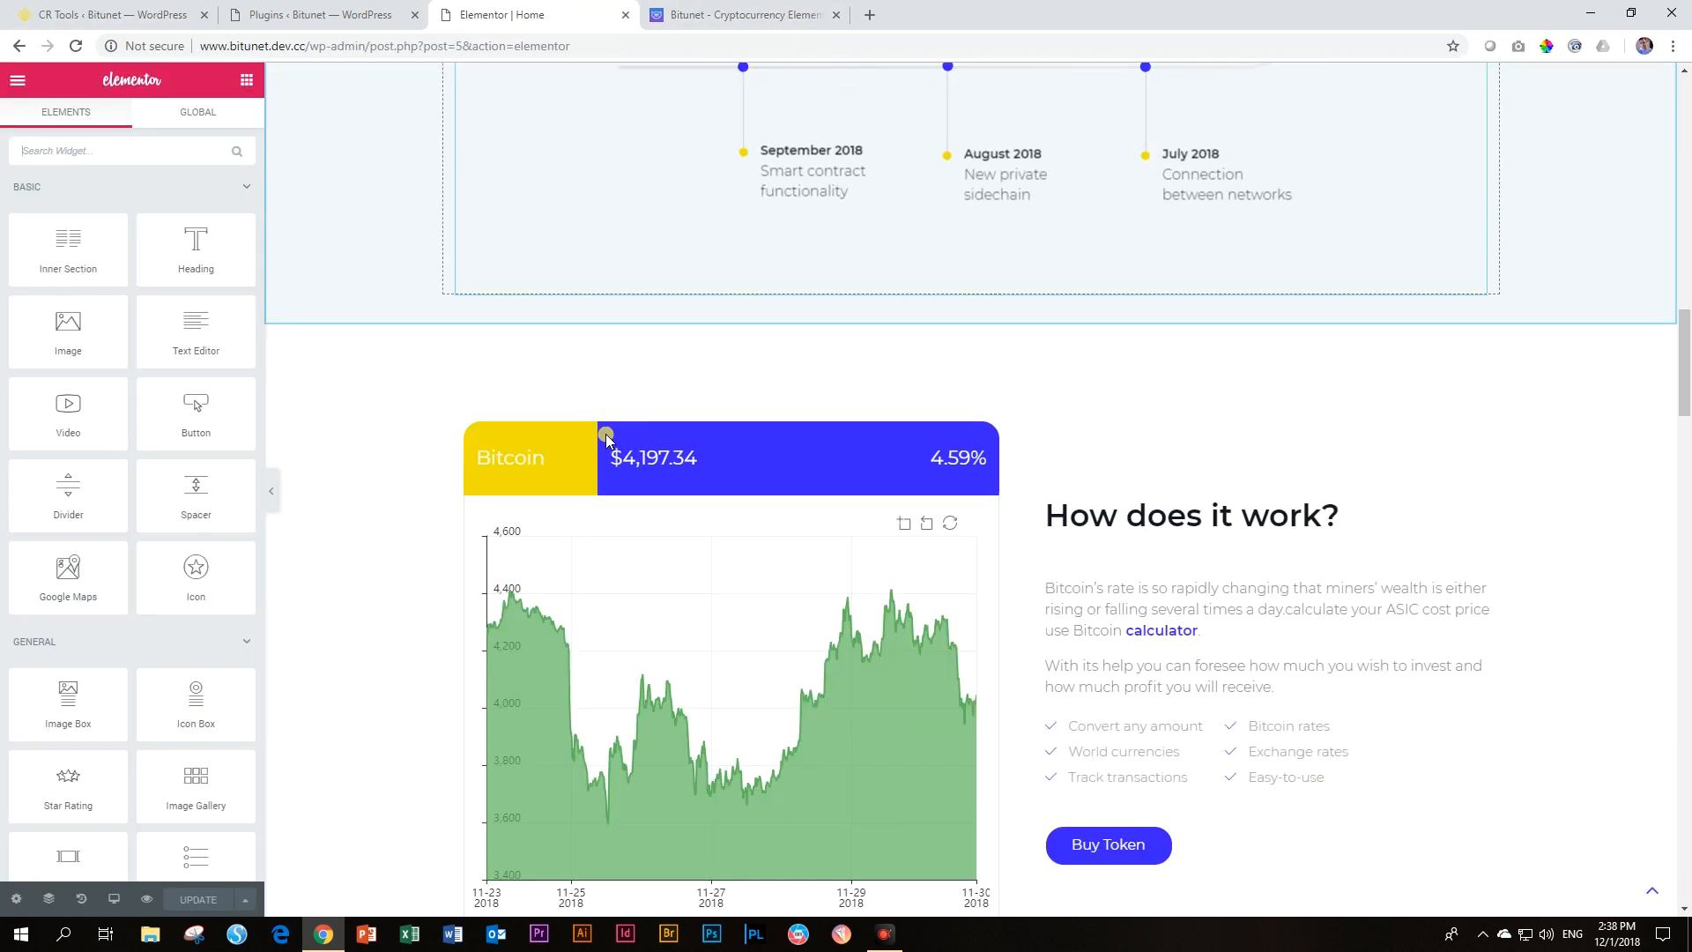
{"action": "scroll", "coordinate": [606, 438], "scroll_direction": "down", "scroll_amount": 2}
Step: Close the Plugins browser tab and open the Bitcoin graph's Shortcode widget for editing on the homepage
{"action": "left_click", "coordinate": [415, 14]}
{"action": "left_click", "coordinate": [105, 14]}
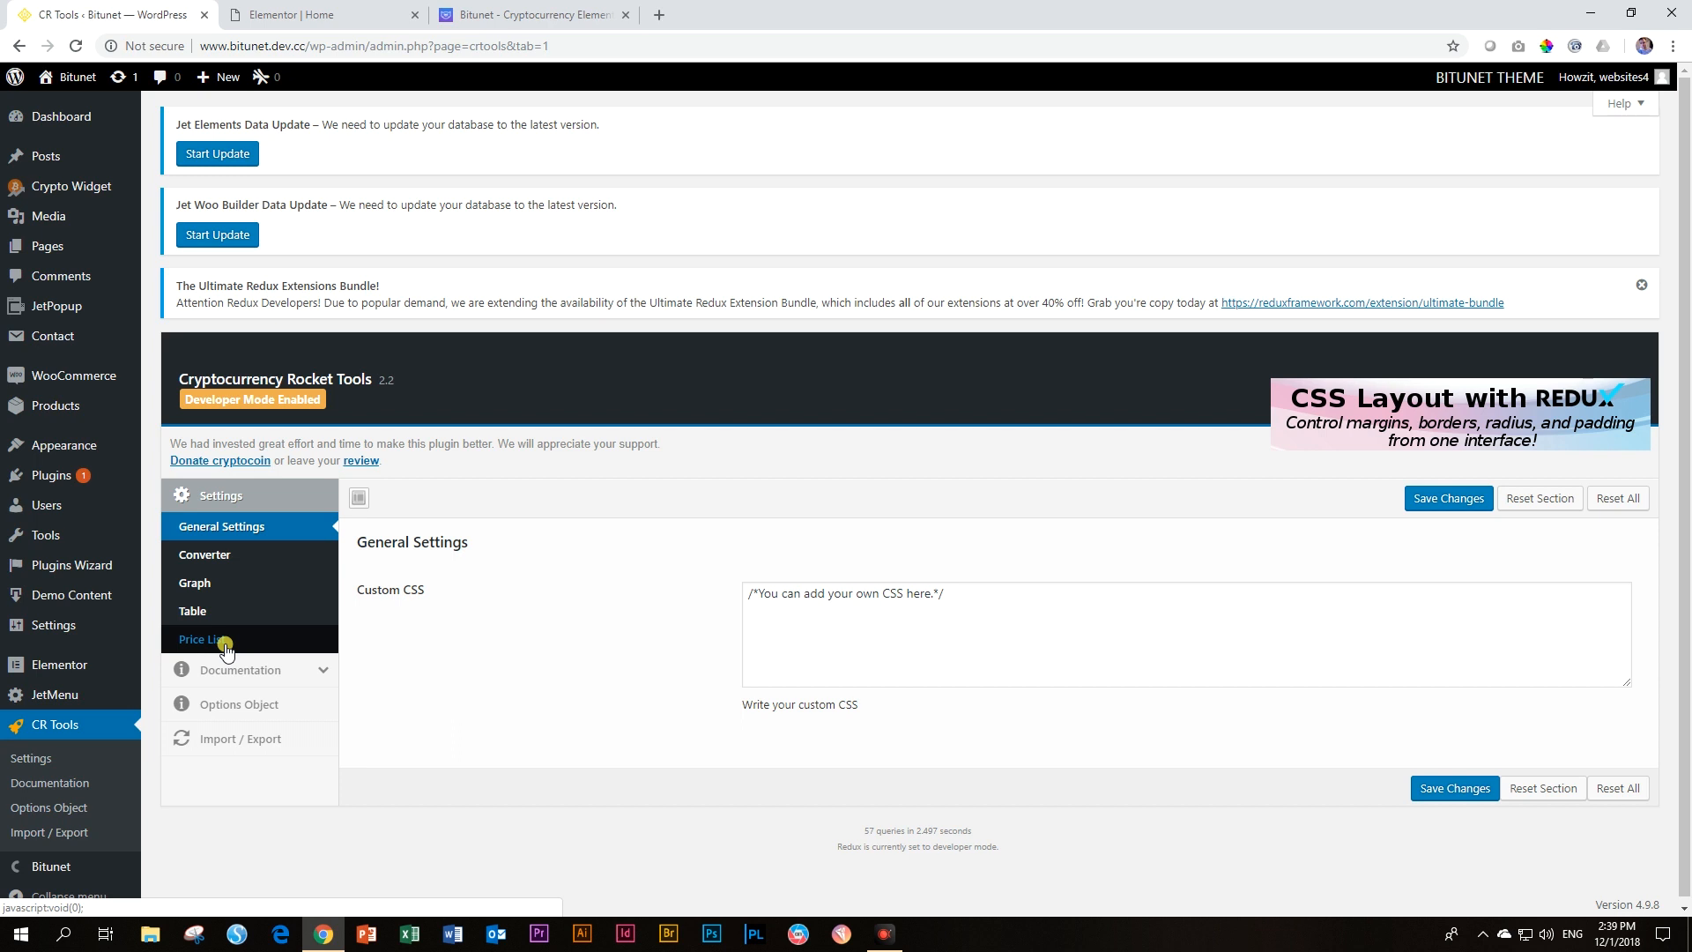
{"action": "key", "text": "ctrl+Tab"}
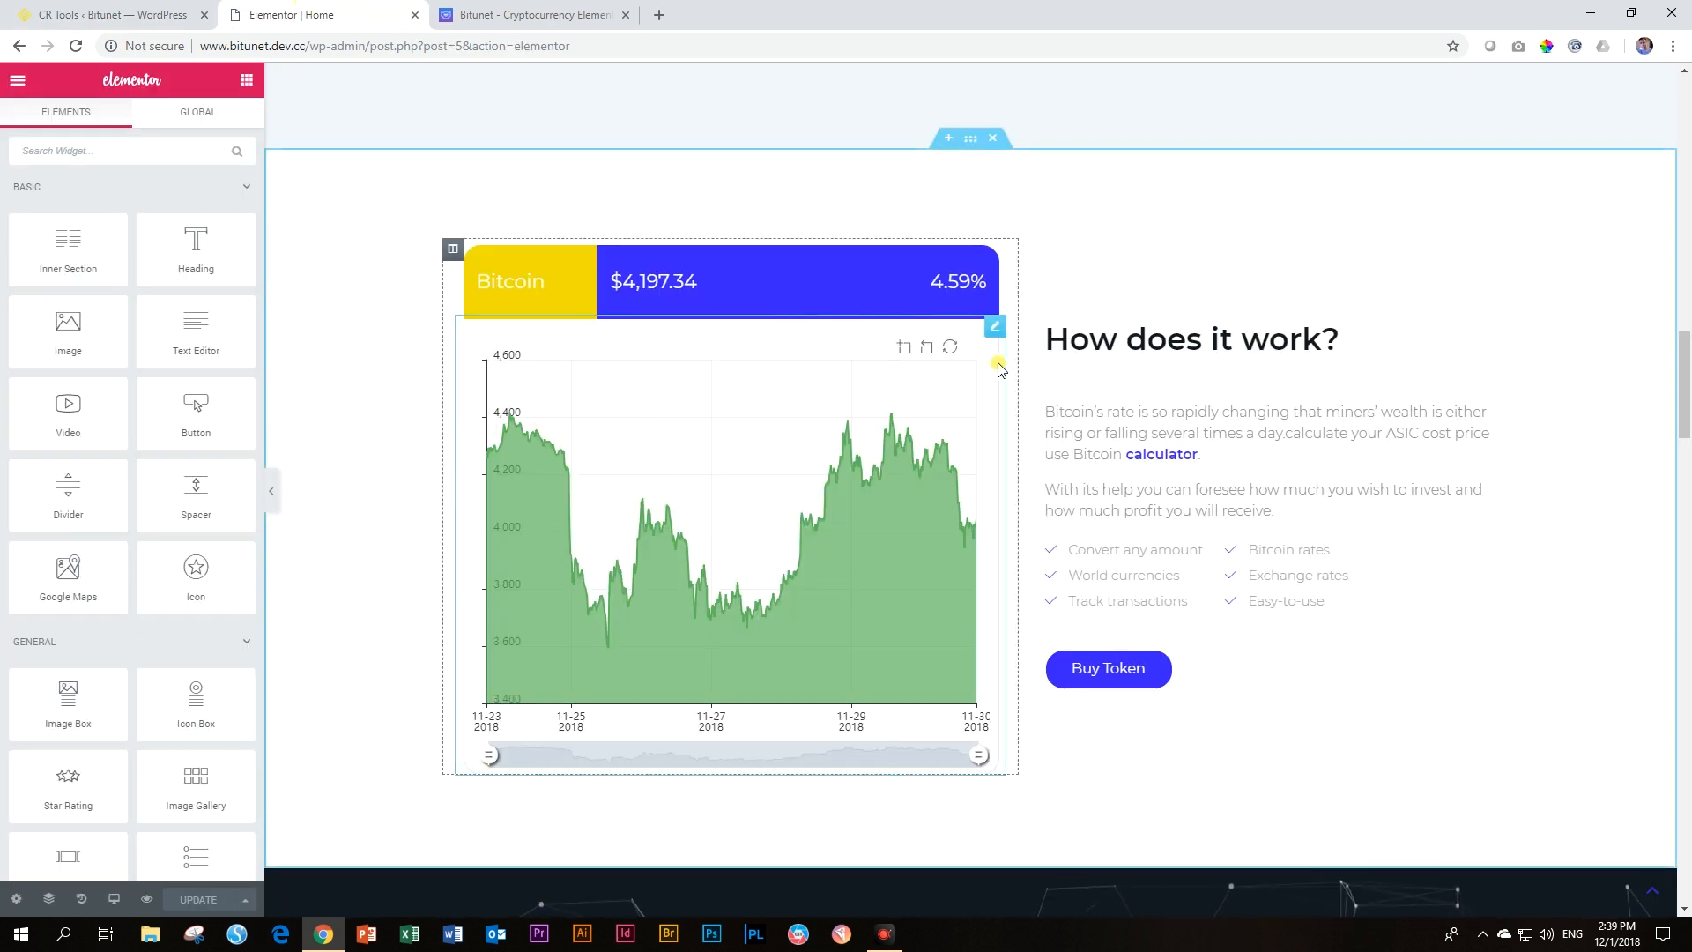
{"action": "left_click", "coordinate": [994, 328]}
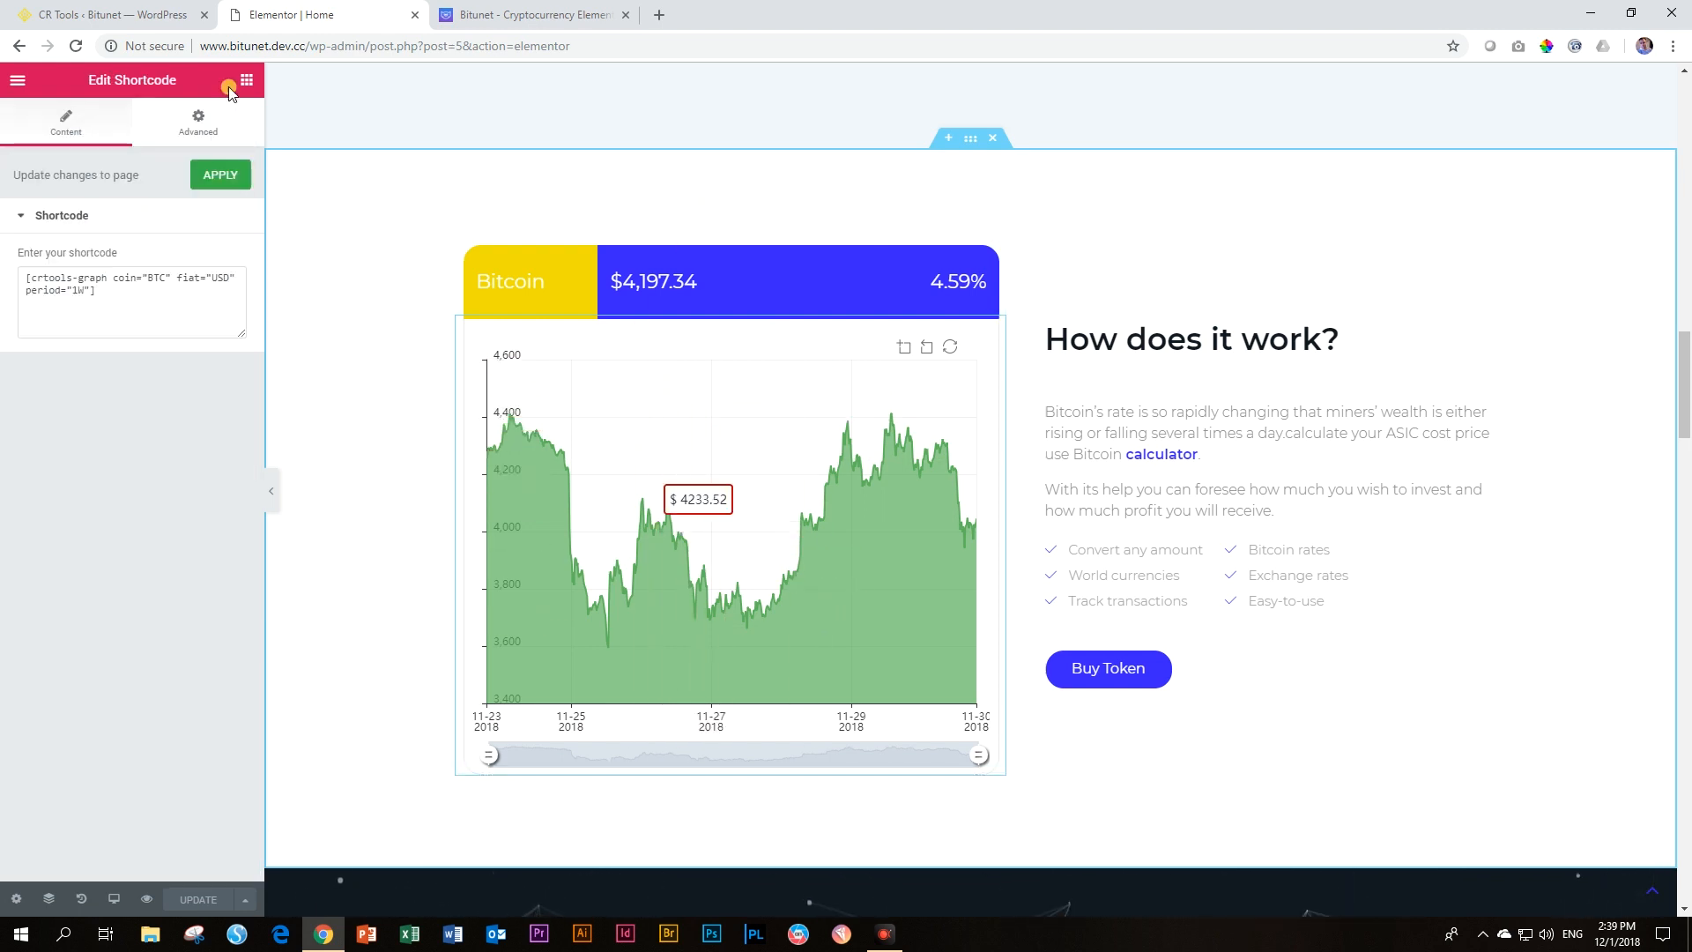
Step: Switch to the CR Tools page and open the Shortcodes section of its documentation
{"action": "left_click", "coordinate": [146, 14]}
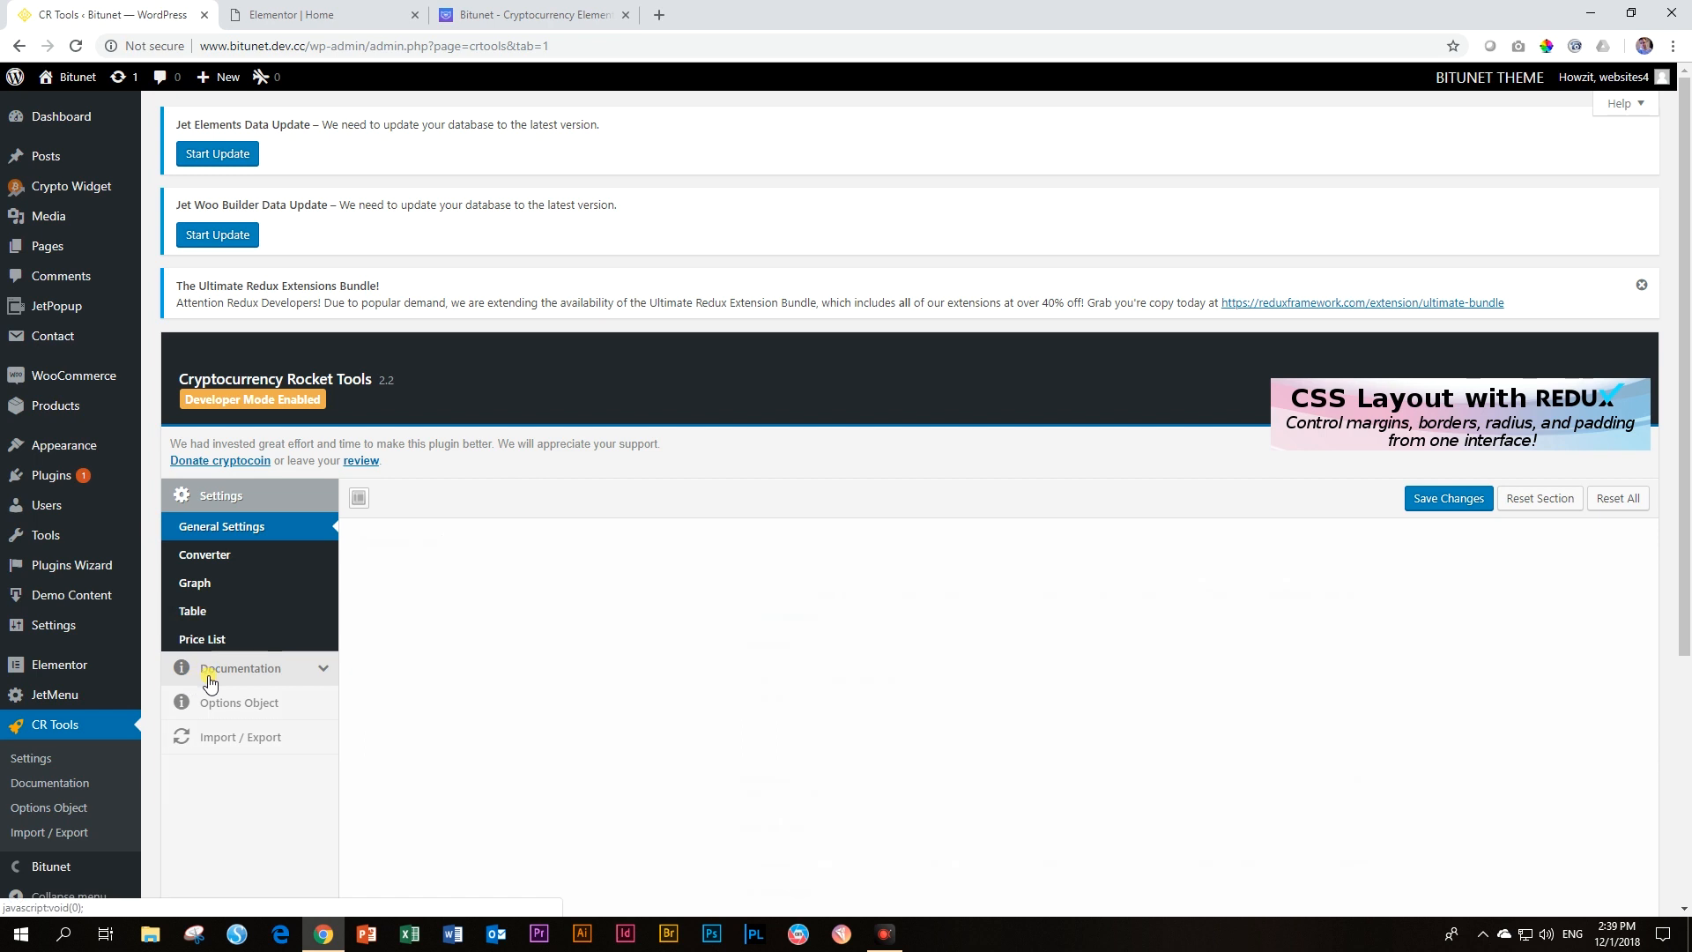
{"action": "left_click", "coordinate": [210, 677]}
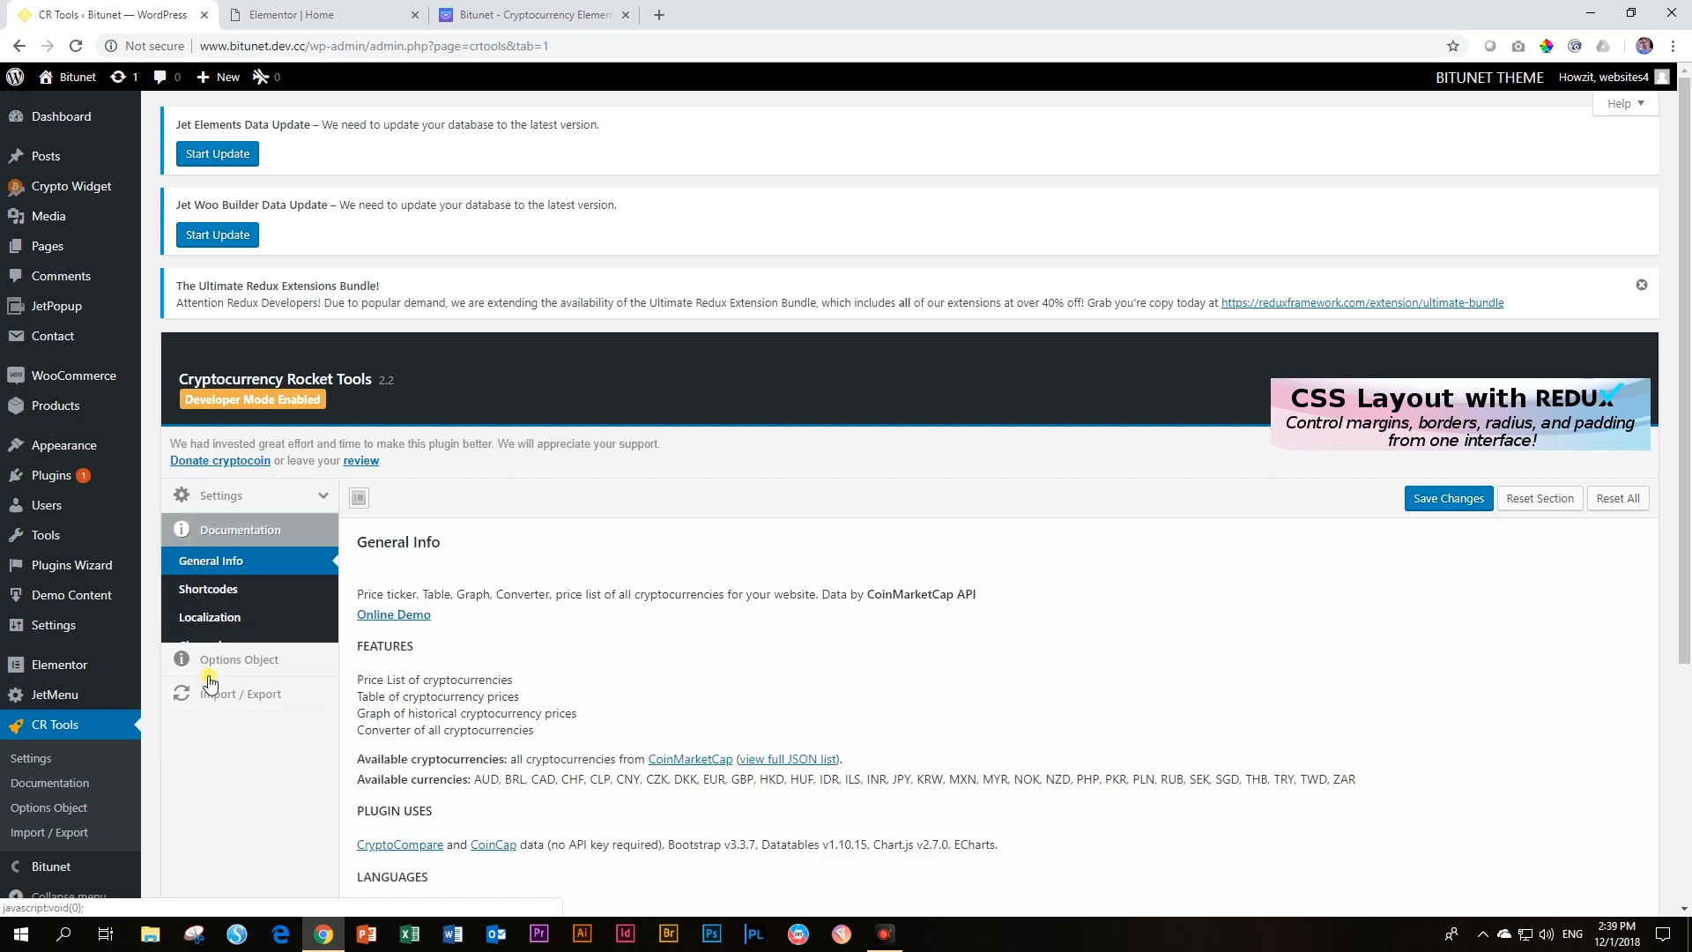
{"action": "left_click", "coordinate": [209, 591]}
Step: Find the Converter shortcodes in the CR Tools documentation and copy [crtools-converter from="BTC"]
{"action": "scroll", "coordinate": [626, 634], "scroll_direction": "down", "scroll_amount": 2}
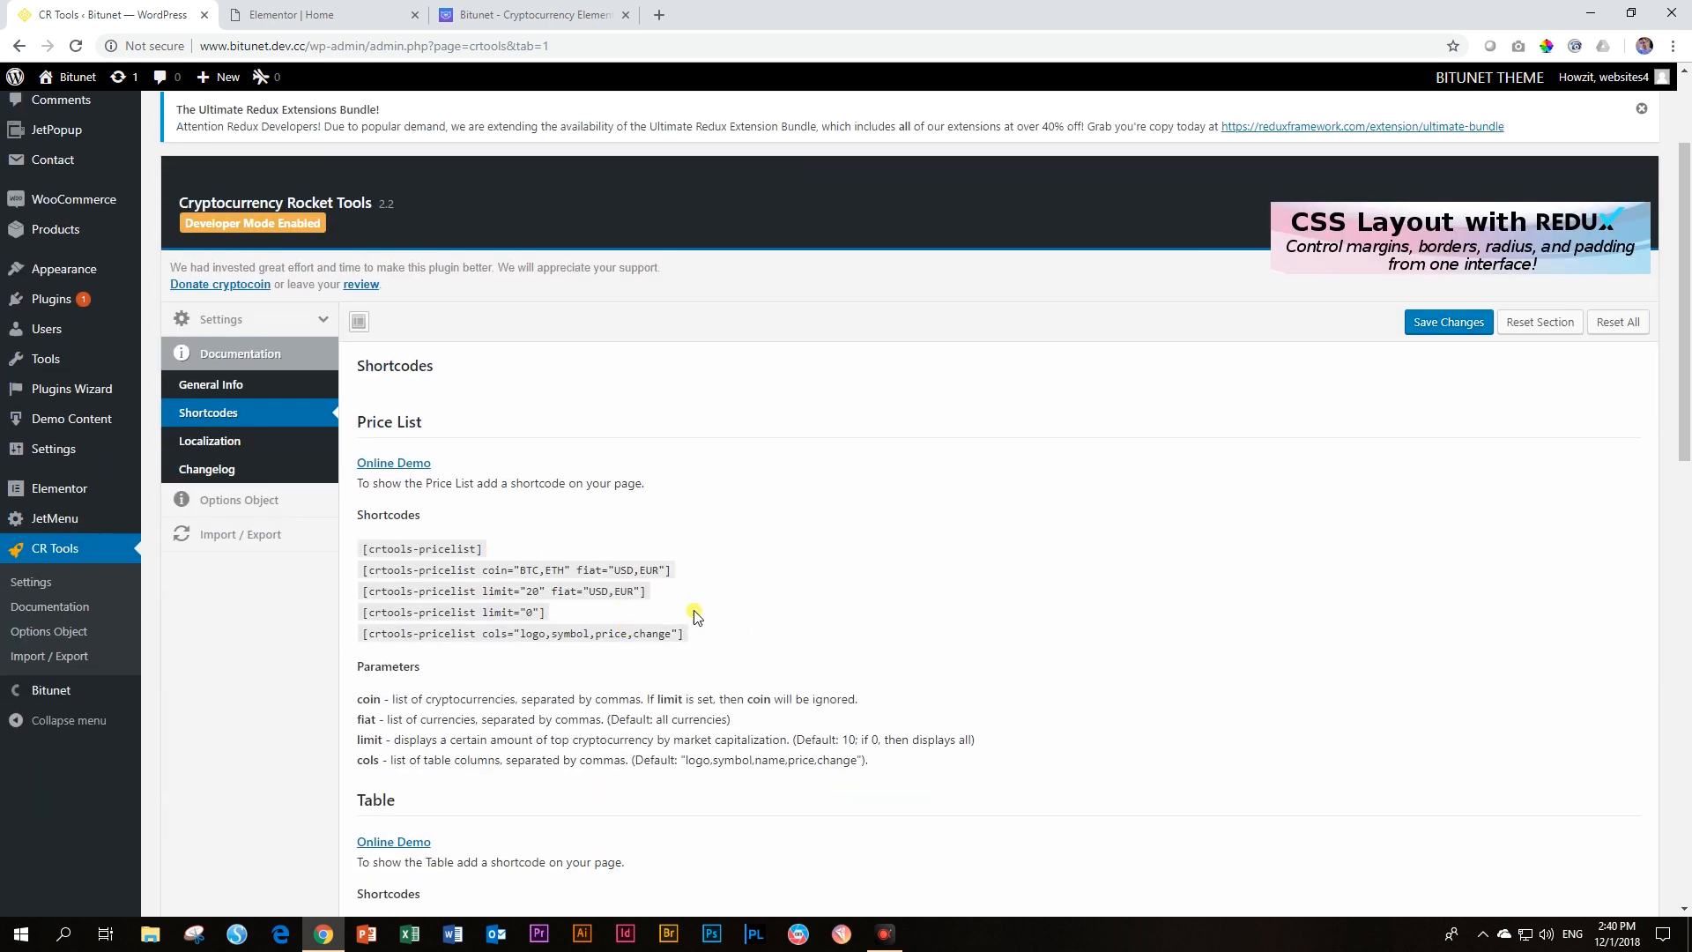
{"action": "scroll", "coordinate": [553, 549], "scroll_direction": "down", "scroll_amount": 3}
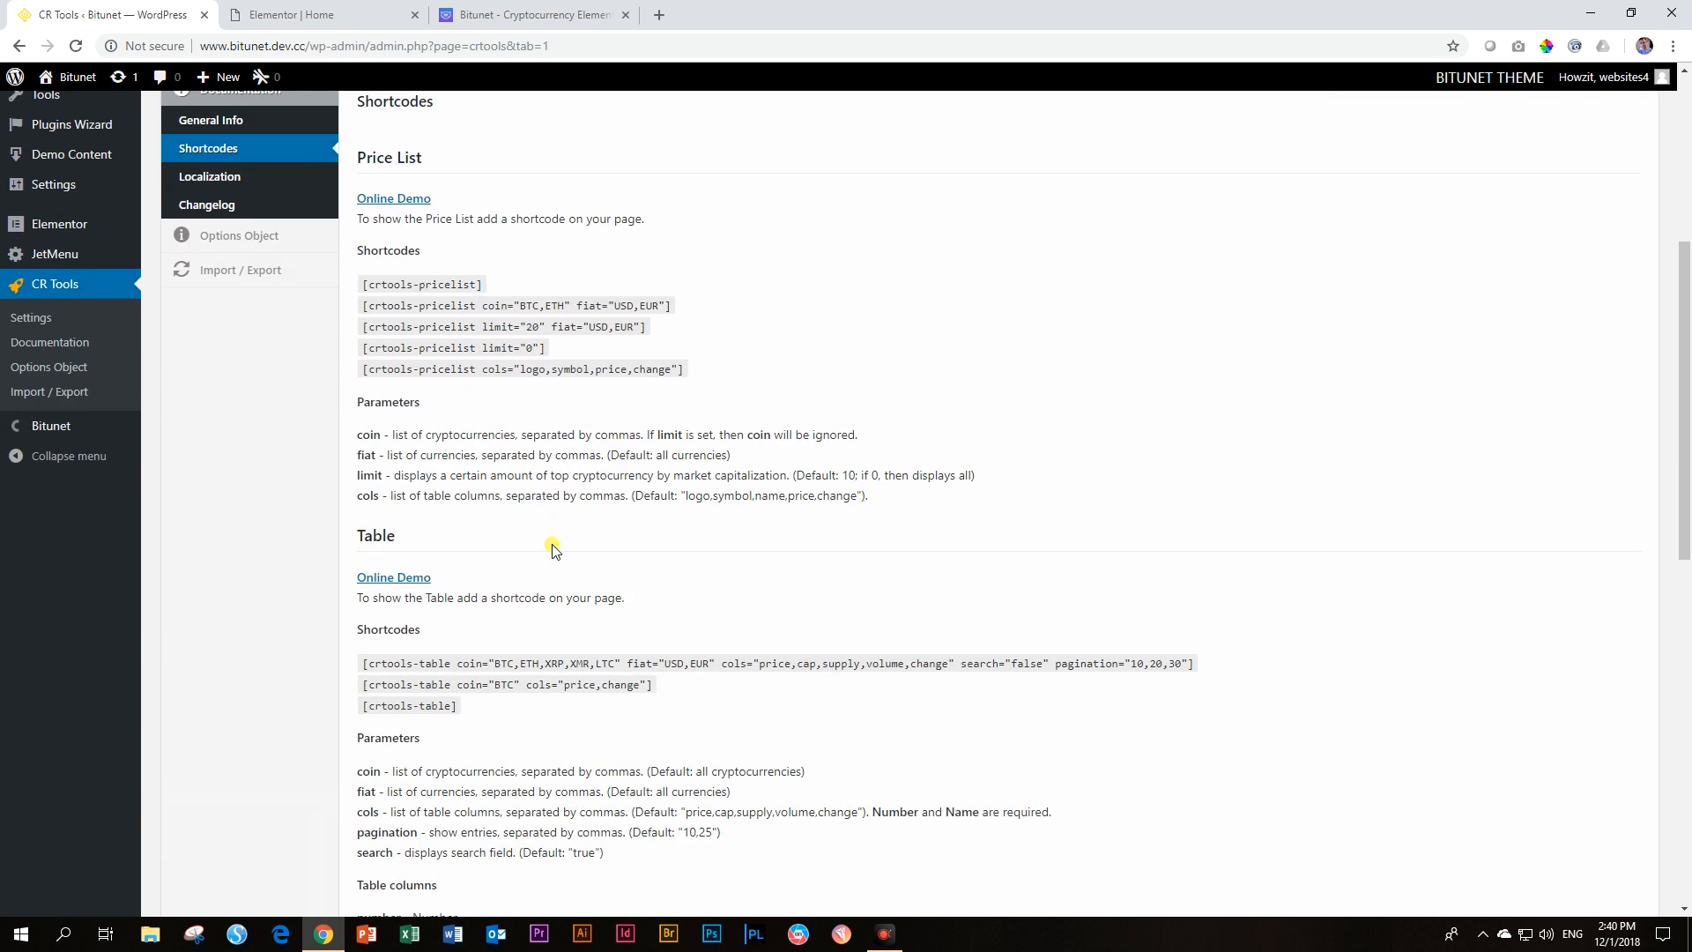
{"action": "scroll", "coordinate": [476, 463], "scroll_direction": "down", "scroll_amount": 2}
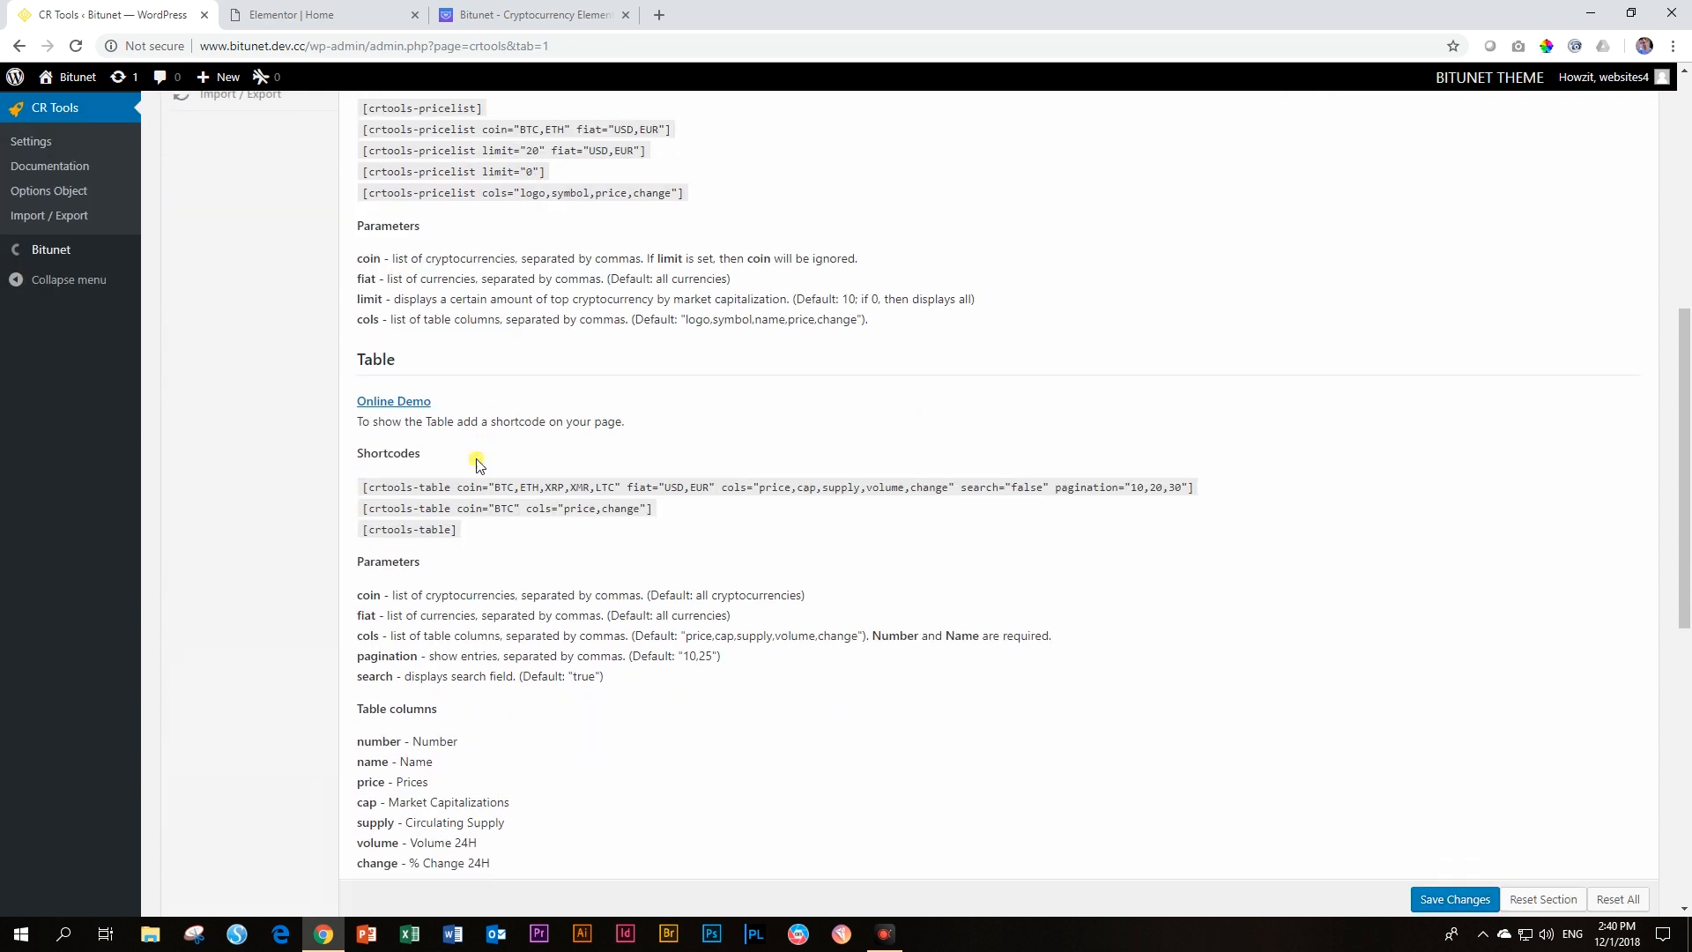
{"action": "scroll", "coordinate": [445, 476], "scroll_direction": "down", "scroll_amount": 3}
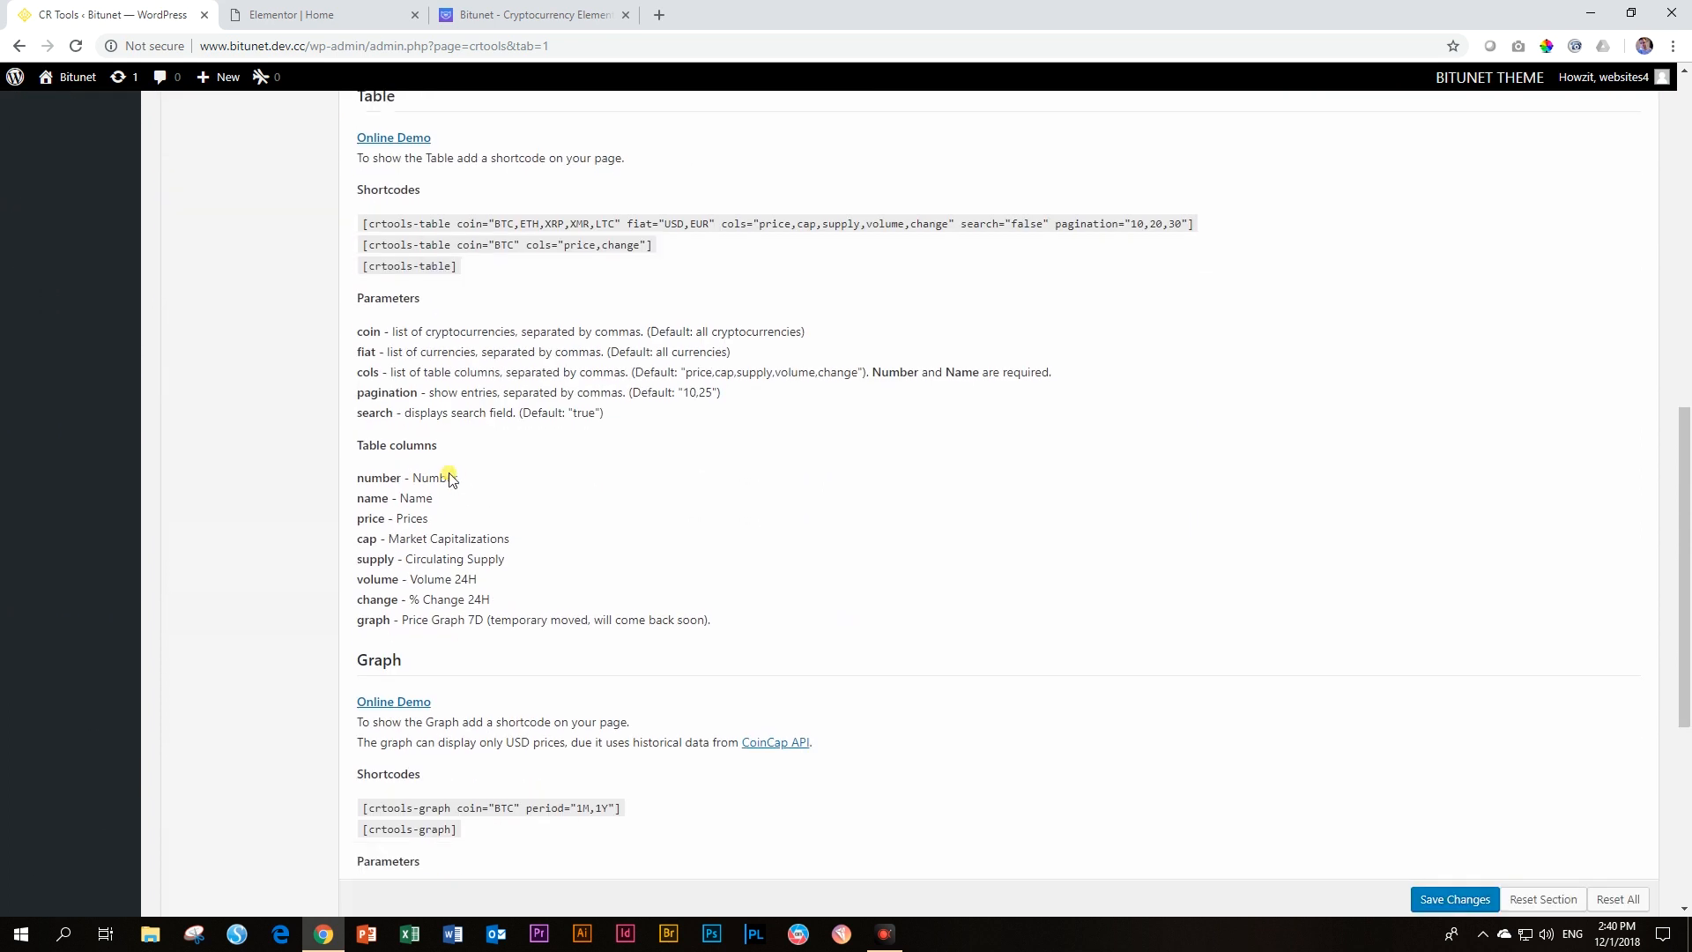
{"action": "scroll", "coordinate": [540, 520], "scroll_direction": "down", "scroll_amount": 4}
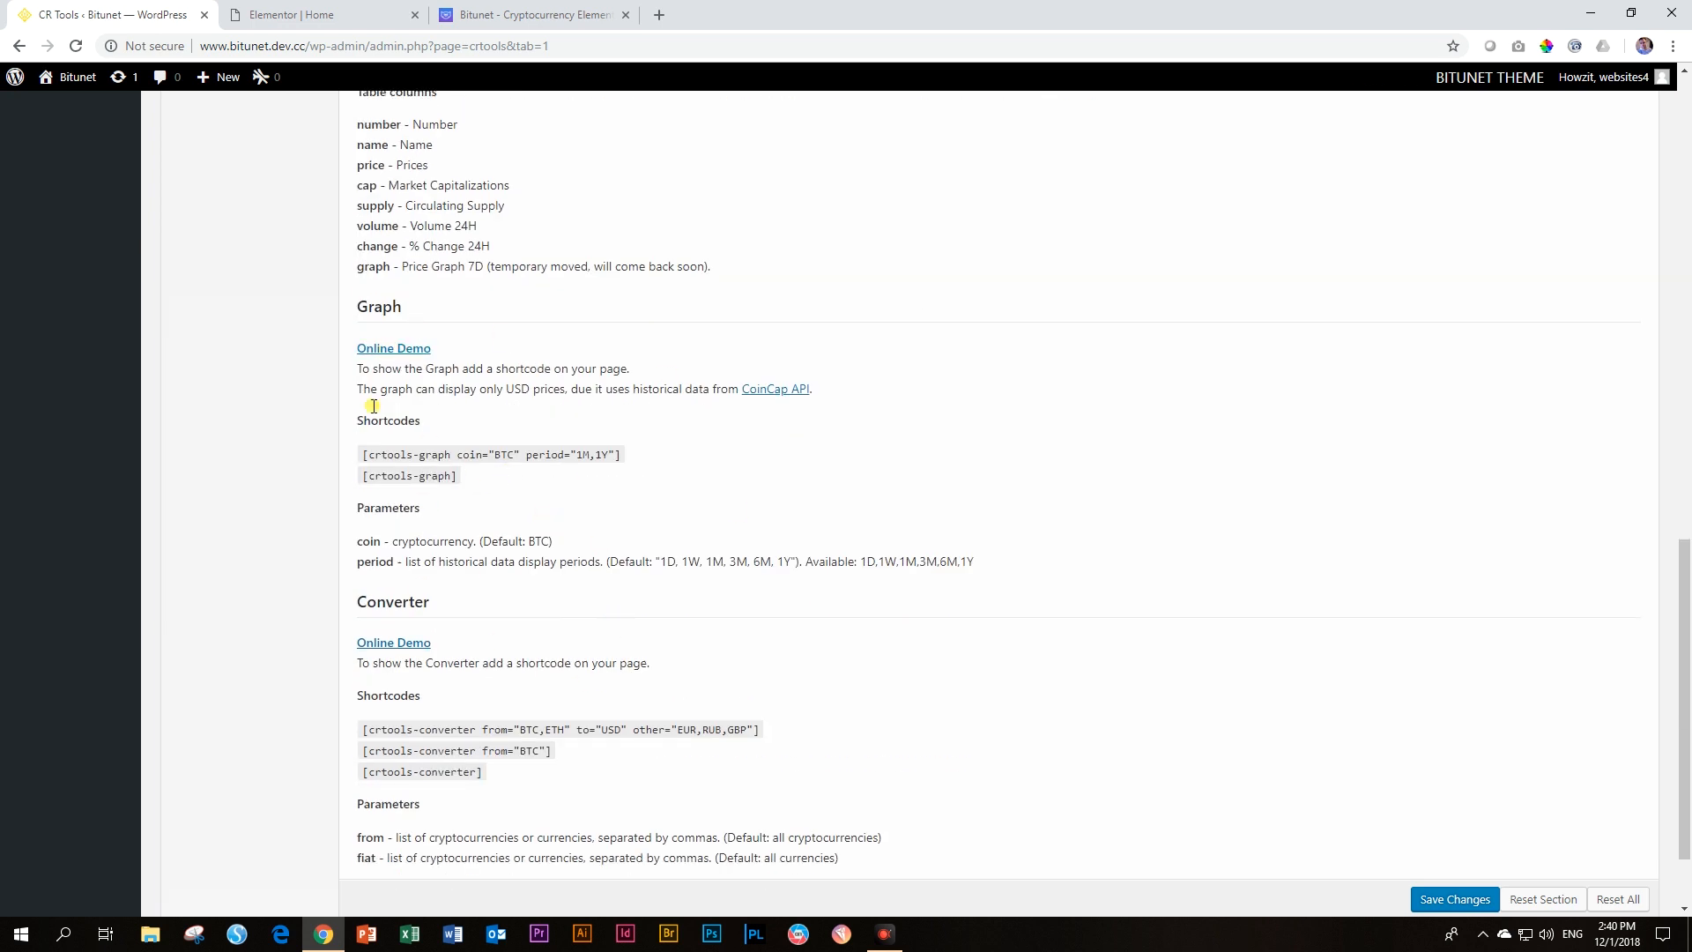
{"action": "scroll", "coordinate": [599, 696], "scroll_direction": "down", "scroll_amount": 2}
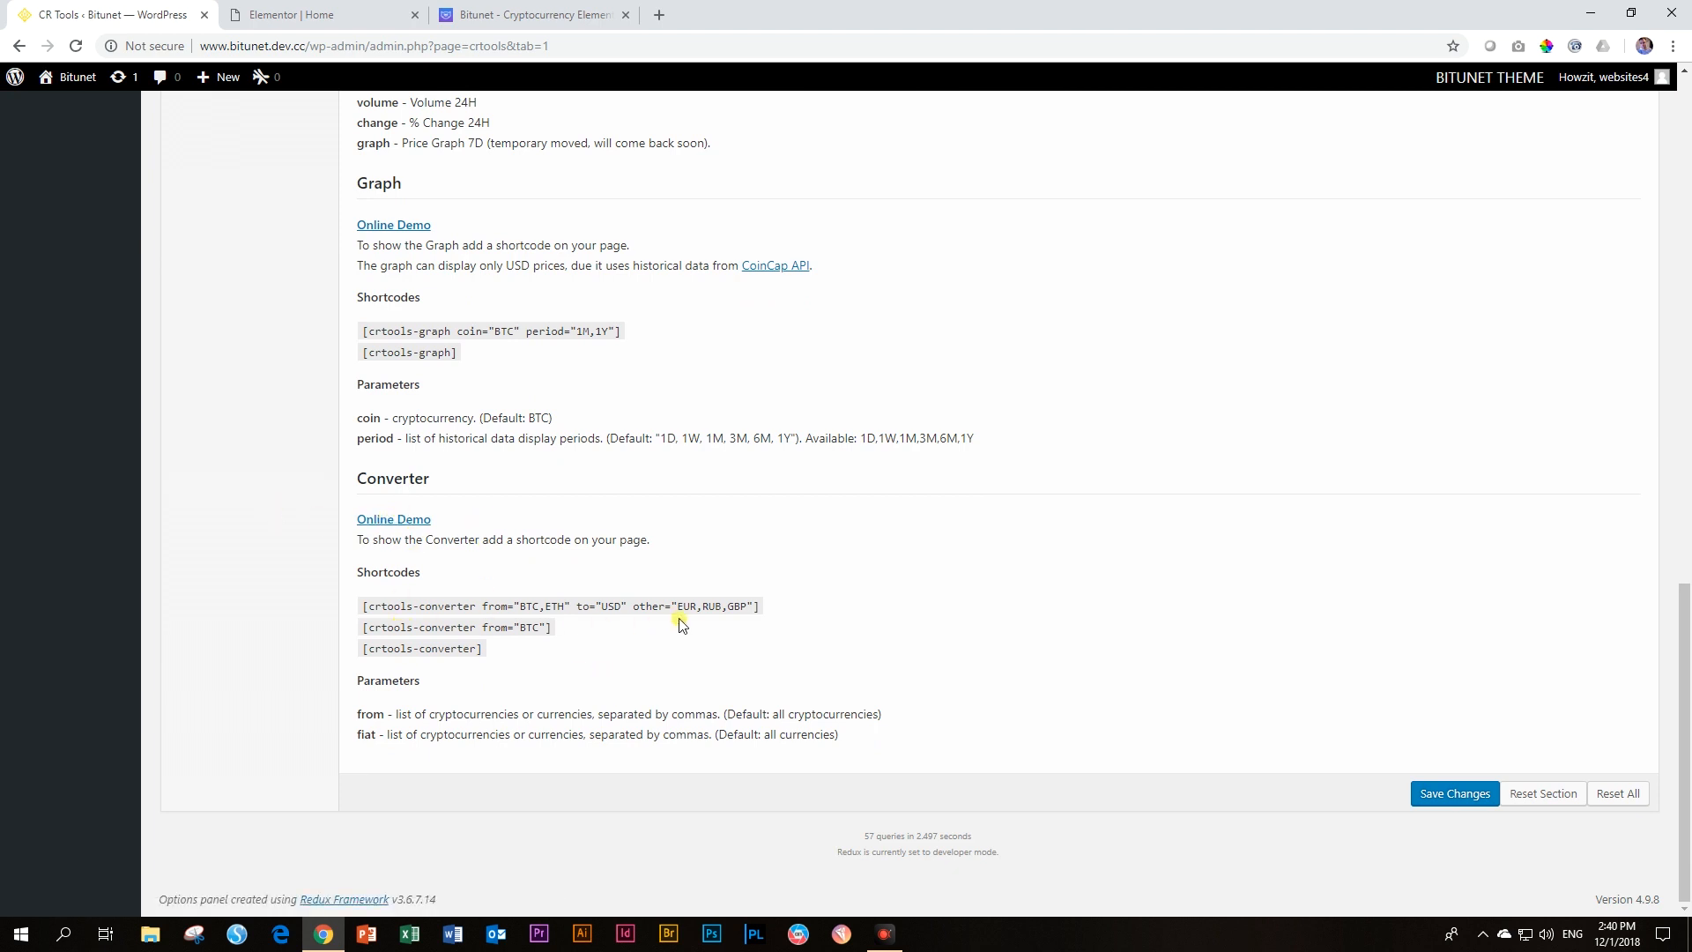
{"action": "left_click_drag", "start_coordinate": [554, 627], "coordinate": [362, 628]}
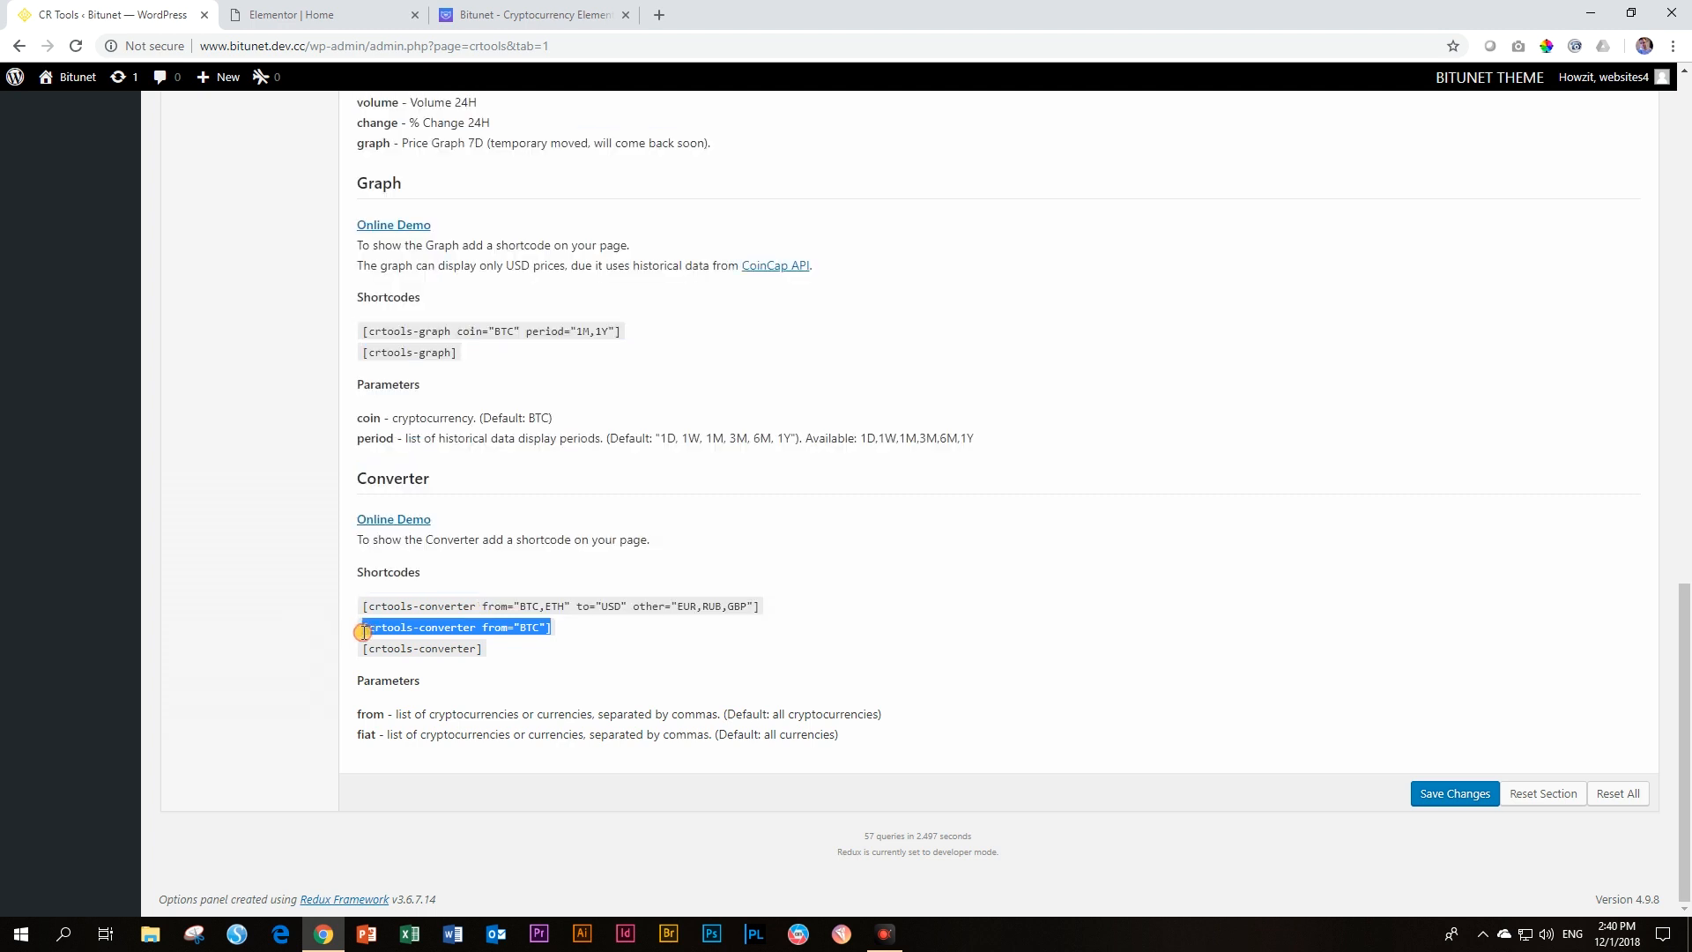
{"action": "right_click", "coordinate": [384, 631]}
{"action": "left_click", "coordinate": [418, 642]}
Step: Replace the graph shortcode in the homepage's Shortcode widget in Elementor with [crtools-converter from="BTC"]
{"action": "left_click", "coordinate": [335, 15]}
{"action": "left_click_drag", "start_coordinate": [156, 294], "coordinate": [5, 278]}
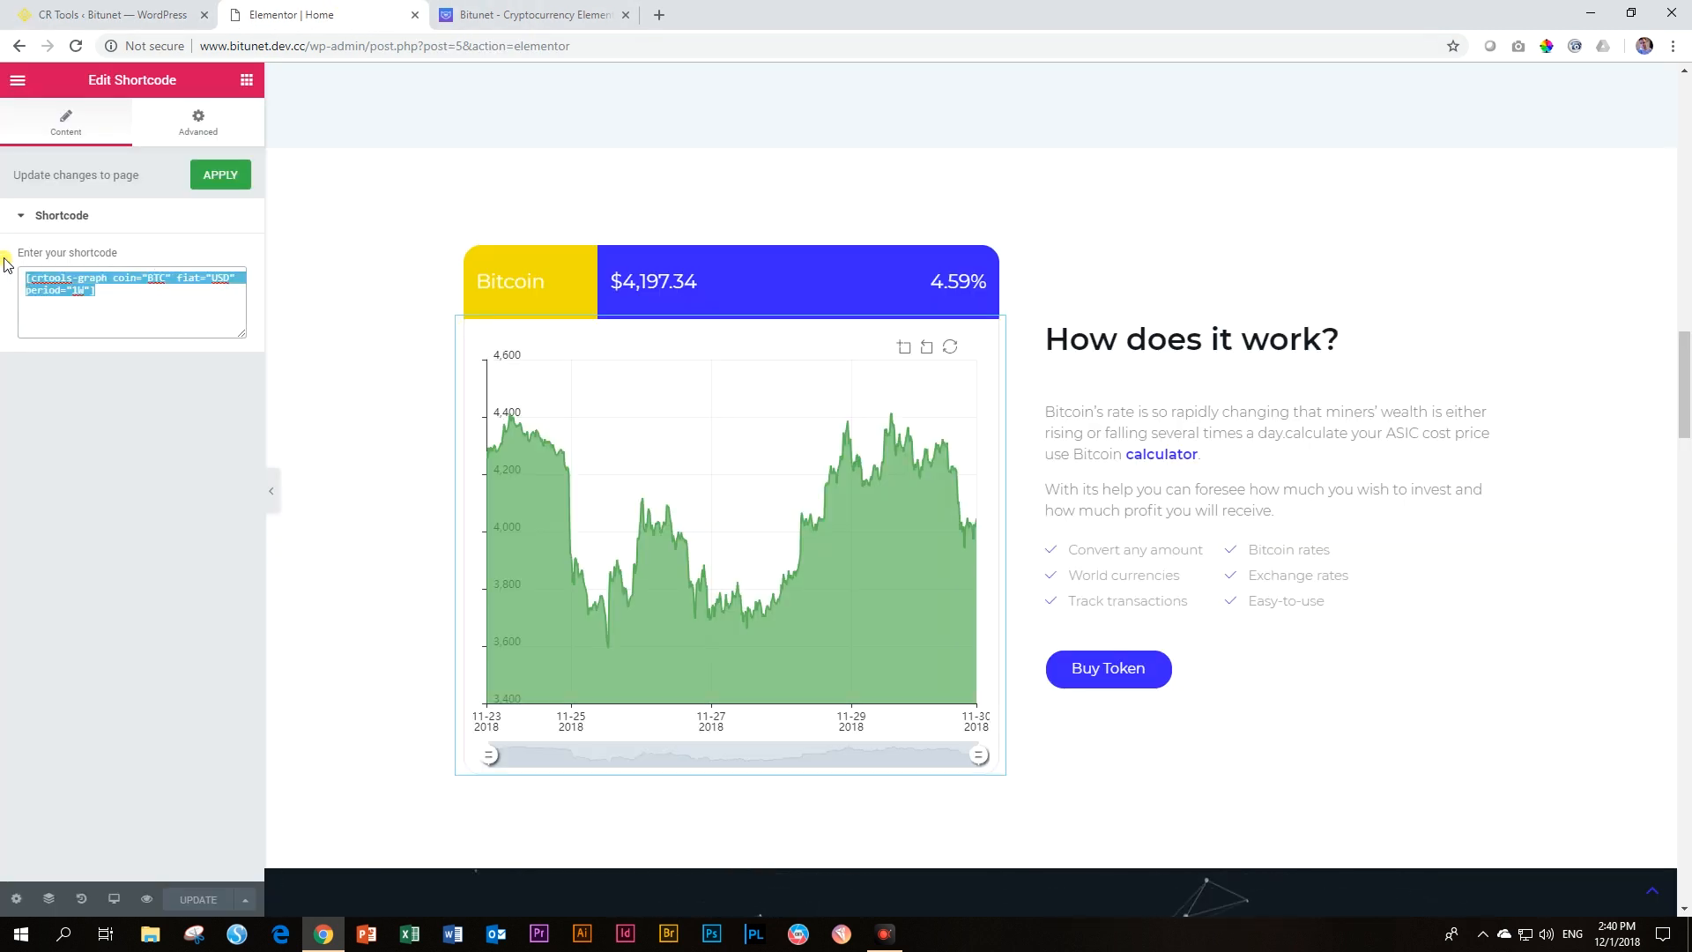
{"action": "key", "text": "ctrl+v"}
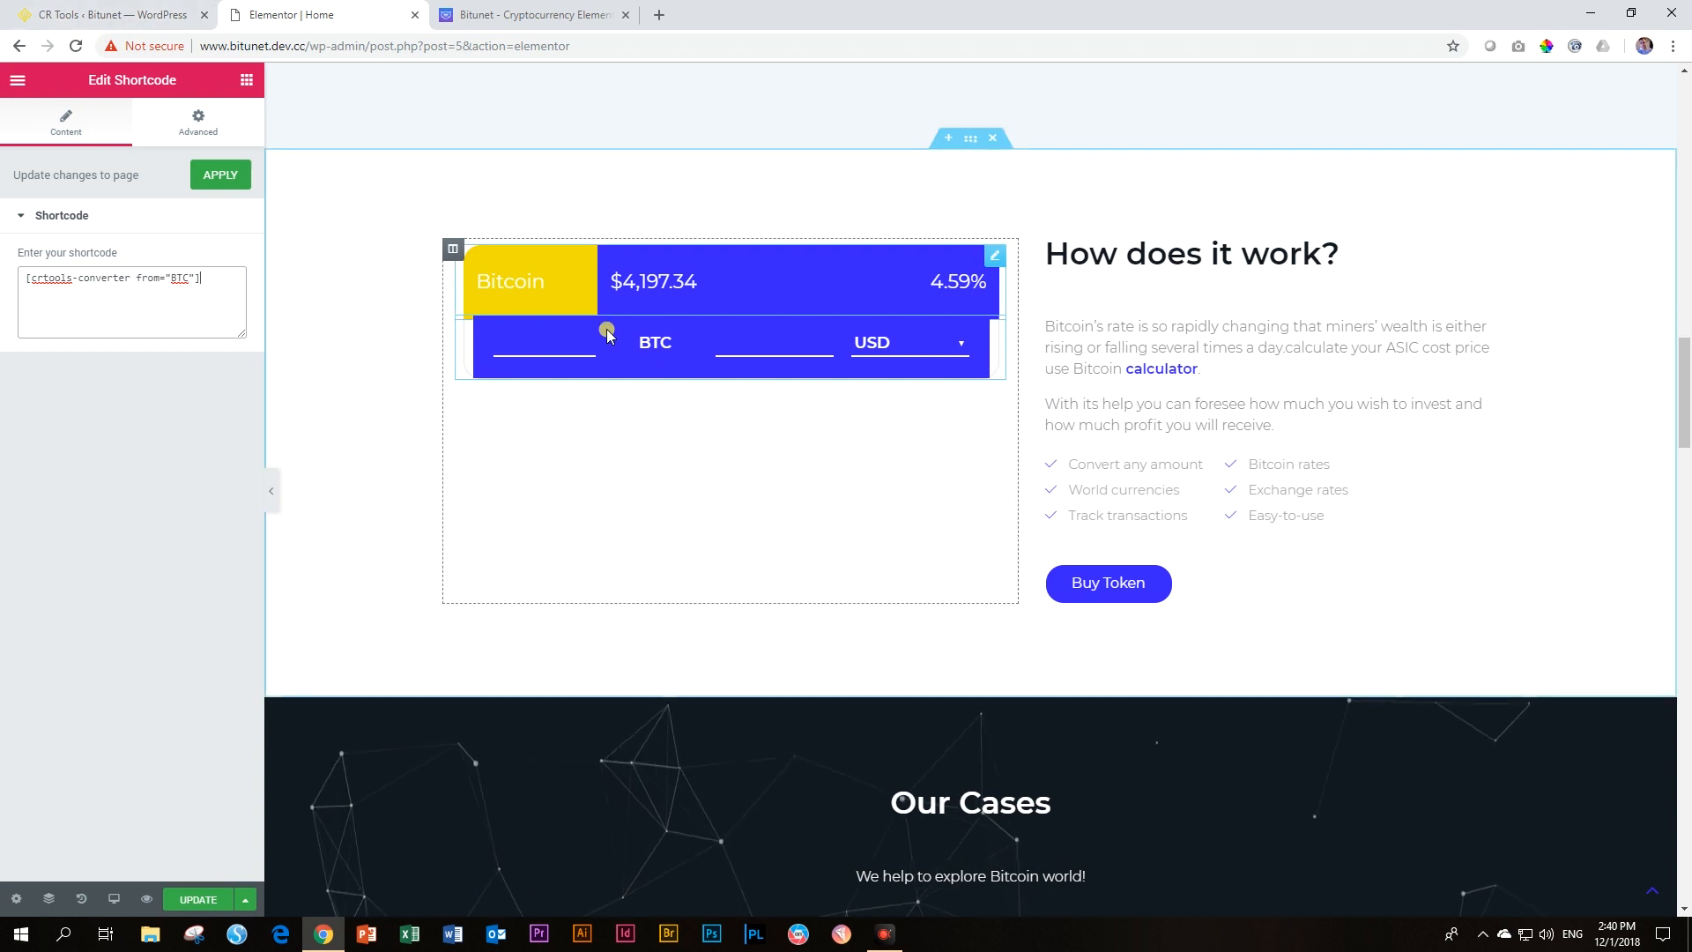
Step: Return to the CR Tools browser tab and open the Crypto Widget list of shortcodes
{"action": "left_click", "coordinate": [141, 15]}
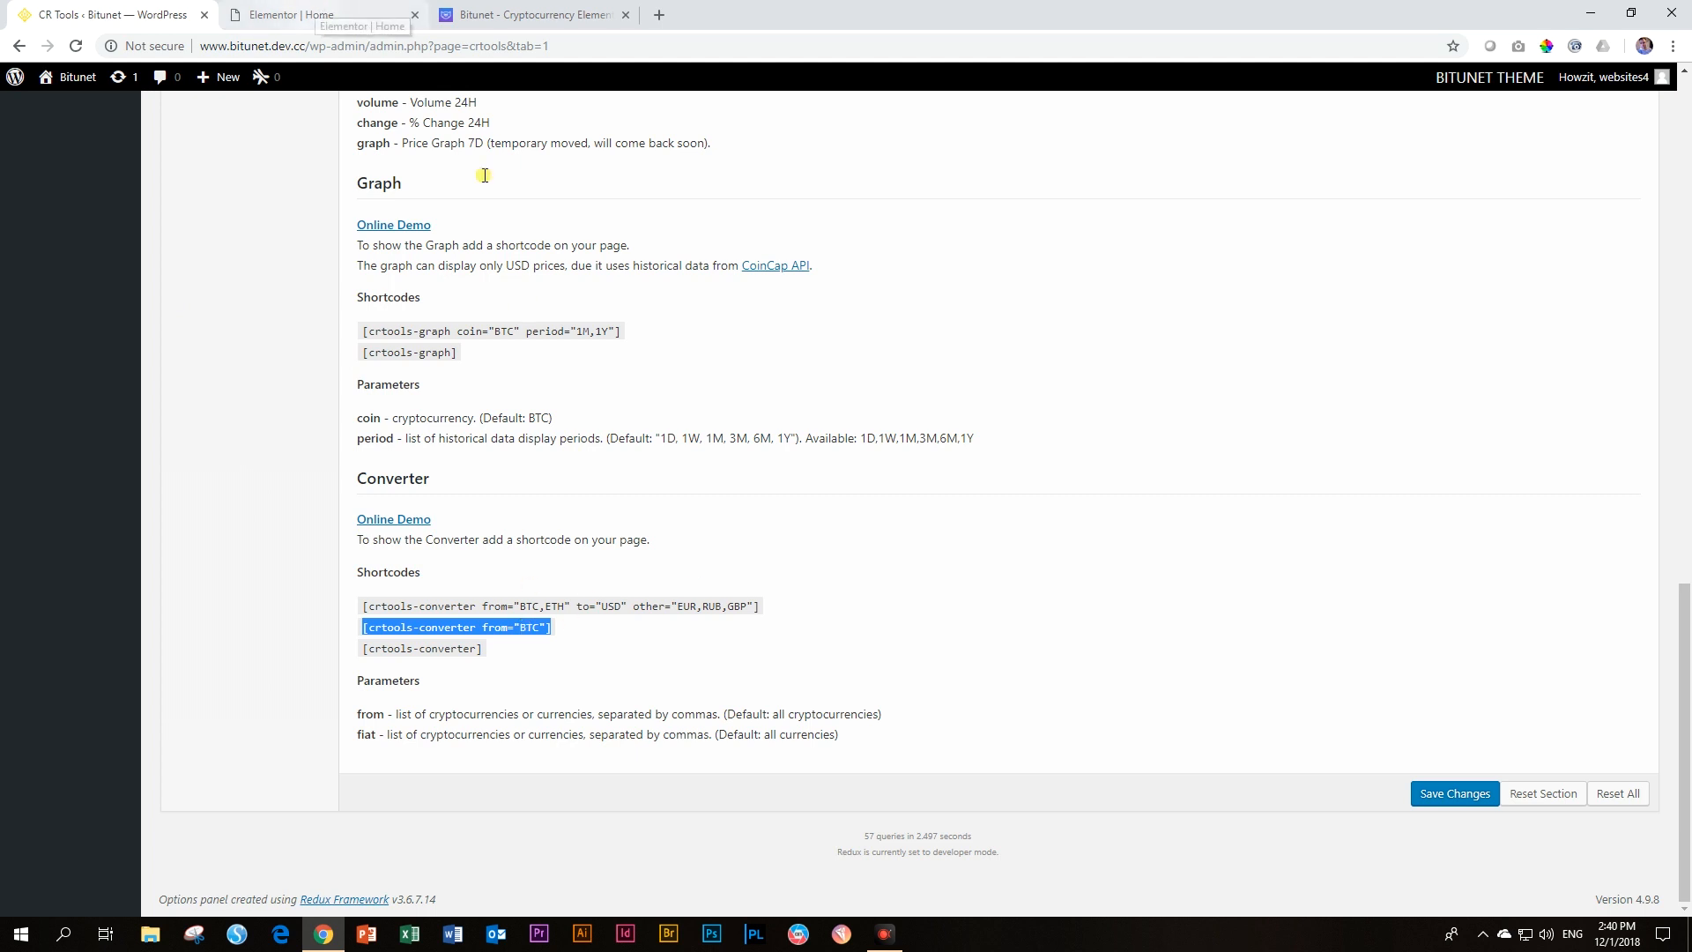
{"action": "scroll", "coordinate": [538, 480], "scroll_direction": "up", "scroll_amount": 15}
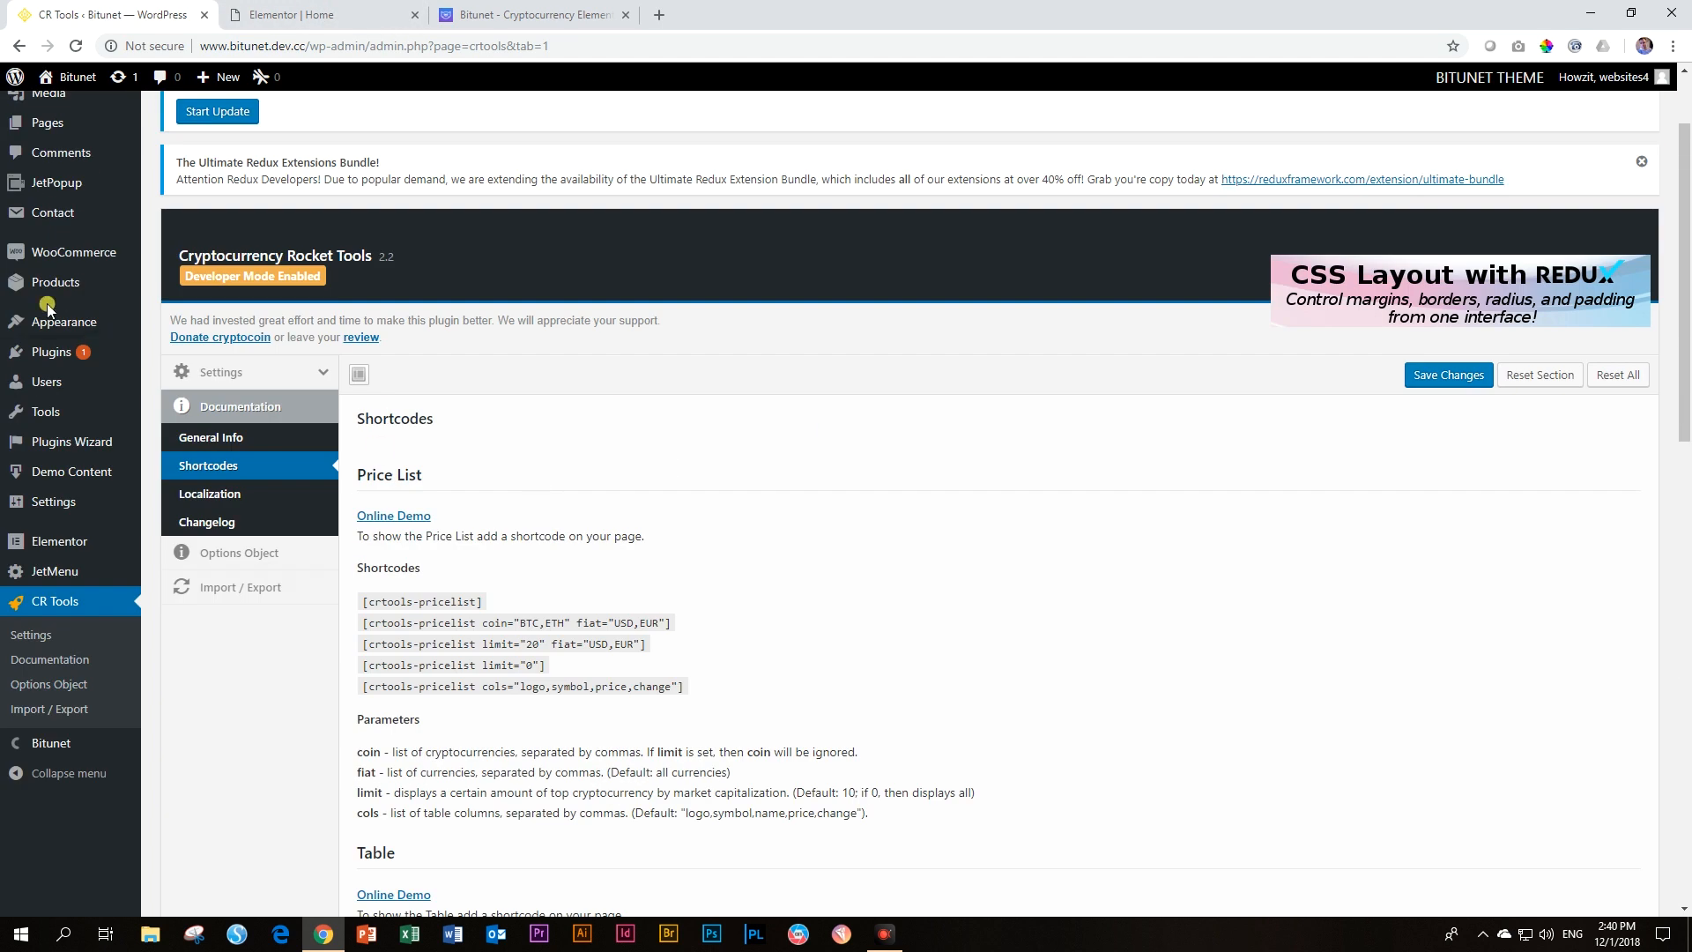
{"action": "scroll", "coordinate": [45, 303], "scroll_direction": "up", "scroll_amount": 2}
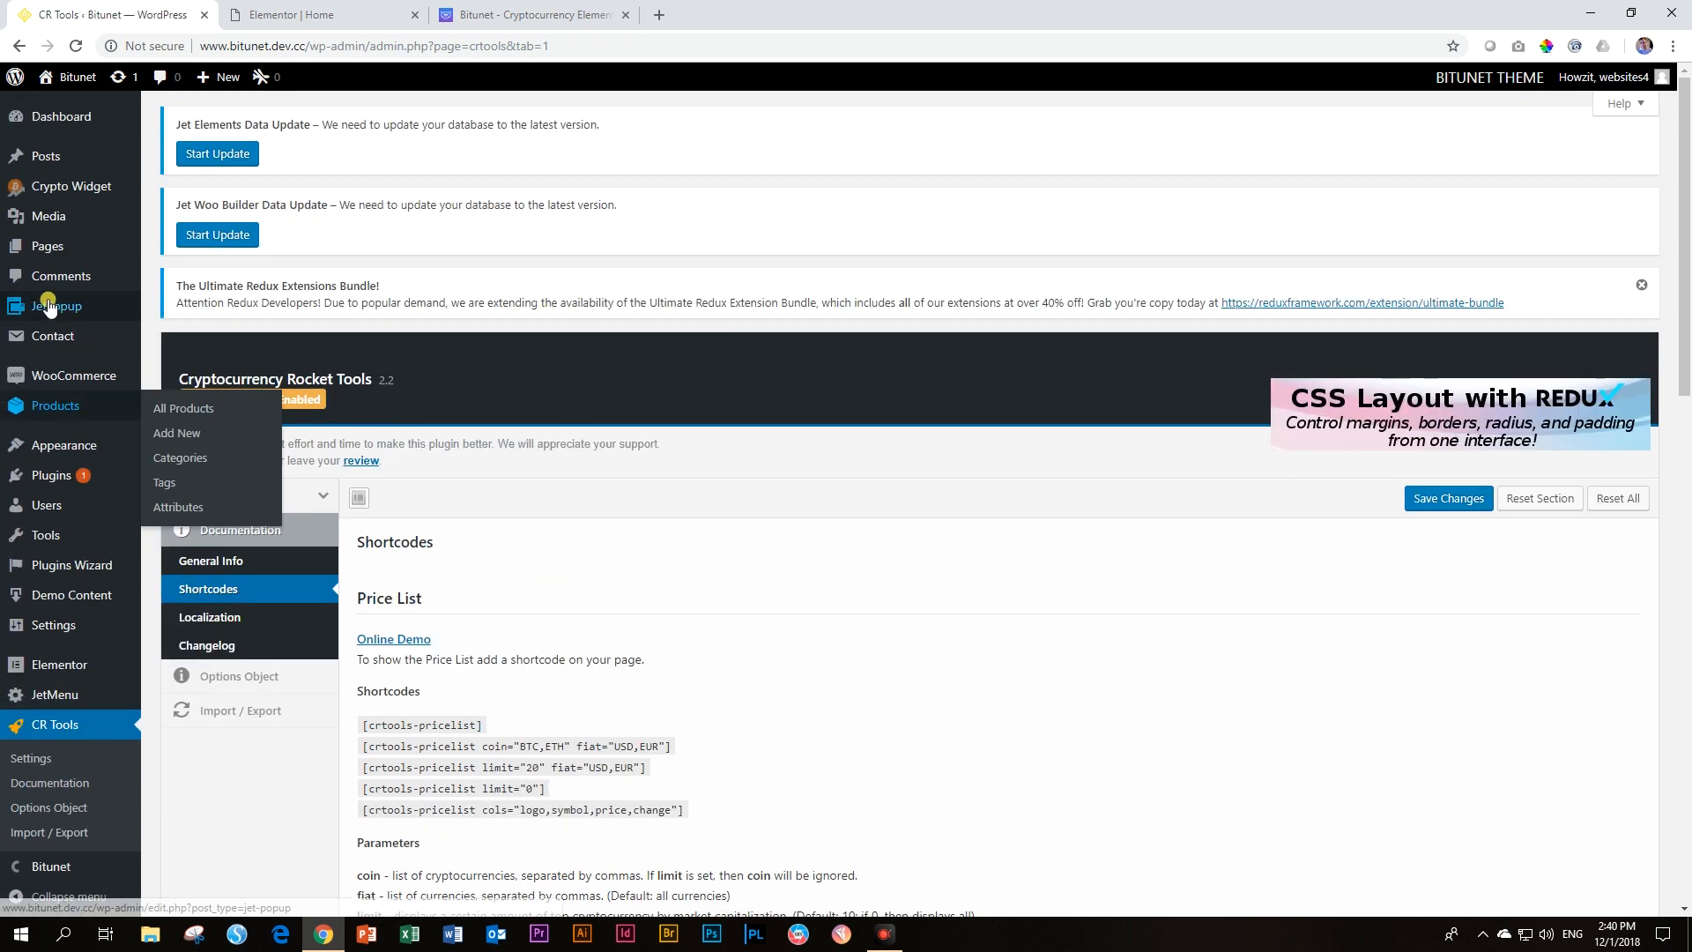
{"action": "mouse_move", "coordinate": [76, 191]}
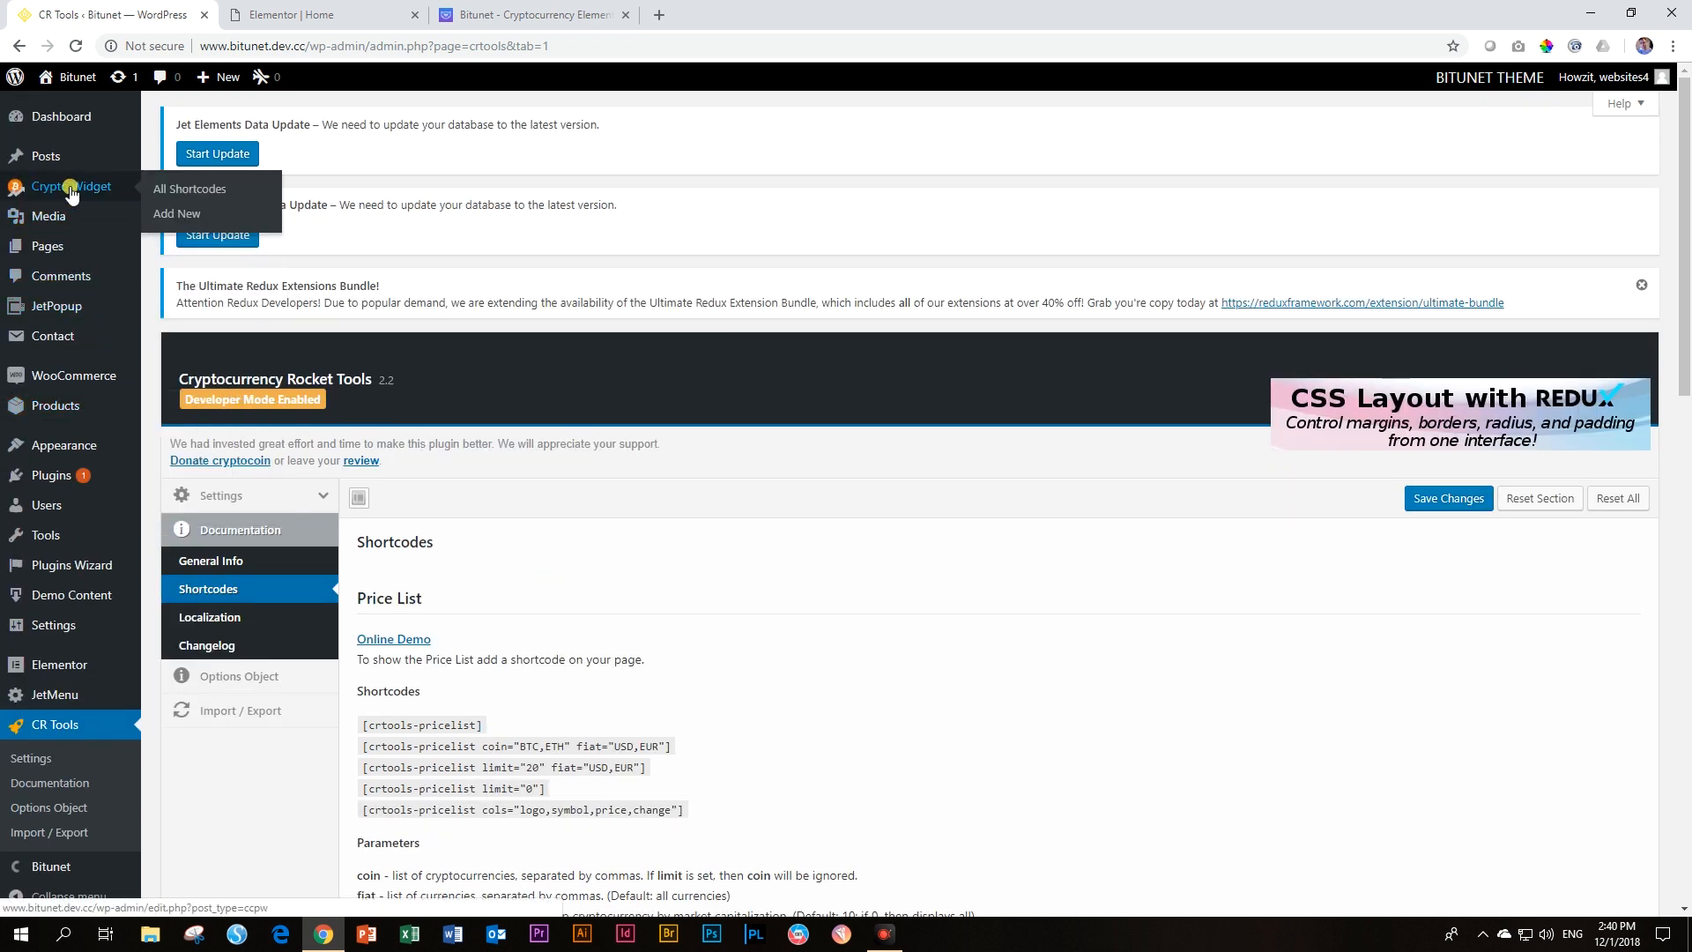
{"action": "left_click", "coordinate": [66, 192]}
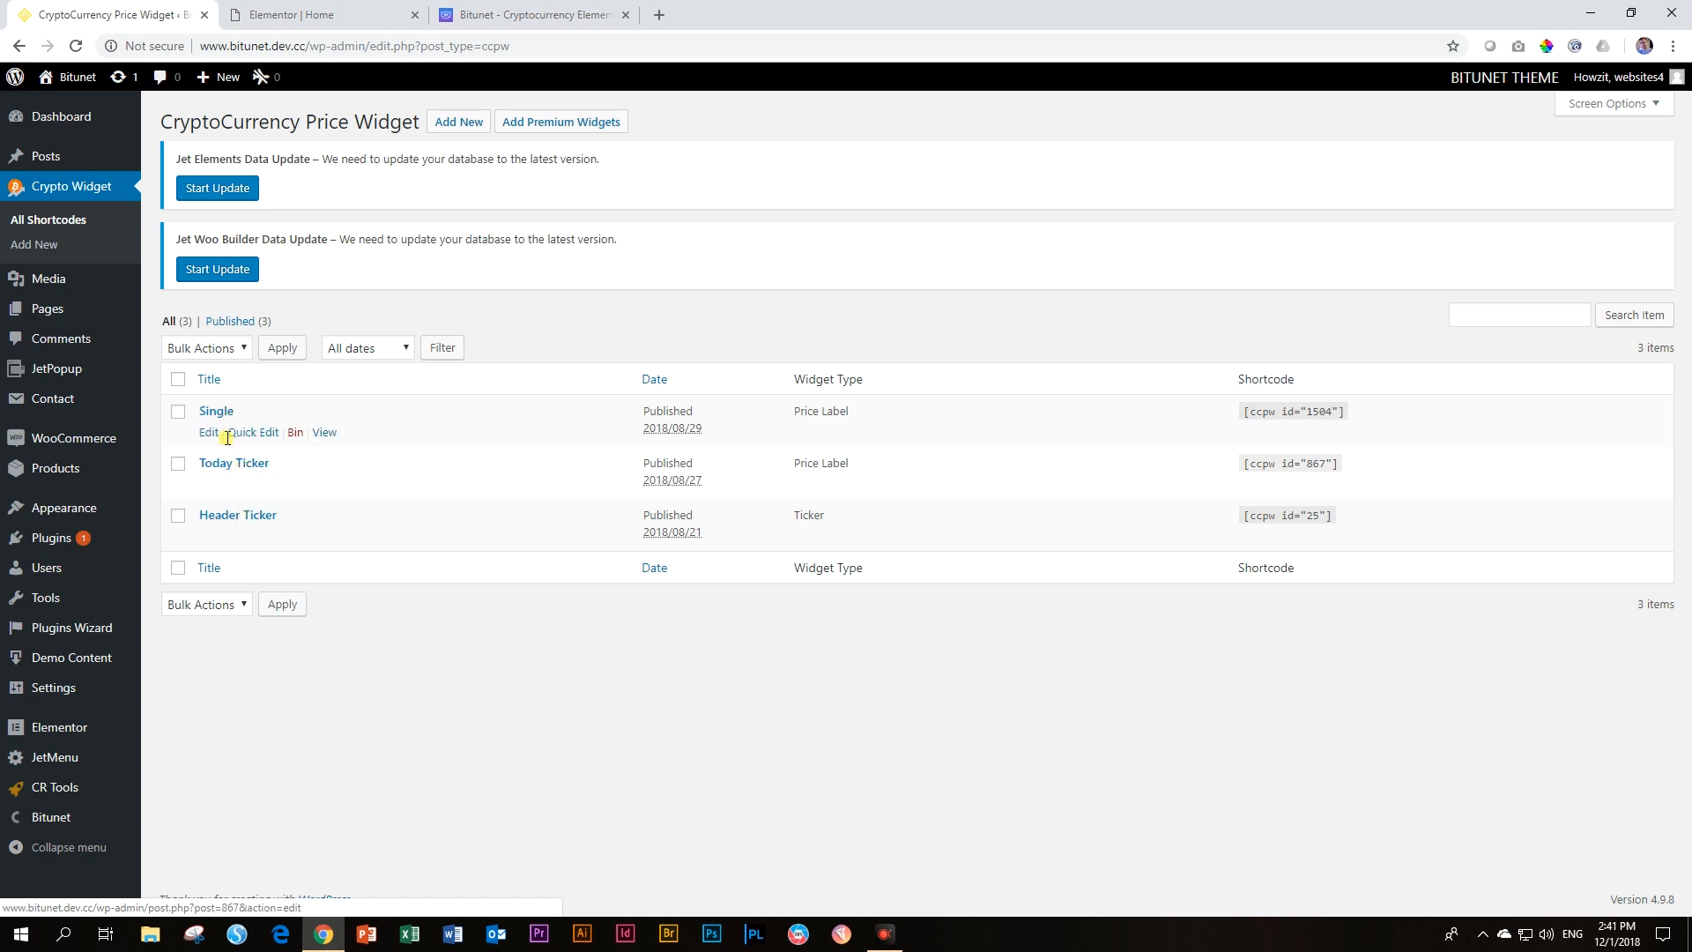
Step: Switch to the Elementor homepage editor and set the Bitcoin price bar's Ticker widget to Today Ticker
{"action": "left_click", "coordinate": [319, 15]}
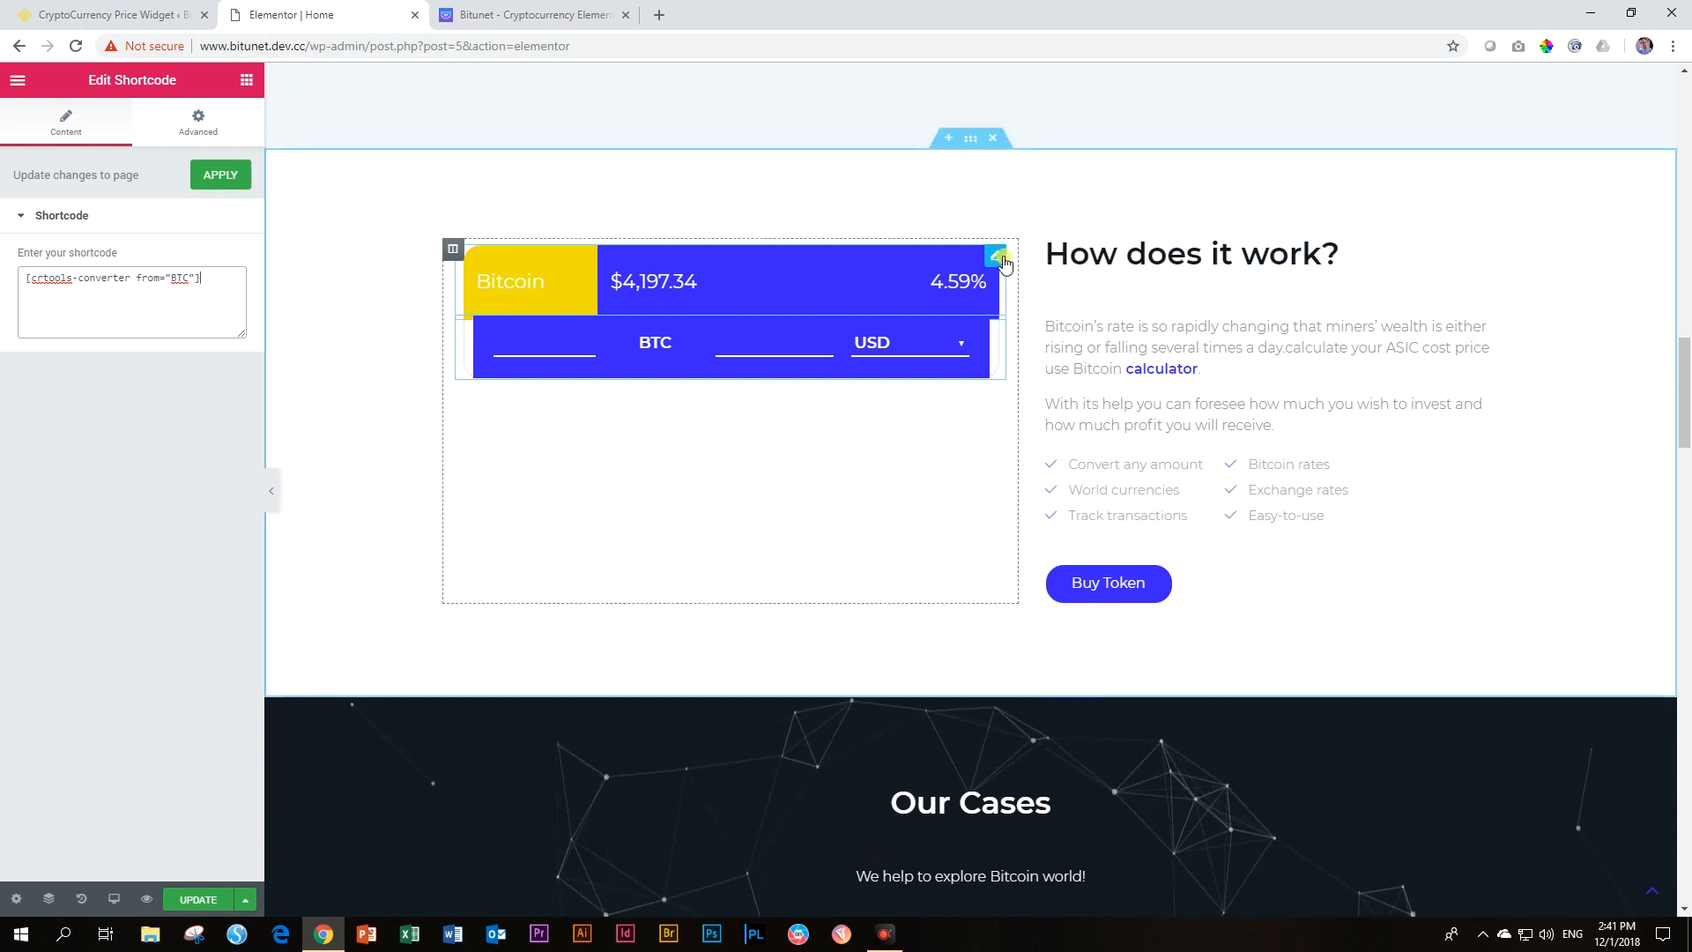
{"action": "left_click", "coordinate": [994, 251]}
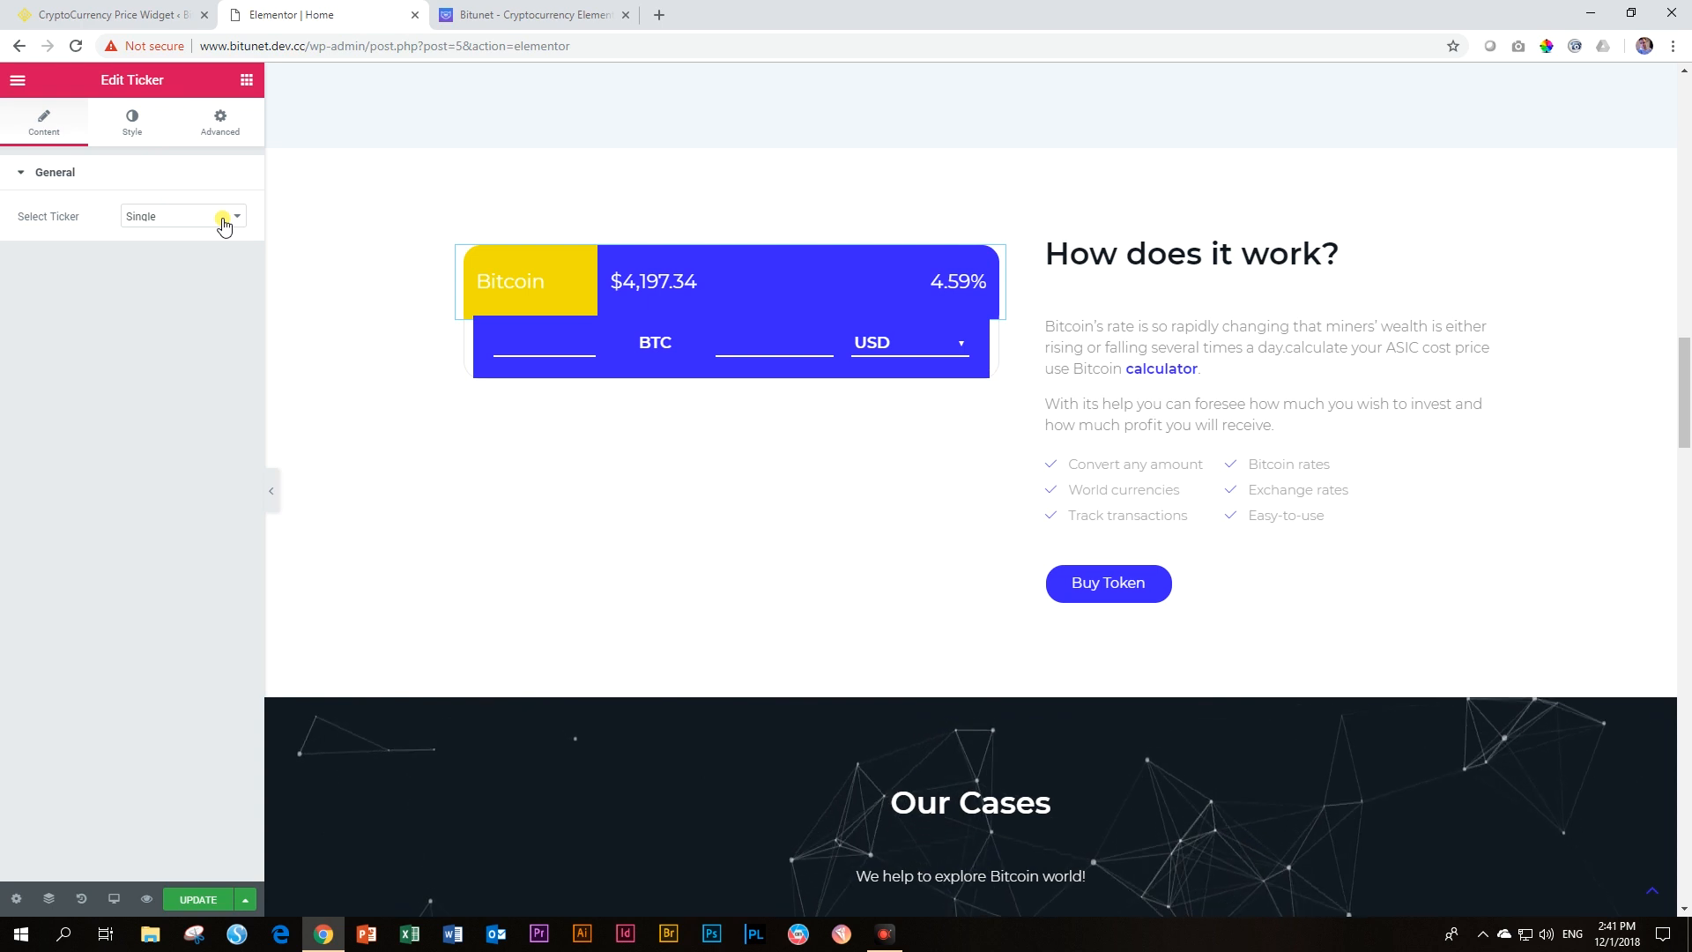
{"action": "left_click", "coordinate": [160, 221]}
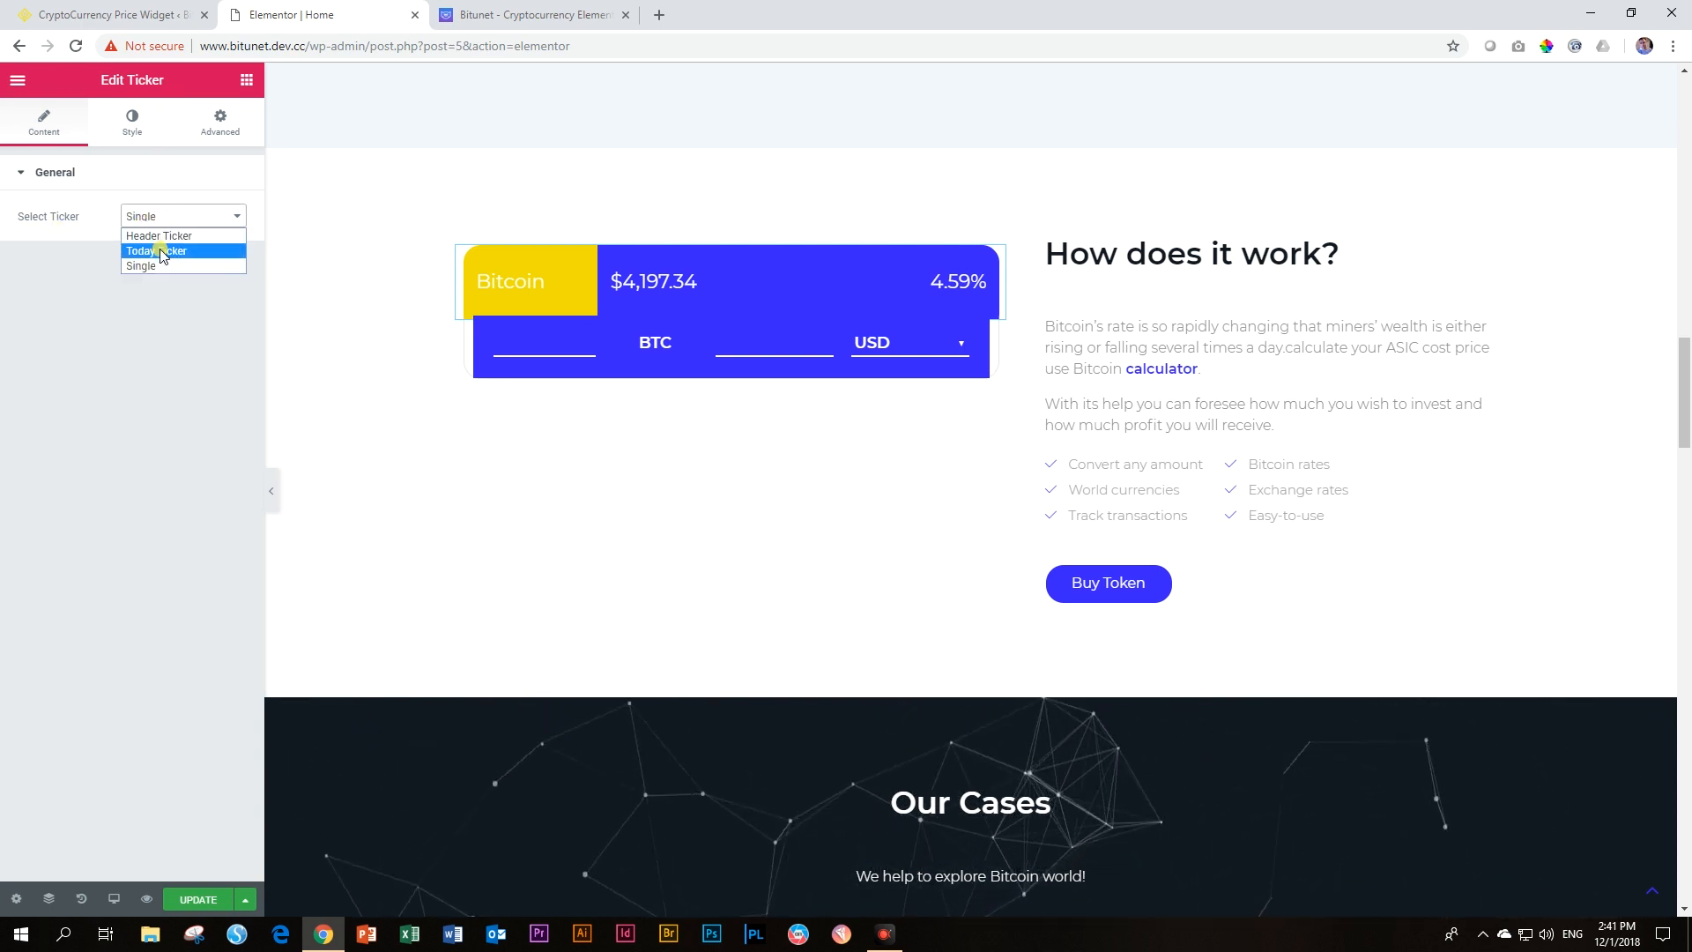
{"action": "left_click", "coordinate": [161, 250]}
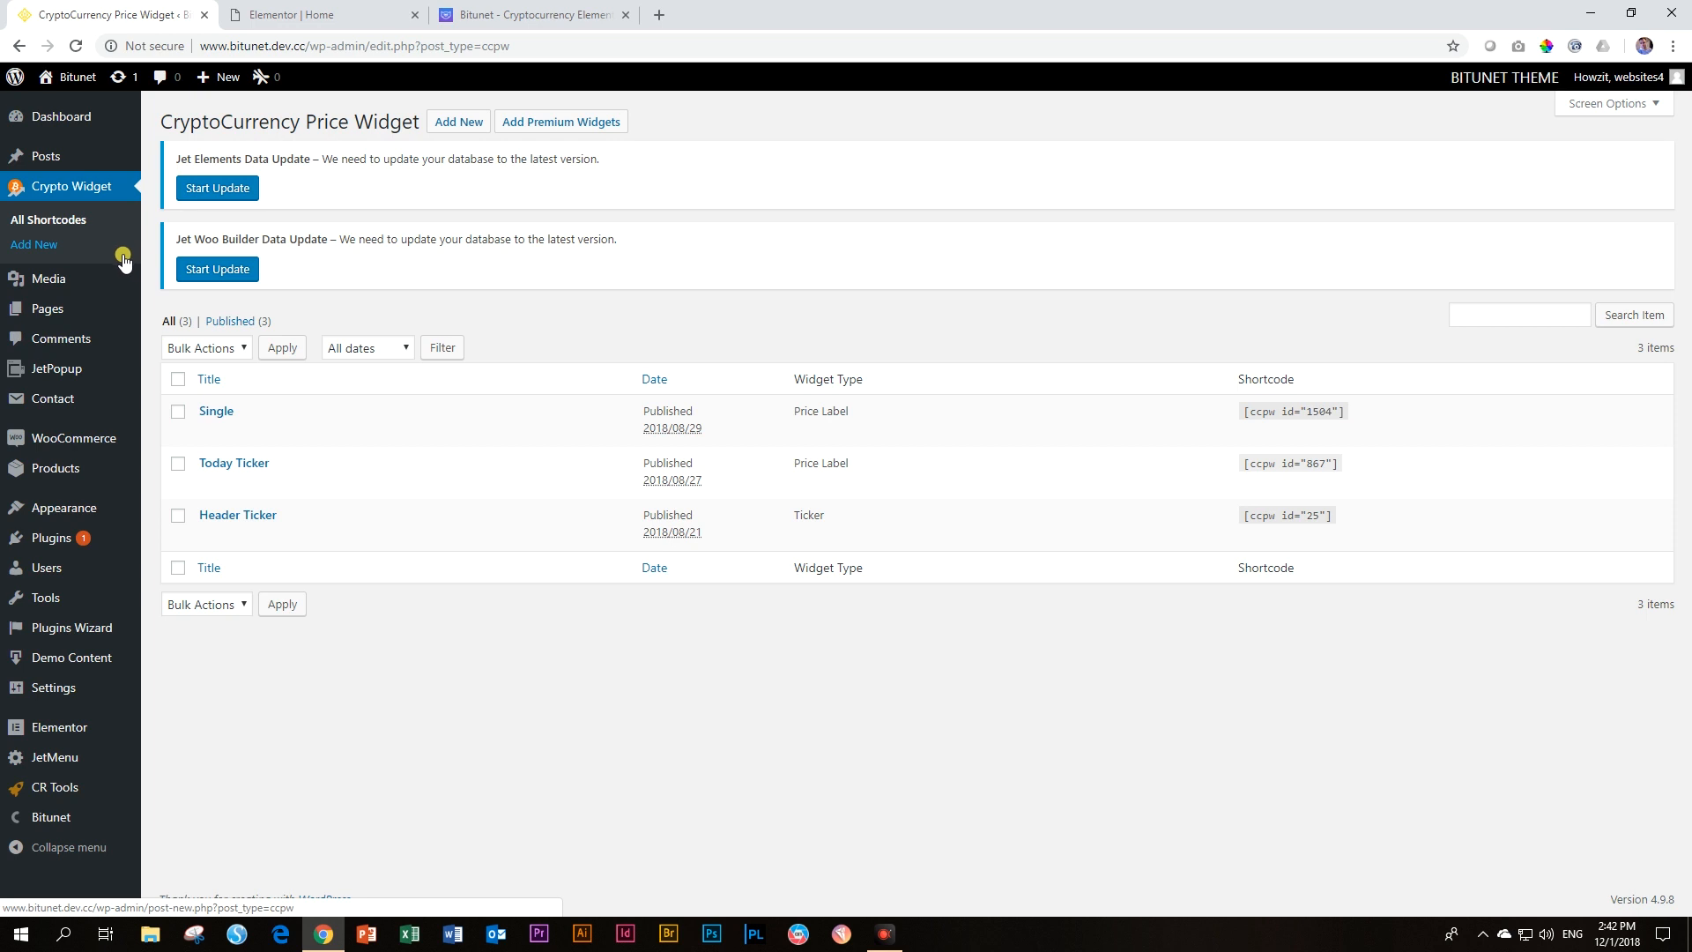
Step: Open the theme customiser from the Crypto Widget browser tab and review the General Settings, Graph and Table options under Settings
{"action": "mouse_move", "coordinate": [94, 515]}
{"action": "left_click", "coordinate": [173, 541]}
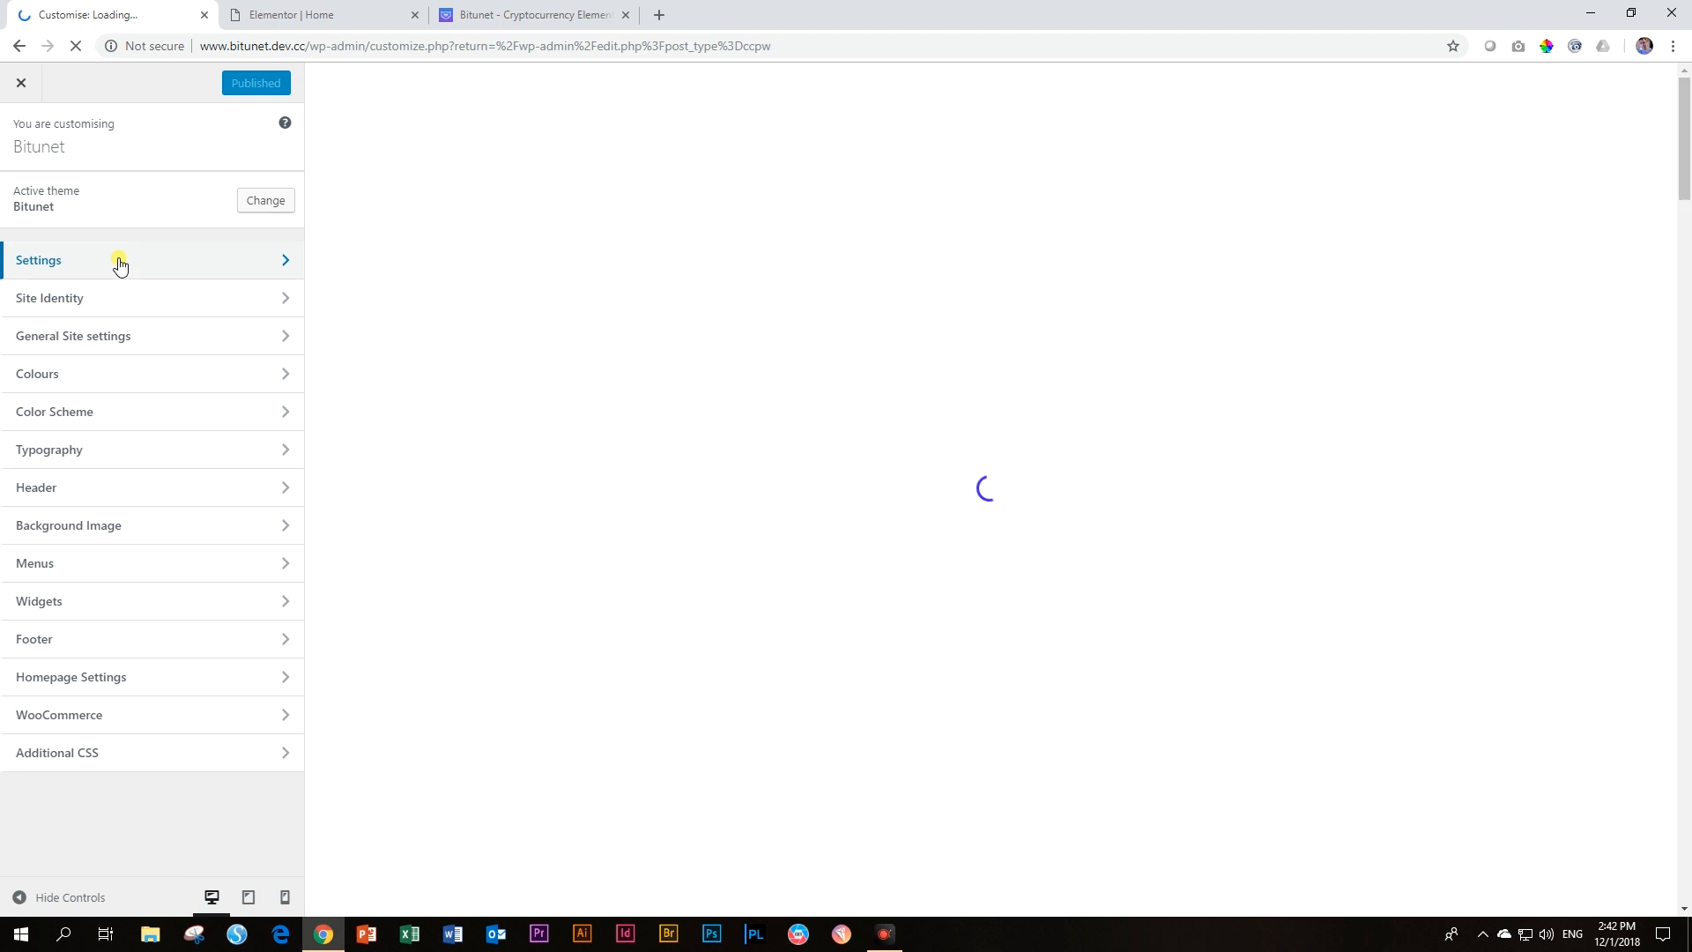
{"action": "left_click", "coordinate": [119, 263]}
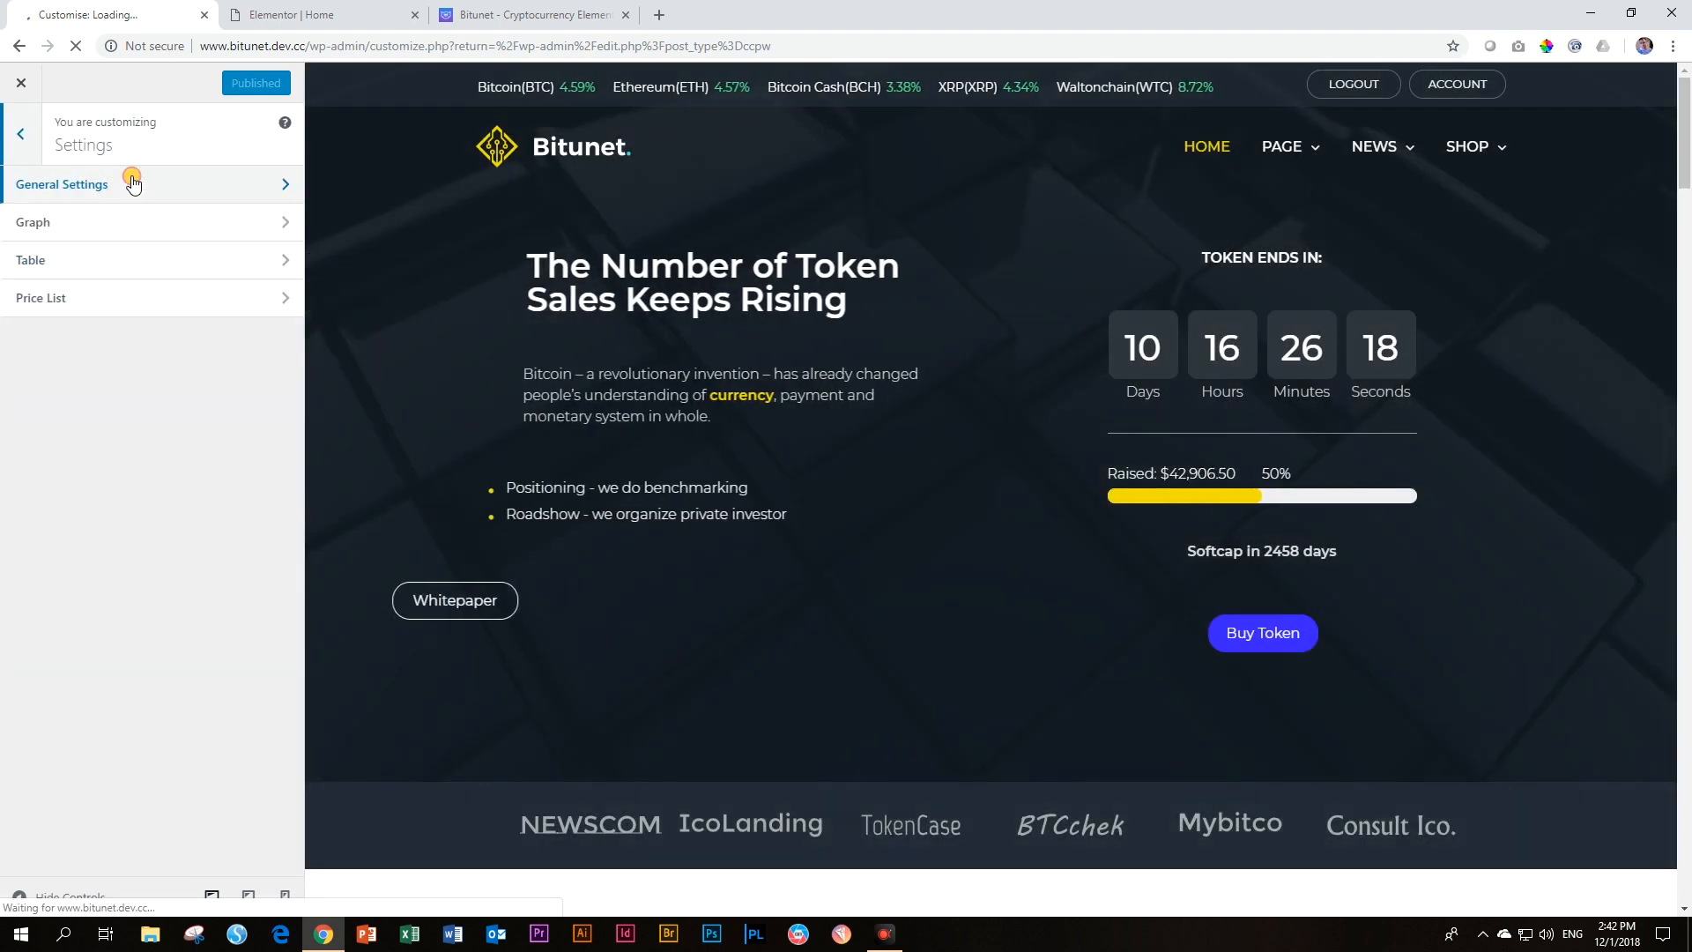
{"action": "left_click", "coordinate": [133, 183]}
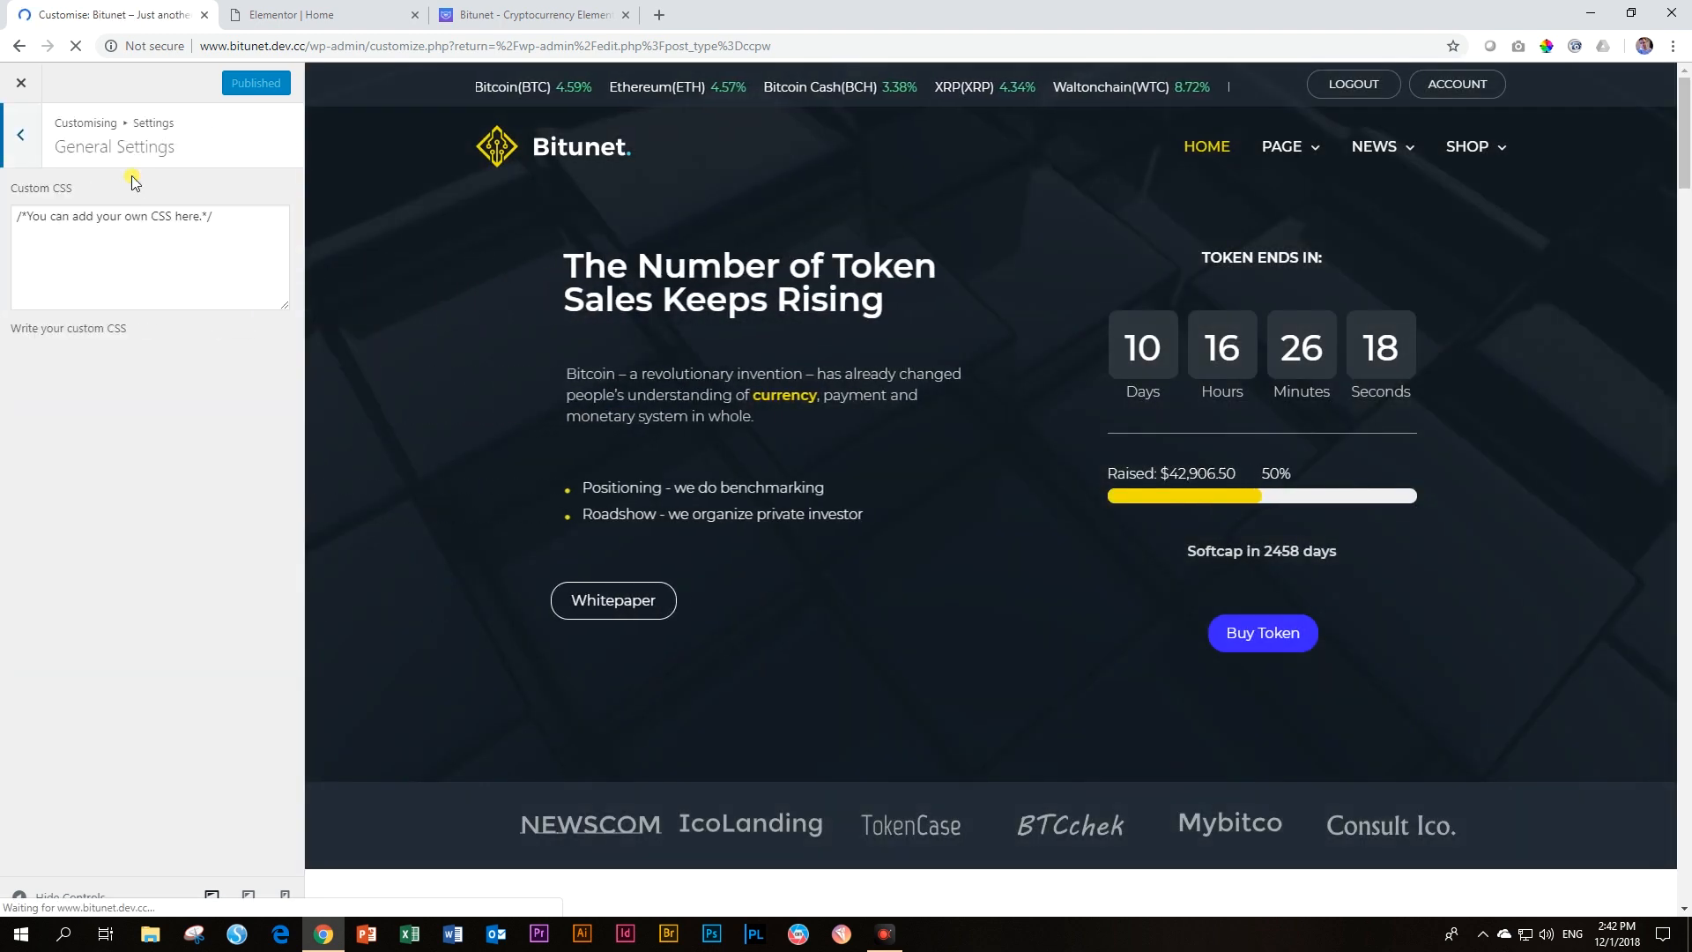
{"action": "left_click", "coordinate": [23, 149]}
{"action": "left_click", "coordinate": [83, 231]}
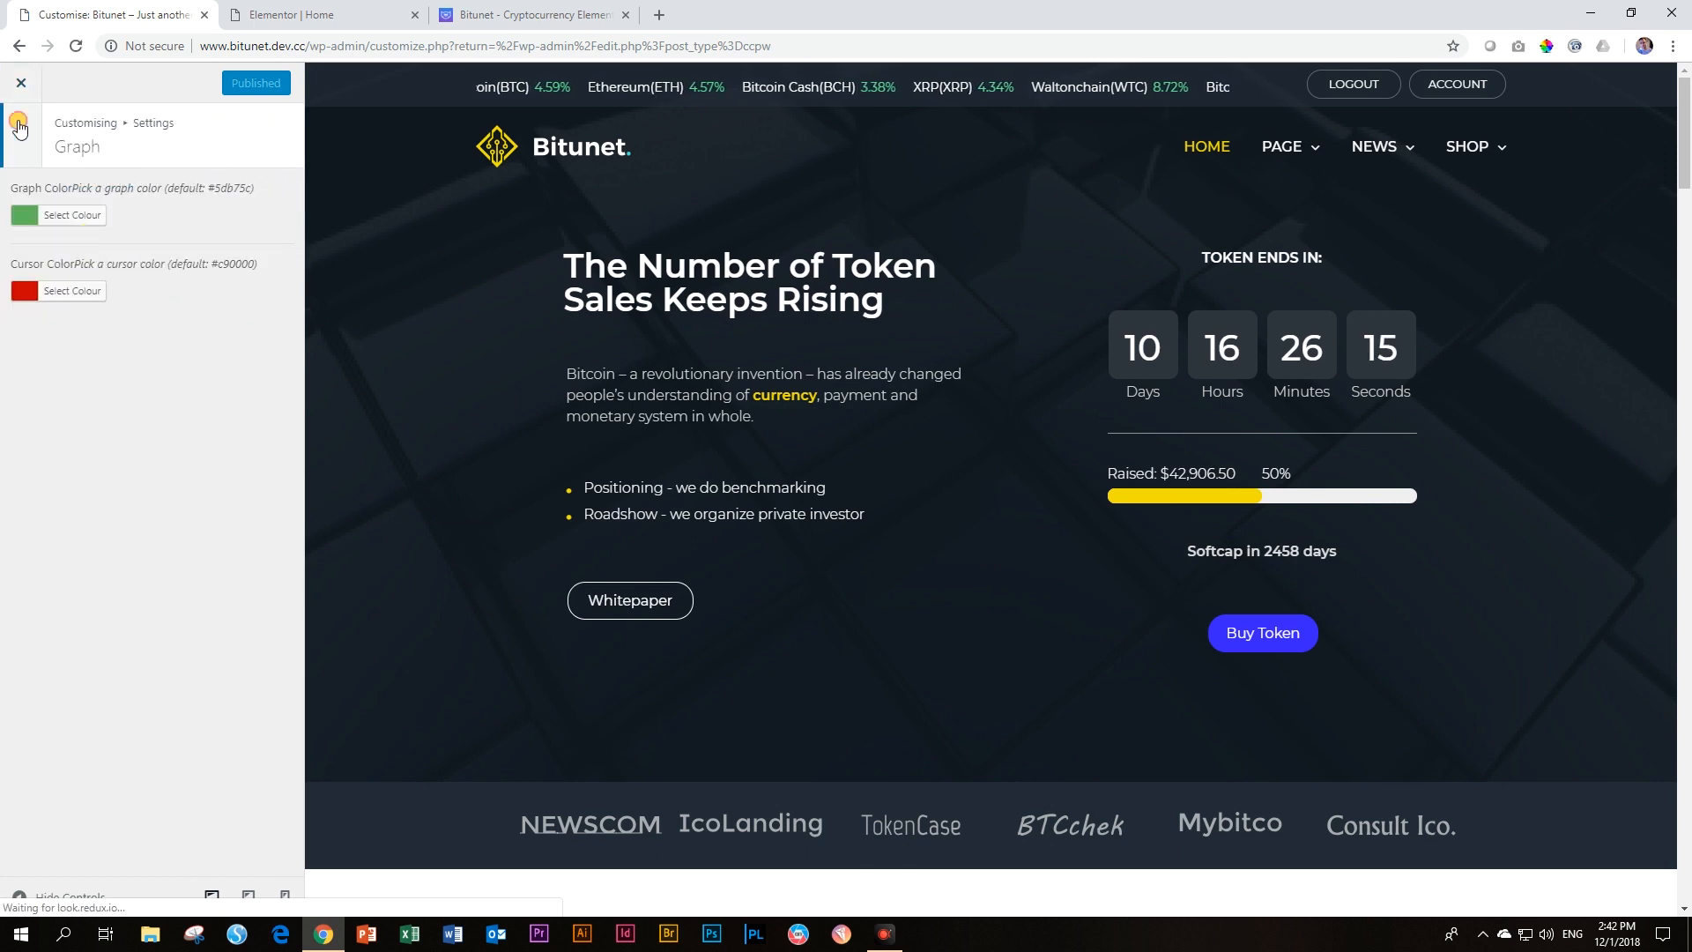
{"action": "left_click", "coordinate": [19, 127]}
{"action": "left_click", "coordinate": [69, 259]}
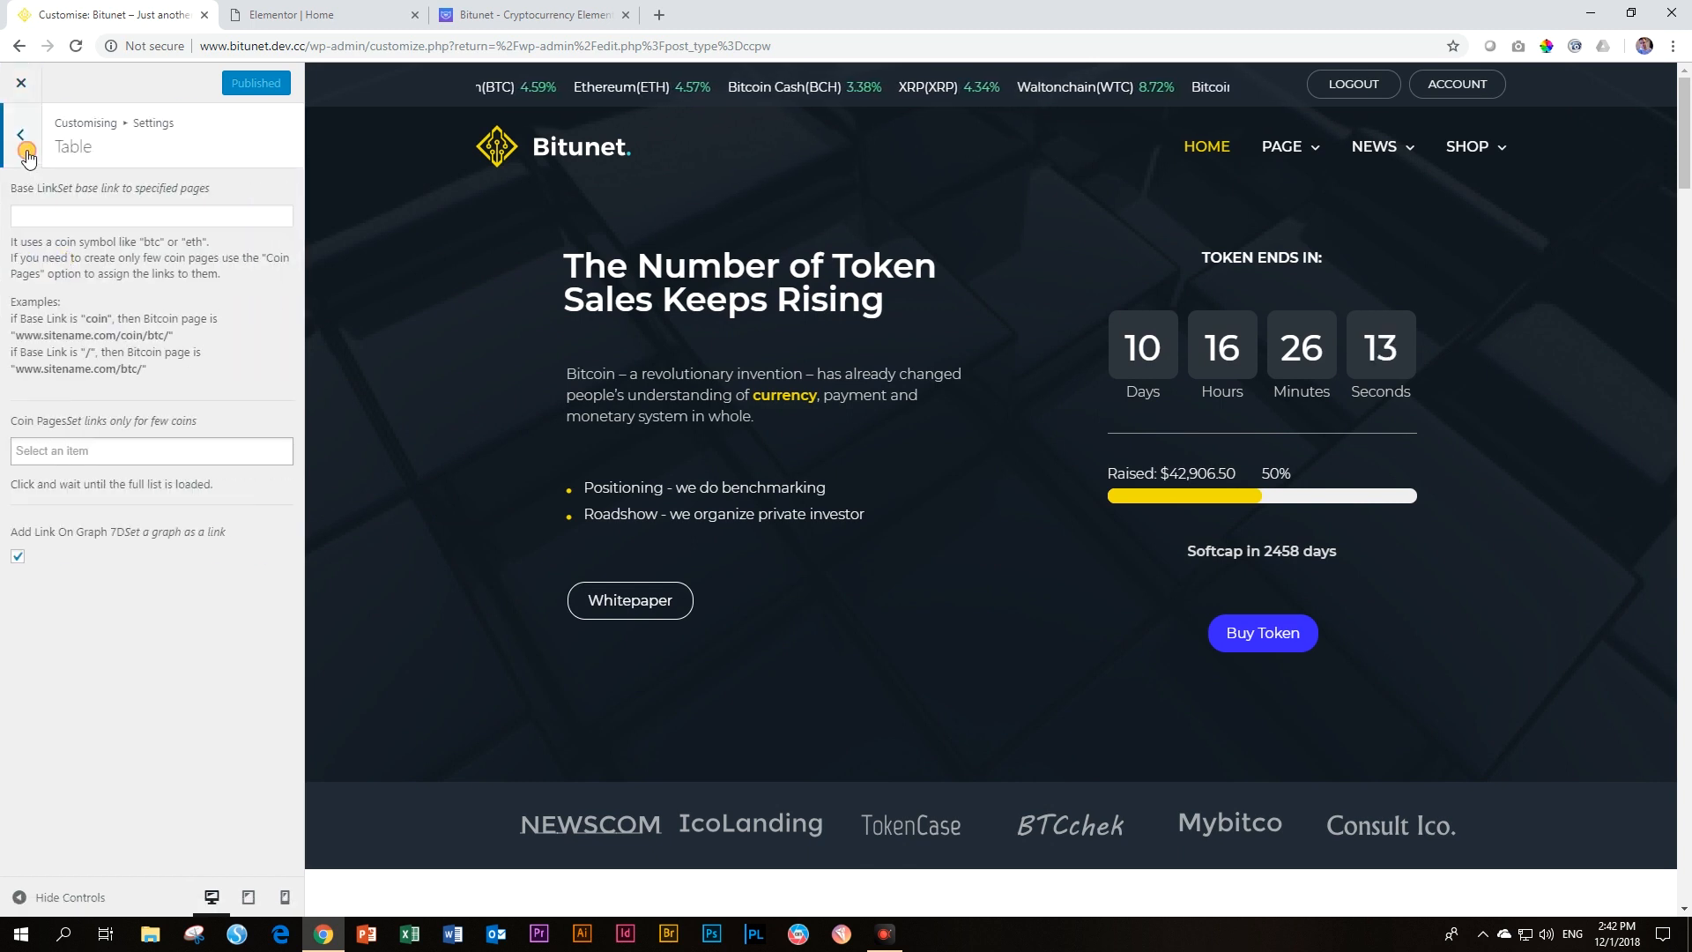
{"action": "left_click", "coordinate": [26, 156]}
{"action": "left_click", "coordinate": [26, 154]}
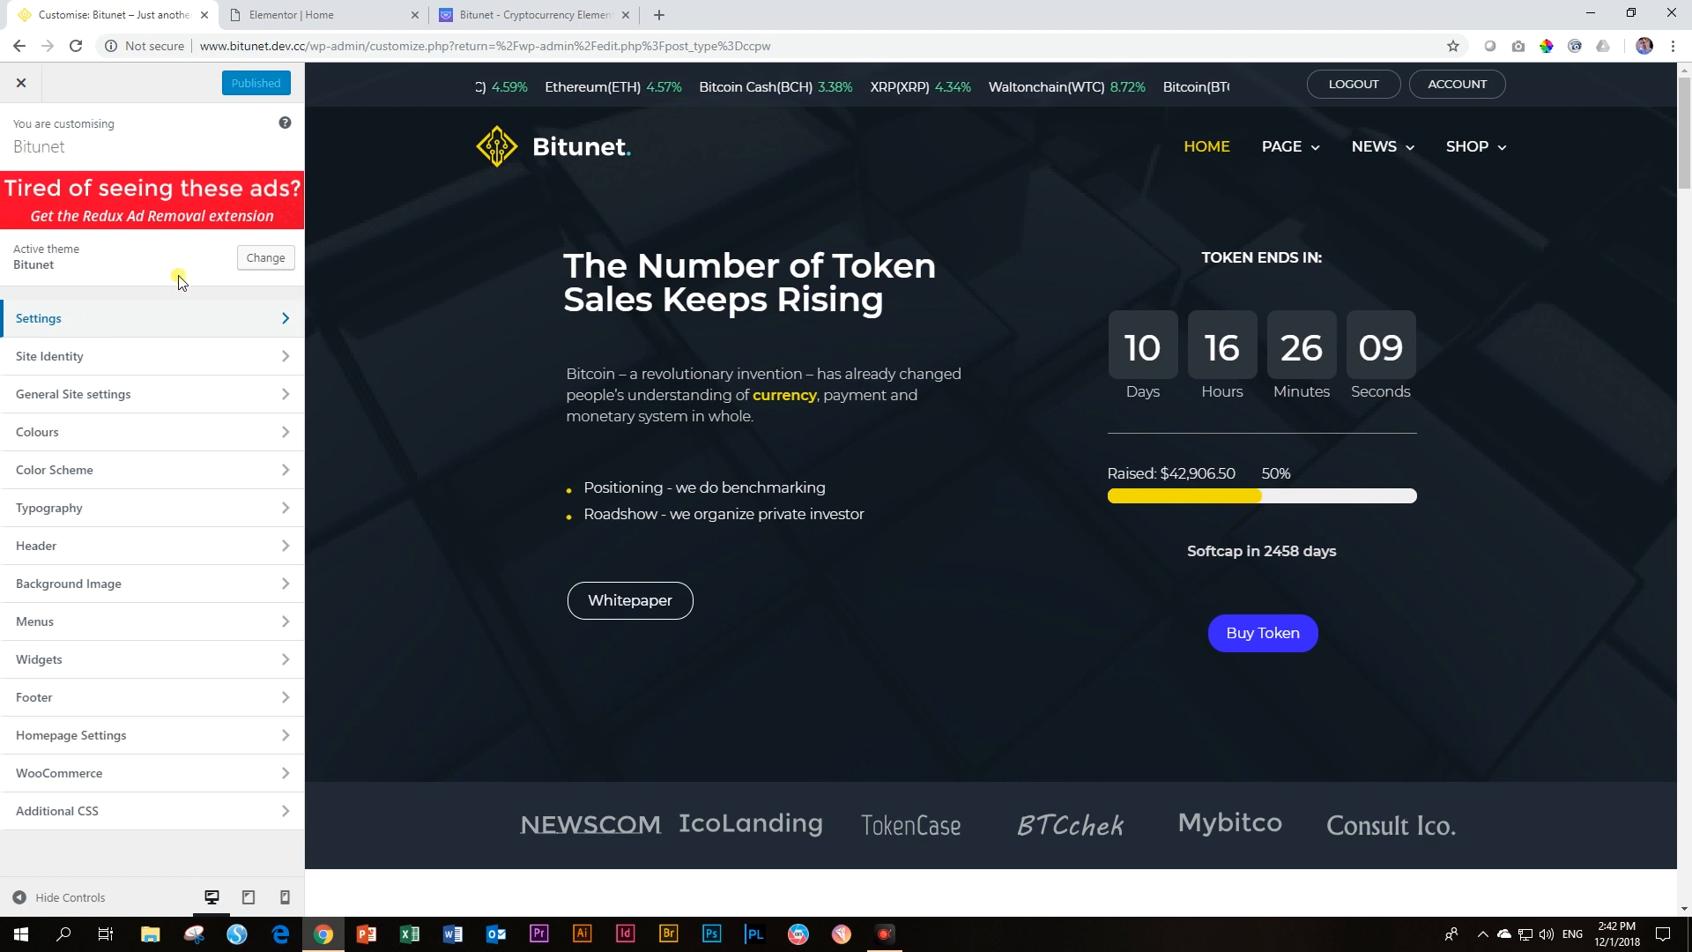
Step: Review the customiser's Site Identity, General Site settings and Menus sections, and close the customiser
{"action": "left_click", "coordinate": [172, 356]}
{"action": "left_click", "coordinate": [21, 135]}
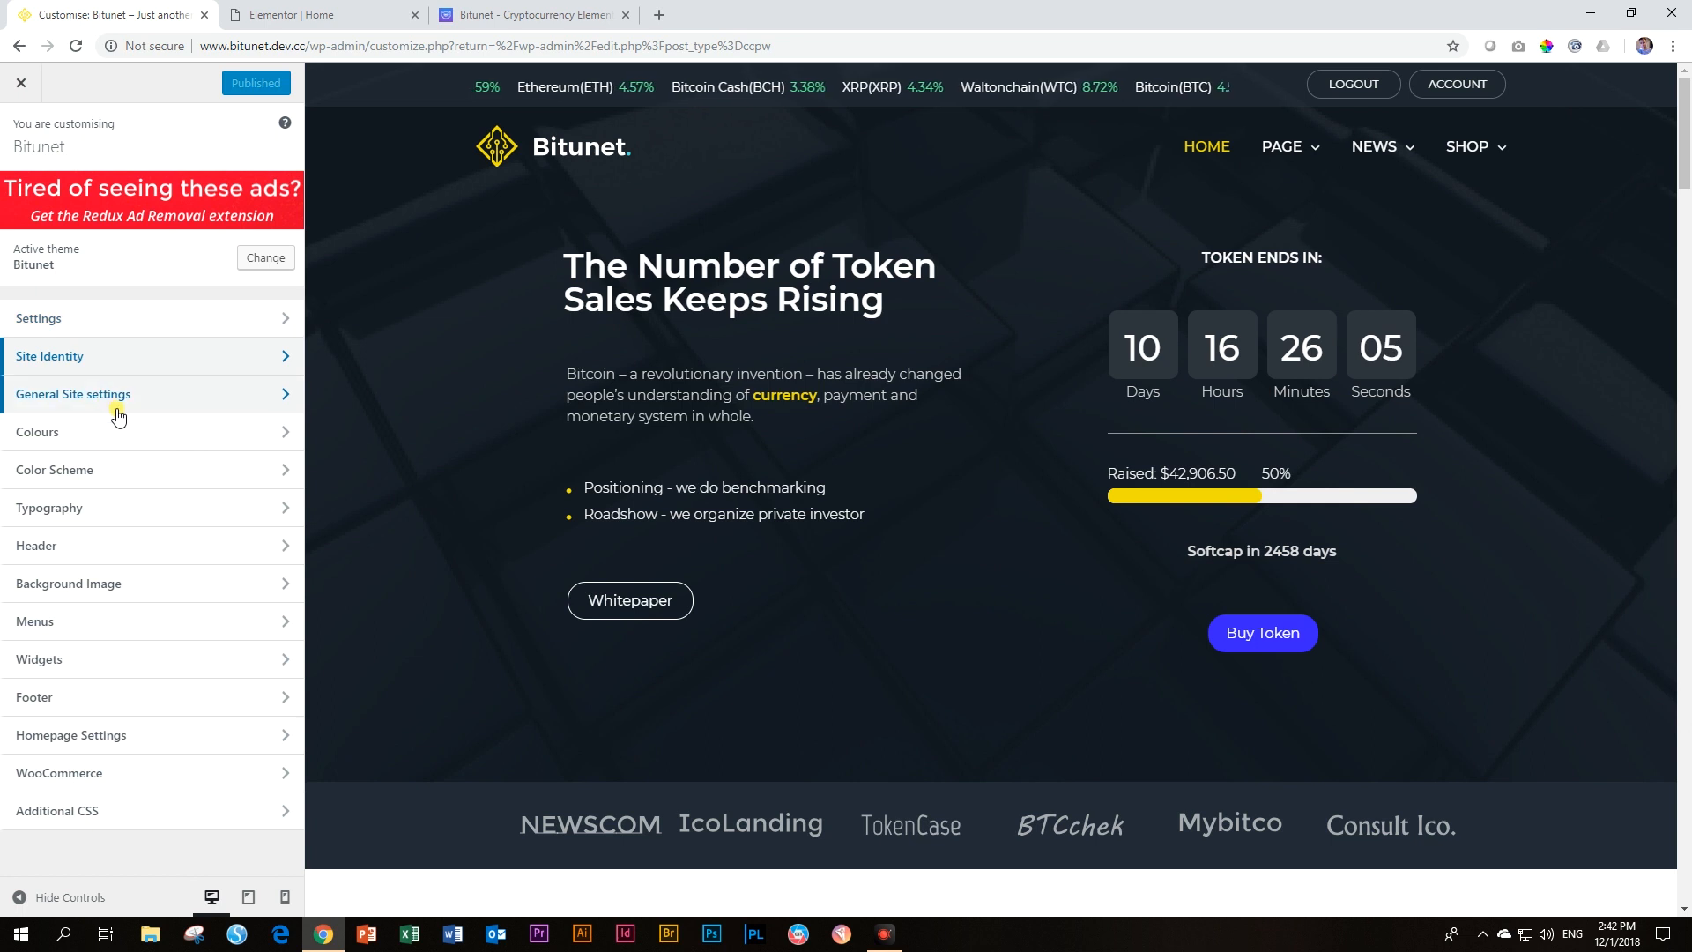
{"action": "left_click", "coordinate": [117, 413]}
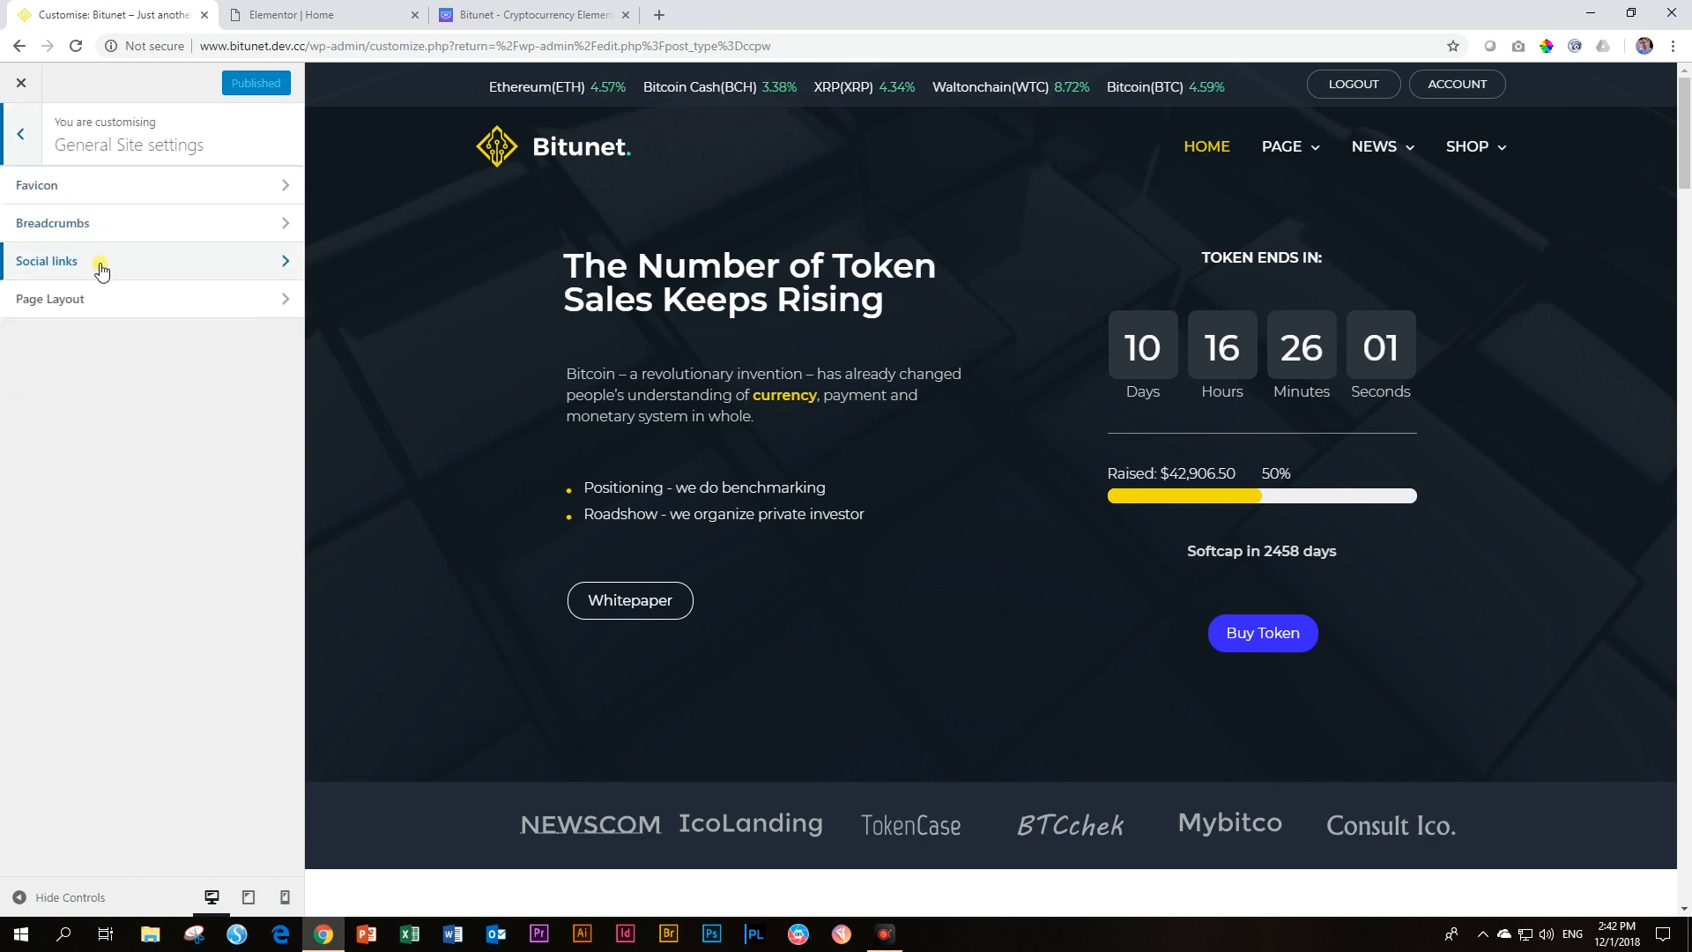
{"action": "left_click", "coordinate": [20, 134]}
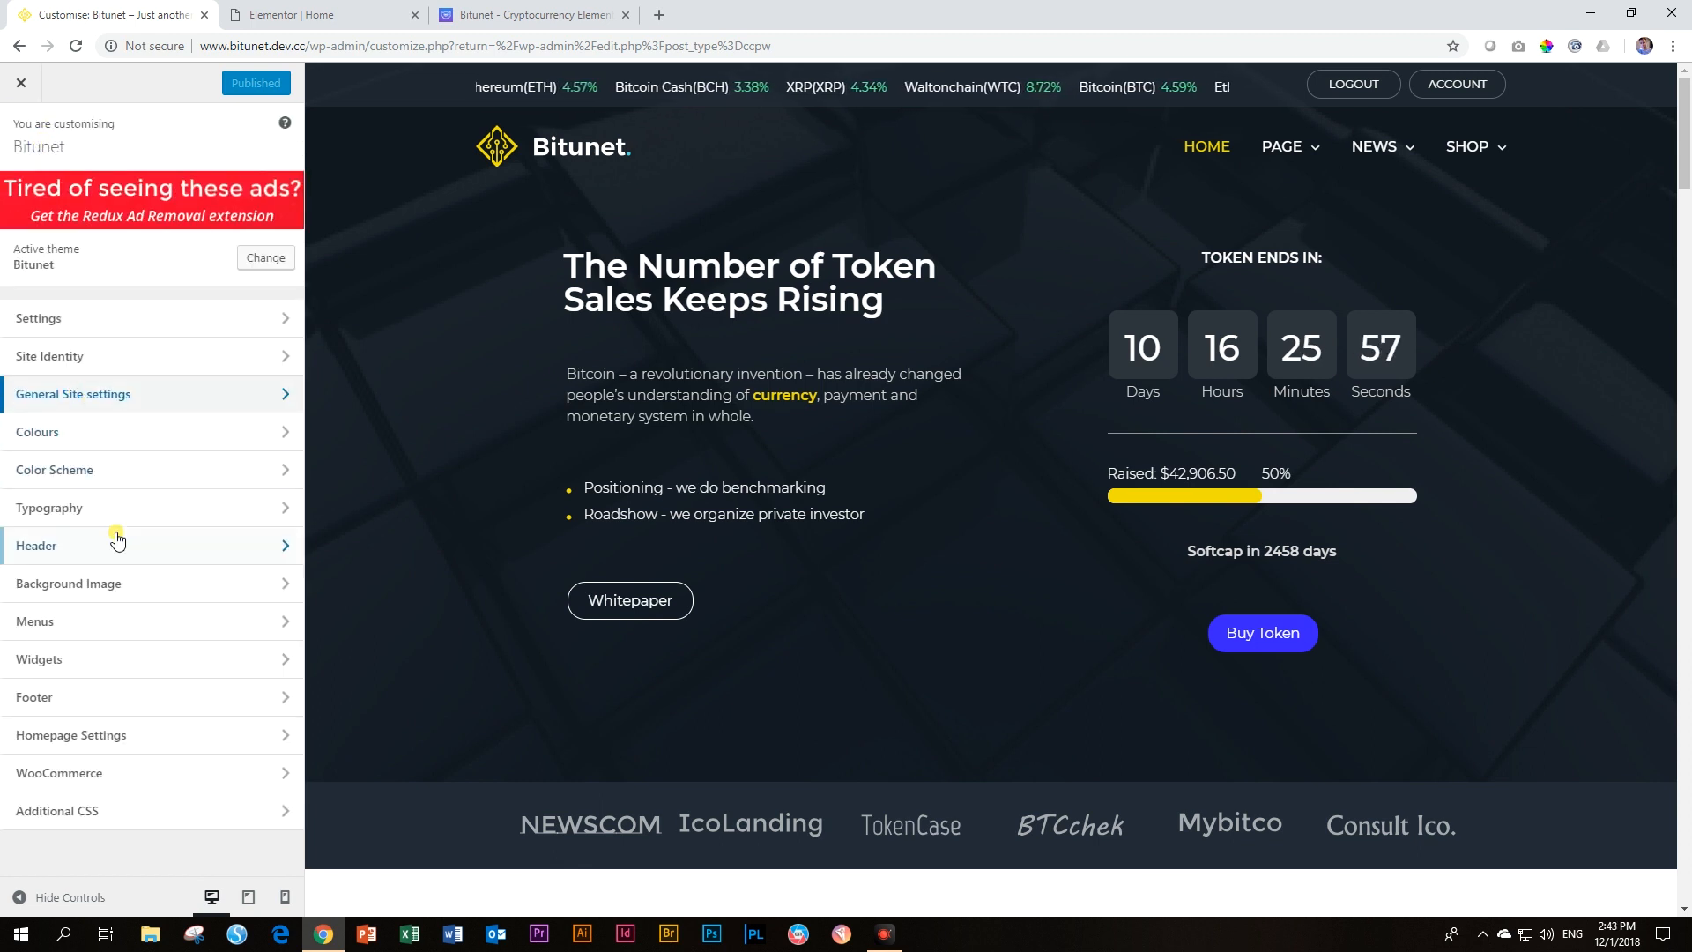
{"action": "left_click", "coordinate": [176, 631]}
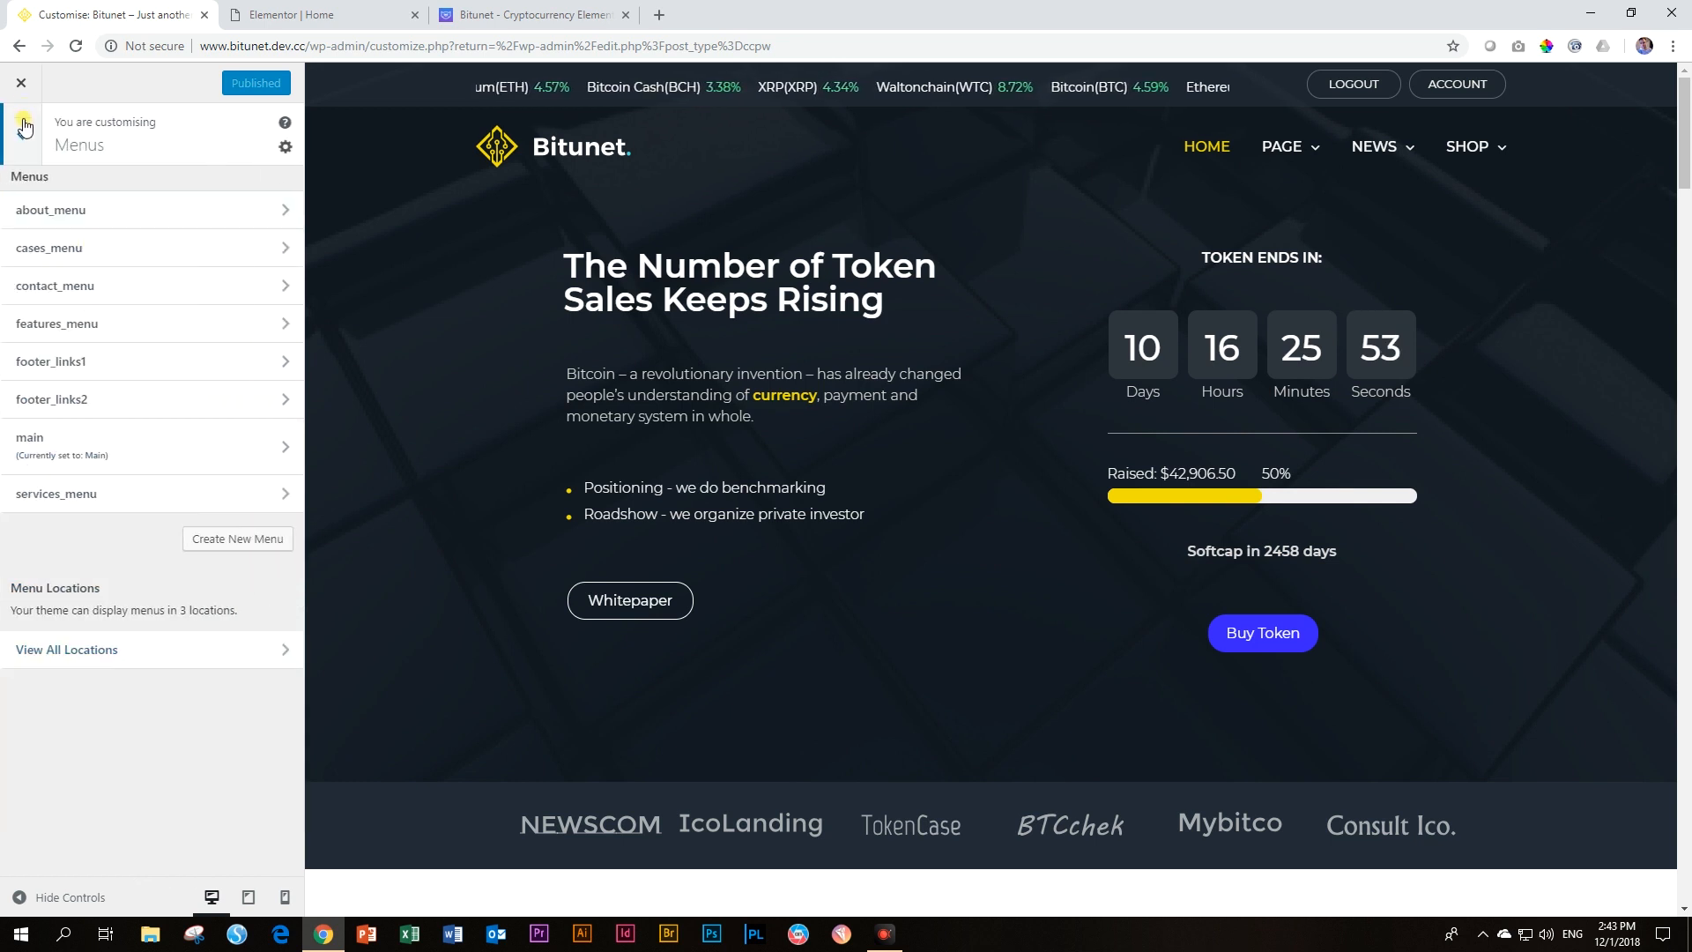
{"action": "left_click", "coordinate": [24, 126]}
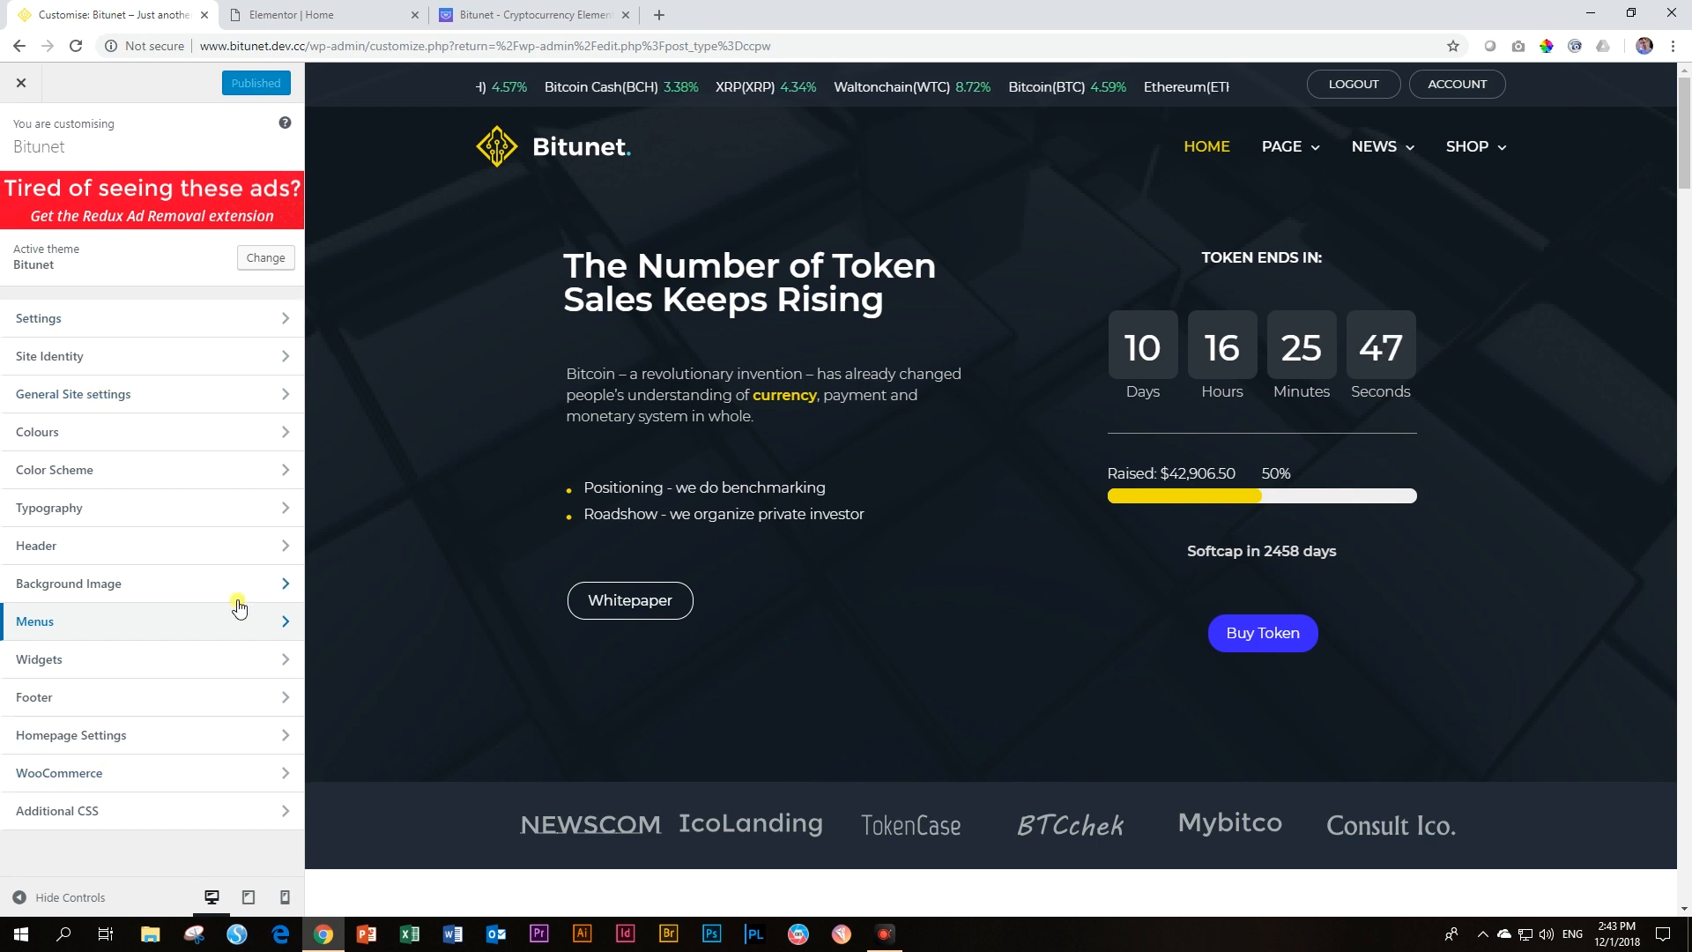
{"action": "left_click", "coordinate": [34, 88]}
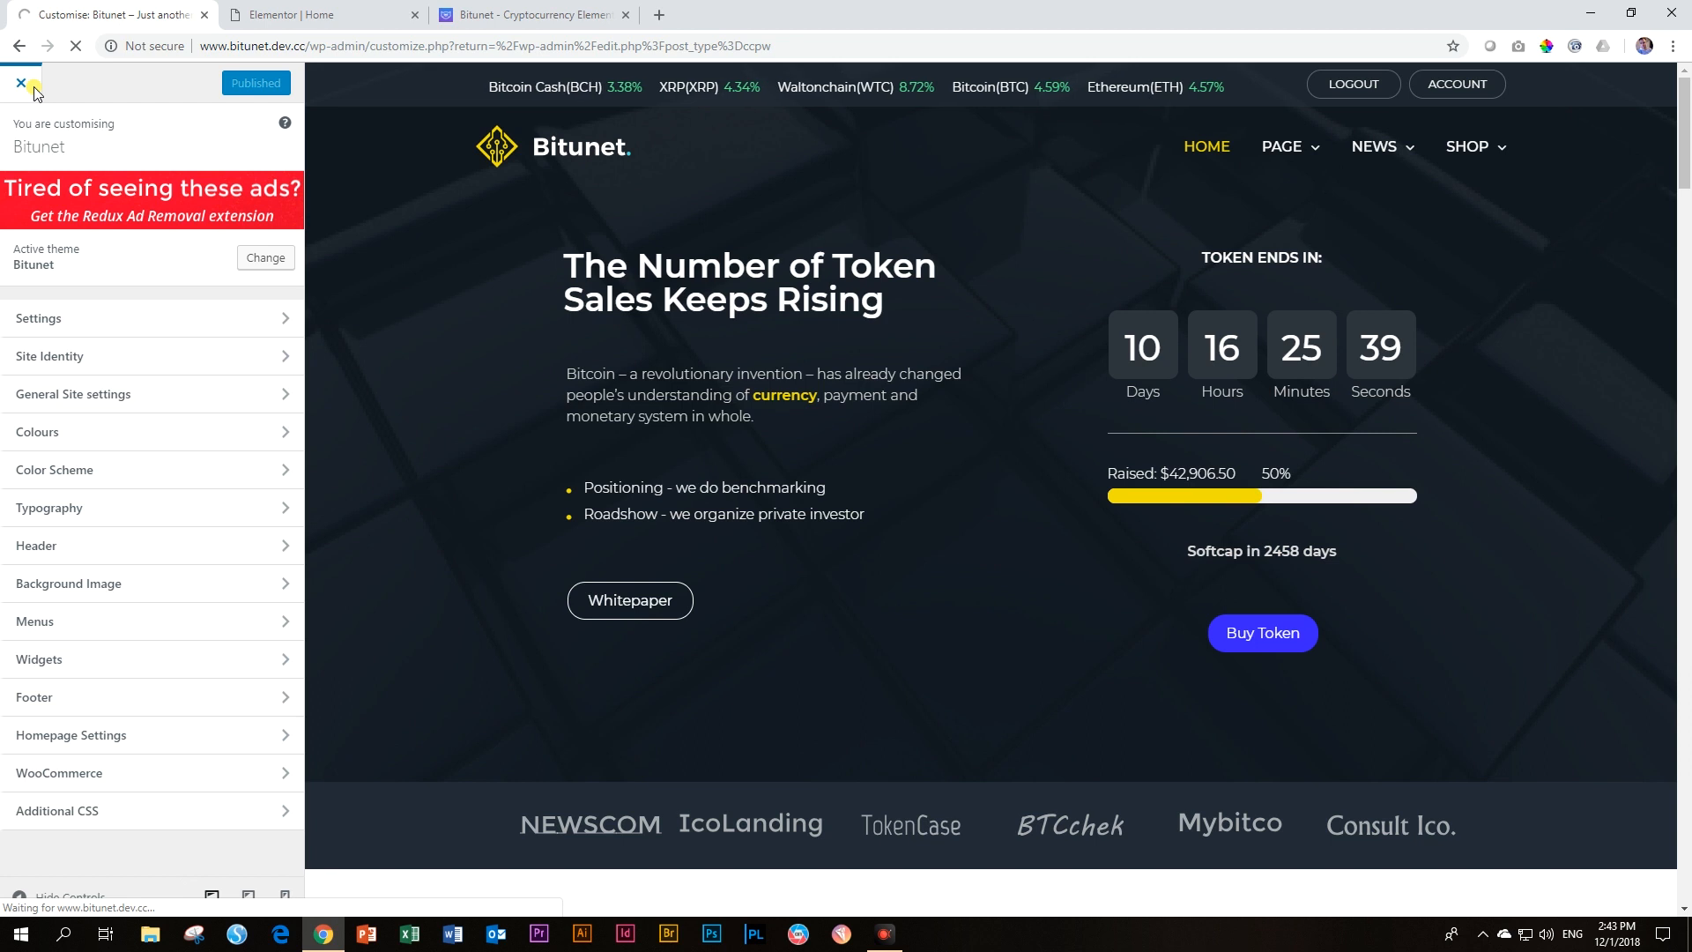
{"action": "left_click", "coordinate": [34, 87]}
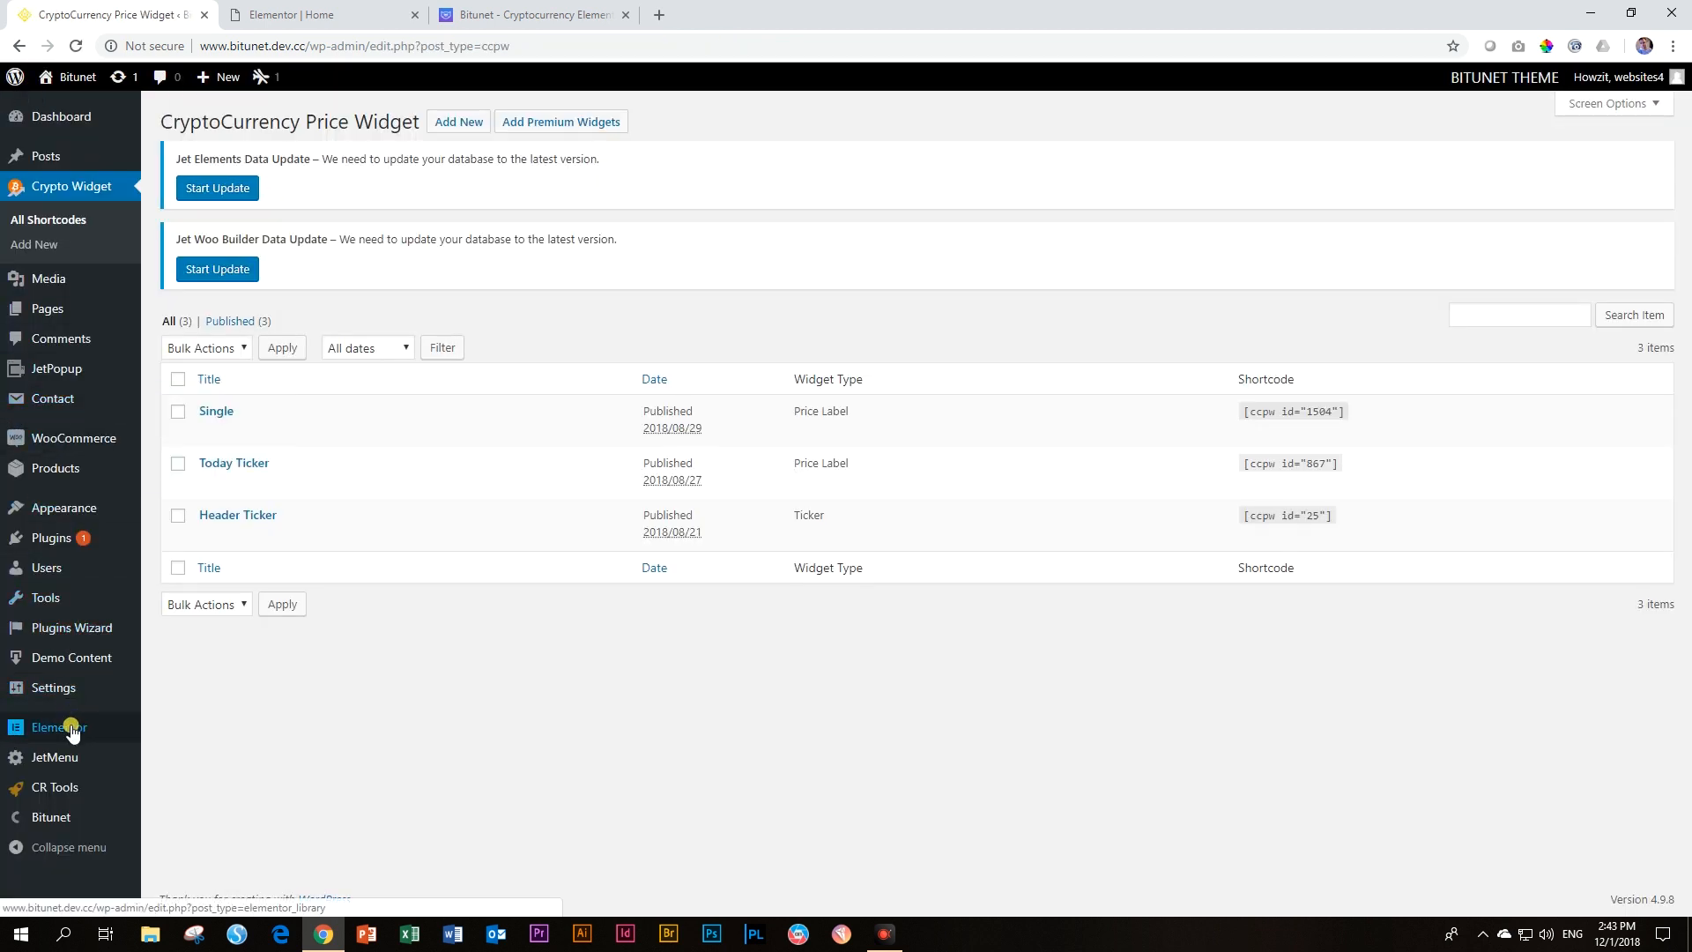
Step: Open Elementor's My Templates page in a new browser tab and switch to it
{"action": "mouse_move", "coordinate": [72, 732]}
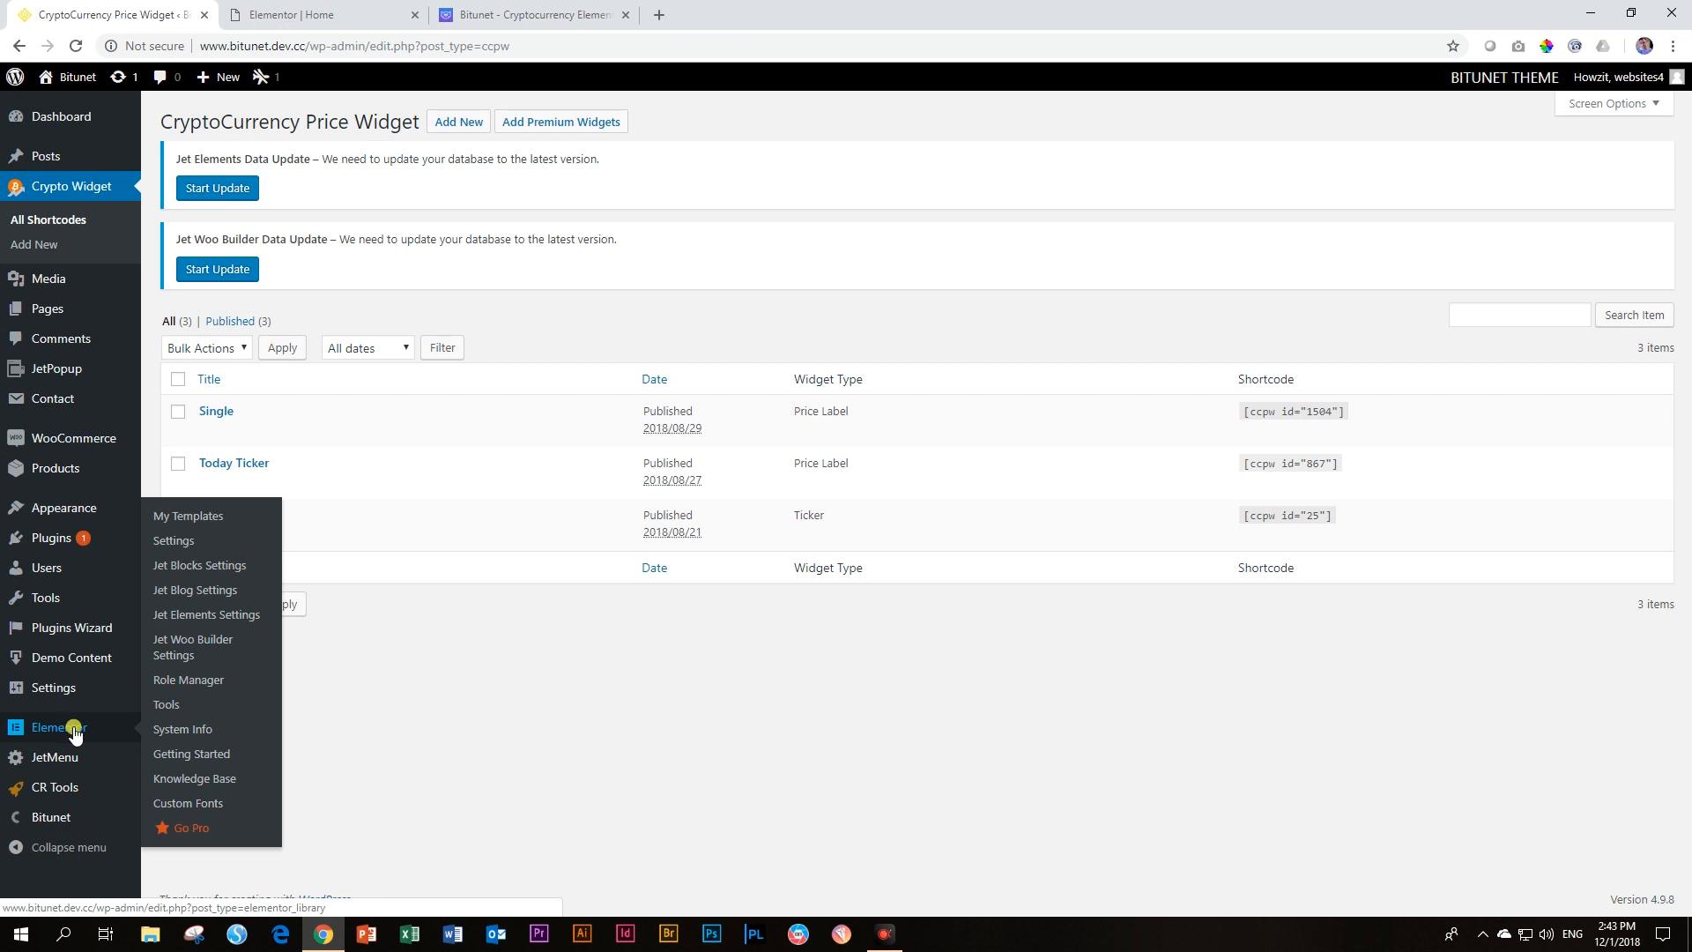
{"action": "mouse_move", "coordinate": [69, 818]}
{"action": "right_click", "coordinate": [167, 523]}
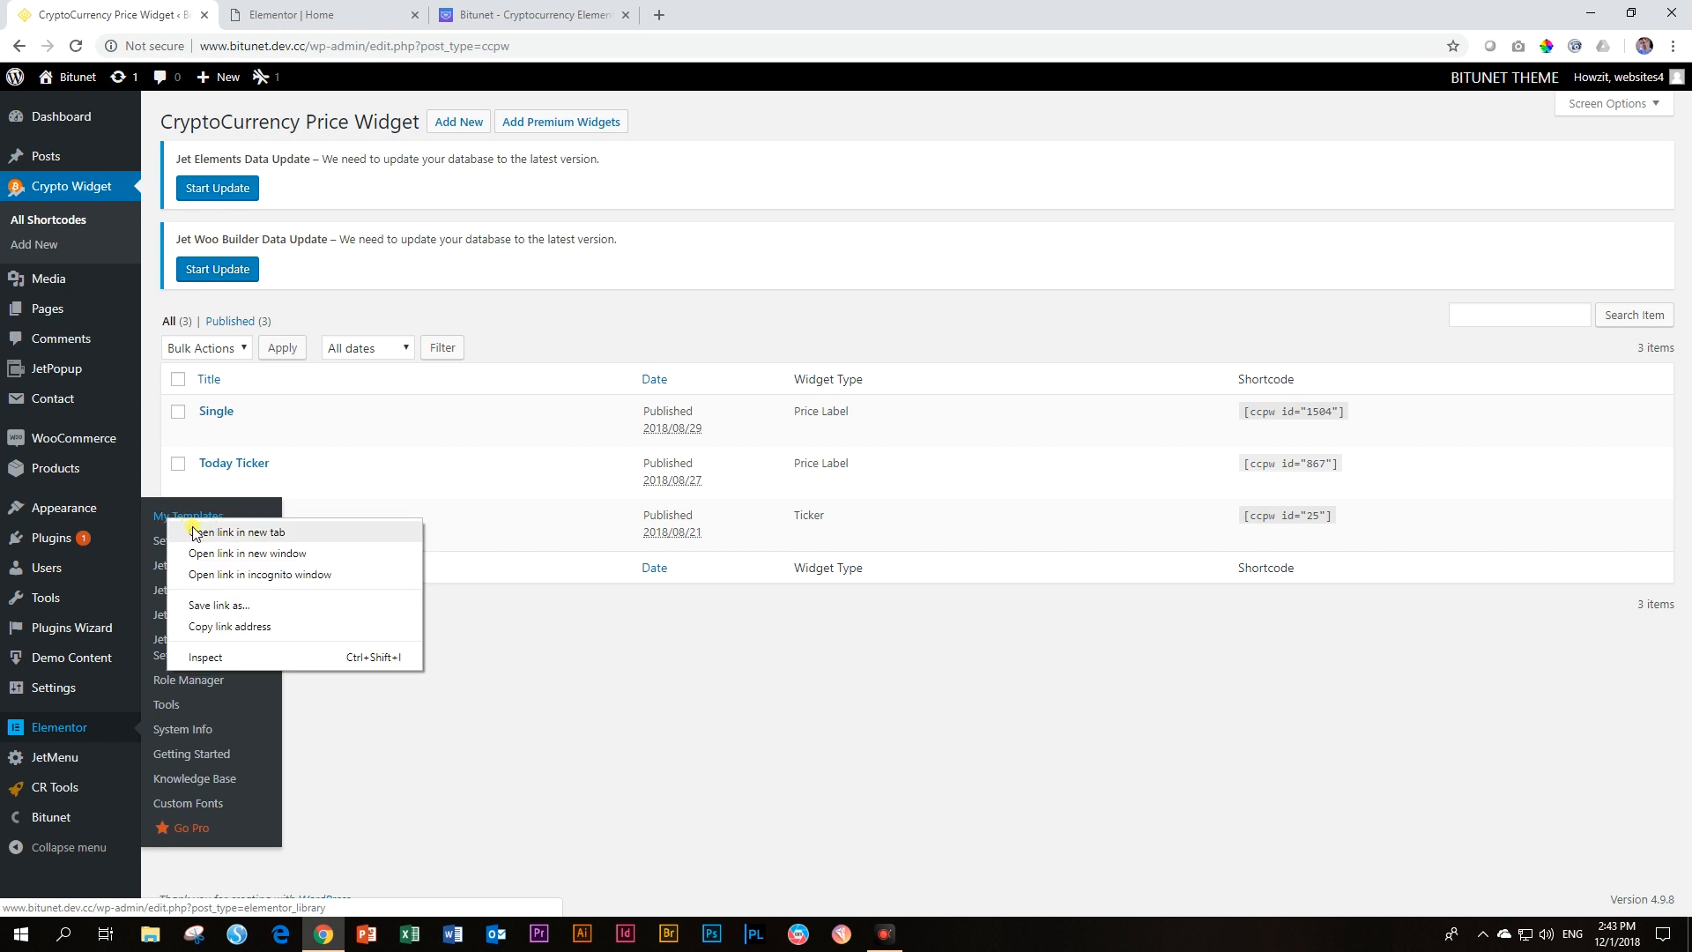
{"action": "left_click", "coordinate": [193, 533]}
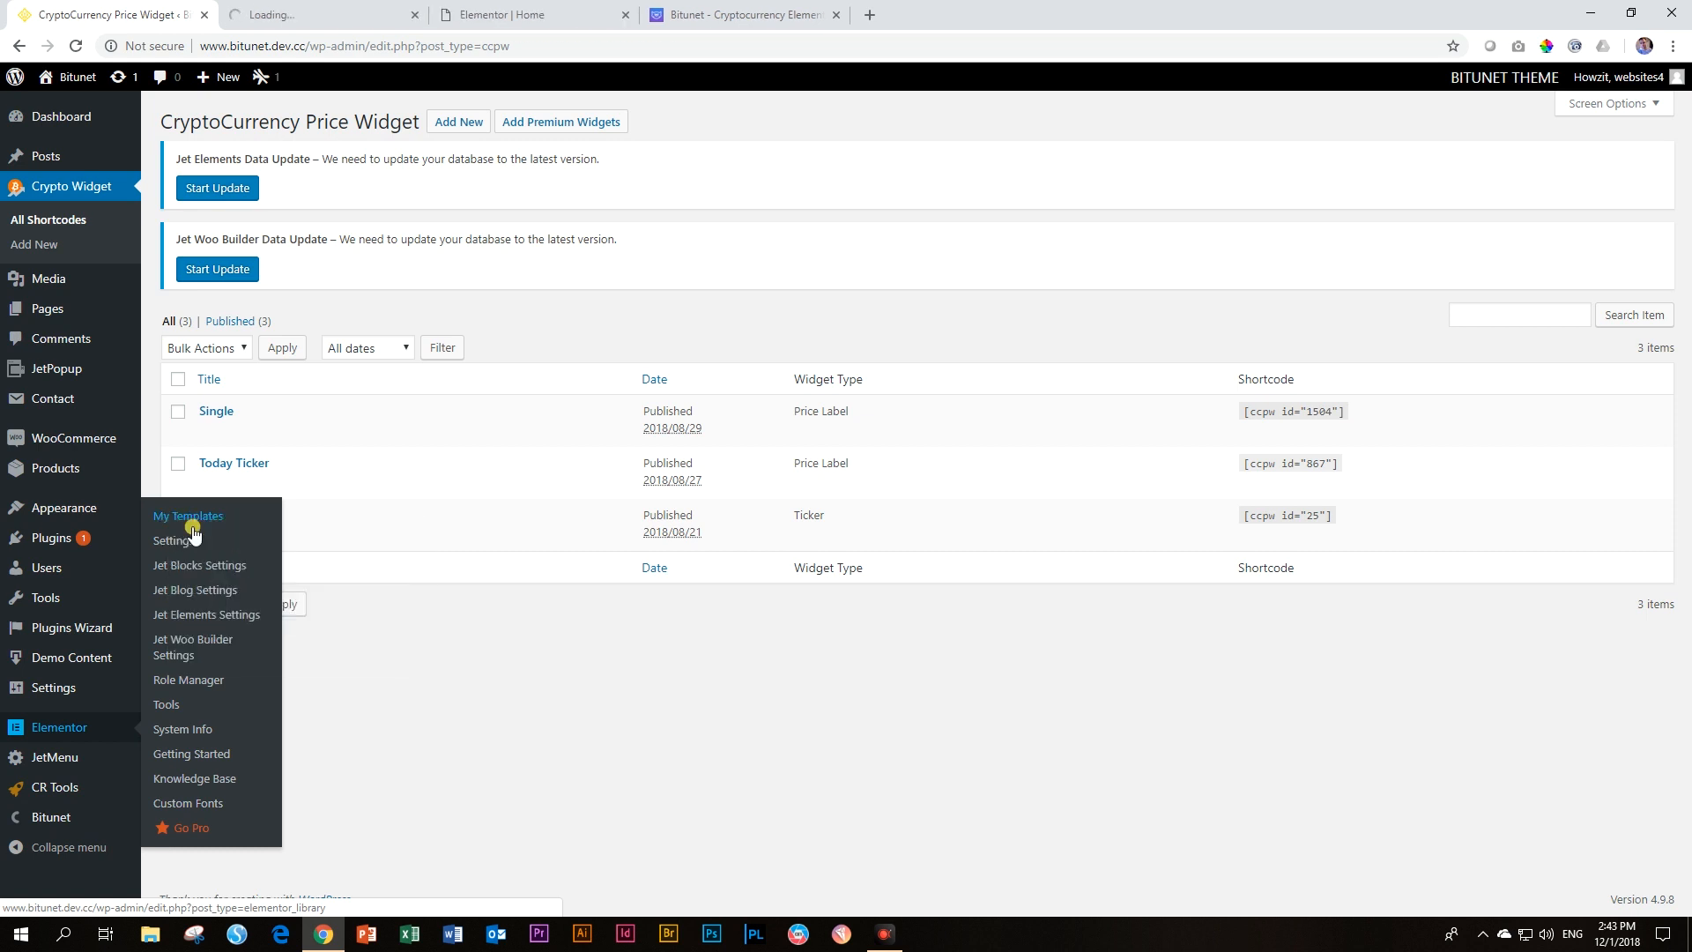
{"action": "key", "text": "ctrl+Tab"}
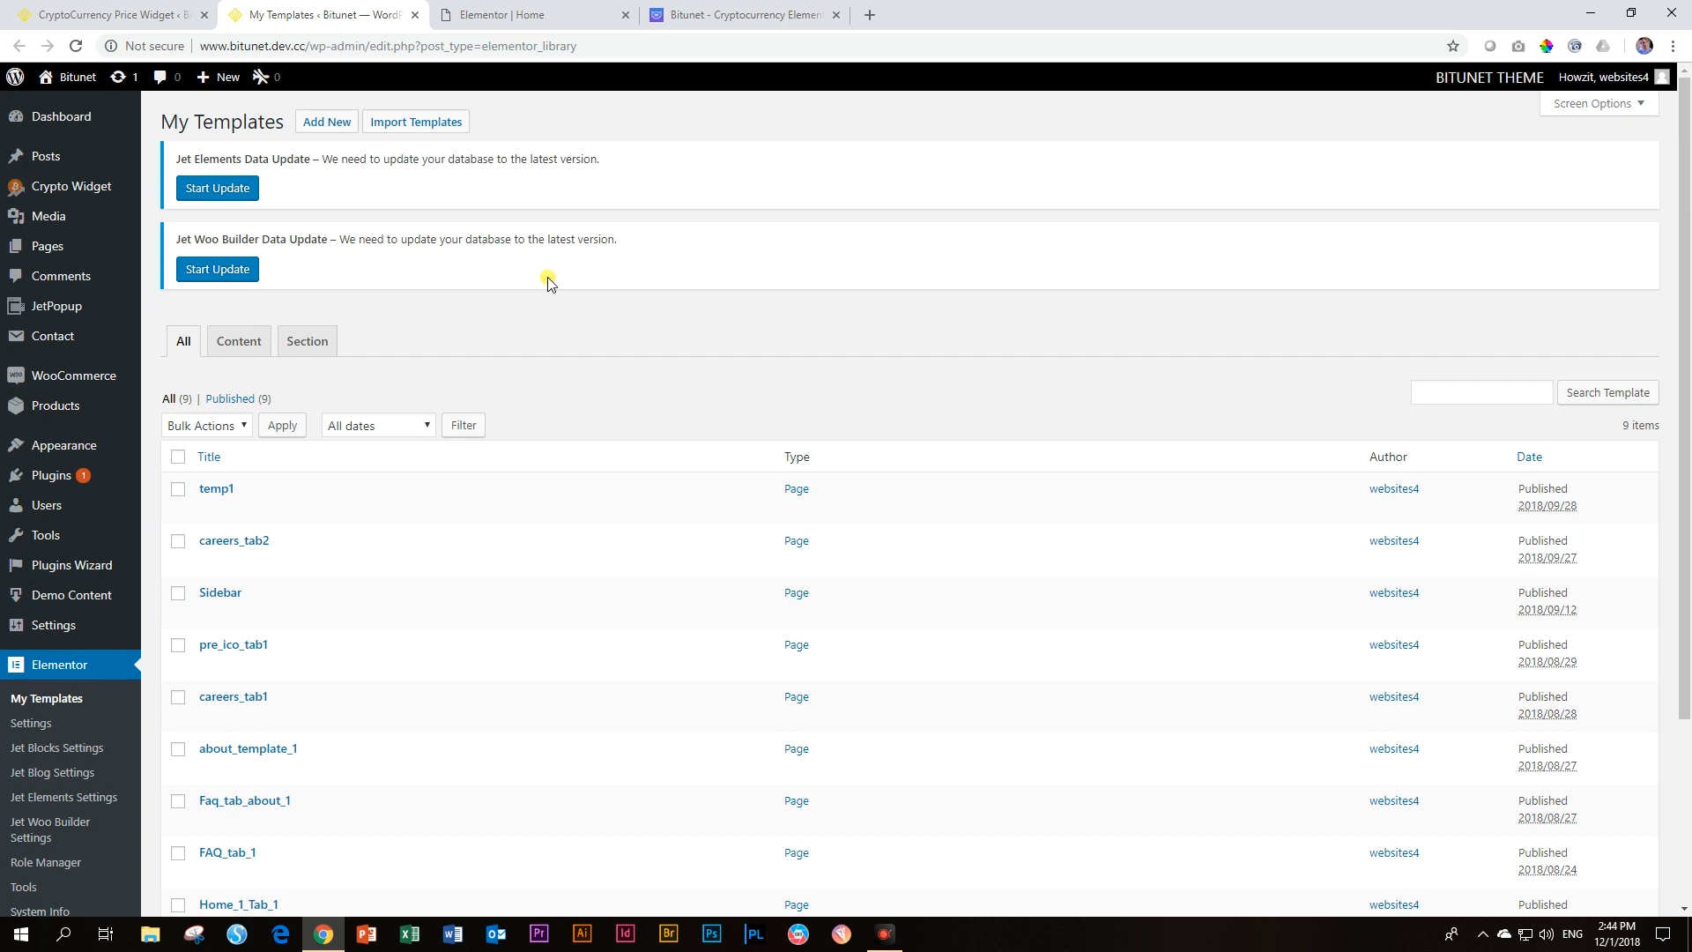
Step: Review the templates at the end of the list and open Bitunet's My Library of theme parts
{"action": "scroll", "coordinate": [38, 630], "scroll_direction": "down", "scroll_amount": 3}
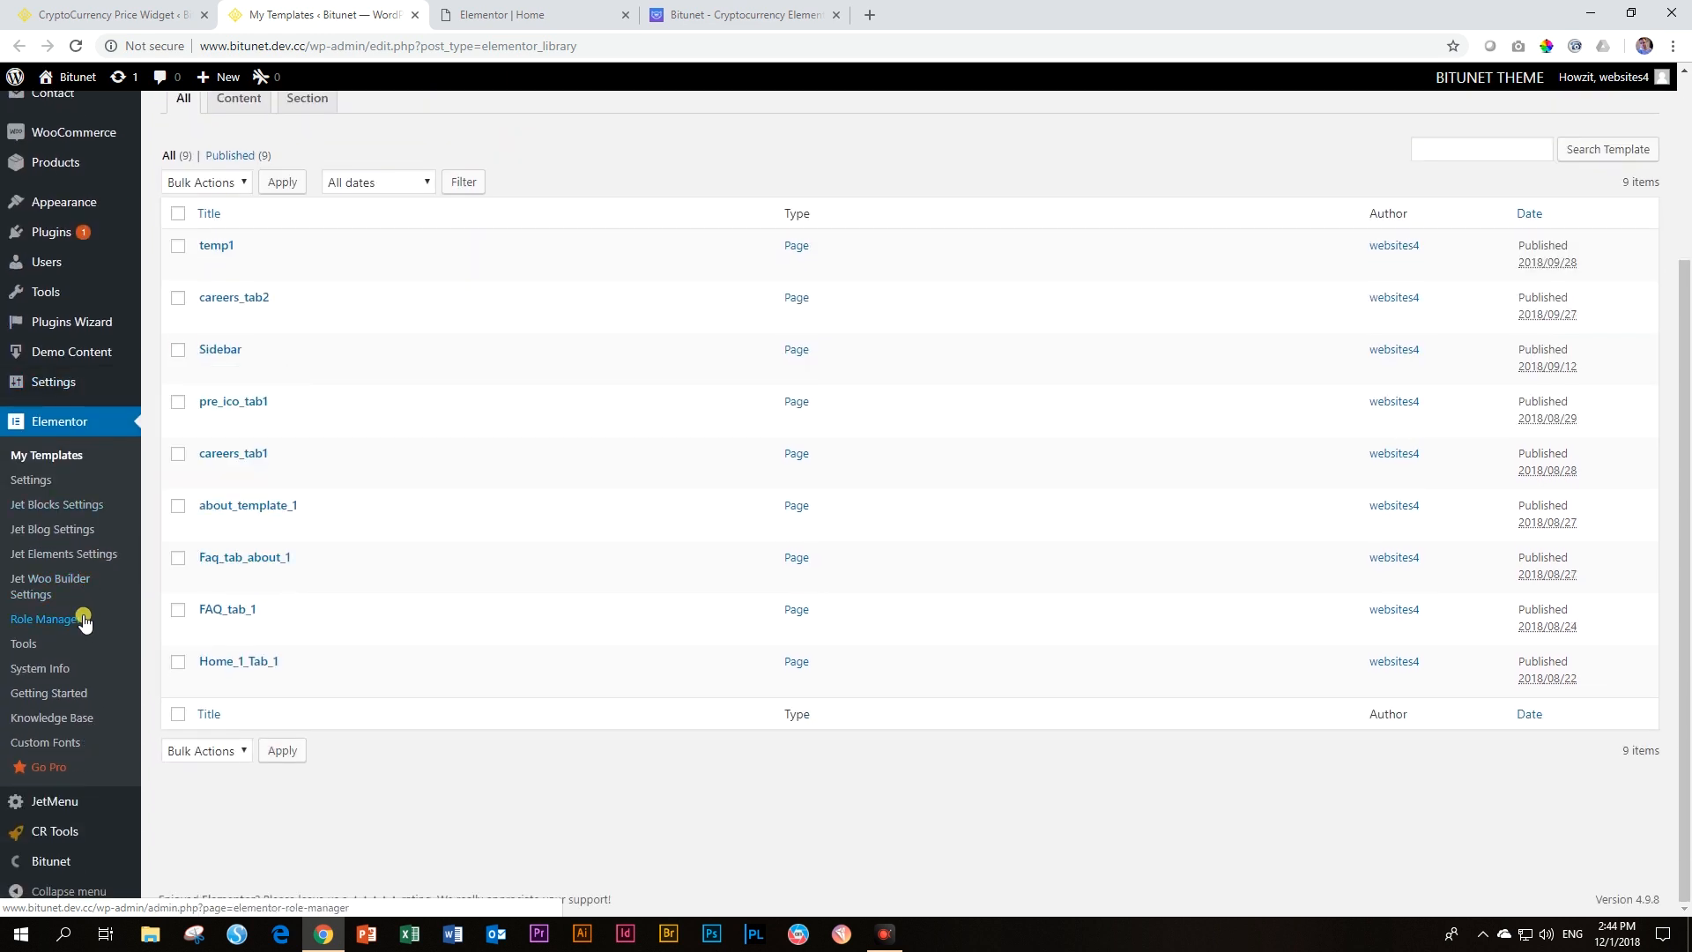
{"action": "mouse_move", "coordinate": [74, 870]}
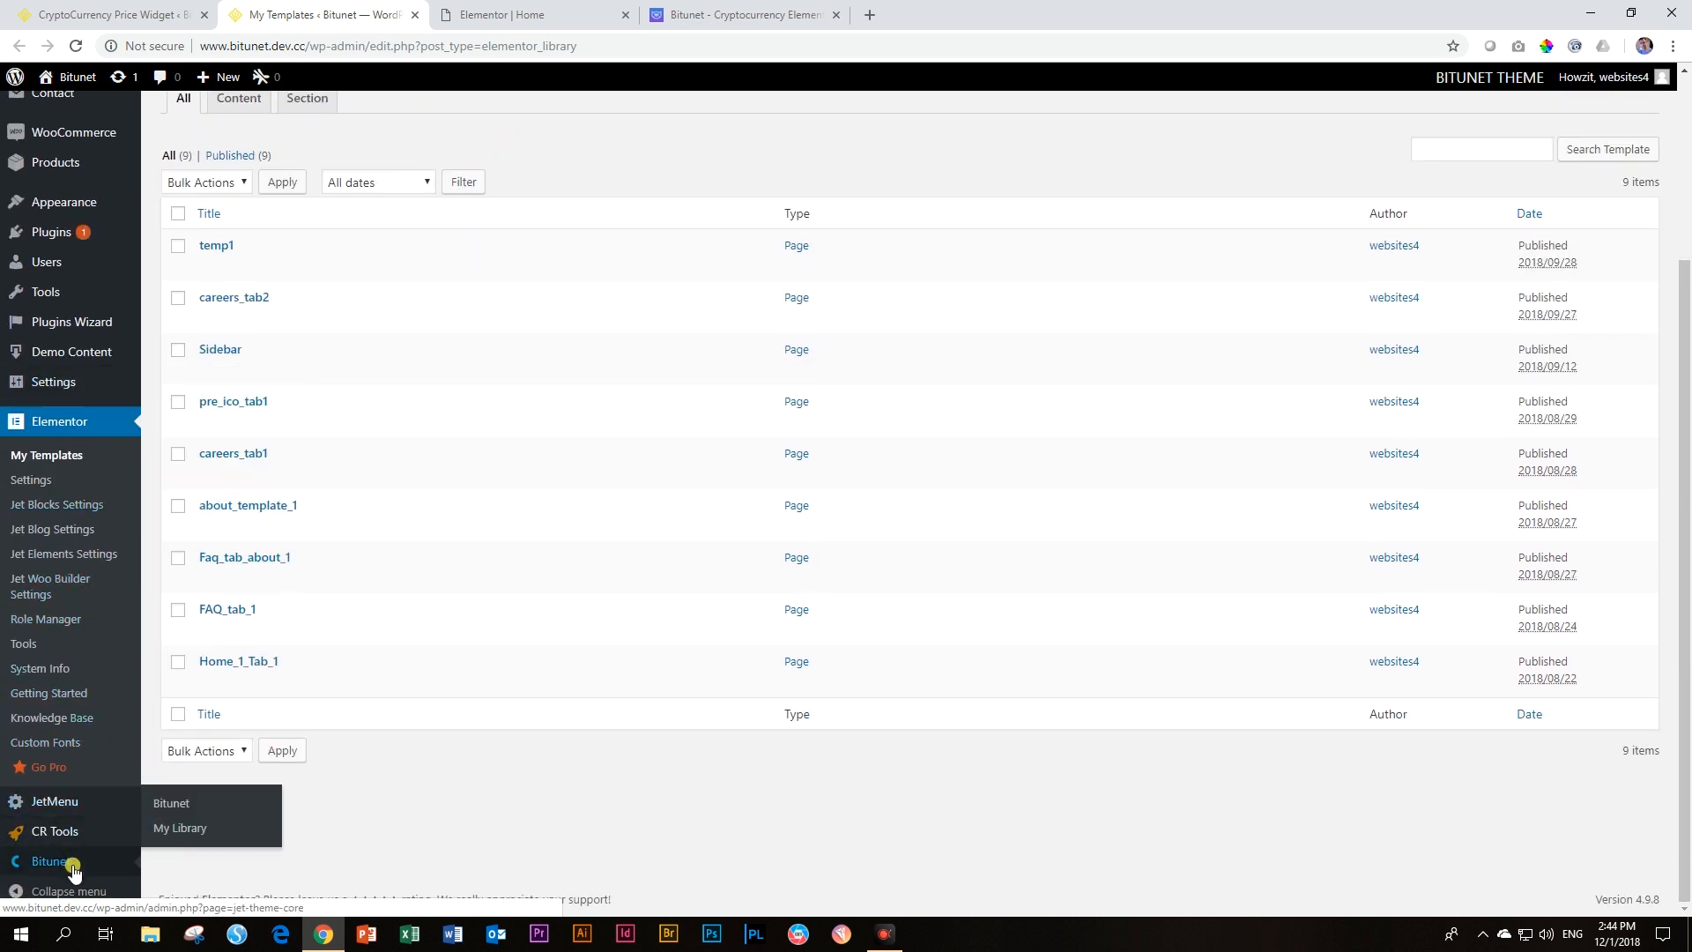
{"action": "left_click", "coordinate": [178, 831]}
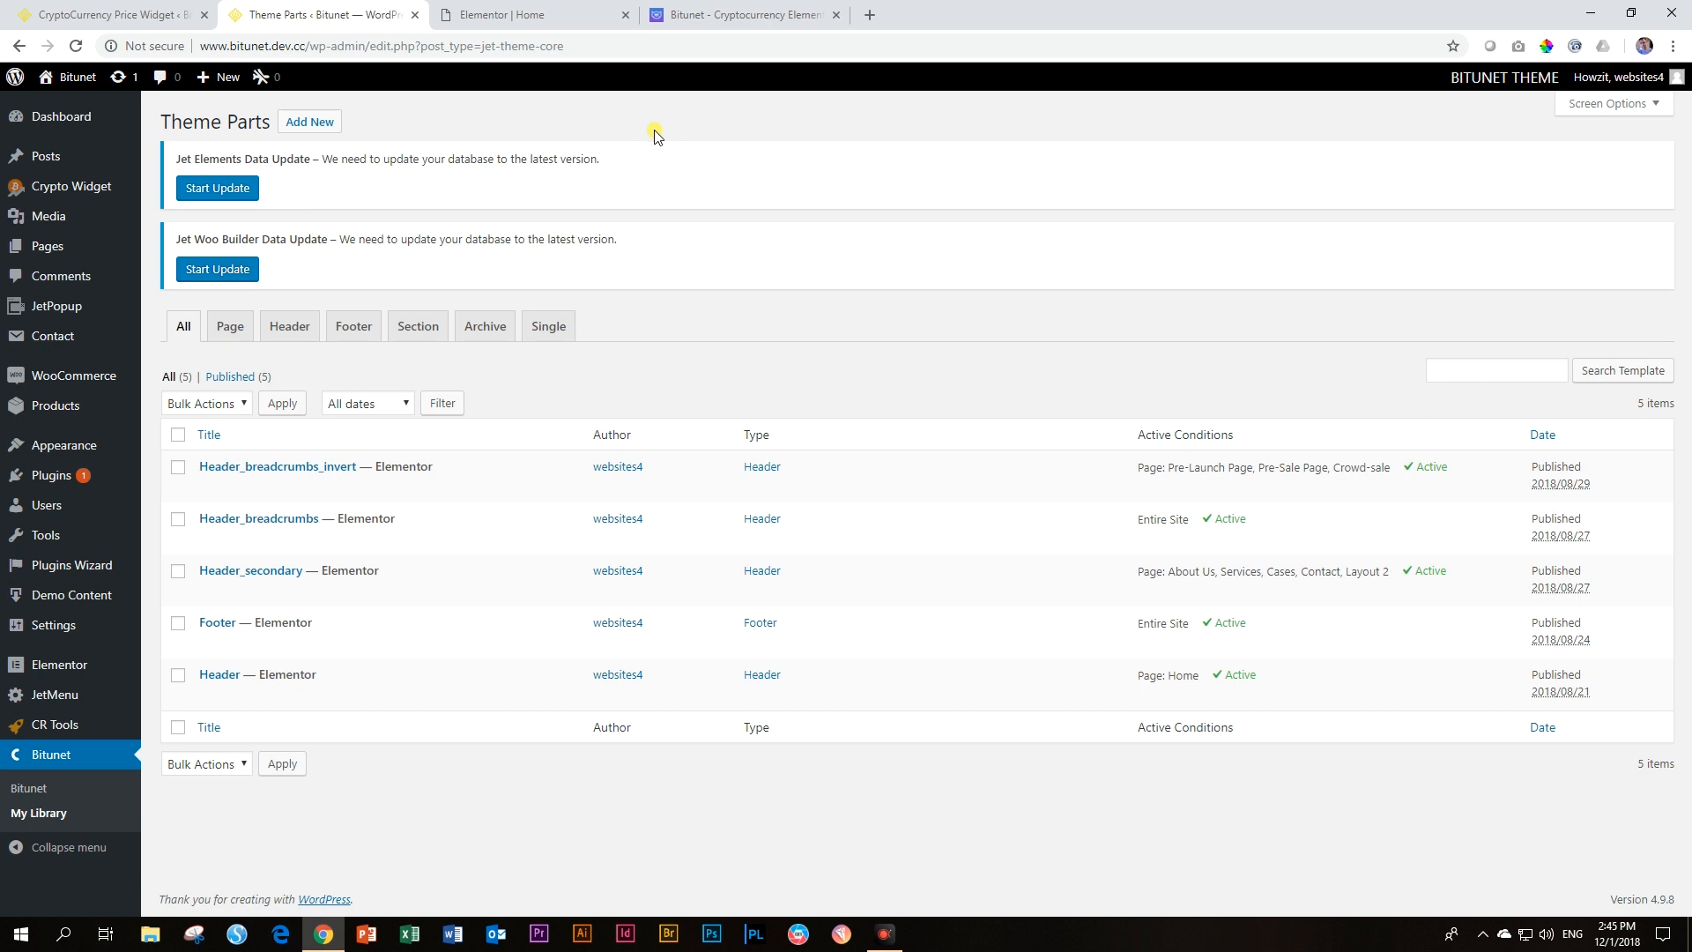
Step: Switch to the TemplateMonster page for the Bitunet theme and review its price, additional purchase options and Jet plugin features
{"action": "left_click", "coordinate": [749, 15]}
{"action": "scroll", "coordinate": [776, 194], "scroll_direction": "up", "scroll_amount": 2}
{"action": "scroll", "coordinate": [793, 212], "scroll_direction": "up", "scroll_amount": 7}
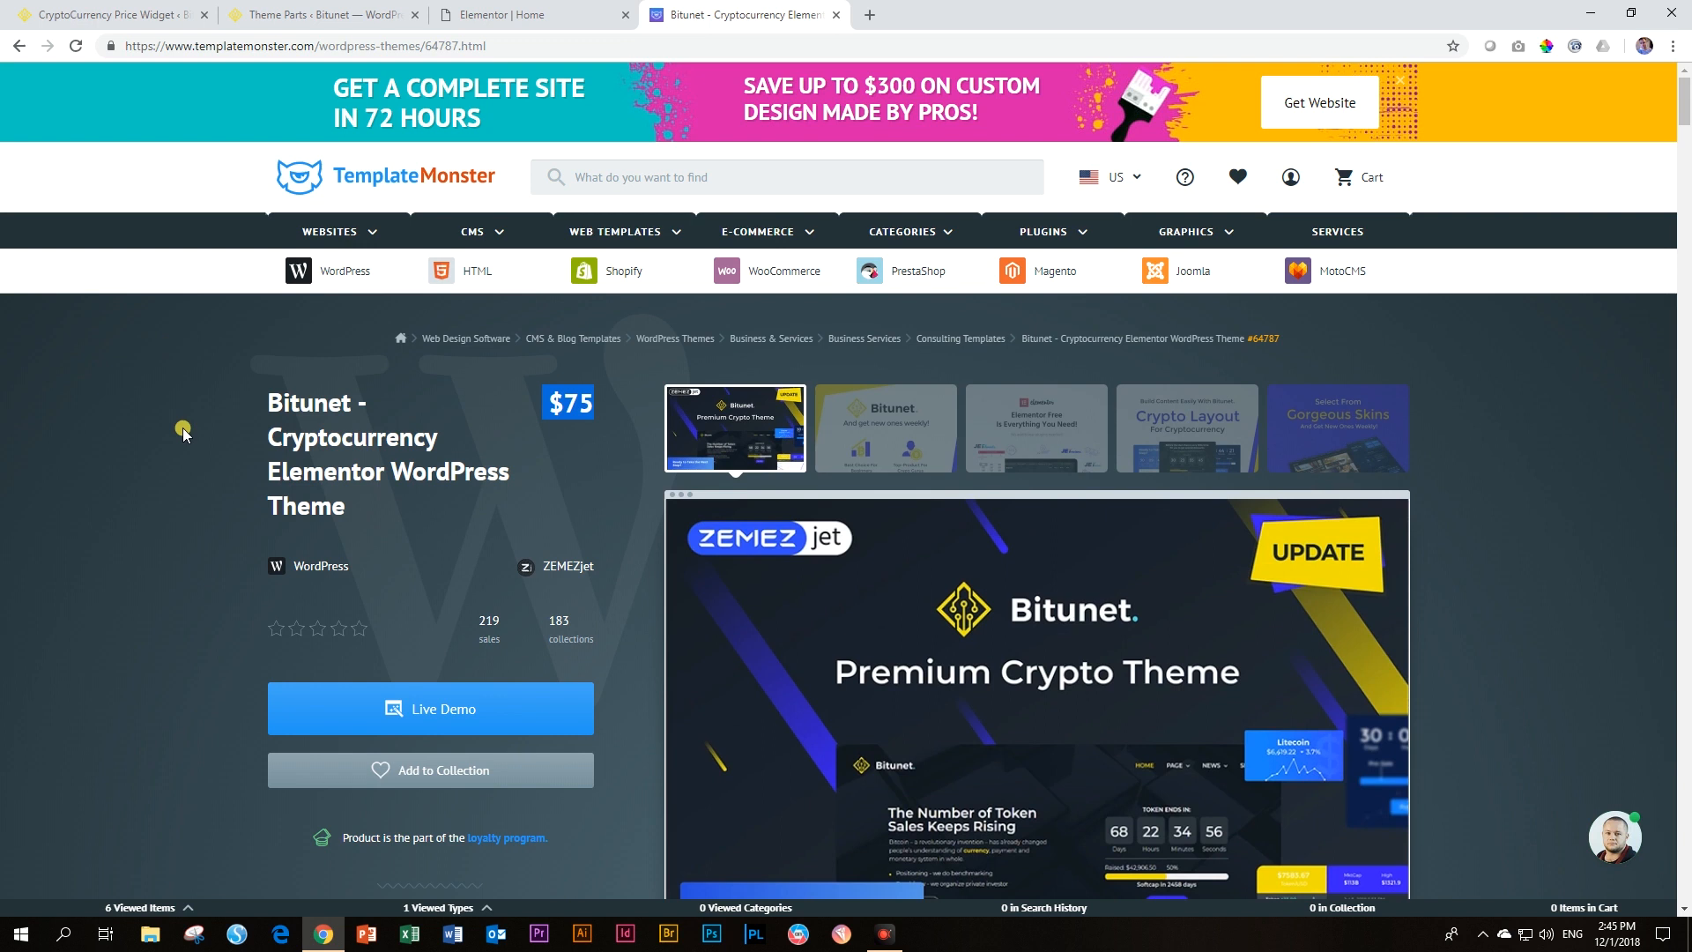
{"action": "scroll", "coordinate": [182, 426], "scroll_direction": "down", "scroll_amount": 6}
{"action": "scroll", "coordinate": [183, 427], "scroll_direction": "down", "scroll_amount": 2}
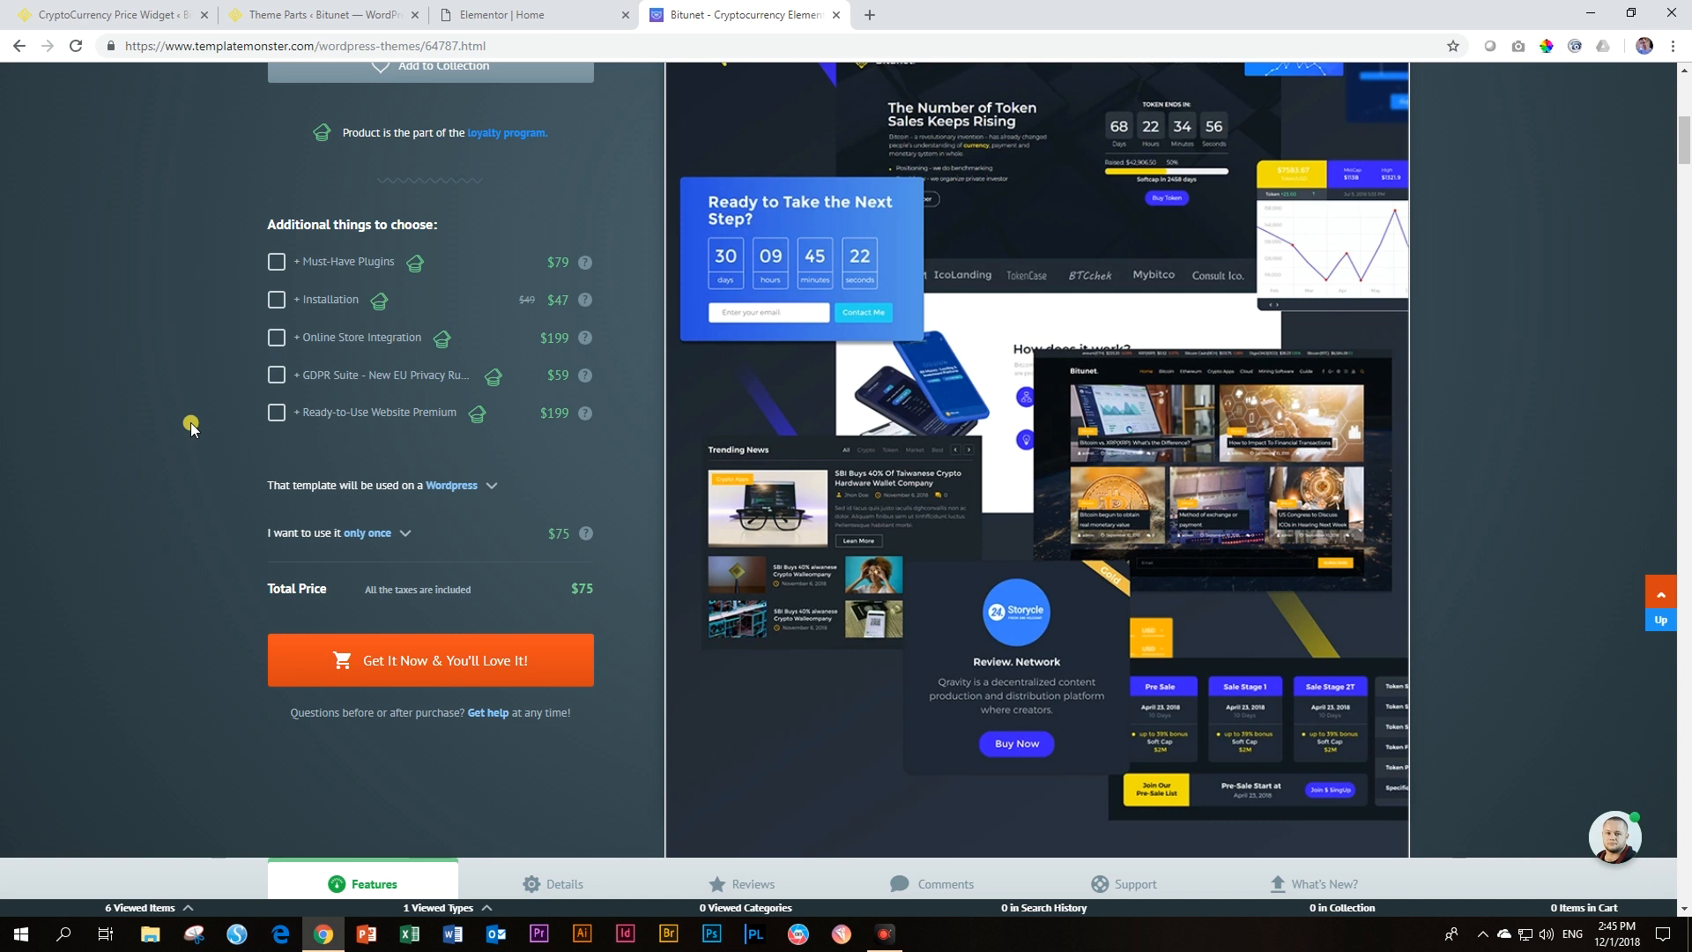
{"action": "scroll", "coordinate": [198, 429], "scroll_direction": "up", "scroll_amount": 3}
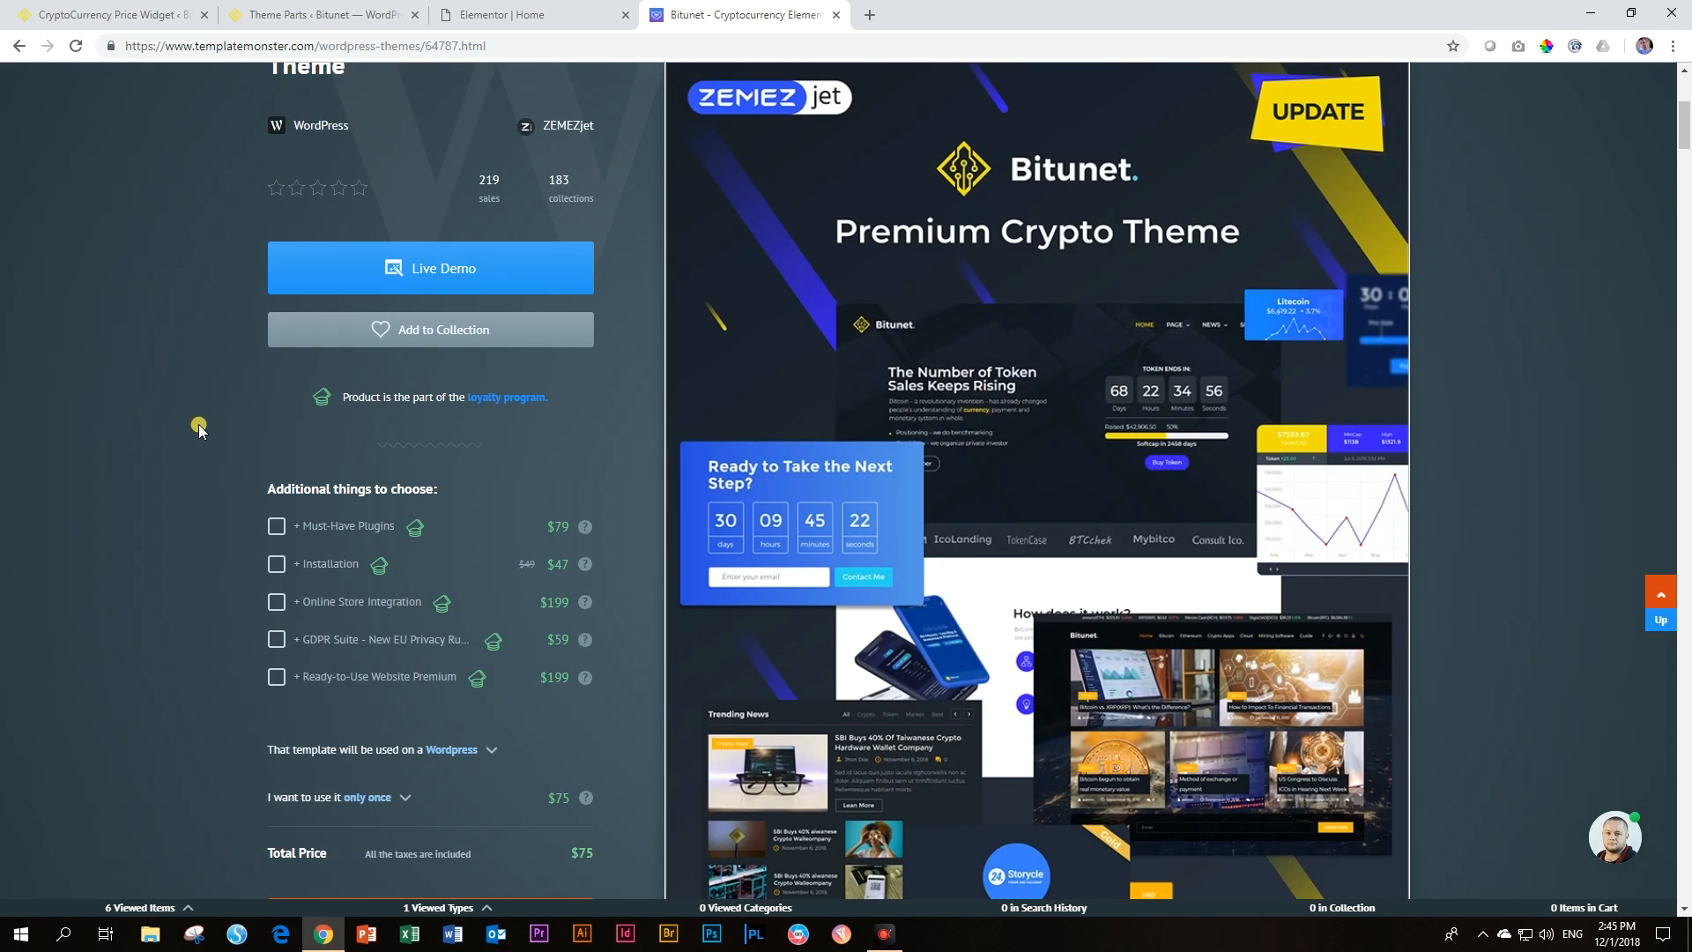
{"action": "scroll", "coordinate": [516, 390], "scroll_direction": "down", "scroll_amount": 15}
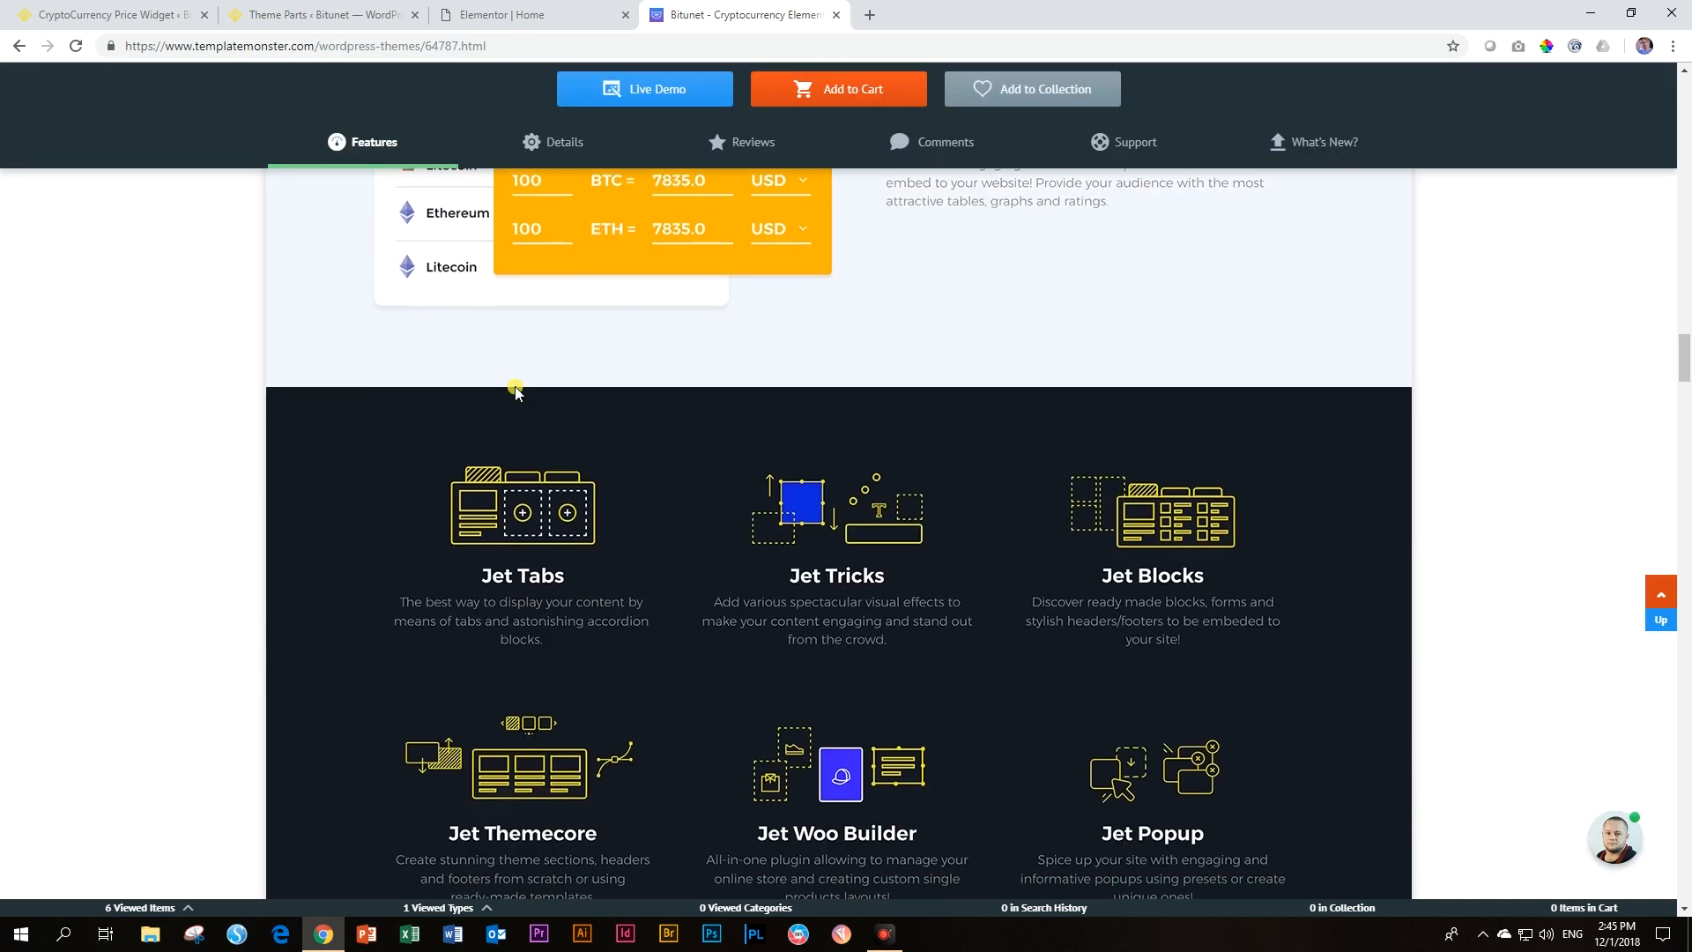
{"action": "scroll", "coordinate": [517, 390], "scroll_direction": "down", "scroll_amount": 3}
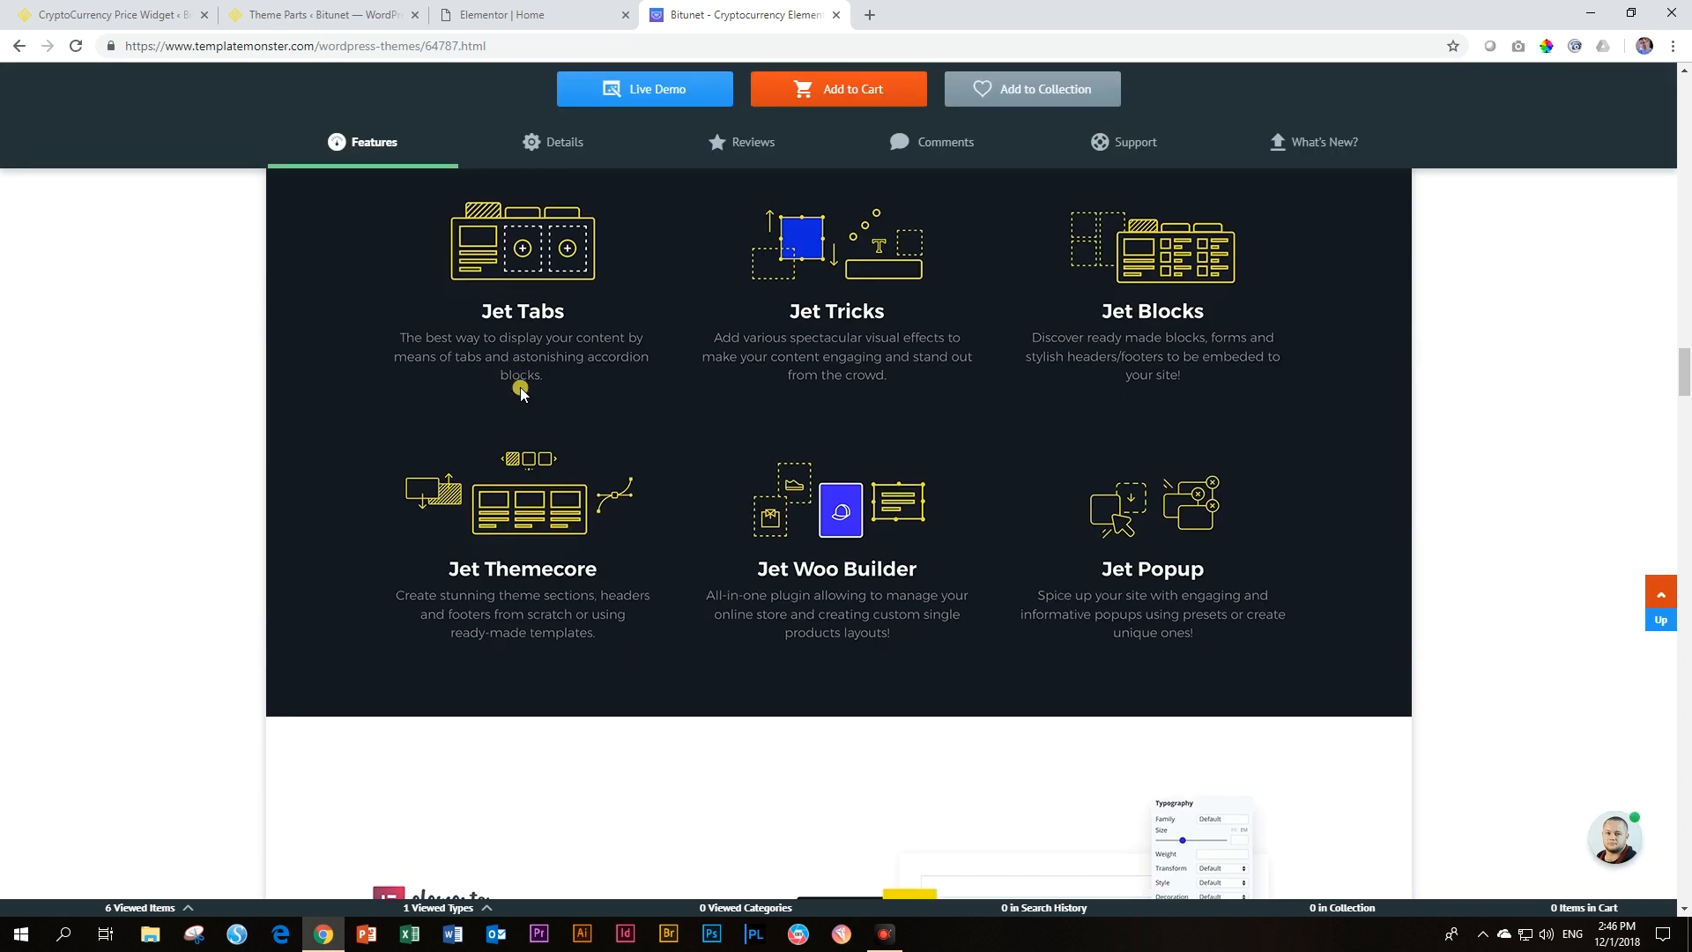
{"action": "scroll", "coordinate": [520, 390], "scroll_direction": "up", "scroll_amount": 12}
{"action": "scroll", "coordinate": [520, 390], "scroll_direction": "up", "scroll_amount": 20}
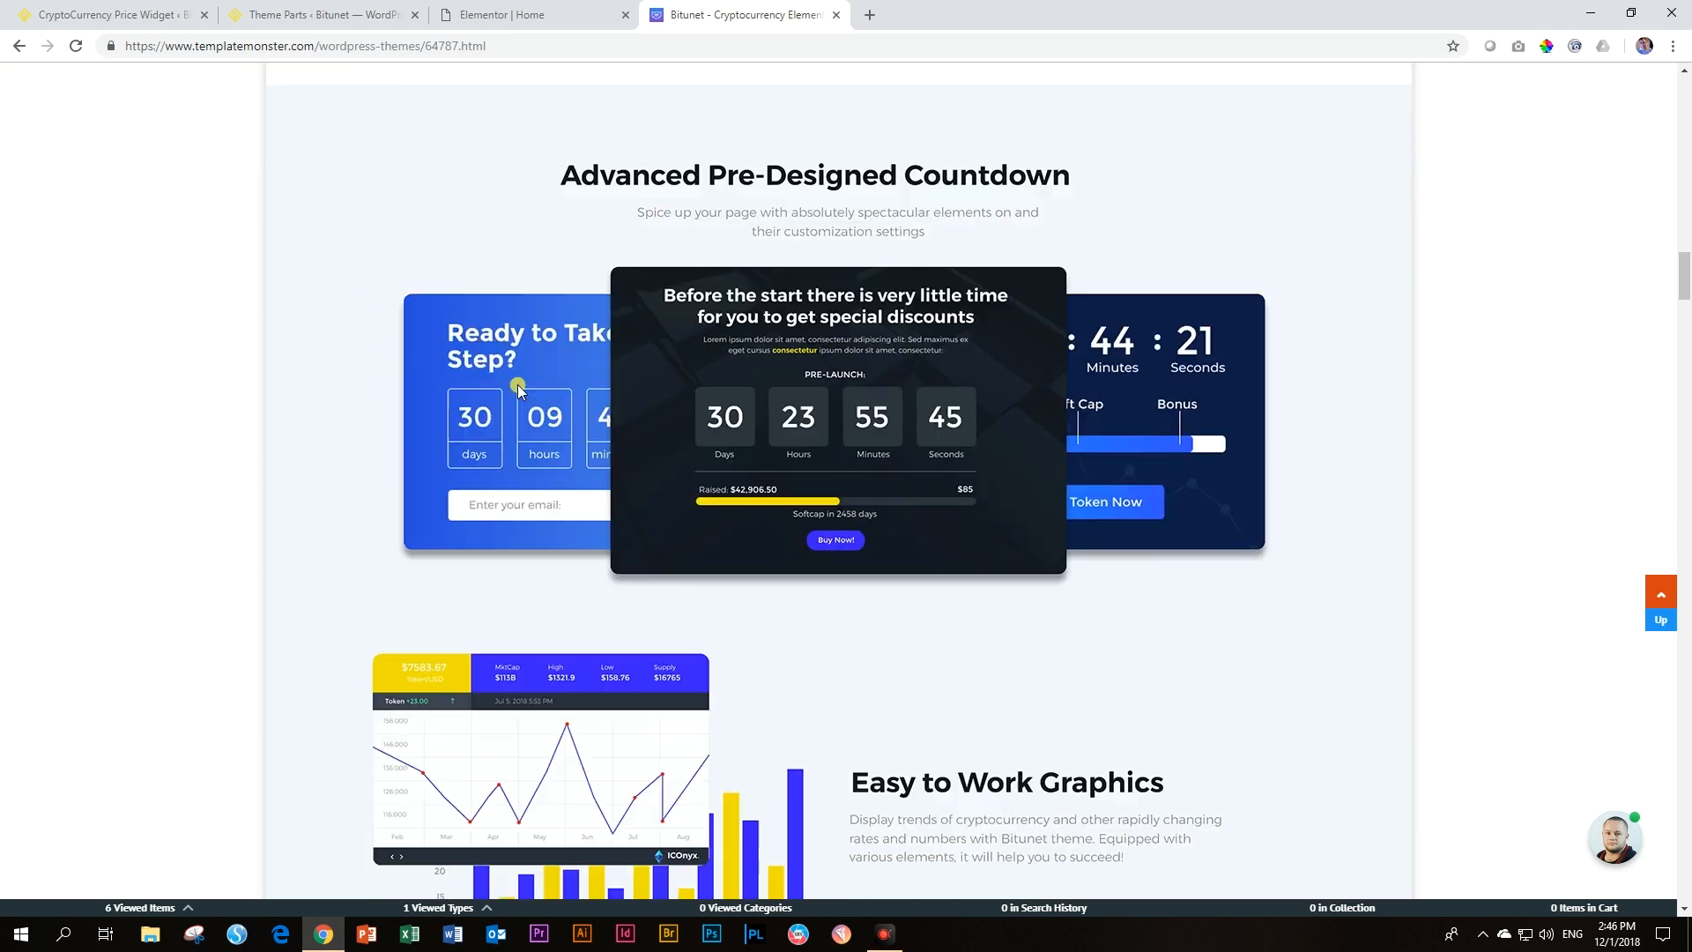
{"action": "scroll", "coordinate": [519, 392], "scroll_direction": "up", "scroll_amount": 7}
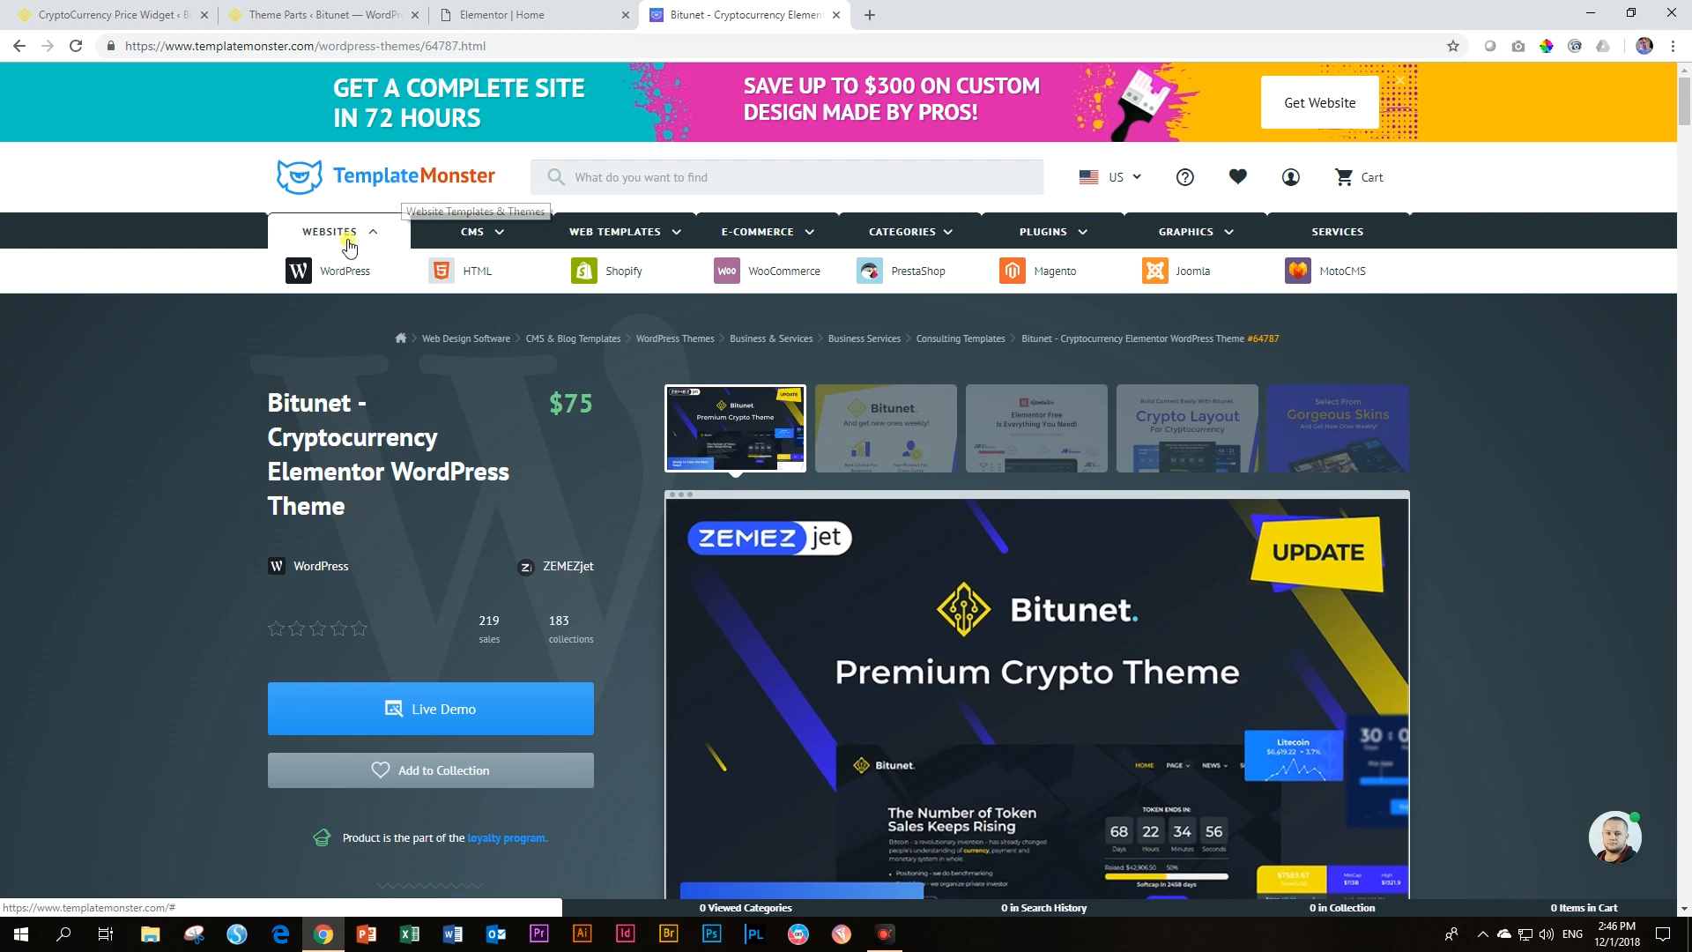
Step: Browse the TemplateMonster product categories offered under CMS, E-Commerce, Plugins and Graphics
{"action": "mouse_move", "coordinate": [467, 274]}
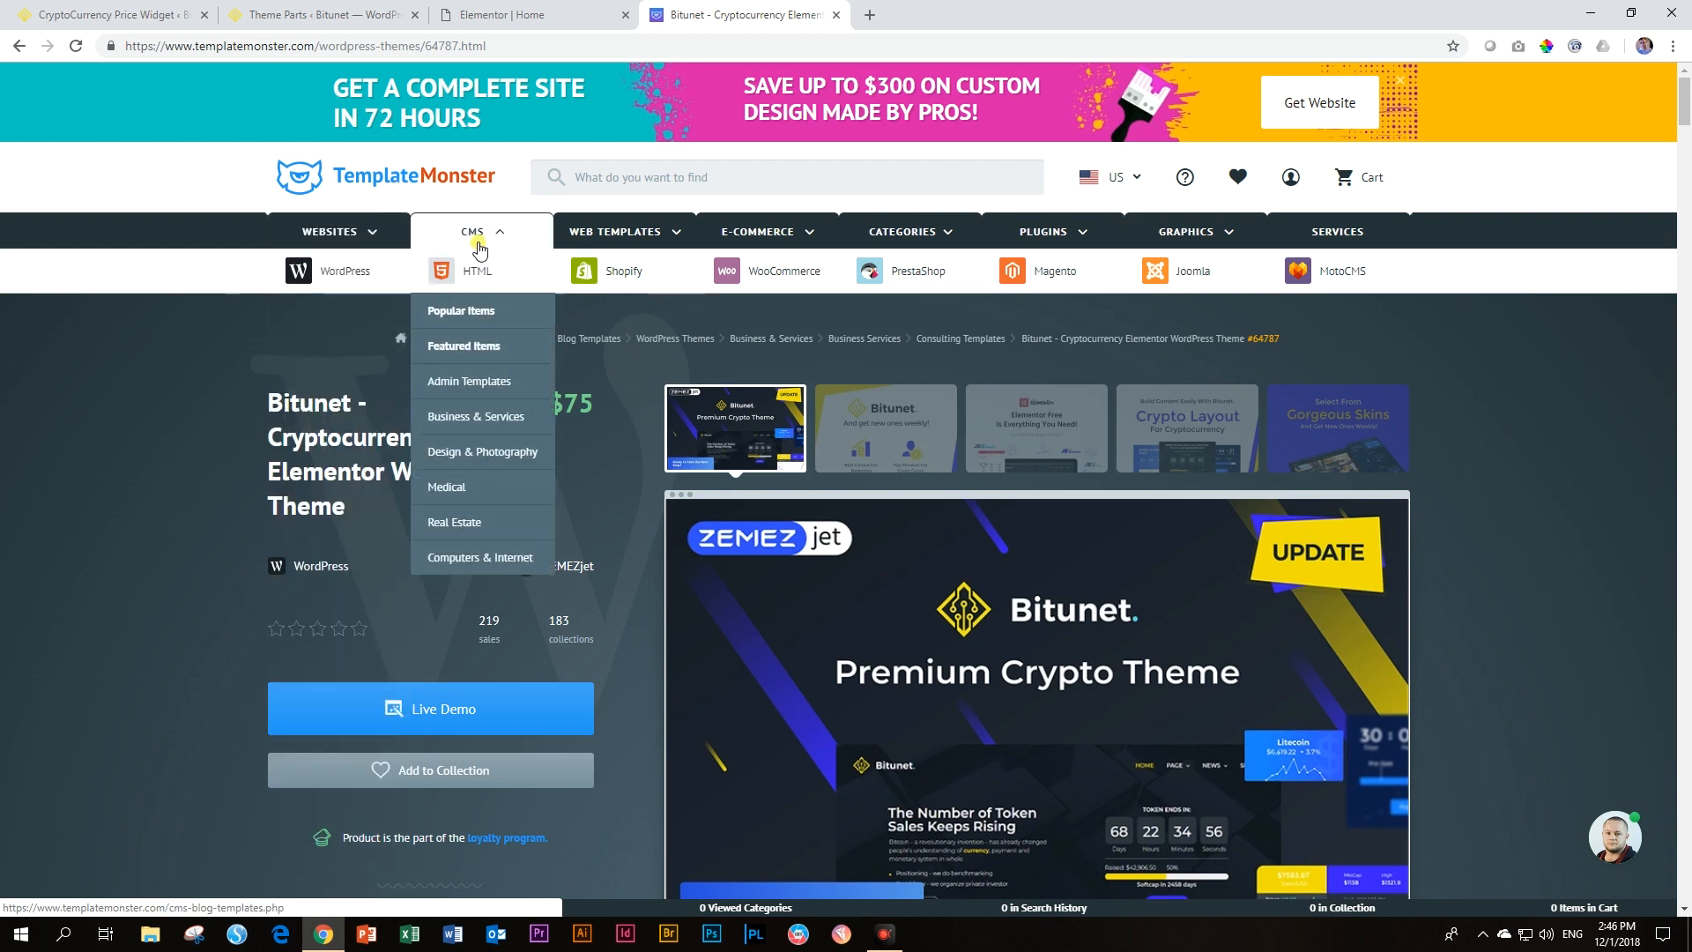
{"action": "mouse_move", "coordinate": [489, 235]}
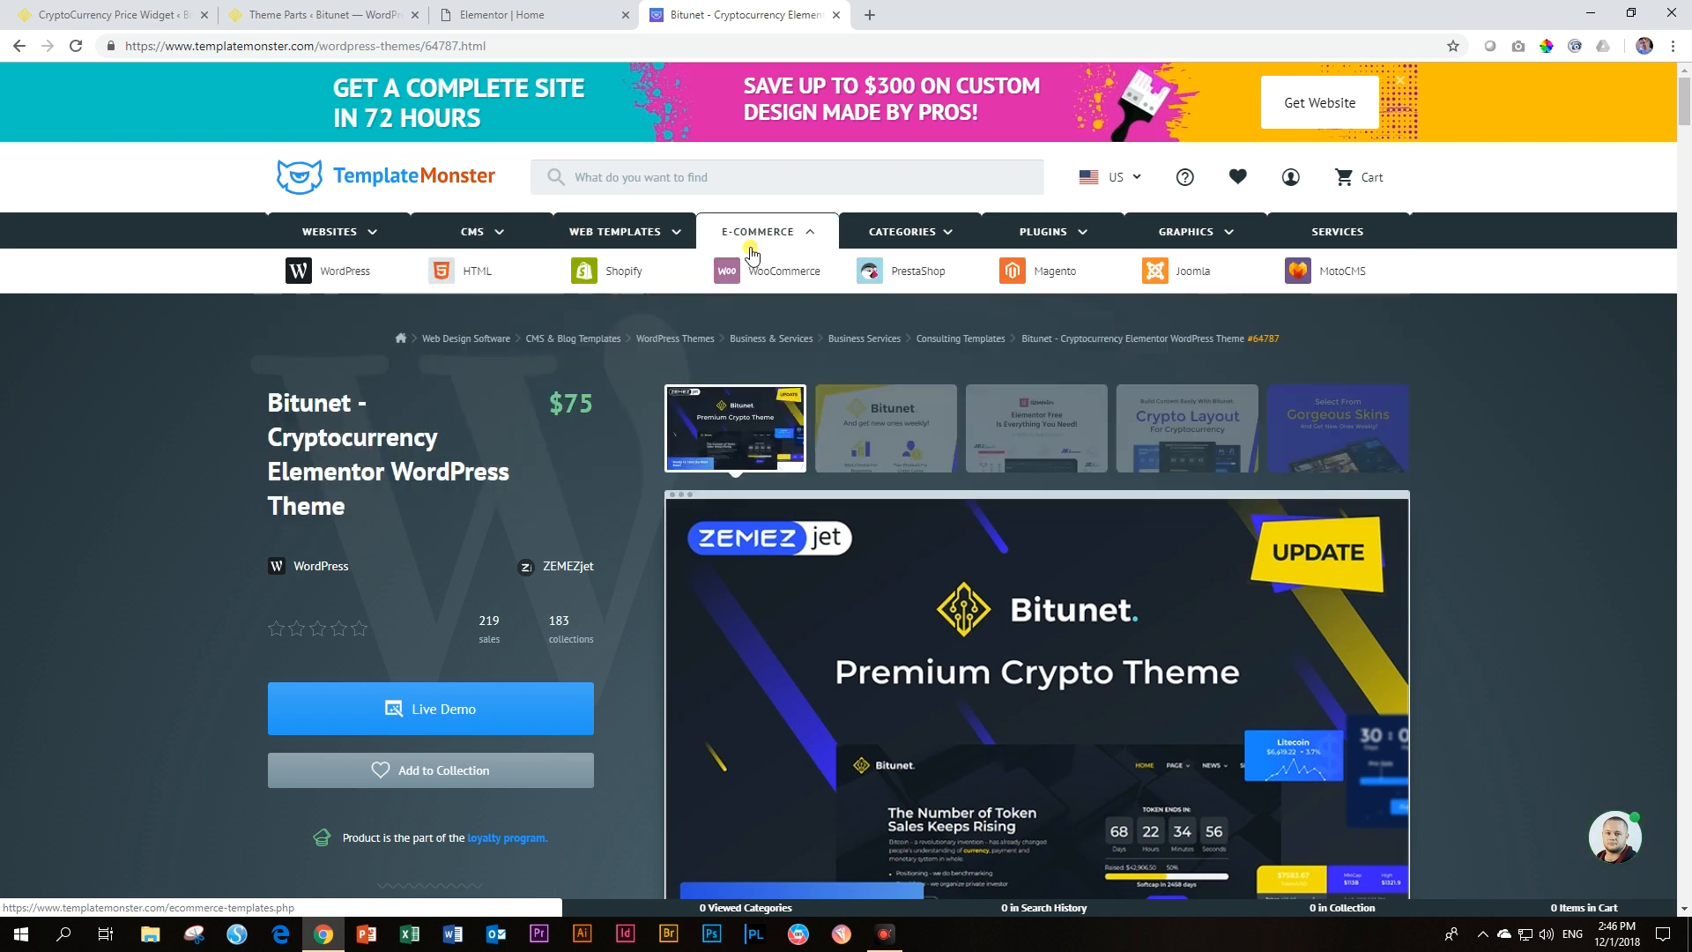
{"action": "mouse_move", "coordinate": [1082, 236]}
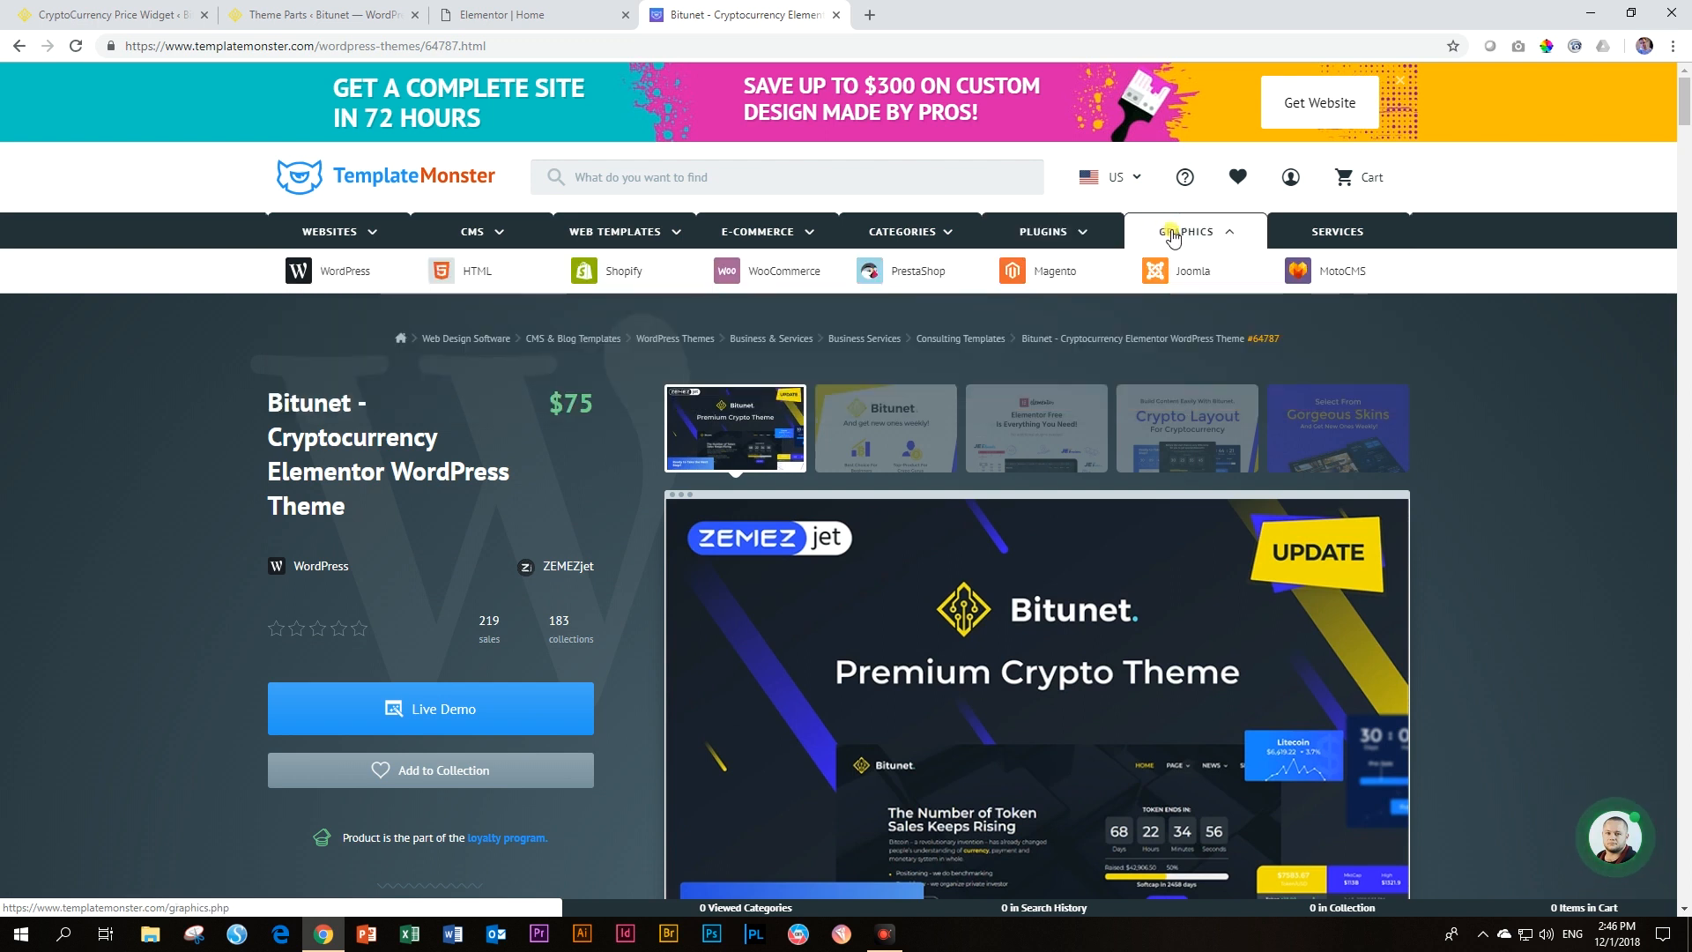
{"action": "mouse_move", "coordinate": [1172, 236]}
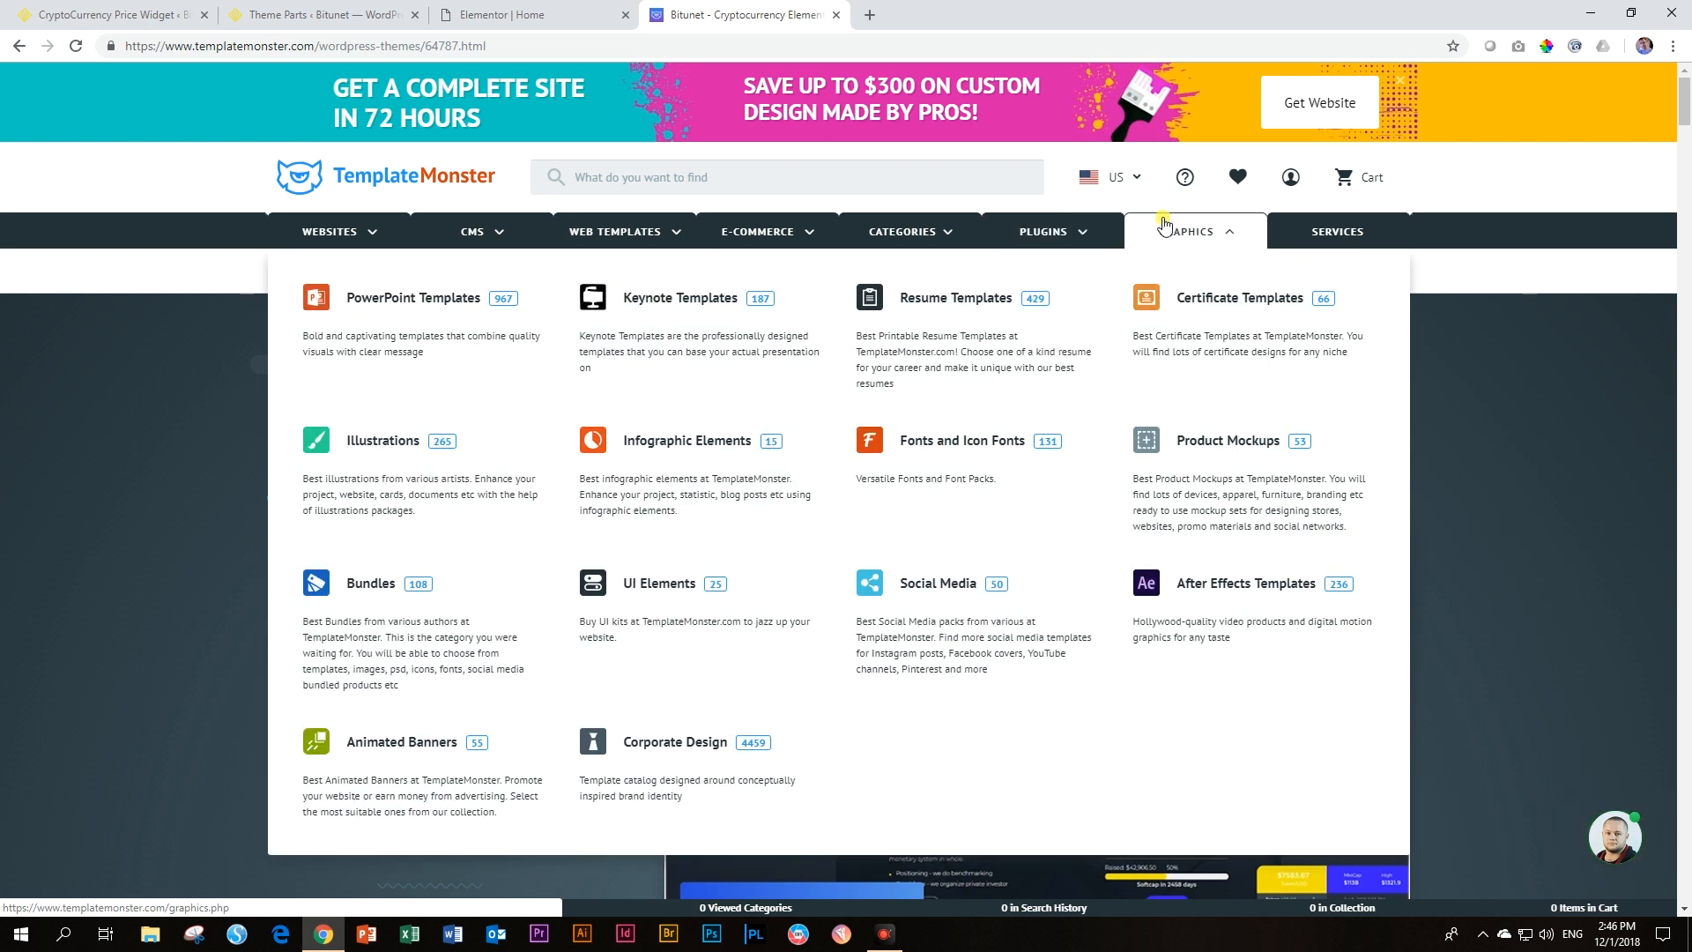